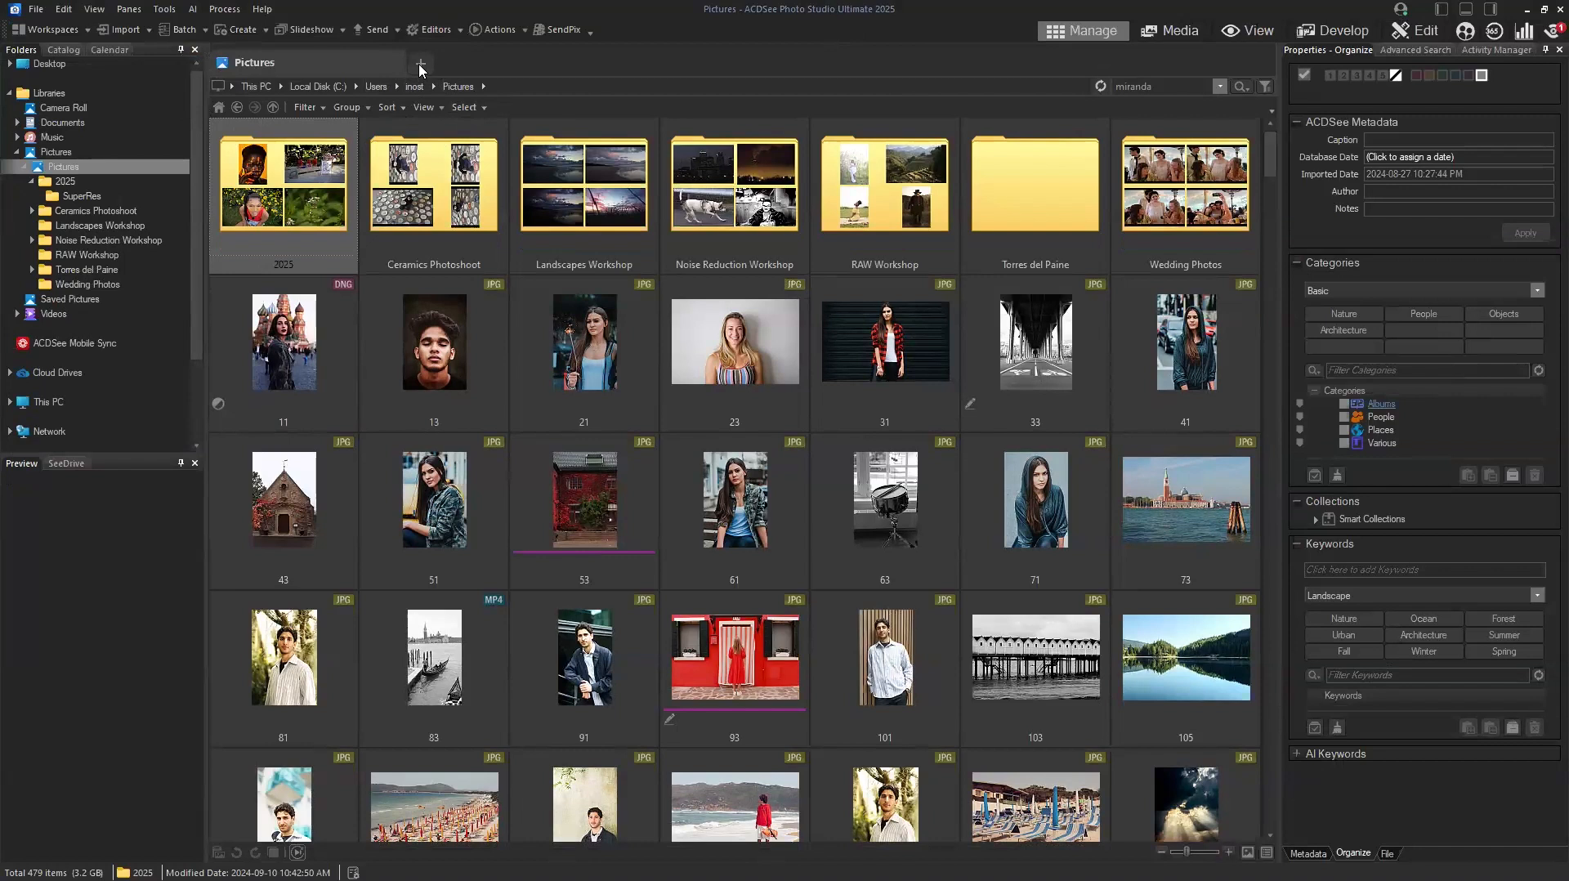
Open the Torres del Paine folder and its Torres del Paine (Chile) subfolder from Pictures, each in its own tab.
{"action": "left_click", "coordinate": [593, 63]}
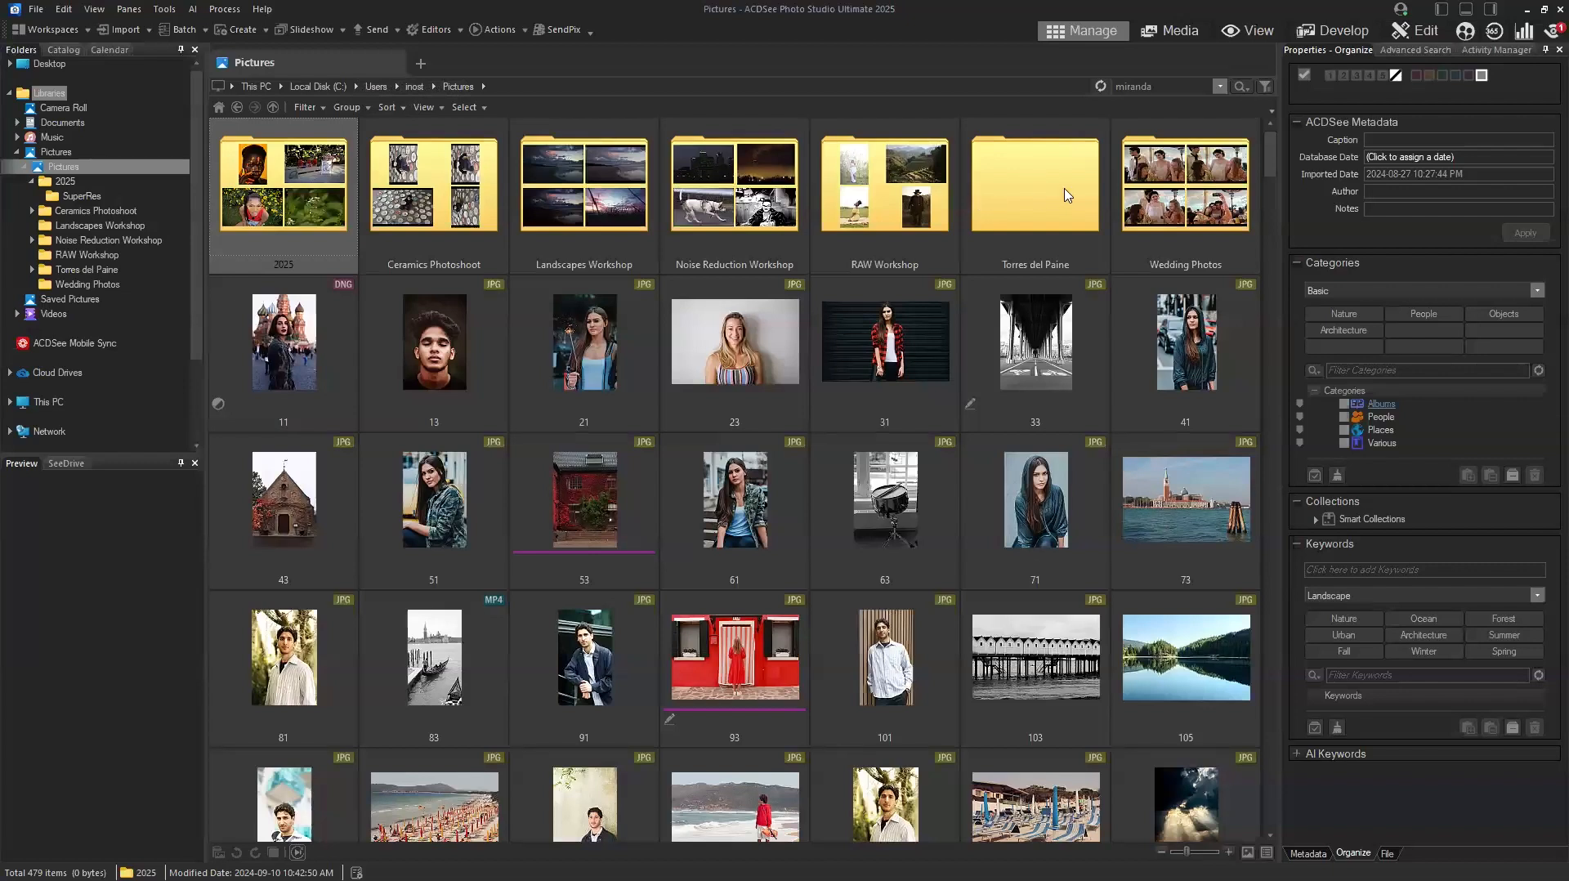
{"action": "scroll", "coordinate": [1064, 195], "scroll_direction": "down", "scroll_amount": 1}
{"action": "scroll", "coordinate": [1064, 195], "scroll_direction": "up", "scroll_amount": 1}
{"action": "left_click", "coordinate": [972, 191]}
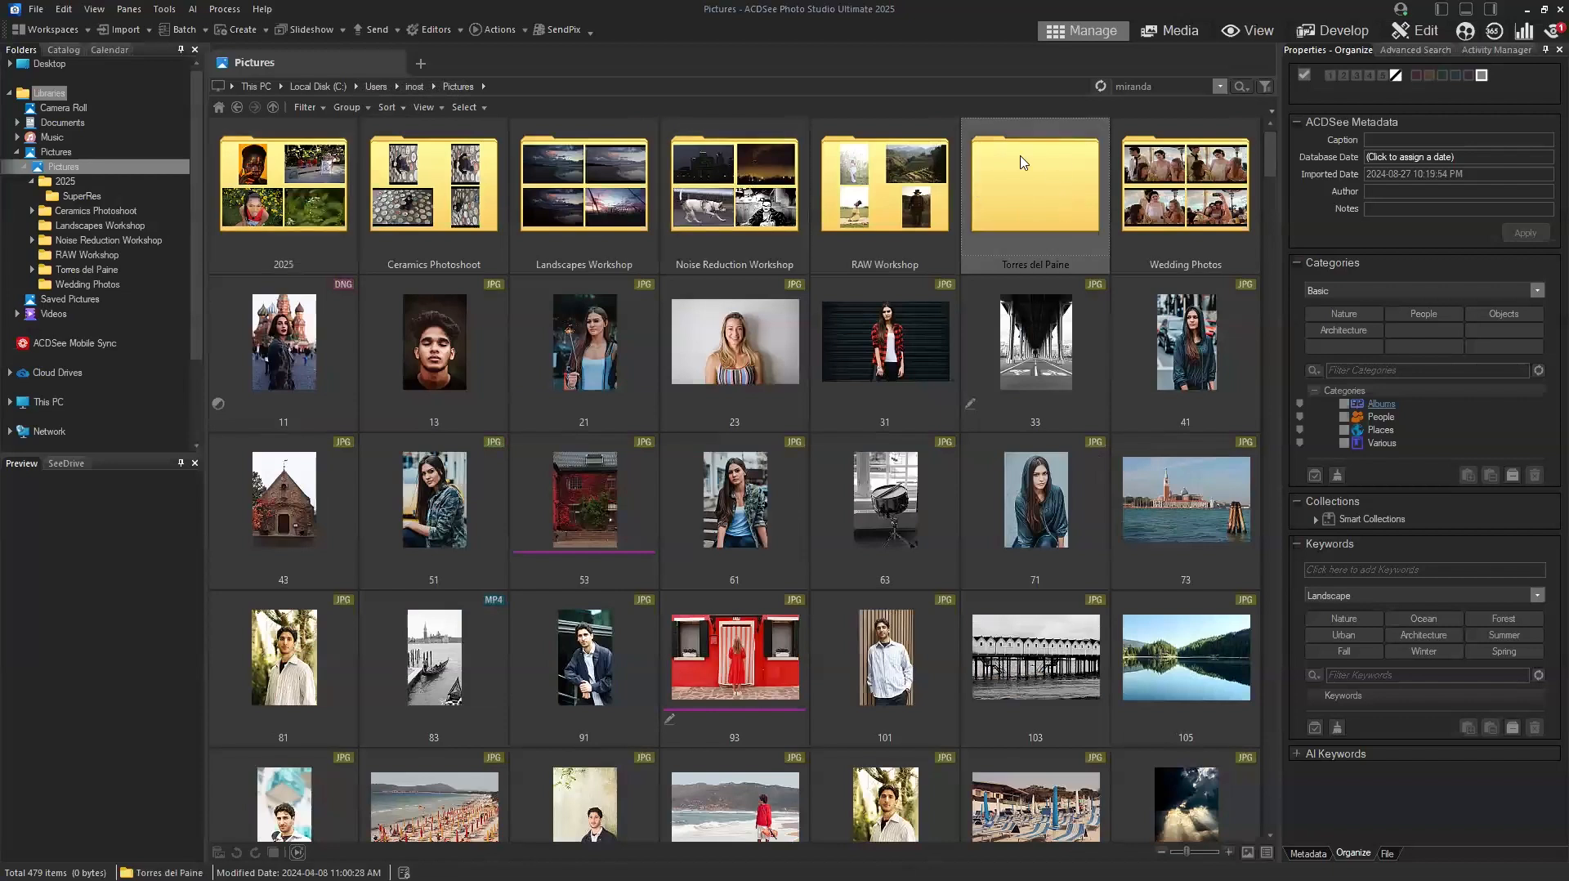
{"action": "double_click", "coordinate": [1052, 183]}
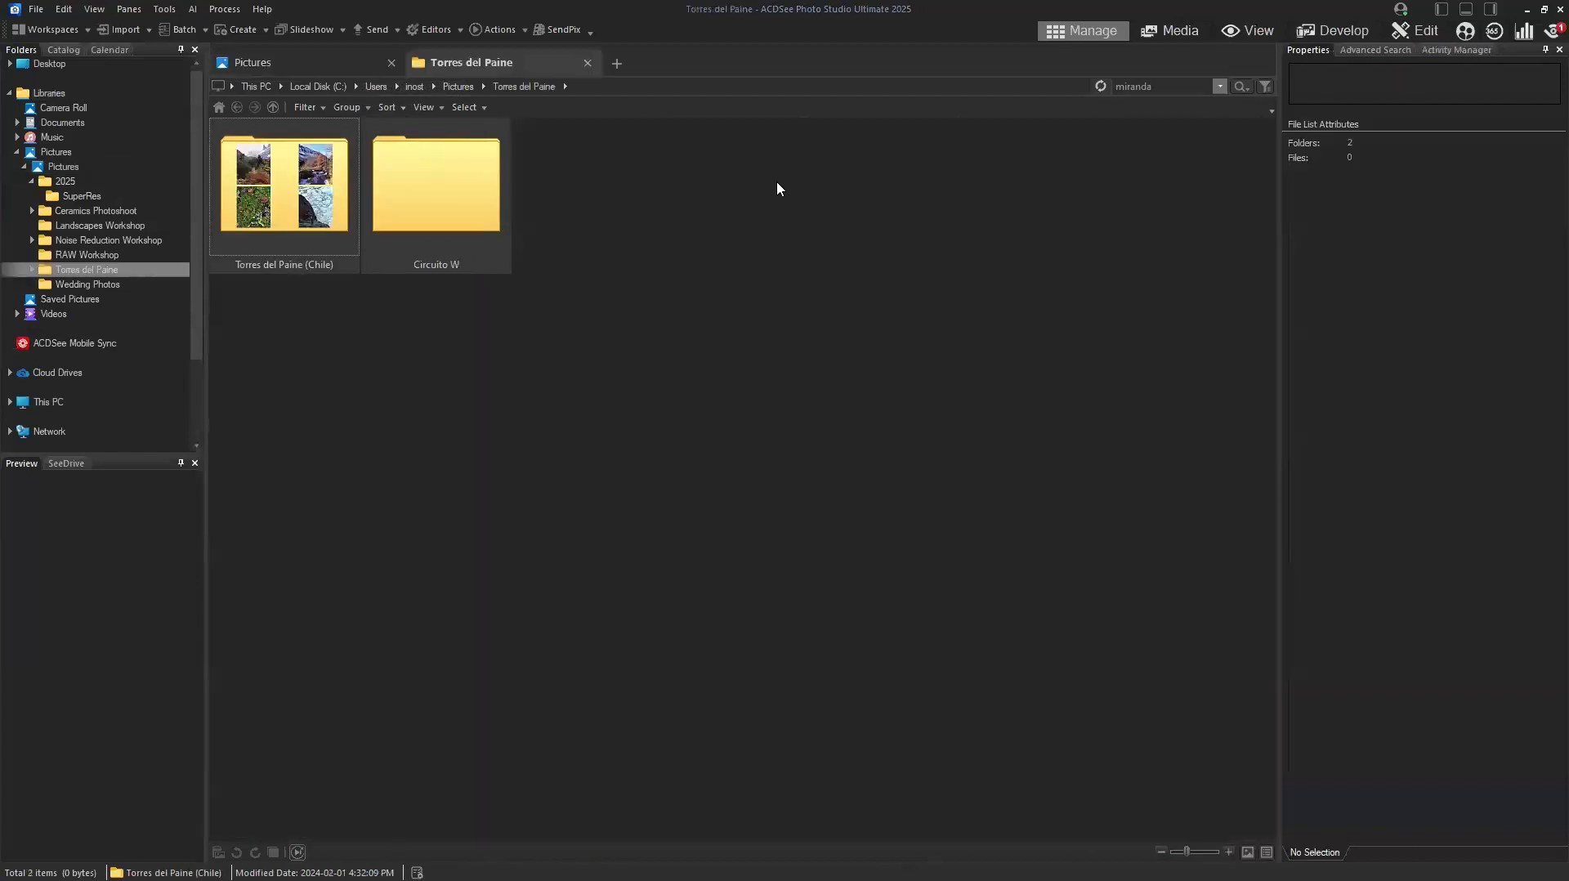
{"action": "double_click", "coordinate": [276, 196]}
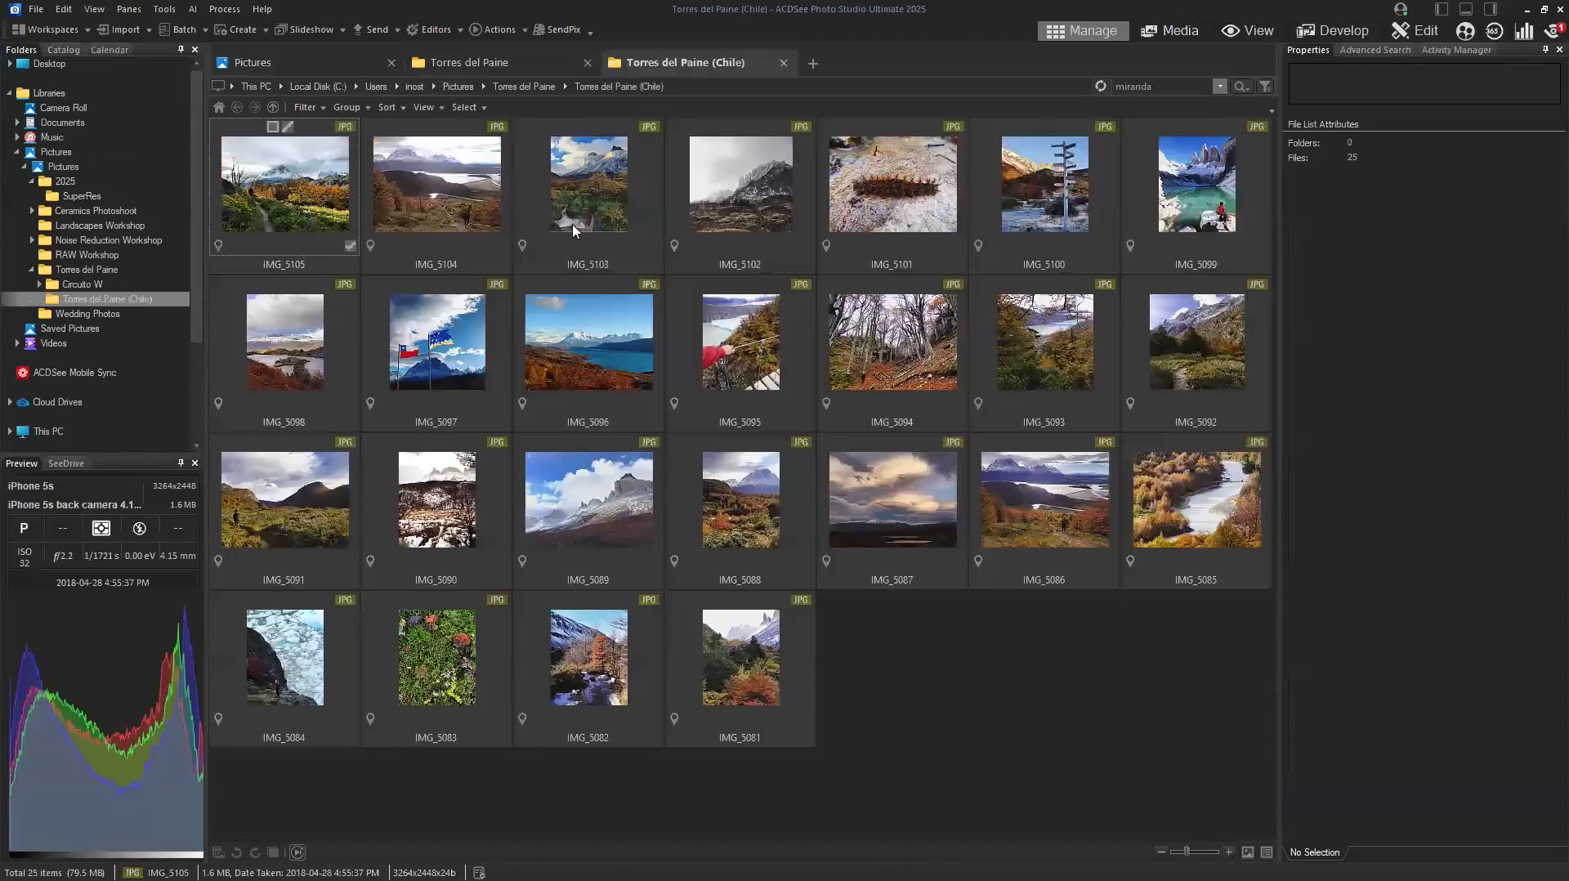
Switch back and forth among the Pictures, Torres del Paine and Torres del Paine (Chile) tabs to view each folder's contents.
{"action": "left_click", "coordinate": [507, 62]}
{"action": "left_click", "coordinate": [363, 62]}
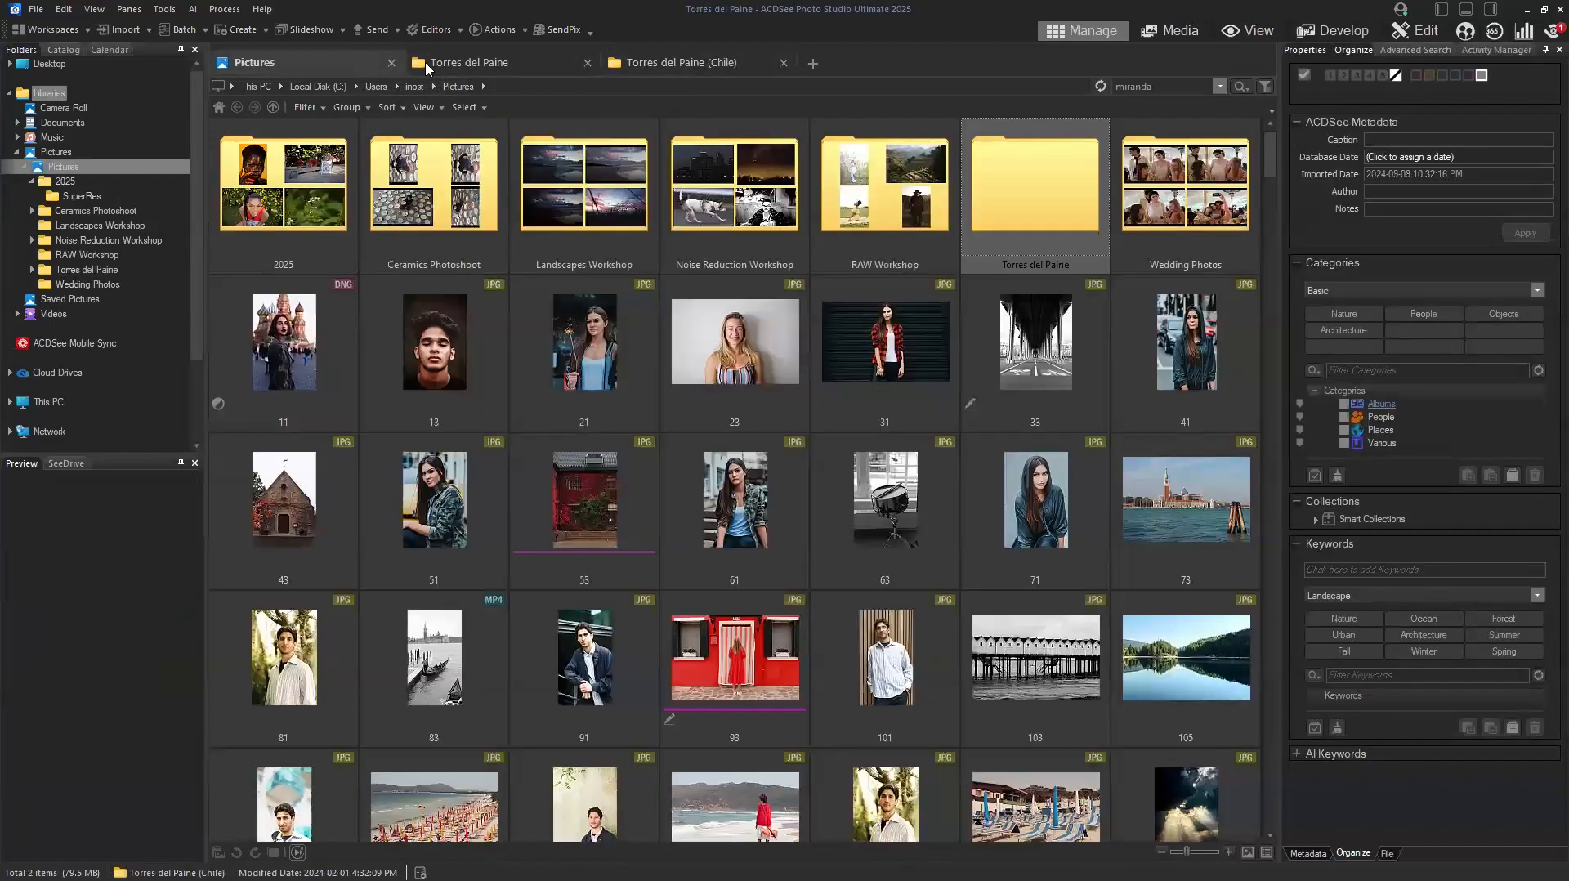
{"action": "left_click", "coordinate": [539, 62]}
{"action": "left_click", "coordinate": [663, 65]}
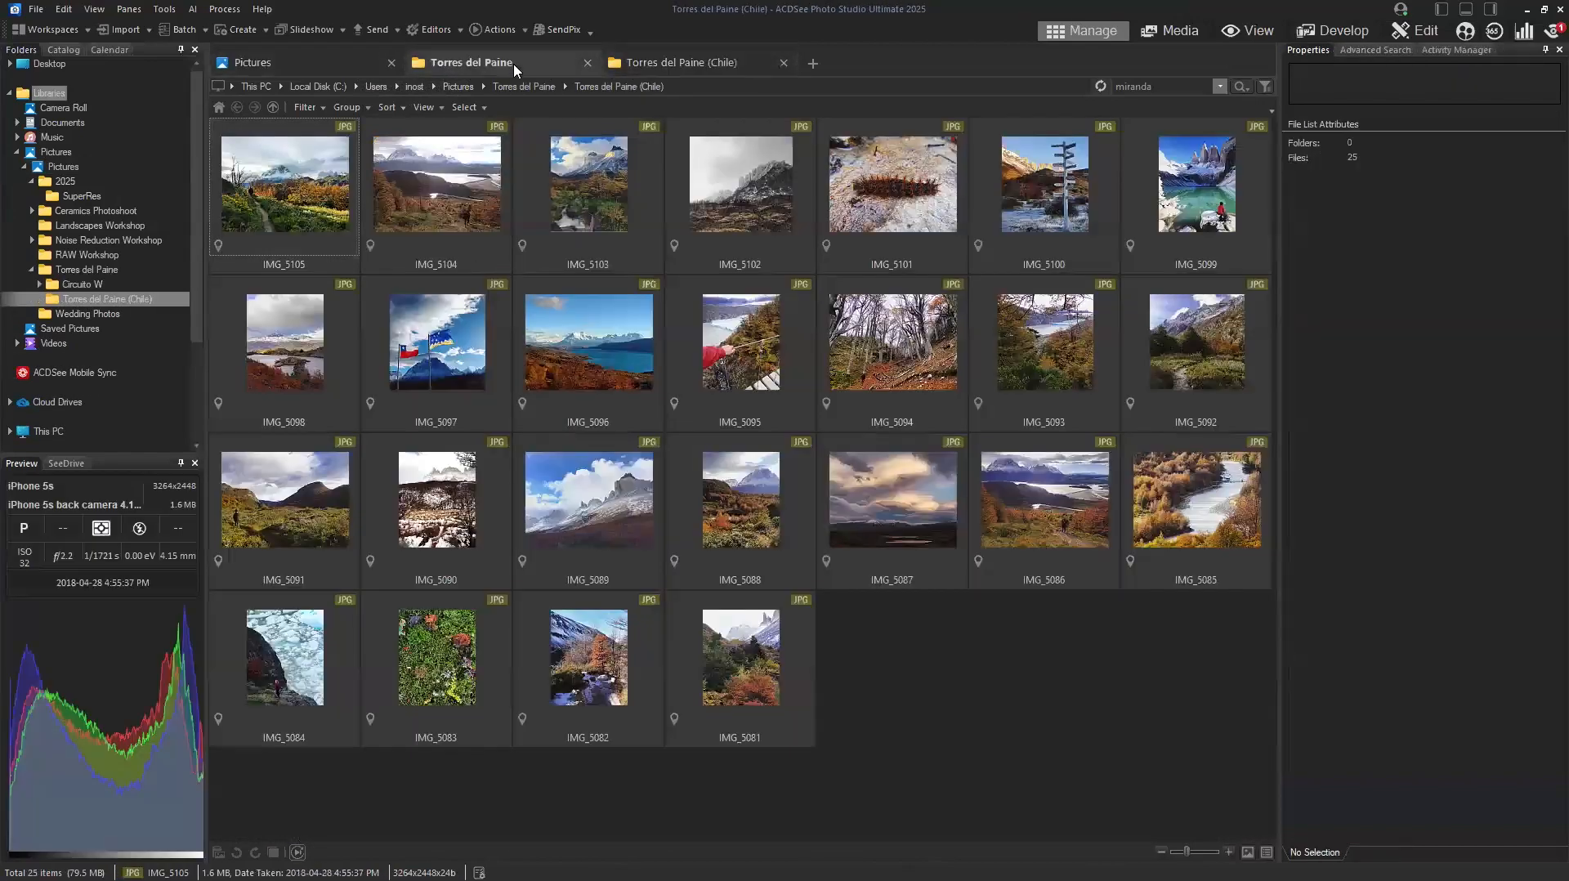
{"action": "left_click", "coordinate": [513, 64]}
{"action": "left_click", "coordinate": [345, 61]}
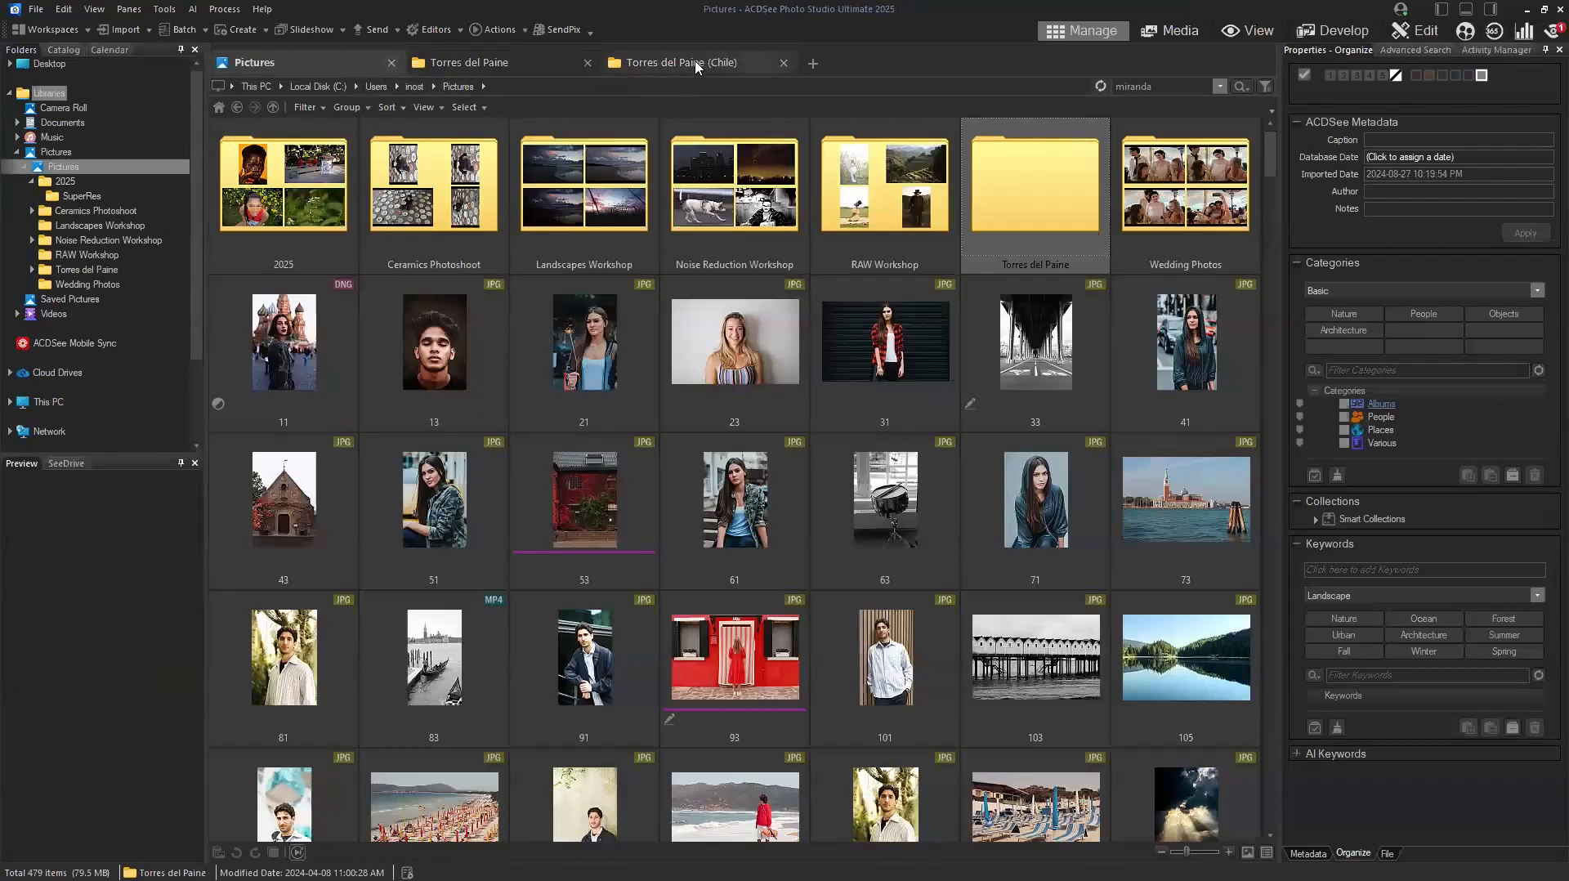
{"action": "left_click", "coordinate": [696, 66]}
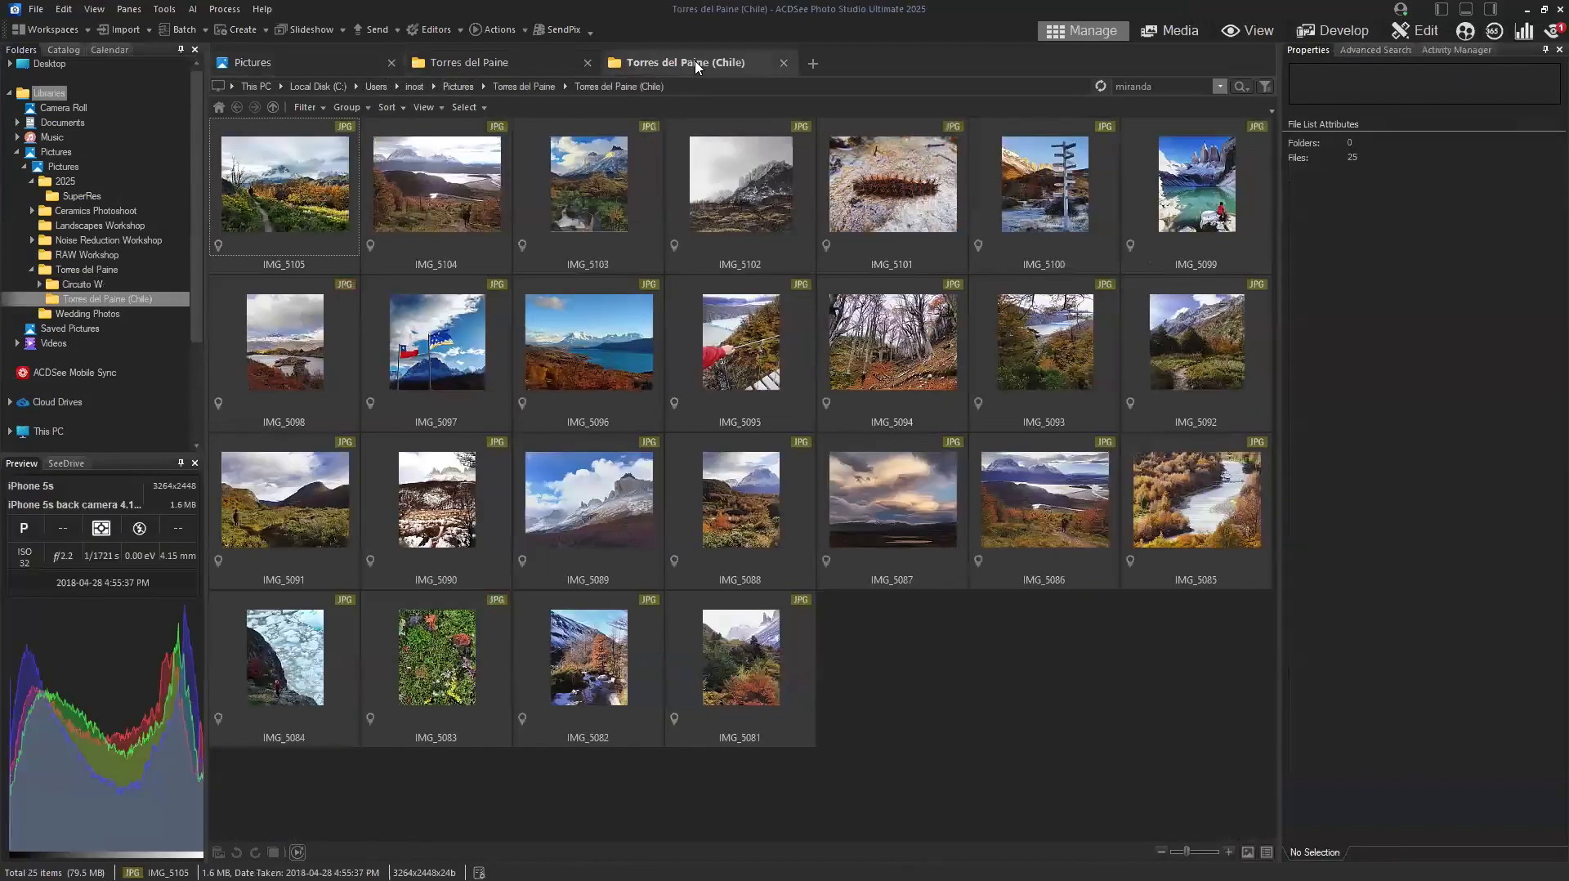
Close the Torres del Paine (Chile) tab and open the nested Circuito W folders down to Base Torres in separate tabs.
{"action": "mouse_move", "coordinate": [691, 121]}
{"action": "left_click", "coordinate": [786, 63]}
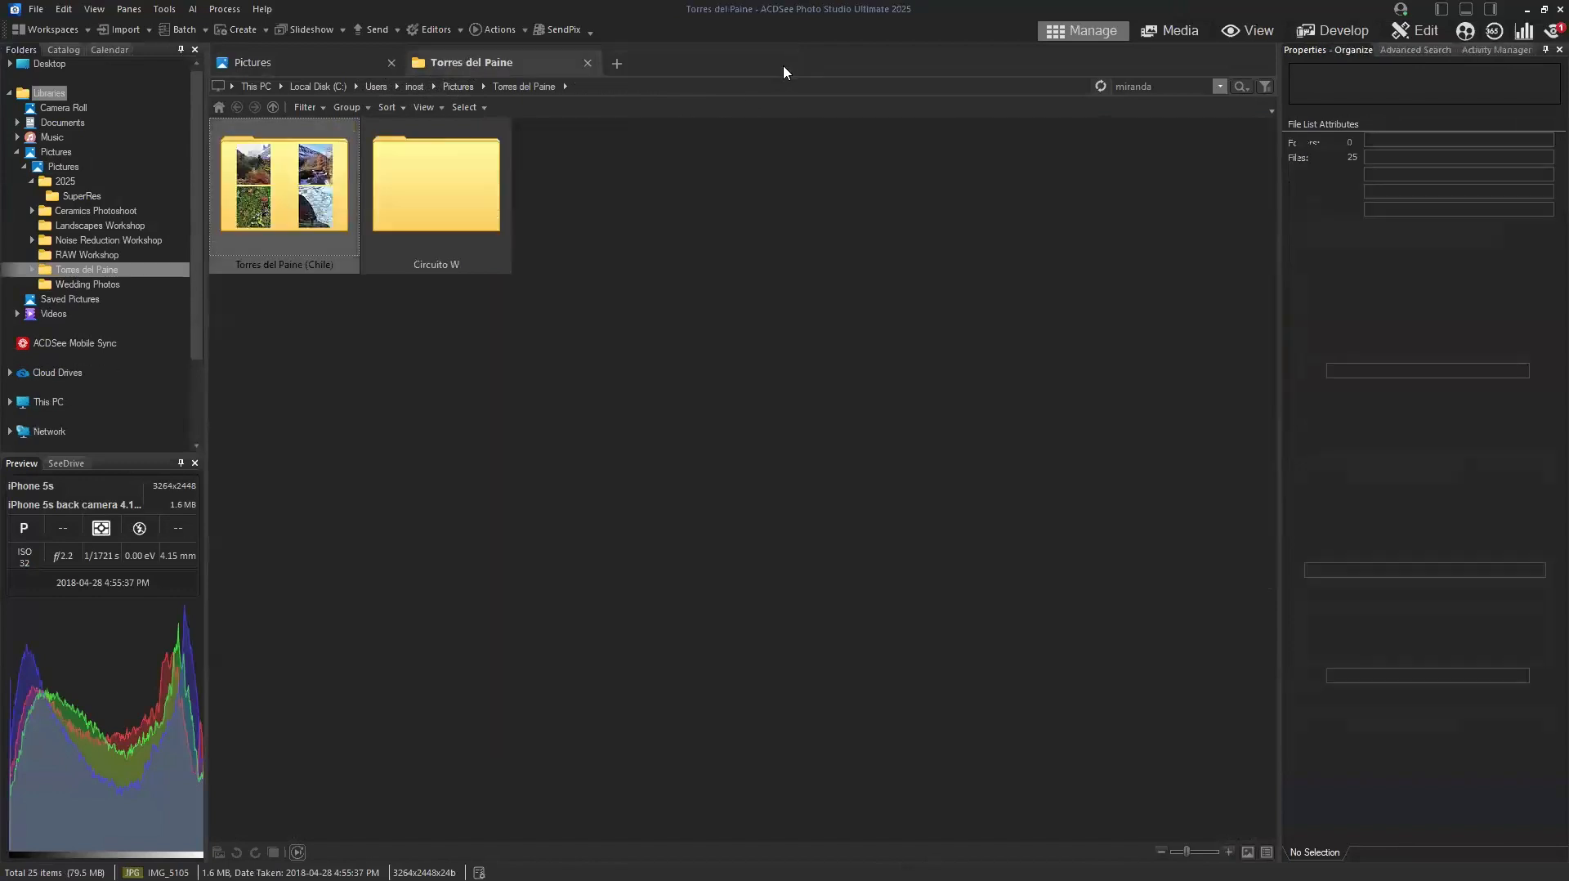
{"action": "double_click", "coordinate": [465, 179]}
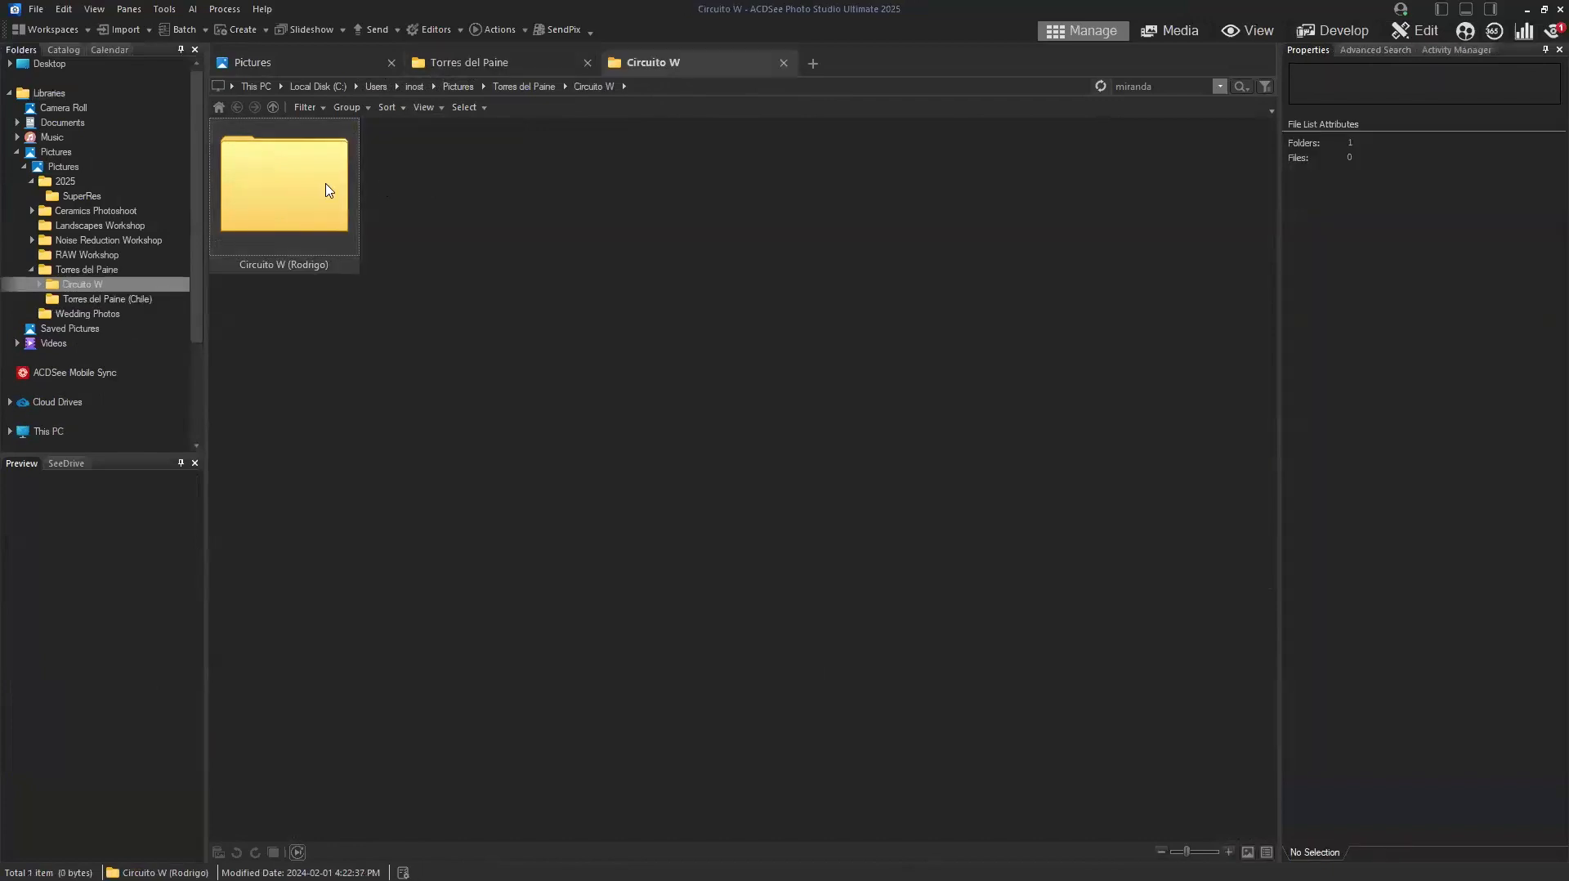
{"action": "double_click", "coordinate": [325, 192]}
{"action": "double_click", "coordinate": [740, 192]}
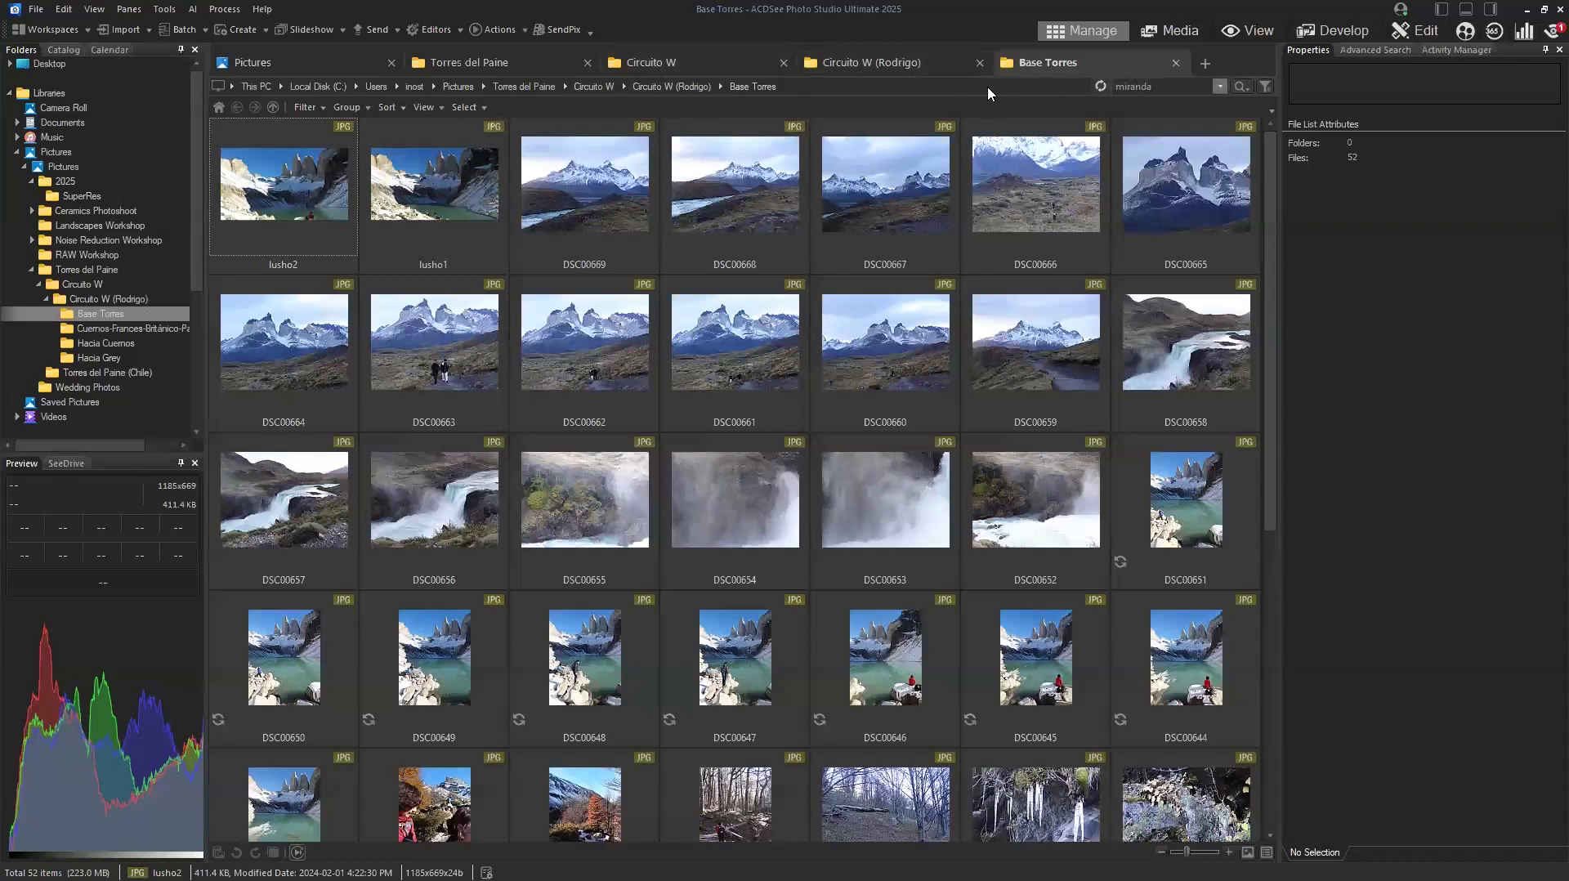
Select image DSC00667 in Base Torres, and view the parent folder's tab before returning to Base Torres.
{"action": "left_click", "coordinate": [886, 200]}
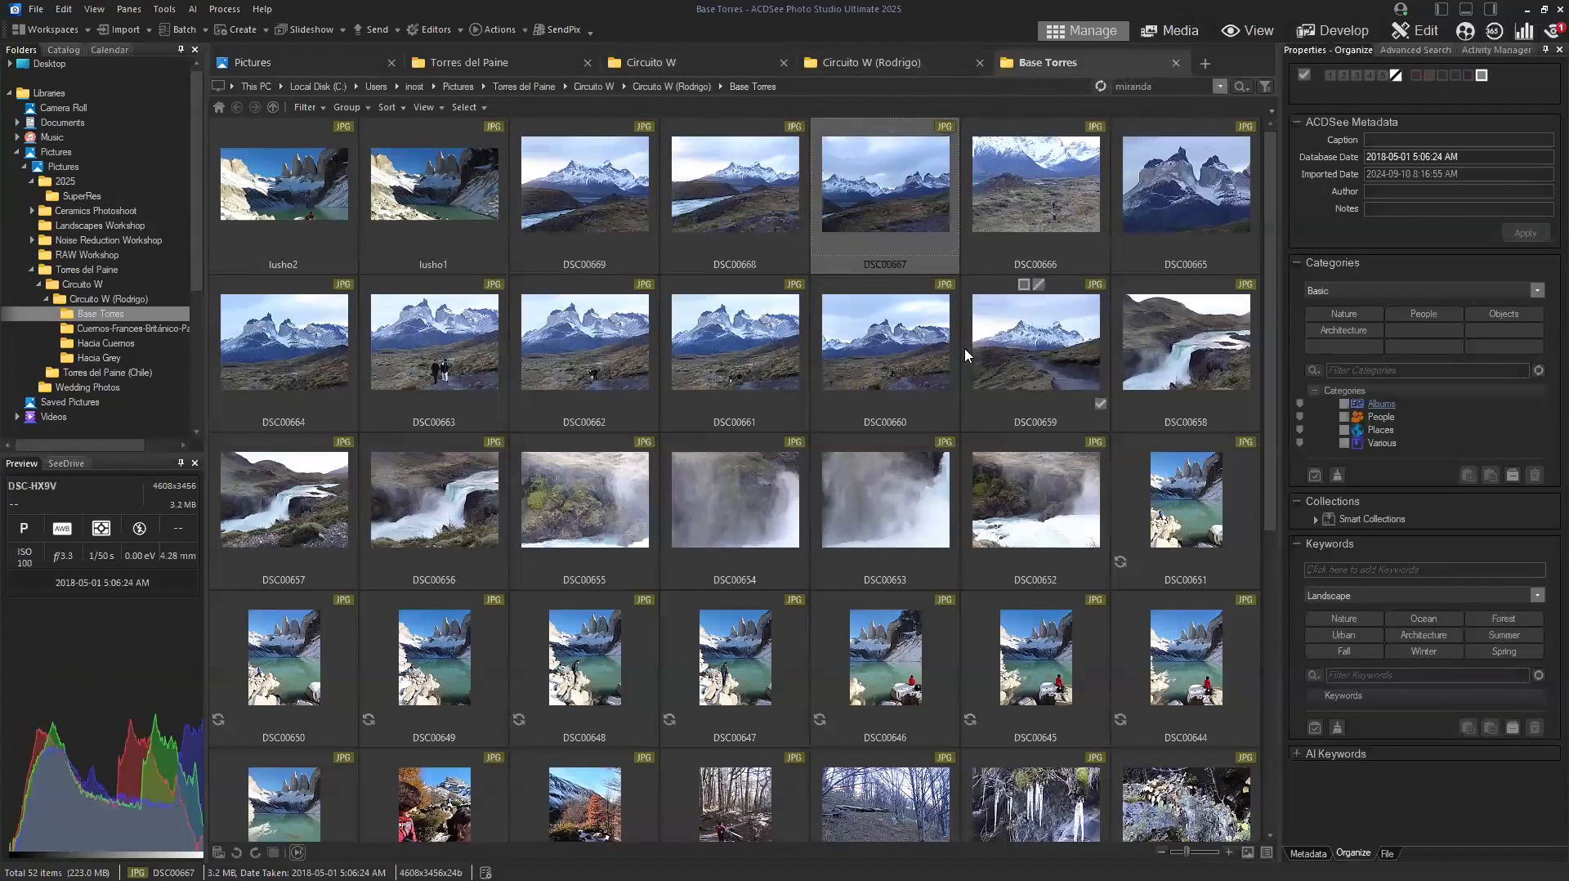
{"action": "left_click", "coordinate": [904, 69]}
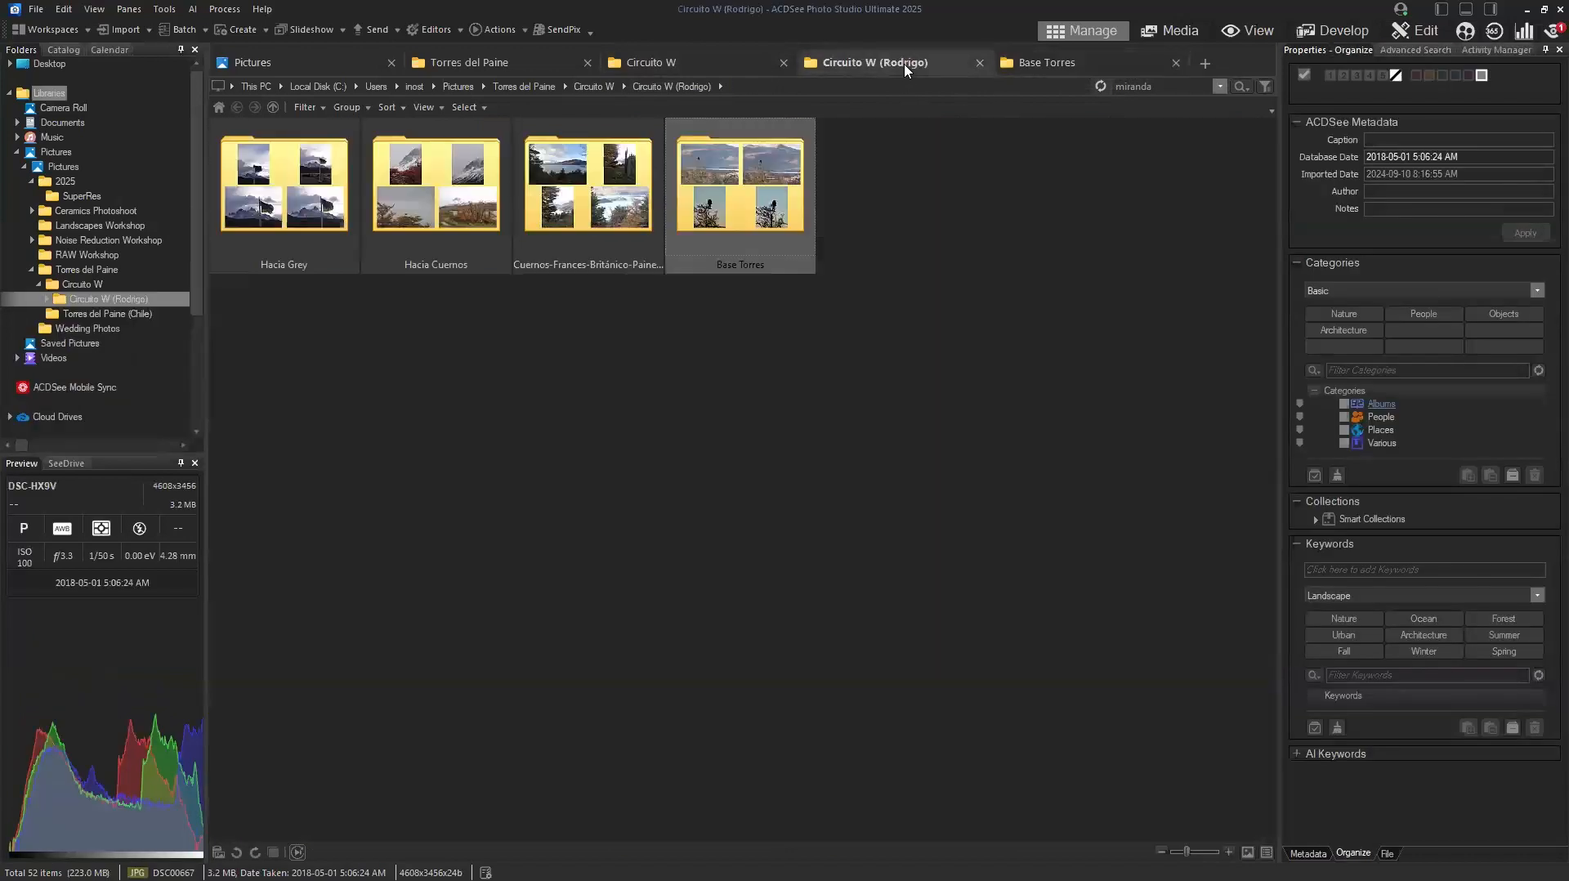
{"action": "left_click", "coordinate": [1033, 63]}
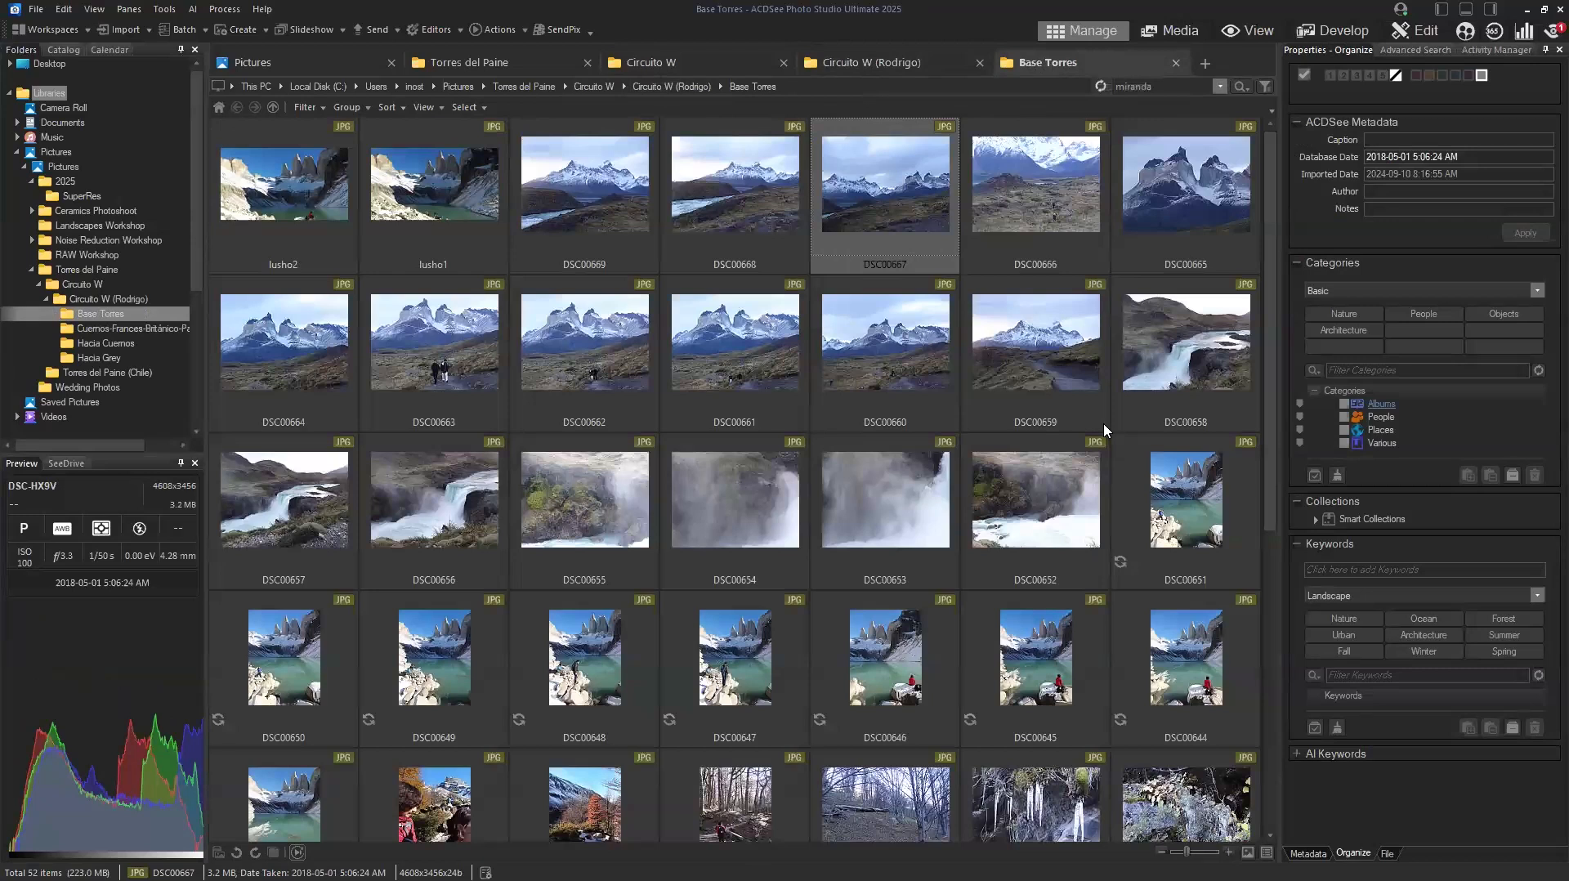
Close all folder tabs one by one, leaving only the Pictures tab open.
{"action": "left_click", "coordinate": [1175, 63]}
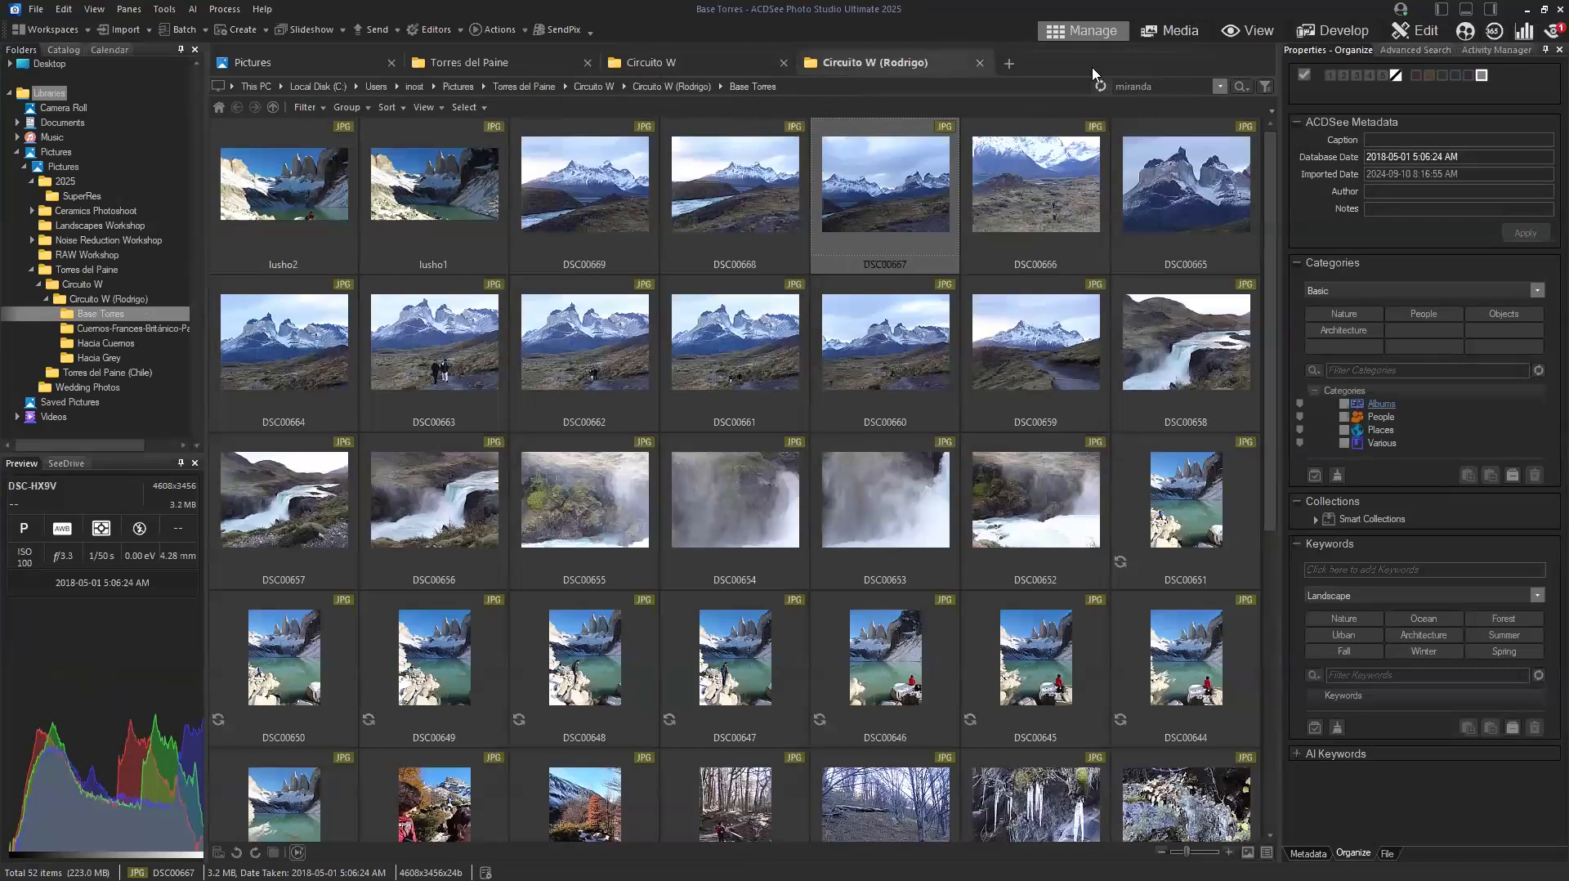
{"action": "left_click", "coordinate": [978, 62]}
{"action": "left_click", "coordinate": [783, 63]}
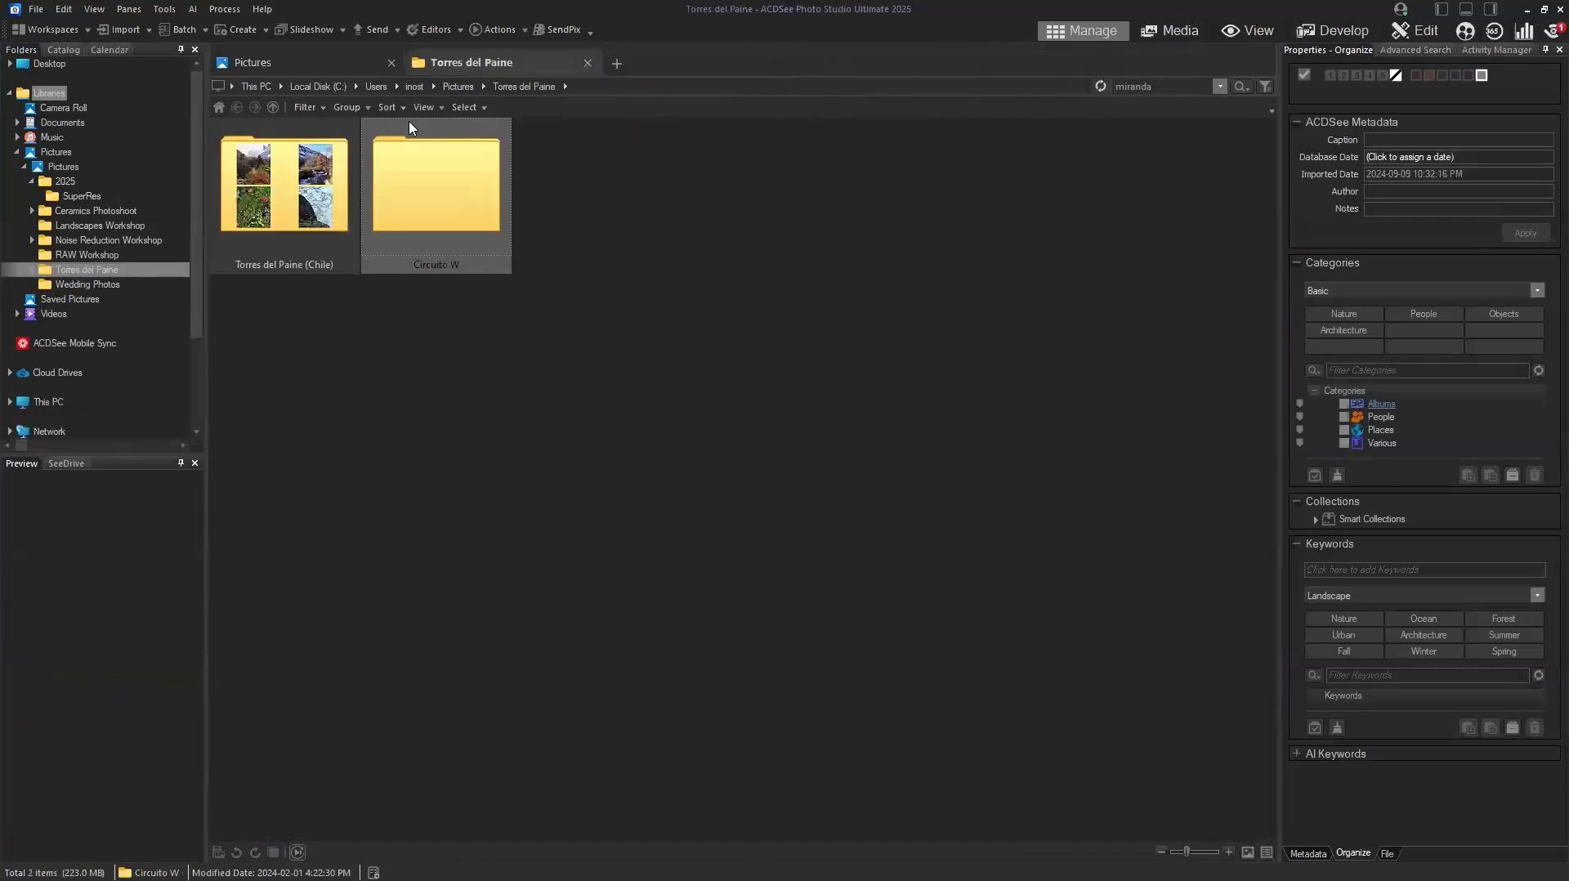
{"action": "left_click", "coordinate": [587, 63]}
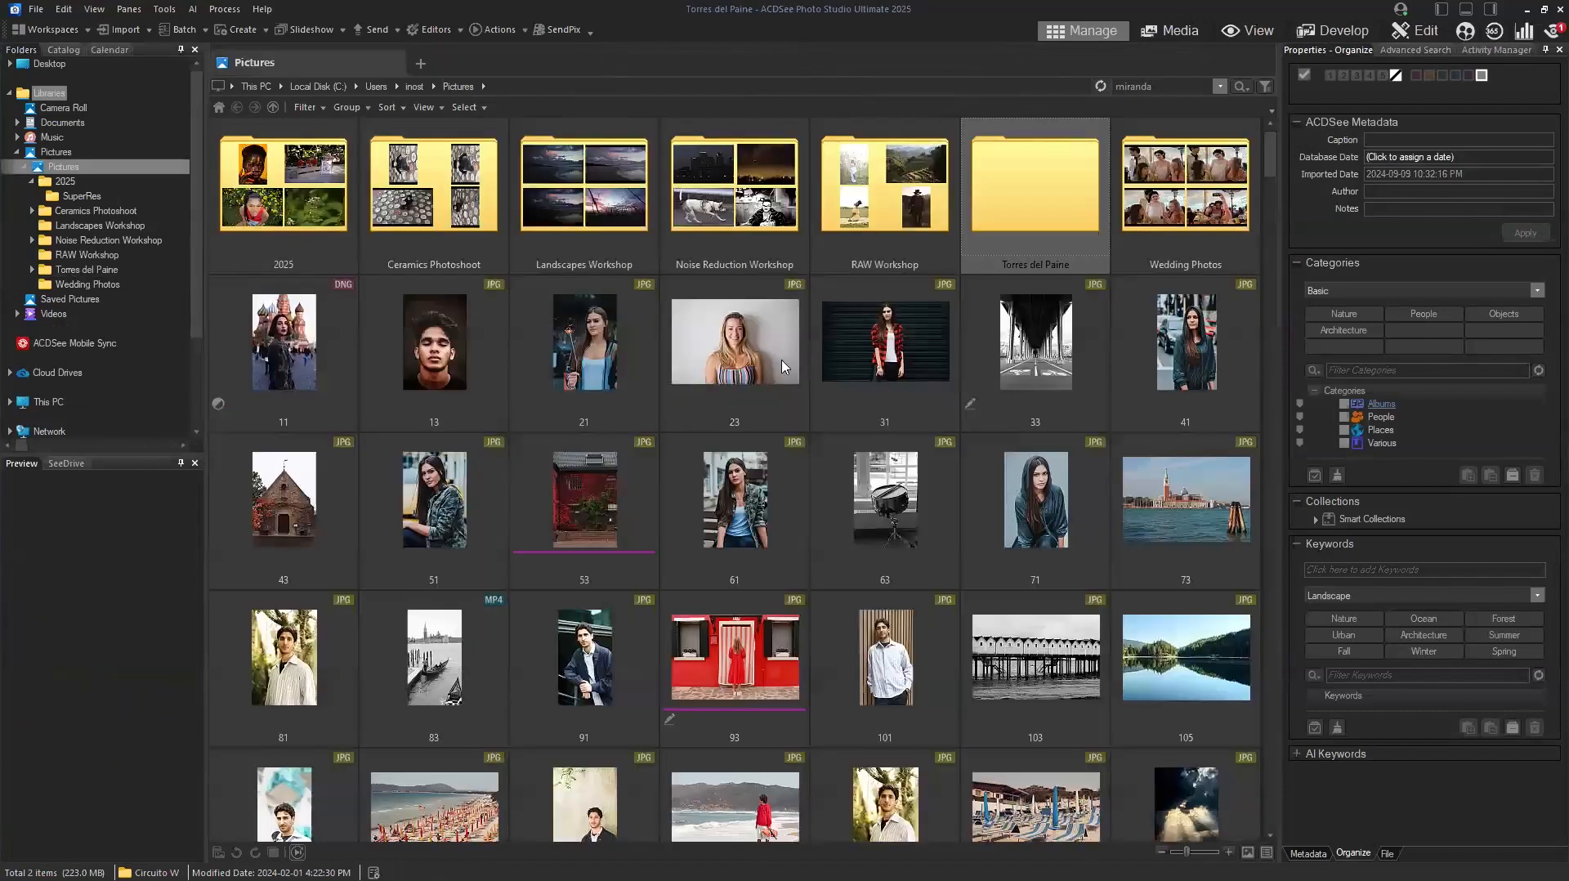
Open a new tab and use the Catalog to show images with the AI keyword Bird under Animal.
{"action": "left_click", "coordinate": [421, 63]}
{"action": "left_click", "coordinate": [69, 50]}
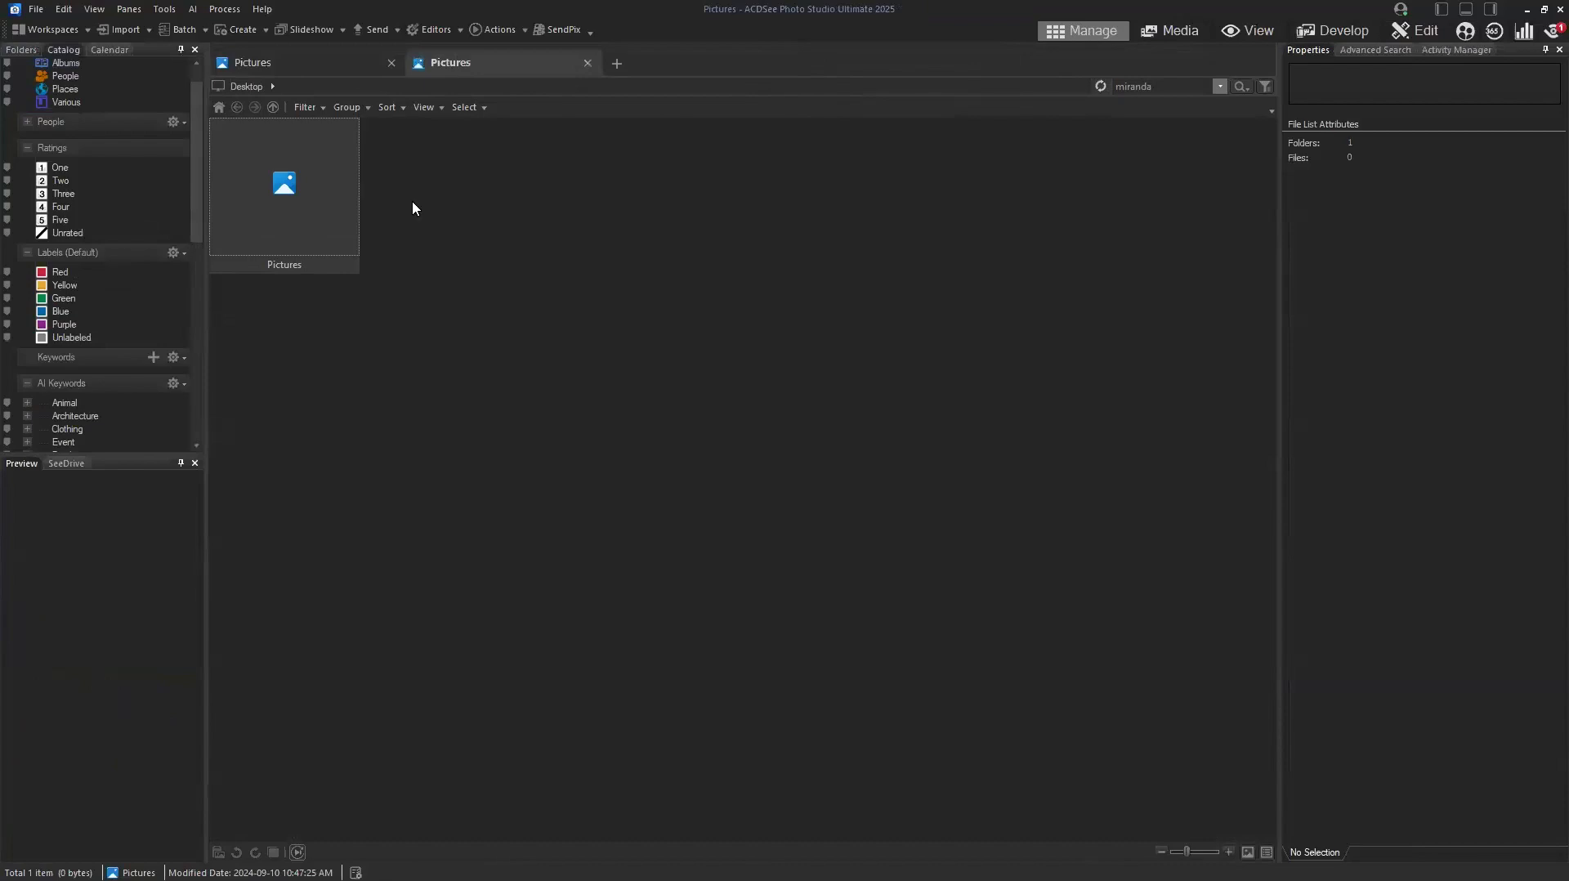
{"action": "scroll", "coordinate": [193, 135], "scroll_direction": "up", "scroll_amount": 2}
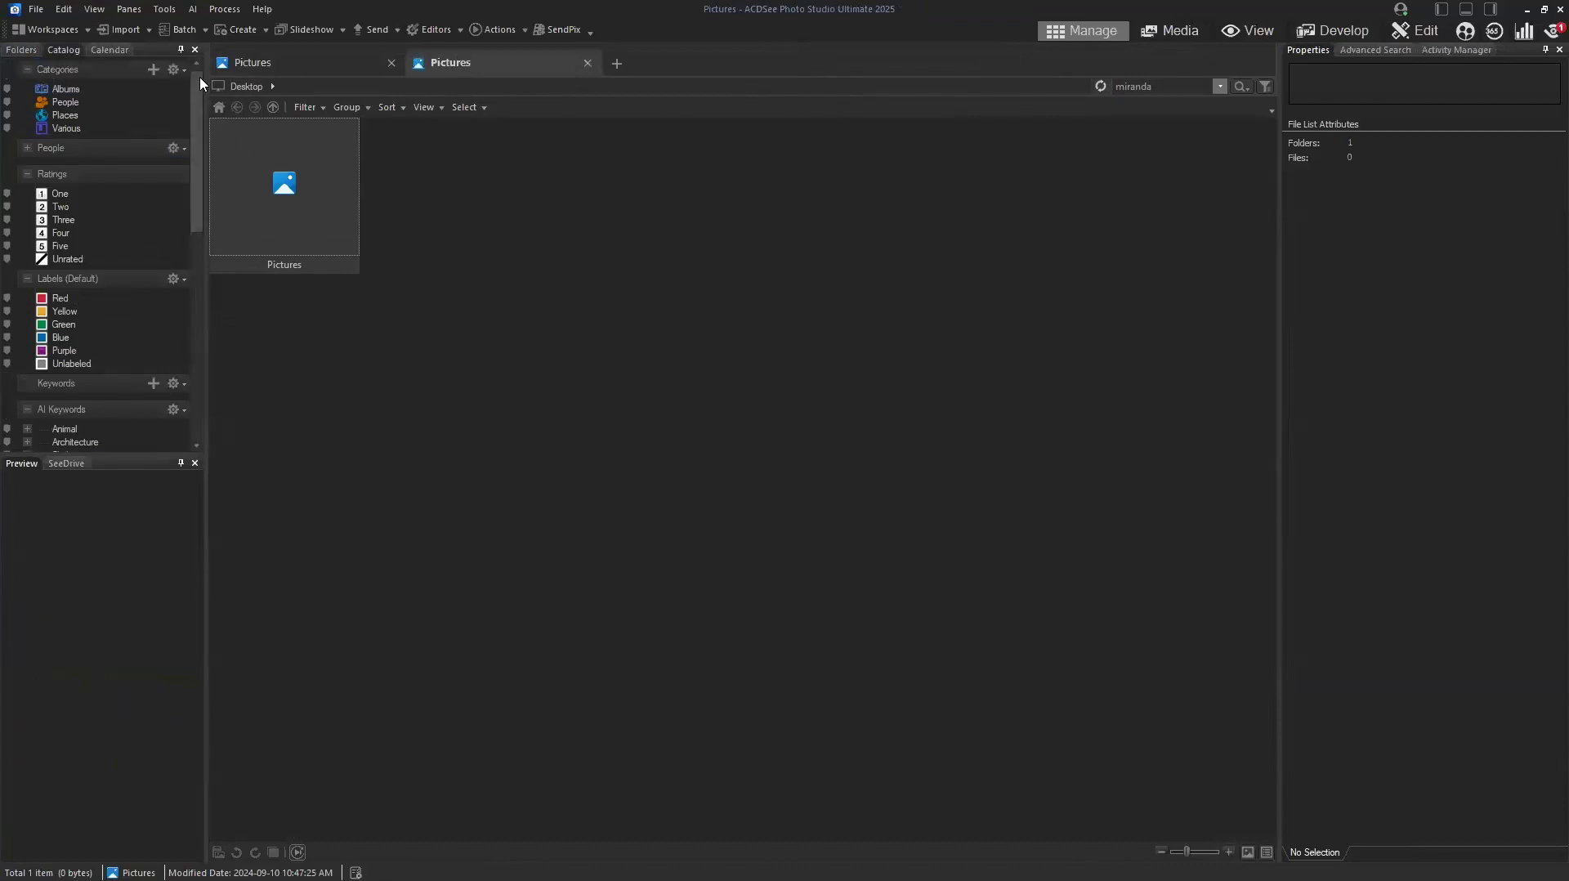
{"action": "left_click_drag", "start_coordinate": [199, 206], "coordinate": [201, 294]}
{"action": "left_click", "coordinate": [27, 285]}
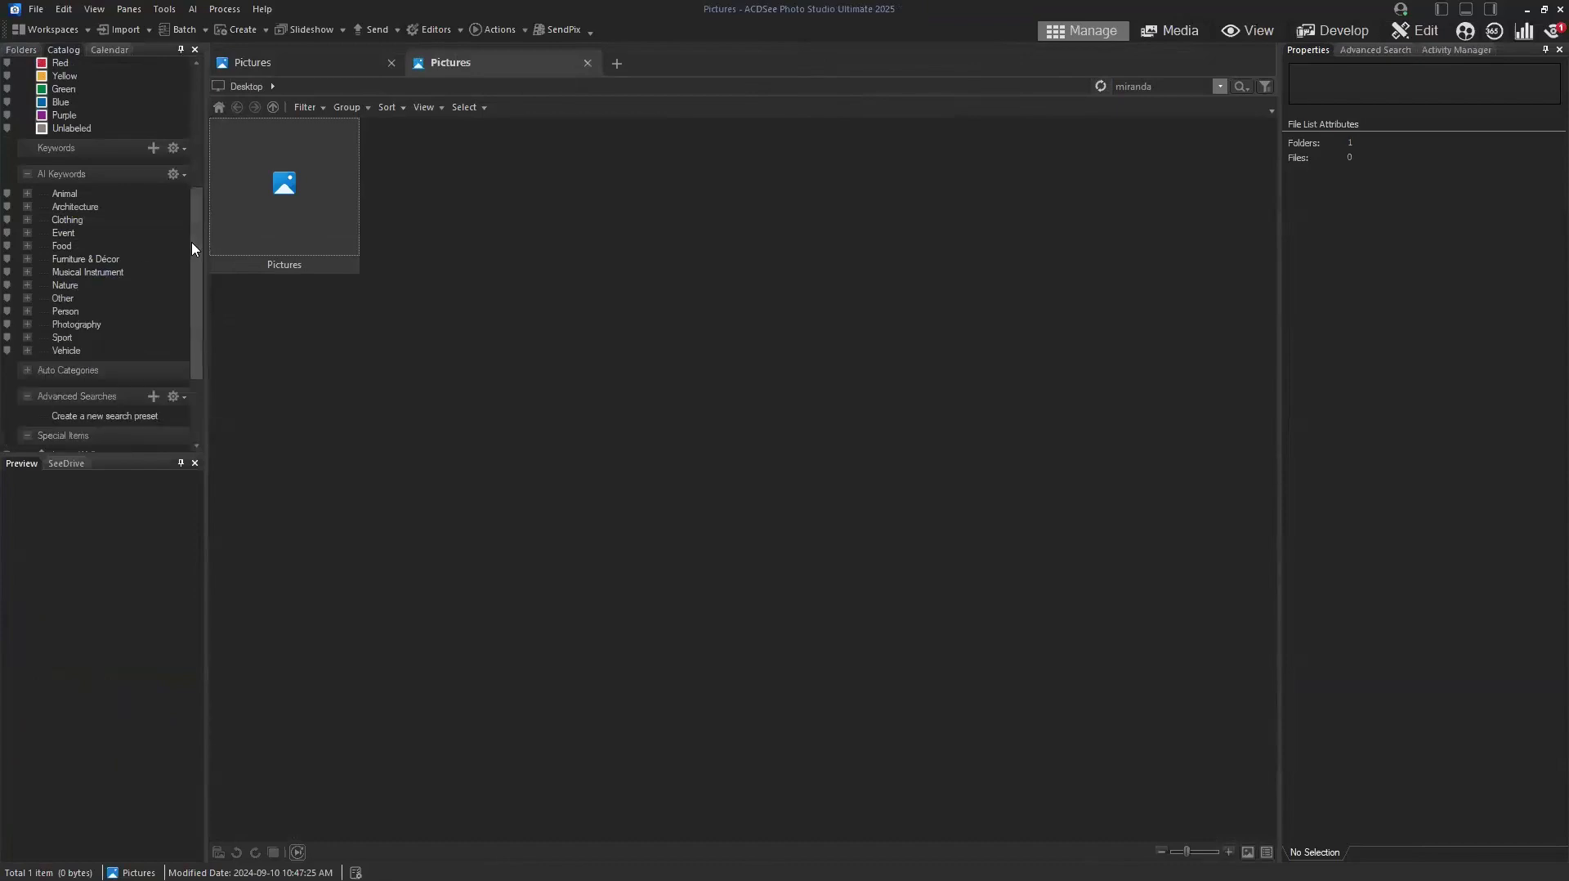
{"action": "left_click", "coordinate": [26, 194]}
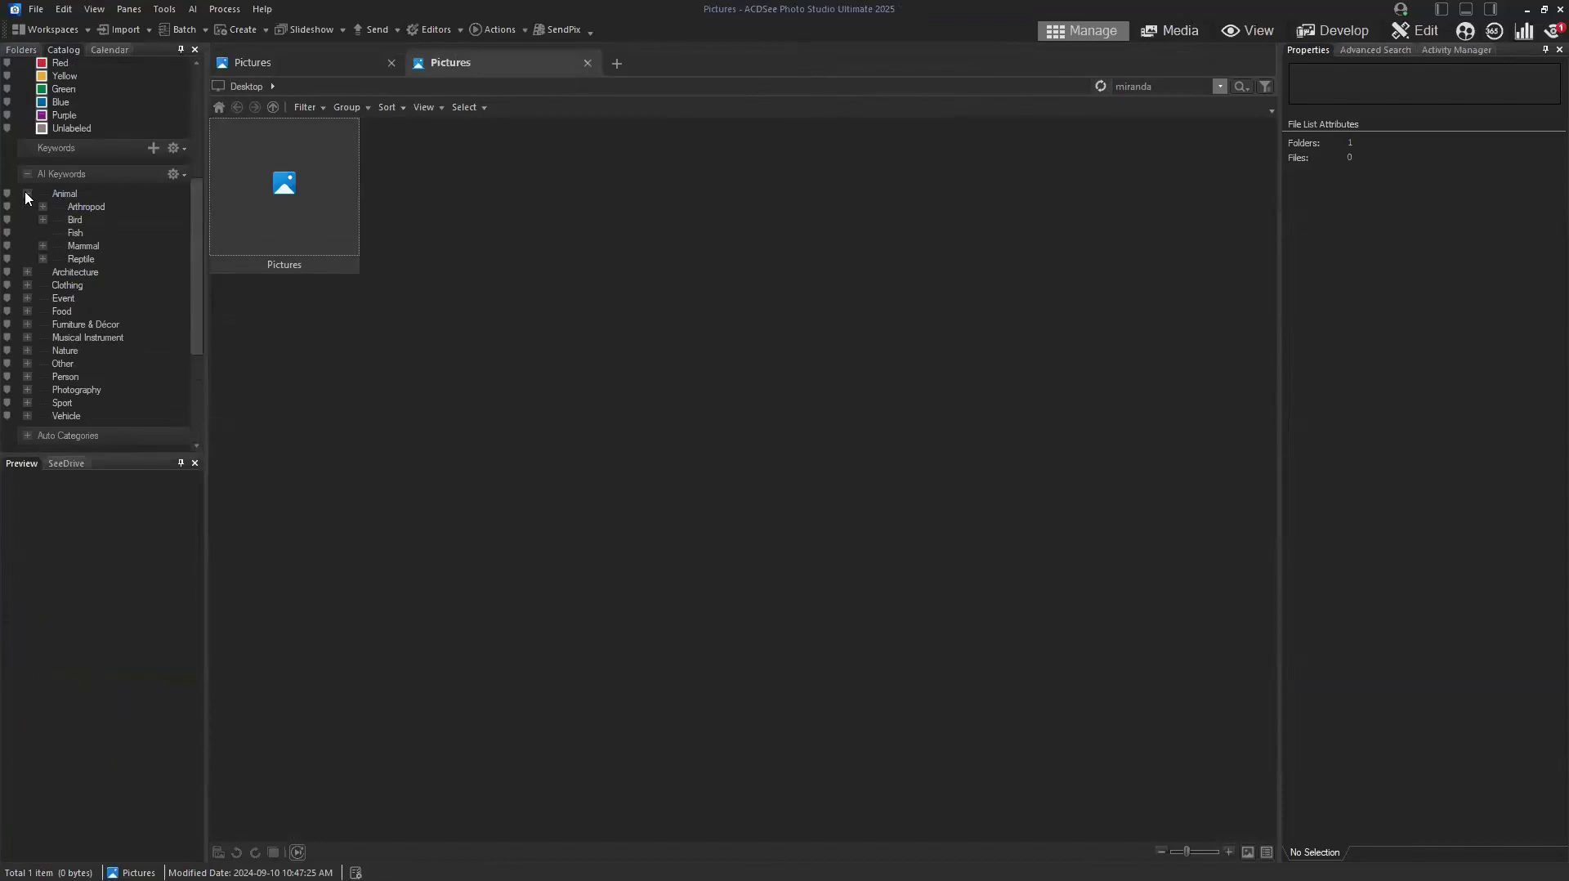
{"action": "left_click", "coordinate": [76, 221]}
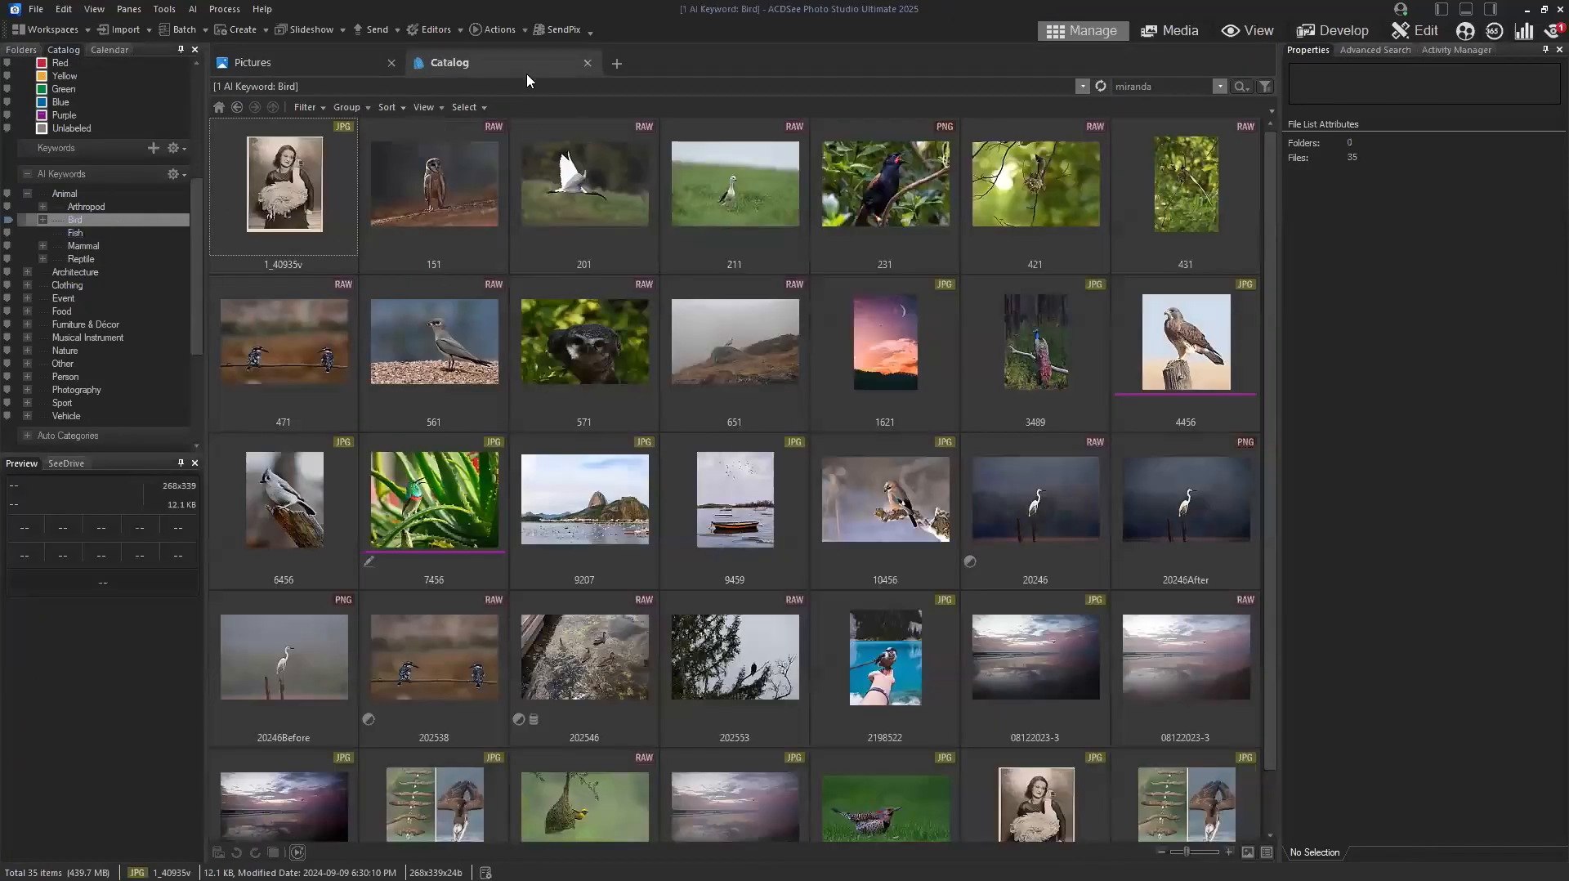
Switch to the Pictures tab and back to the Catalog tab to compare the folder view with the Bird keyword images.
{"action": "left_click", "coordinate": [309, 59]}
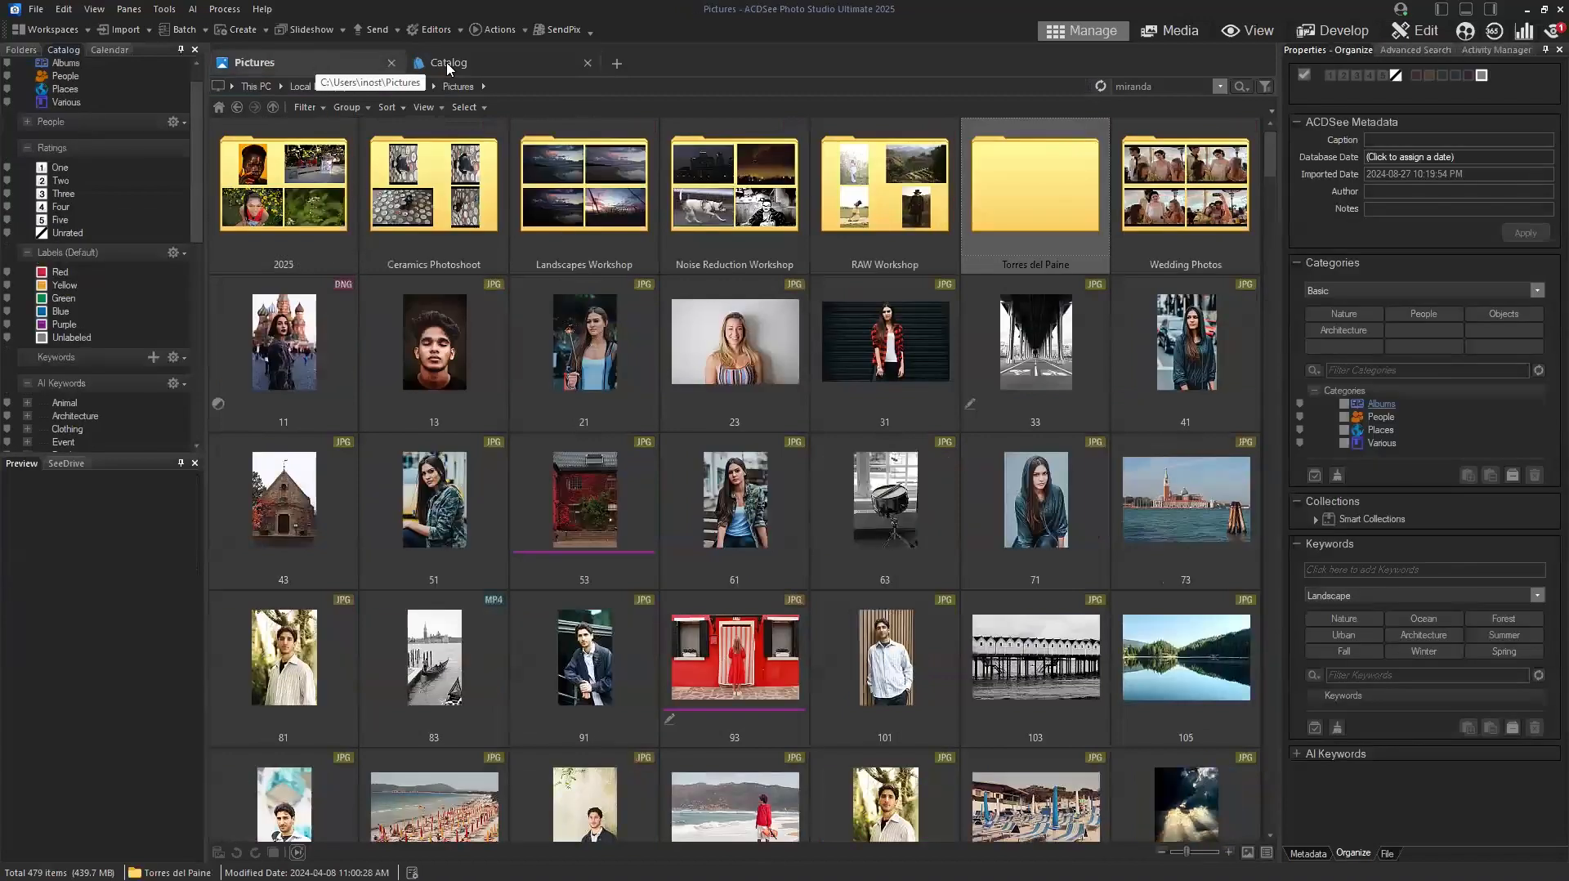
{"action": "left_click", "coordinate": [507, 67]}
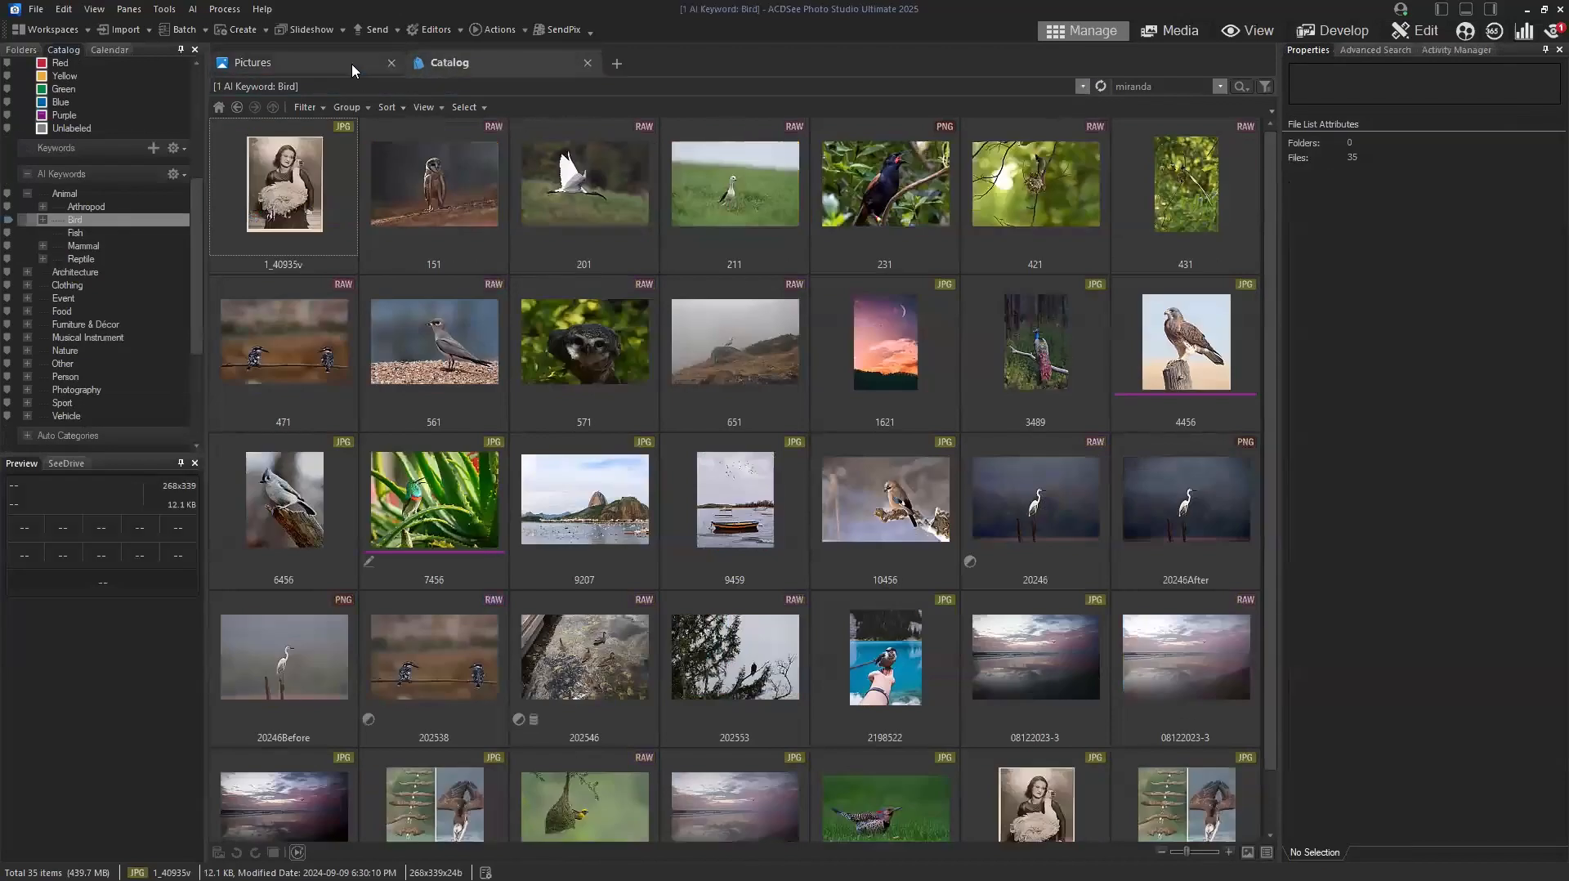
{"action": "left_click_drag", "start_coordinate": [194, 225], "coordinate": [196, 155]}
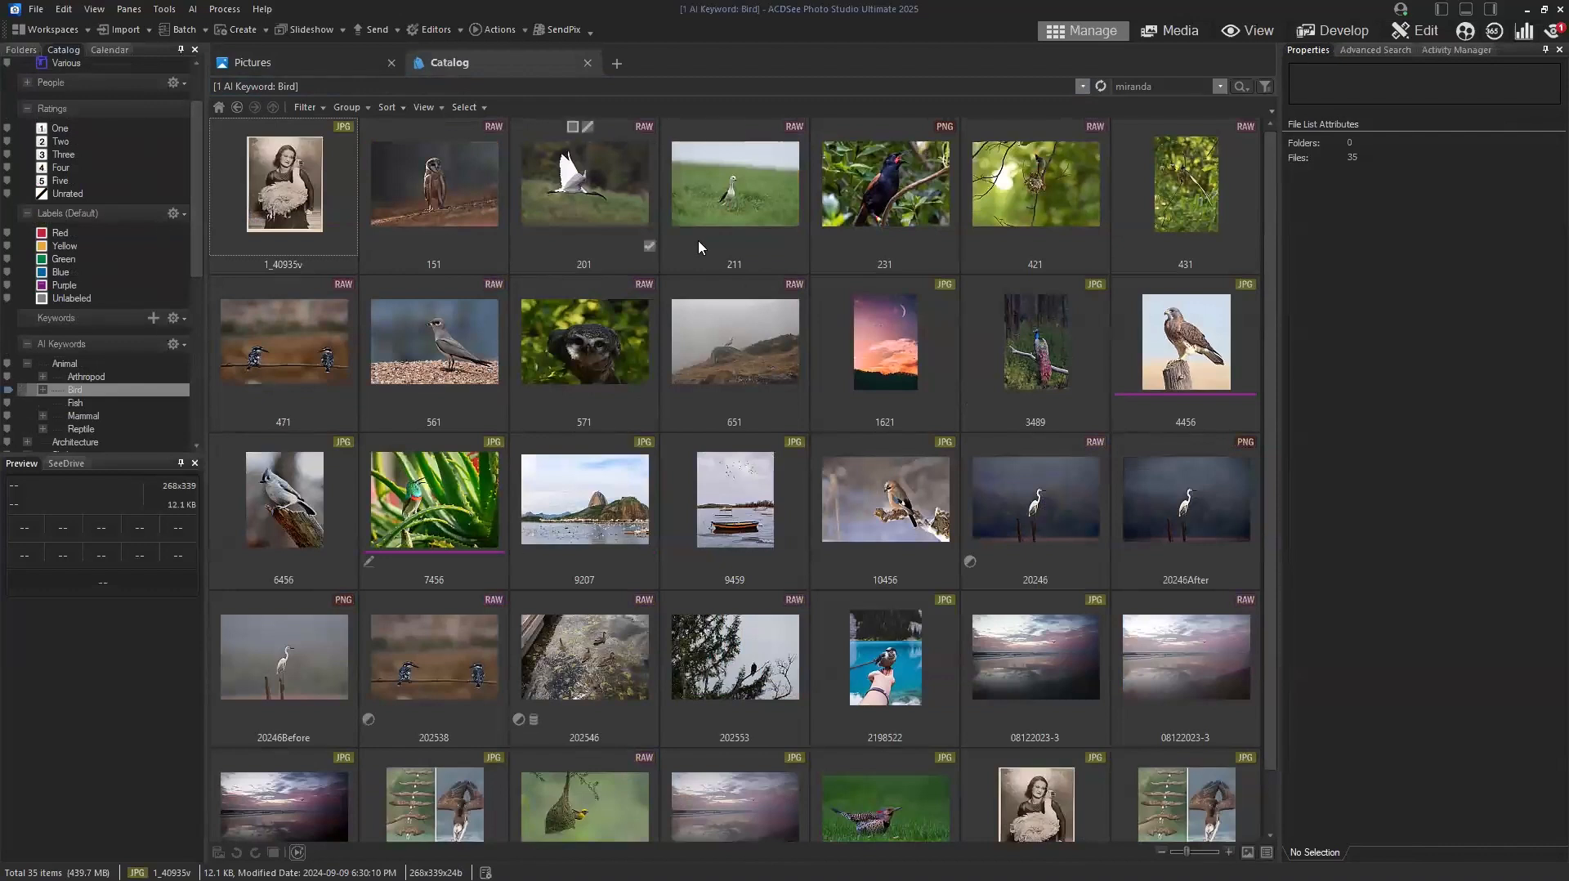
Close the Catalog tab and open the 2025 folder and its SuperRes subfolder in new tabs.
{"action": "left_click", "coordinate": [587, 62]}
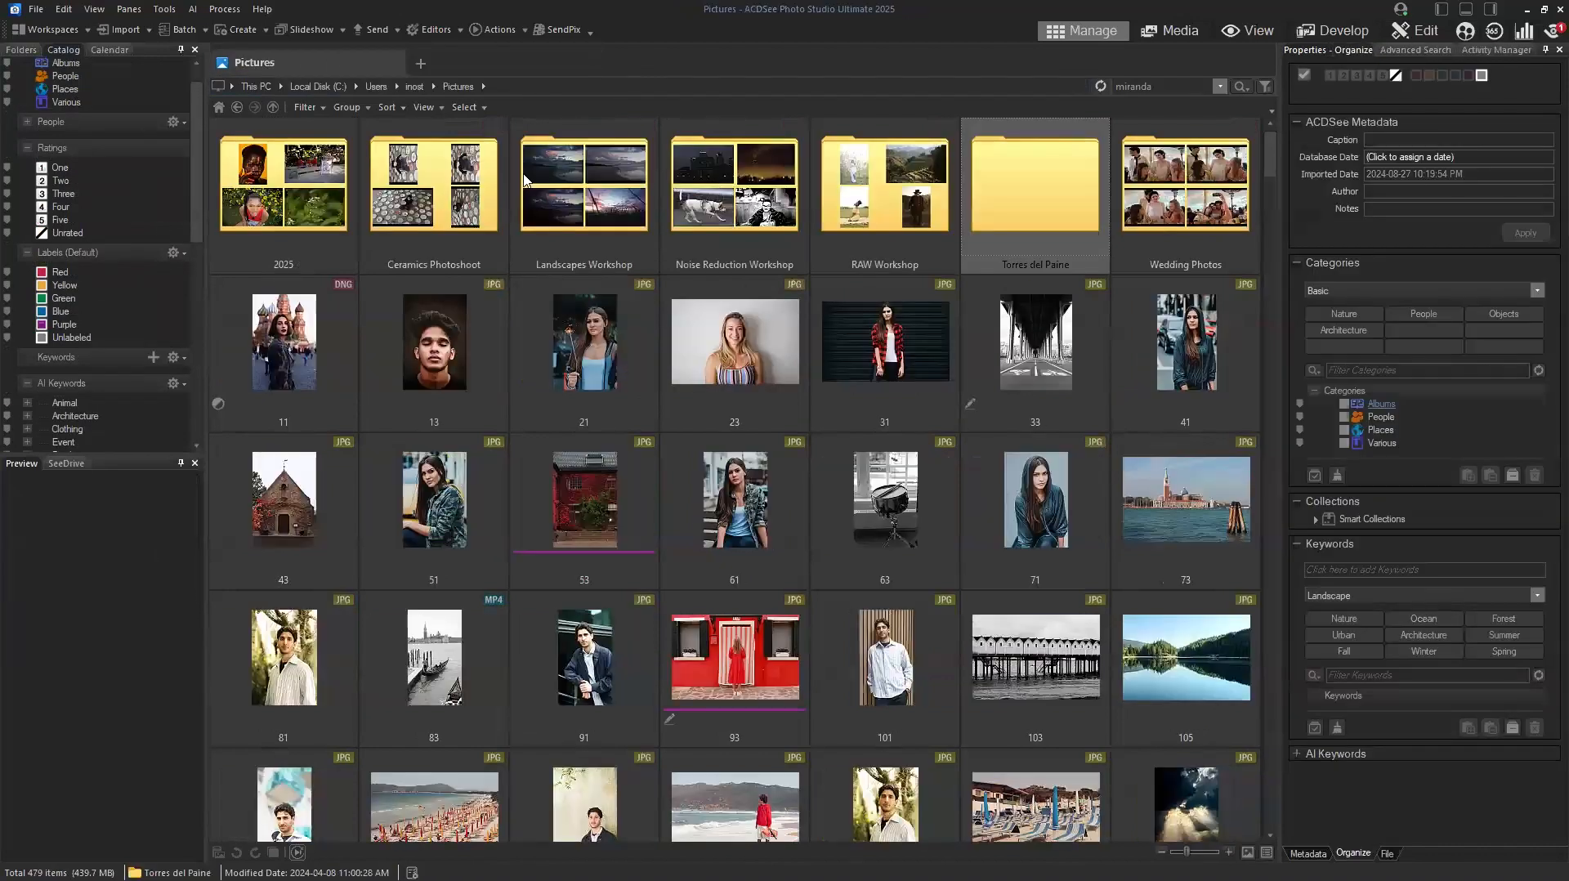
{"action": "left_click", "coordinate": [20, 50]}
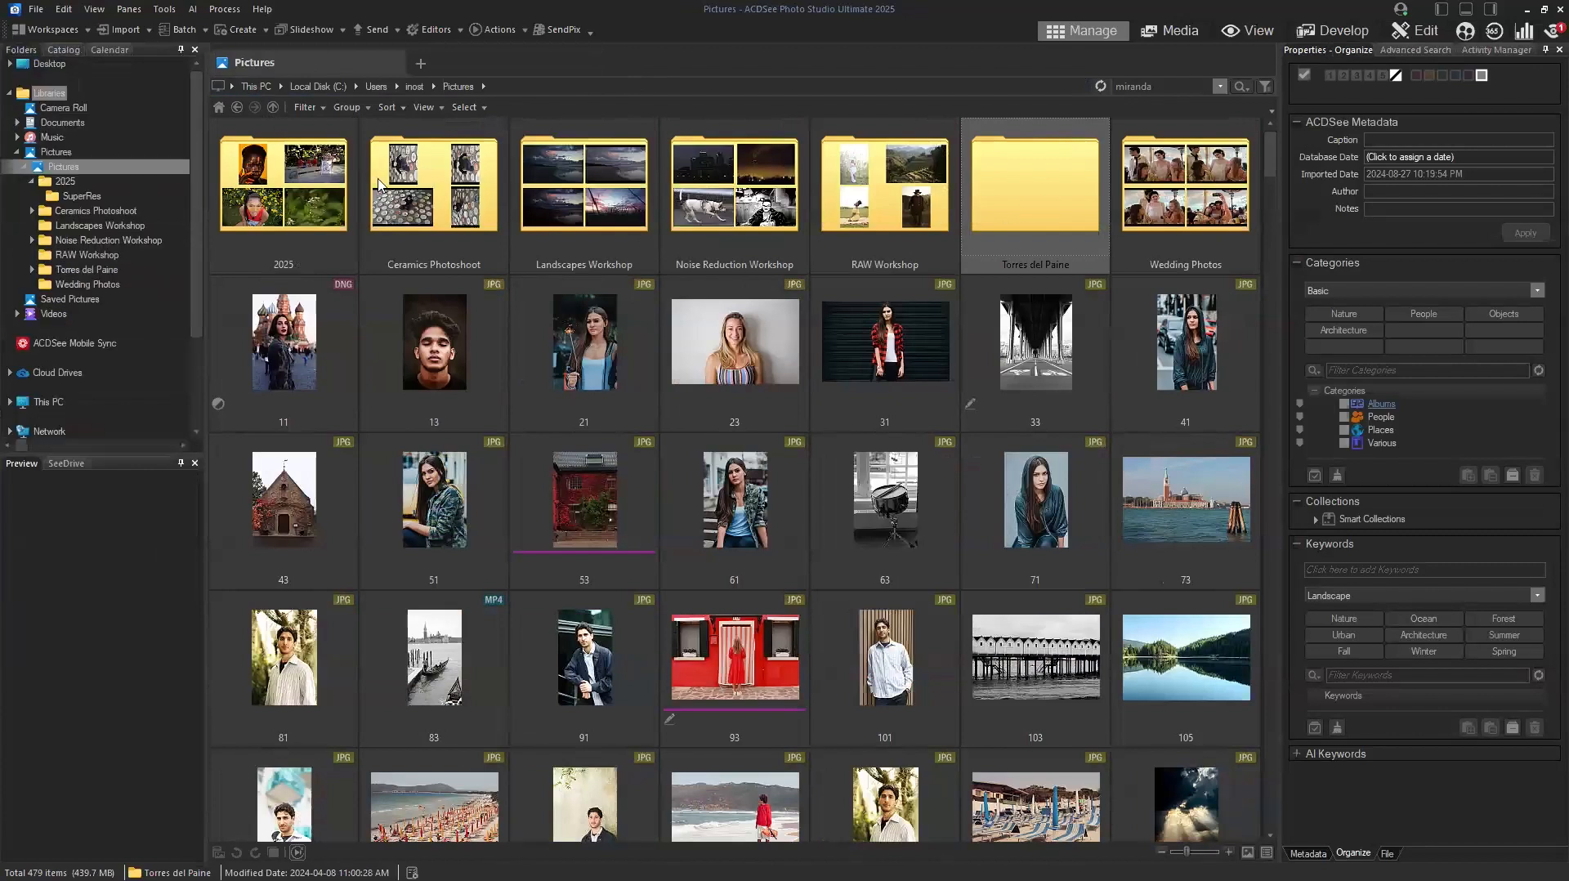
{"action": "double_click", "coordinate": [305, 181]}
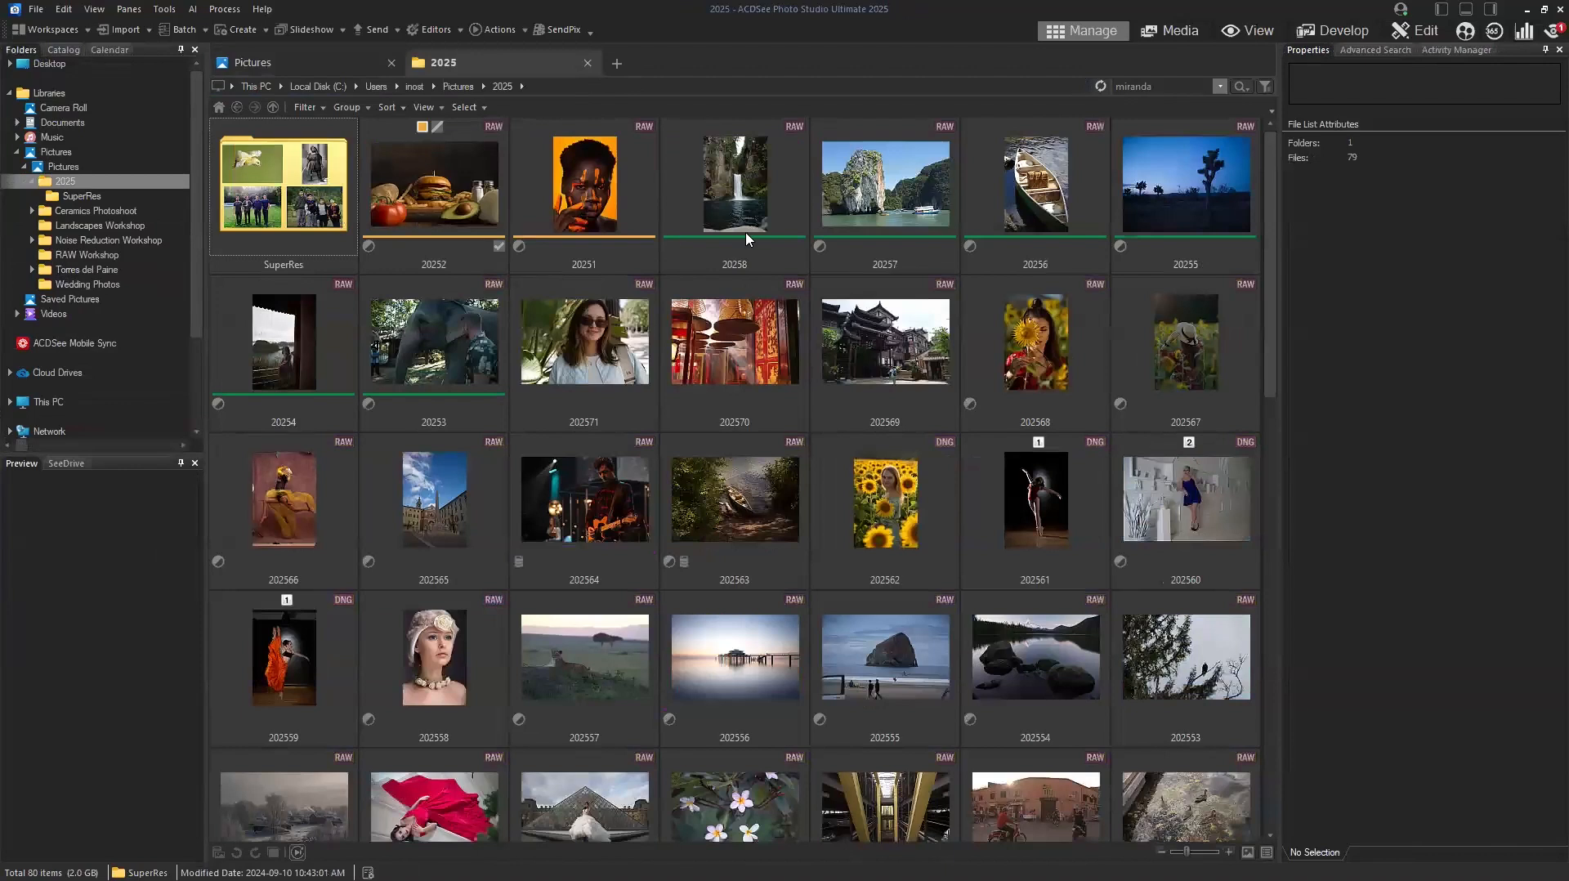
{"action": "double_click", "coordinate": [309, 181]}
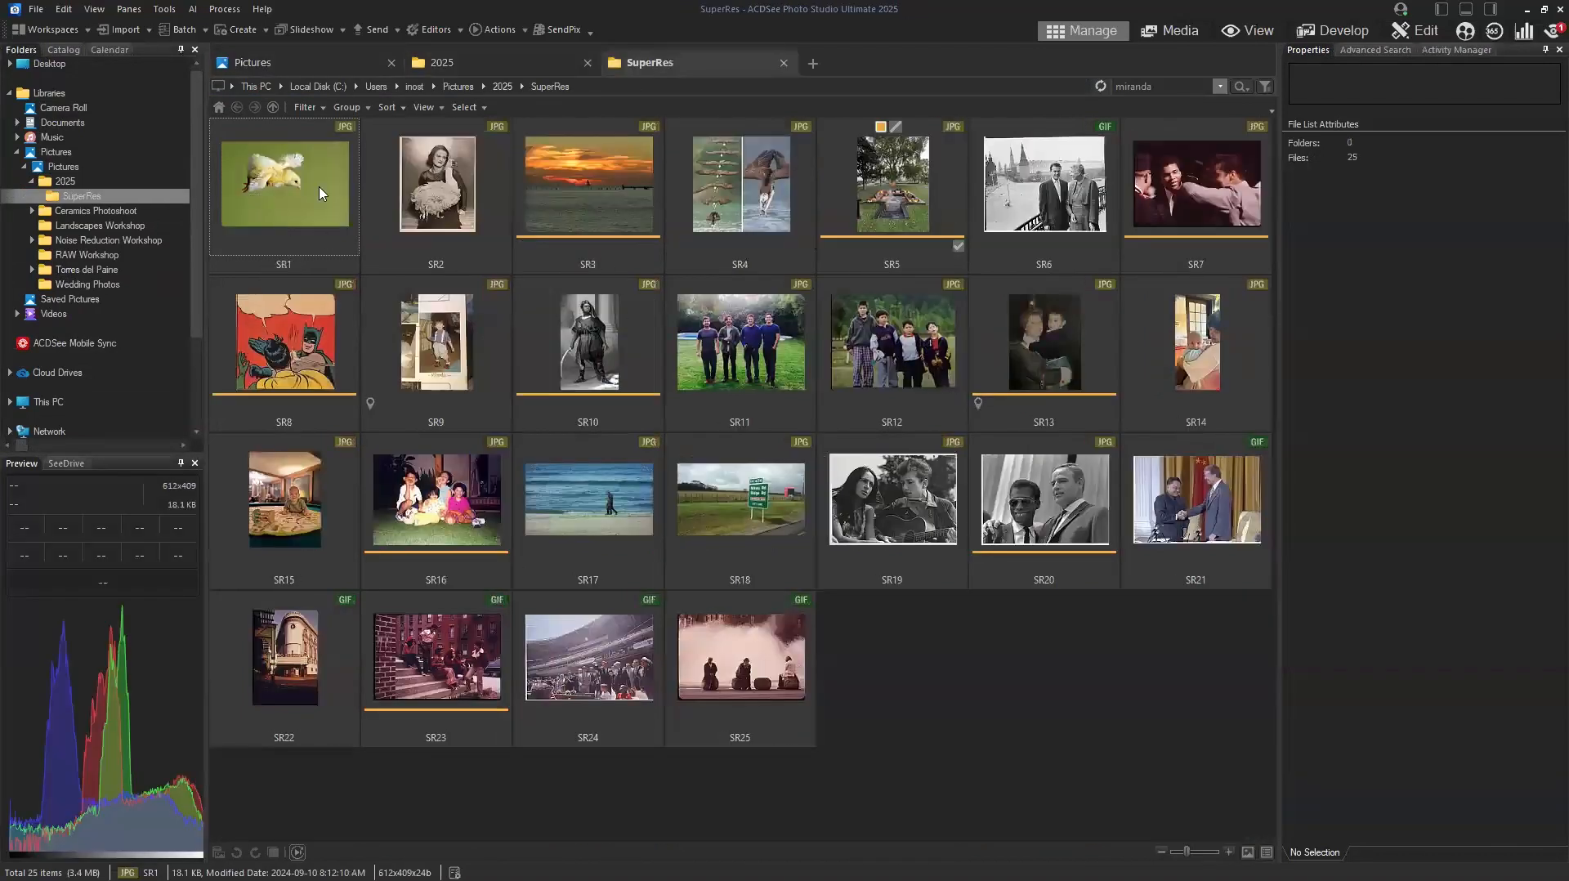
Expand Torres del Paine and its Circuito W subfolders in the folder tree and open Base Torres in the SuperRes tab.
{"action": "left_click", "coordinate": [32, 269]}
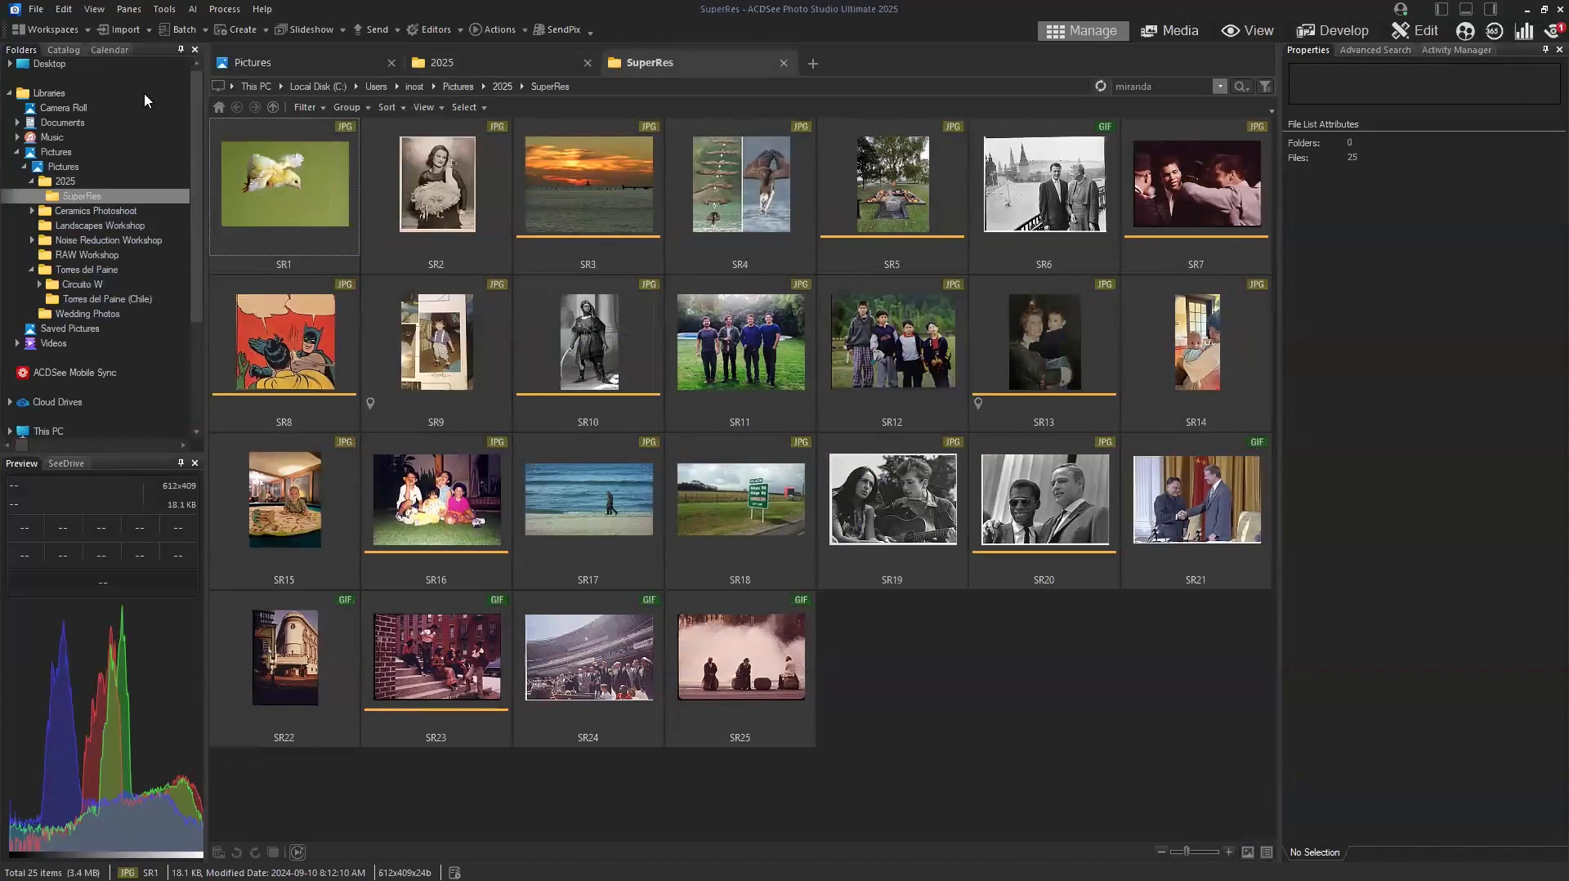
{"action": "left_click", "coordinate": [39, 283]}
{"action": "scroll", "coordinate": [194, 232], "scroll_direction": "down", "scroll_amount": 1}
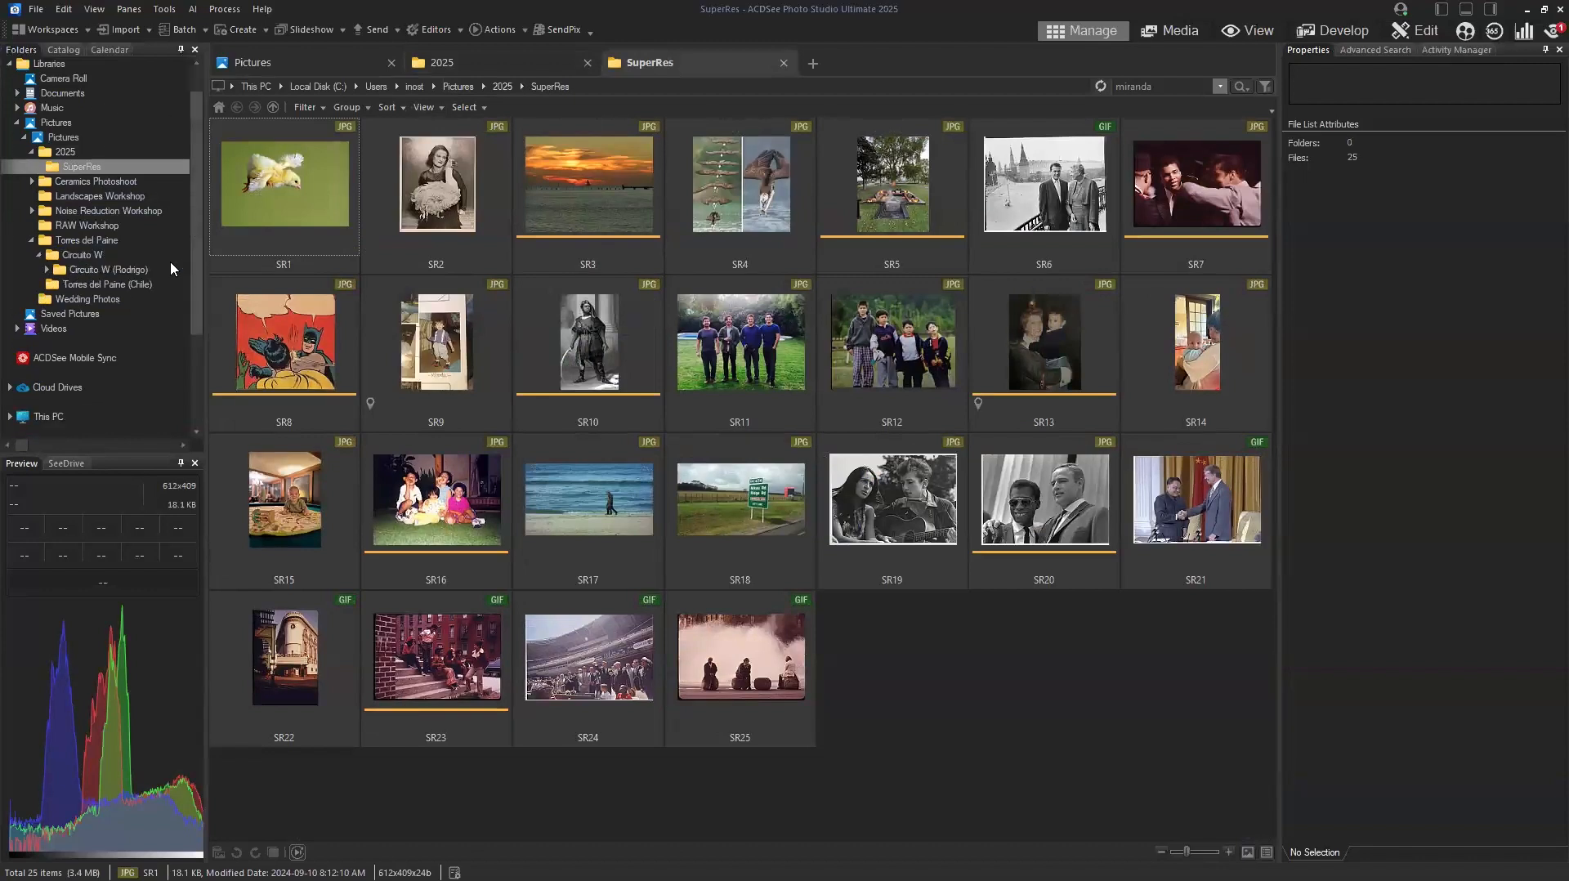
{"action": "left_click", "coordinate": [46, 299]}
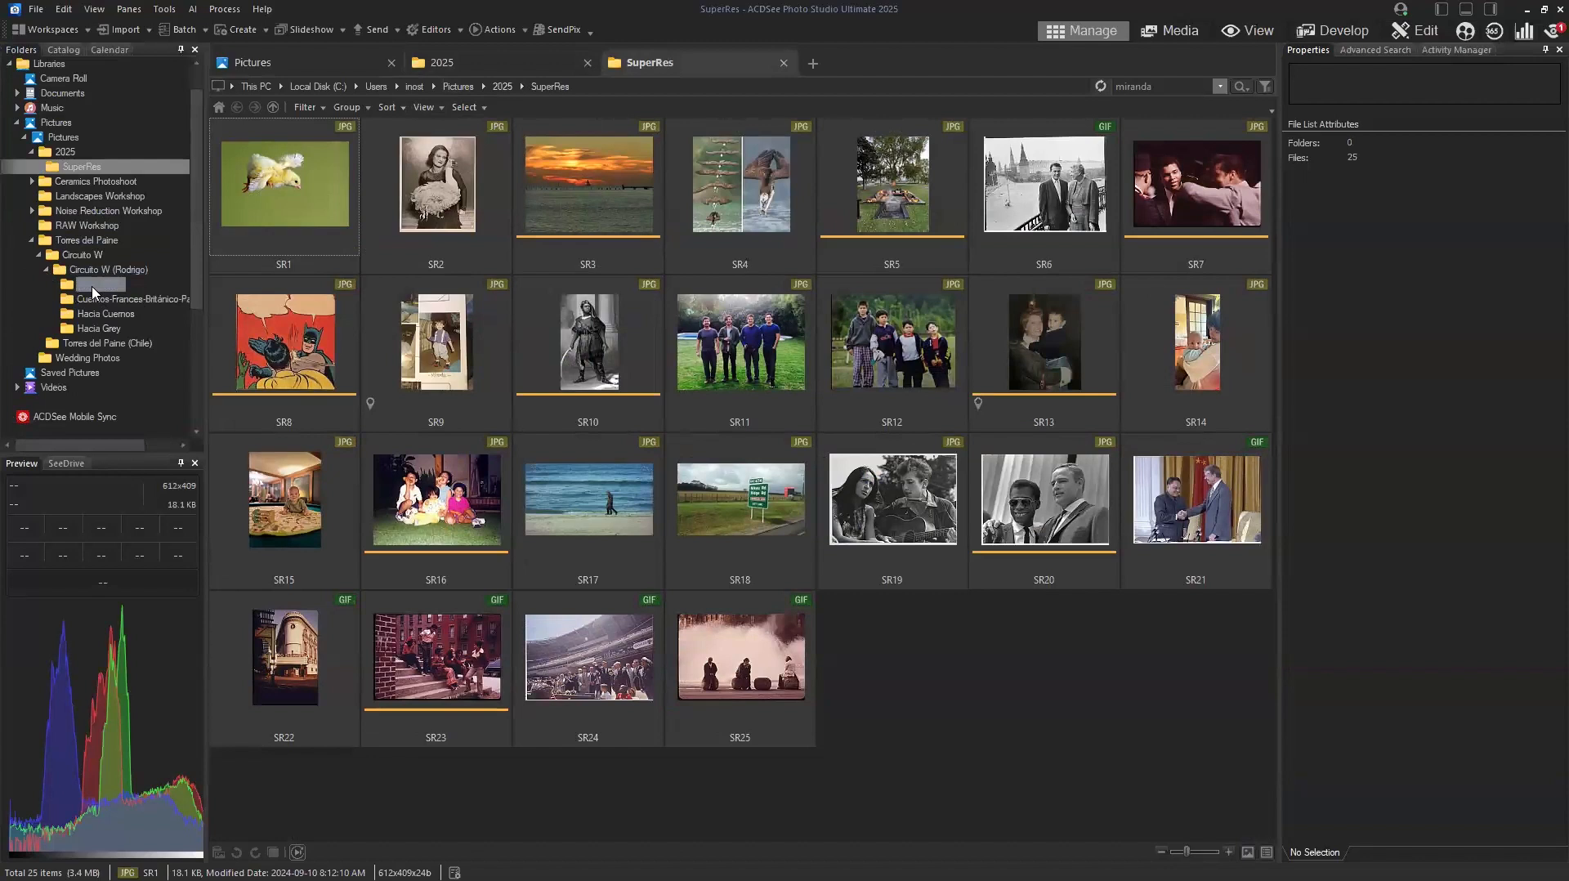
{"action": "left_click", "coordinate": [92, 291]}
Switch between the 2025 and Base Torres tabs to view each folder's images and its place in the folder tree.
{"action": "left_click", "coordinate": [459, 54]}
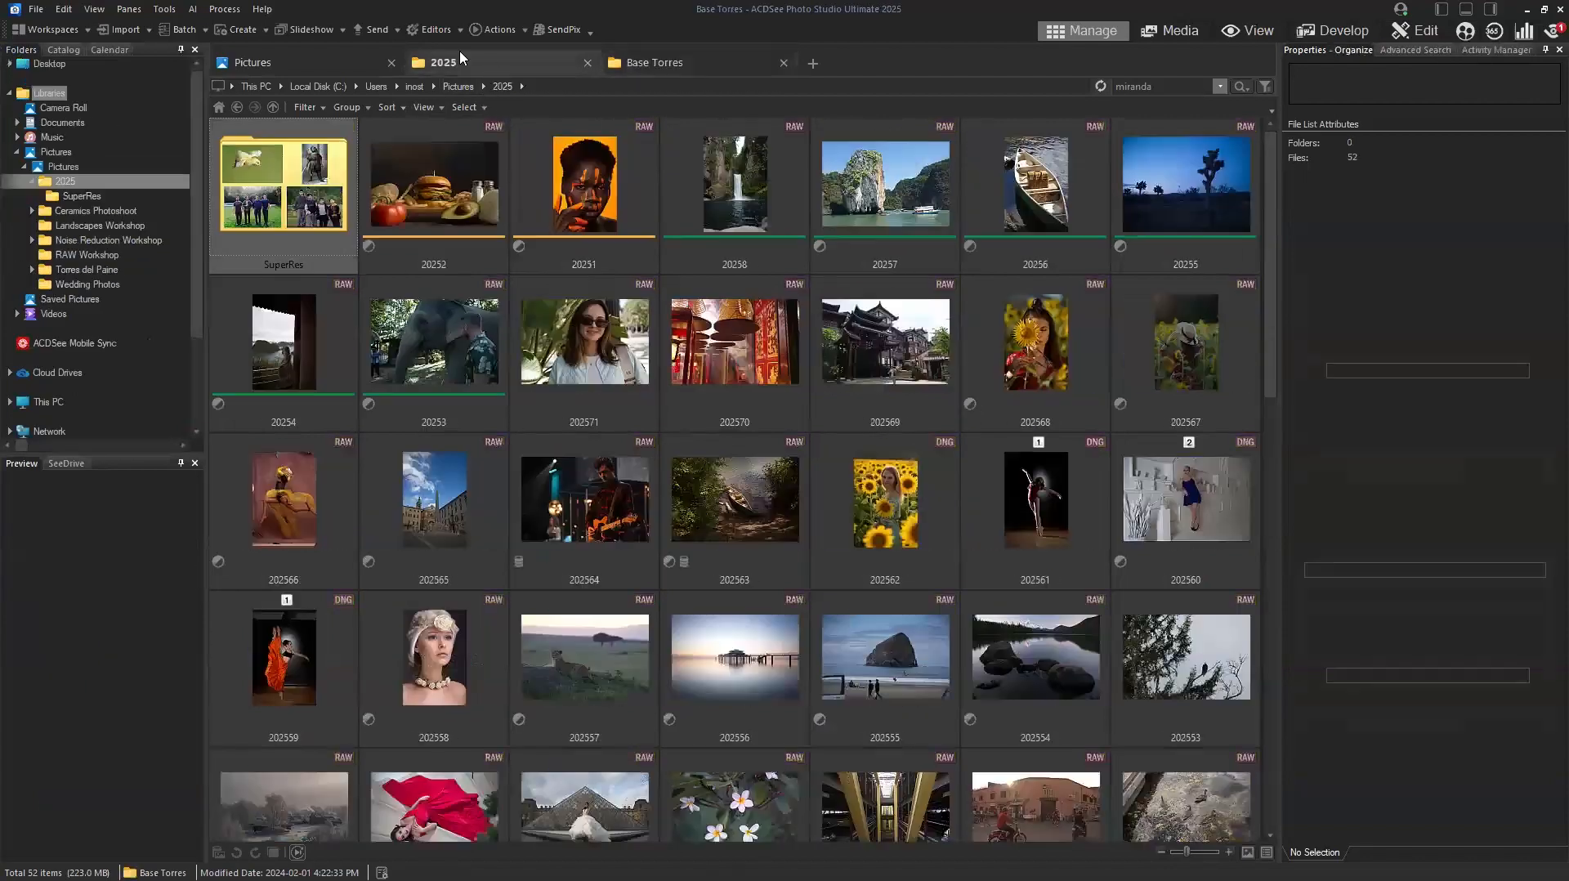
{"action": "left_click", "coordinate": [655, 66]}
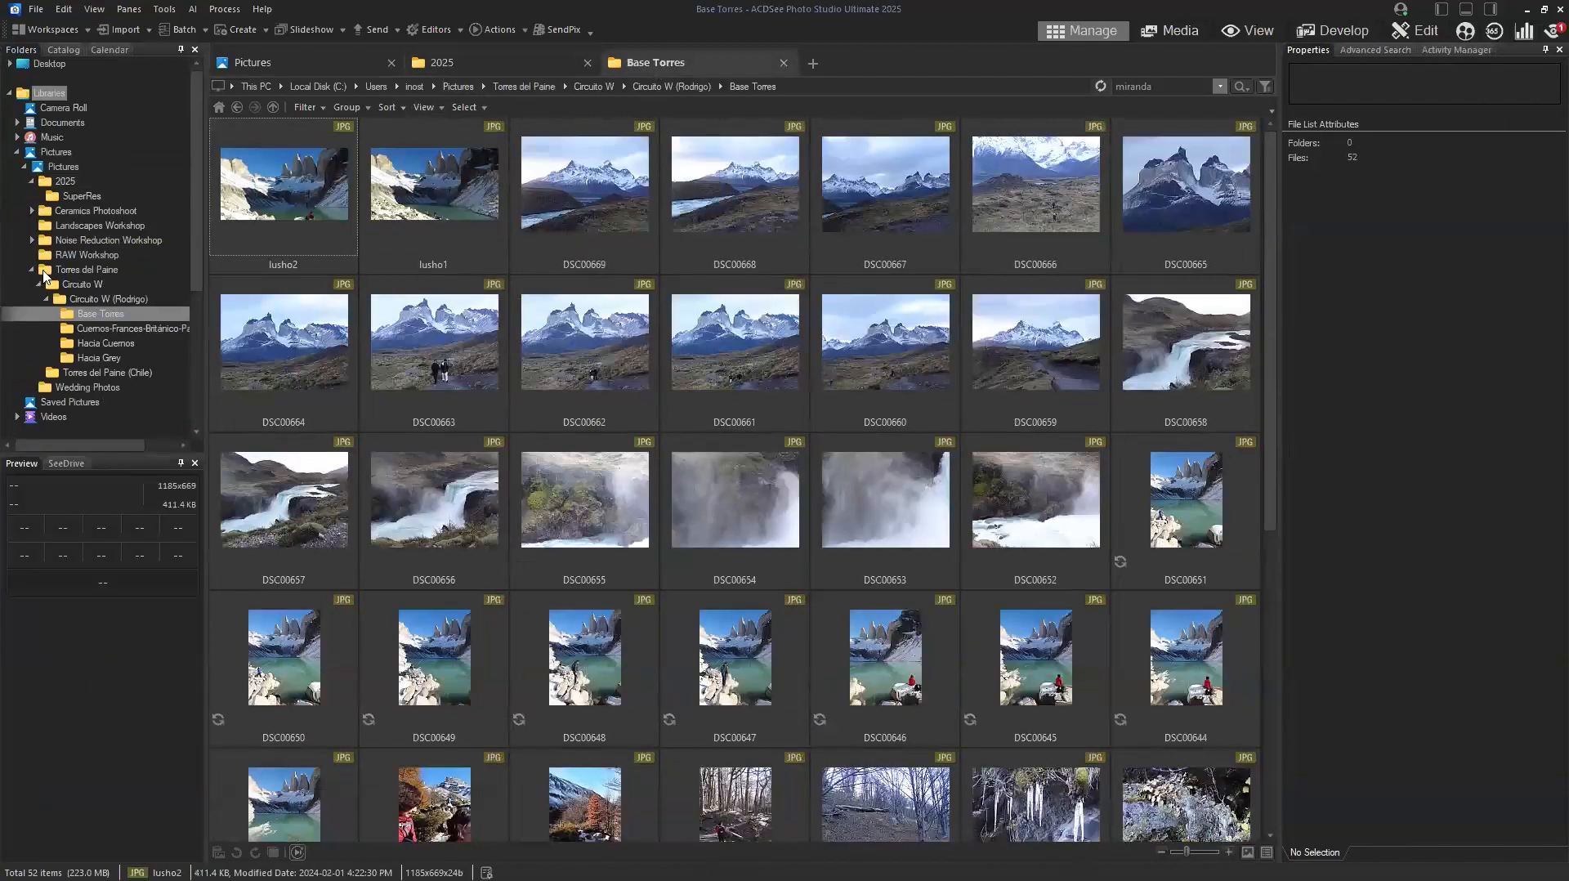
{"action": "left_click", "coordinate": [458, 63]}
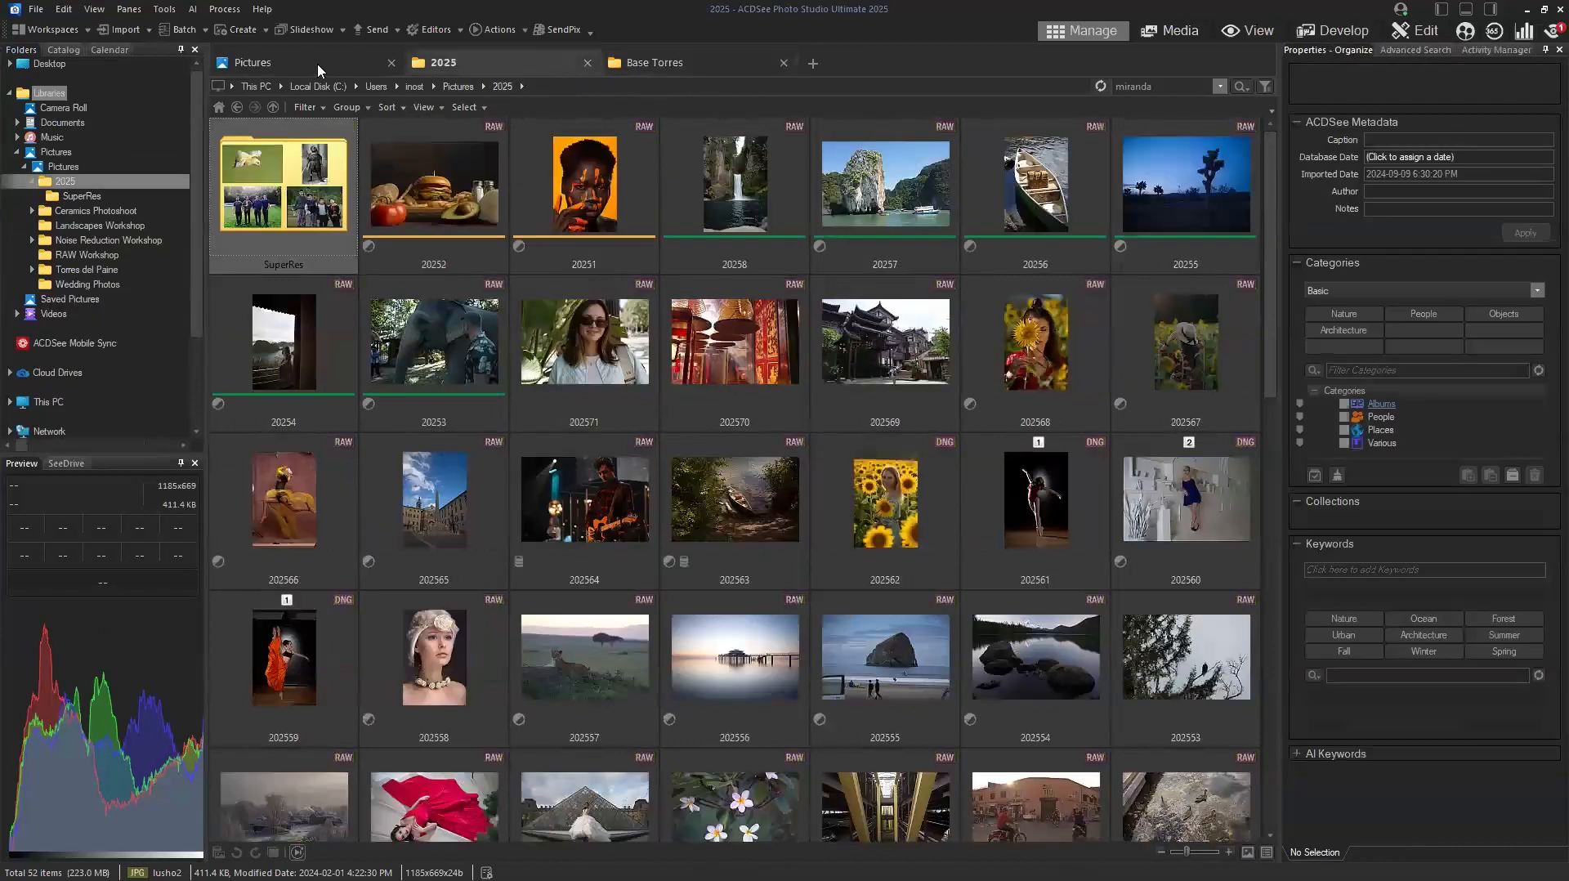
Cycle through the Pictures, 2025 and Base Torres tabs, and close the Base Torres and 2025 tabs.
{"action": "left_click", "coordinate": [317, 64]}
{"action": "left_click", "coordinate": [504, 59]}
{"action": "left_click", "coordinate": [638, 61]}
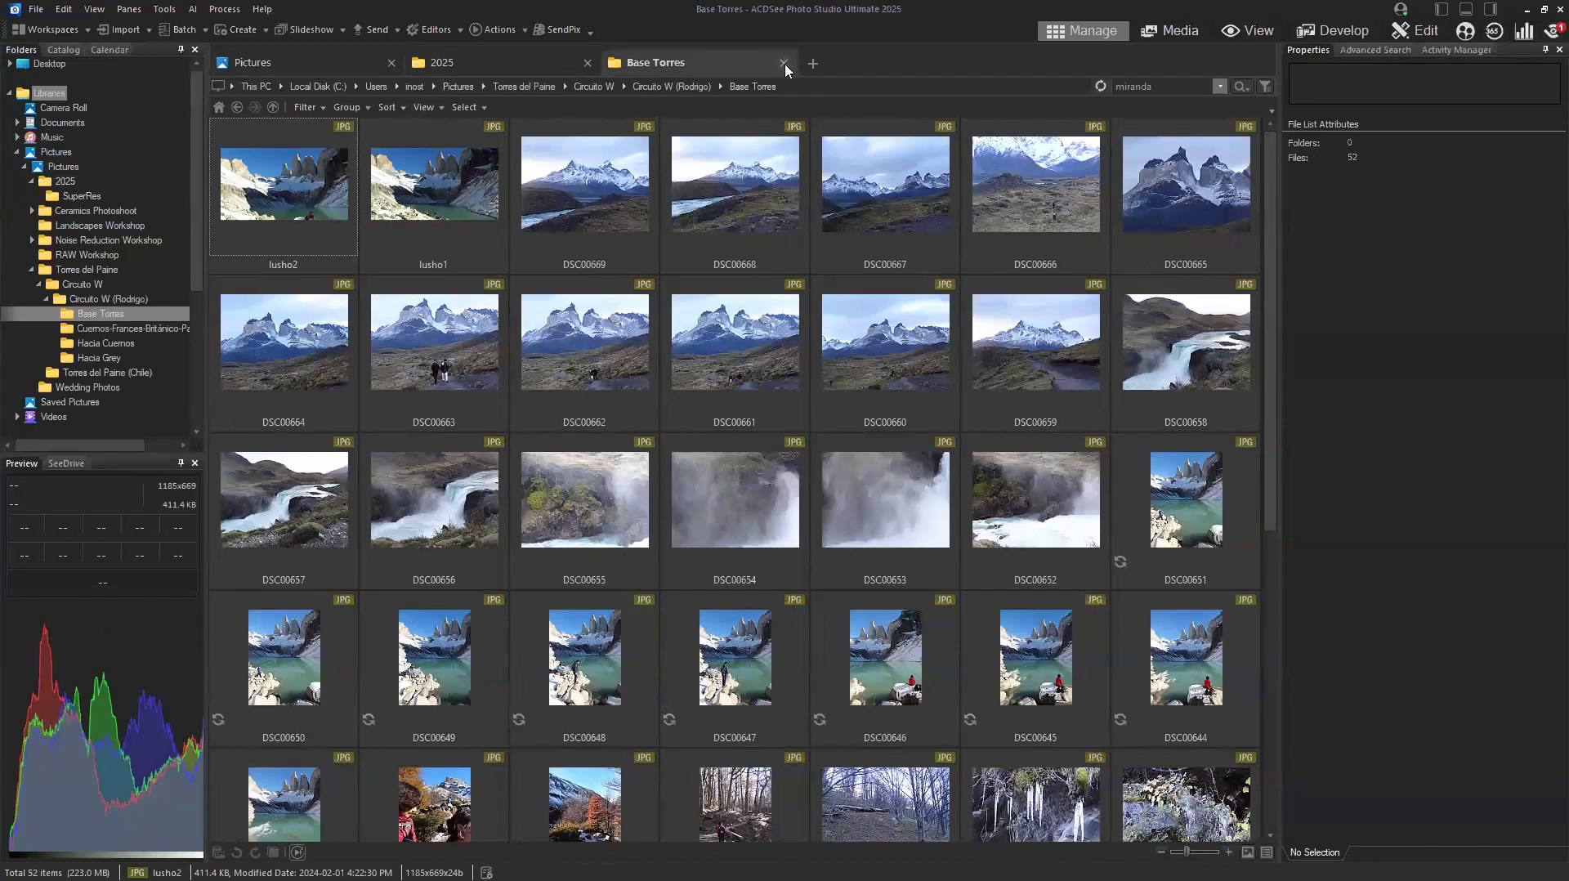
{"action": "left_click", "coordinate": [590, 67]}
{"action": "left_click", "coordinate": [588, 63]}
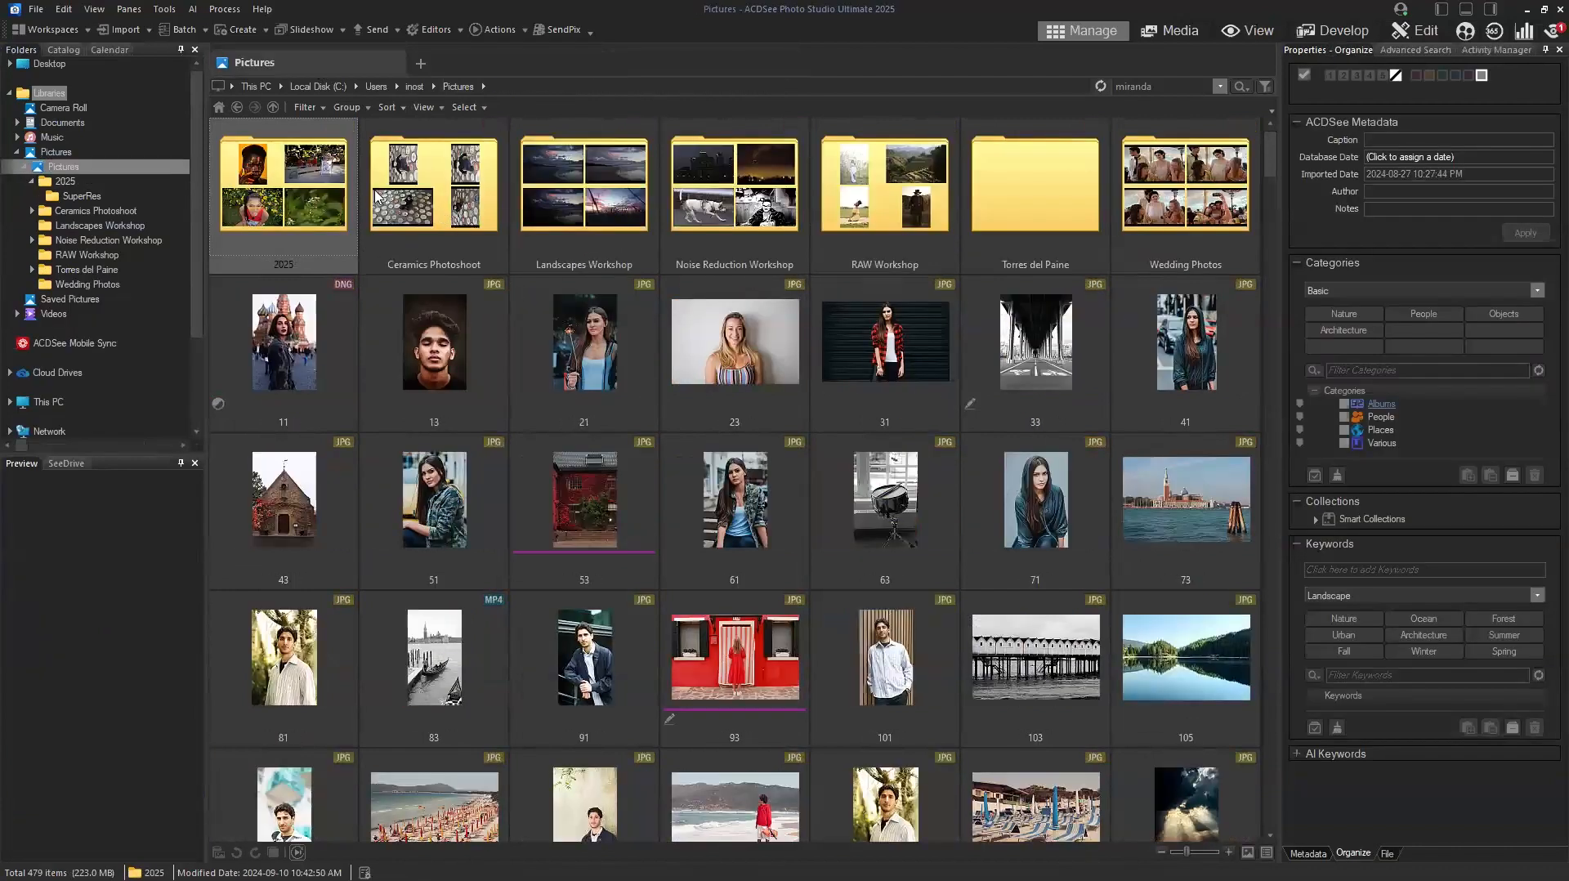
Open the 2025 folder and its SuperRes subfolder in new tabs, and return to the 2025 tab.
{"action": "middle_click", "coordinate": [291, 199]}
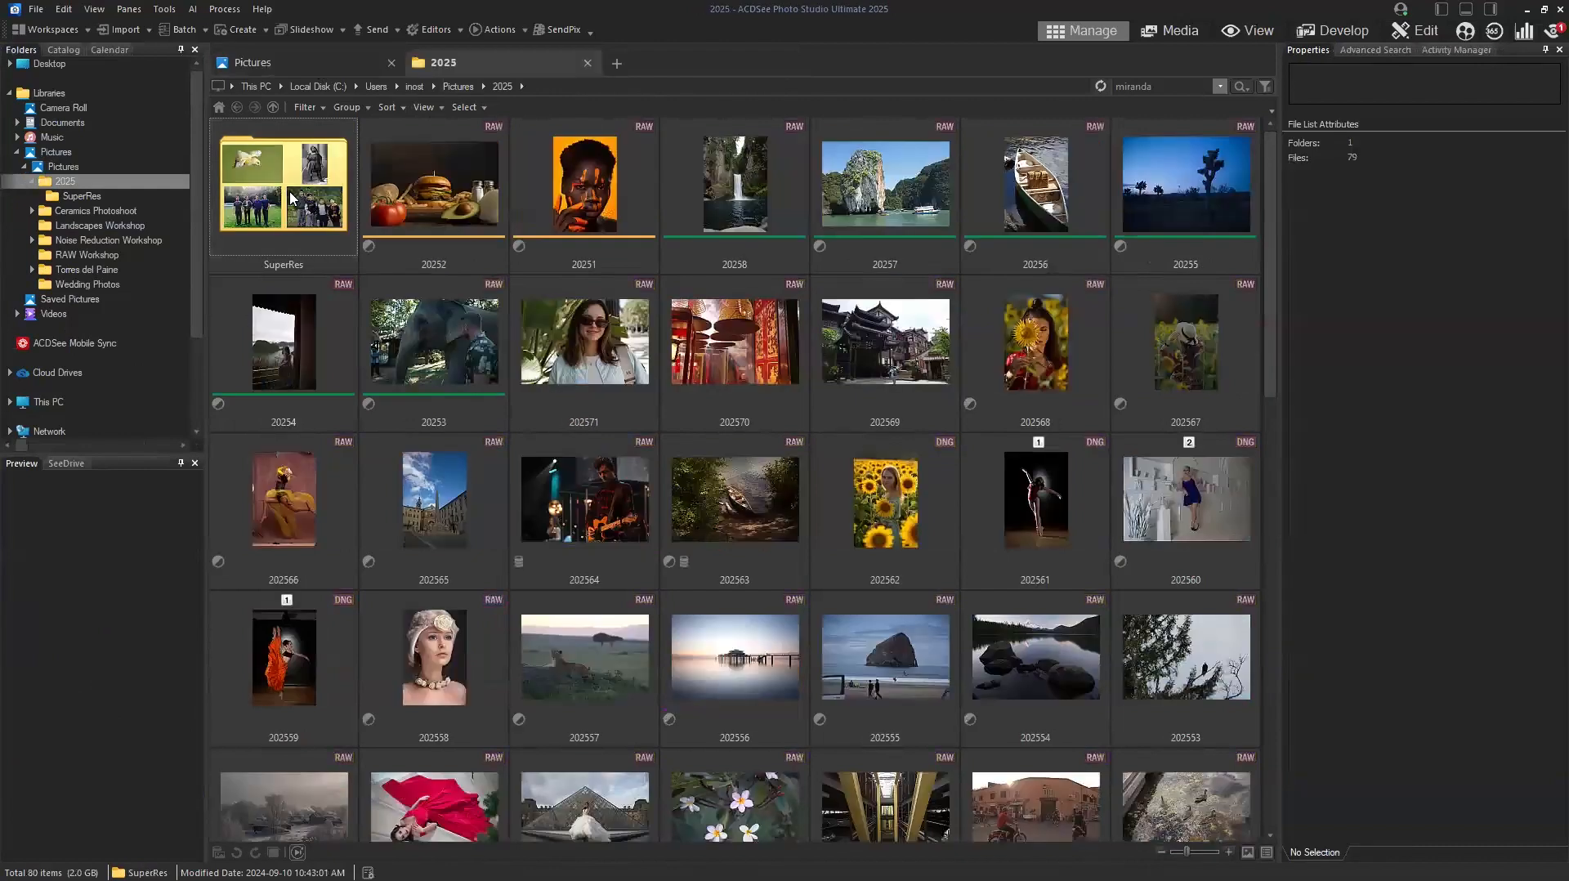
{"action": "middle_click", "coordinate": [285, 196]}
{"action": "left_click", "coordinate": [460, 62]}
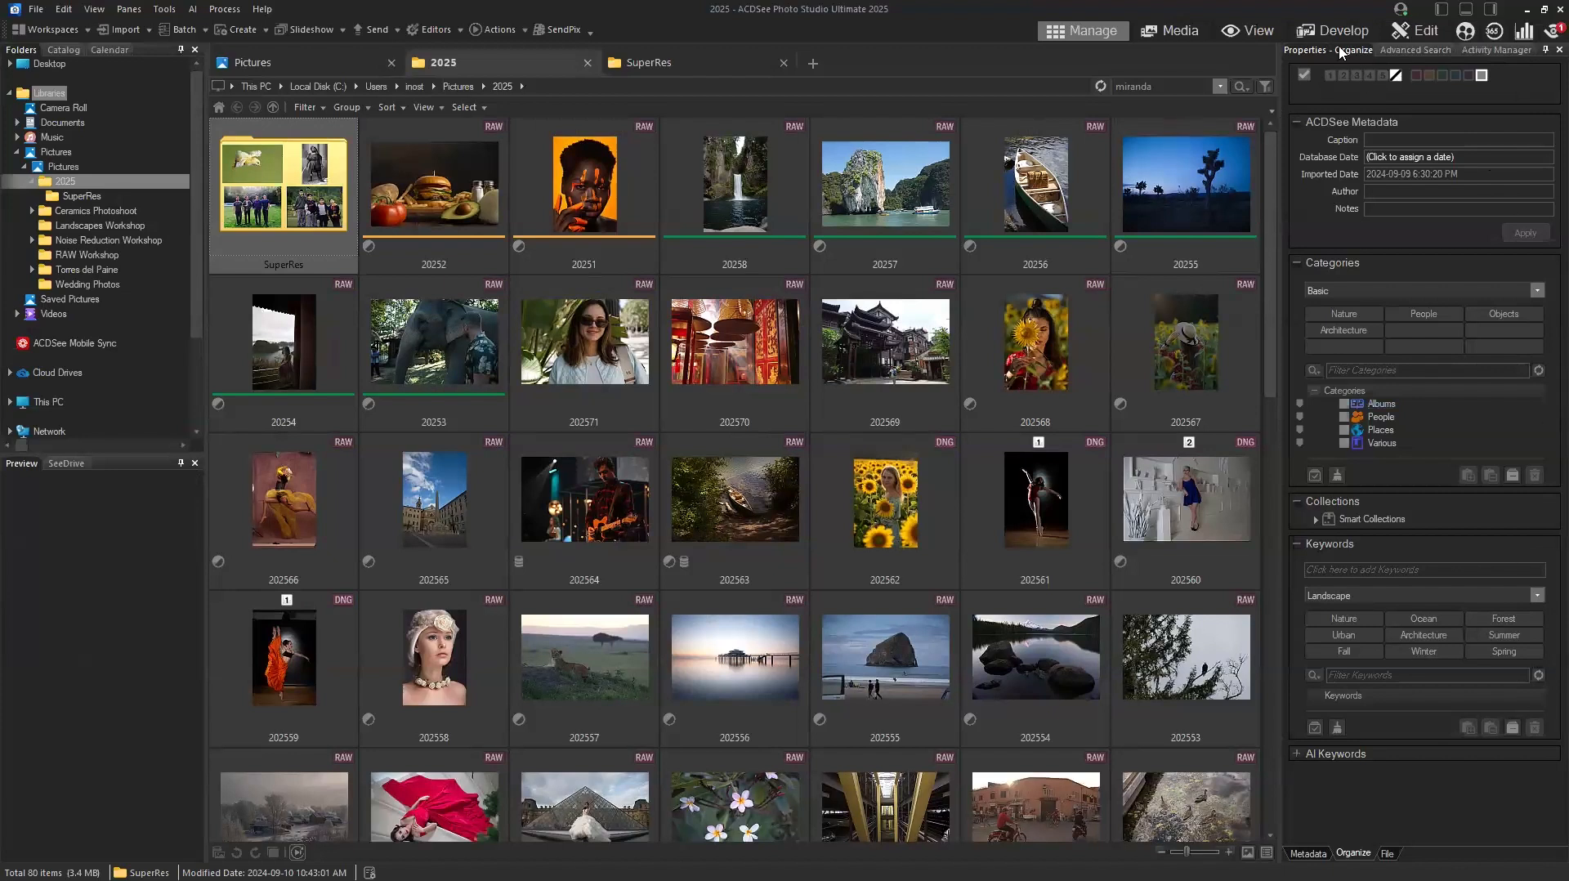
Bring up the Activity Manager and enable the AI Keywords and AI Face Detection idle activities.
{"action": "left_click", "coordinate": [1400, 51]}
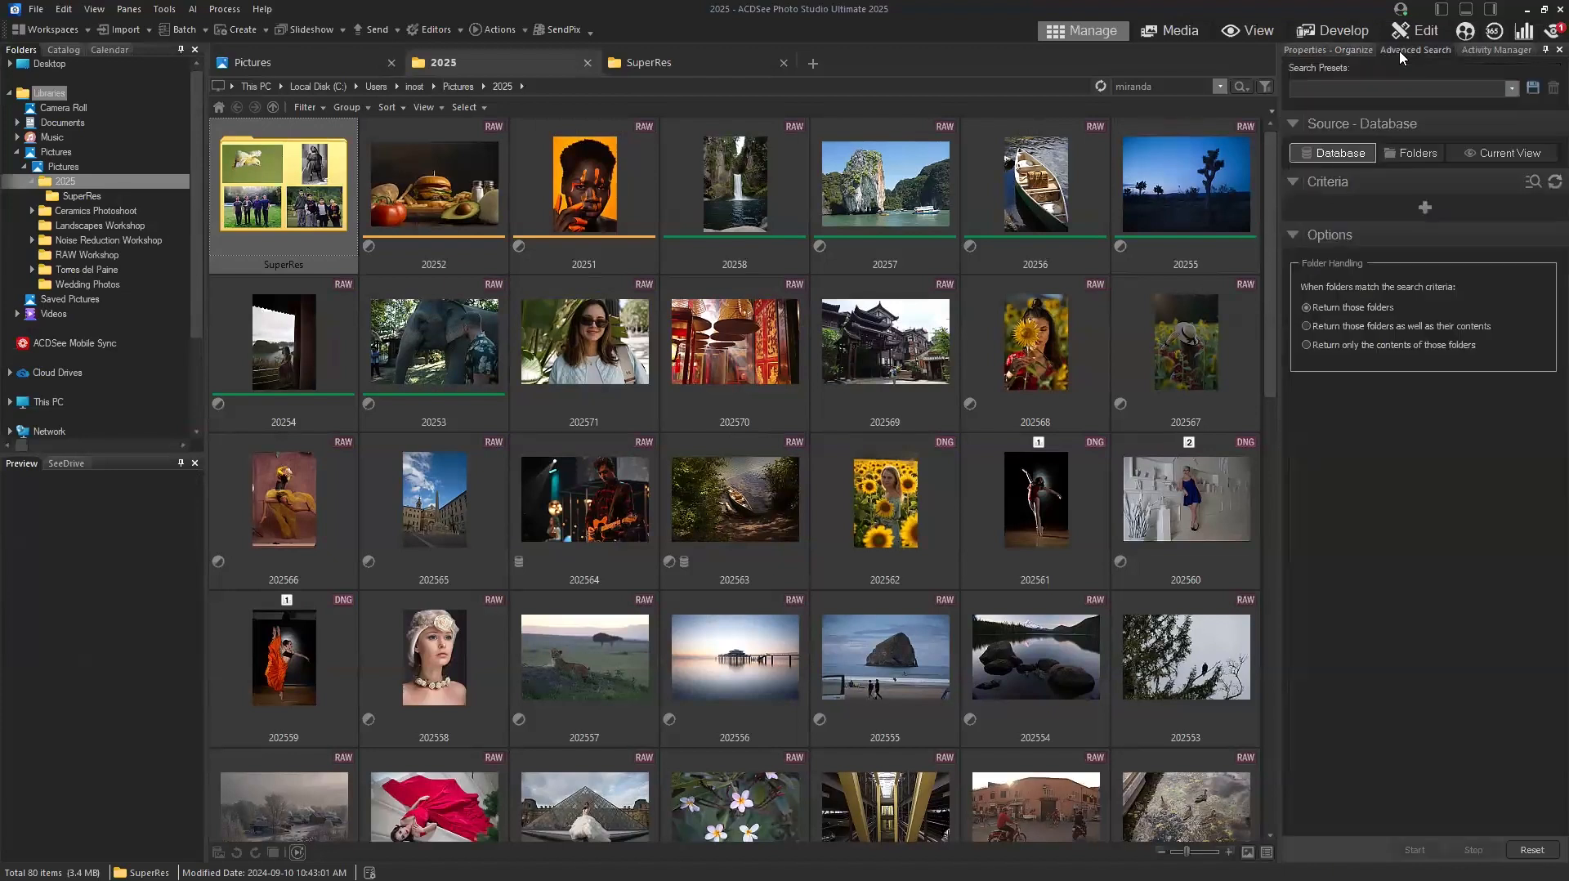
{"action": "left_click", "coordinate": [1475, 51]}
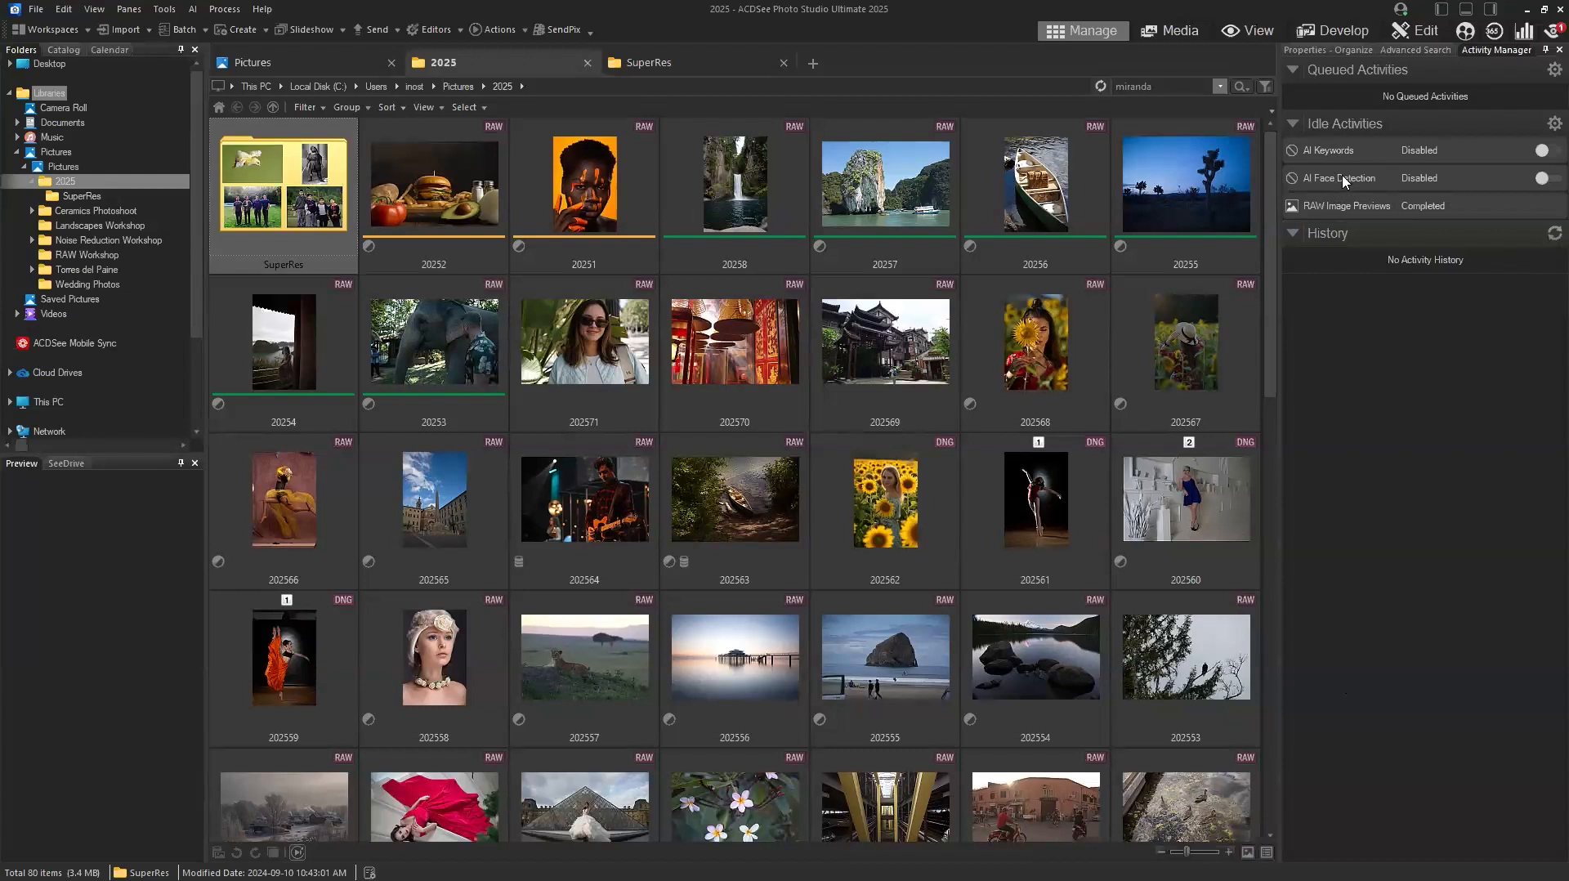
{"action": "left_click", "coordinate": [1547, 151]}
{"action": "left_click", "coordinate": [1547, 178]}
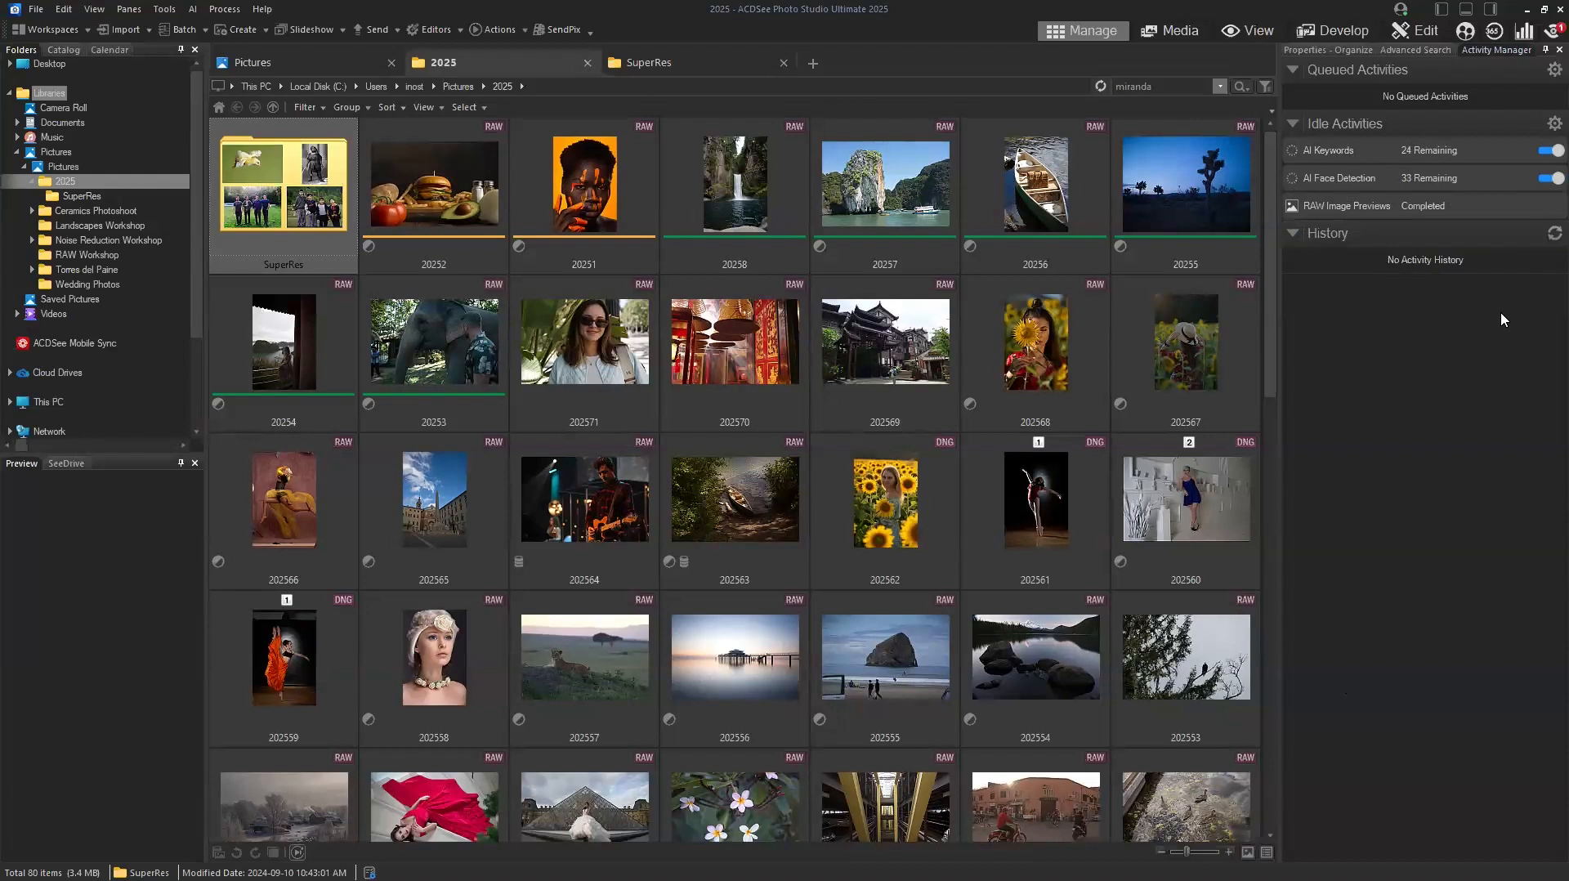
Disable AI Keywords and AI Face Detection, and return to the Properties - Organize pane.
{"action": "left_click", "coordinate": [1549, 151]}
{"action": "left_click", "coordinate": [1549, 179]}
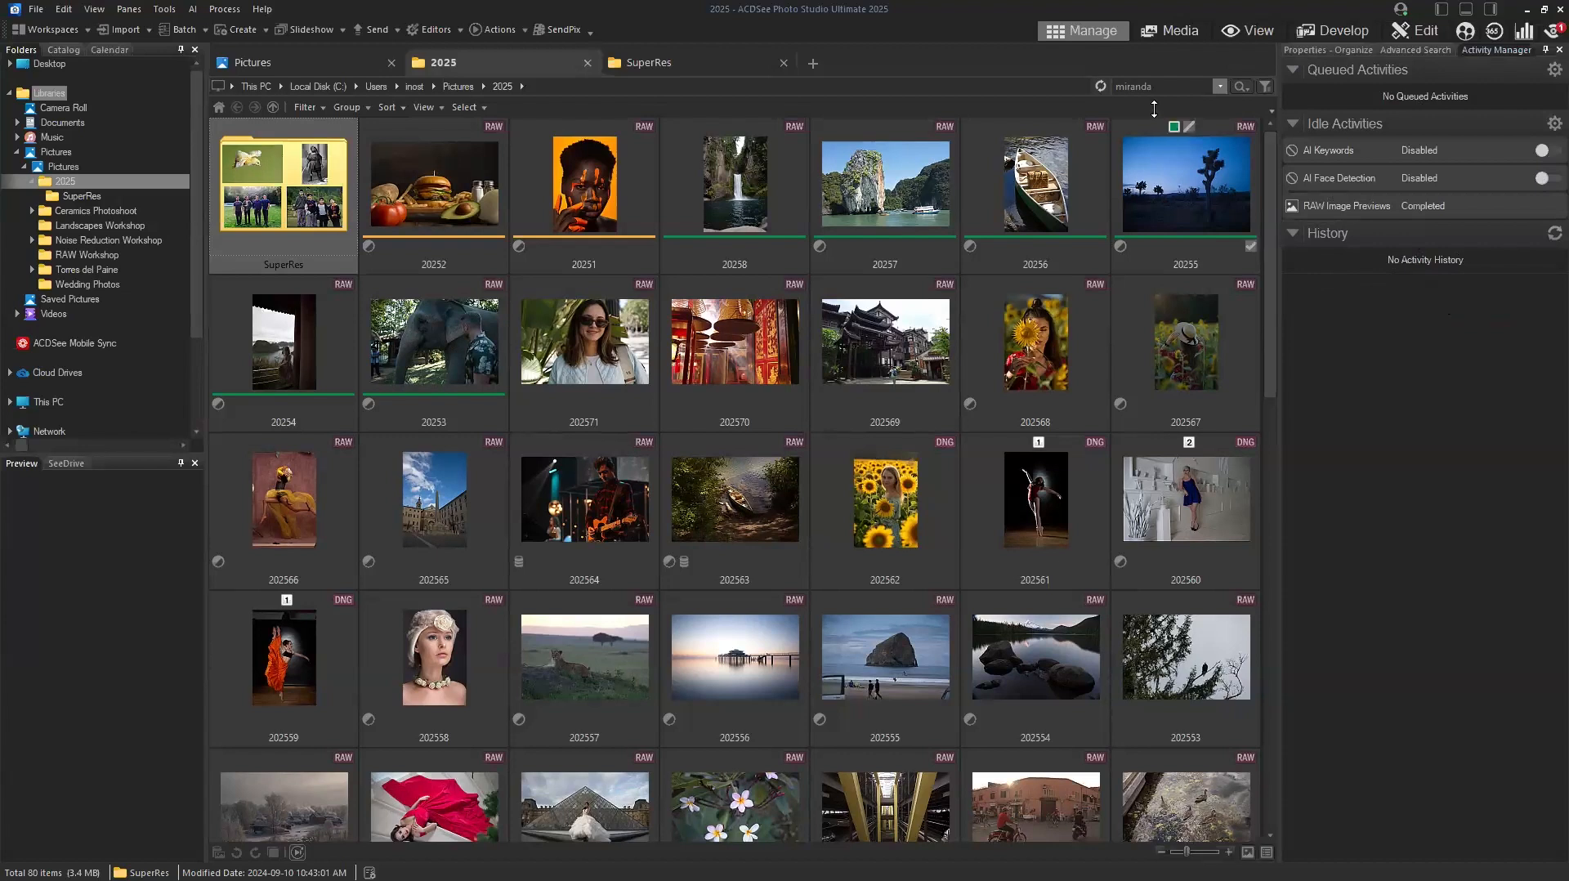
{"action": "left_click", "coordinate": [1400, 51]}
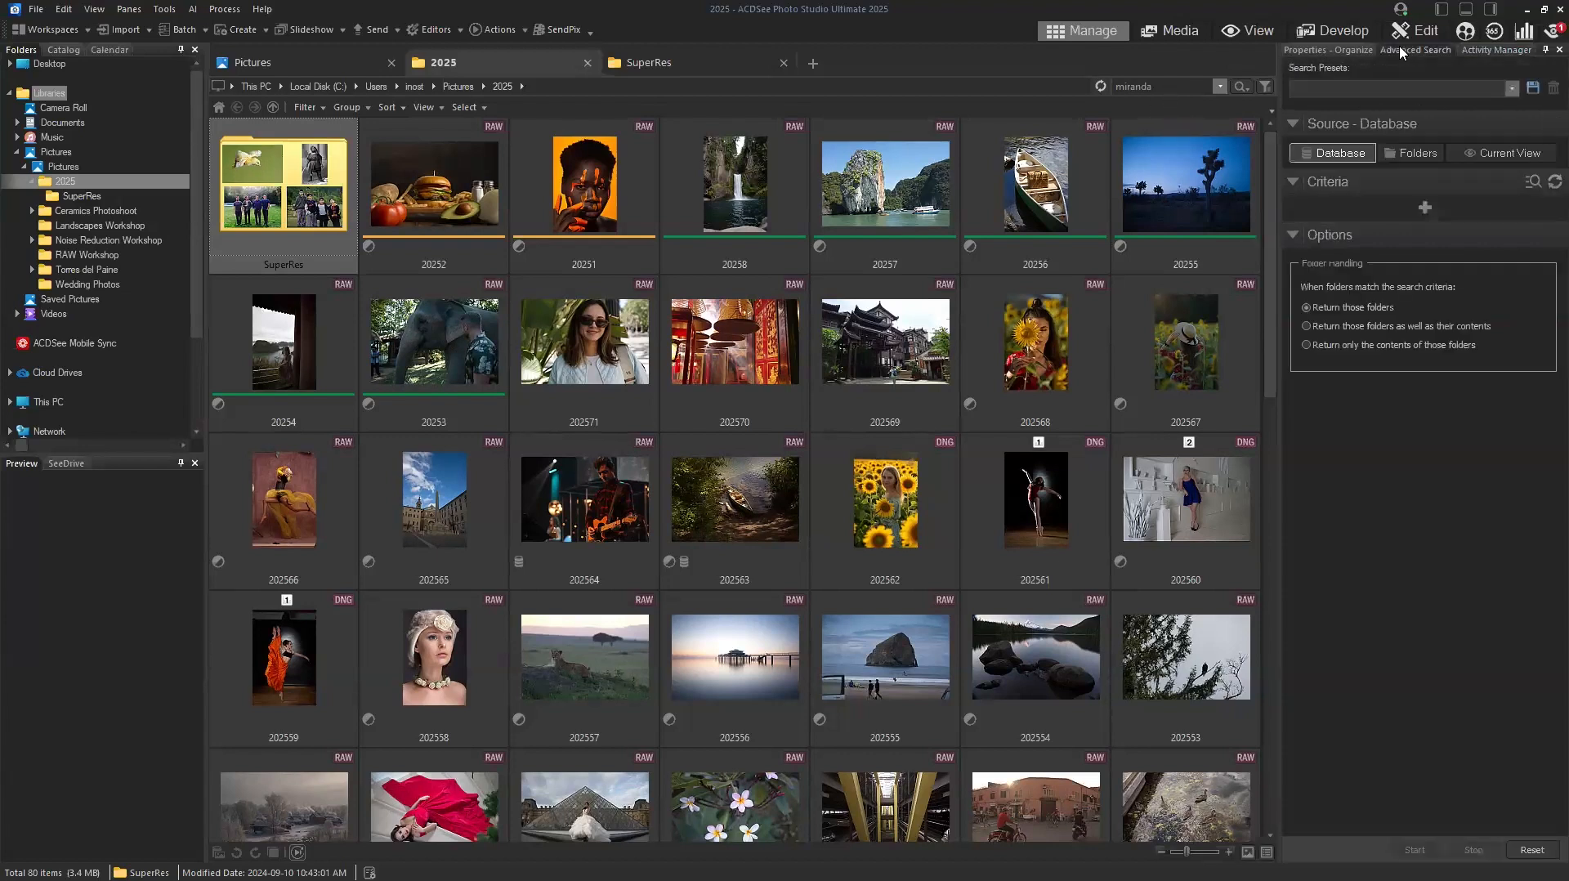
{"action": "left_click", "coordinate": [1323, 50]}
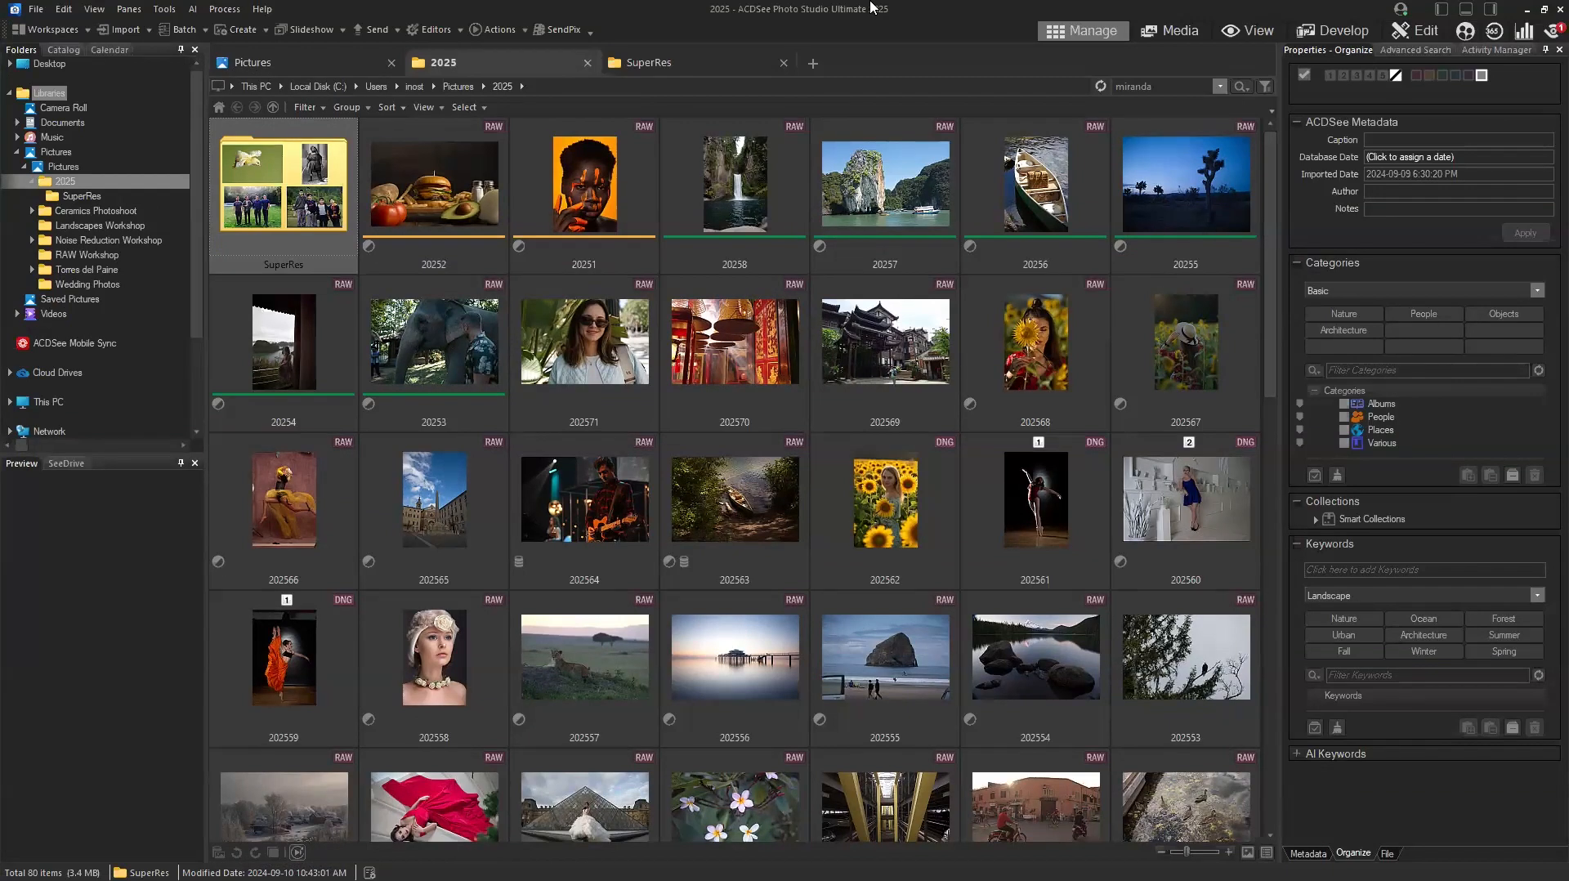
Open the elephant photo 20253 in Develop mode with the Masking tools expanded.
{"action": "left_click", "coordinate": [471, 362]}
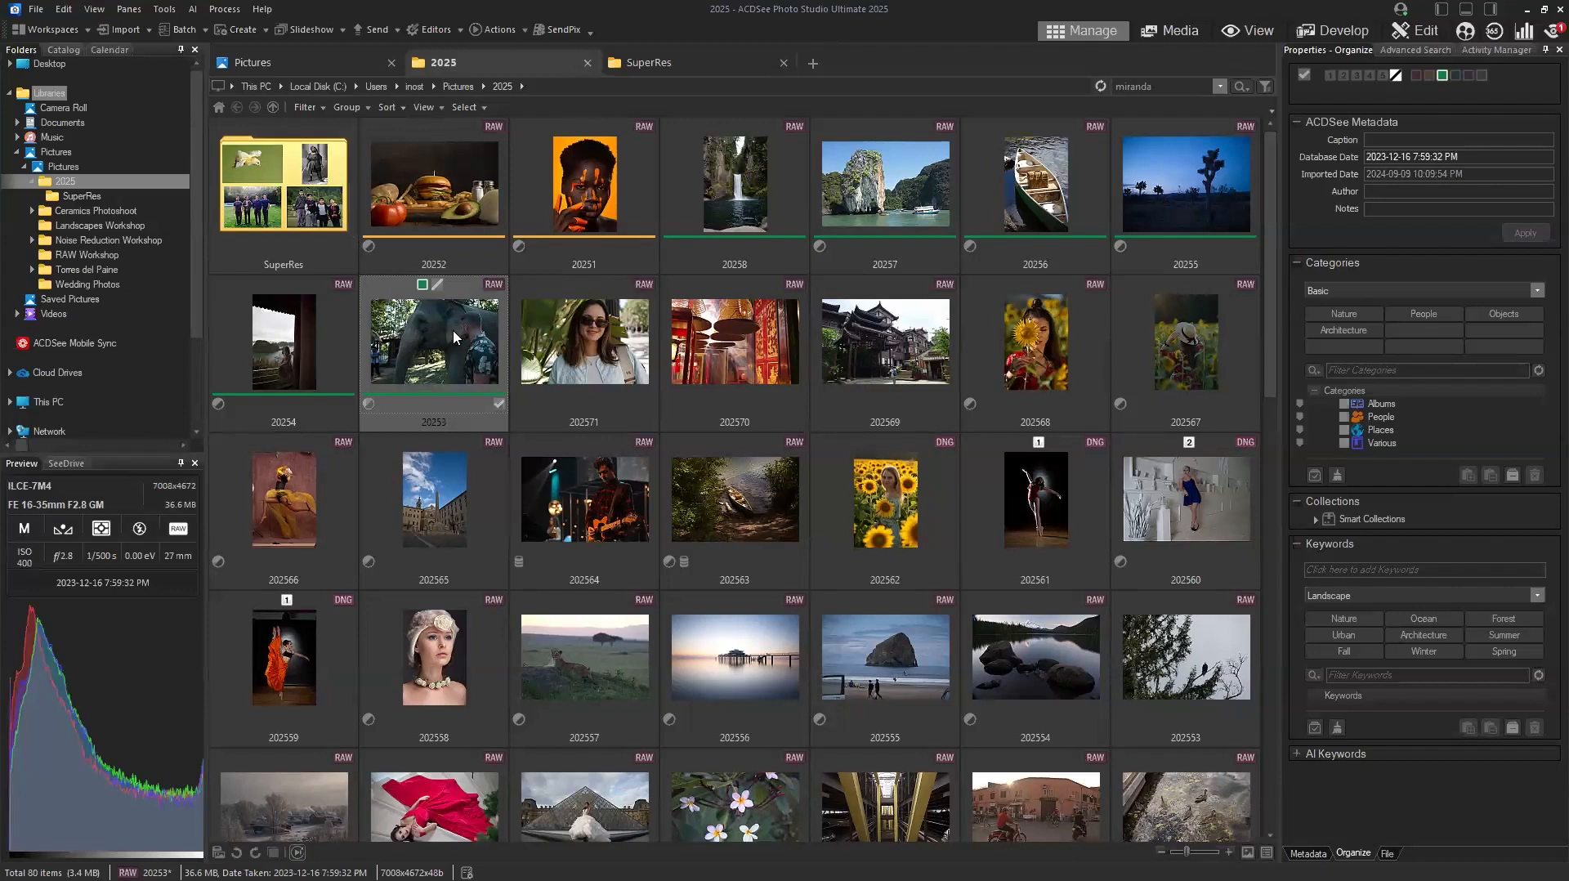
{"action": "left_click", "coordinate": [1344, 31]}
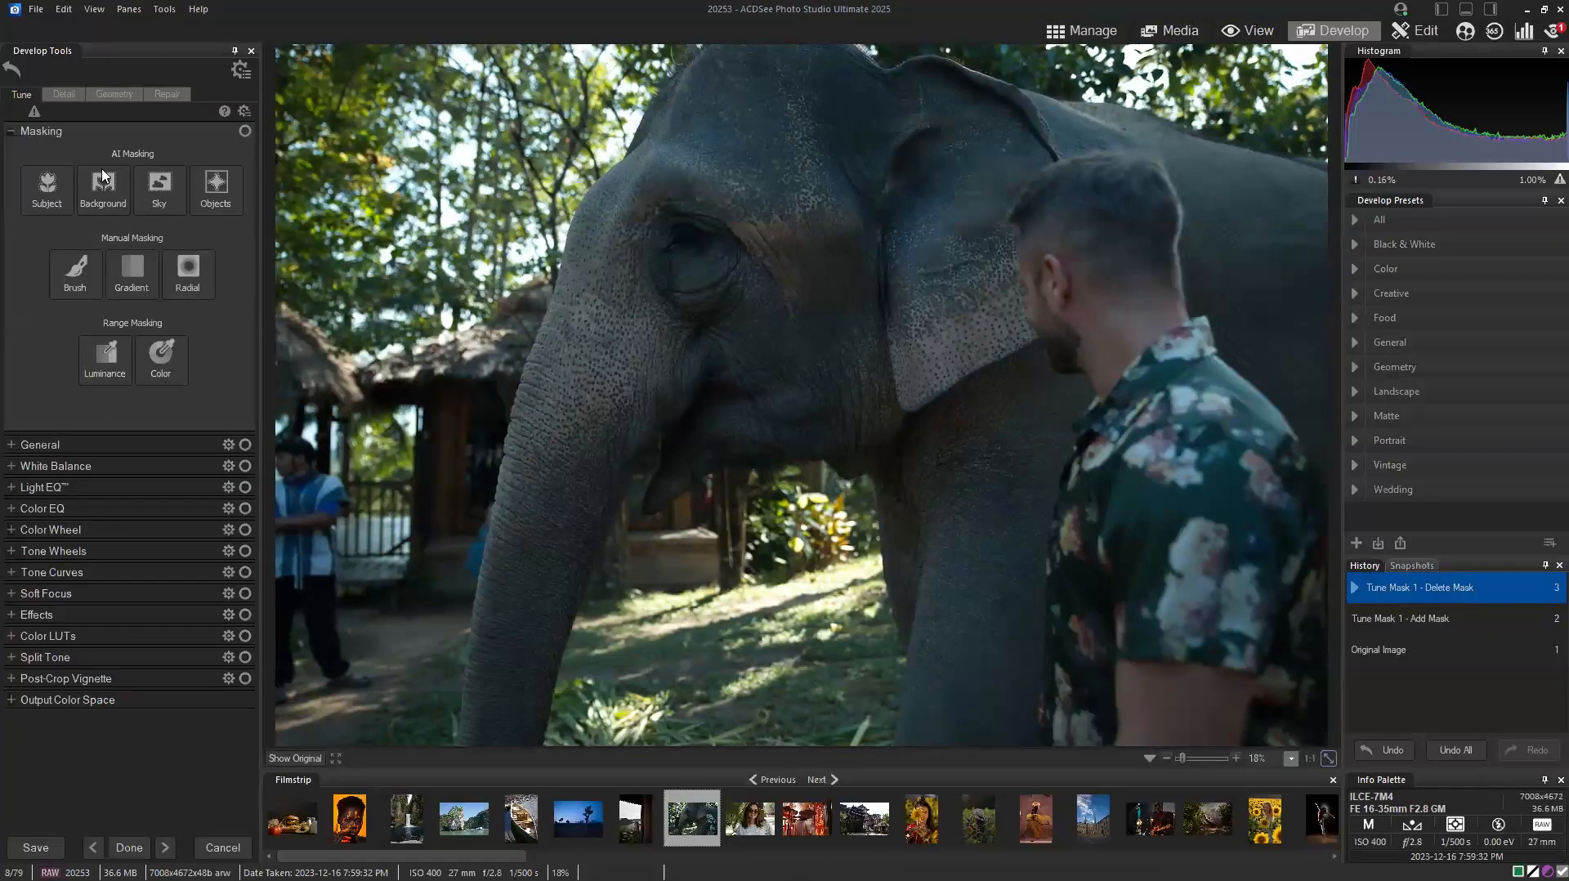
{"action": "left_click", "coordinate": [11, 133]}
{"action": "left_click", "coordinate": [11, 134]}
Try masking the elephant with an AI Subject mask and brushing the man out, and delete that mask.
{"action": "left_click", "coordinate": [58, 204]}
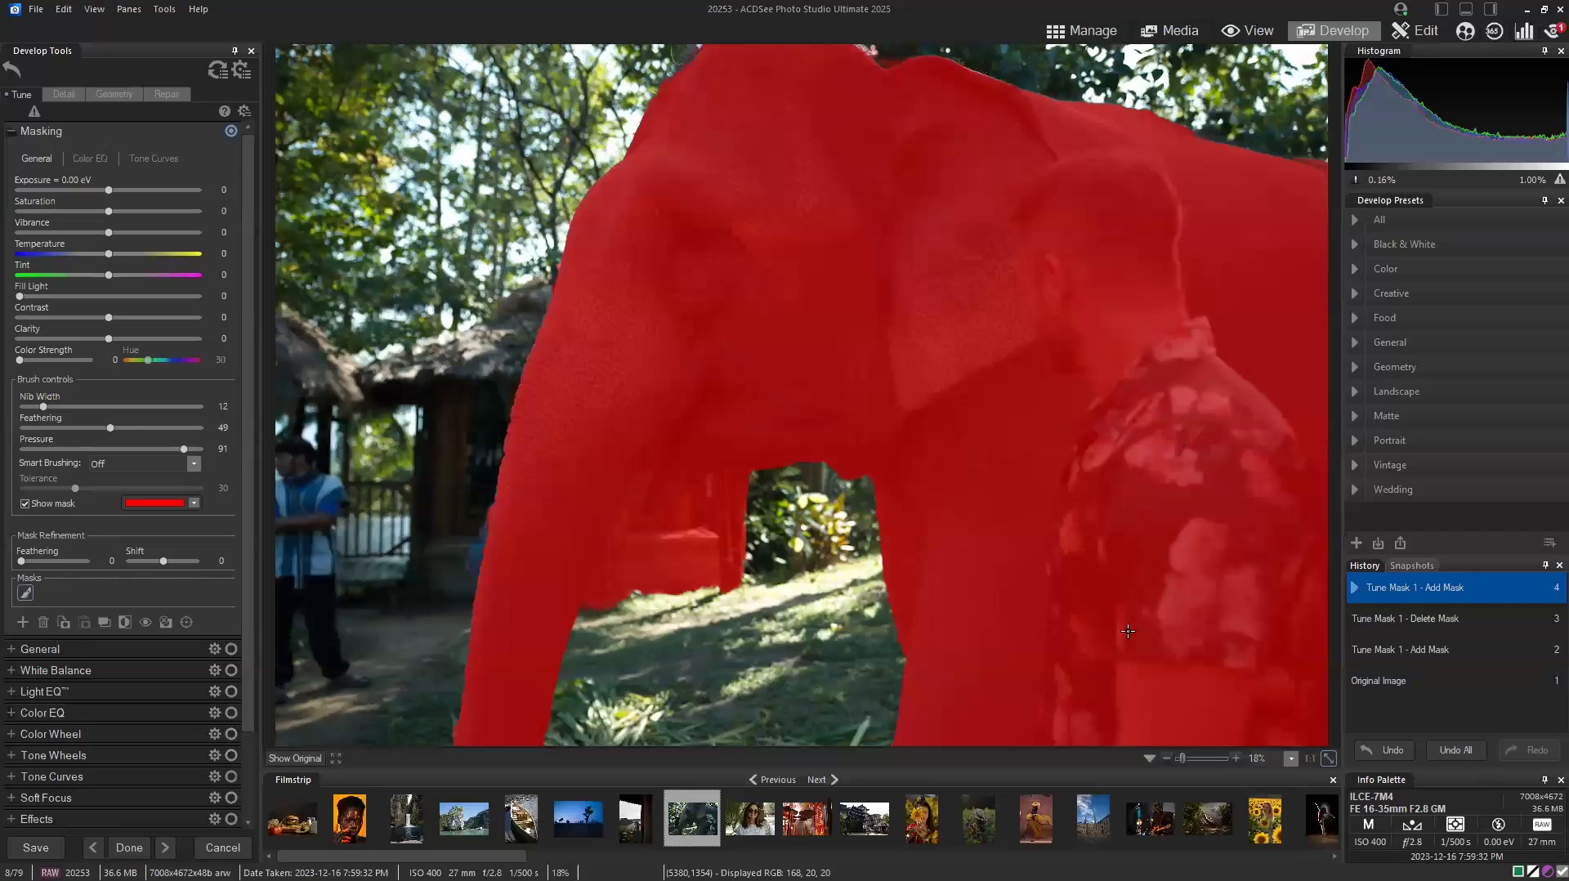
{"action": "left_click", "coordinate": [1169, 449]}
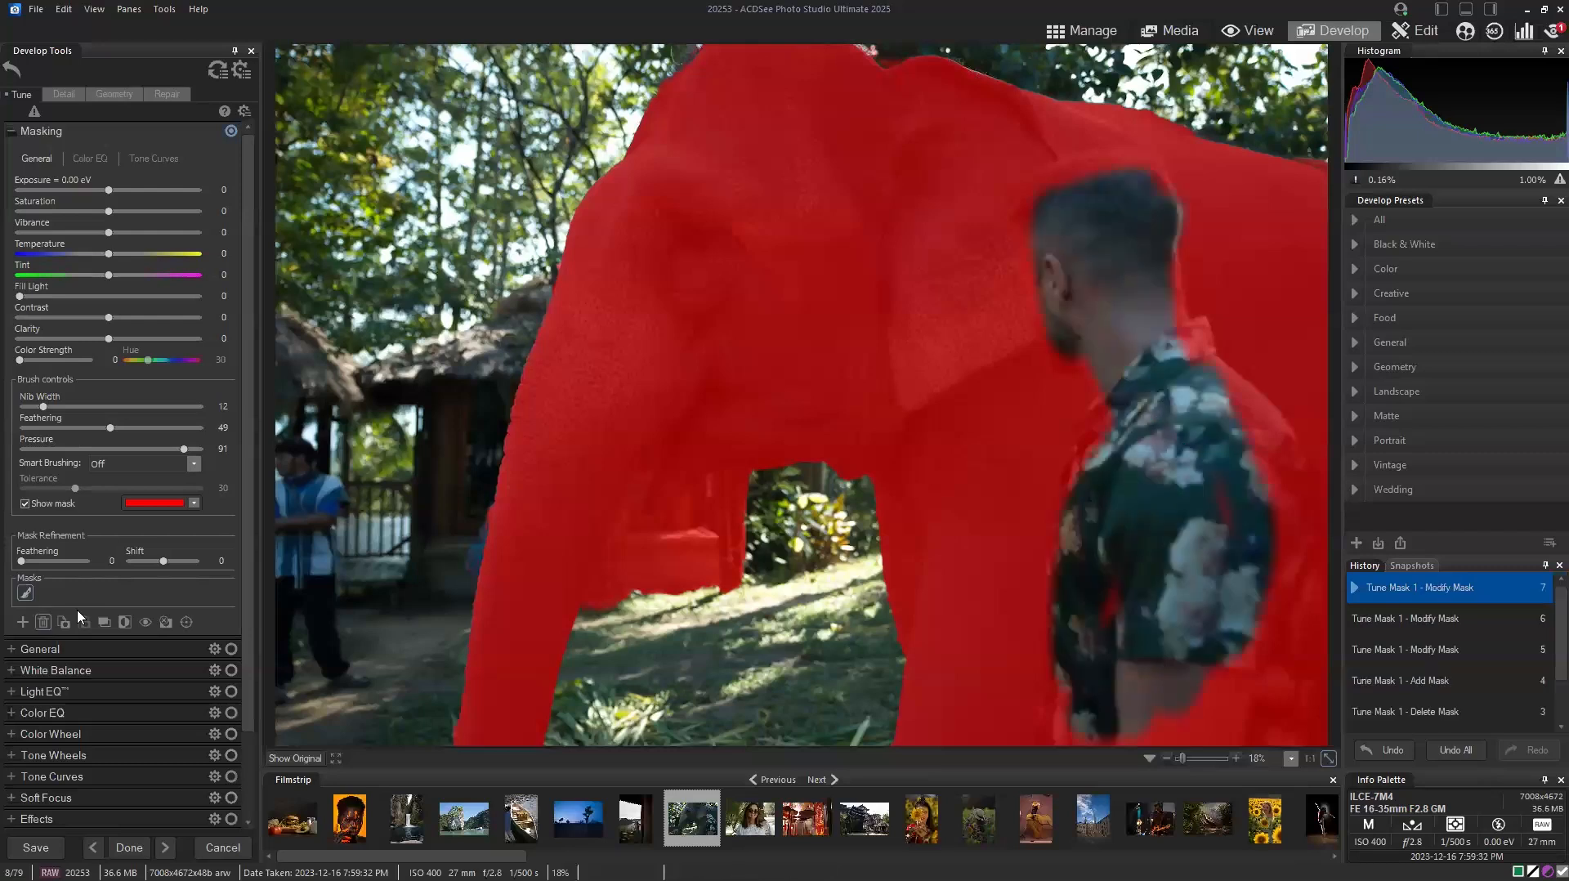
{"action": "key", "text": "Delete"}
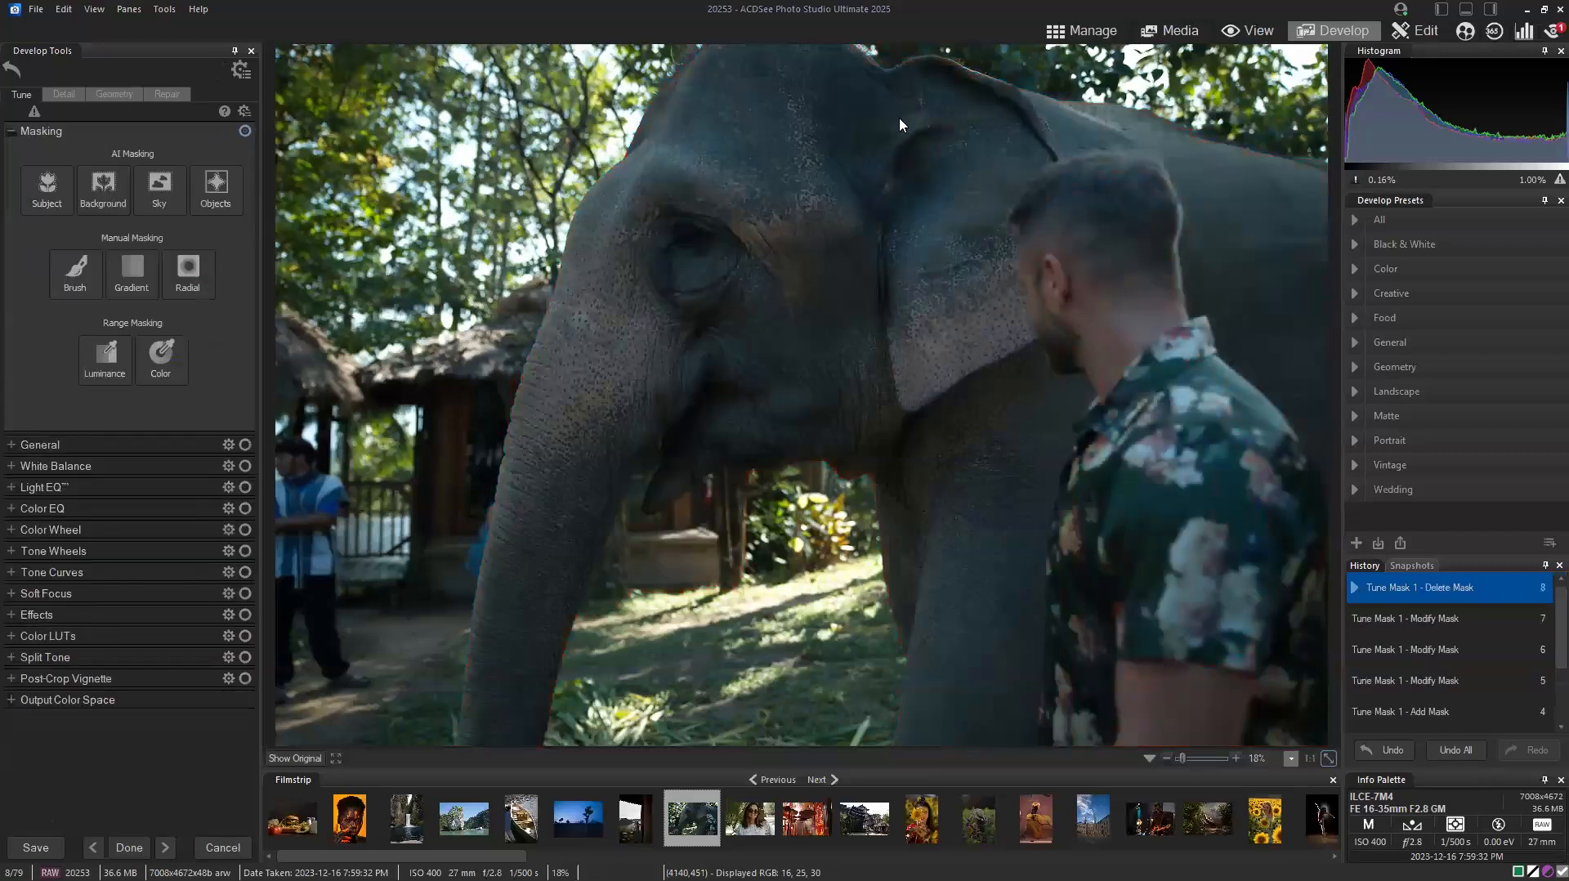
Start an AI Objects mask and lasso loosely around the whole elephant to select it.
{"action": "left_click", "coordinate": [218, 189]}
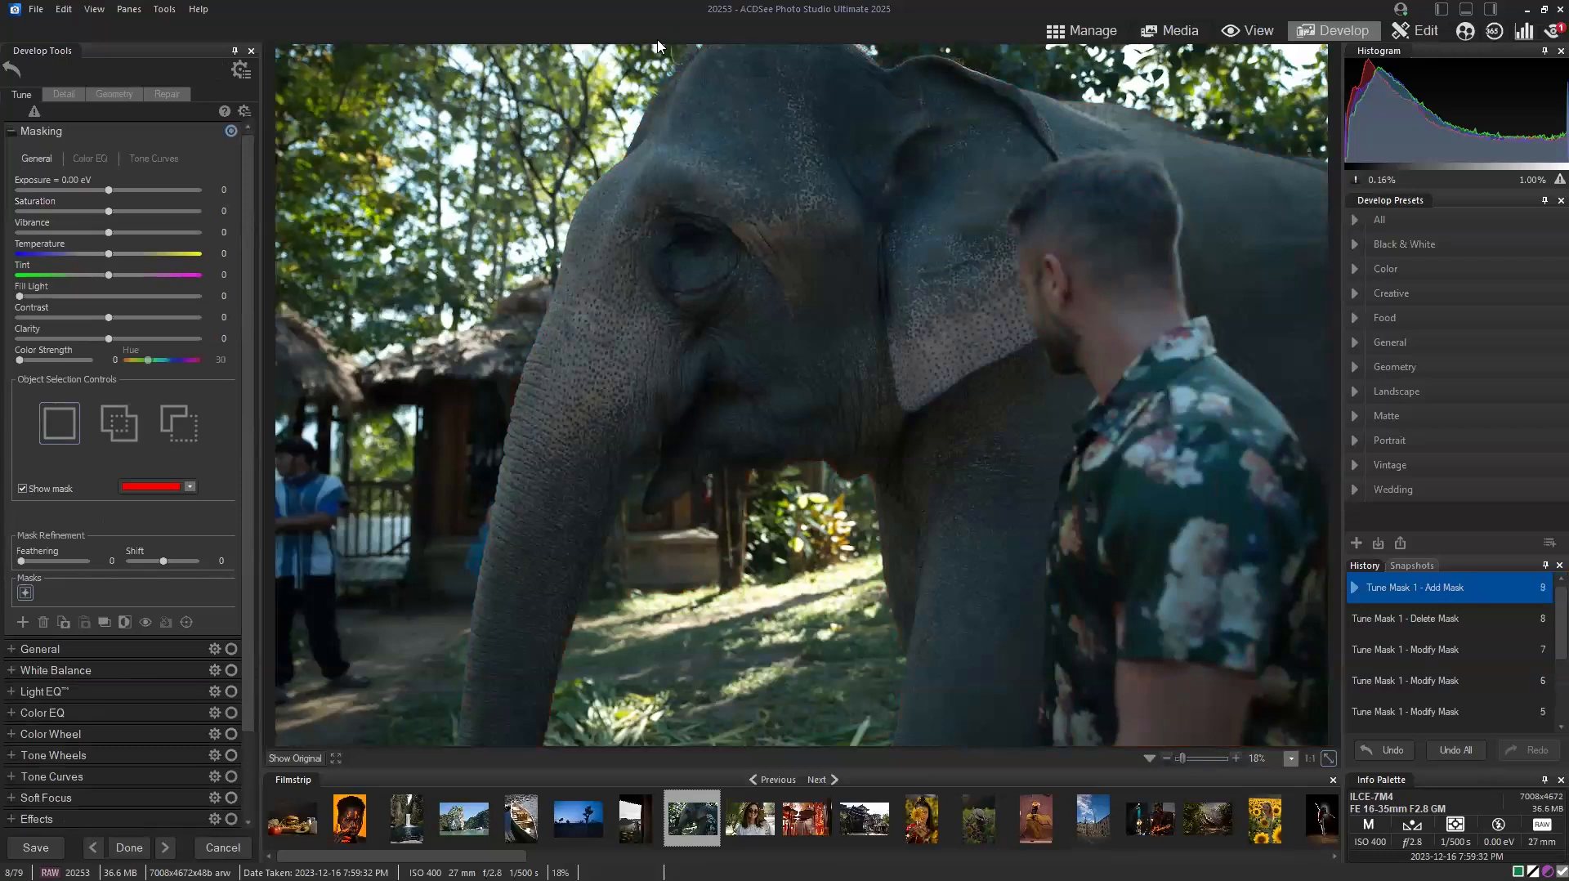
{"action": "left_click_drag", "start_coordinate": [531, 194], "coordinate": [463, 487]}
{"action": "mouse_move", "coordinate": [582, 737]}
{"action": "left_mouse_down"}
{"action": "mouse_move", "coordinate": [696, 555]}
{"action": "mouse_move", "coordinate": [758, 534]}
{"action": "mouse_move", "coordinate": [822, 640]}
{"action": "left_mouse_up"}
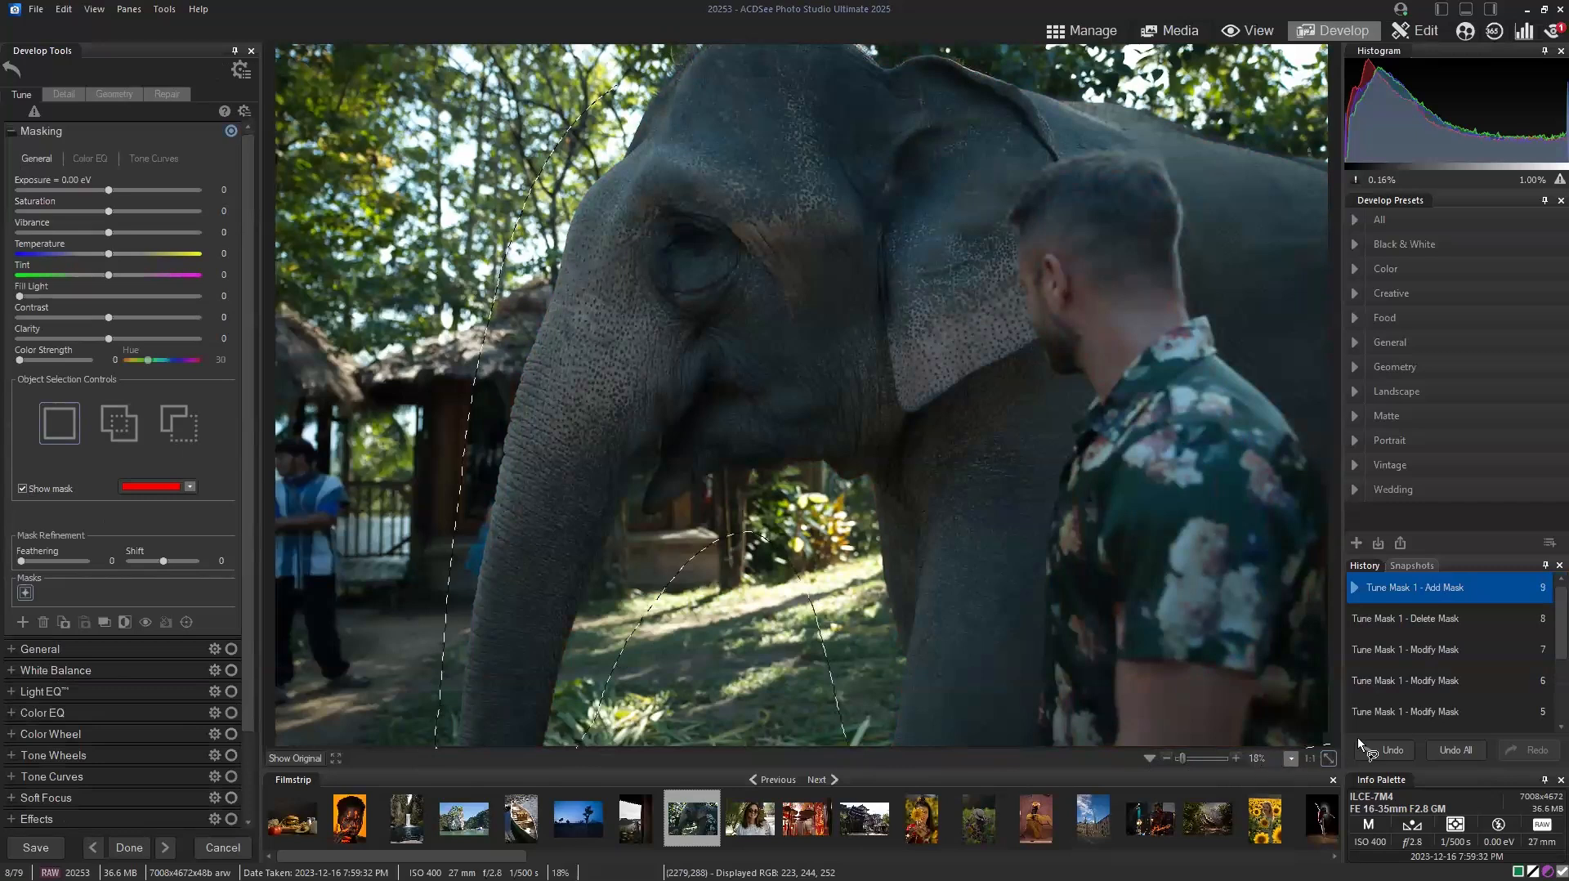
{"action": "mouse_move", "coordinate": [1430, 546]}
{"action": "left_mouse_down"}
{"action": "mouse_move", "coordinate": [1184, 60]}
{"action": "mouse_move", "coordinate": [1007, 36]}
{"action": "left_mouse_up"}
{"action": "left_click_drag", "start_coordinate": [639, 46], "coordinate": [613, 97]}
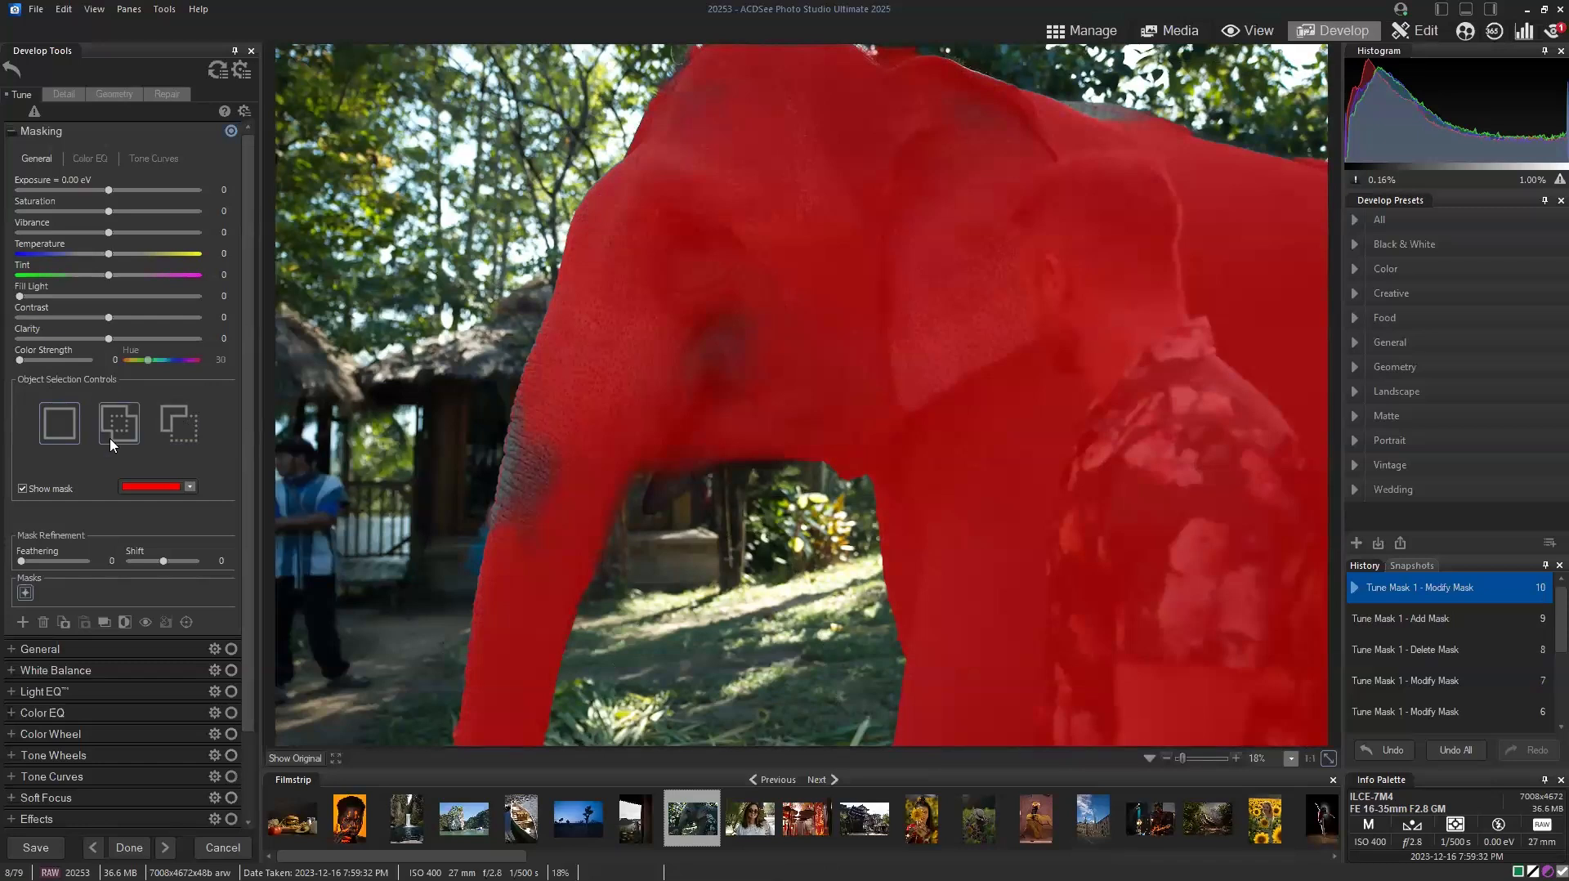
Subtract the man in the floral shirt from the Objects mask by lassoing around him.
{"action": "left_click", "coordinate": [181, 426]}
{"action": "left_click", "coordinate": [80, 420]}
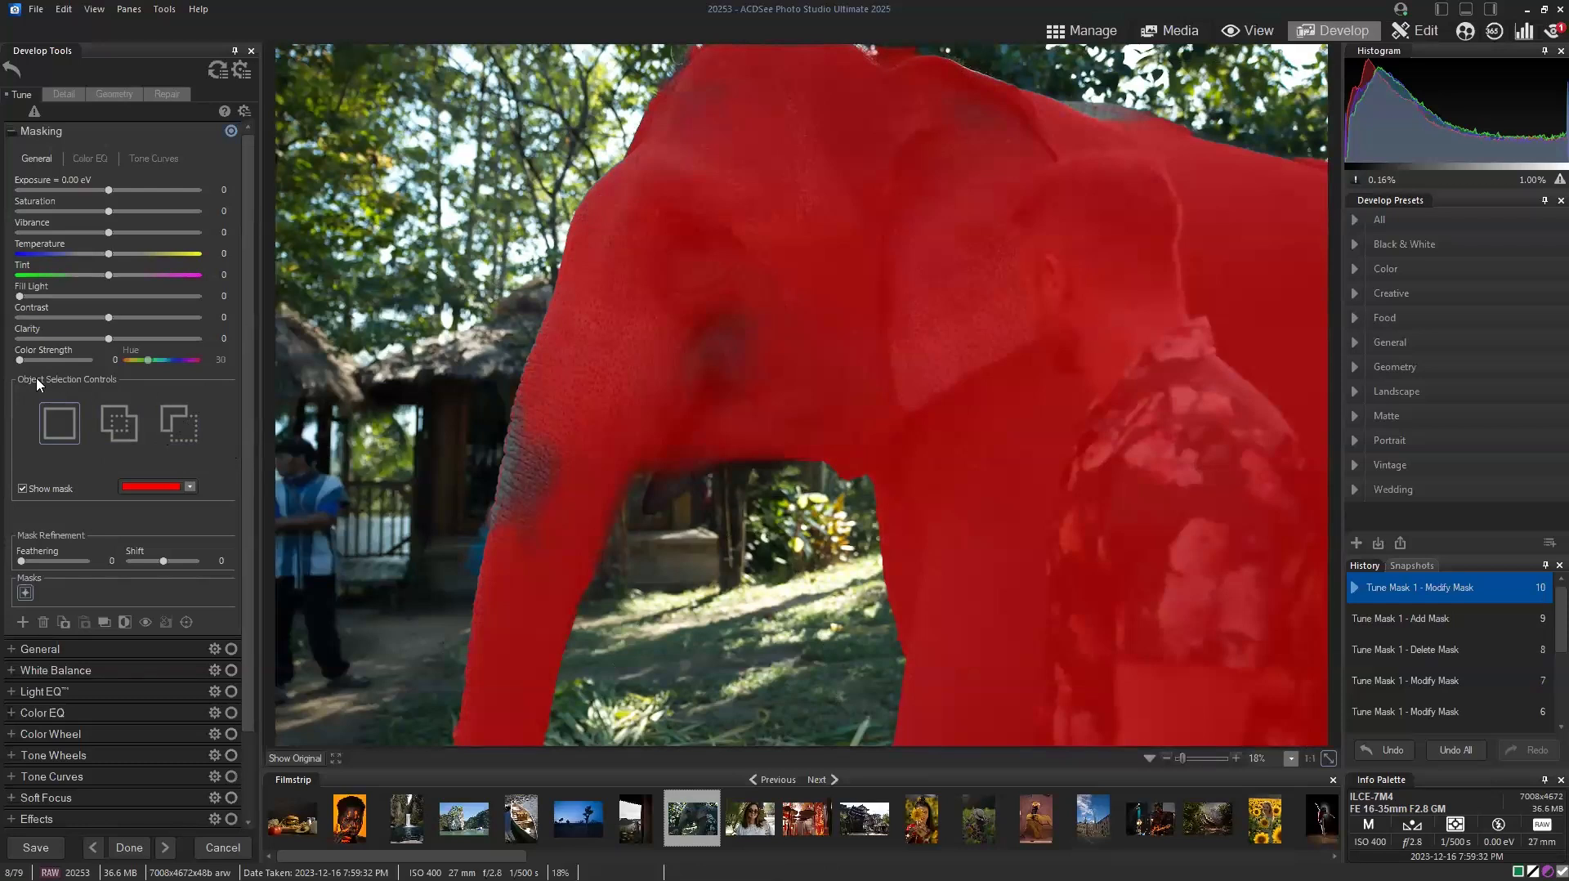
{"action": "left_click", "coordinate": [181, 435]}
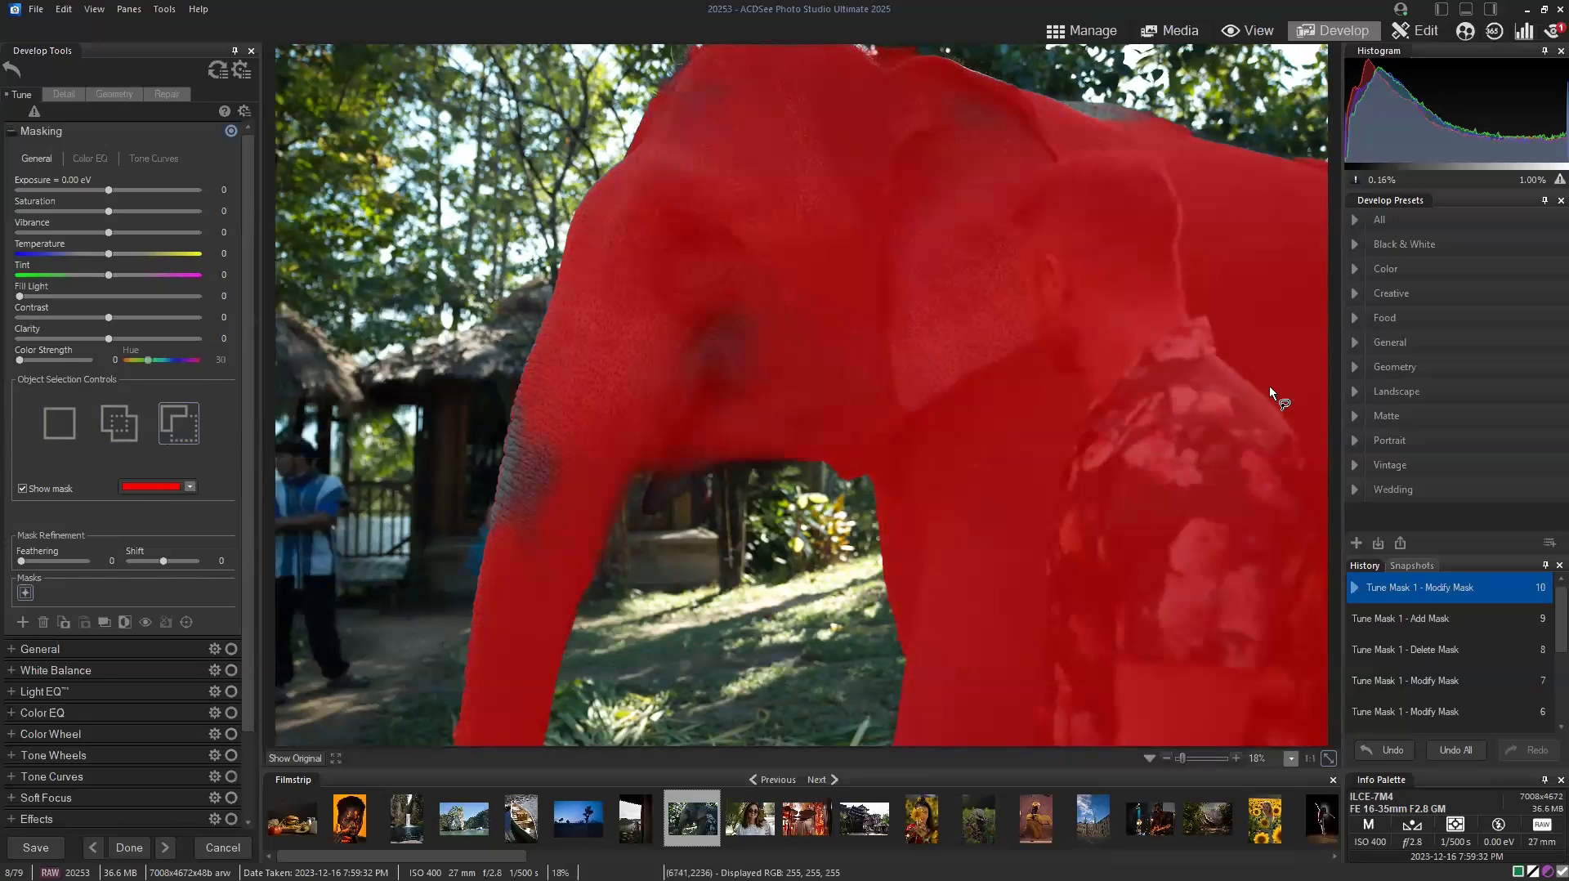
{"action": "mouse_move", "coordinate": [1102, 130]}
{"action": "left_mouse_down"}
{"action": "mouse_move", "coordinate": [984, 175]}
{"action": "mouse_move", "coordinate": [1015, 653]}
{"action": "mouse_move", "coordinate": [1073, 773]}
{"action": "mouse_move", "coordinate": [1312, 792]}
{"action": "mouse_move", "coordinate": [1491, 606]}
{"action": "mouse_move", "coordinate": [1491, 548]}
{"action": "mouse_move", "coordinate": [1199, 193]}
{"action": "left_mouse_up"}
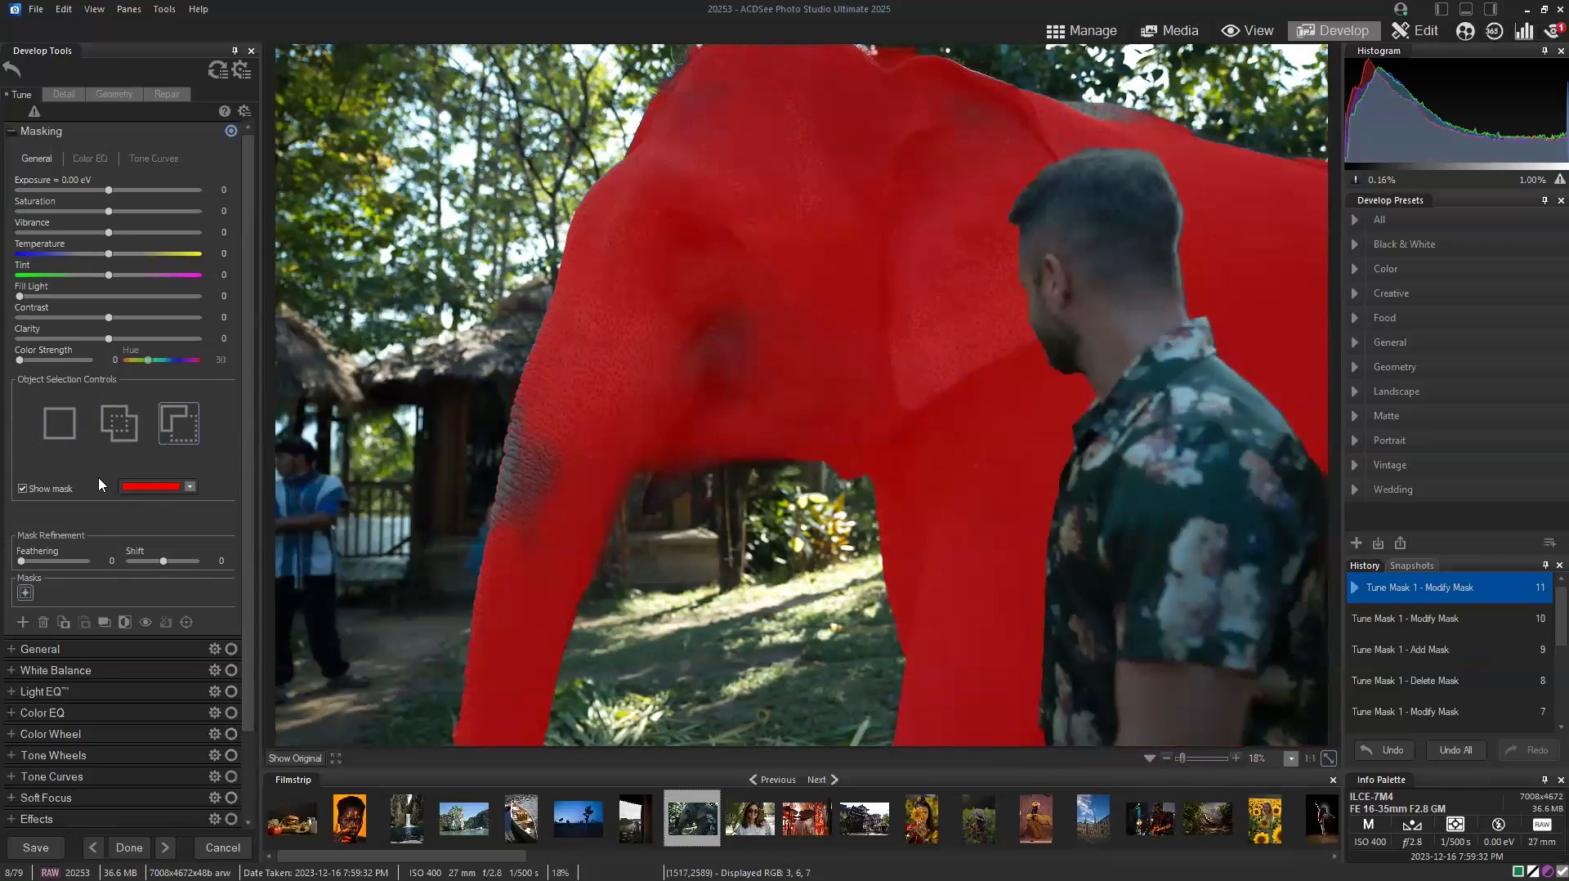
Hide the mask overlay, set the mask's Exposure to 86, Saturation to 50 and Clarity to 50, and compare with the original.
{"action": "left_click", "coordinate": [22, 488]}
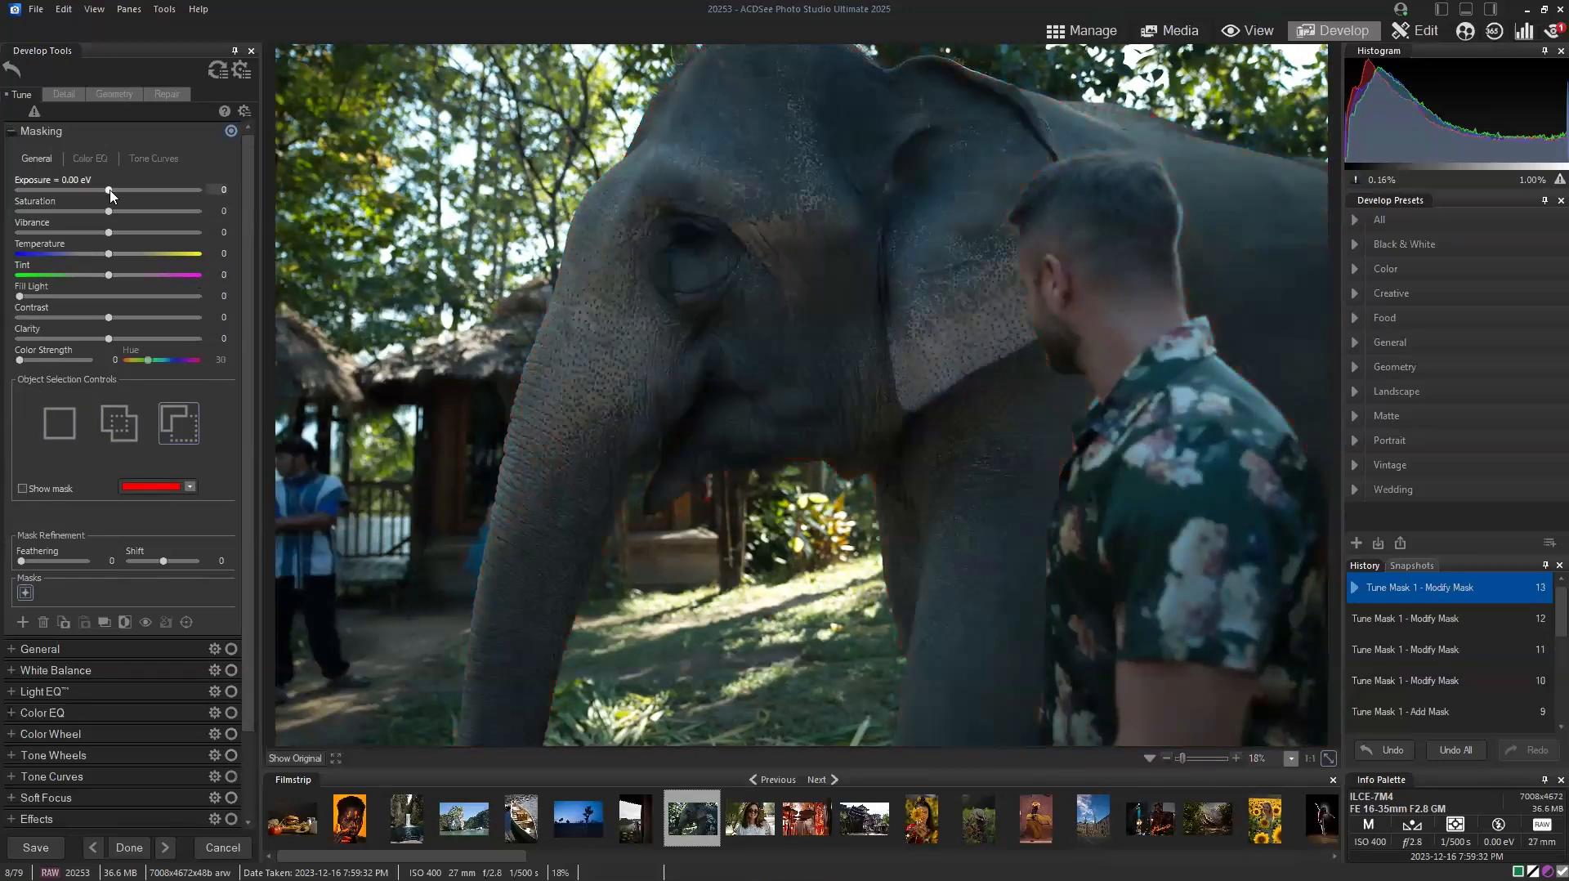
{"action": "left_click_drag", "start_coordinate": [112, 195], "coordinate": [156, 216]}
{"action": "left_click_drag", "start_coordinate": [109, 338], "coordinate": [155, 345]}
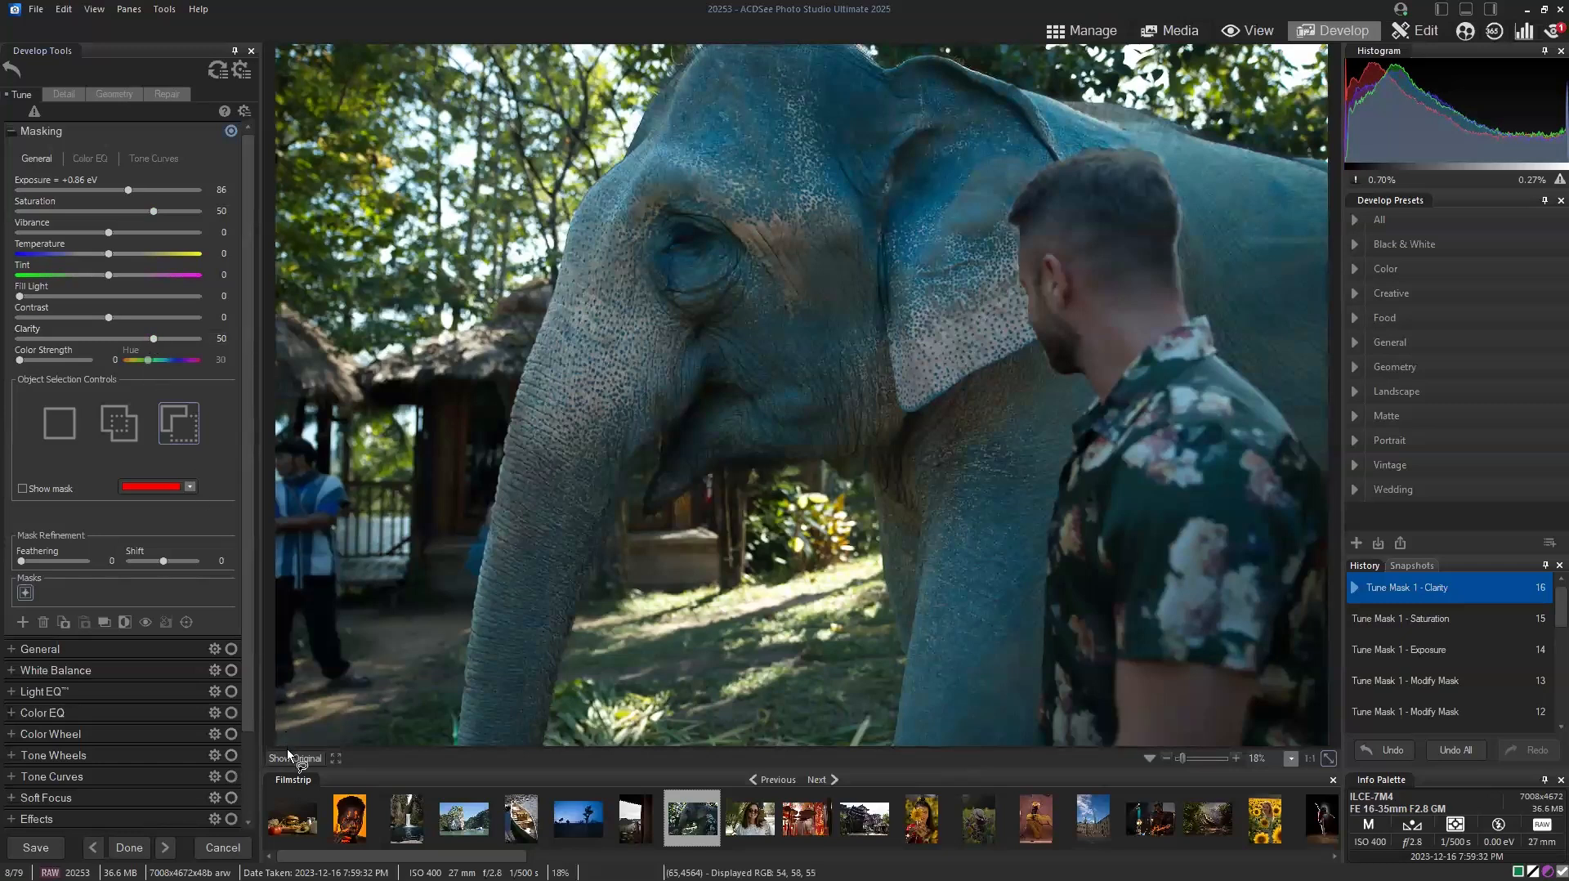
{"action": "left_click_drag", "start_coordinate": [289, 762], "coordinate": [289, 762]}
Tone down the elephant mask's adjustments to Saturation 24, Exposure 49 and Clarity 41.
{"action": "left_click_drag", "start_coordinate": [154, 212], "coordinate": [119, 190]}
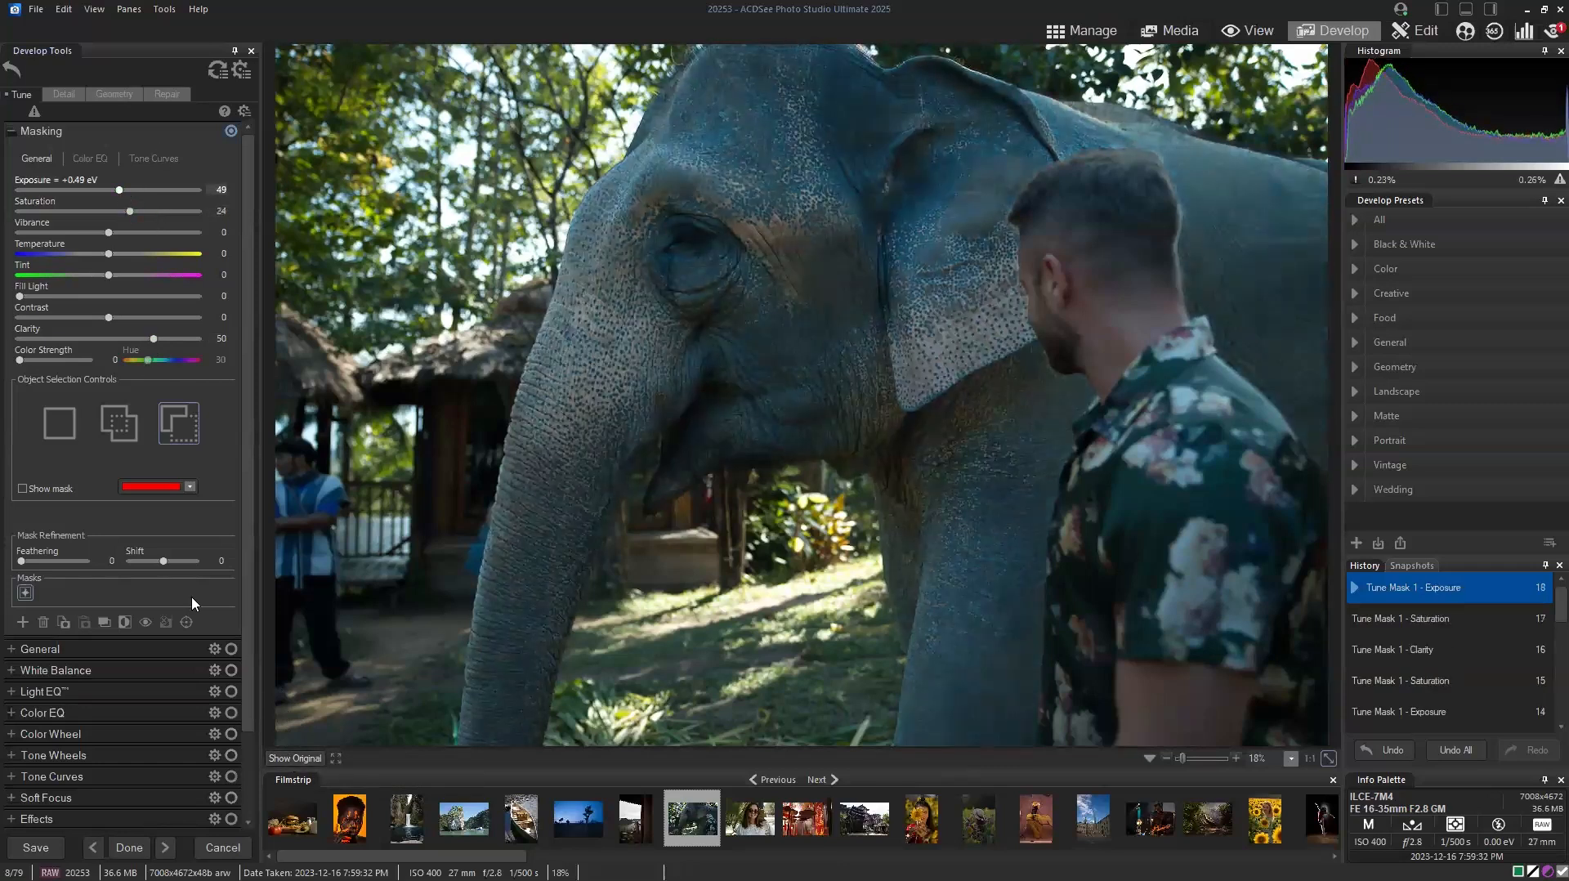
{"action": "left_click_drag", "start_coordinate": [289, 758], "coordinate": [289, 758]}
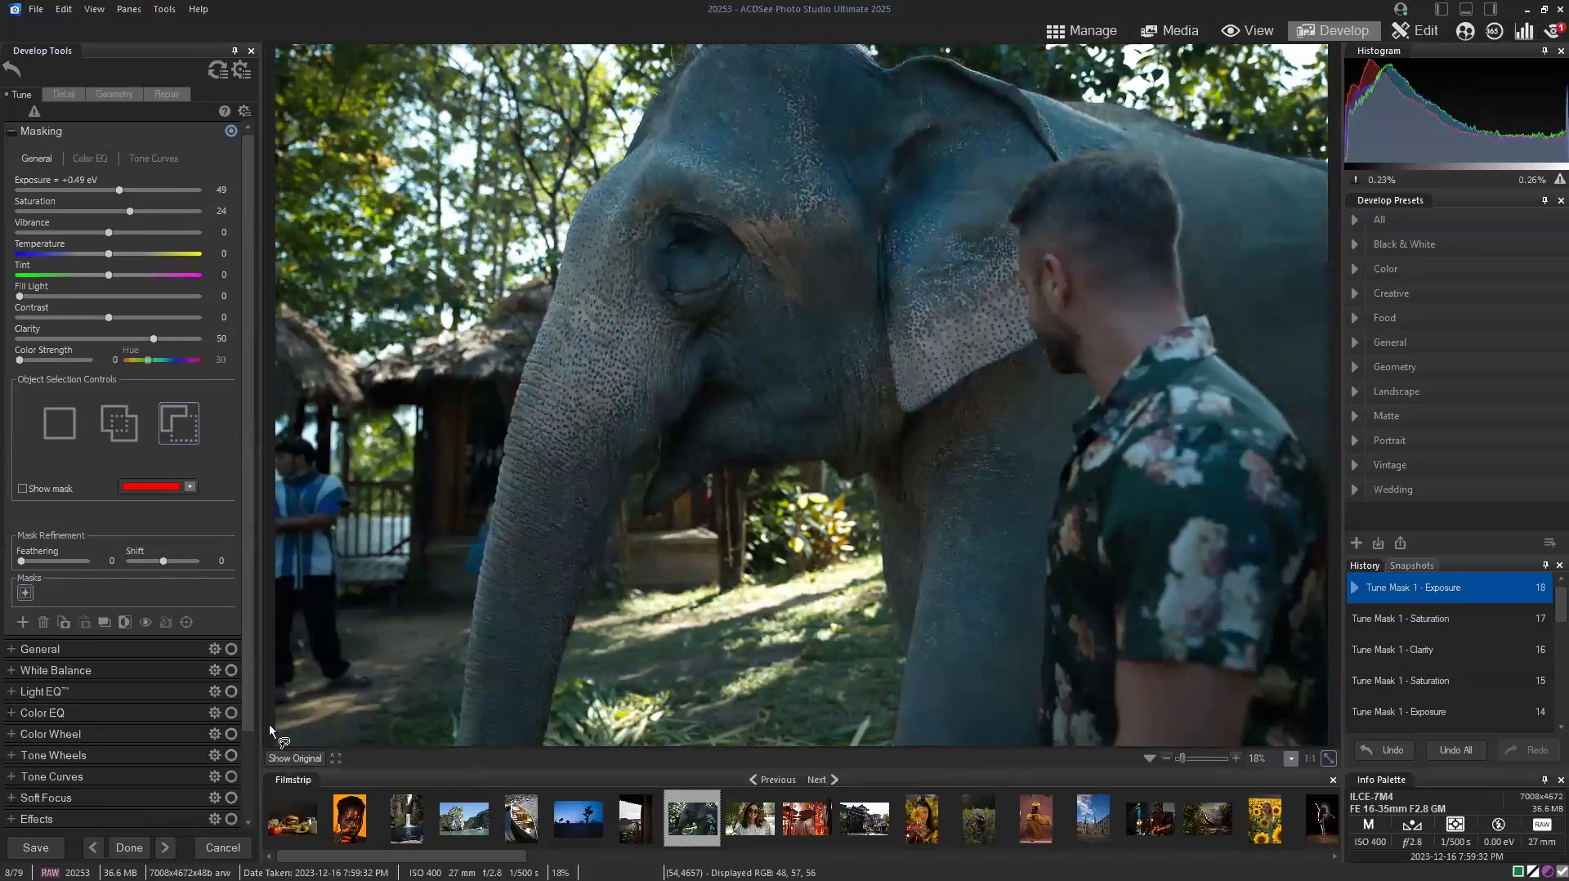
{"action": "left_click_drag", "start_coordinate": [151, 341], "coordinate": [146, 343]}
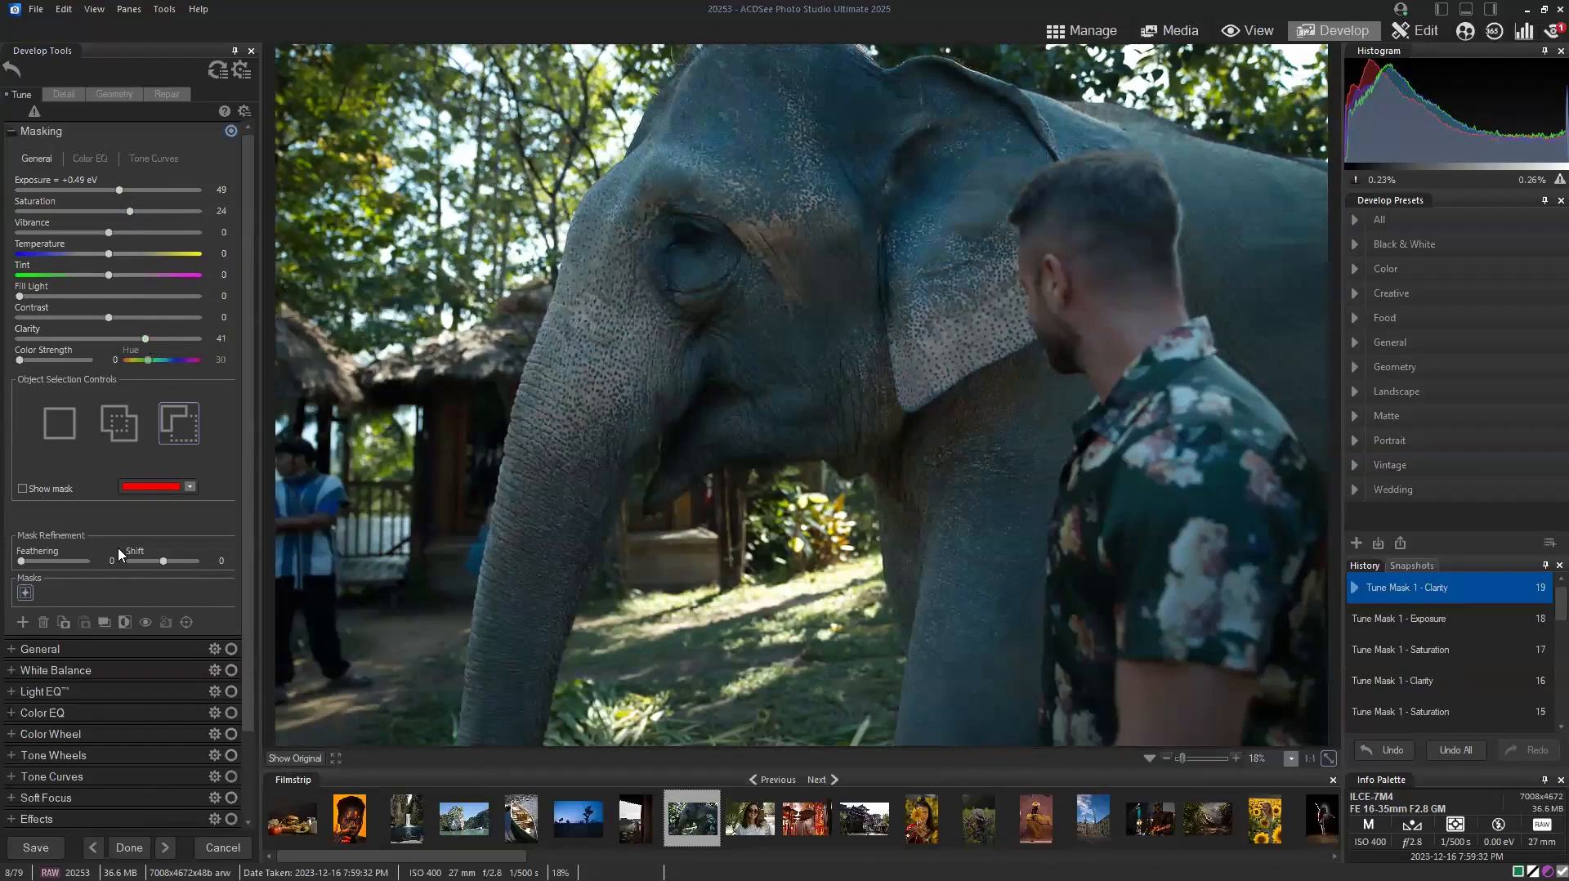
Show the mask overlay, convert the elephant's object mask to a brush mask and fill in its gaps.
{"action": "left_click", "coordinate": [22, 489]}
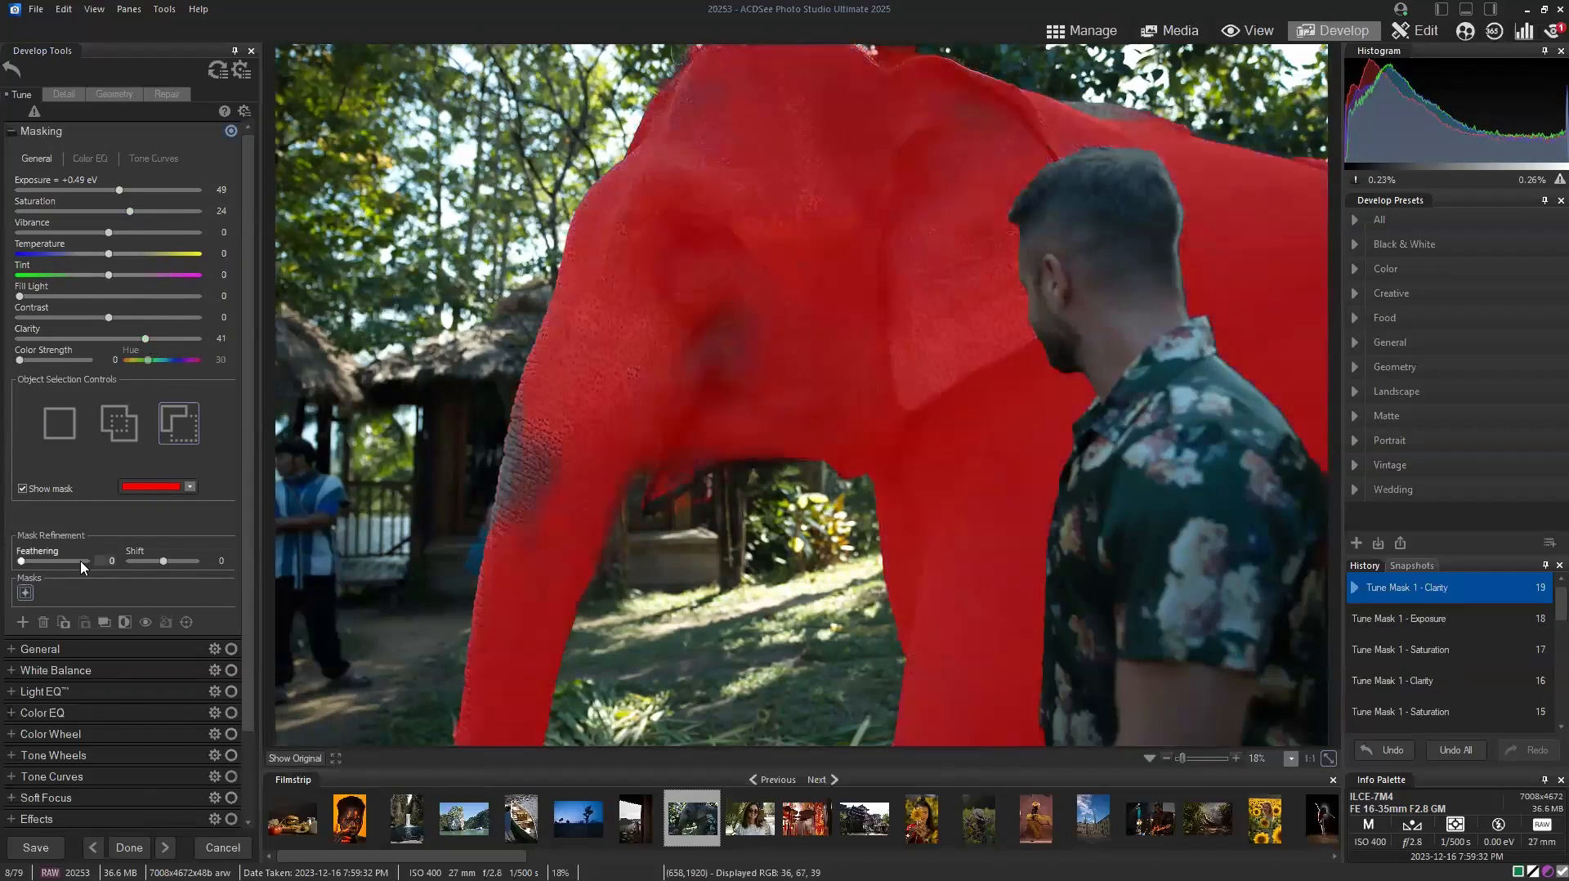
{"action": "right_click", "coordinate": [27, 597]}
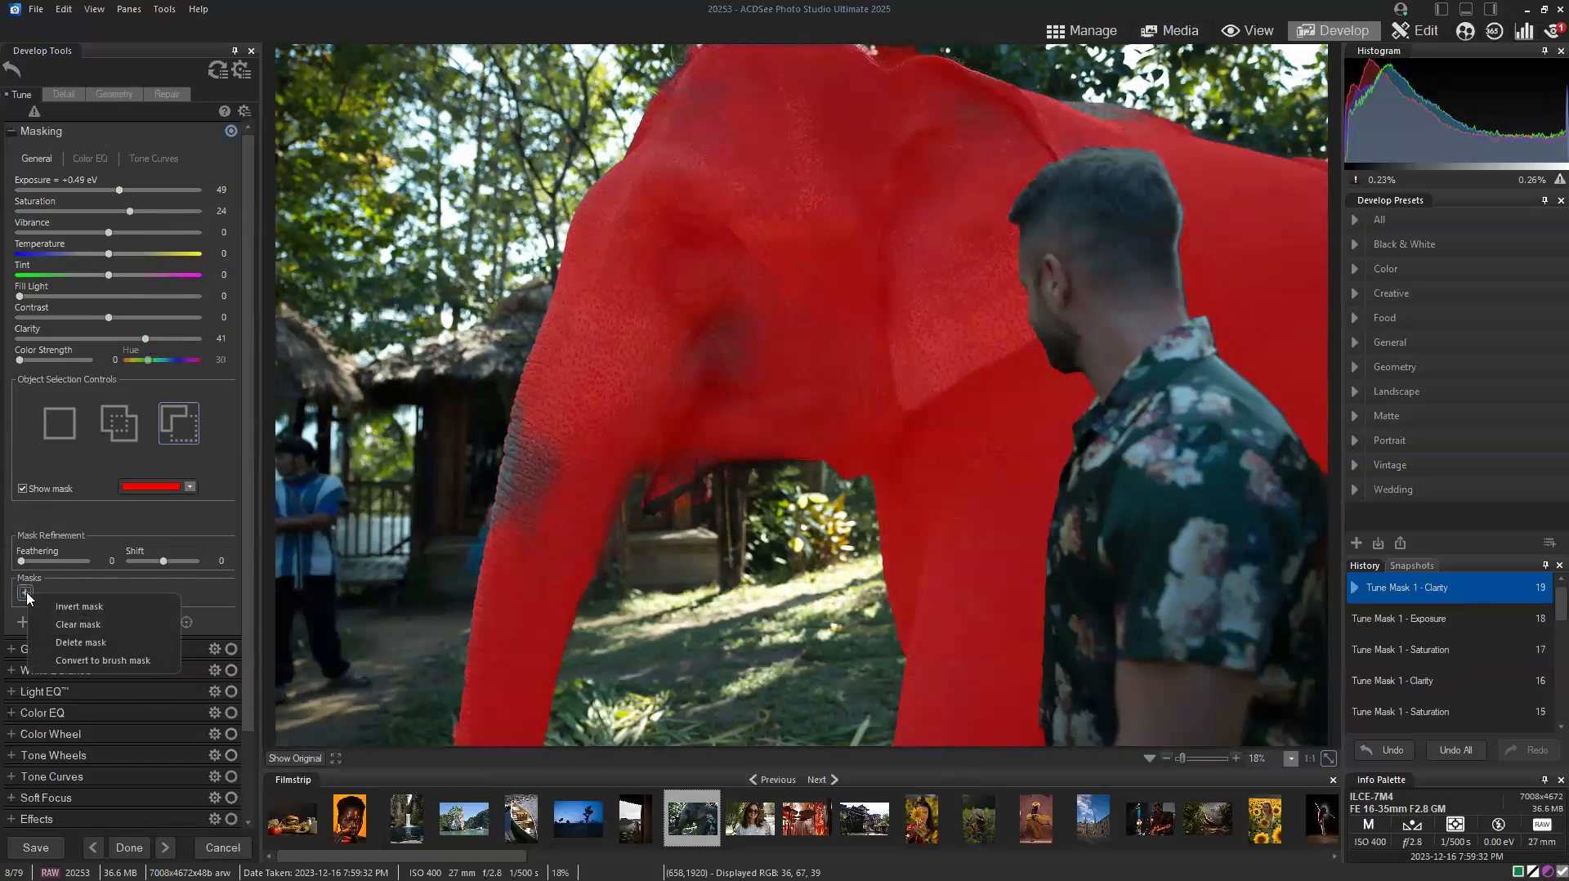
{"action": "left_click", "coordinate": [90, 664]}
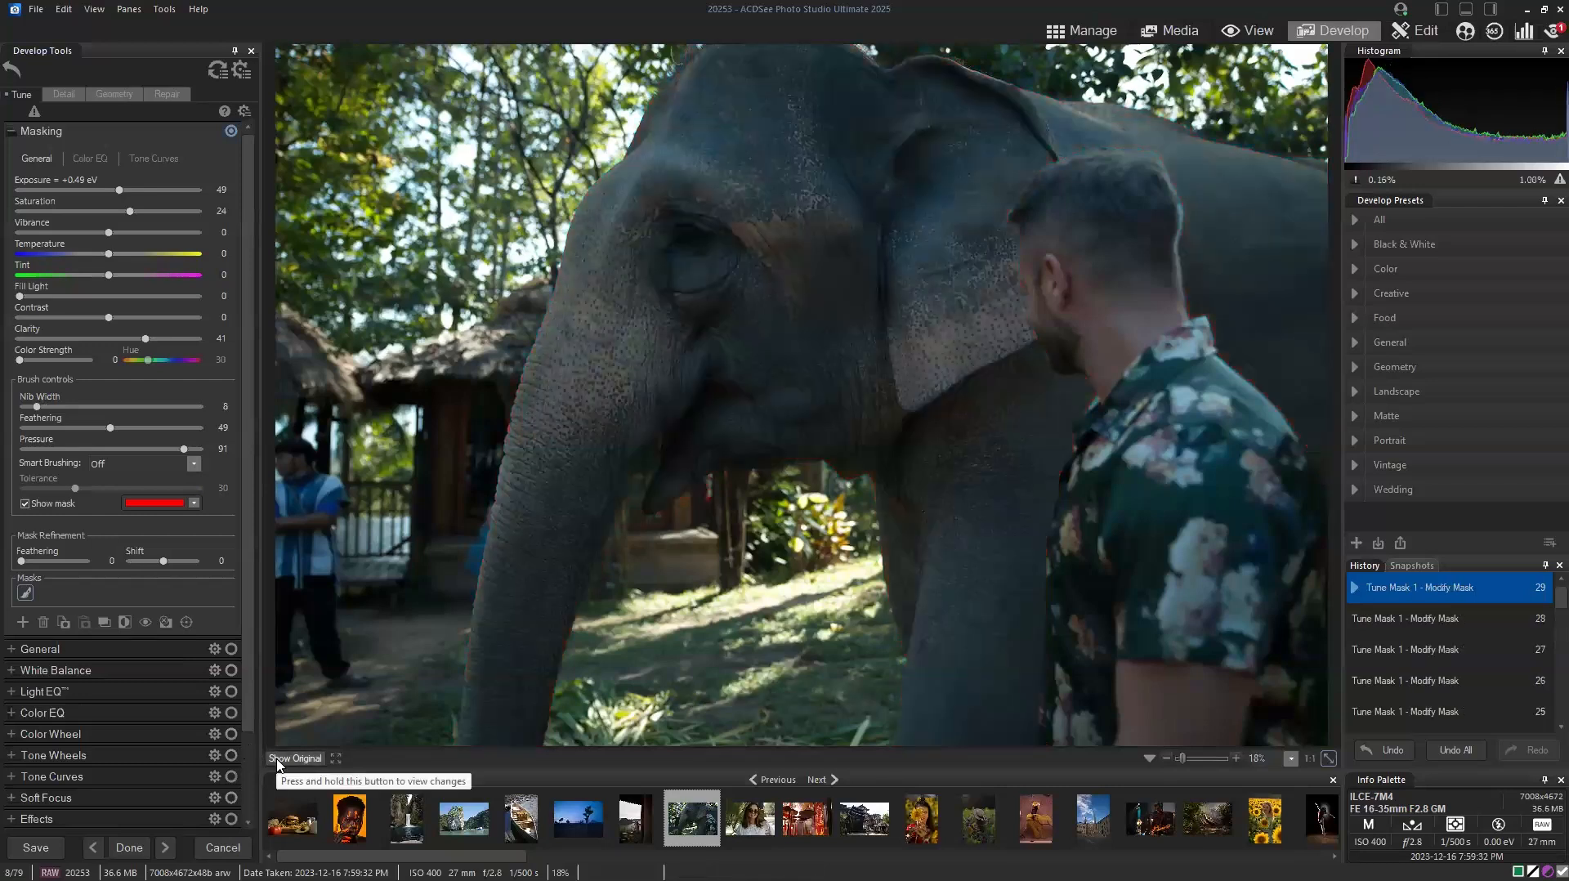
Compare the masked edit with the original photo and reset all develop settings to their defaults.
{"action": "left_click", "coordinate": [278, 762]}
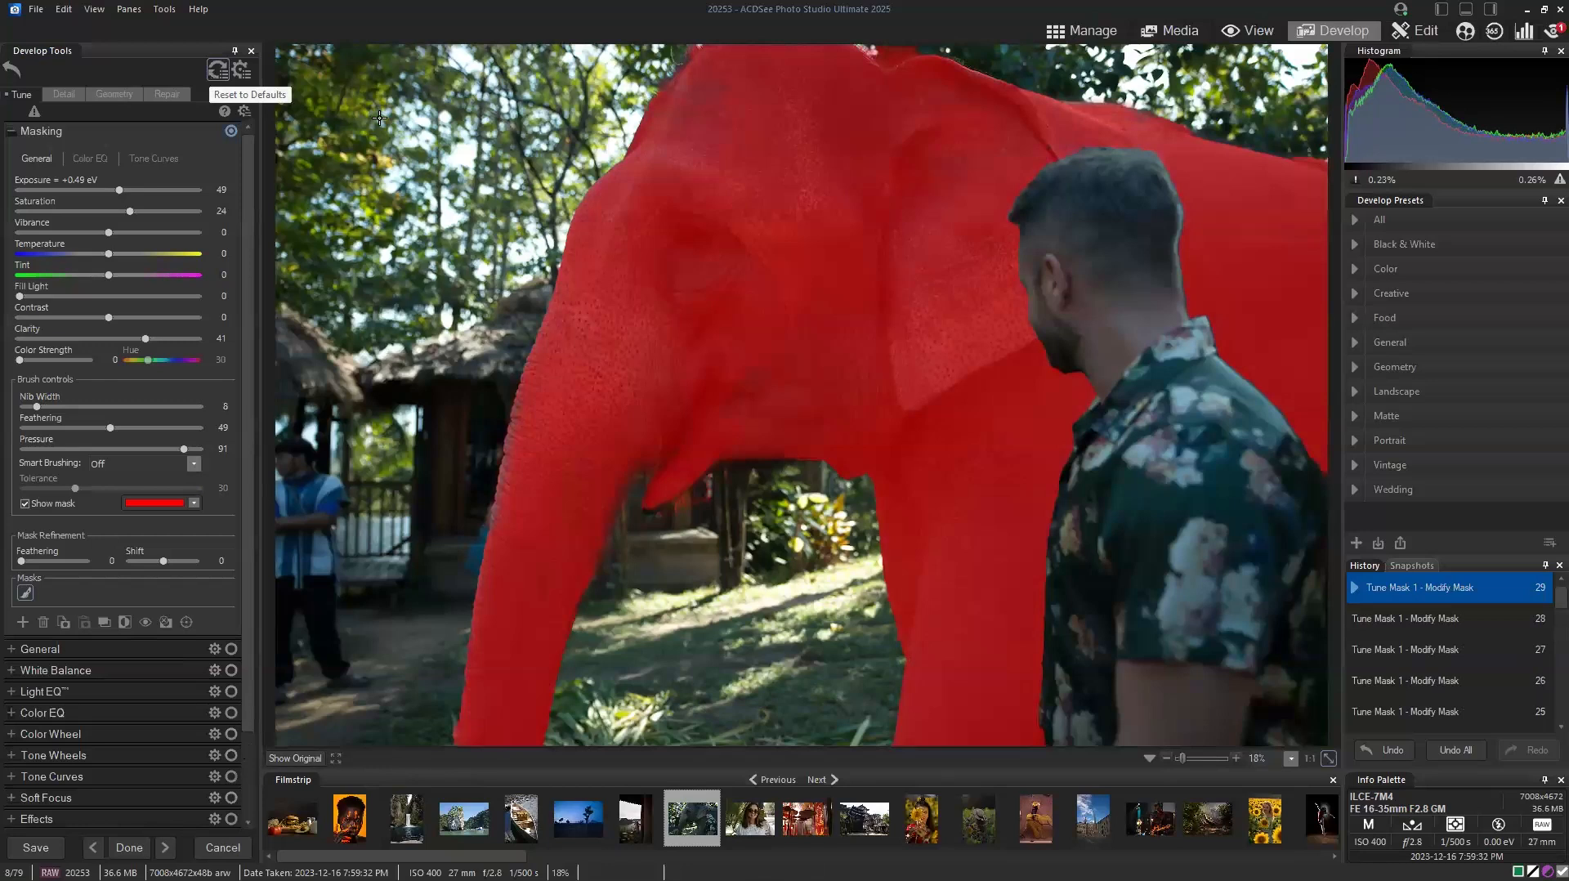
{"action": "left_click", "coordinate": [219, 73]}
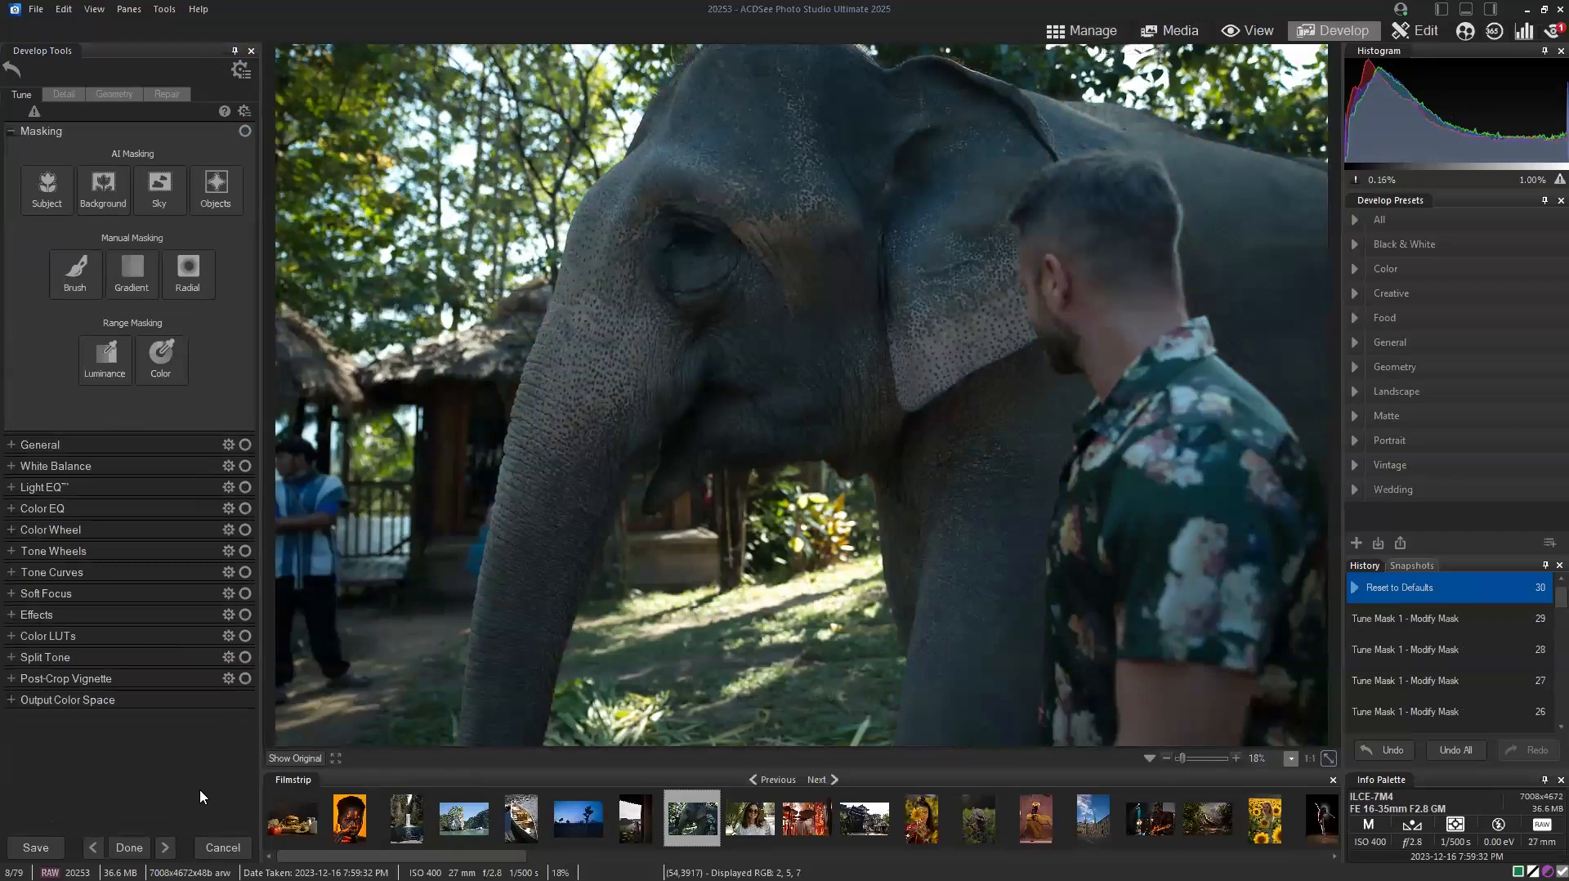
Open the canoe photo 20256 in Develop mode and mask the wicker basket with an AI Objects selection, inspecting it at 32% zoom.
{"action": "left_click", "coordinate": [1089, 32]}
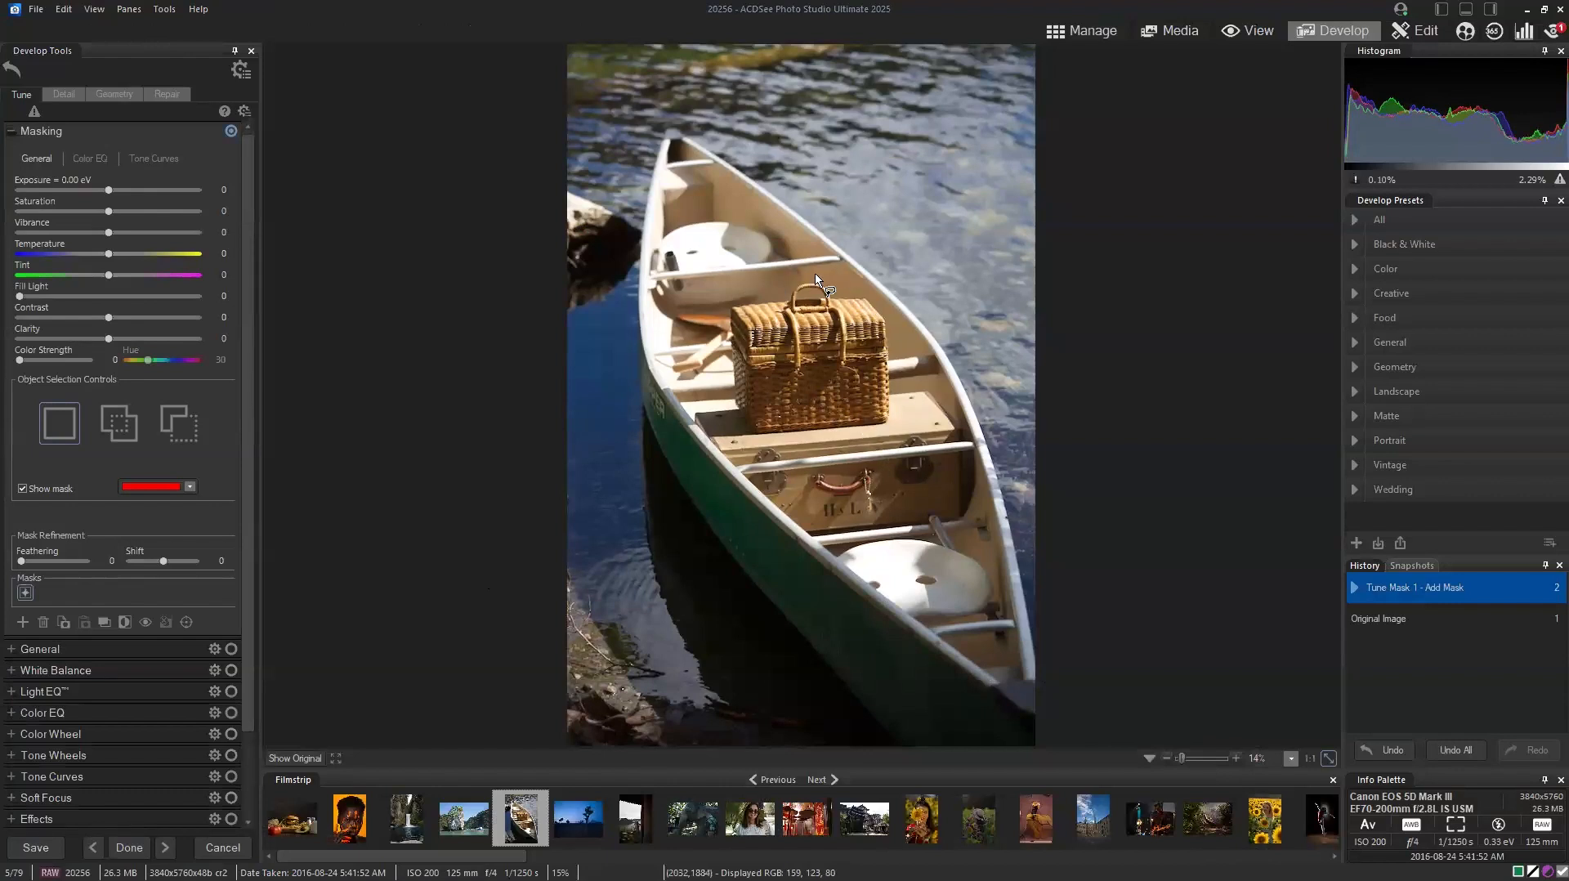
{"action": "mouse_move", "coordinate": [737, 302]}
{"action": "left_mouse_down"}
{"action": "mouse_move", "coordinate": [724, 362]}
{"action": "mouse_move", "coordinate": [740, 430]}
{"action": "mouse_move", "coordinate": [802, 452]}
{"action": "mouse_move", "coordinate": [903, 446]}
{"action": "mouse_move", "coordinate": [920, 418]}
{"action": "mouse_move", "coordinate": [895, 329]}
{"action": "mouse_move", "coordinate": [871, 287]}
{"action": "mouse_move", "coordinate": [811, 276]}
{"action": "left_mouse_up"}
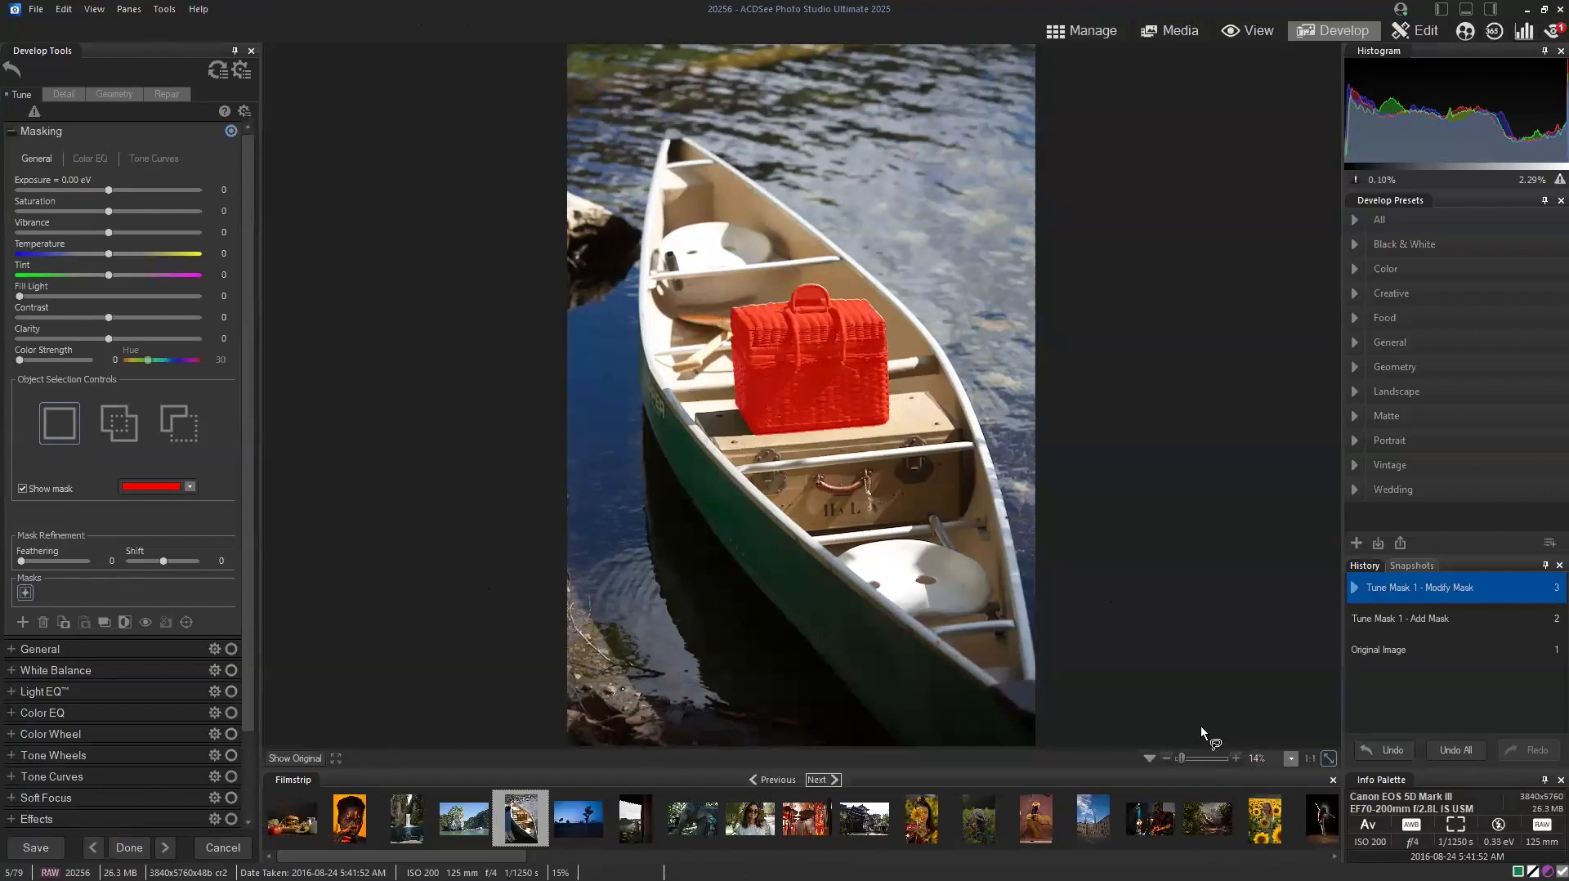
{"action": "left_click_drag", "start_coordinate": [1180, 759], "coordinate": [1183, 760]}
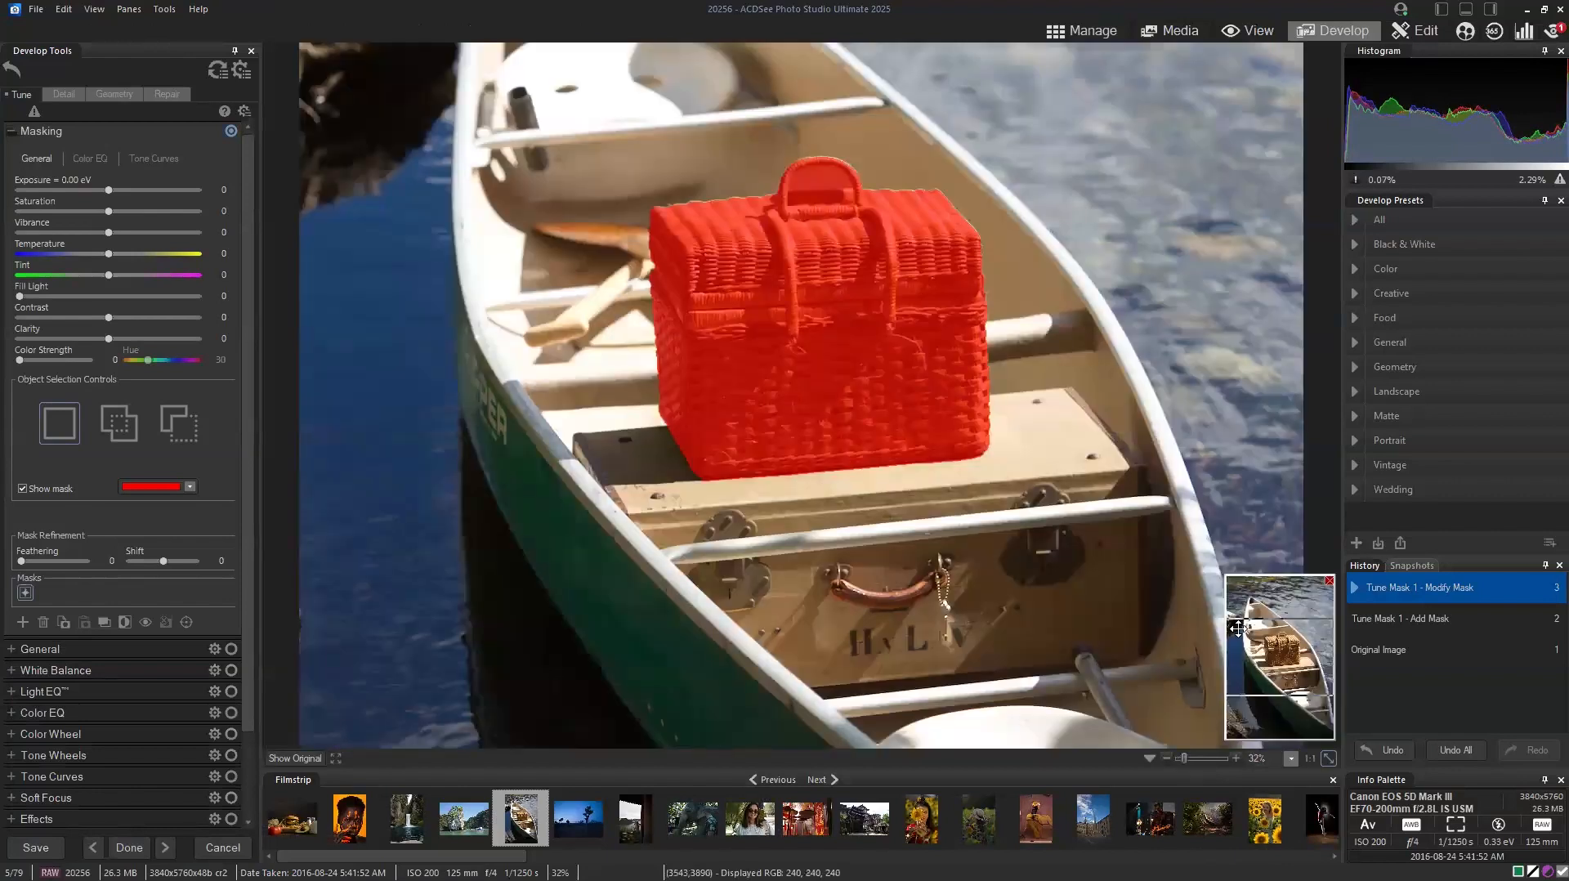
{"action": "left_click_drag", "start_coordinate": [1280, 666], "coordinate": [1280, 653]}
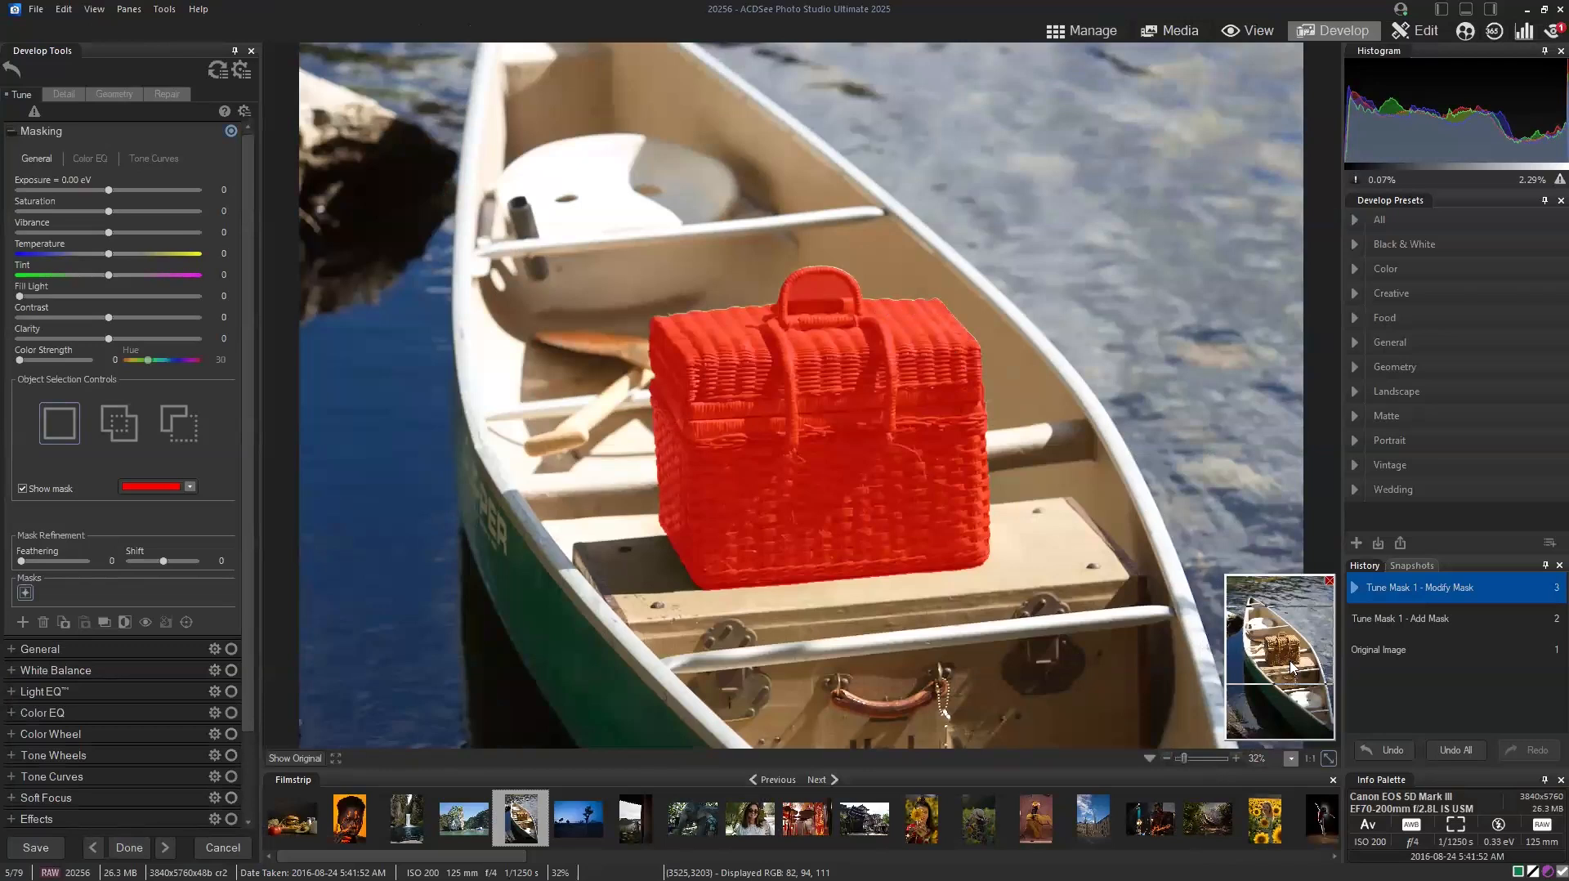
Inspect the basket mask up close and refine it with Feathering 33 and Shift 13.
{"action": "left_click_drag", "start_coordinate": [1184, 758], "coordinate": [1186, 758]}
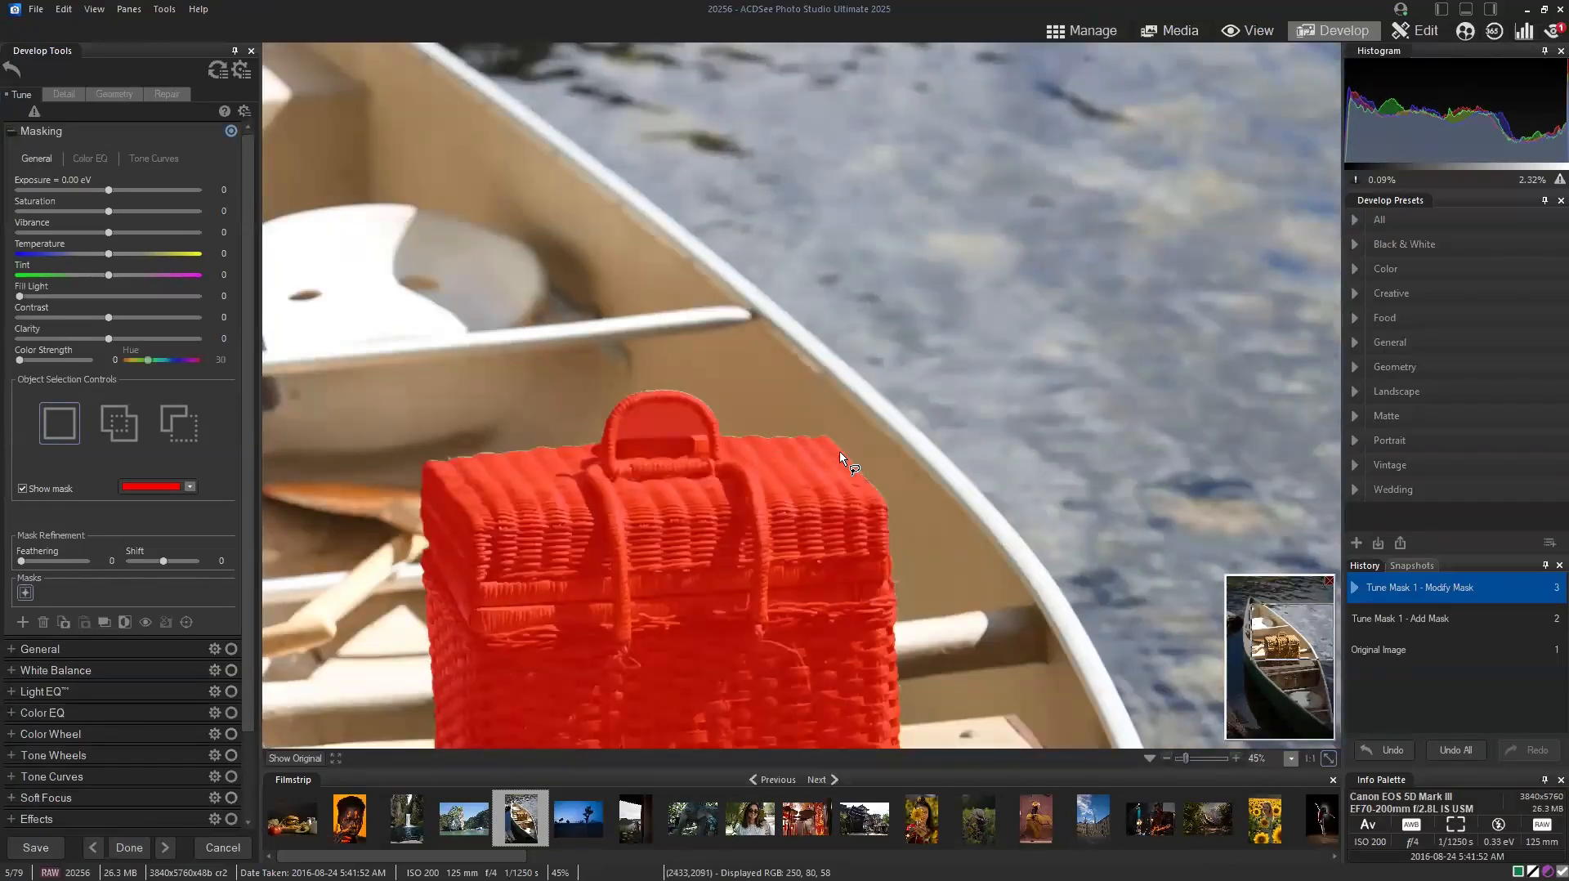
{"action": "left_click_drag", "start_coordinate": [1308, 641], "coordinate": [1286, 647]}
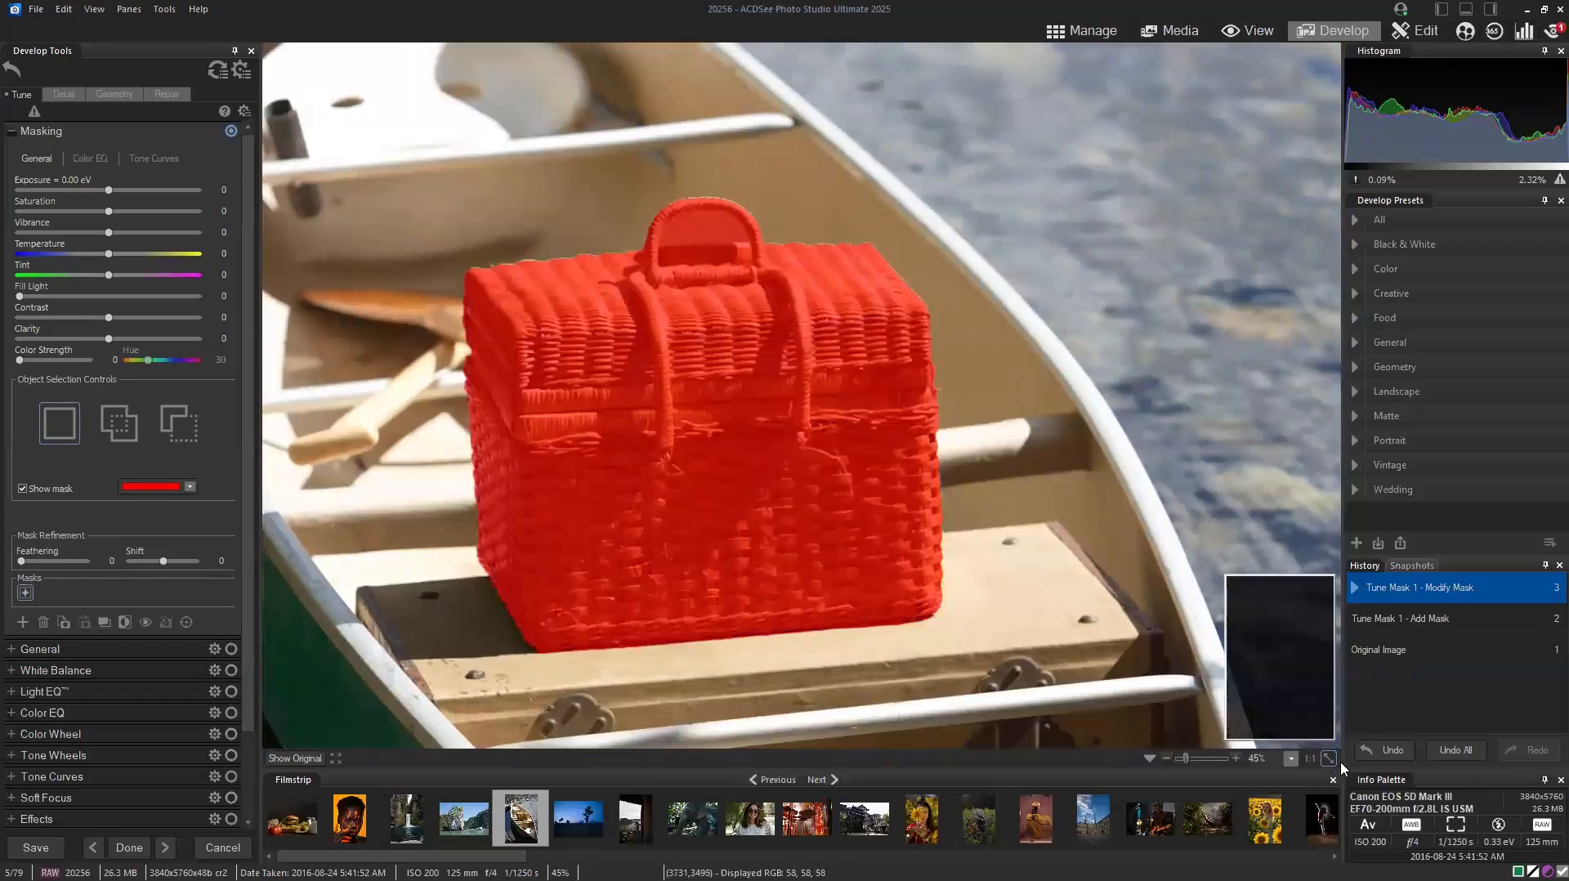
{"action": "left_click", "coordinate": [1328, 758]}
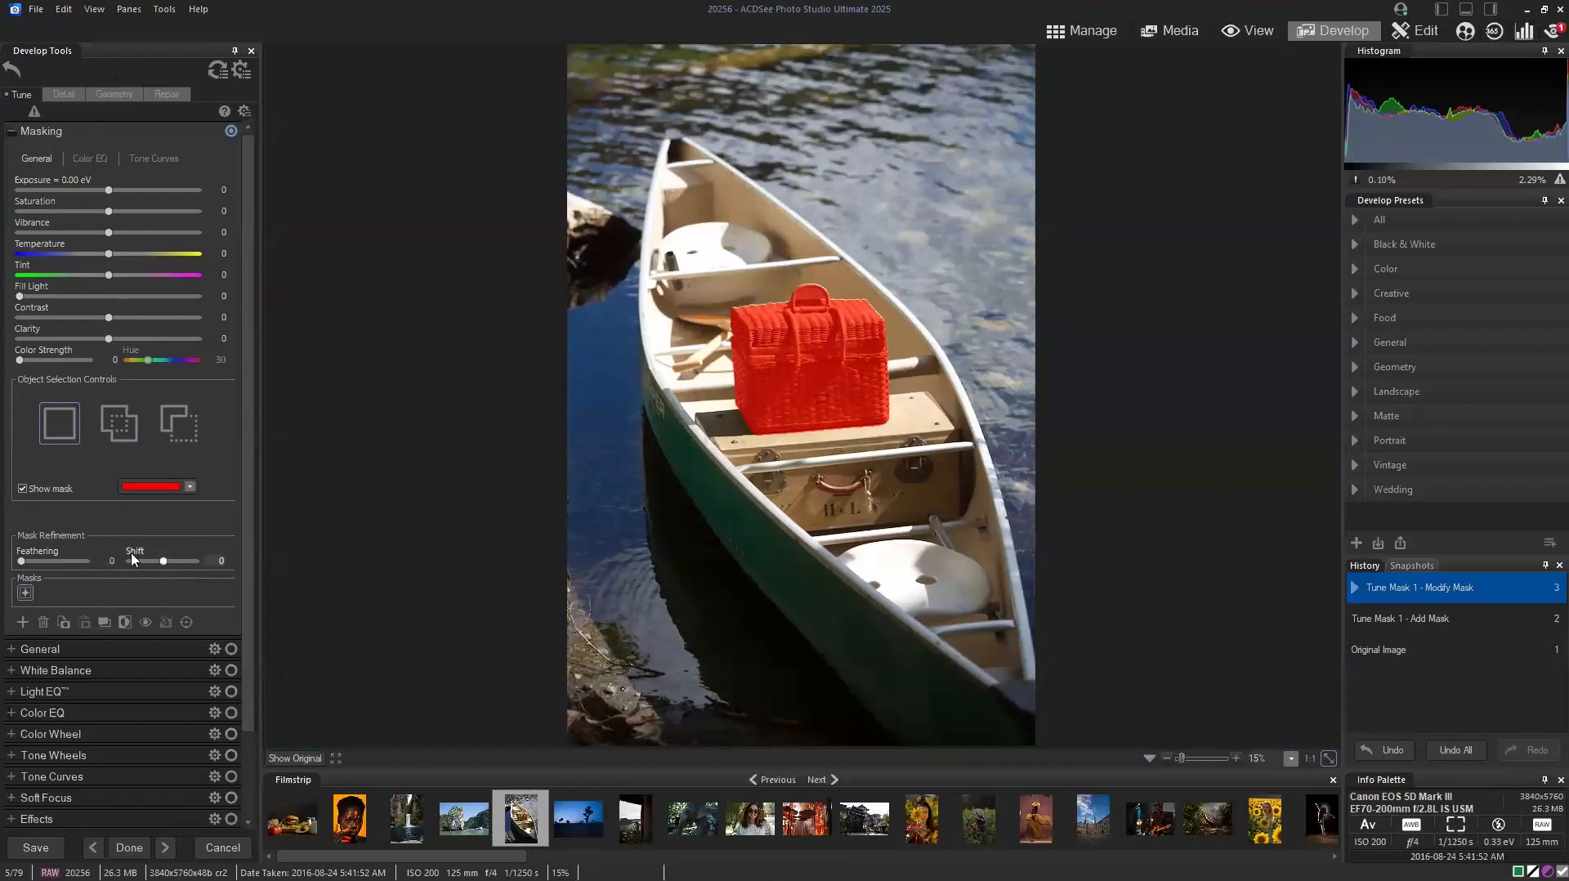
{"action": "left_click_drag", "start_coordinate": [163, 569], "coordinate": [134, 560]}
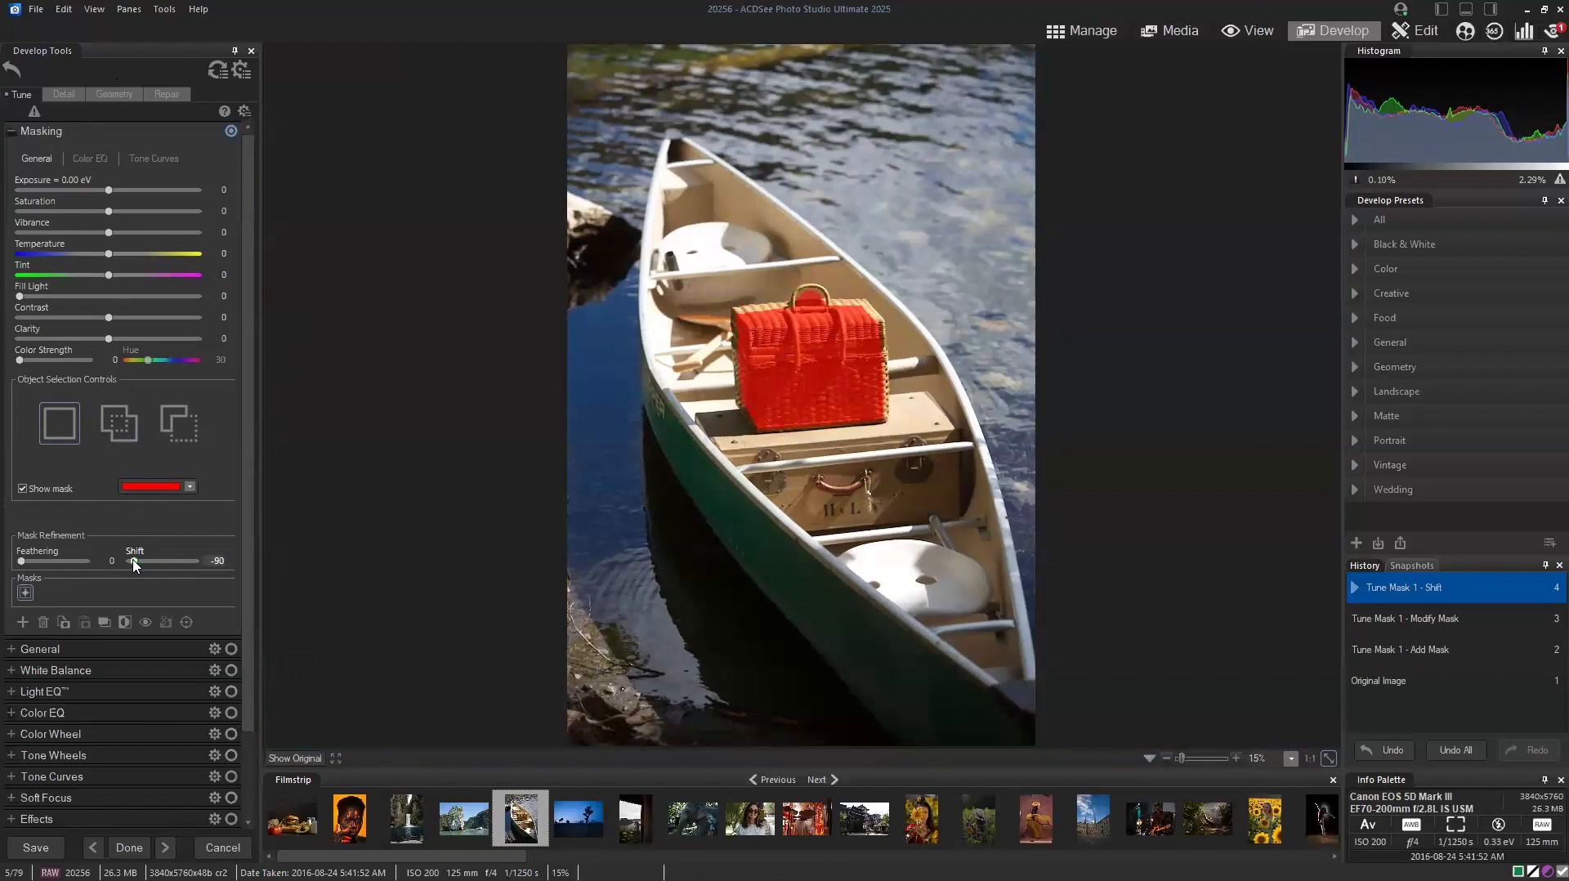
{"action": "left_click_drag", "start_coordinate": [134, 560], "coordinate": [170, 560]}
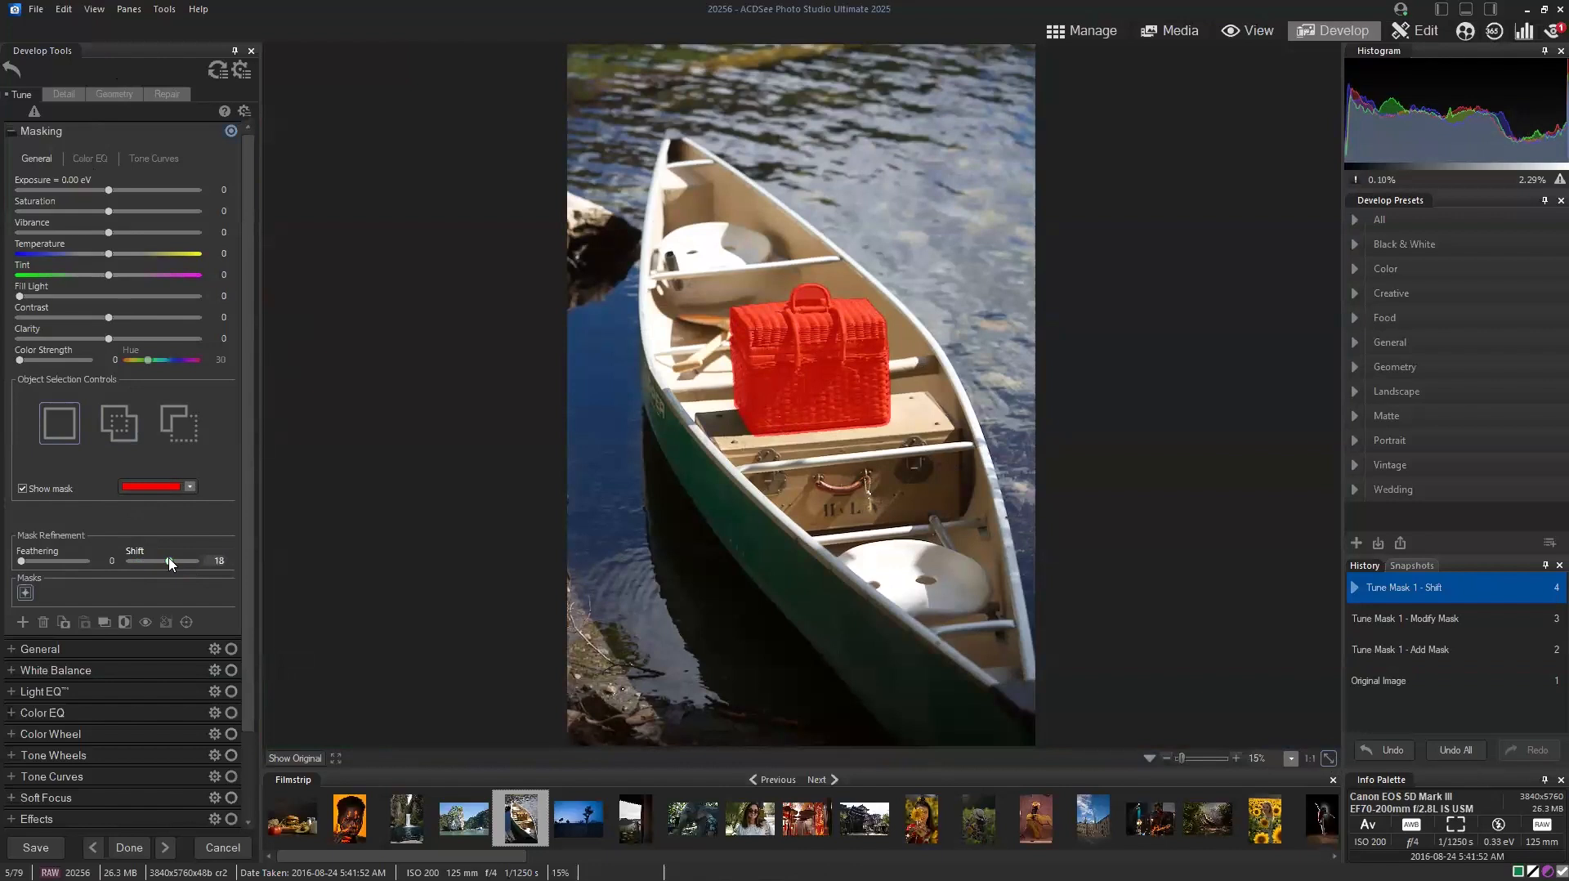
{"action": "left_click_drag", "start_coordinate": [20, 561], "coordinate": [44, 562]}
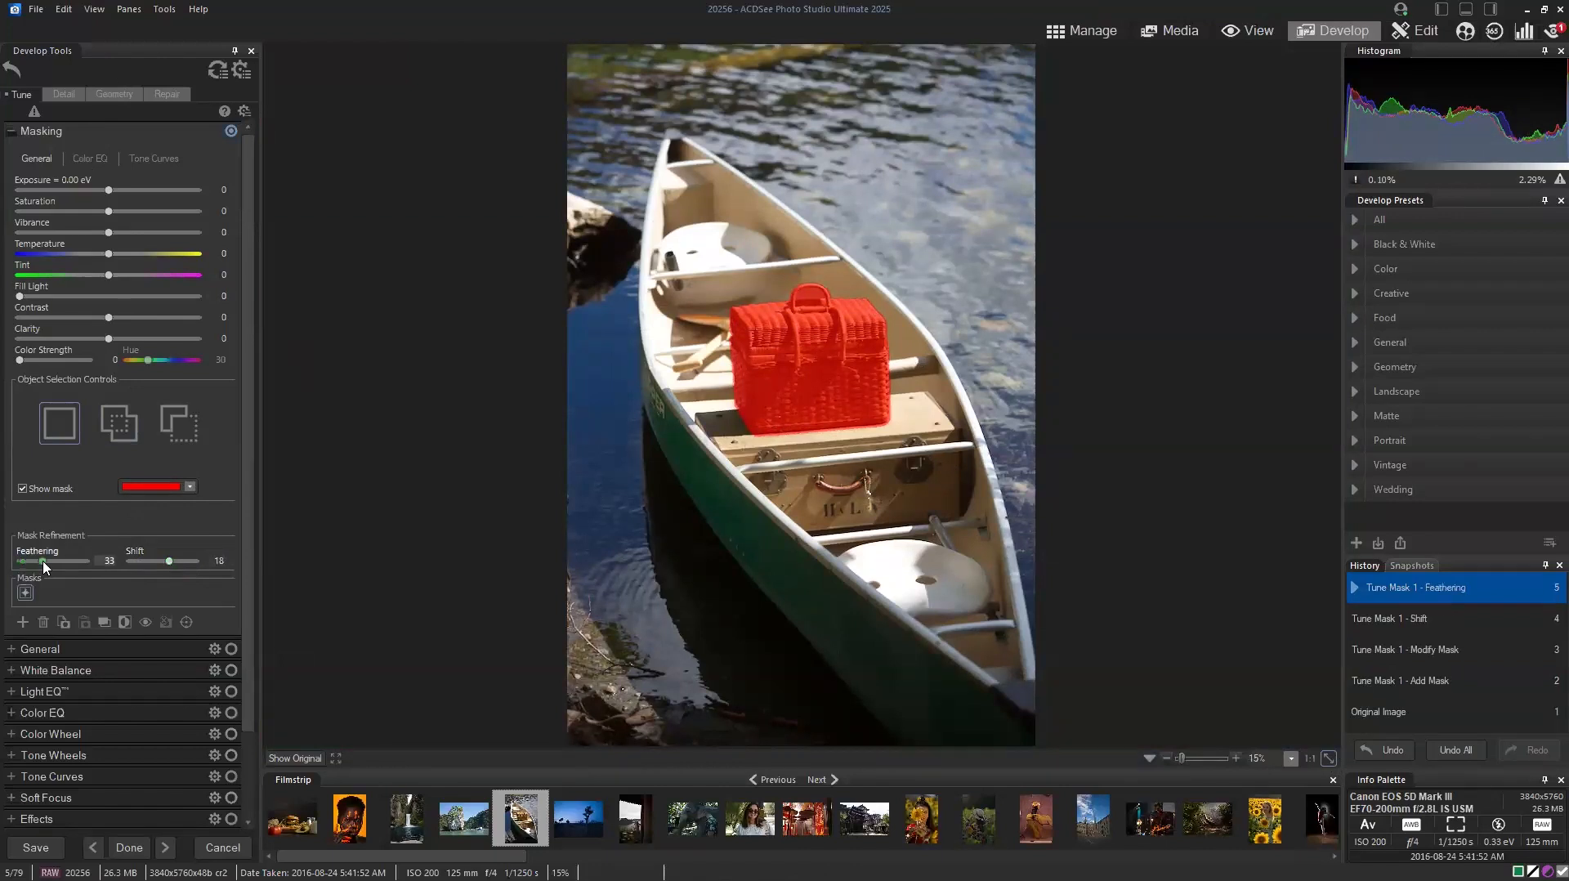
{"action": "left_click_drag", "start_coordinate": [169, 562], "coordinate": [169, 564]}
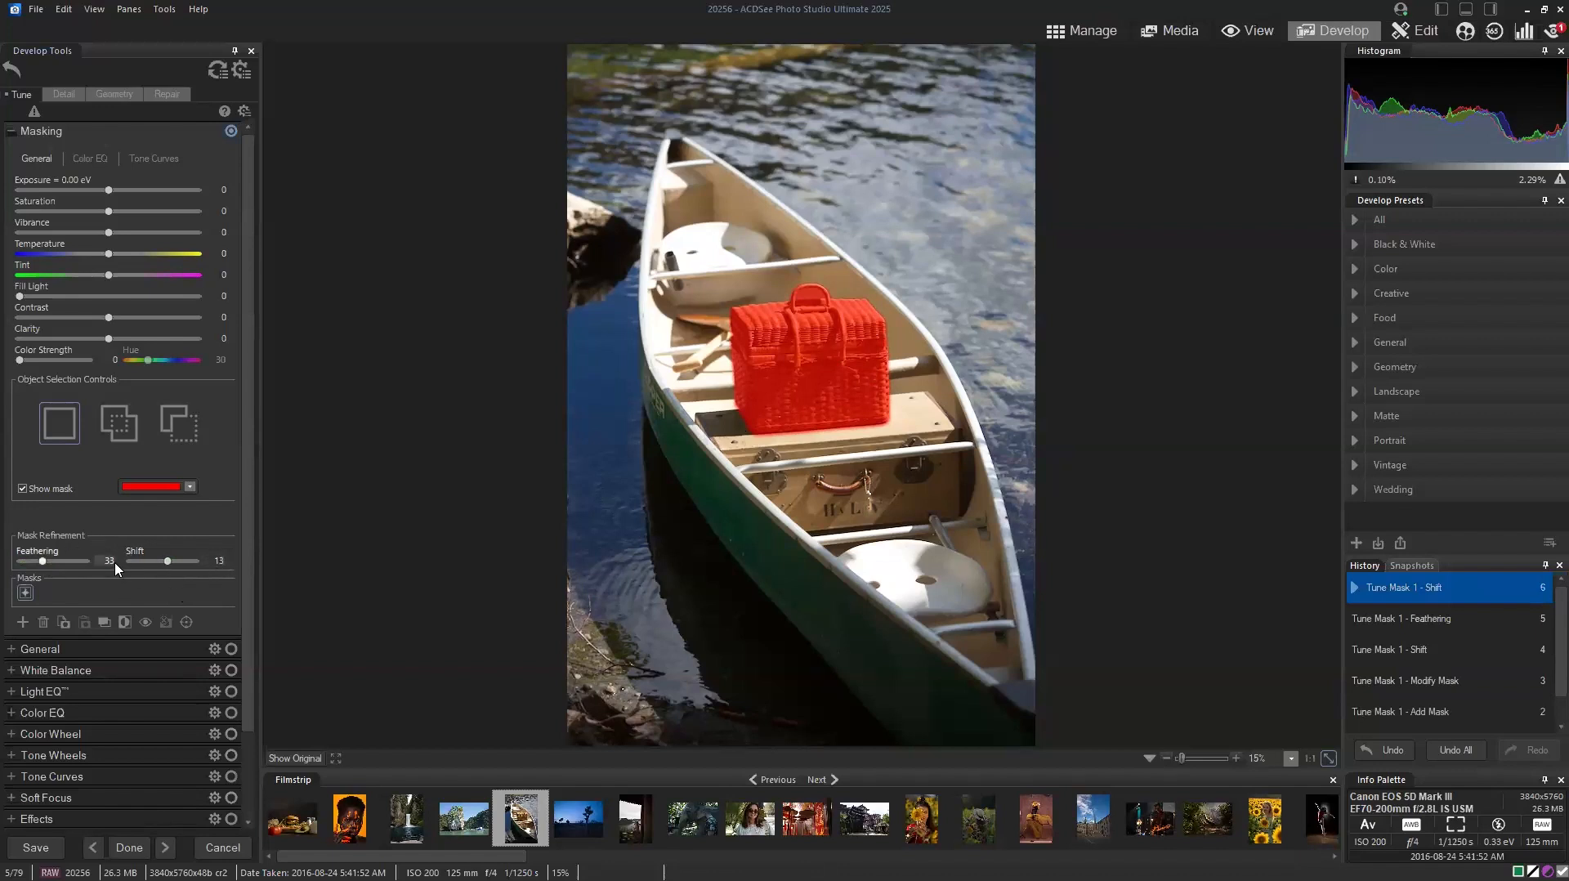
Hide the mask overlay, set the basket's Exposure to 16, Saturation to 7 and Clarity to 18, and compare with the original.
{"action": "left_click", "coordinate": [23, 488]}
{"action": "mouse_move", "coordinate": [108, 190]}
{"action": "left_mouse_down"}
{"action": "mouse_move", "coordinate": [136, 214]}
{"action": "mouse_move", "coordinate": [120, 215]}
{"action": "left_mouse_up"}
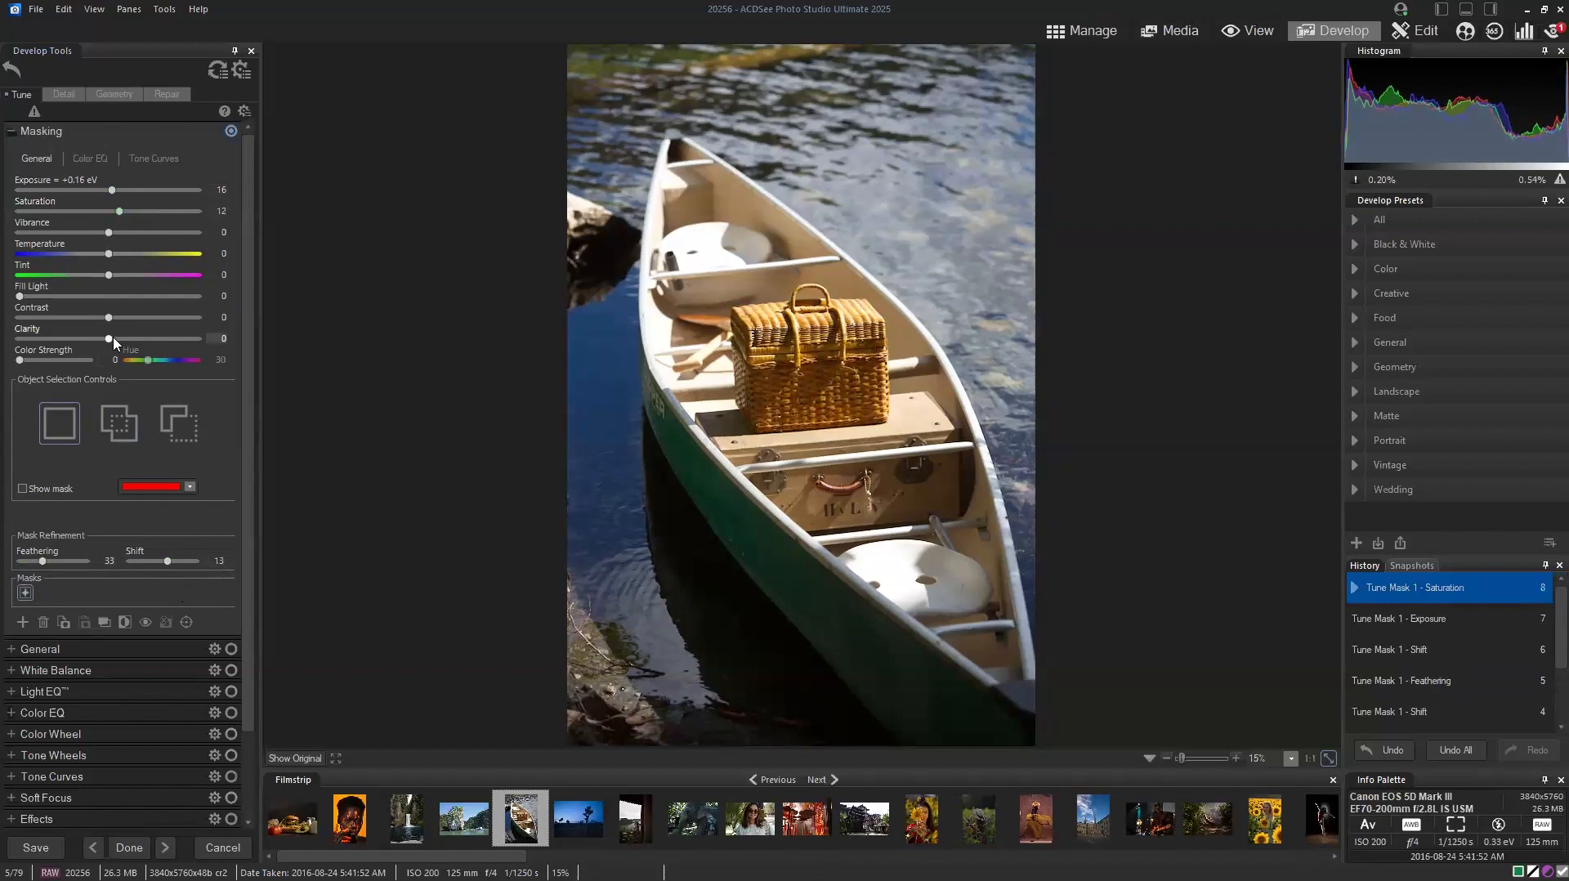
{"action": "left_click_drag", "start_coordinate": [115, 341], "coordinate": [131, 342]}
{"action": "left_click_drag", "start_coordinate": [120, 214], "coordinate": [117, 214]}
{"action": "left_click", "coordinate": [296, 759]}
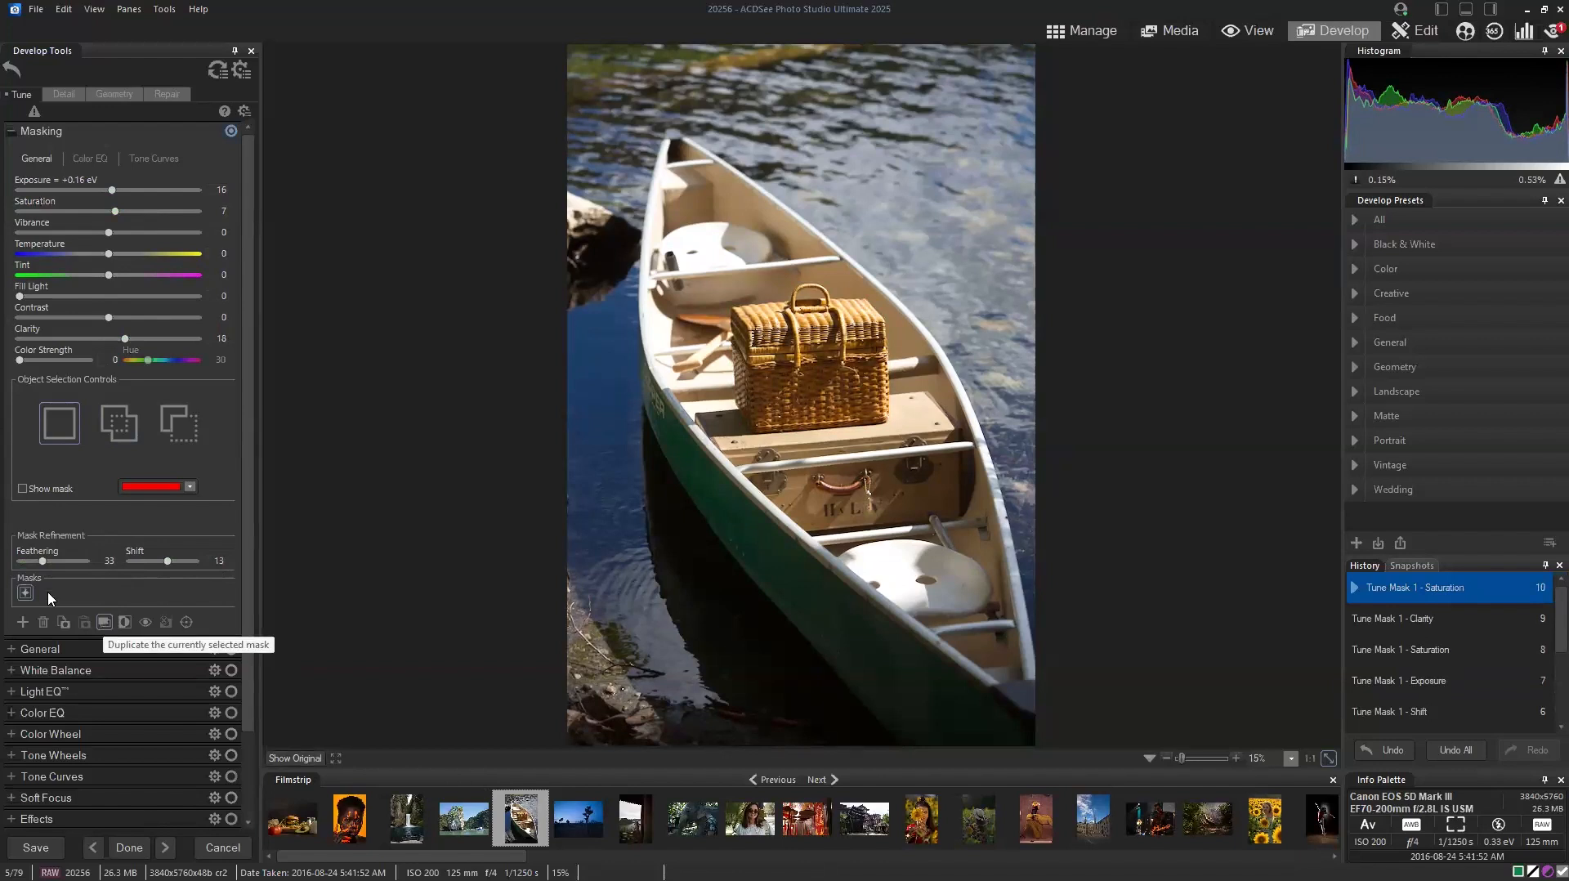
Duplicate the basket mask and invert the copy to cover everything around the basket.
{"action": "left_click", "coordinate": [106, 626]}
{"action": "left_click", "coordinate": [106, 623]}
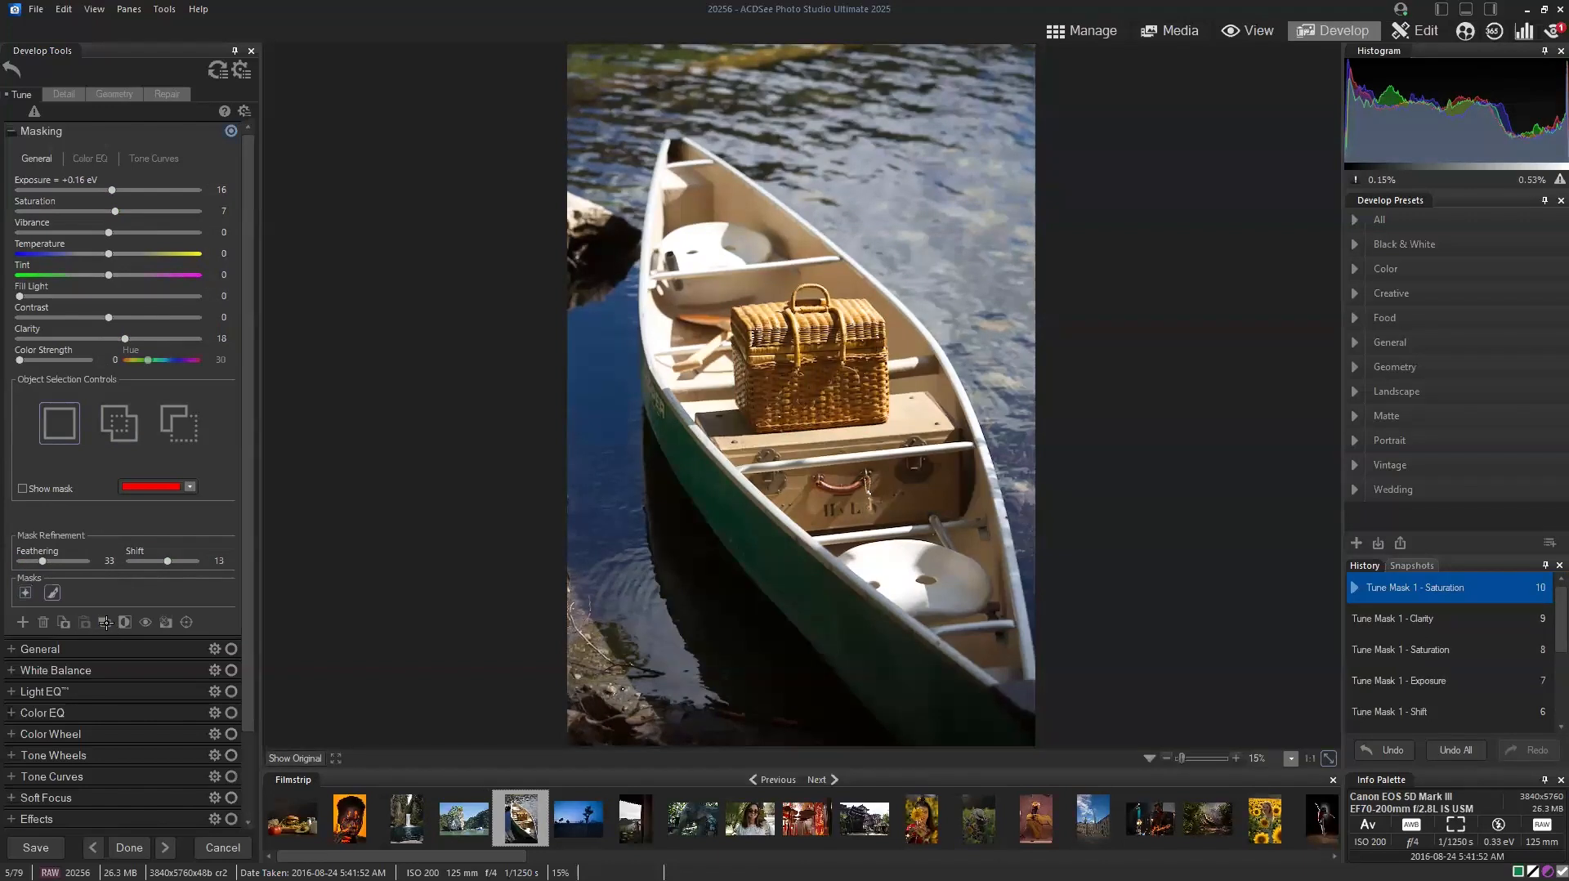
{"action": "left_click", "coordinate": [124, 623]}
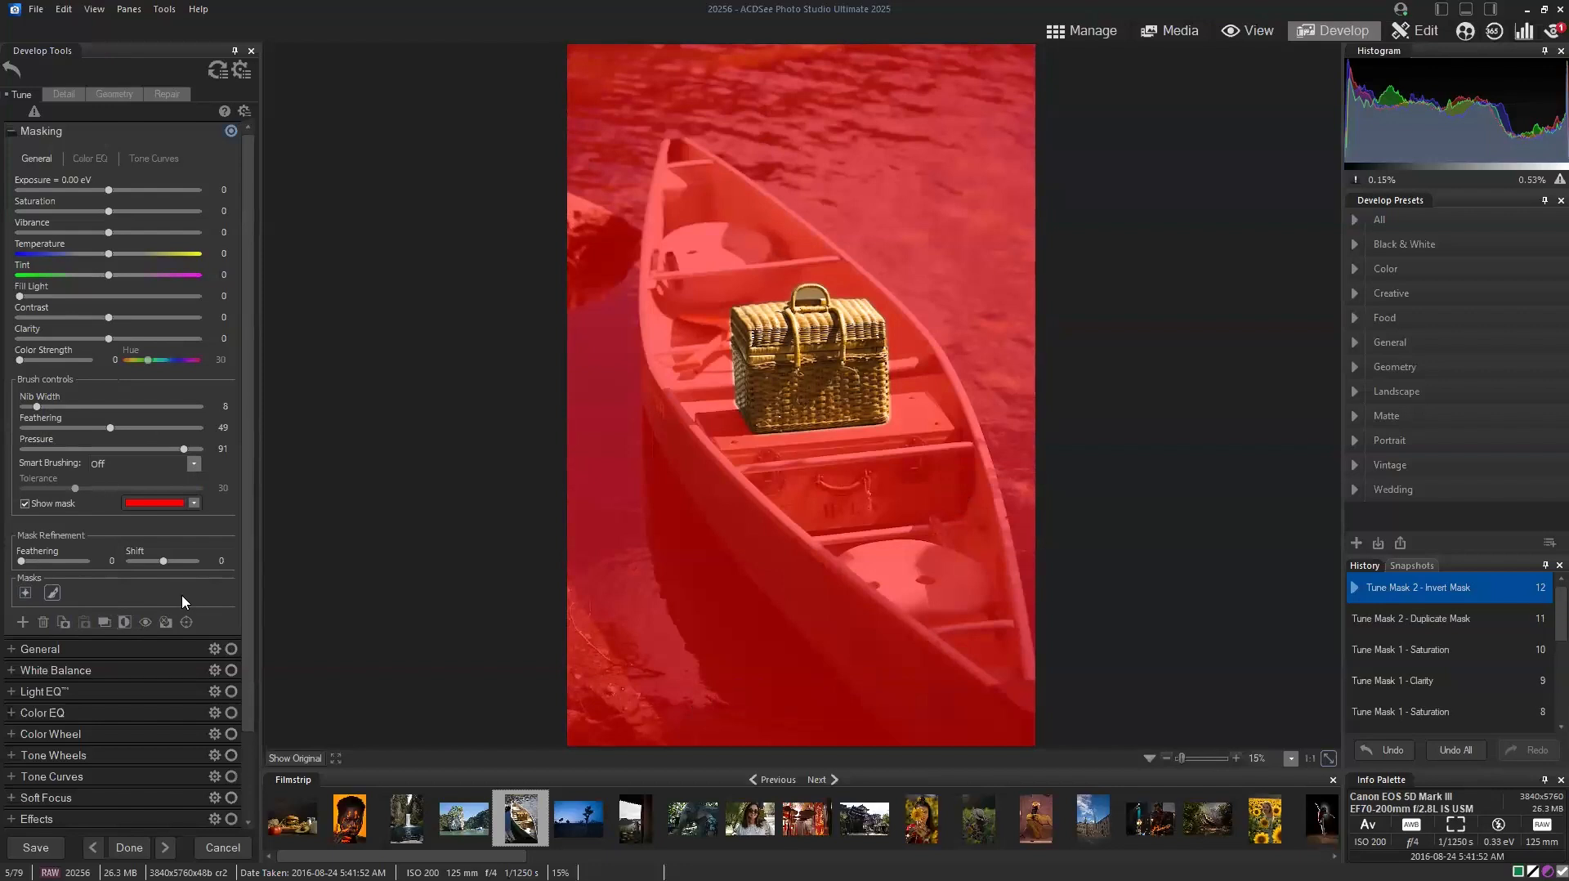
Hide the inverted mask's overlay and darken the basket's surroundings to Exposure -79.
{"action": "left_click", "coordinate": [25, 504]}
{"action": "left_click_drag", "start_coordinate": [109, 190], "coordinate": [93, 190]}
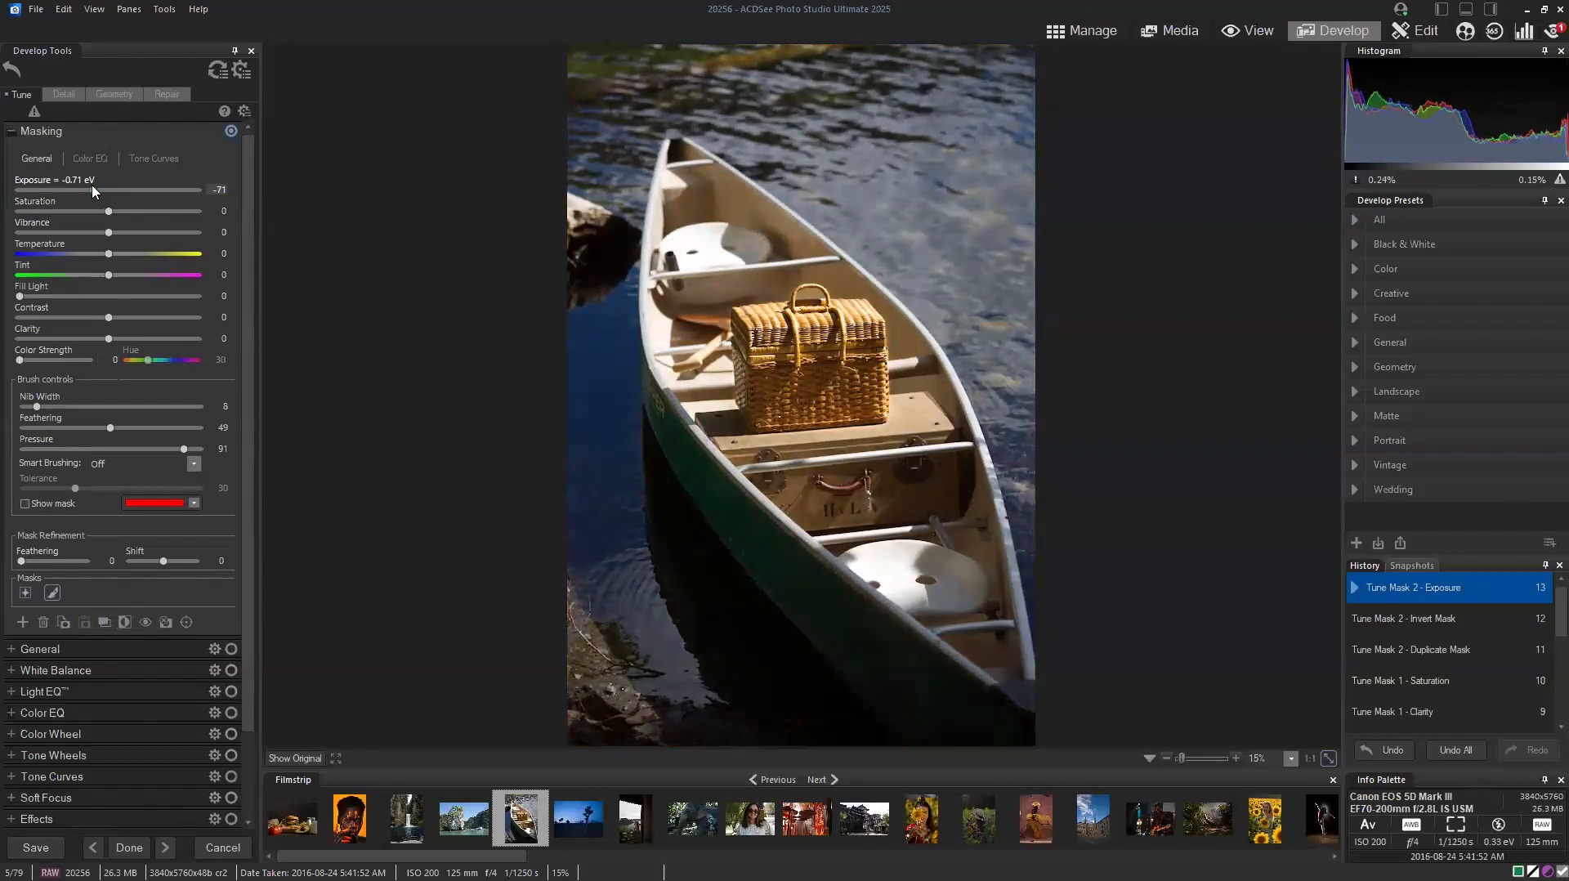
{"action": "left_click_drag", "start_coordinate": [93, 190], "coordinate": [90, 191]}
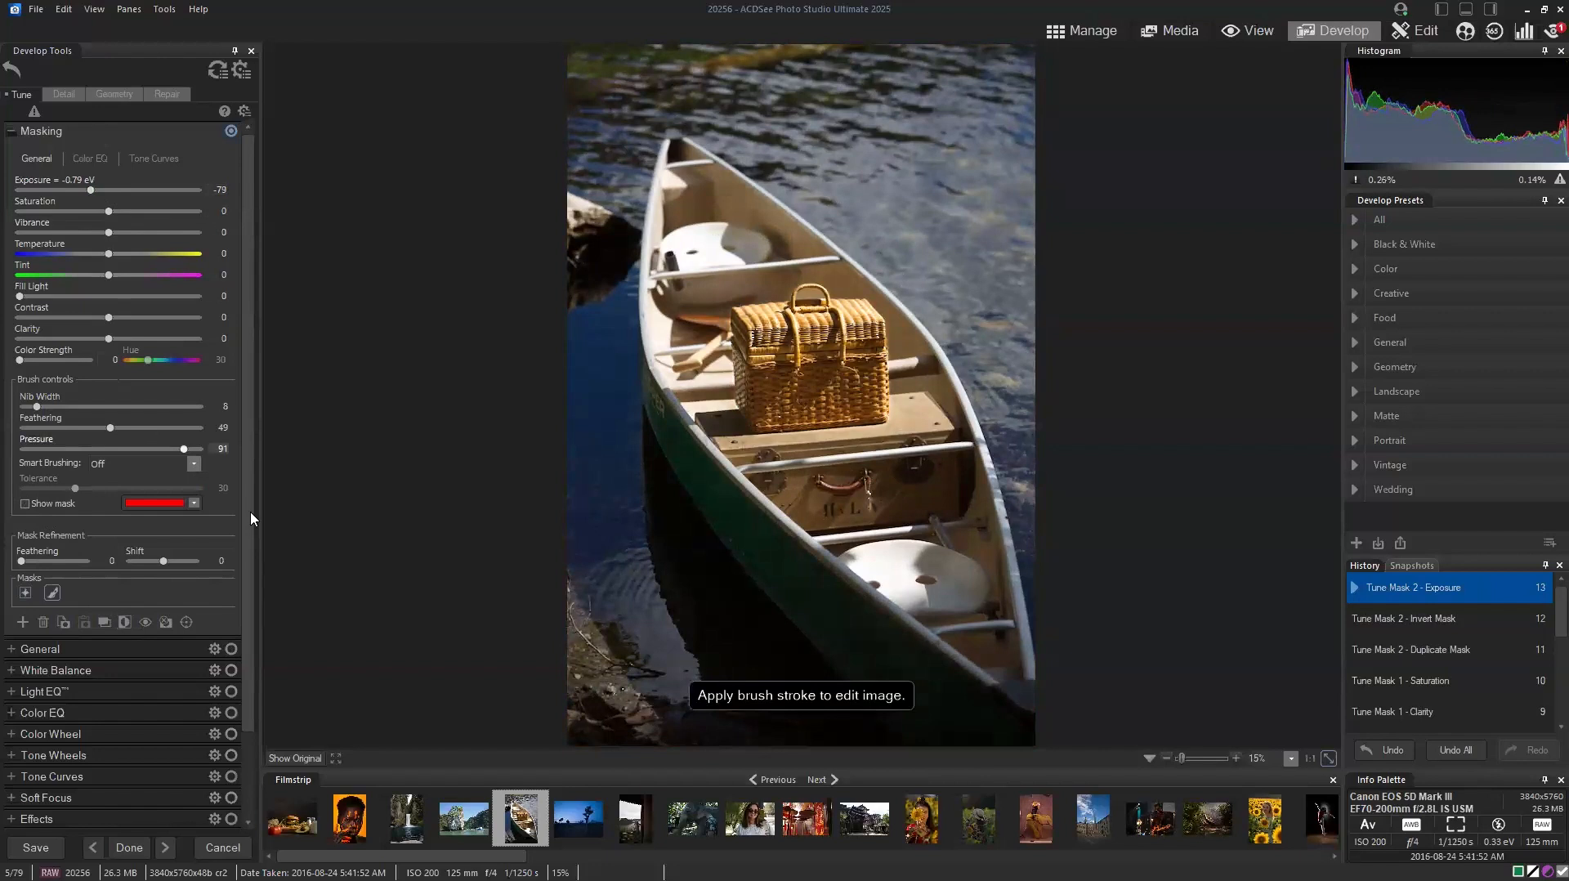
Compare the canoe edit with the original photo and reset all its develop settings to defaults.
{"action": "left_click", "coordinate": [315, 759]}
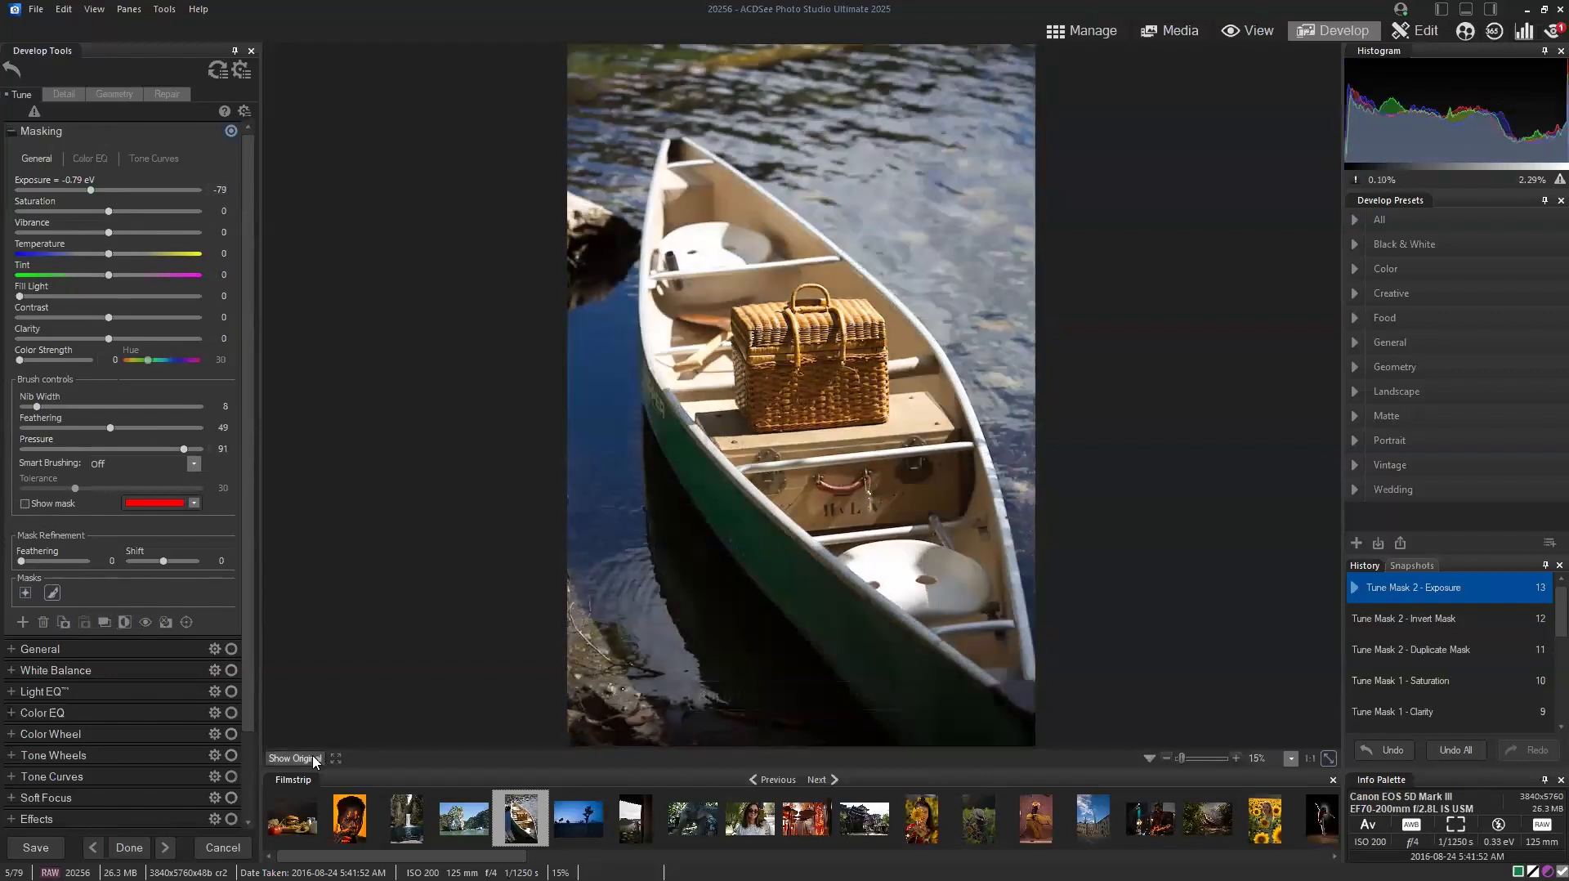
{"action": "left_click", "coordinate": [315, 759]}
{"action": "left_click", "coordinate": [315, 759]}
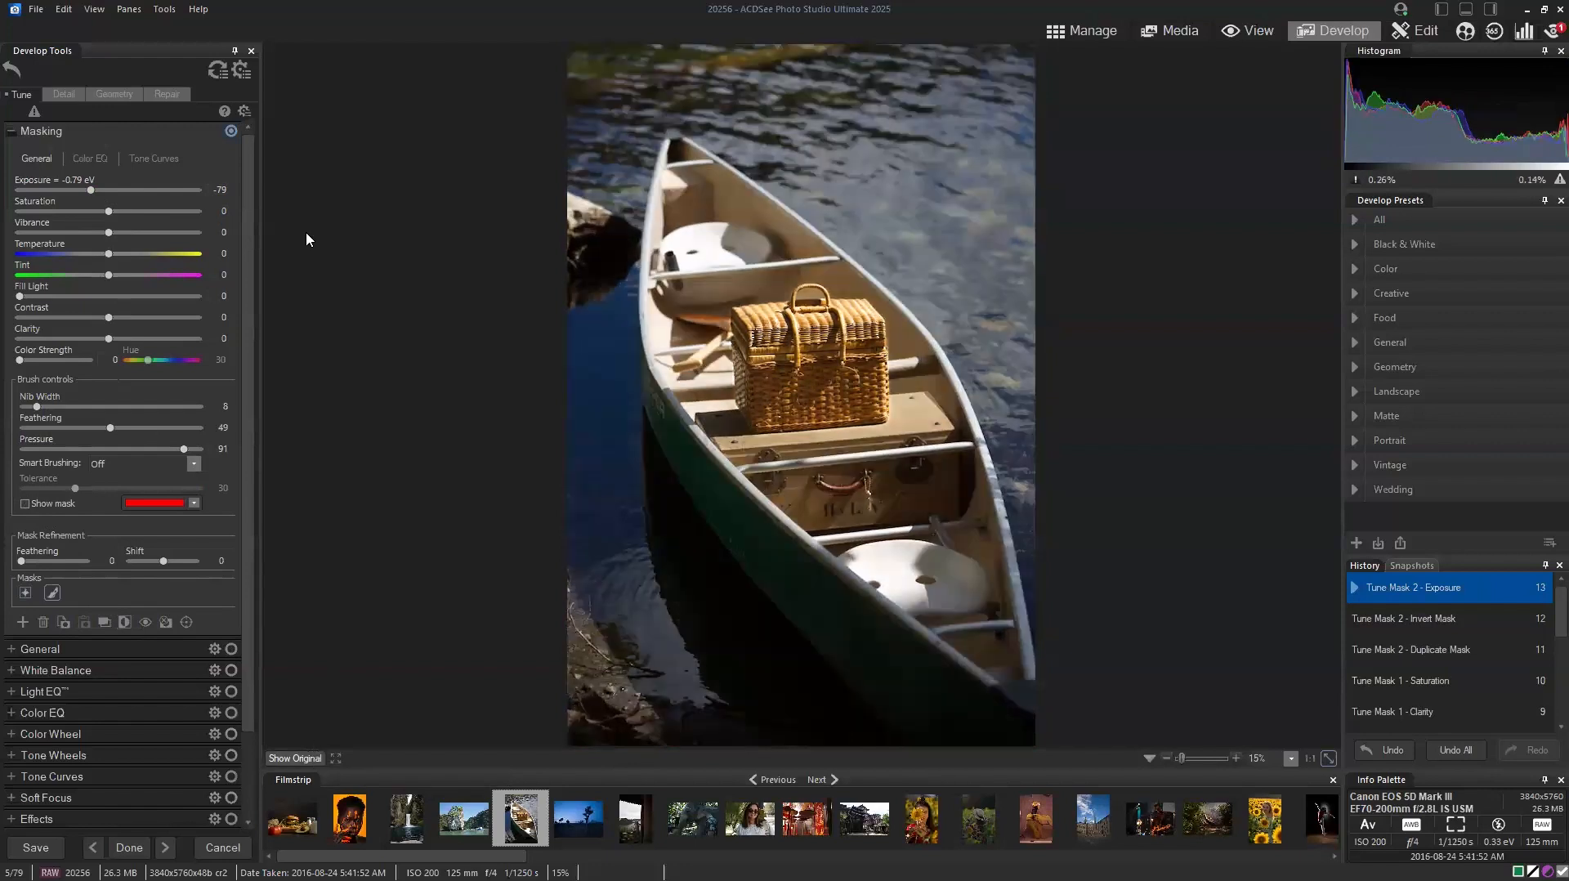
{"action": "left_click", "coordinate": [219, 69]}
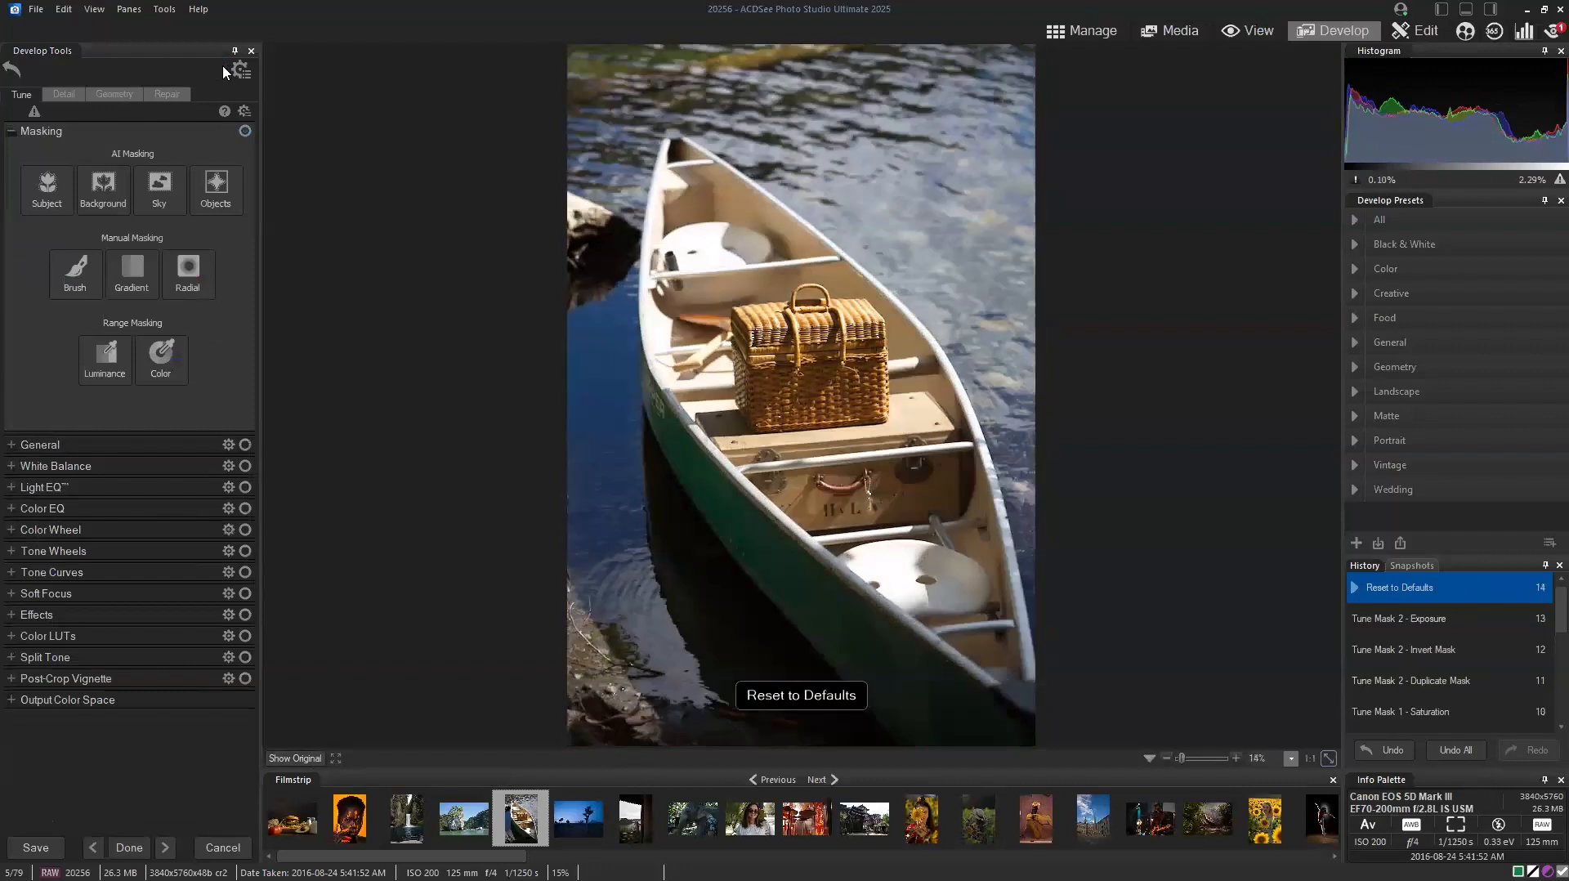
Open photo 20257 in Develop mode, try adding the tall rock to its existing object mask, and reset all develop settings to defaults.
{"action": "left_click", "coordinate": [1080, 32]}
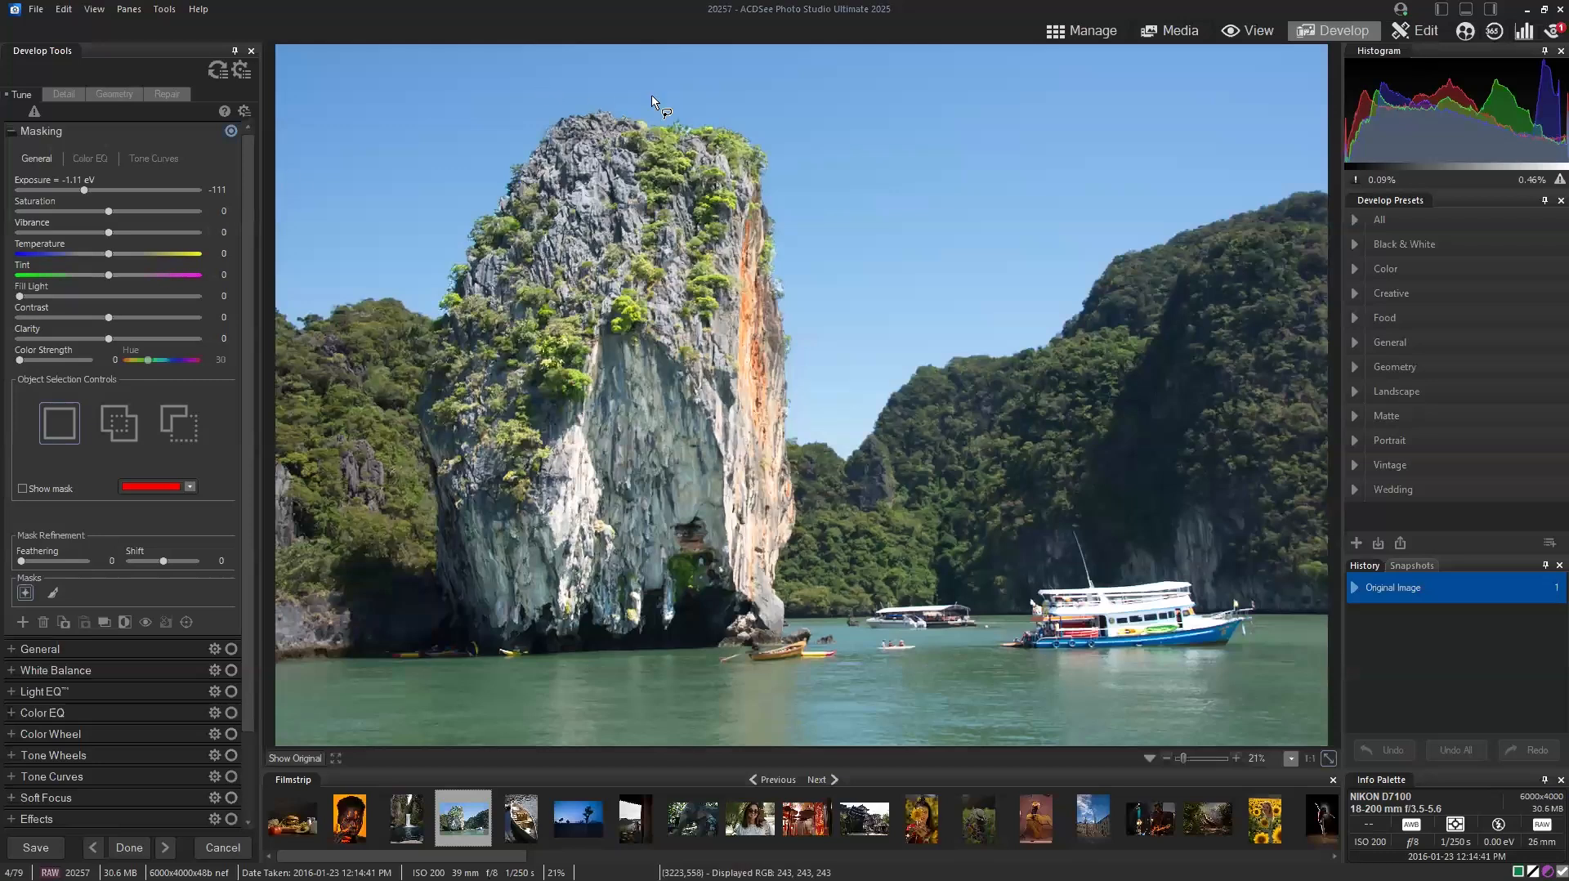
{"action": "left_click", "coordinate": [118, 427]}
{"action": "mouse_move", "coordinate": [662, 94]}
{"action": "left_mouse_down"}
{"action": "mouse_move", "coordinate": [555, 113]}
{"action": "mouse_move", "coordinate": [456, 209]}
{"action": "mouse_move", "coordinate": [406, 377]}
{"action": "mouse_move", "coordinate": [413, 550]}
{"action": "left_mouse_up"}
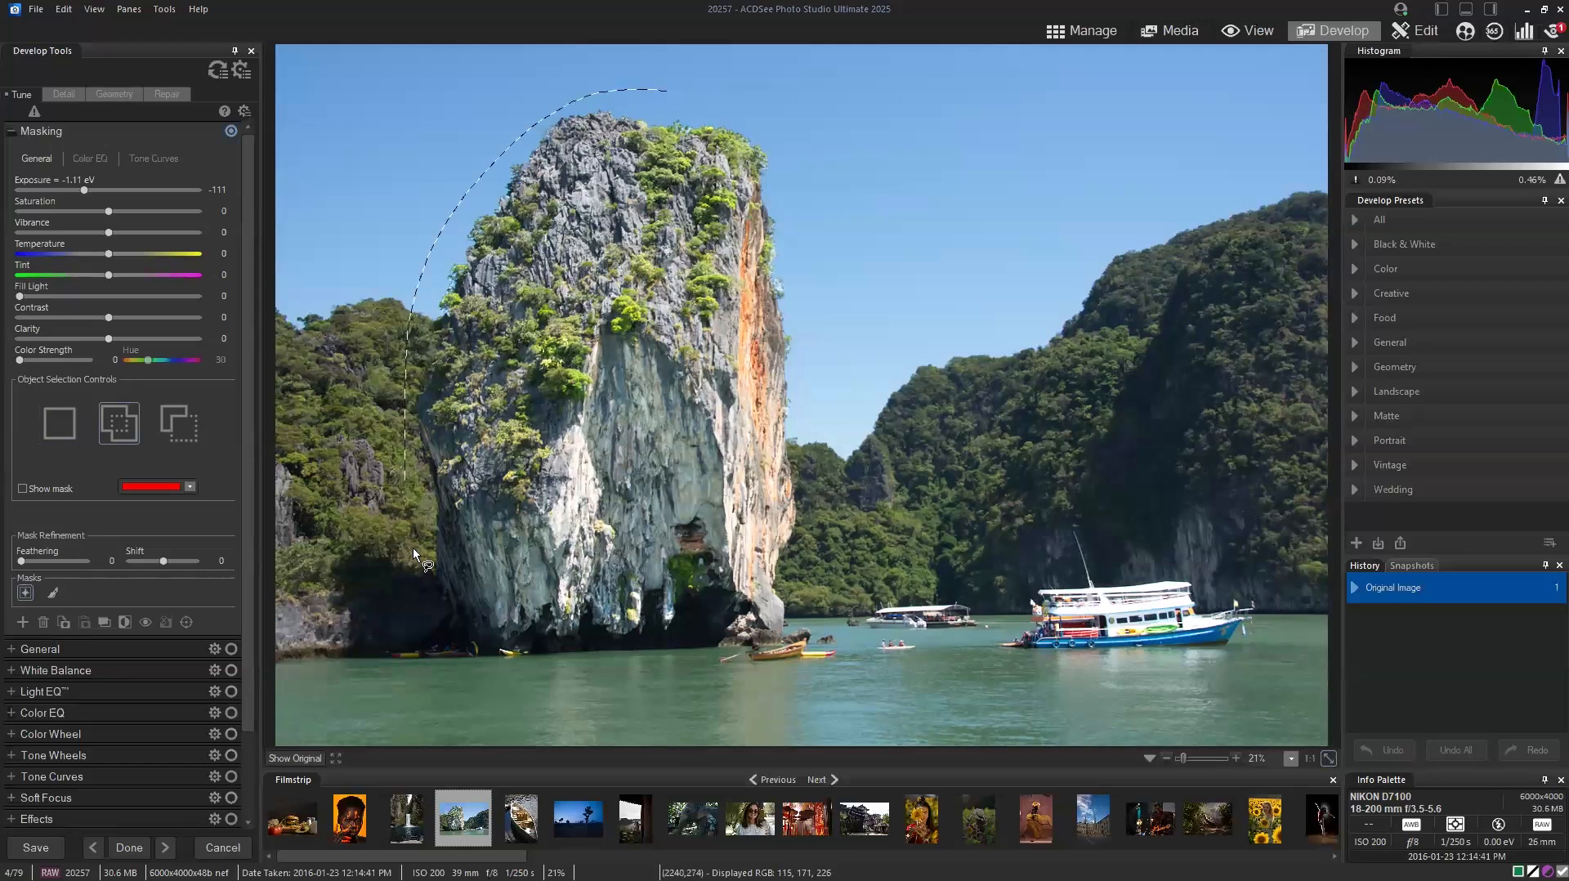
{"action": "mouse_move", "coordinate": [733, 694]}
{"action": "left_mouse_down"}
{"action": "mouse_move", "coordinate": [803, 660]}
{"action": "mouse_move", "coordinate": [828, 550]}
{"action": "mouse_move", "coordinate": [828, 413]}
{"action": "mouse_move", "coordinate": [760, 129]}
{"action": "mouse_move", "coordinate": [635, 94]}
{"action": "left_mouse_up"}
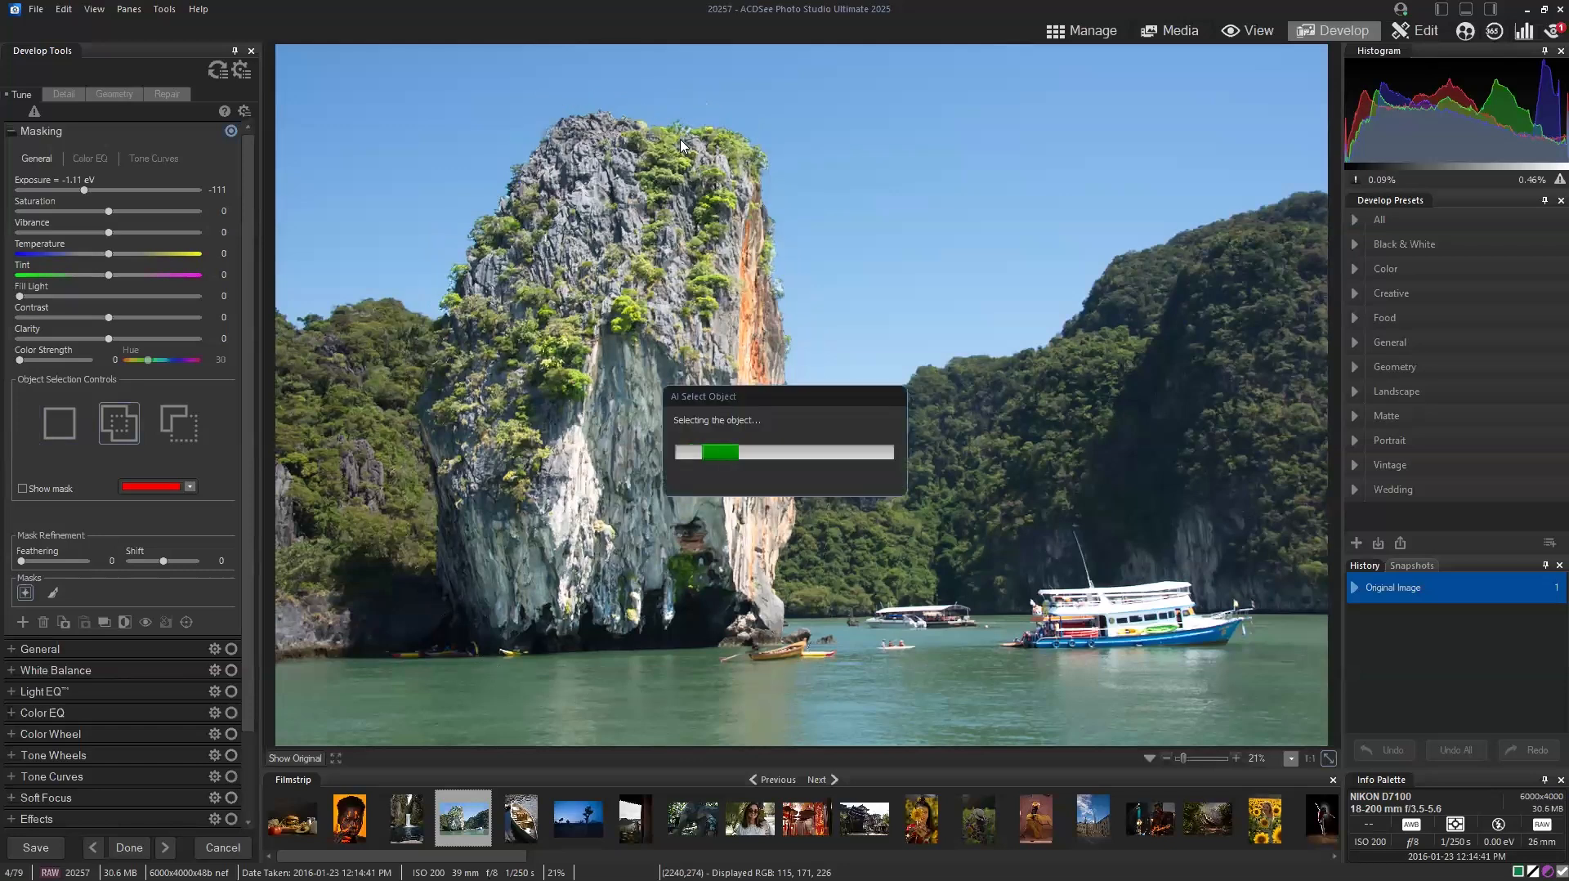
{"action": "left_click", "coordinate": [216, 72]}
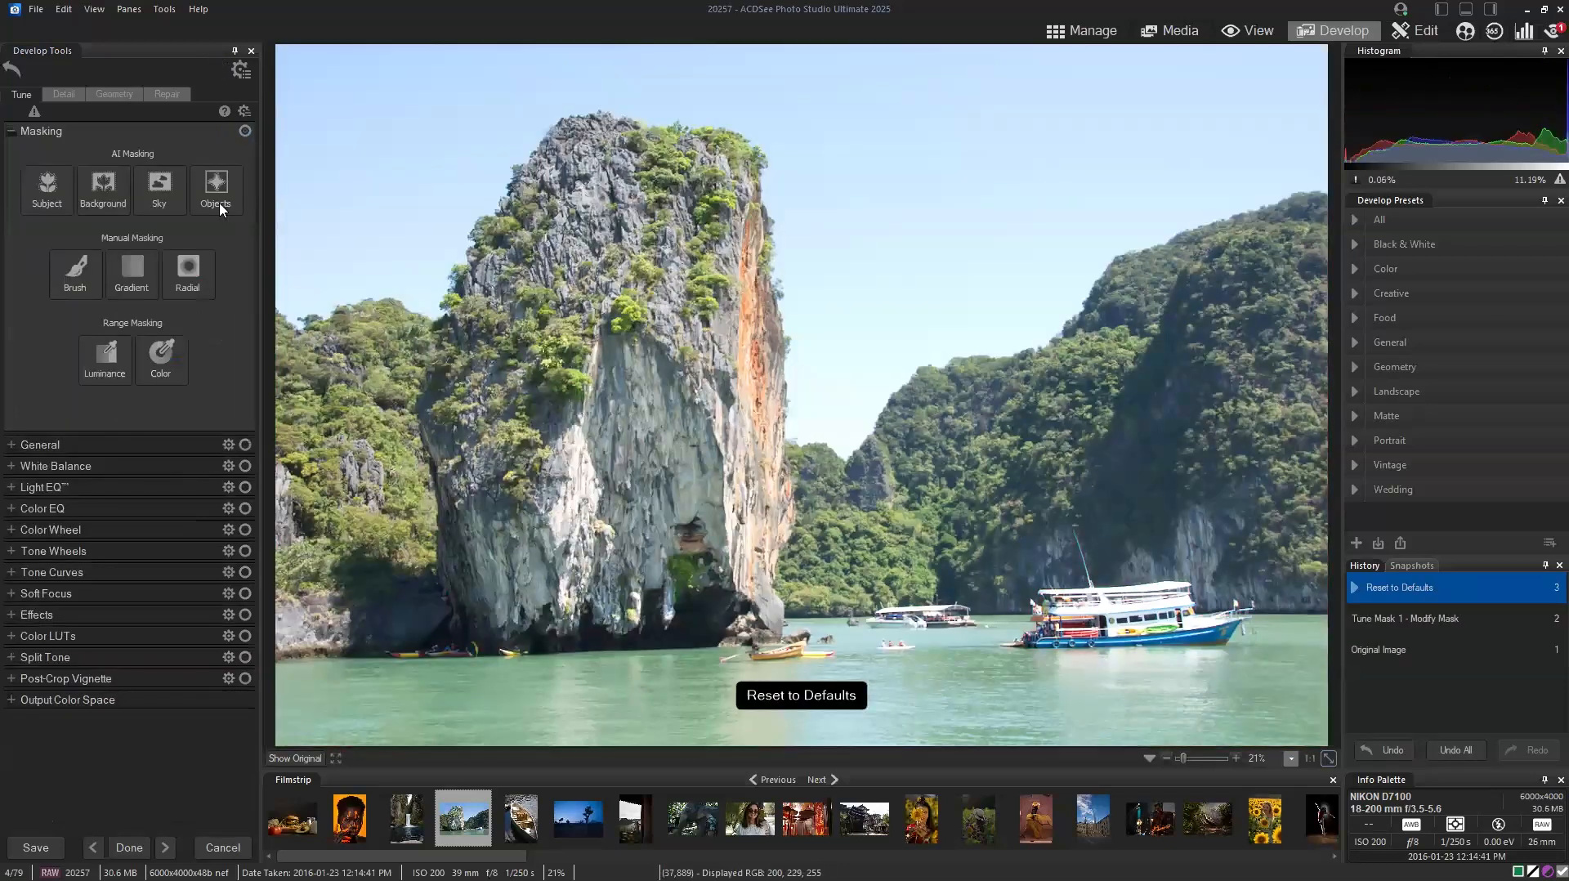
Create an AI Objects mask of the tall rock and add its cave area, the large tour boat and the boat's mast.
{"action": "left_click", "coordinate": [217, 196]}
{"action": "mouse_move", "coordinate": [611, 98]}
{"action": "left_mouse_down"}
{"action": "mouse_move", "coordinate": [566, 103]}
{"action": "mouse_move", "coordinate": [496, 170]}
{"action": "mouse_move", "coordinate": [435, 273]}
{"action": "mouse_move", "coordinate": [407, 487]}
{"action": "mouse_move", "coordinate": [433, 643]}
{"action": "mouse_move", "coordinate": [485, 701]}
{"action": "mouse_move", "coordinate": [641, 709]}
{"action": "mouse_move", "coordinate": [808, 663]}
{"action": "mouse_move", "coordinate": [800, 182]}
{"action": "mouse_move", "coordinate": [742, 112]}
{"action": "mouse_move", "coordinate": [589, 100]}
{"action": "left_mouse_up"}
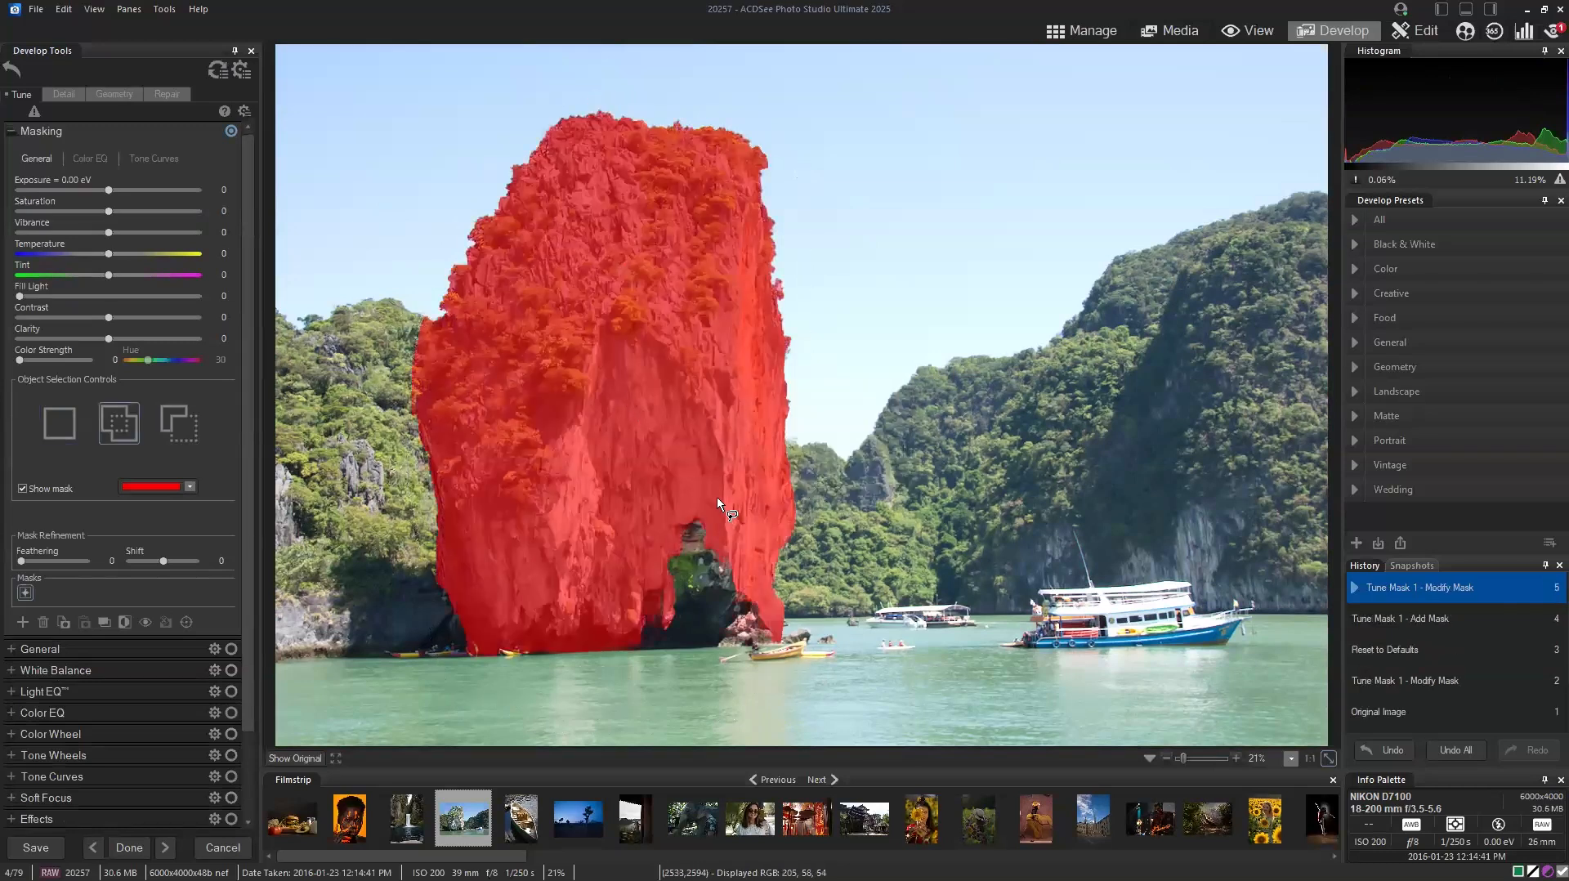
{"action": "mouse_move", "coordinate": [645, 624]}
{"action": "left_mouse_down"}
{"action": "mouse_move", "coordinate": [732, 673]}
{"action": "mouse_move", "coordinate": [767, 645]}
{"action": "mouse_move", "coordinate": [740, 541]}
{"action": "mouse_move", "coordinate": [688, 493]}
{"action": "left_mouse_up"}
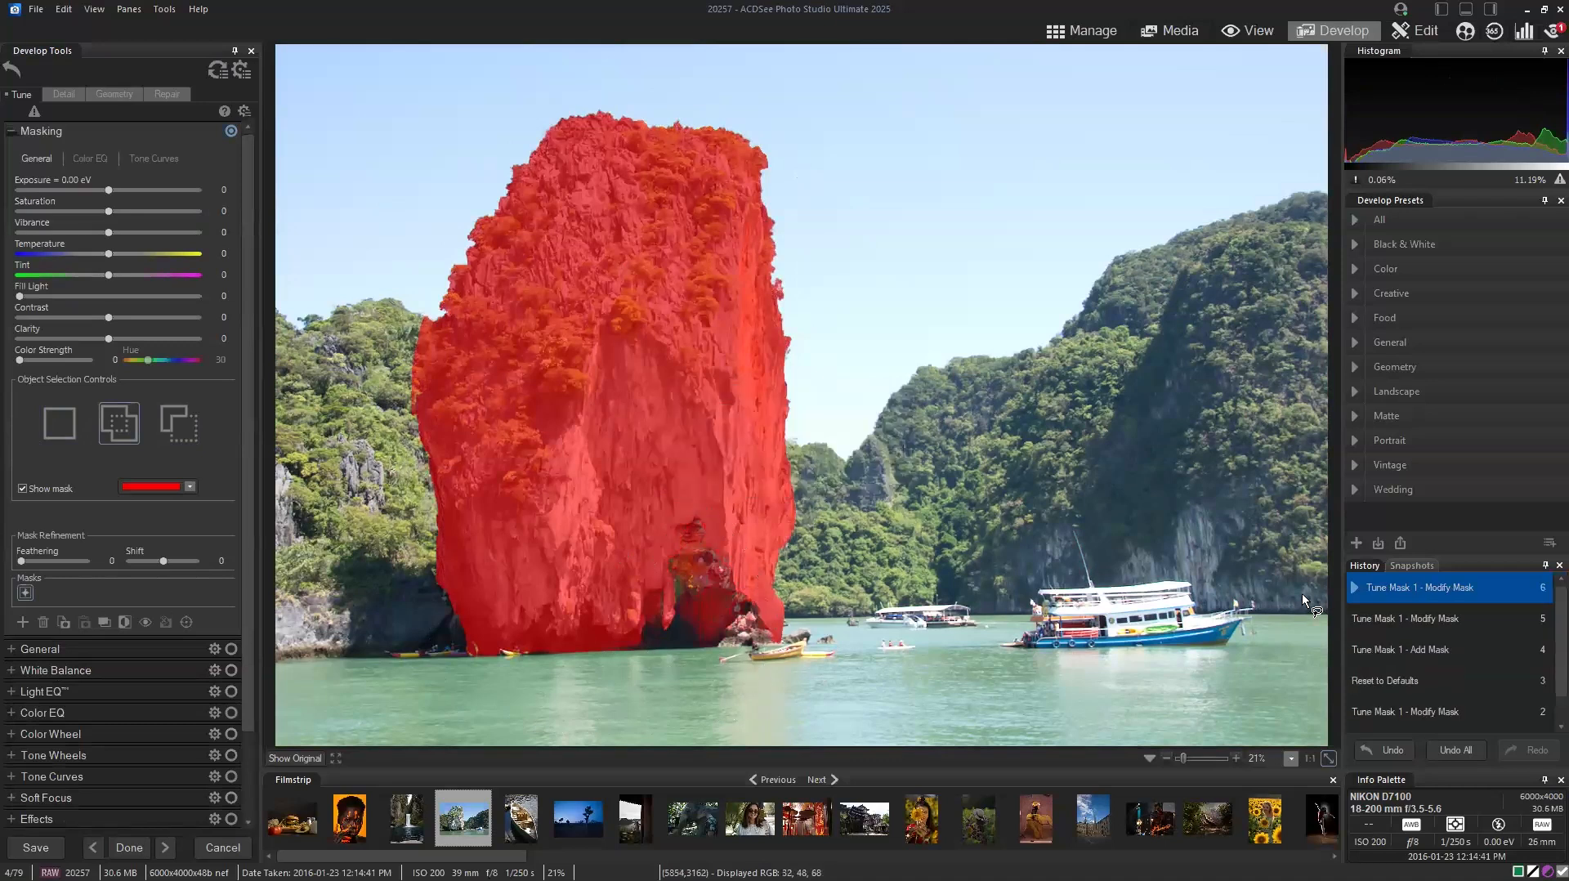
{"action": "mouse_move", "coordinate": [1110, 567]}
{"action": "left_mouse_down"}
{"action": "mouse_move", "coordinate": [1079, 515]}
{"action": "mouse_move", "coordinate": [1060, 528]}
{"action": "mouse_move", "coordinate": [1000, 640]}
{"action": "mouse_move", "coordinate": [1034, 661]}
{"action": "mouse_move", "coordinate": [1122, 665]}
{"action": "mouse_move", "coordinate": [1247, 647]}
{"action": "mouse_move", "coordinate": [1264, 624]}
{"action": "mouse_move", "coordinate": [1243, 586]}
{"action": "mouse_move", "coordinate": [1096, 557]}
{"action": "left_mouse_up"}
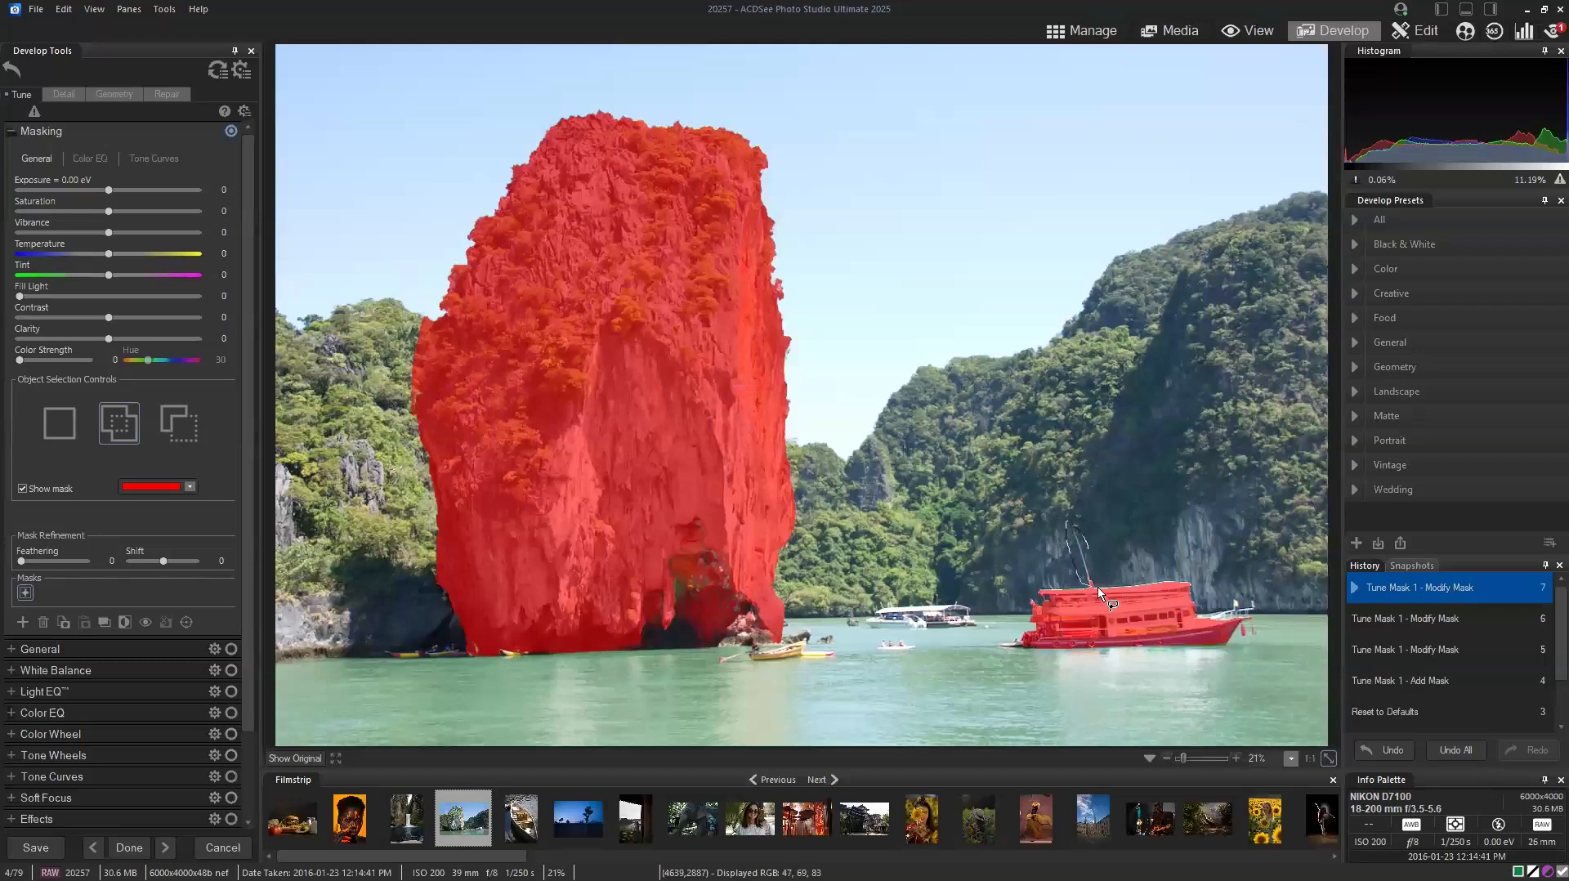
{"action": "left_click_drag", "start_coordinate": [1086, 537], "coordinate": [1086, 536]}
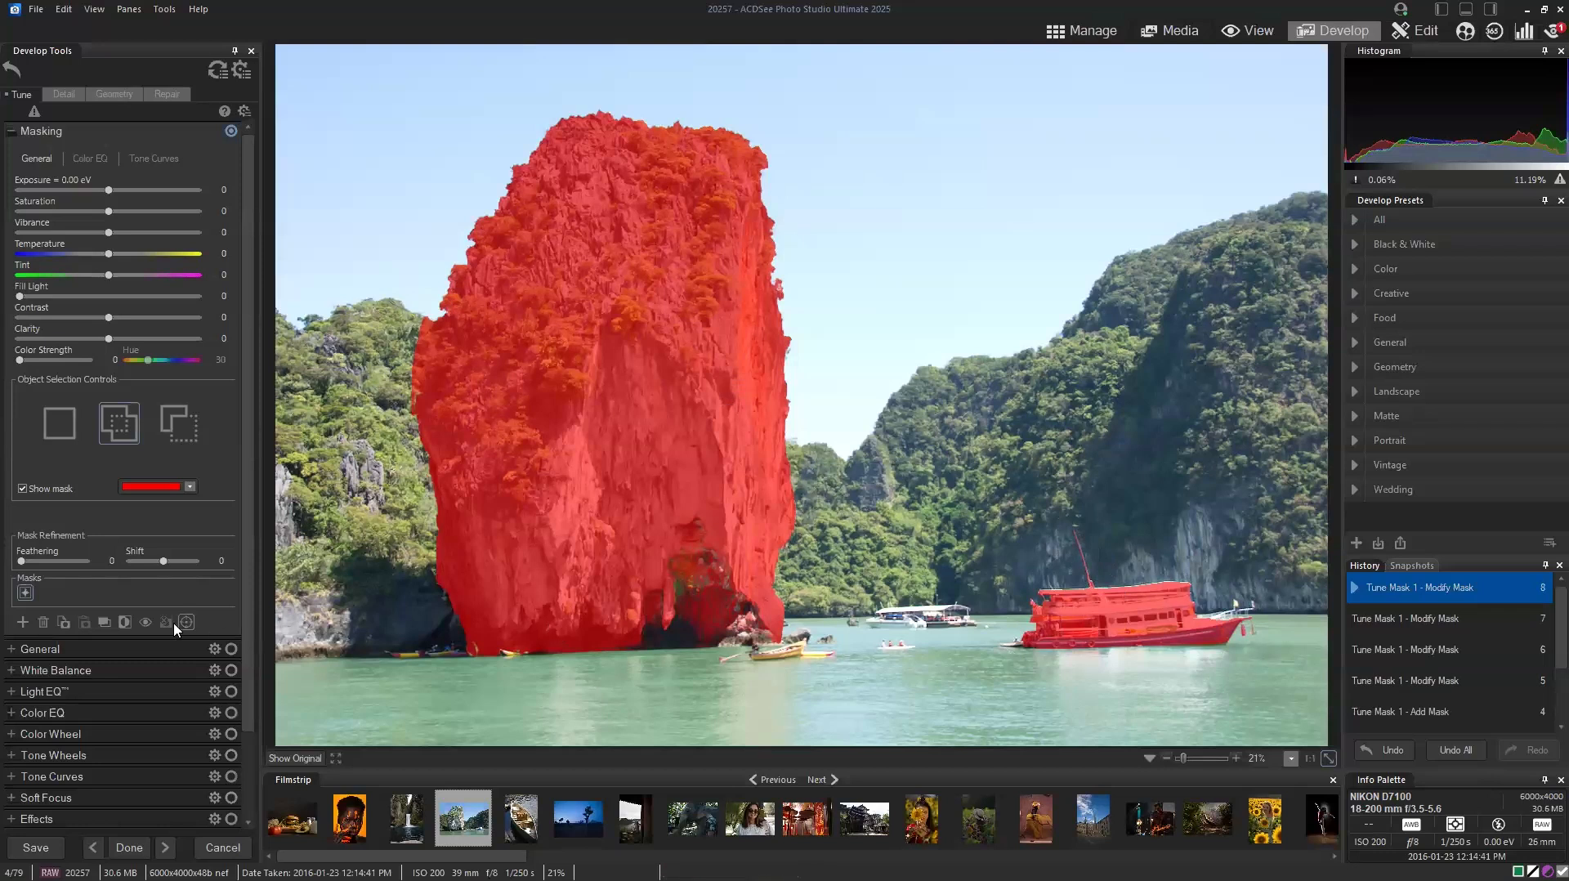
Invert the rock and boat mask, hide its overlay and set the surroundings' Exposure to -155.
{"action": "left_click", "coordinate": [125, 624]}
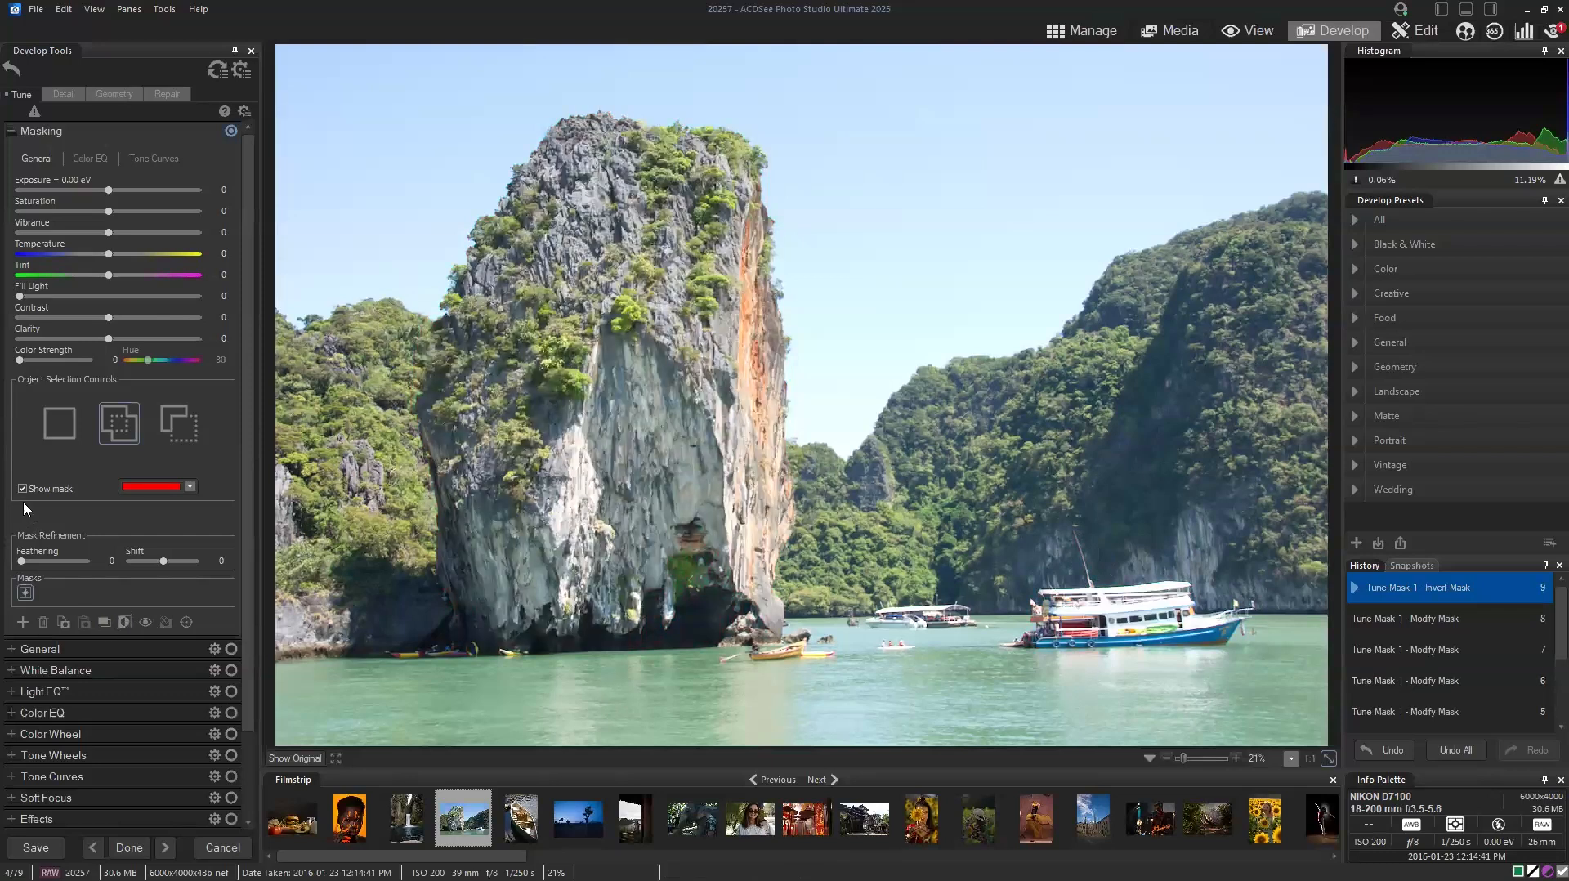
{"action": "left_click", "coordinate": [22, 489]}
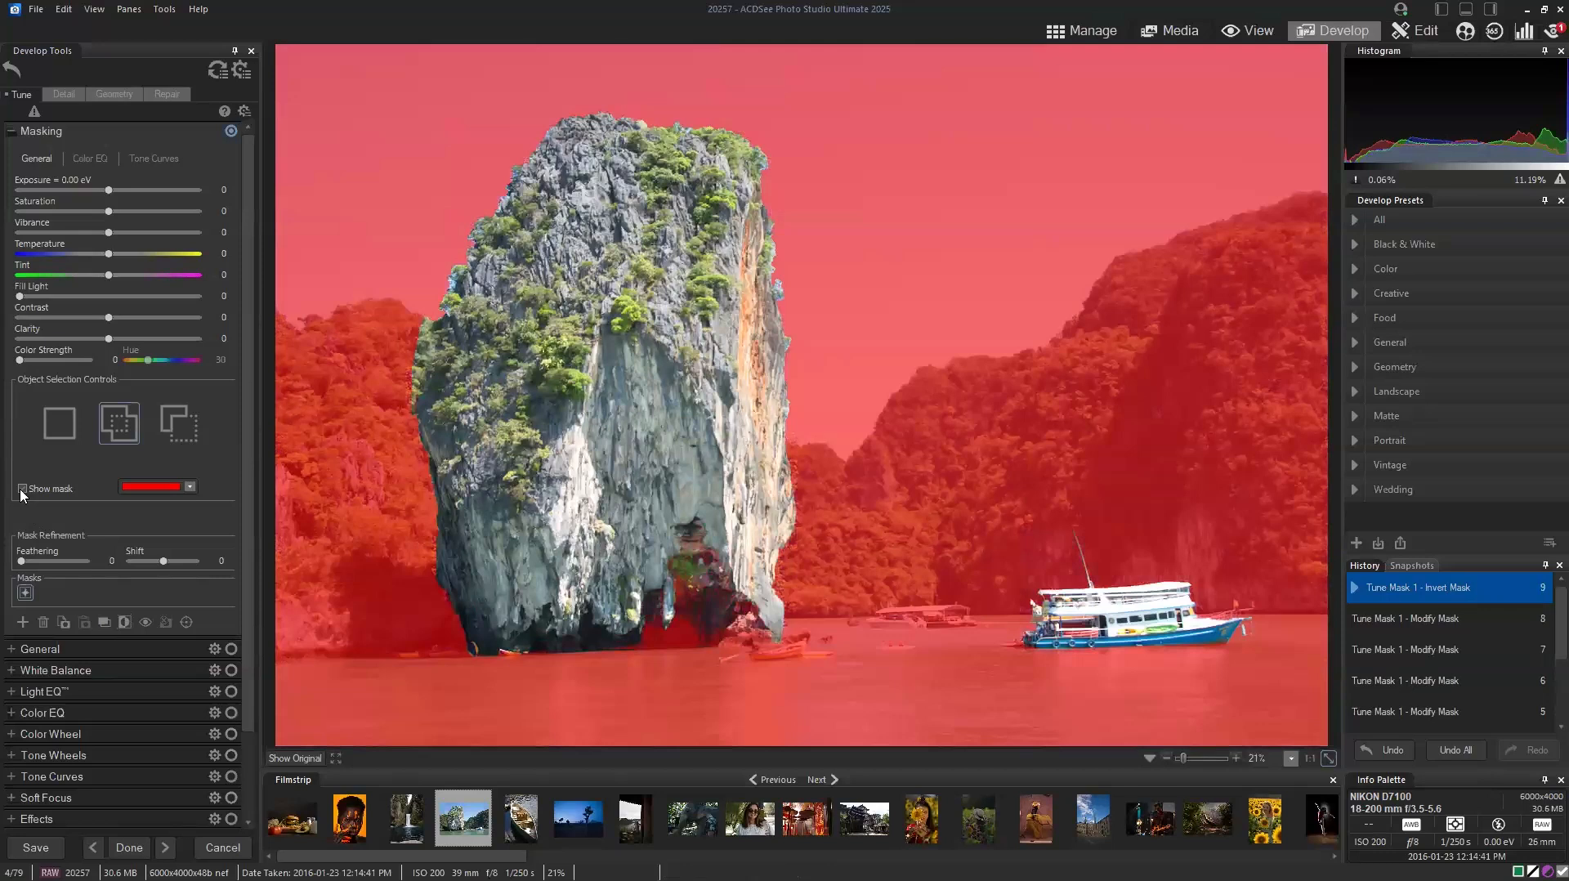
{"action": "left_click", "coordinate": [22, 489]}
{"action": "left_click_drag", "start_coordinate": [112, 189], "coordinate": [74, 191]}
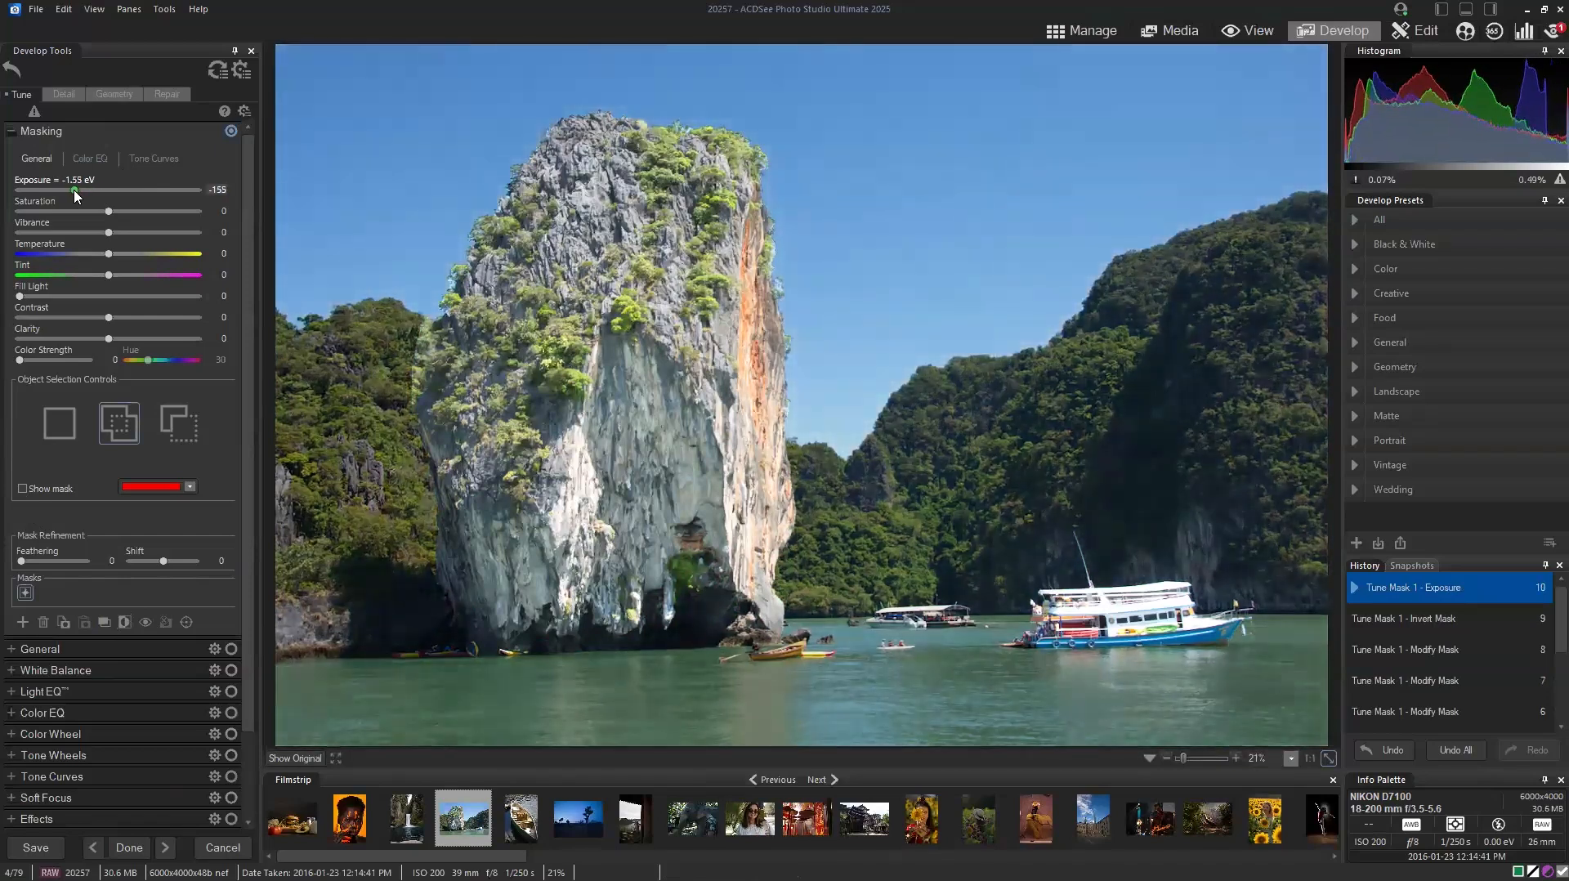
Compare the darkened rock scene with the original photo and reset its develop settings to defaults.
{"action": "left_click", "coordinate": [301, 758]}
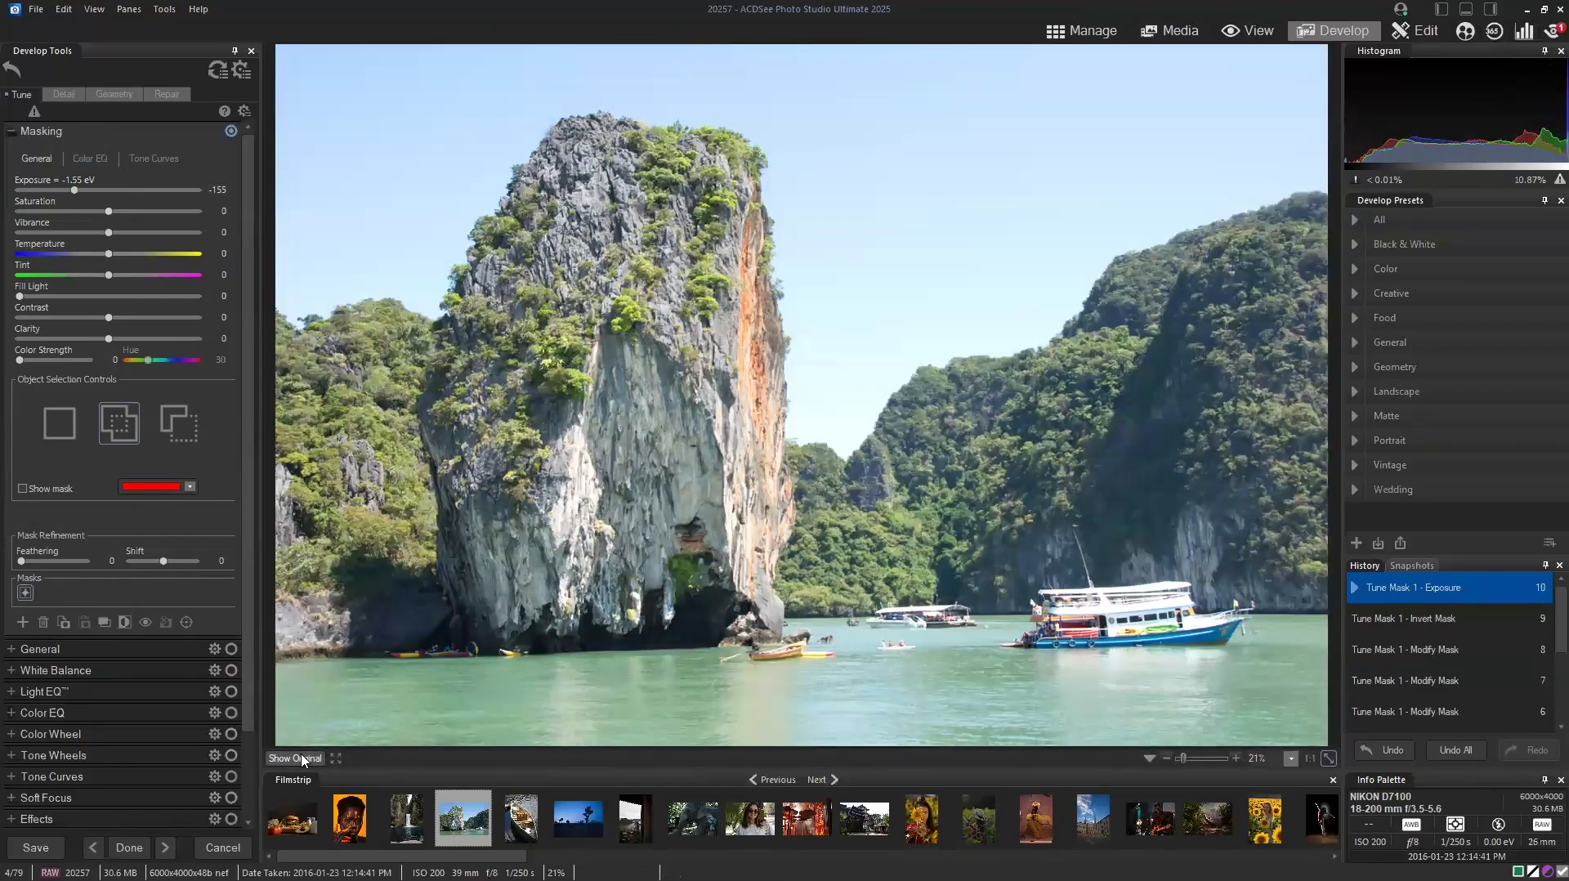
{"action": "left_click_drag", "start_coordinate": [300, 758], "coordinate": [301, 758]}
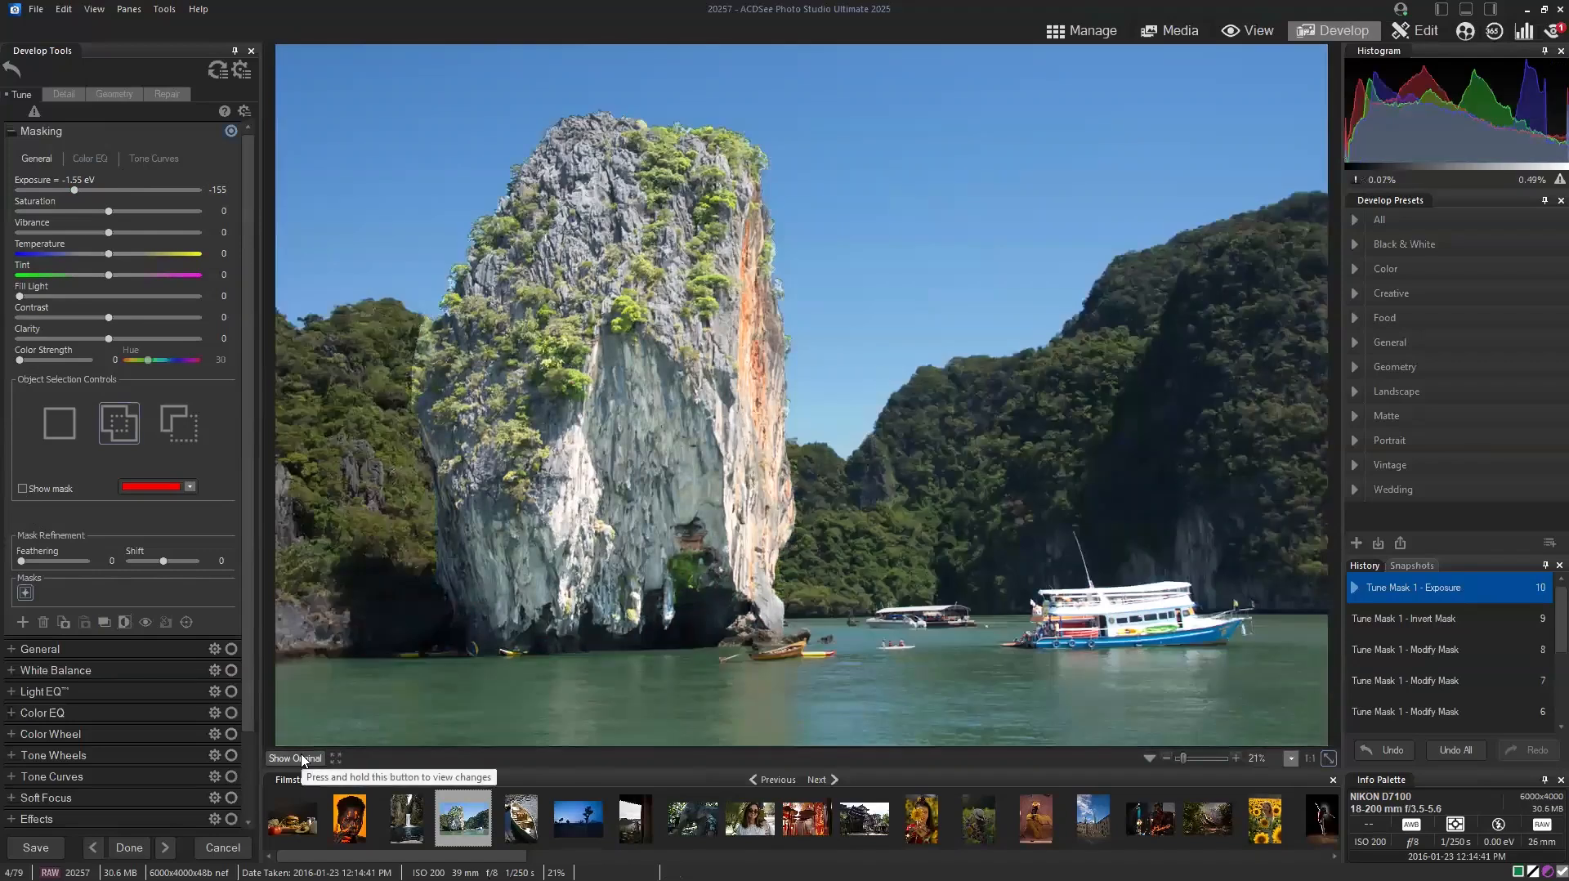
{"action": "left_click", "coordinate": [301, 758]}
{"action": "left_click_drag", "start_coordinate": [302, 758], "coordinate": [302, 758]}
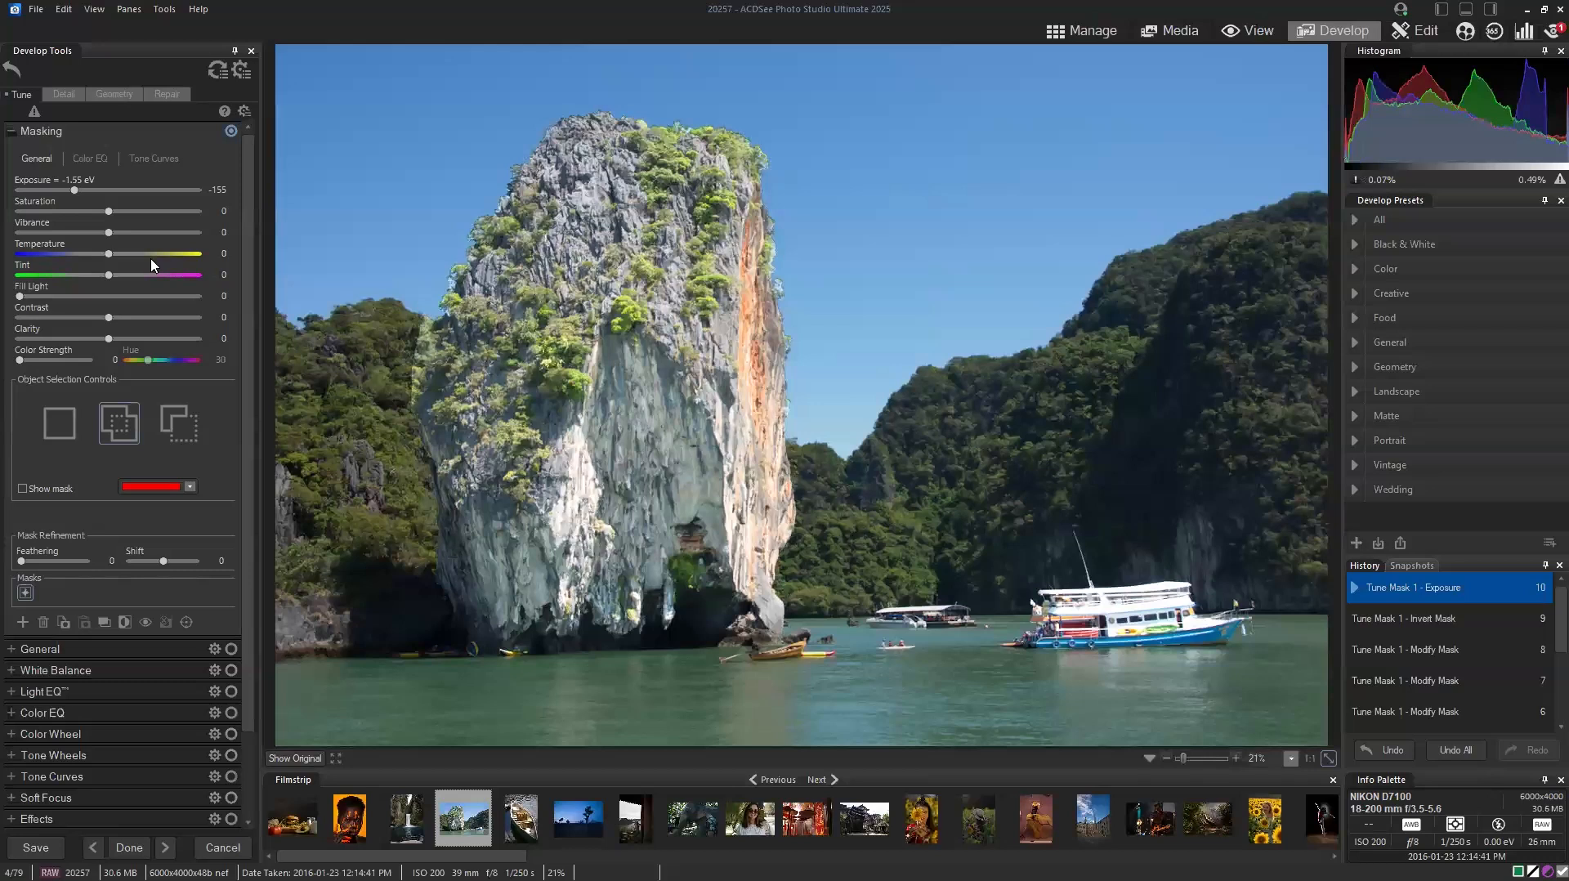
{"action": "left_click", "coordinate": [218, 71]}
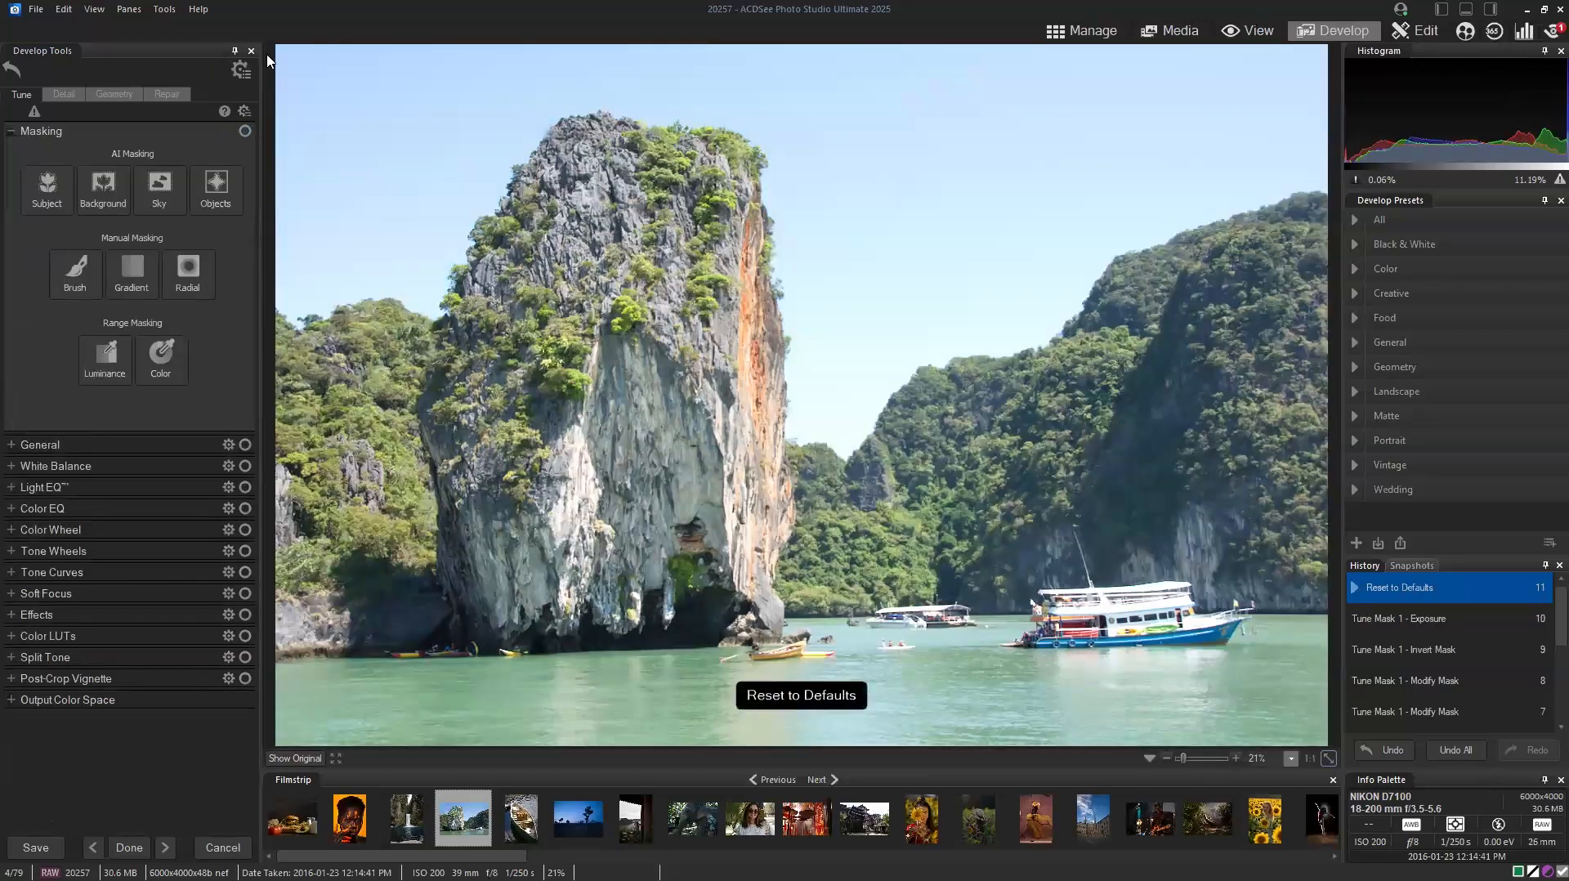
Open the Joshua tree photo 20255 in Develop mode, add a Luminance range mask and hide its overlay.
{"action": "left_click", "coordinate": [1061, 33]}
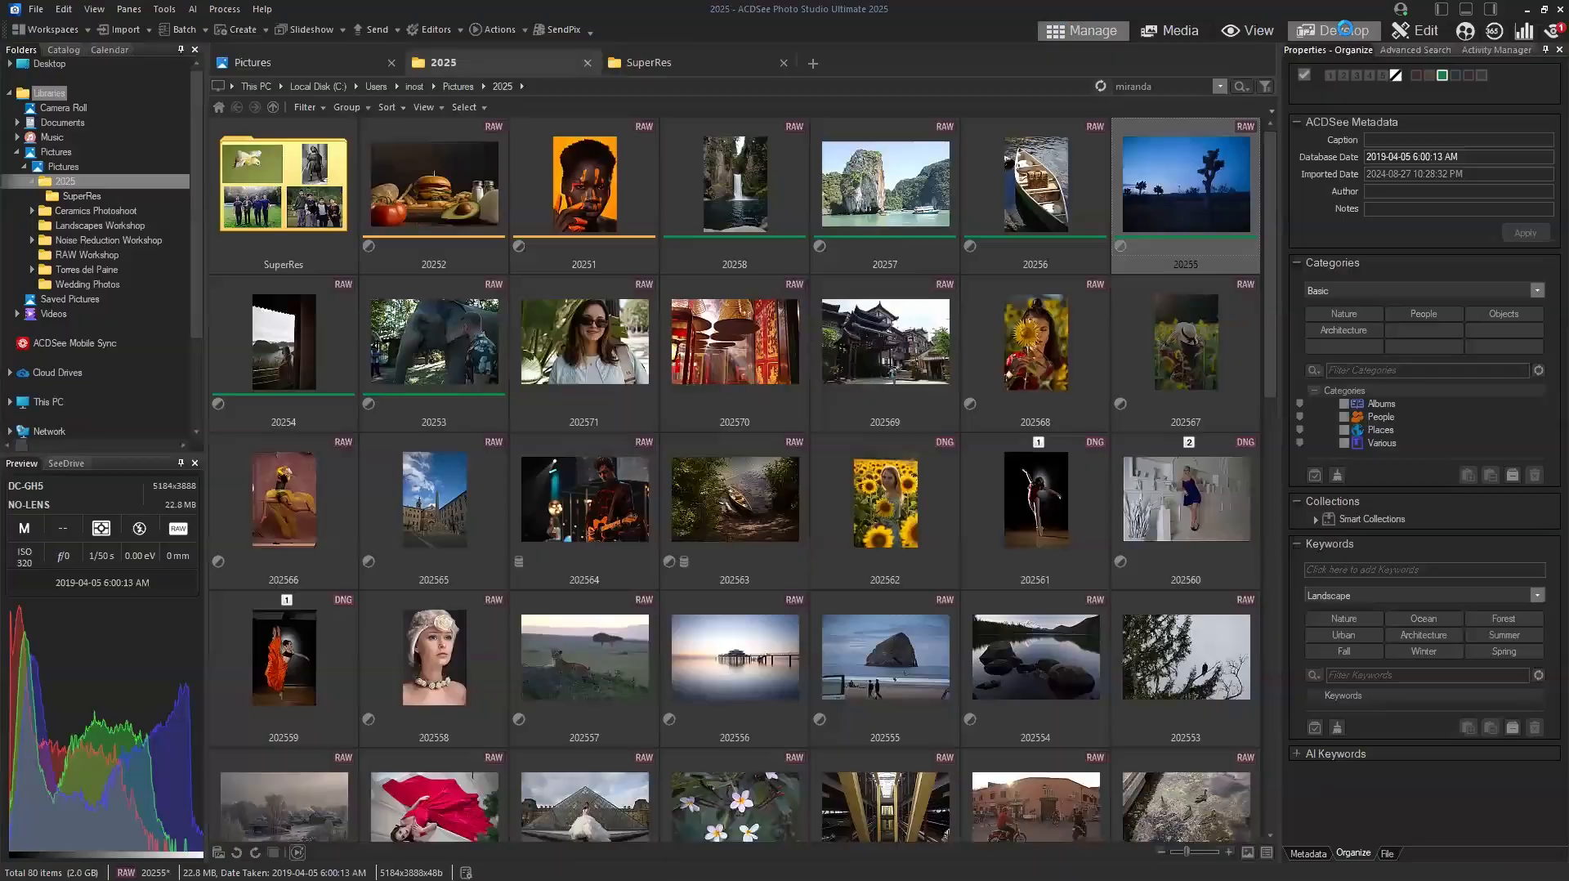
{"action": "left_click", "coordinate": [1344, 31]}
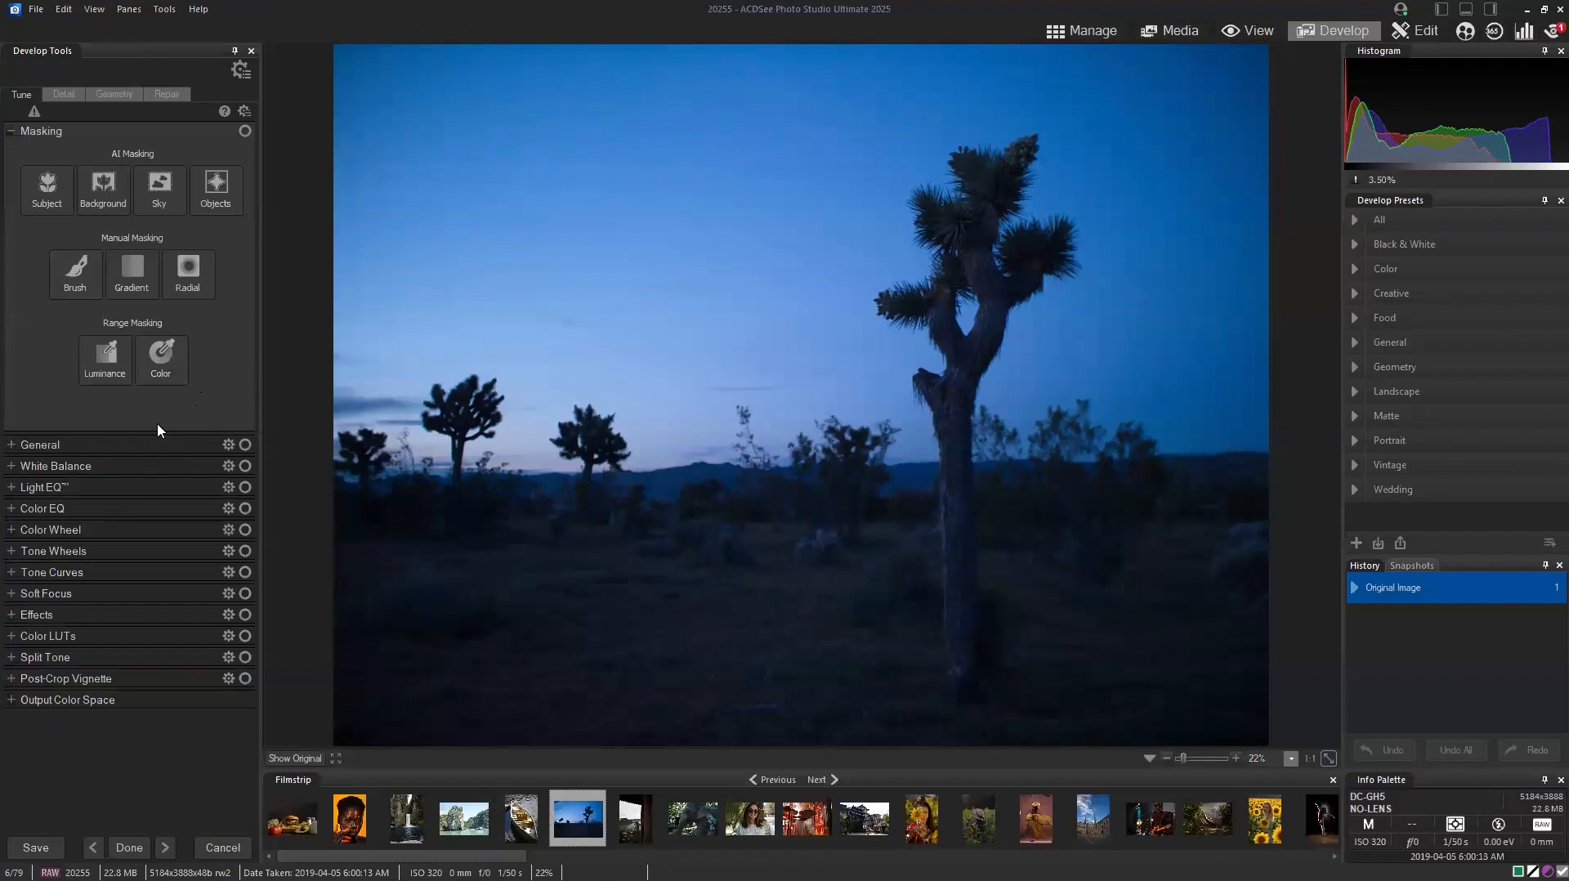
{"action": "left_click", "coordinate": [106, 360]}
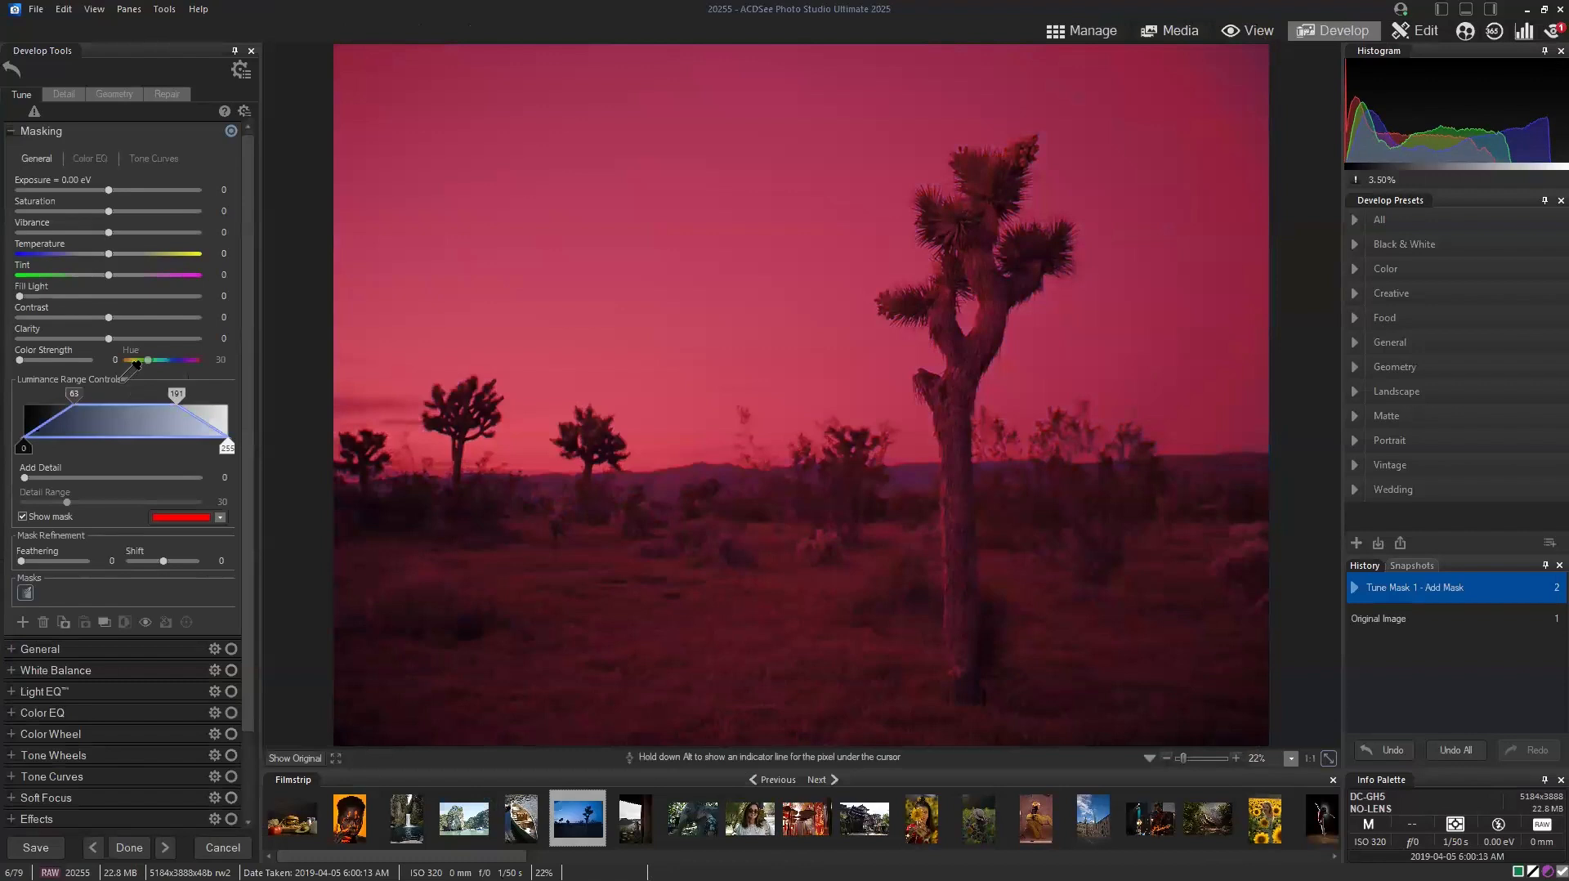
{"action": "left_click", "coordinate": [23, 517]}
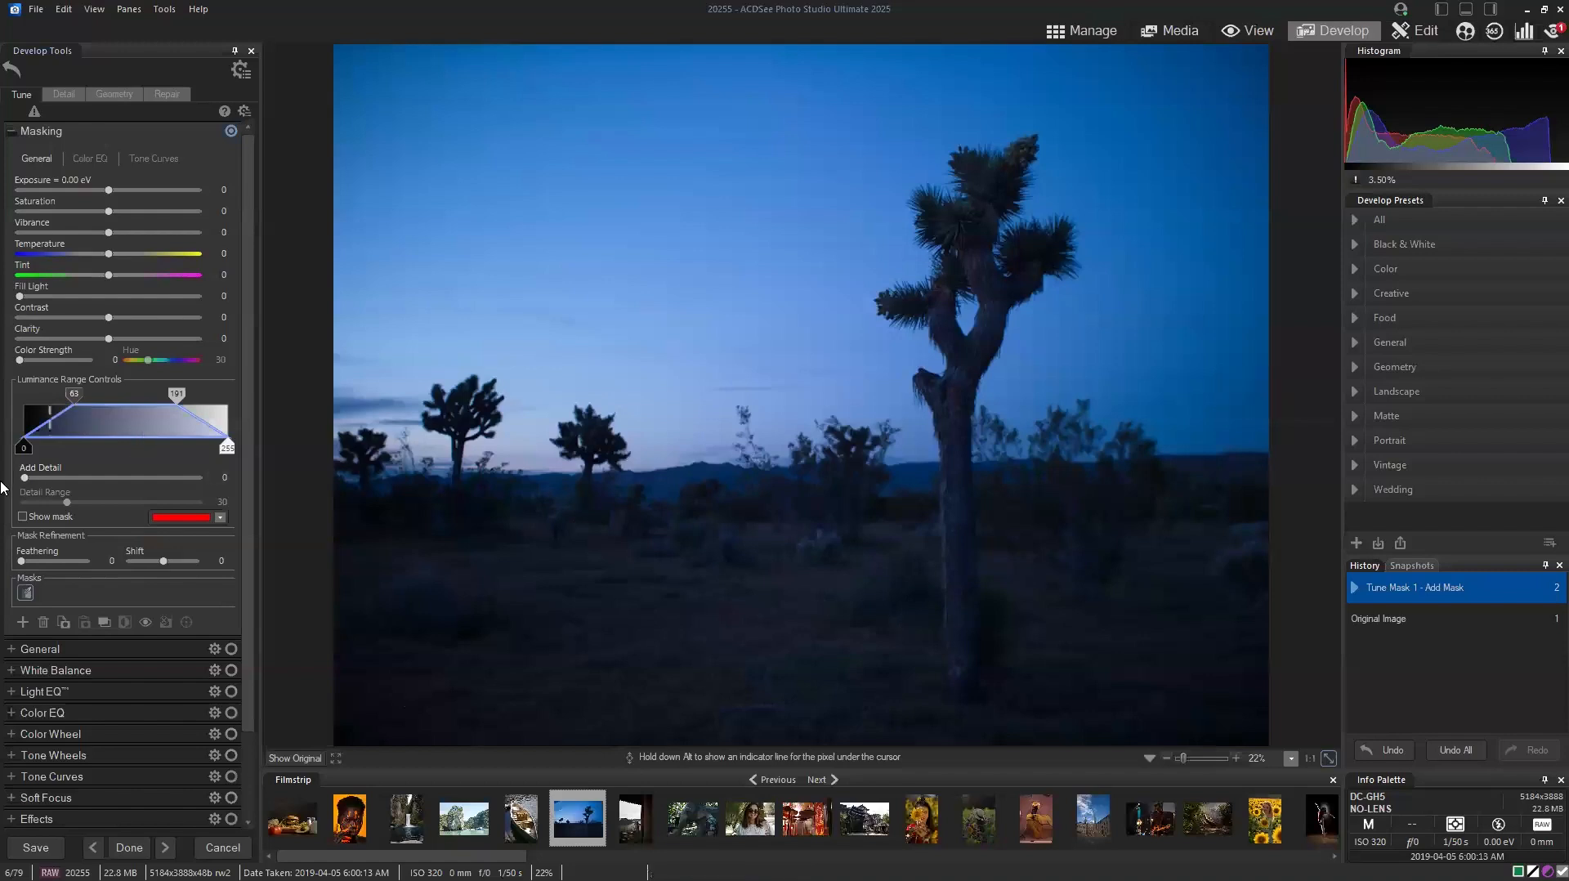
Show the mask overlay and narrow the luminance range to the dark trees and ground, with outer limits 1 and 54 and the peak around 25.
{"action": "left_click", "coordinate": [23, 516]}
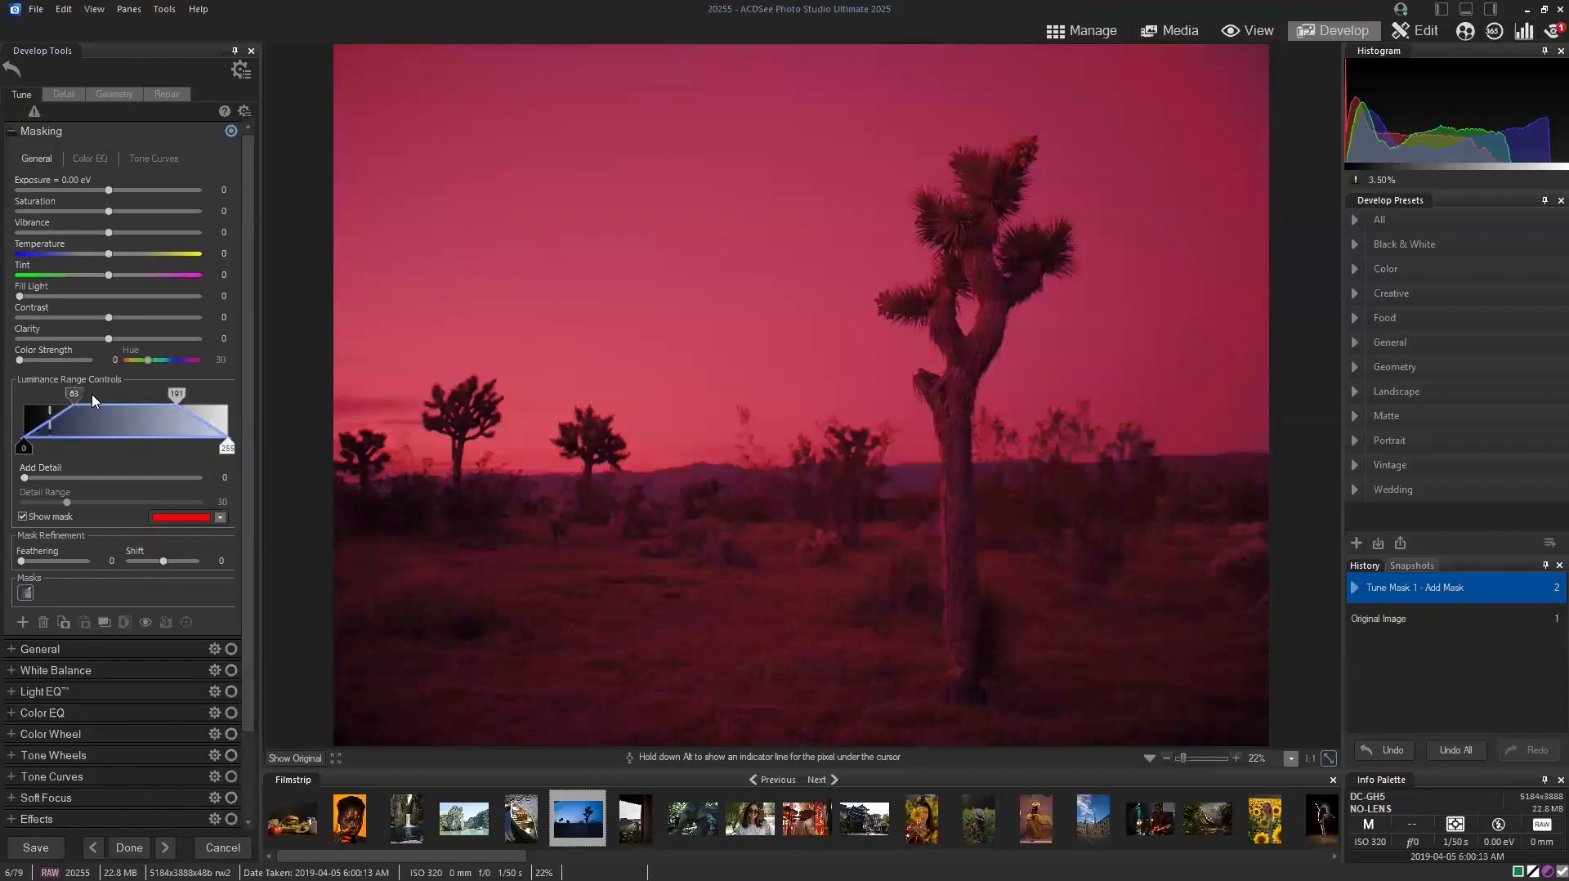
{"action": "left_click_drag", "start_coordinate": [176, 394], "coordinate": [58, 394]}
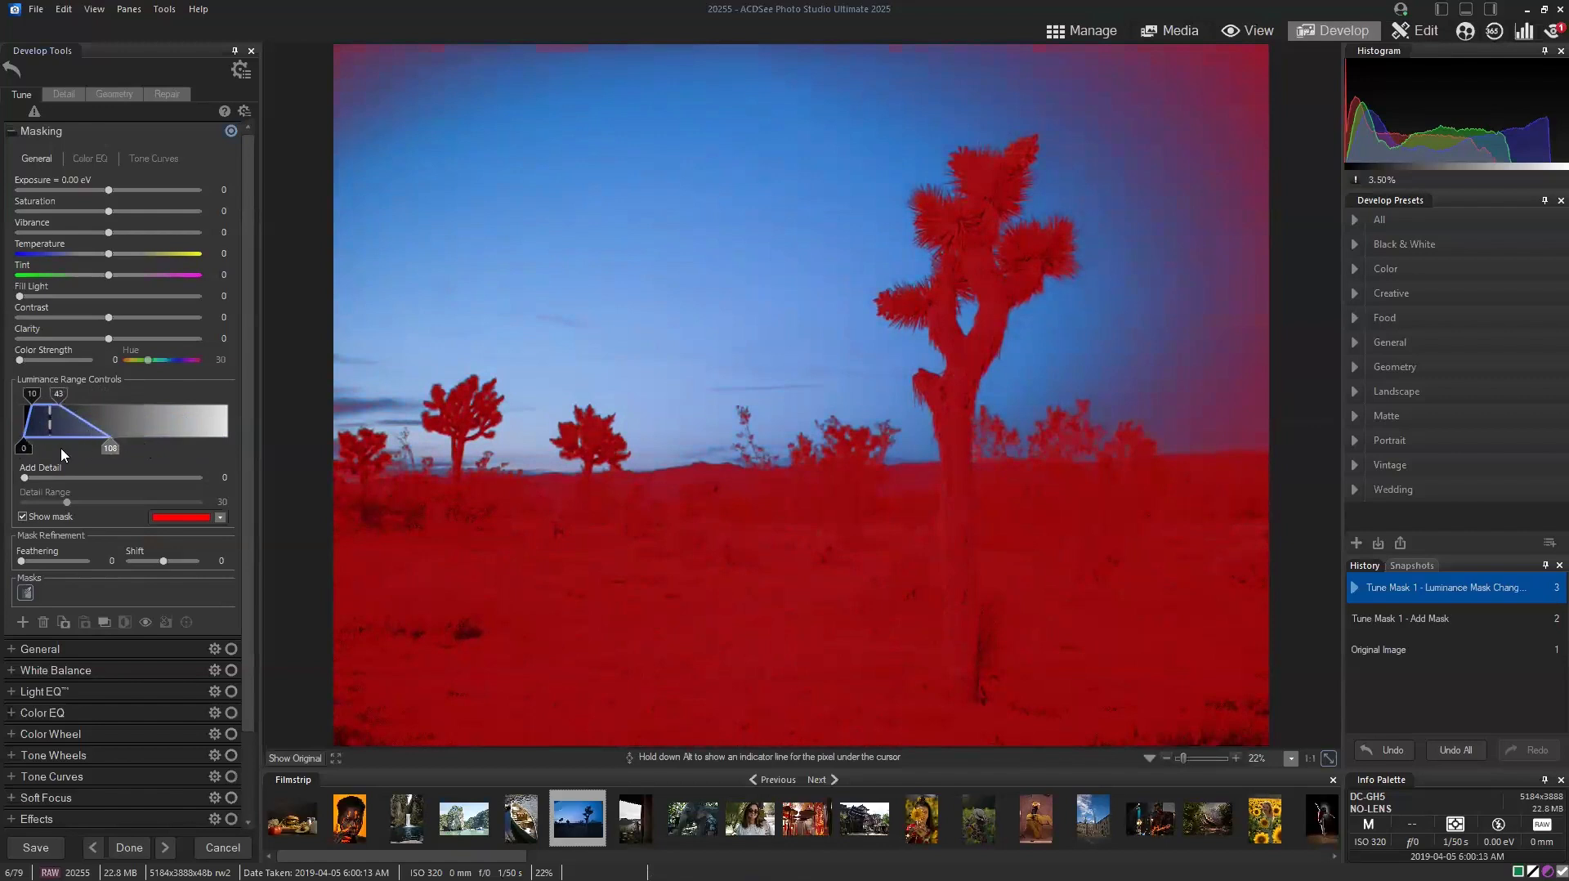
{"action": "left_click_drag", "start_coordinate": [109, 448], "coordinate": [53, 454]}
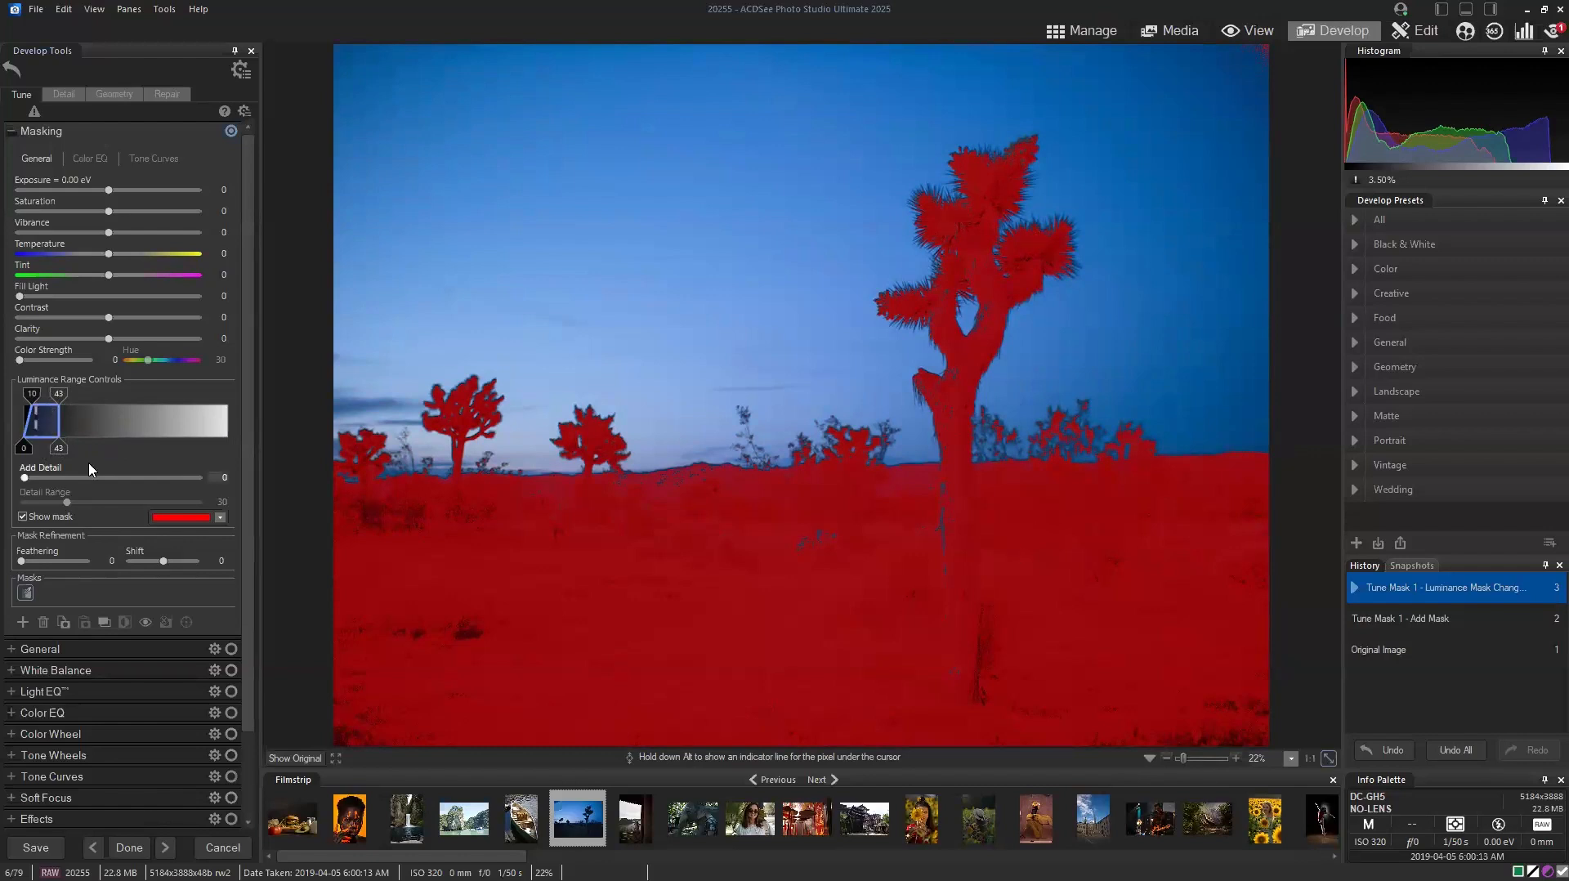
{"action": "left_click_drag", "start_coordinate": [58, 448], "coordinate": [72, 447]}
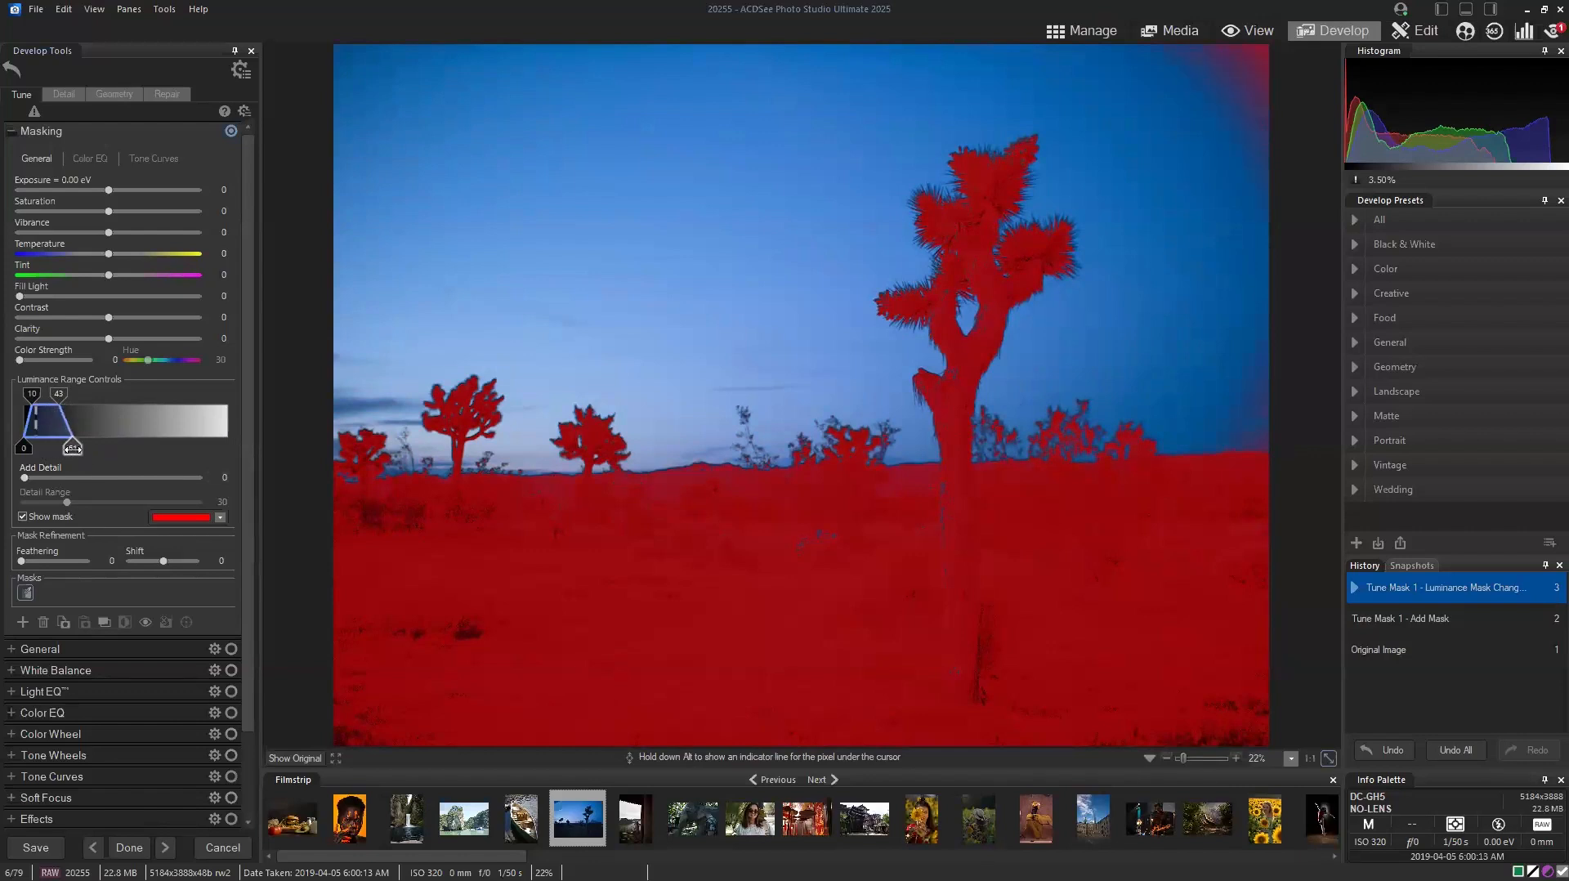
{"action": "left_click_drag", "start_coordinate": [58, 393], "coordinate": [49, 393]}
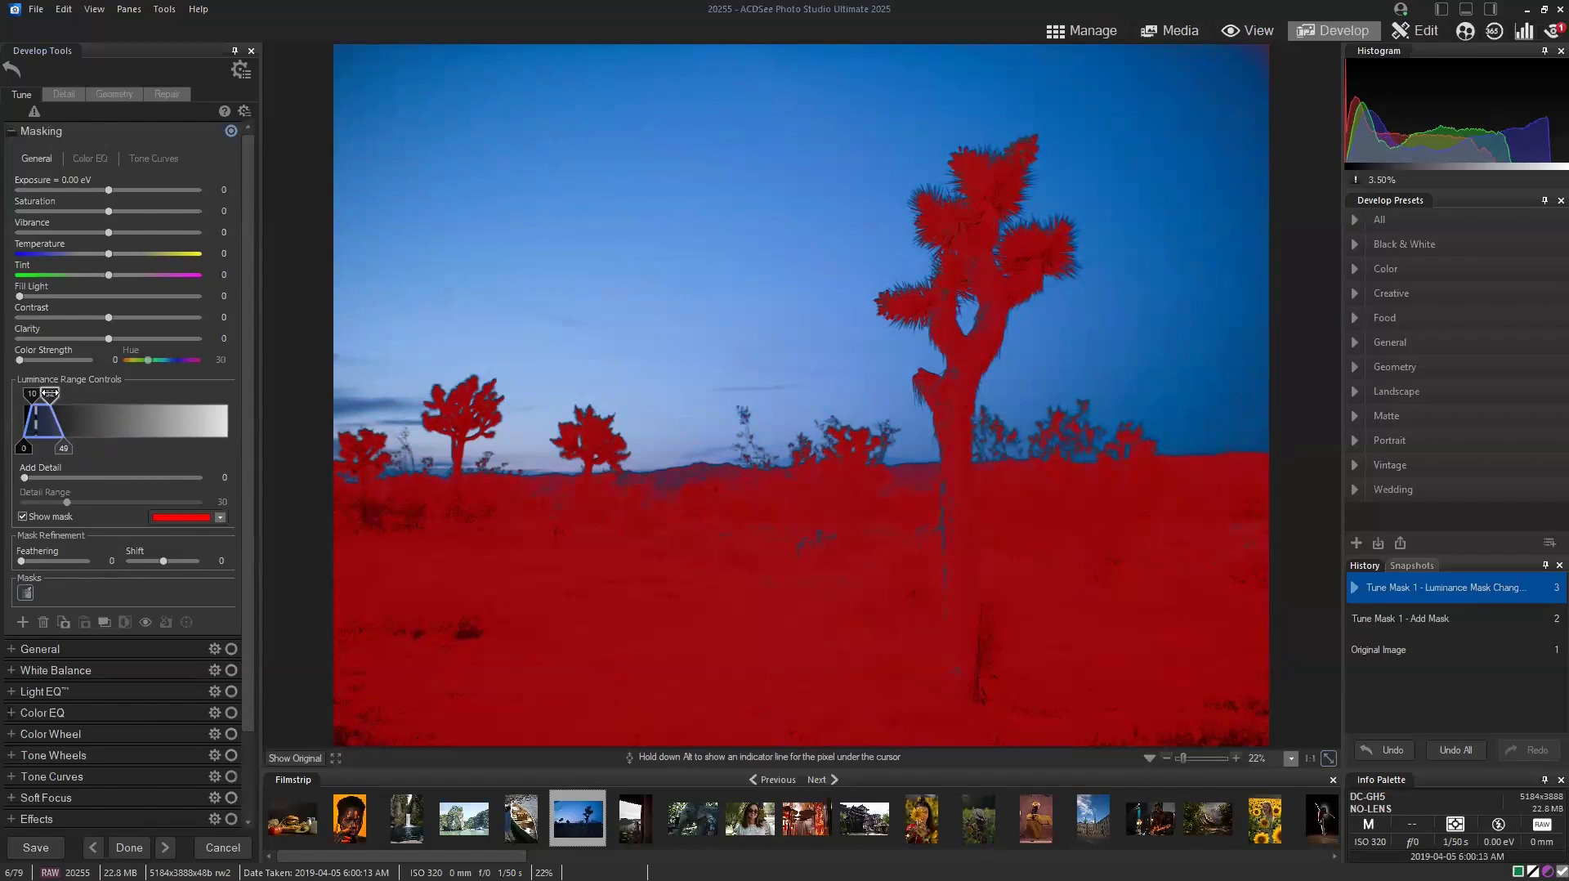
{"action": "left_click_drag", "start_coordinate": [63, 447], "coordinate": [72, 448]}
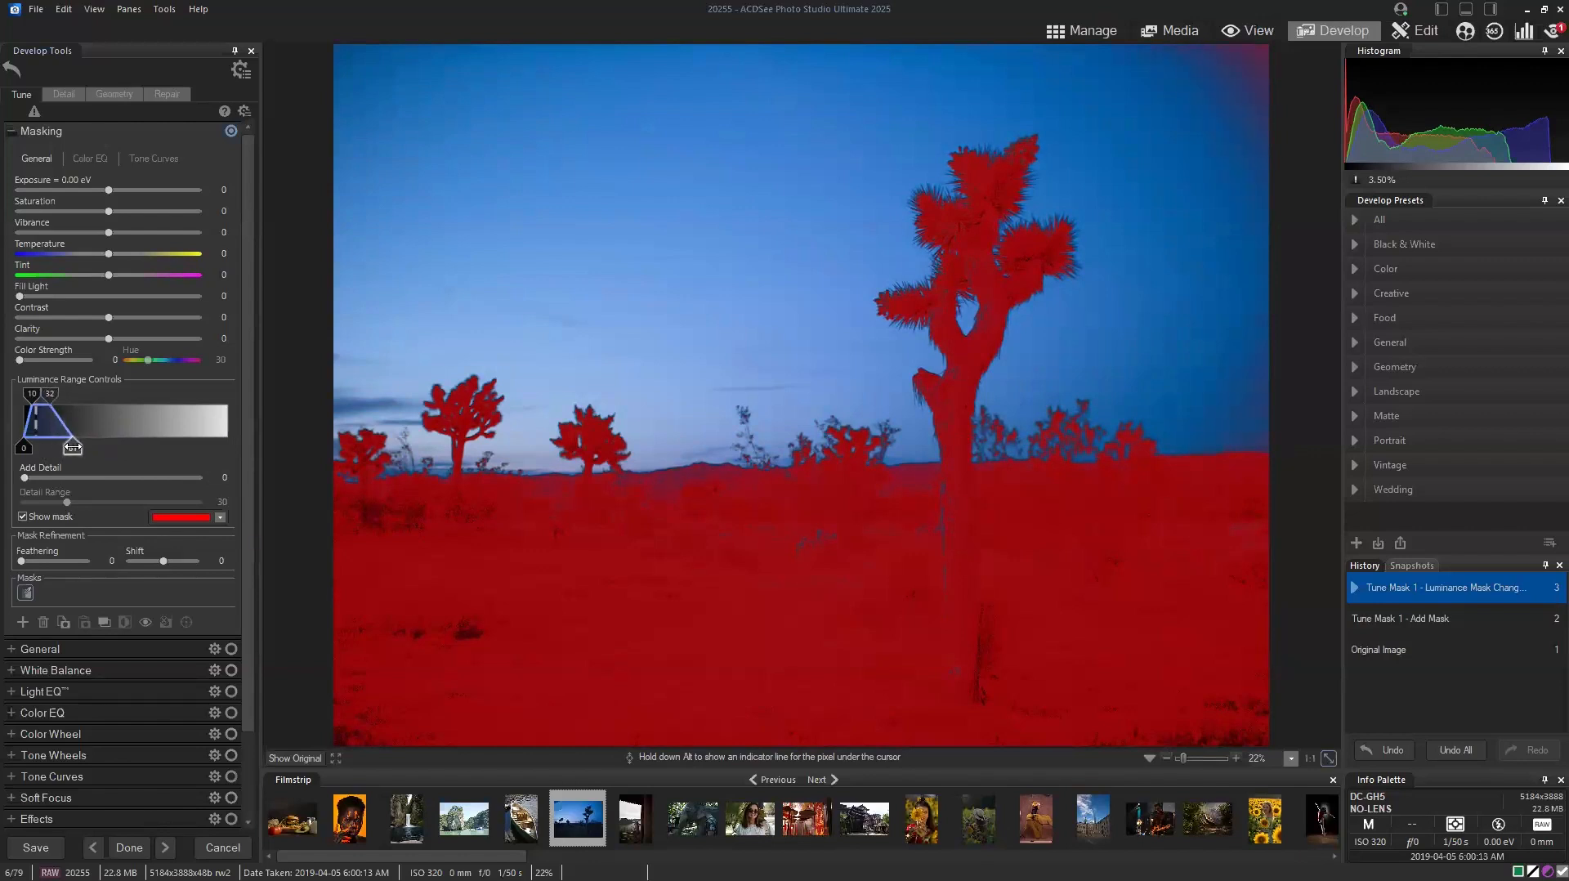
{"action": "left_click_drag", "start_coordinate": [50, 393], "coordinate": [22, 394]}
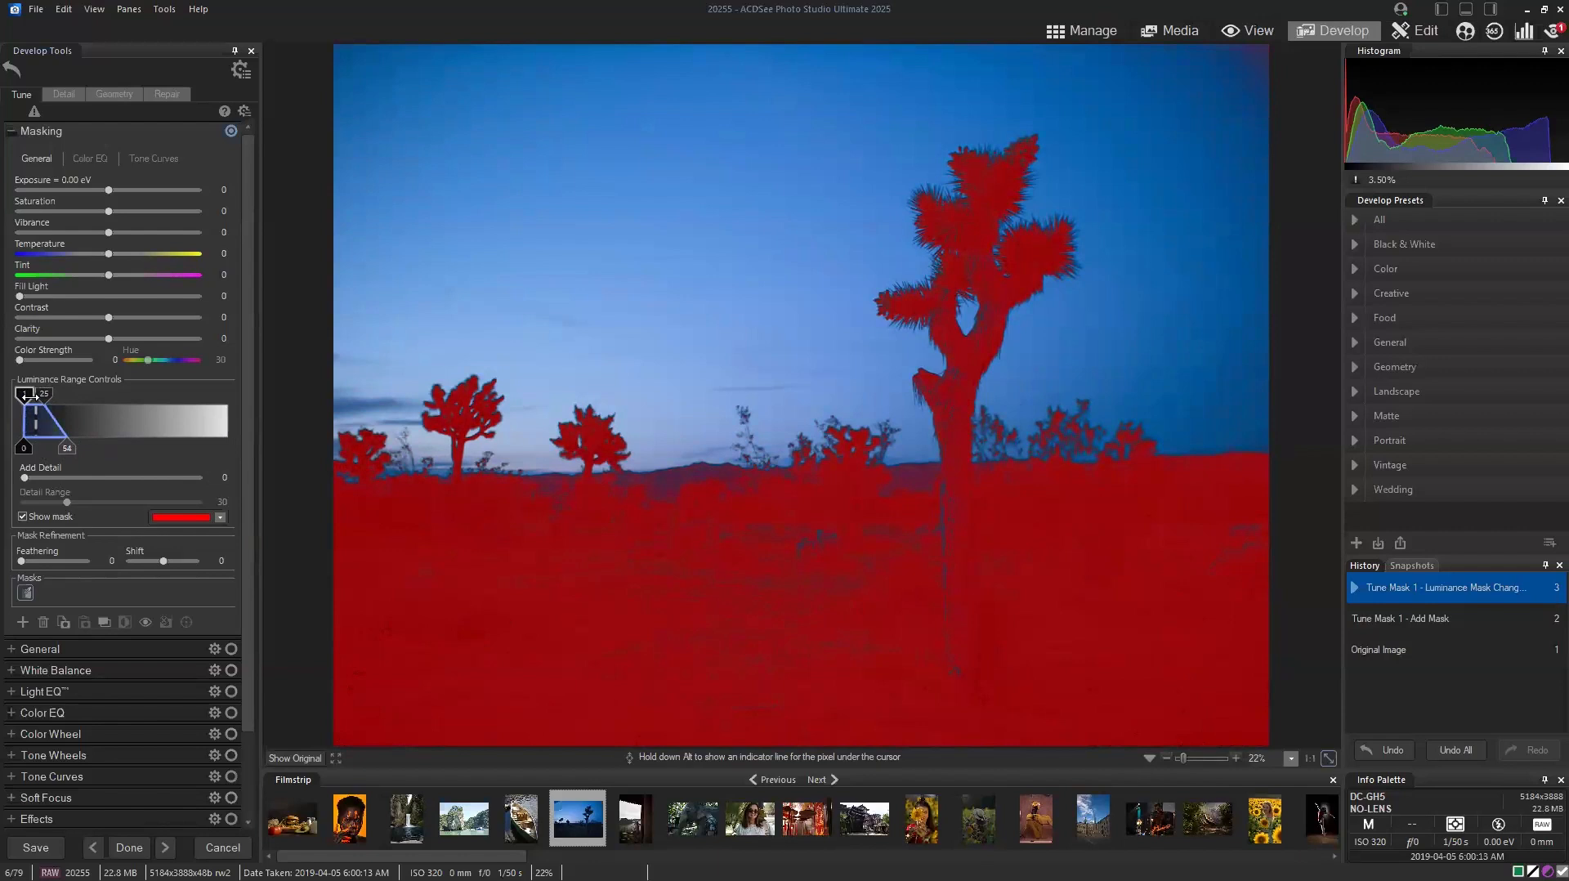
{"action": "left_click_drag", "start_coordinate": [26, 394], "coordinate": [35, 394]}
{"action": "left_click_drag", "start_coordinate": [23, 447], "coordinate": [39, 395]}
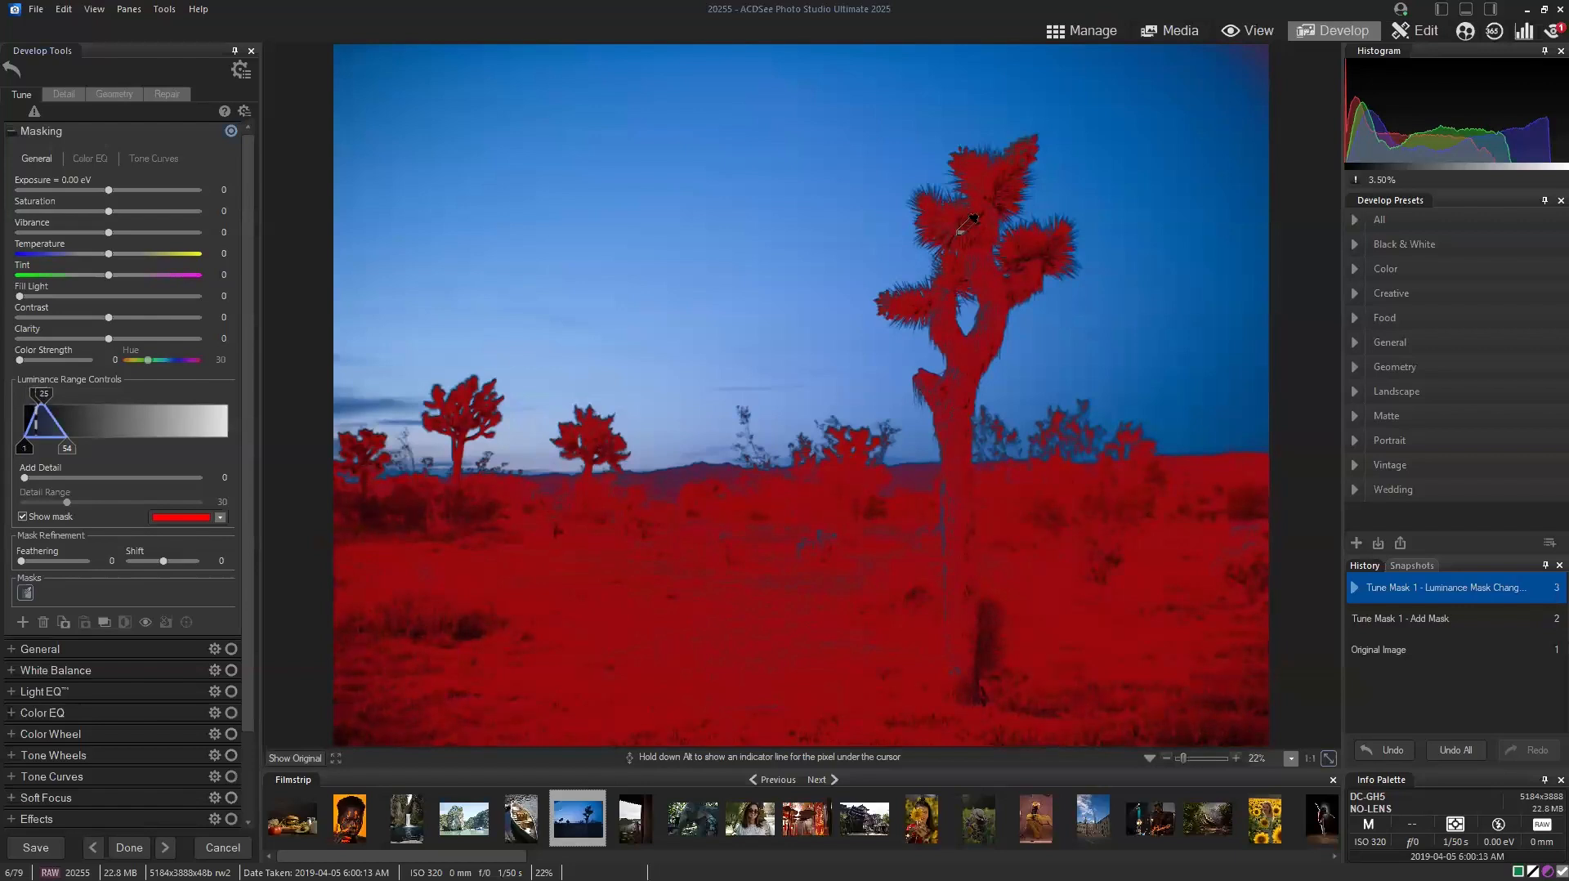
Hide the mask overlay and set the dark areas' Exposure to 53, Saturation to 29 and Clarity to 44.
{"action": "left_click", "coordinate": [24, 516]}
{"action": "left_click", "coordinate": [24, 516]}
{"action": "left_click", "coordinate": [24, 516]}
{"action": "left_click", "coordinate": [24, 516]}
{"action": "left_click", "coordinate": [23, 516]}
{"action": "left_click_drag", "start_coordinate": [109, 191], "coordinate": [136, 217]}
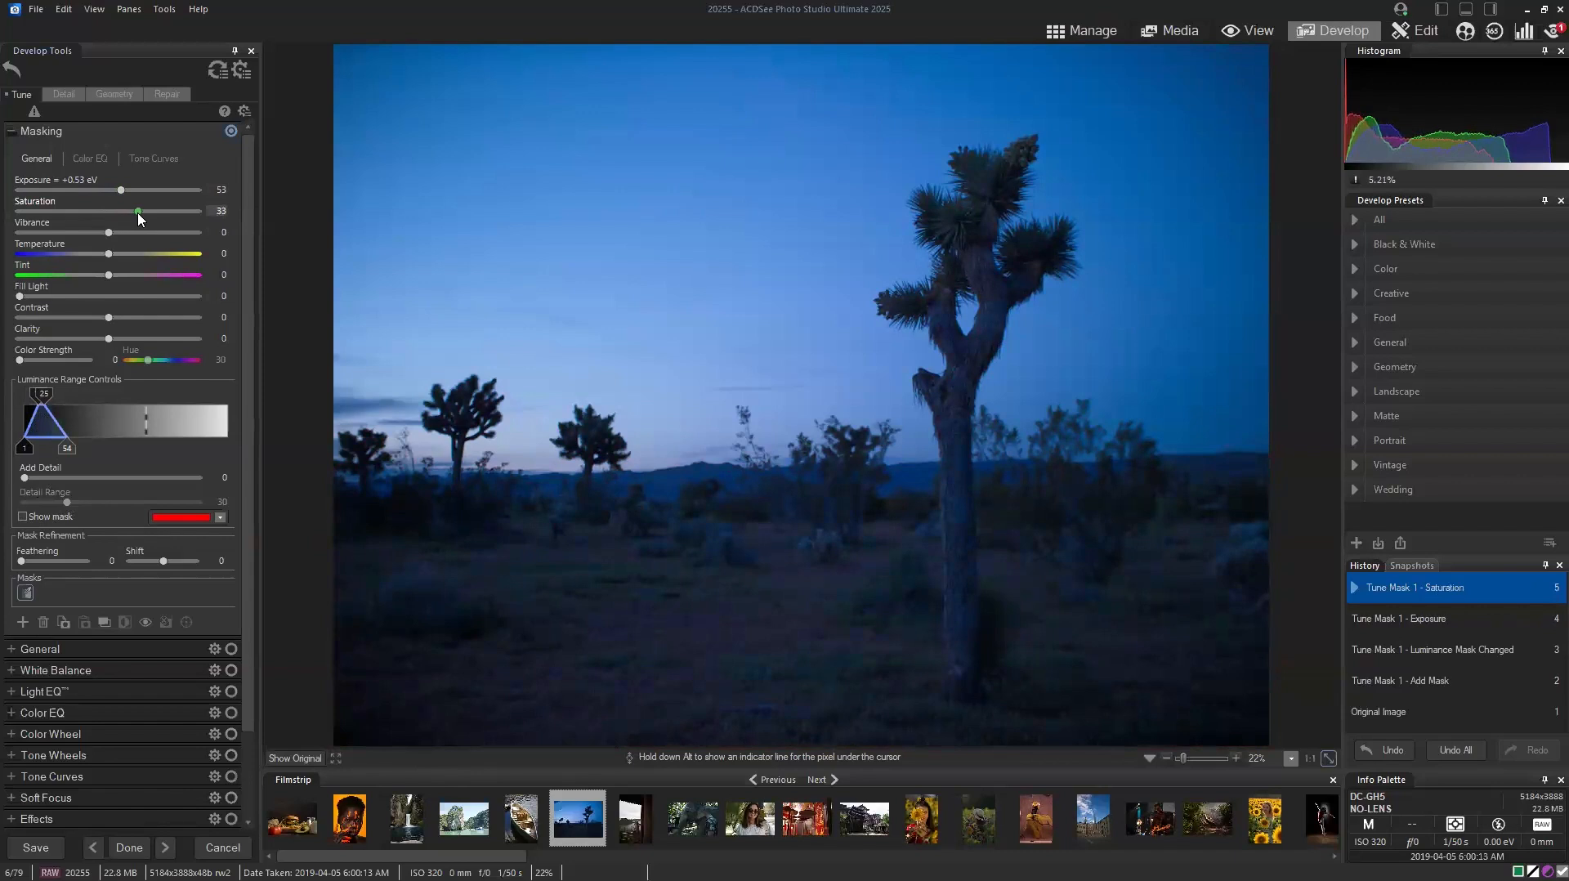
{"action": "left_click_drag", "start_coordinate": [108, 338], "coordinate": [147, 338]}
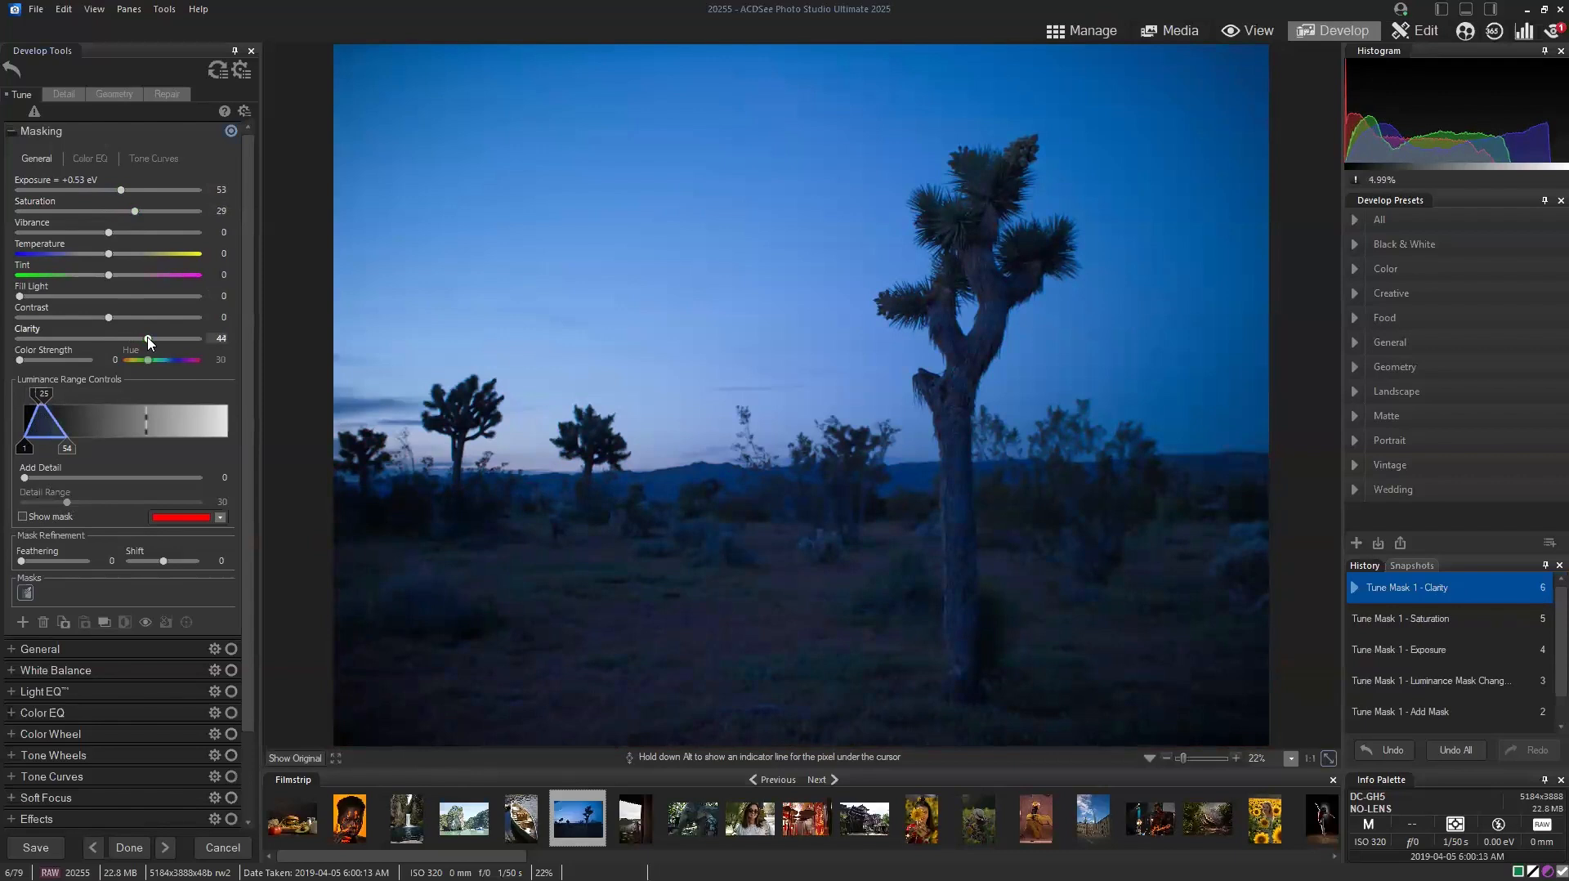
Compare the brightened desert foreground with the original photo.
{"action": "left_click", "coordinate": [299, 759]}
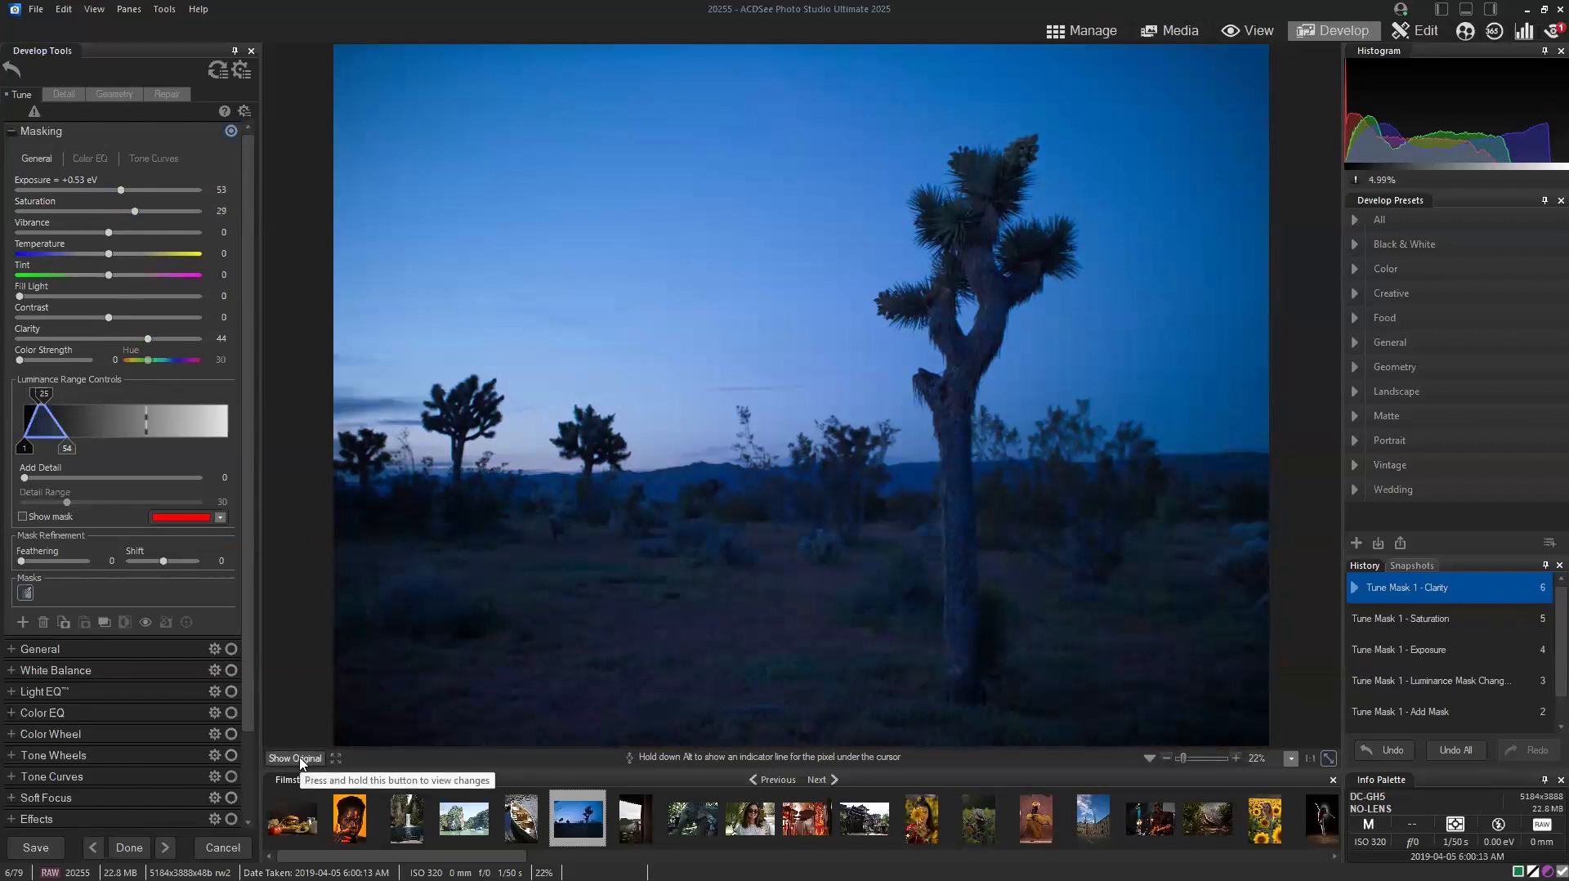
{"action": "left_click", "coordinate": [300, 759]}
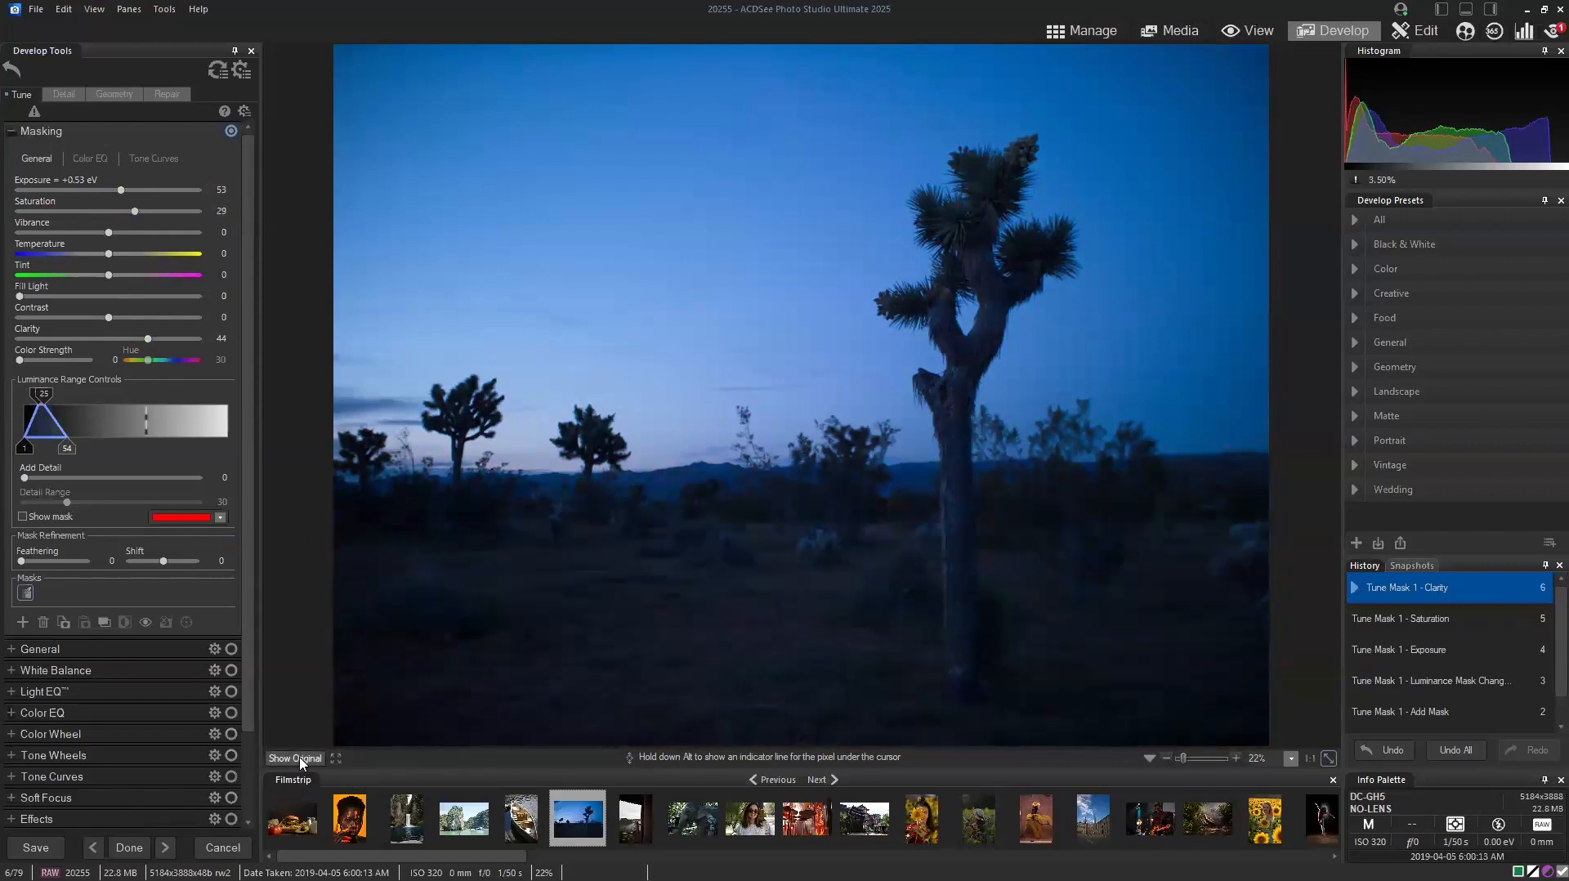
{"action": "left_click", "coordinate": [301, 759]}
Set the luminance mask's Contrast to 8, Clarity to 63 and Exposure to 71.
{"action": "left_click_drag", "start_coordinate": [111, 319], "coordinate": [164, 340]}
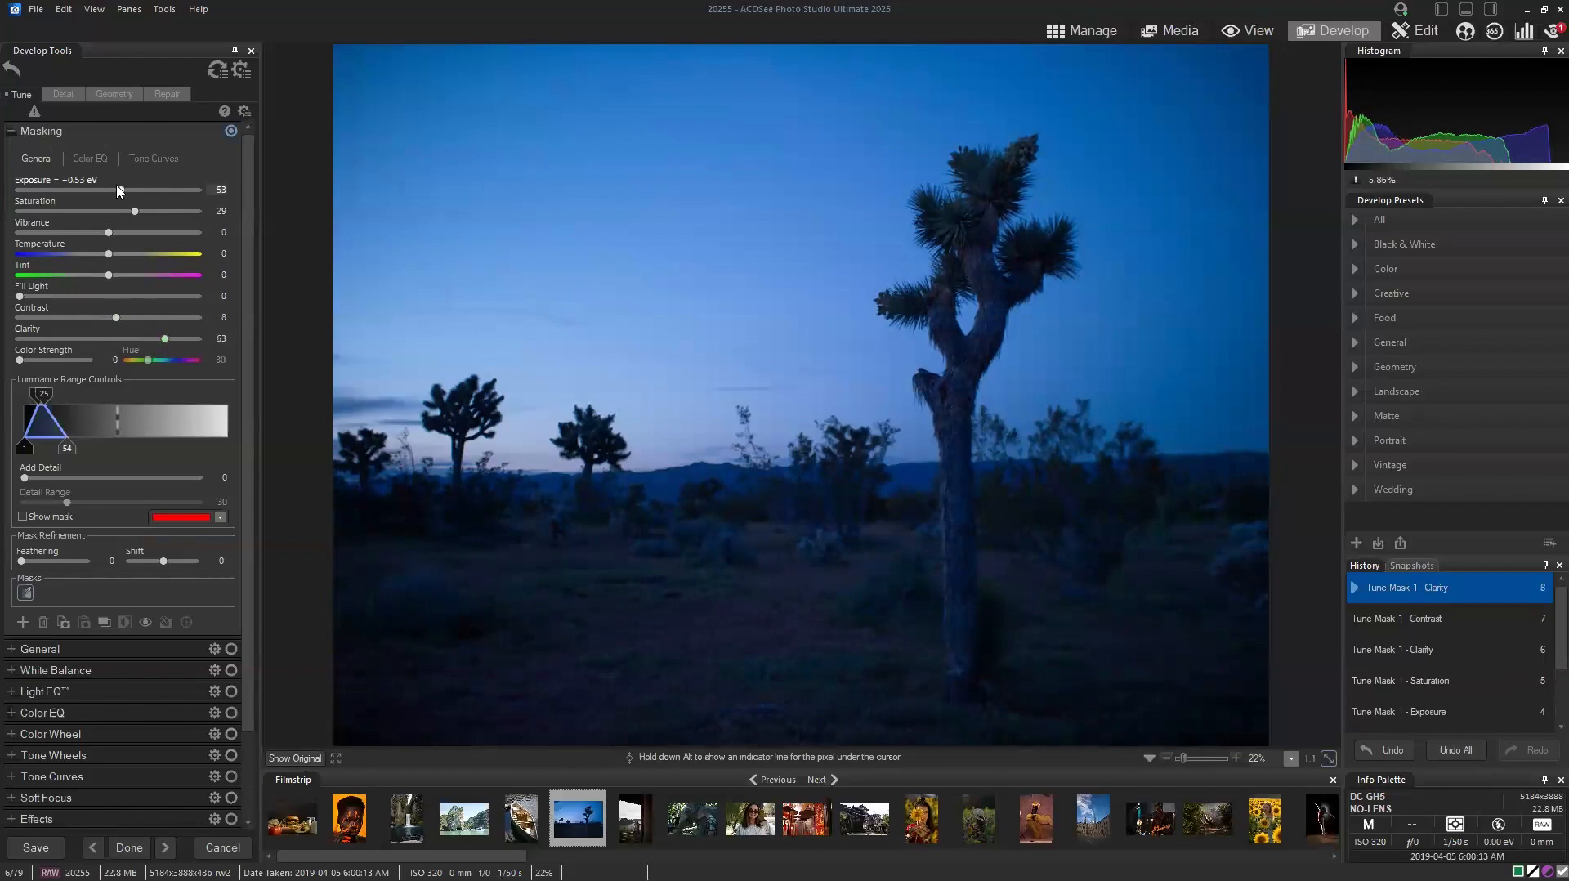
{"action": "left_click_drag", "start_coordinate": [119, 192], "coordinate": [125, 192]}
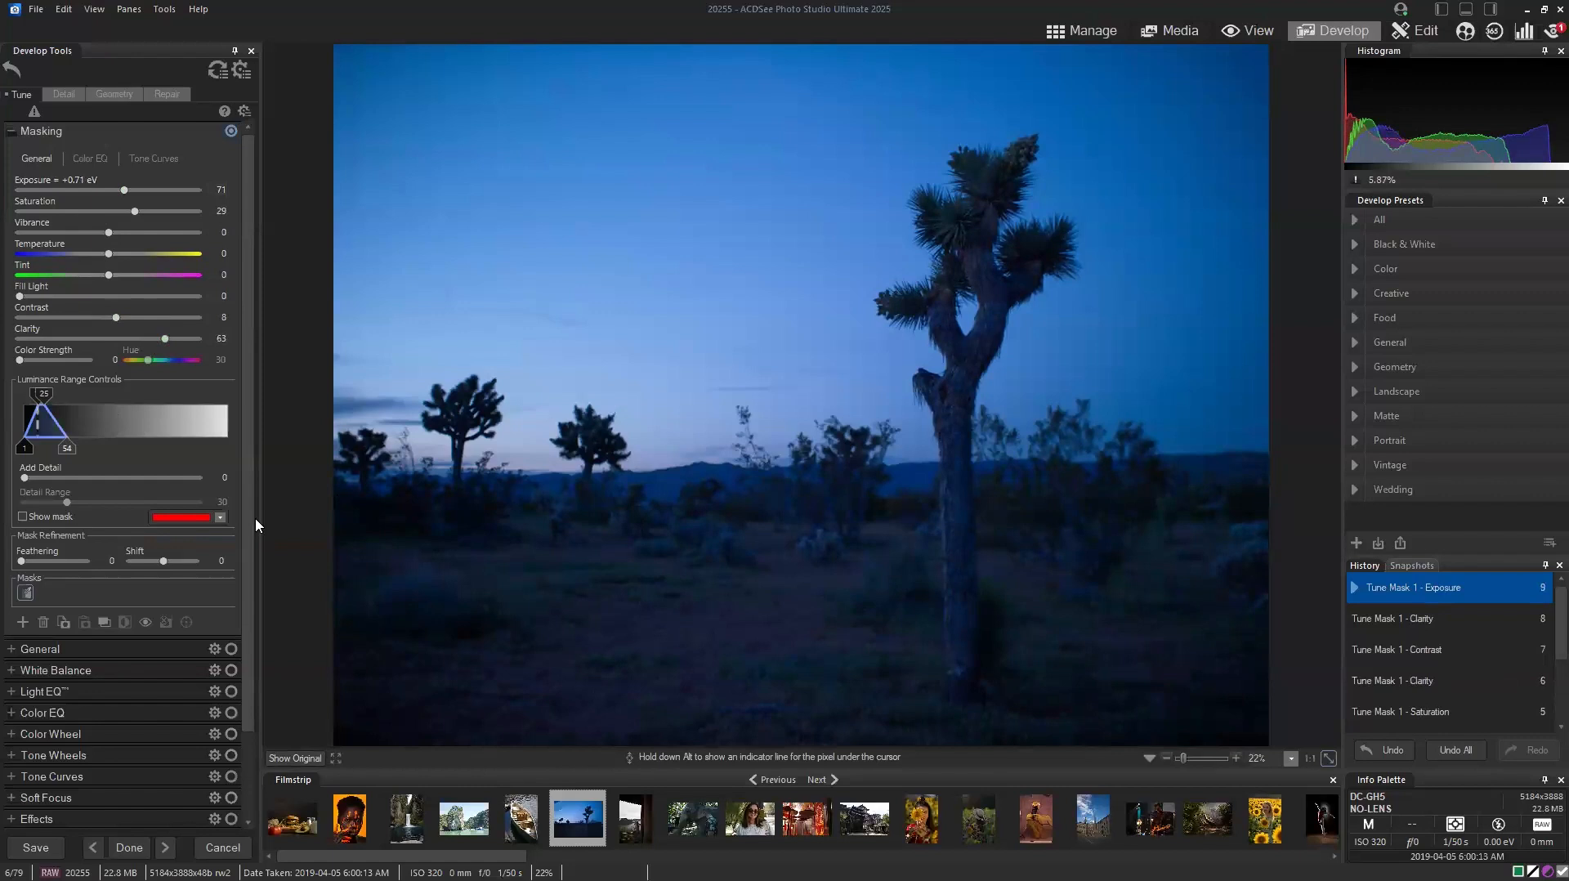
Reset the Joshua tree photo's develop settings to defaults.
{"action": "left_click", "coordinate": [218, 70]}
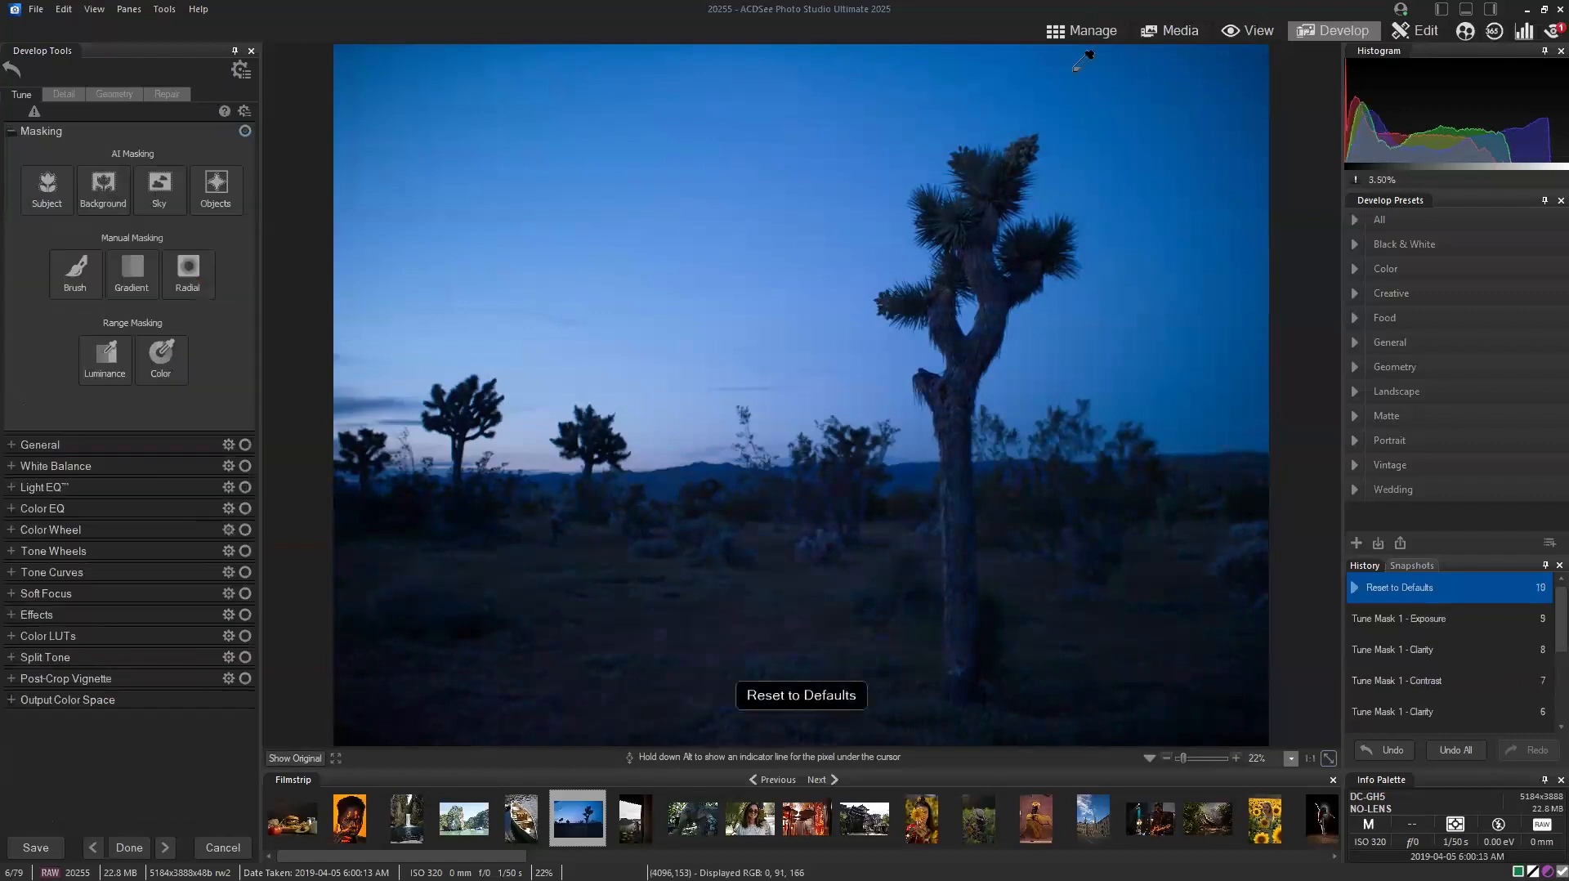
Open photo 20254 of the woman overlooking the bay in Develop mode and add a Luminance range mask.
{"action": "left_click", "coordinate": [1094, 33]}
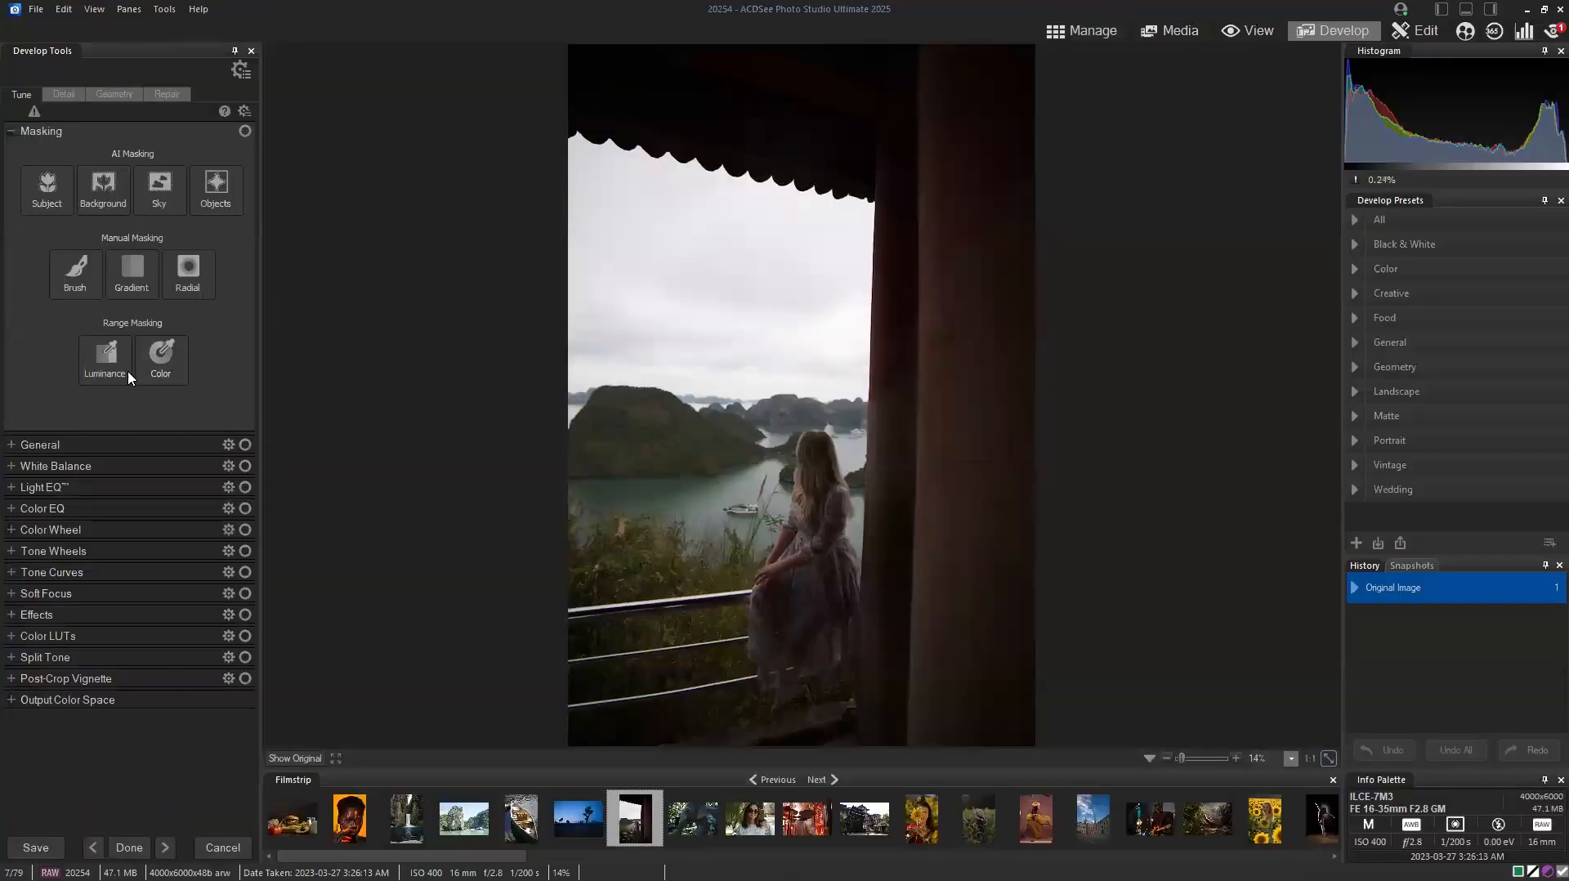
{"action": "left_click", "coordinate": [115, 370]}
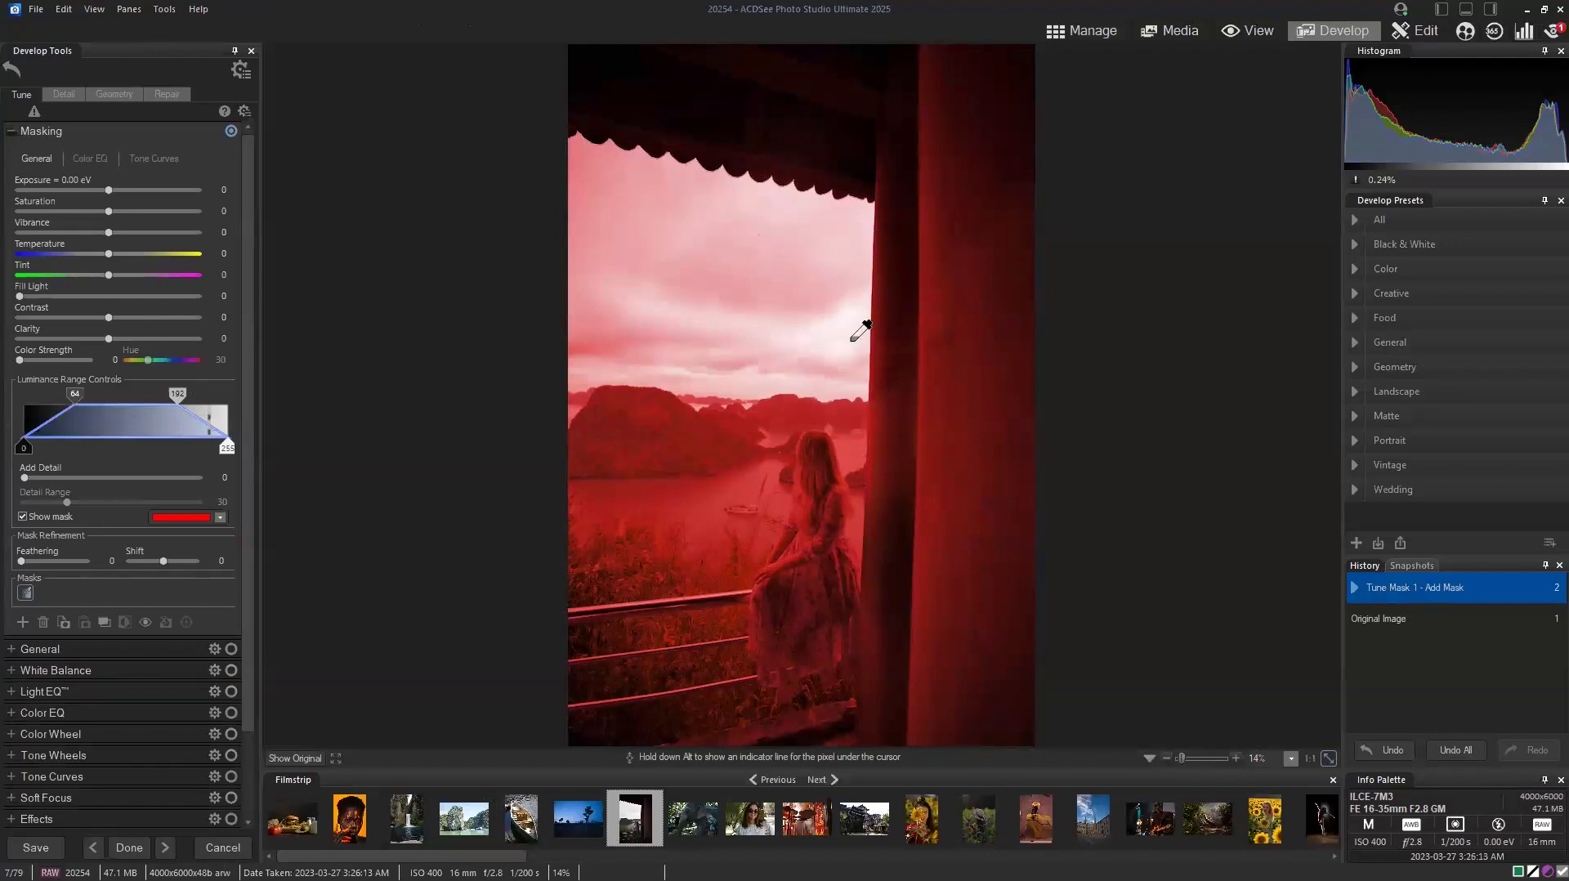
Narrow the luminance range to the bright sky, with the lower outer limit at 174 and the inner limits at 196 and 224.
{"action": "mouse_move", "coordinate": [853, 318]}
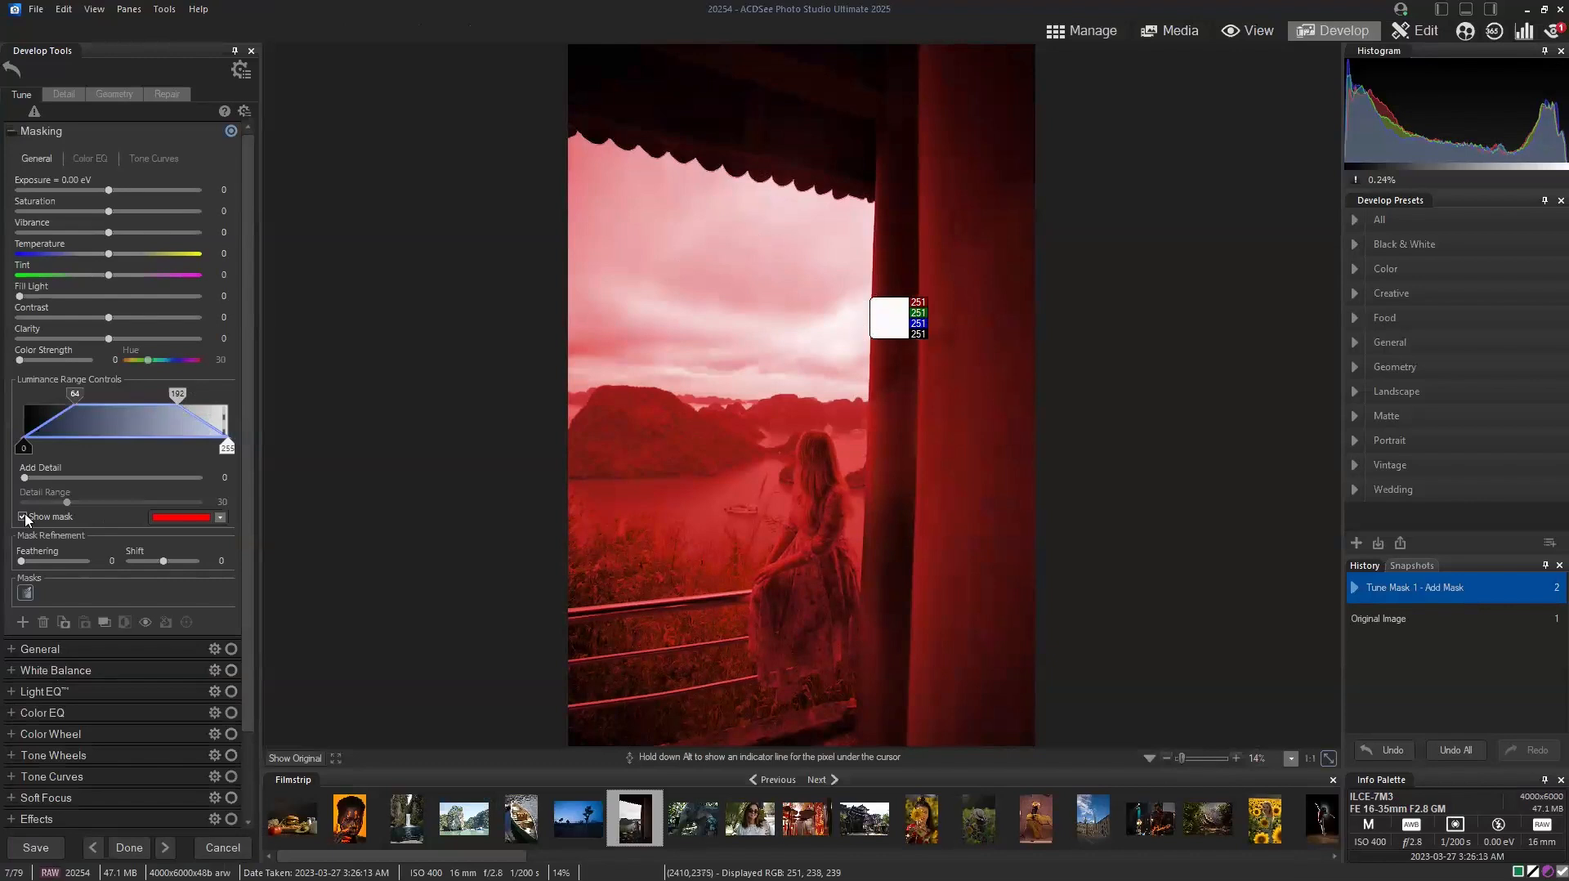
{"action": "left_click_drag", "start_coordinate": [74, 393], "coordinate": [139, 395]}
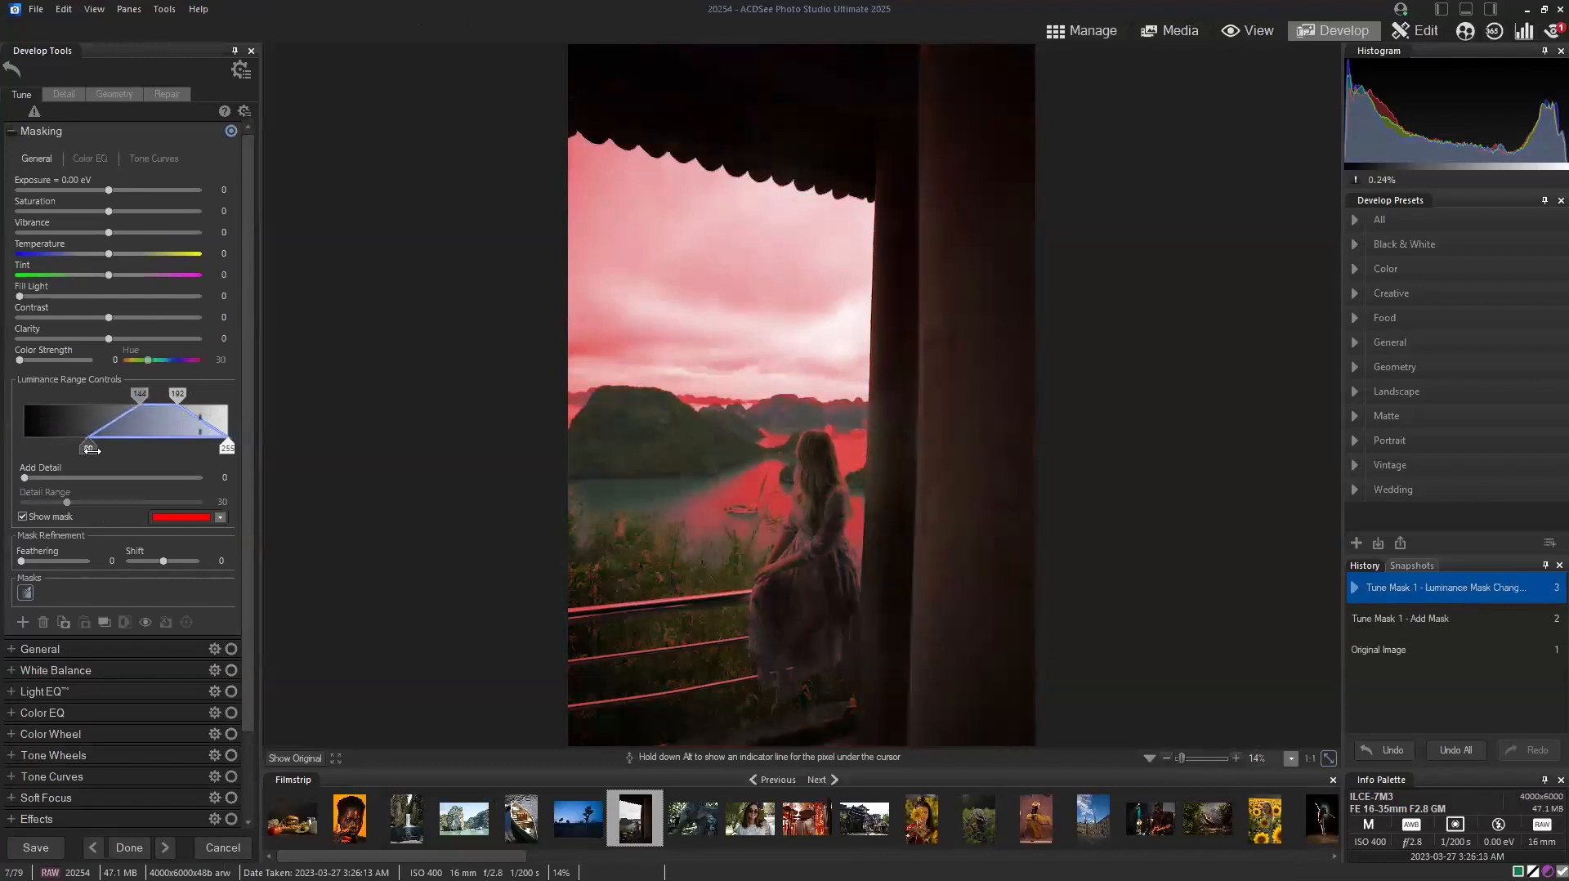
{"action": "left_click_drag", "start_coordinate": [71, 448], "coordinate": [123, 448]}
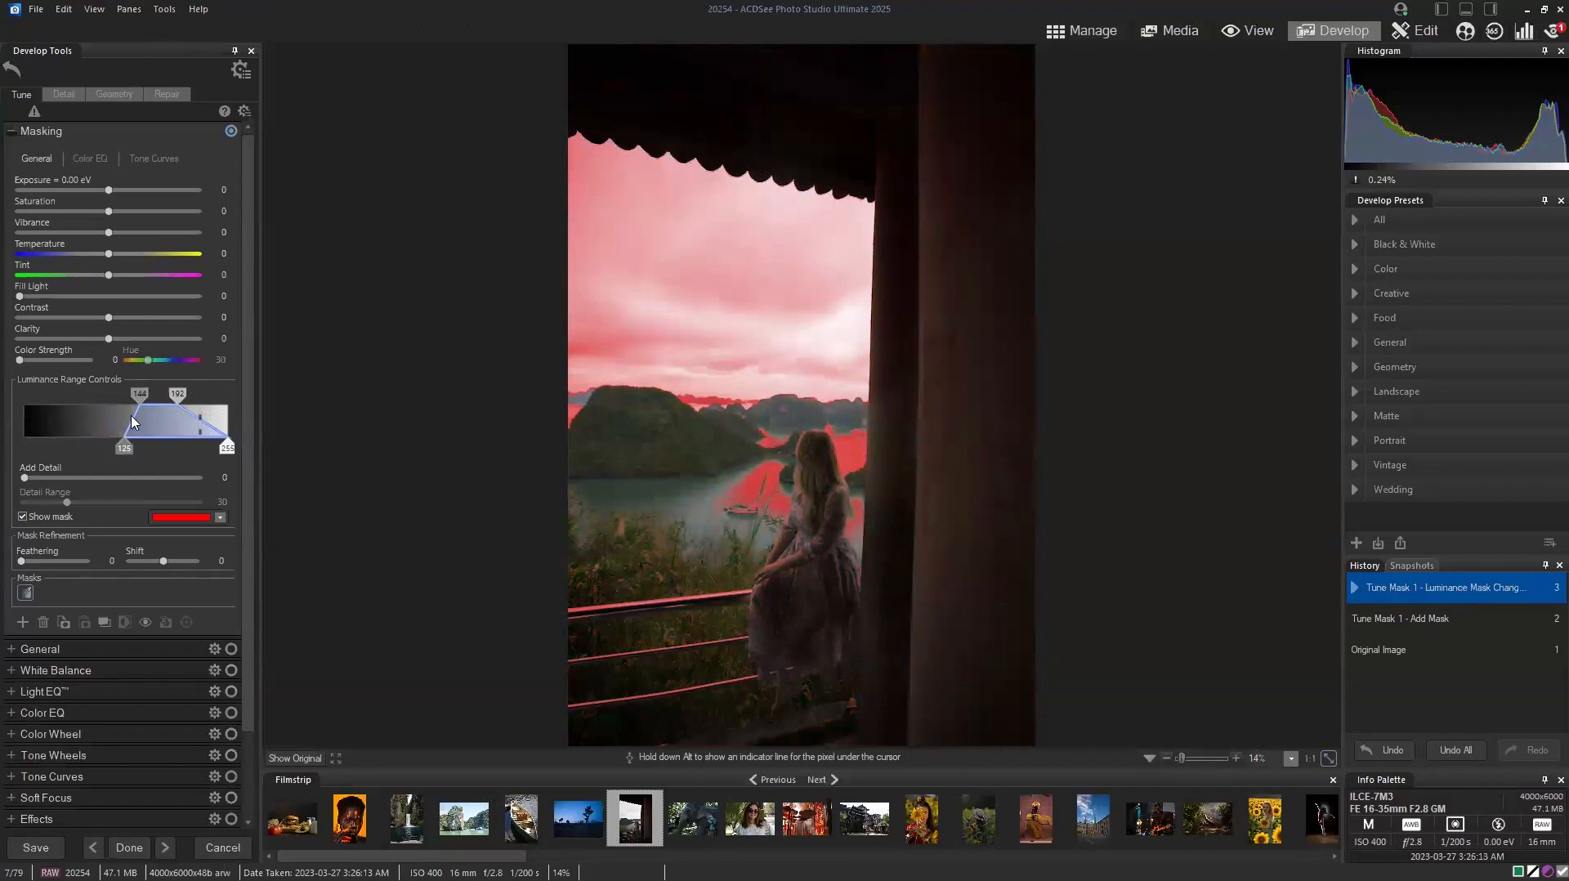
{"action": "mouse_move", "coordinate": [178, 394]}
{"action": "left_mouse_down"}
{"action": "mouse_move", "coordinate": [207, 395]}
{"action": "mouse_move", "coordinate": [150, 395]}
{"action": "left_mouse_up"}
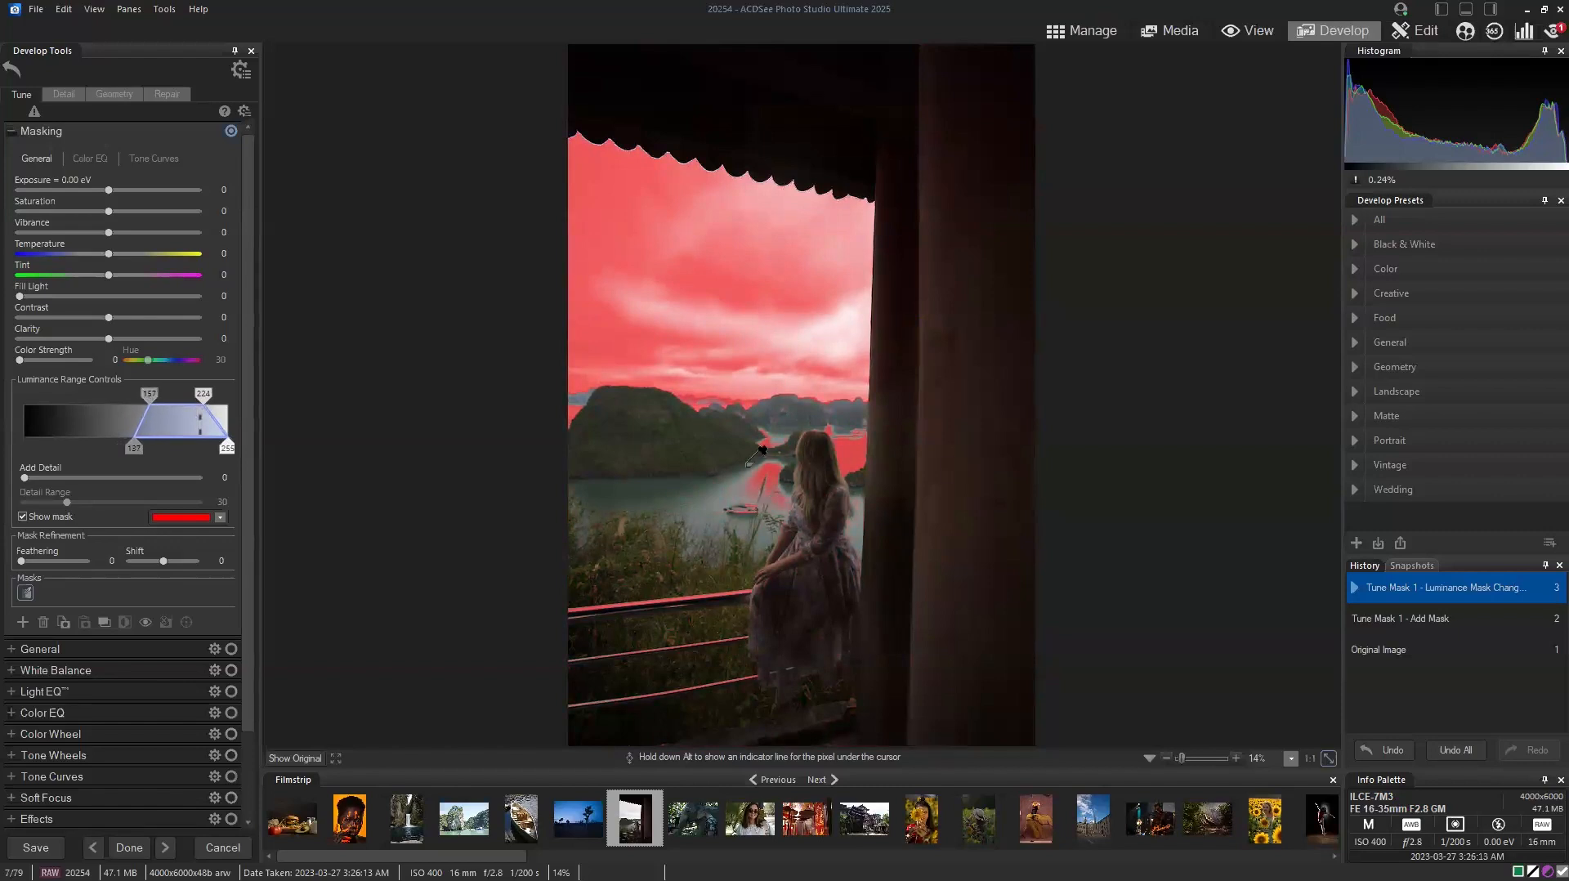
{"action": "left_click_drag", "start_coordinate": [149, 395], "coordinate": [181, 395]}
{"action": "left_click_drag", "start_coordinate": [161, 447], "coordinate": [163, 448]}
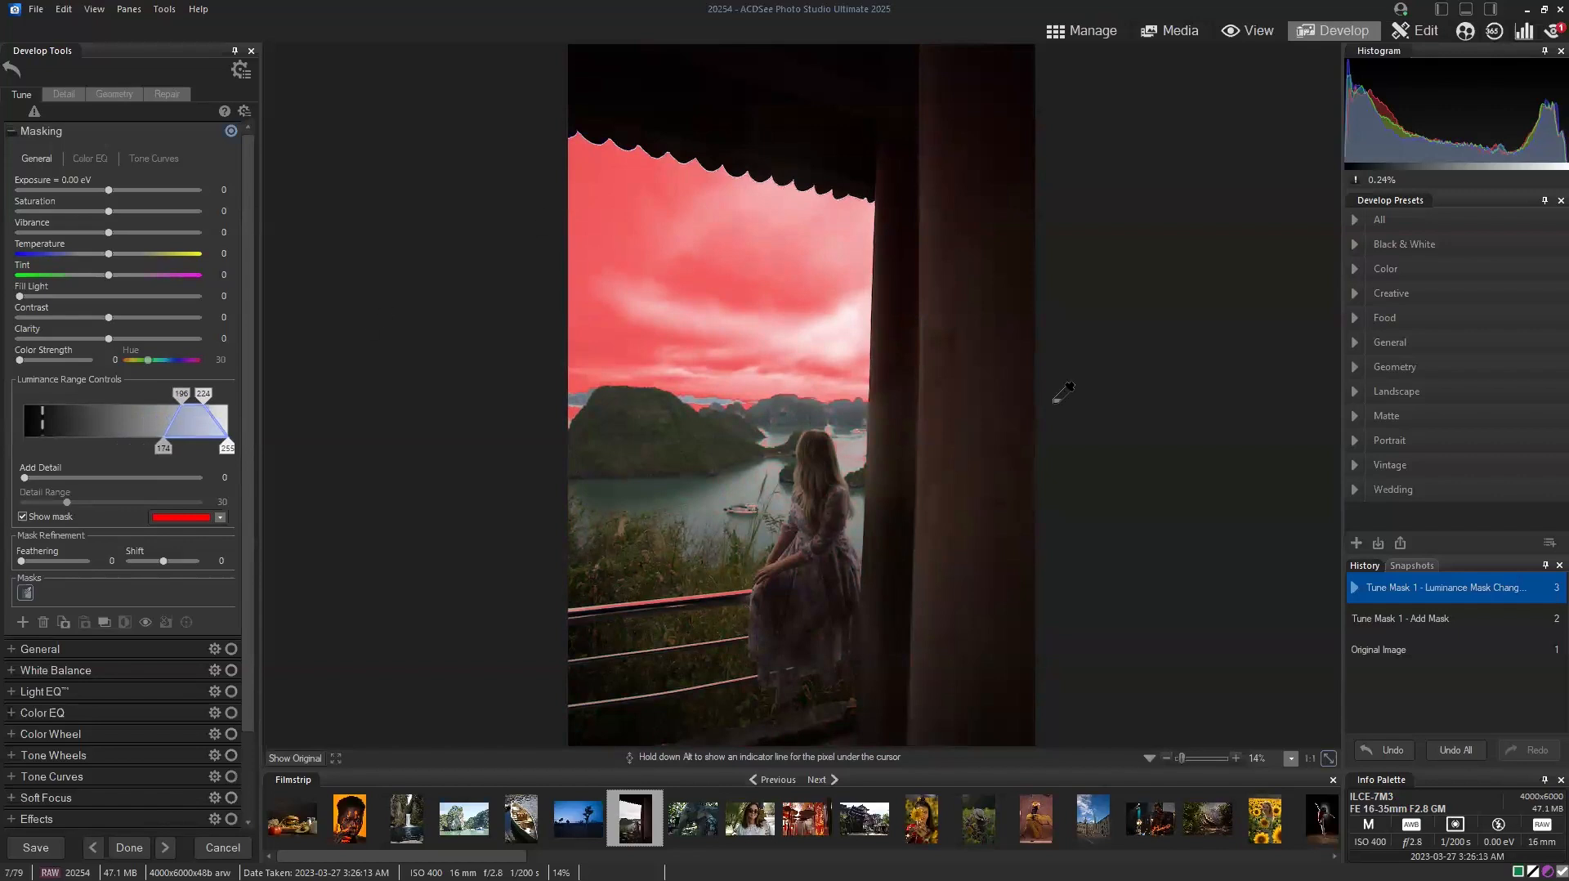
Set the sky mask's Shift to 2.
{"action": "left_click_drag", "start_coordinate": [164, 561], "coordinate": [163, 561]}
{"action": "left_click", "coordinate": [220, 564]}
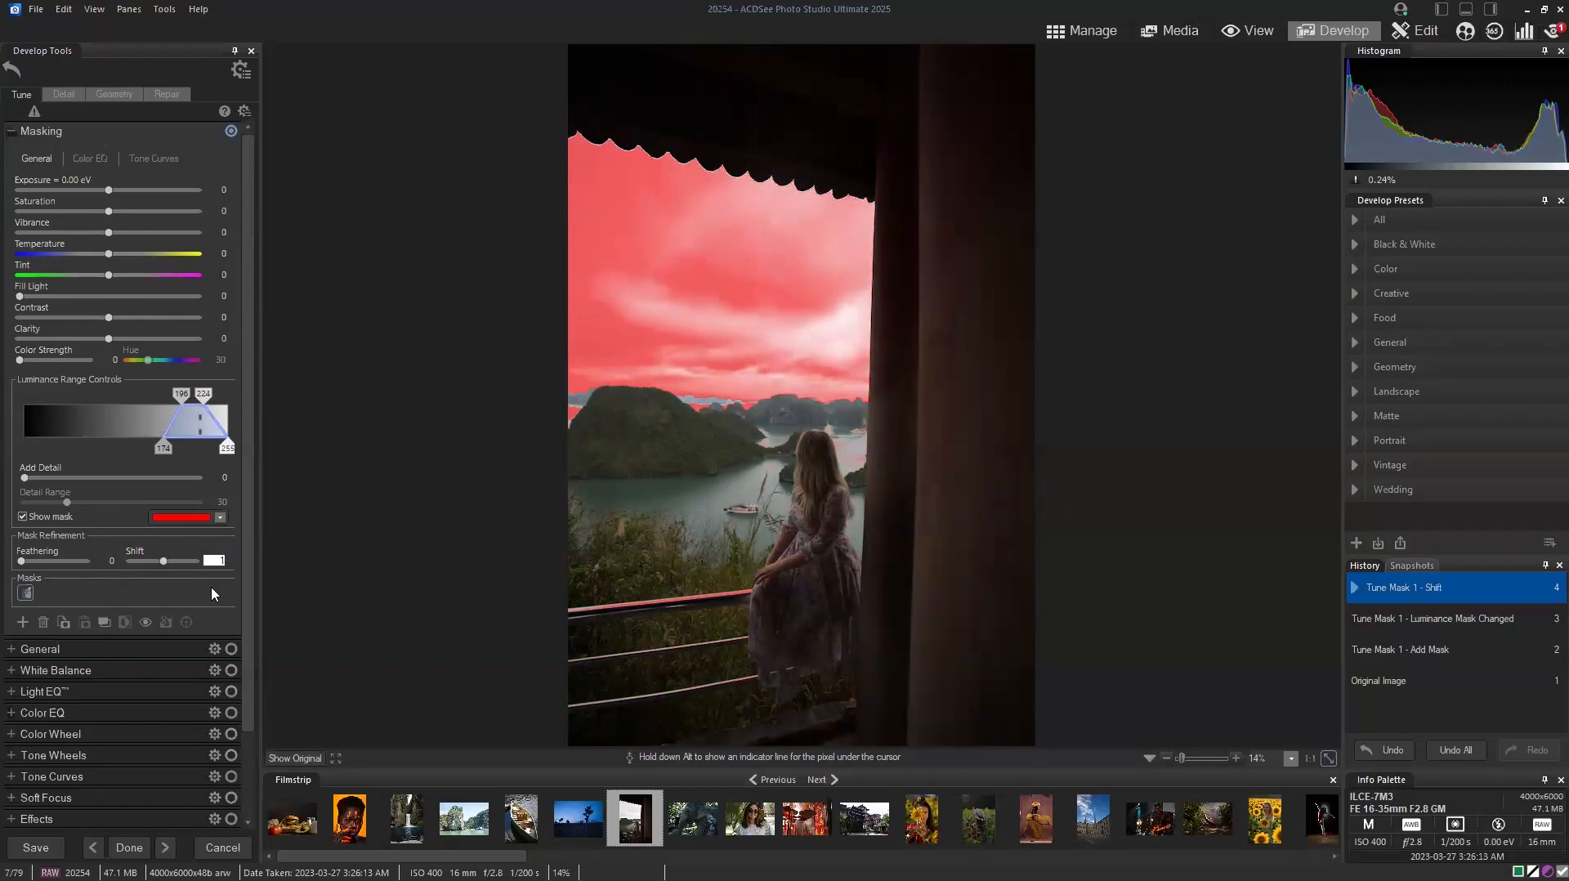
{"action": "left_click", "coordinate": [216, 561]}
{"action": "type", "text": "2"}
Hide the sky mask's overlay and set its Exposure to -133, Temperature to -67 and Feathering to 51.
{"action": "left_click", "coordinate": [23, 516]}
{"action": "left_click_drag", "start_coordinate": [109, 189], "coordinate": [73, 192]}
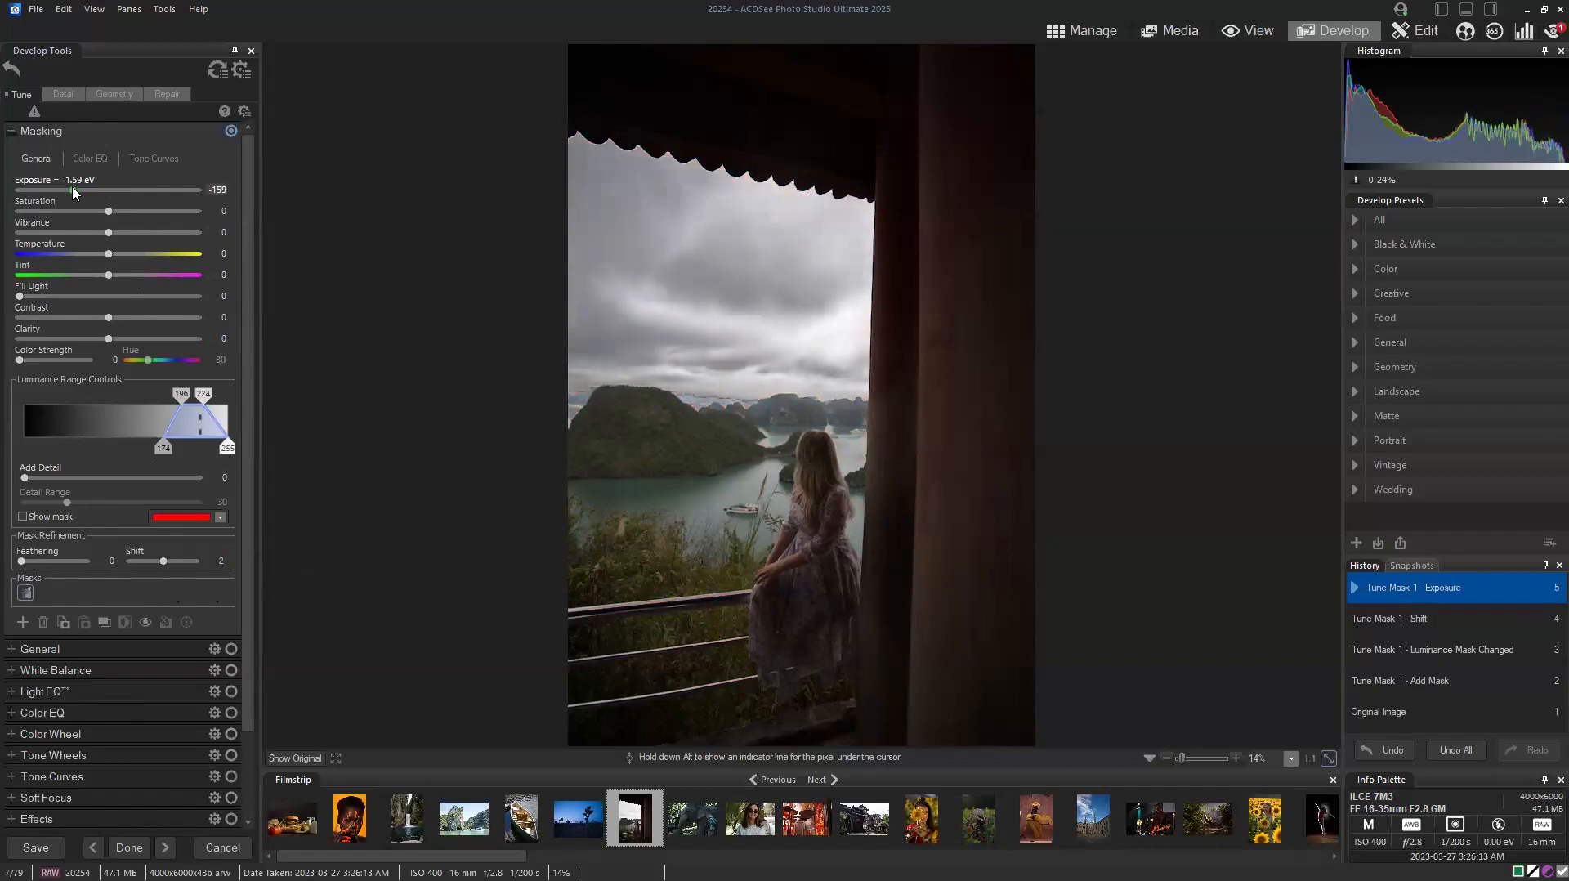
{"action": "left_click_drag", "start_coordinate": [72, 193], "coordinate": [79, 192]}
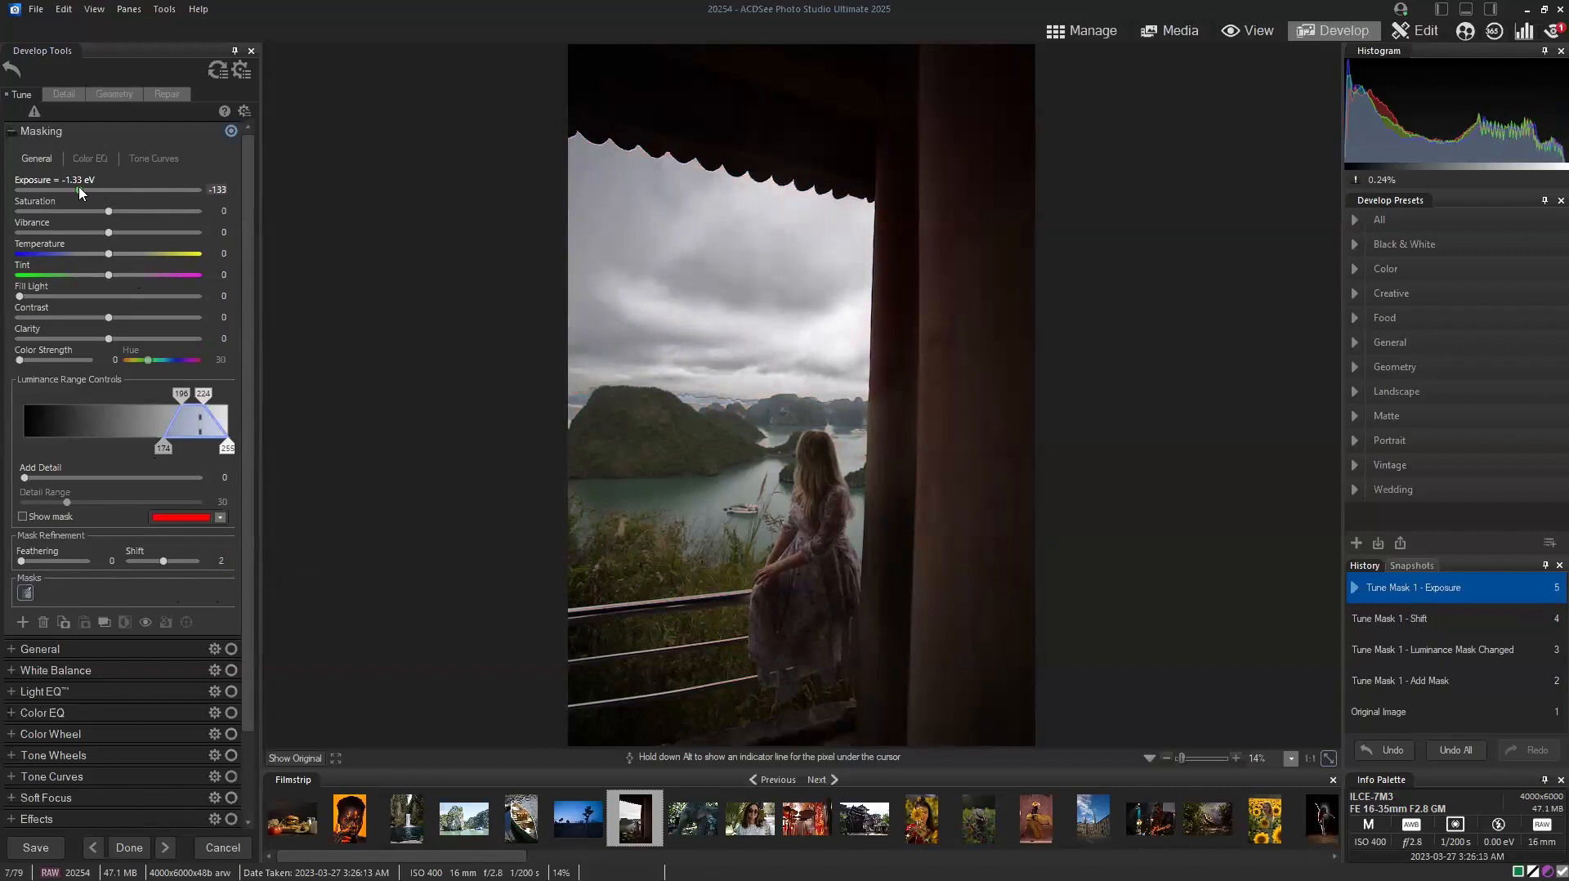
{"action": "left_click_drag", "start_coordinate": [109, 253], "coordinate": [49, 258]}
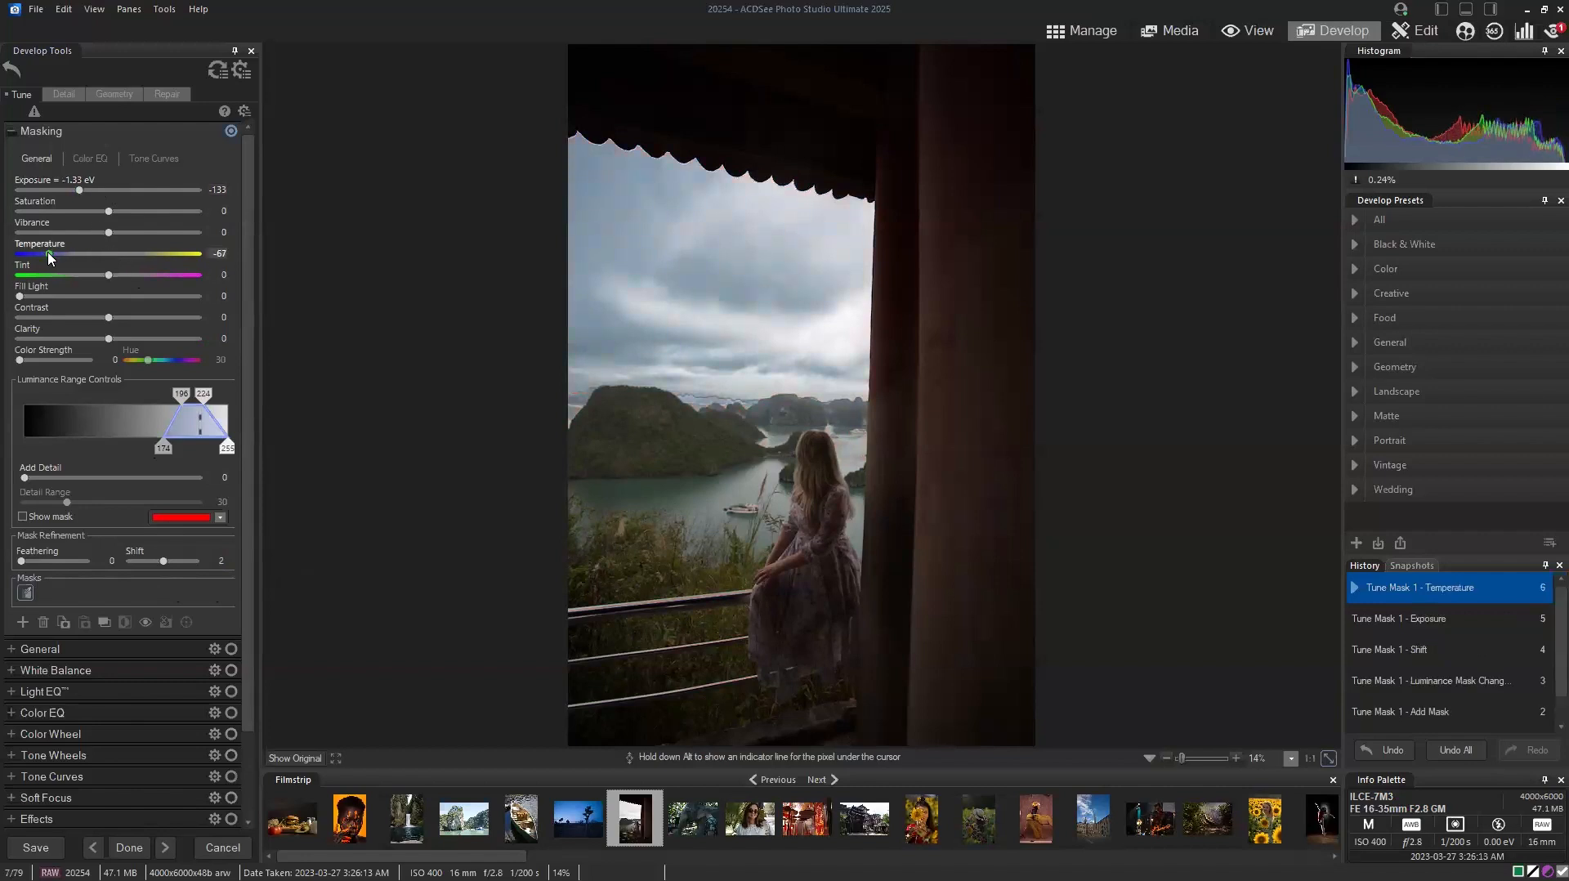
{"action": "left_click_drag", "start_coordinate": [22, 561], "coordinate": [54, 564]}
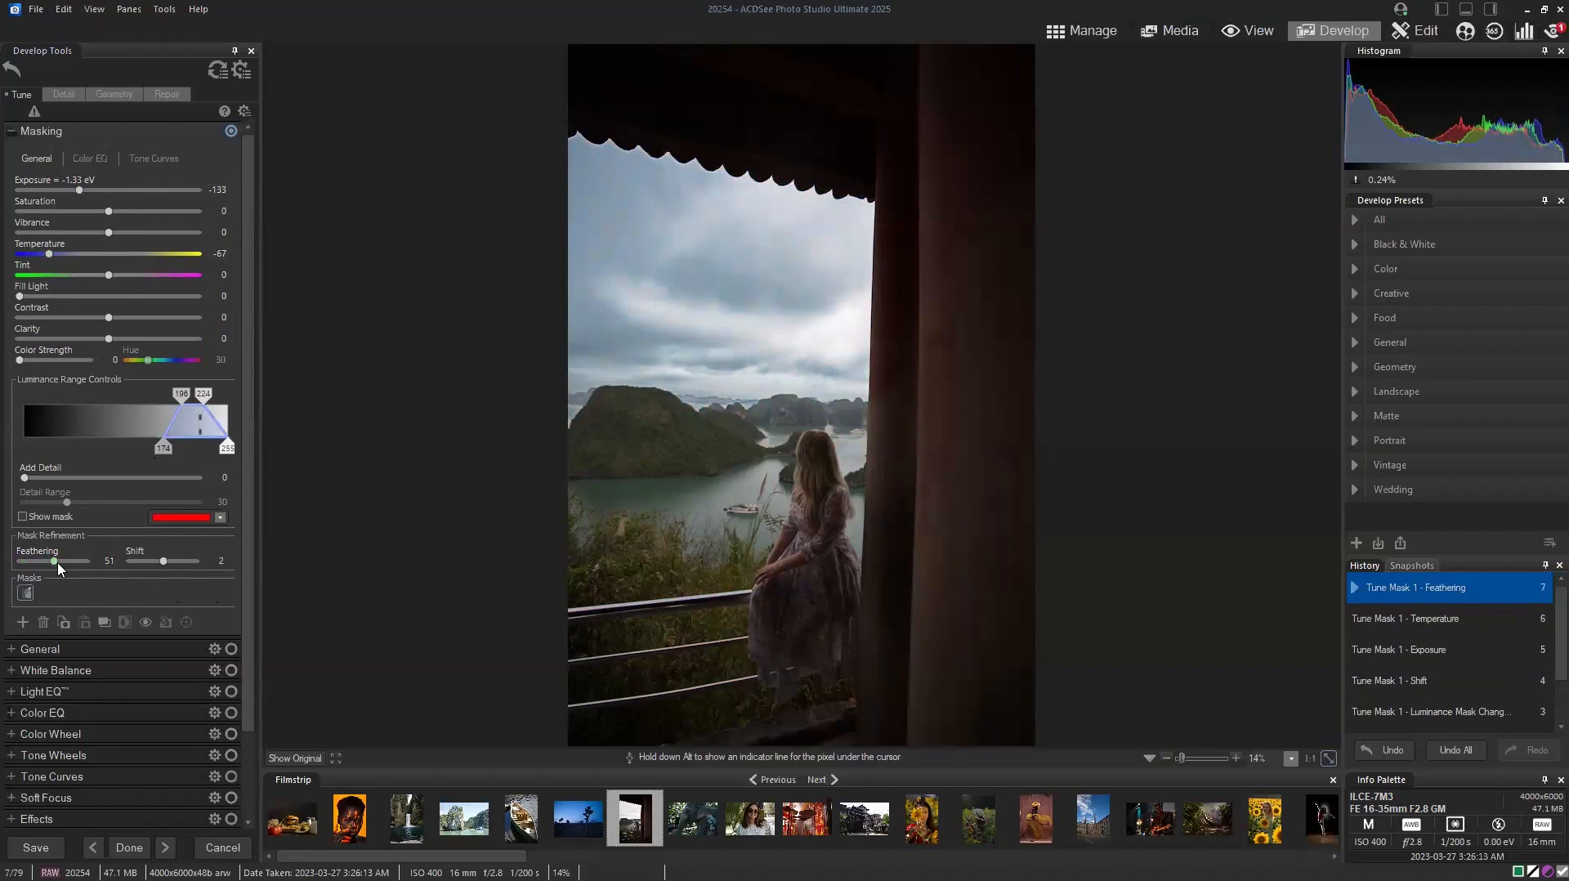
Compare the darkened, cooler sky with the original photo and reset its develop settings to defaults.
{"action": "left_click", "coordinate": [311, 760]}
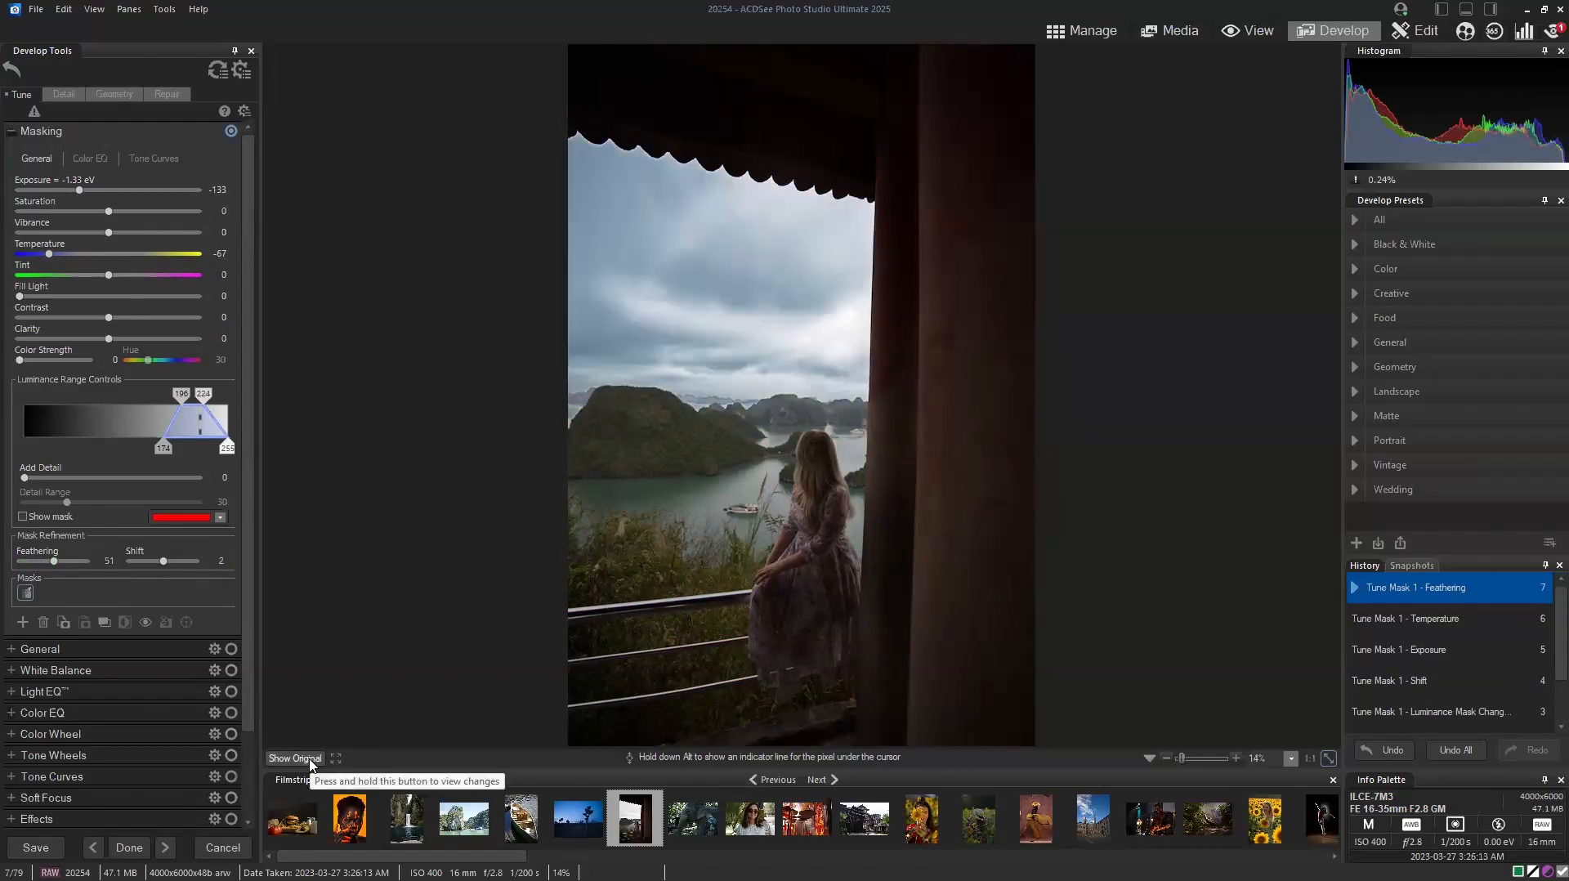
{"action": "left_click", "coordinate": [310, 760]}
{"action": "left_click", "coordinate": [310, 760]}
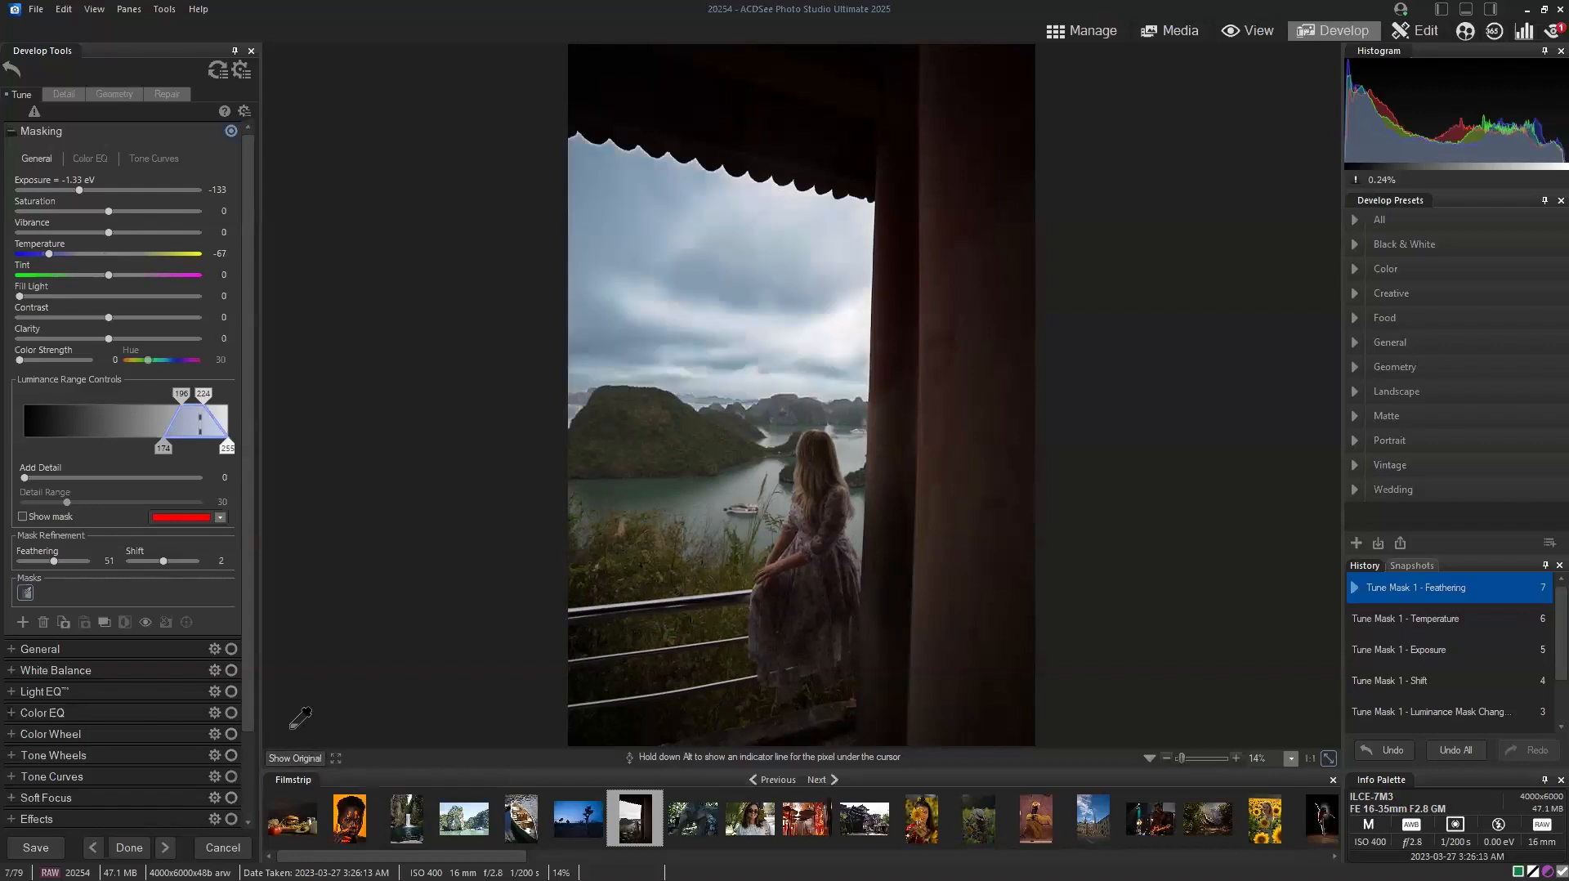
{"action": "left_click", "coordinate": [215, 69]}
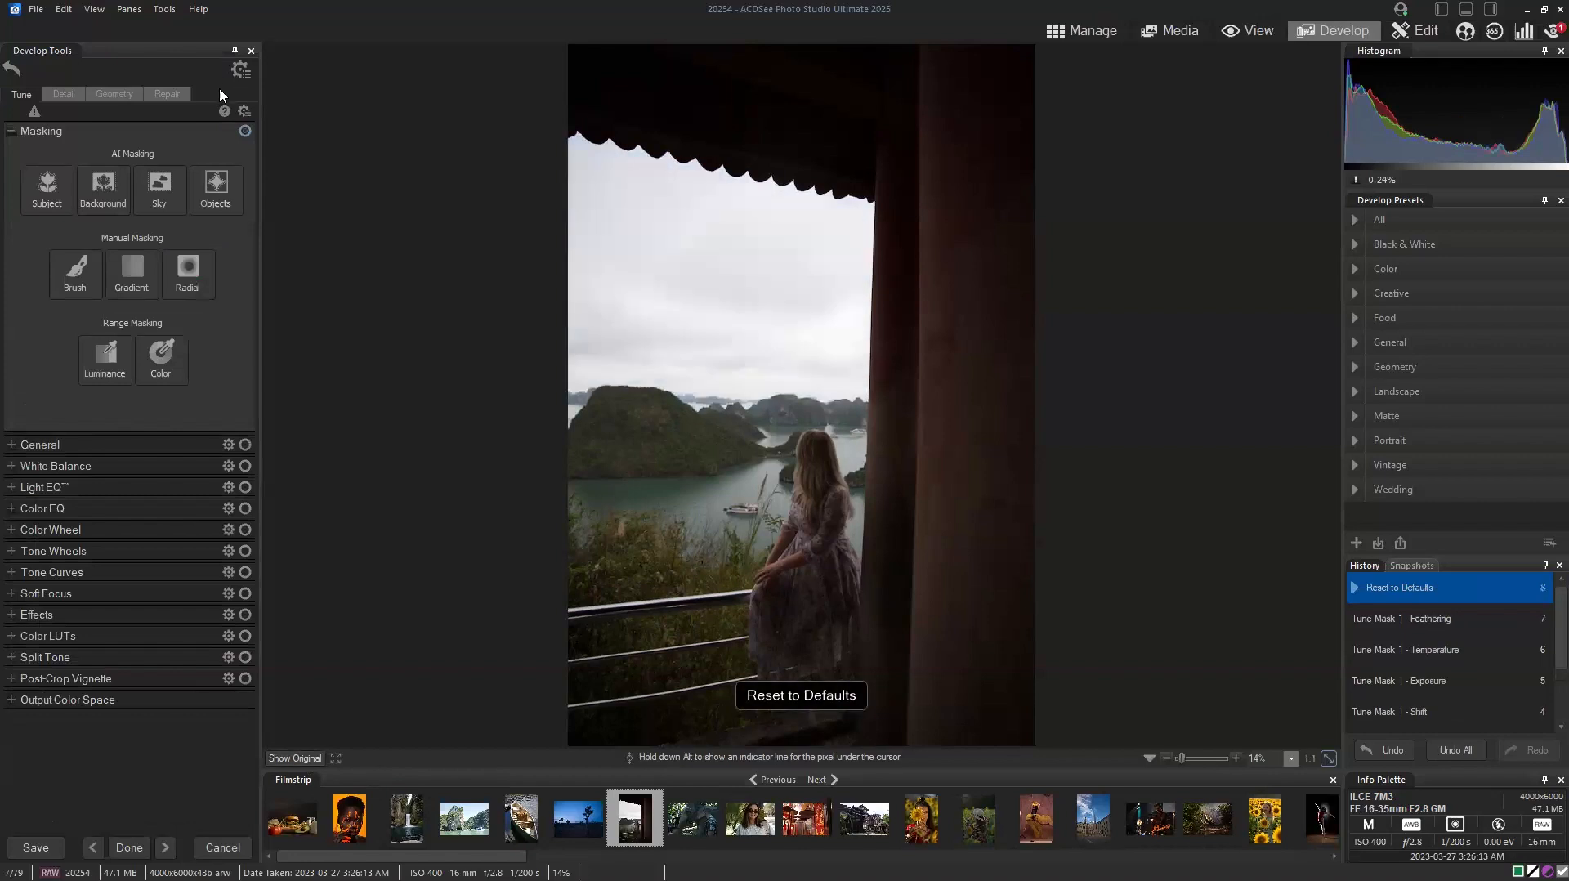
Open the waterfall photo 20258 in Develop mode and add a Color range mask.
{"action": "left_click", "coordinate": [1083, 31]}
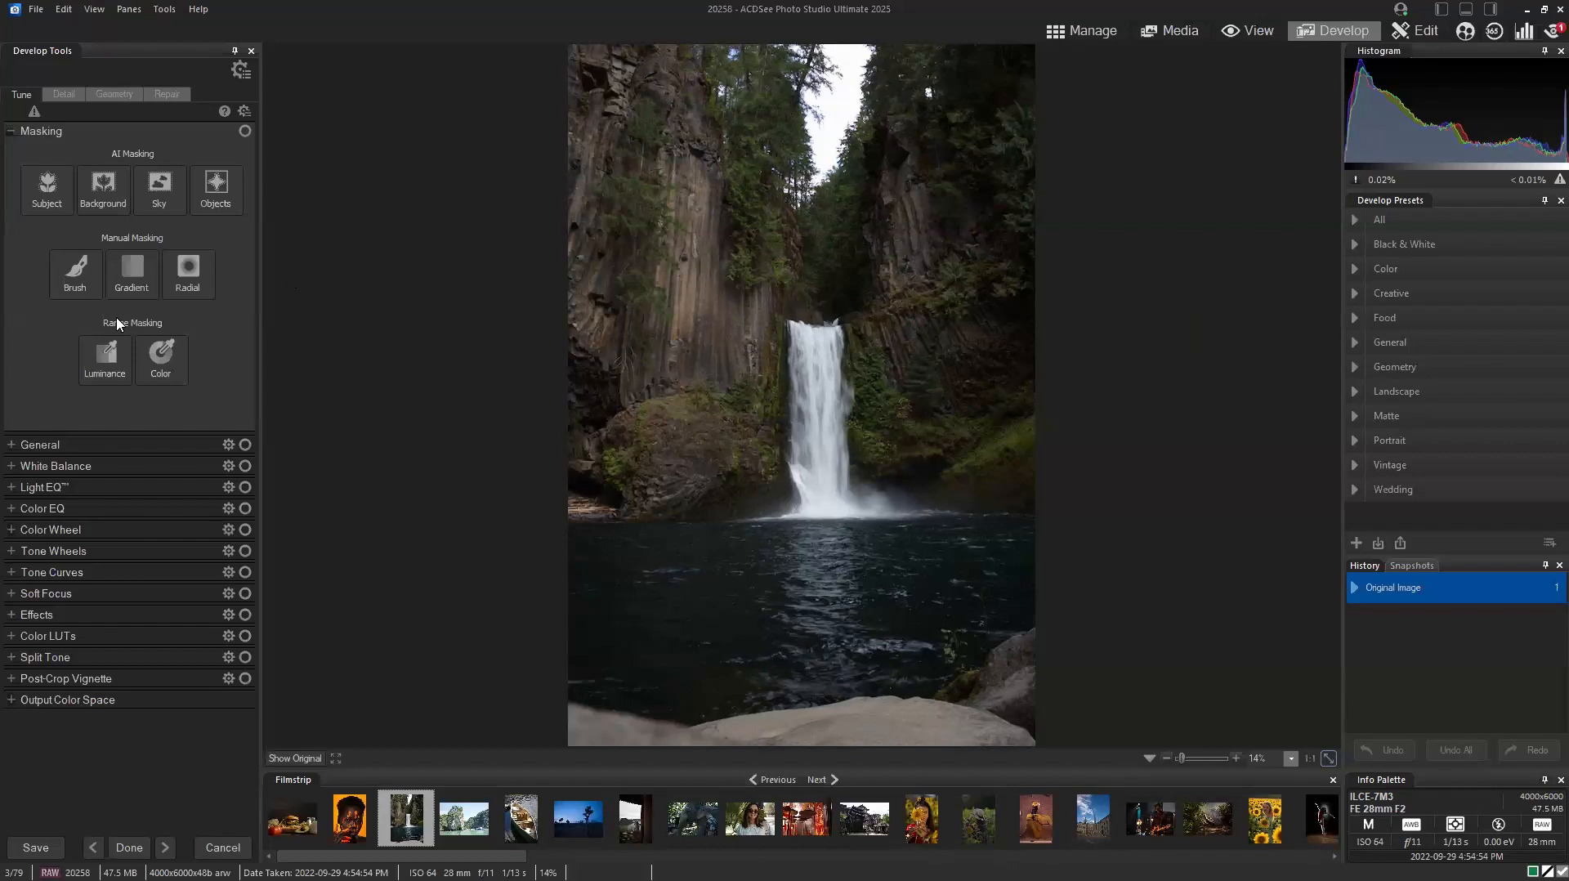
{"action": "left_click", "coordinate": [163, 360]}
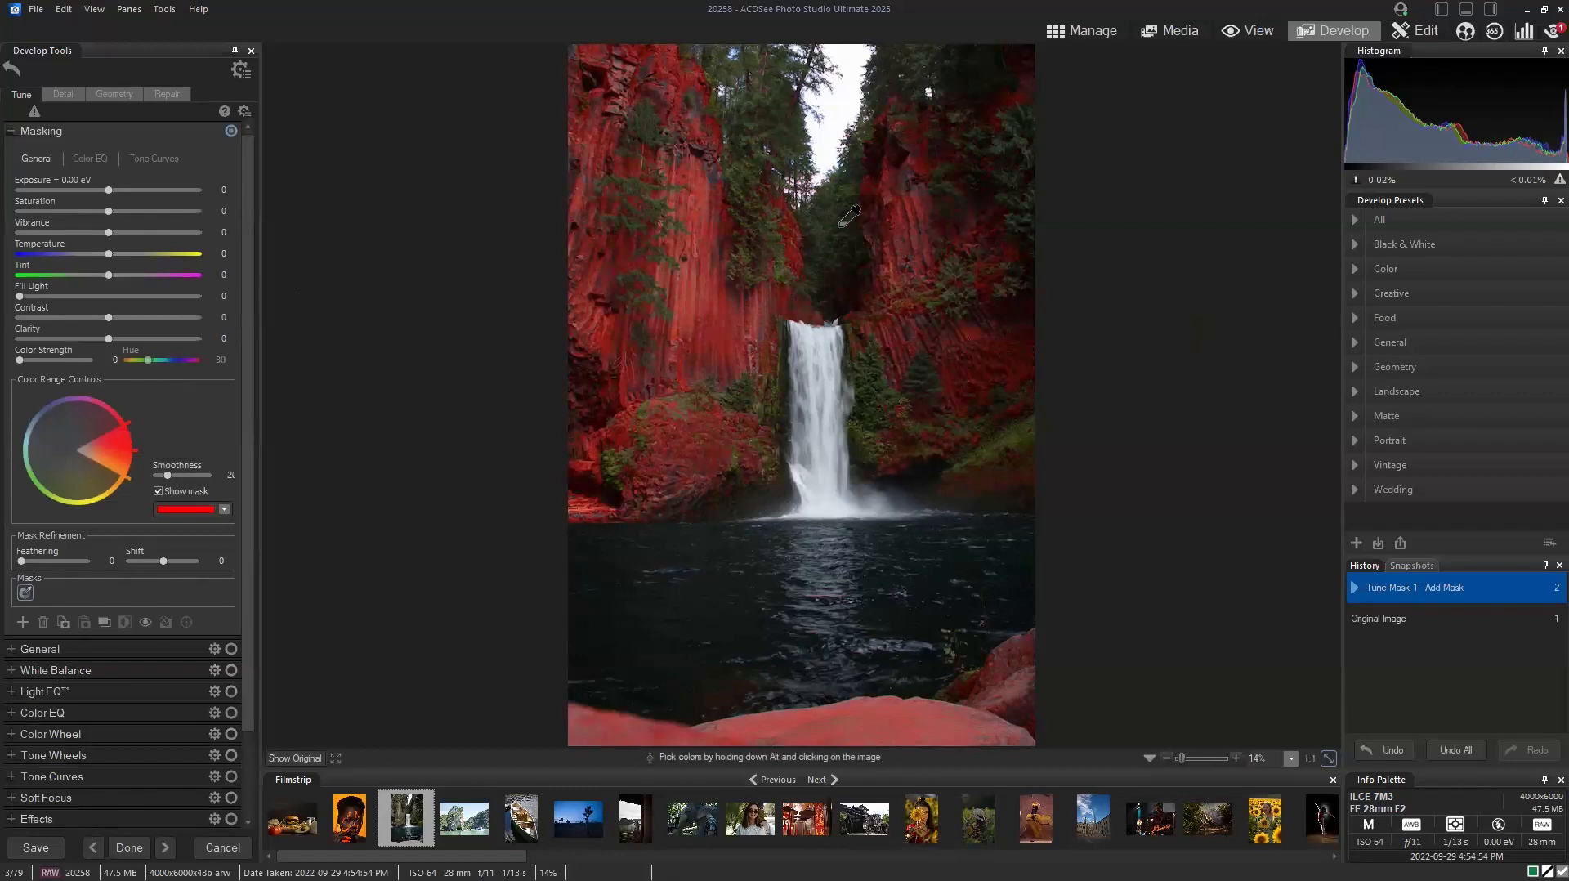
Pick the mask's color range from the green foliage, switch it to the pool water, and return it to the foliage's hues.
{"action": "left_click", "coordinate": [877, 382], "text": "alt"}
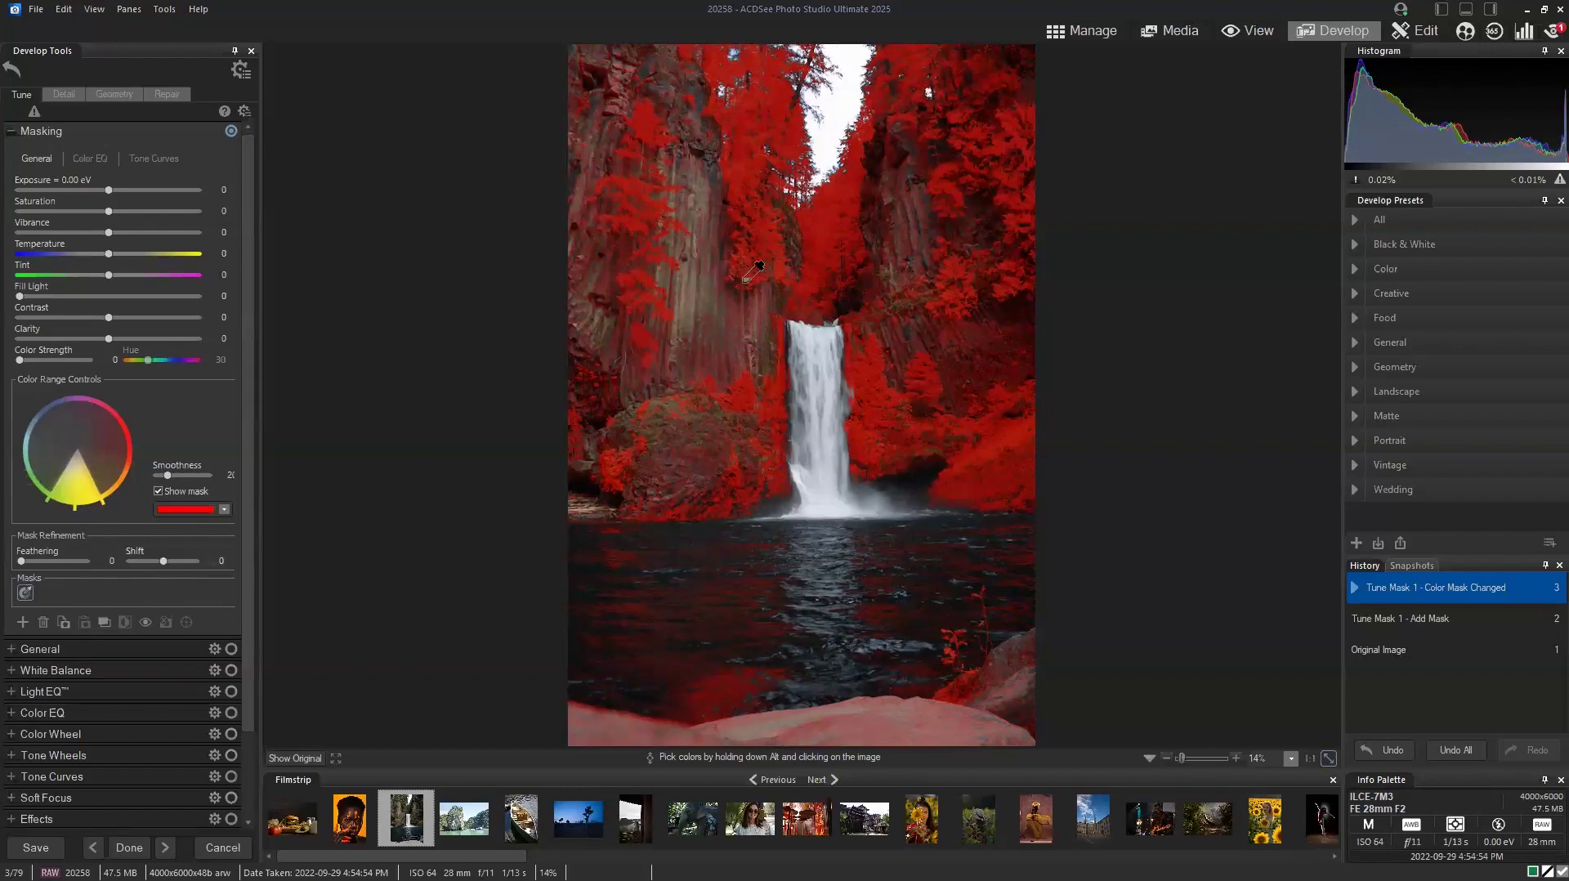
{"action": "left_click", "coordinate": [728, 581], "text": "alt"}
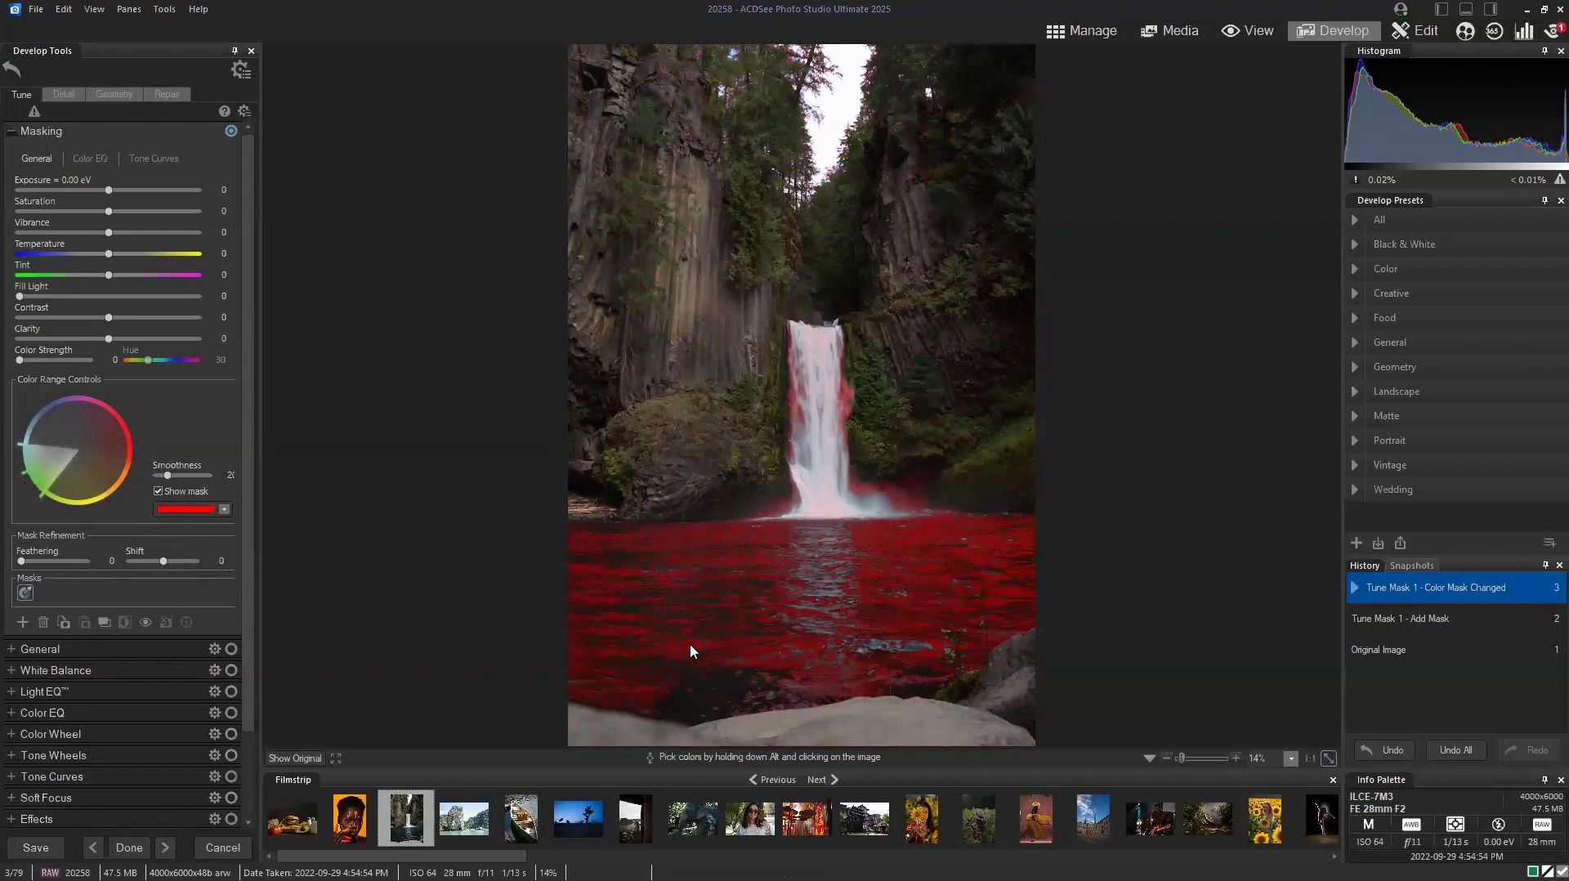
{"action": "left_click", "coordinate": [707, 676], "text": "alt"}
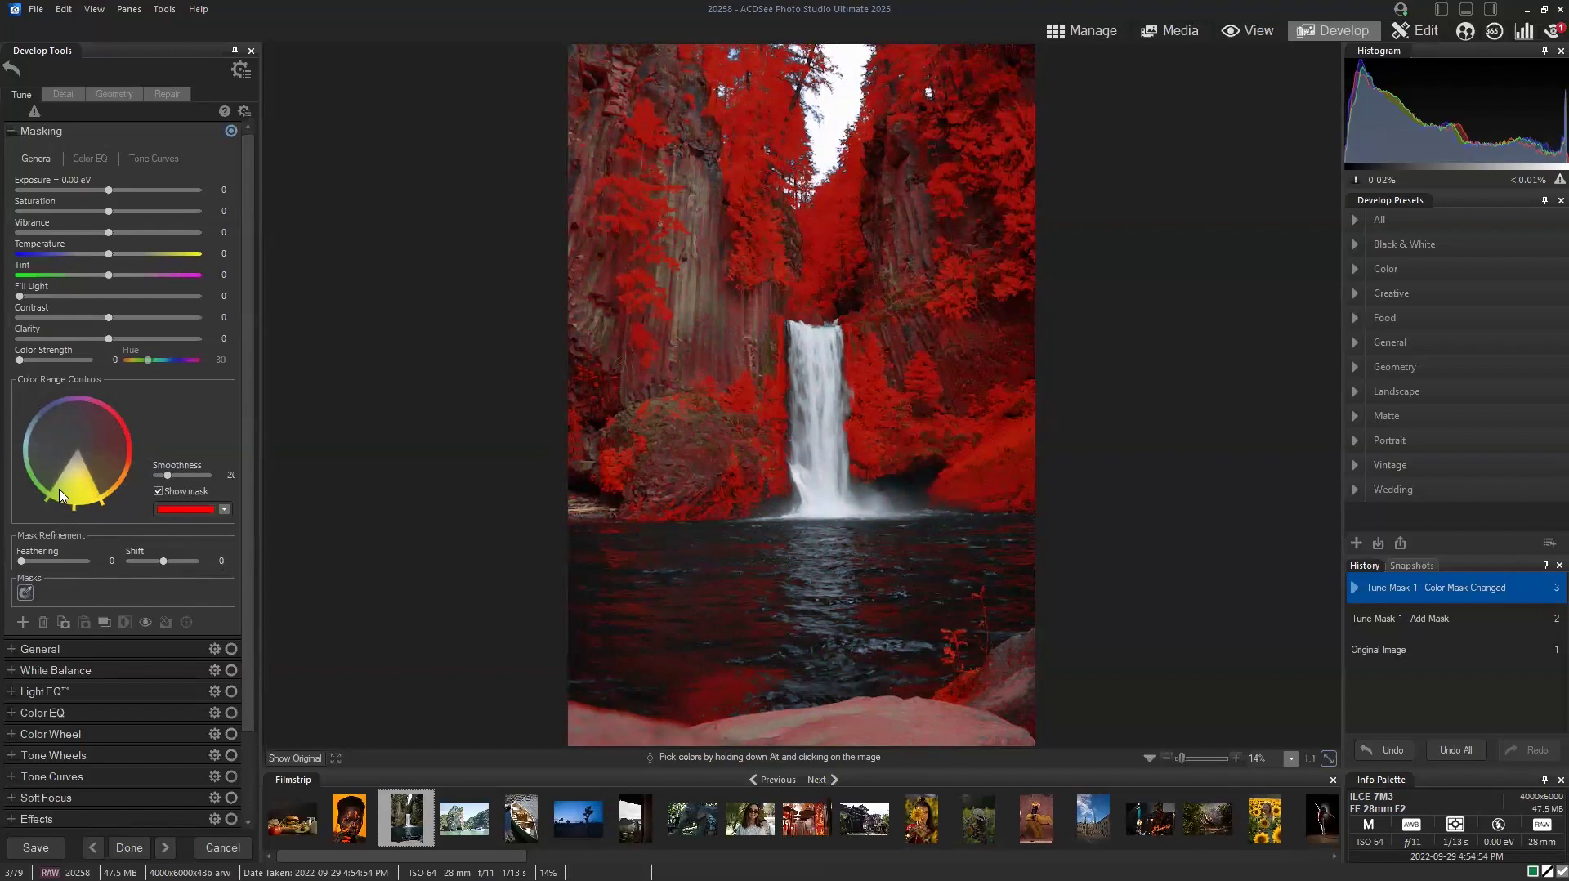
Adjust the color mask's hue range around the yellow-greens and exclude low-saturation colors so that mainly the foliage is masked.
{"action": "left_click_drag", "start_coordinate": [60, 494], "coordinate": [85, 513]}
{"action": "mouse_move", "coordinate": [77, 450]}
{"action": "left_mouse_down"}
{"action": "mouse_move", "coordinate": [74, 496]}
{"action": "mouse_move", "coordinate": [82, 473]}
{"action": "left_mouse_up"}
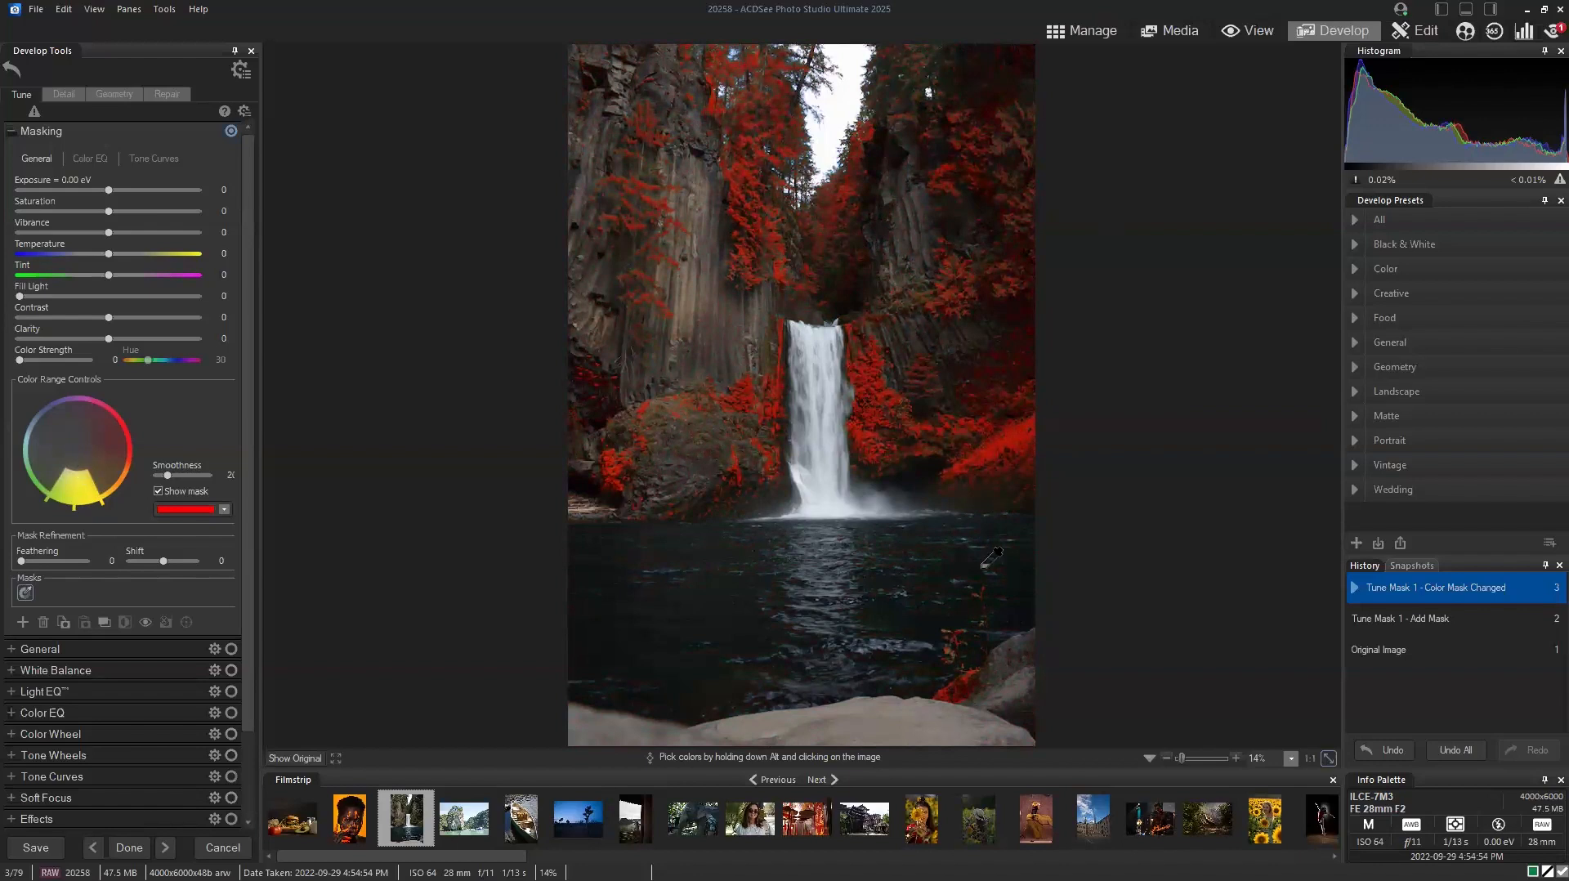
{"action": "left_click_drag", "start_coordinate": [75, 470], "coordinate": [77, 469]}
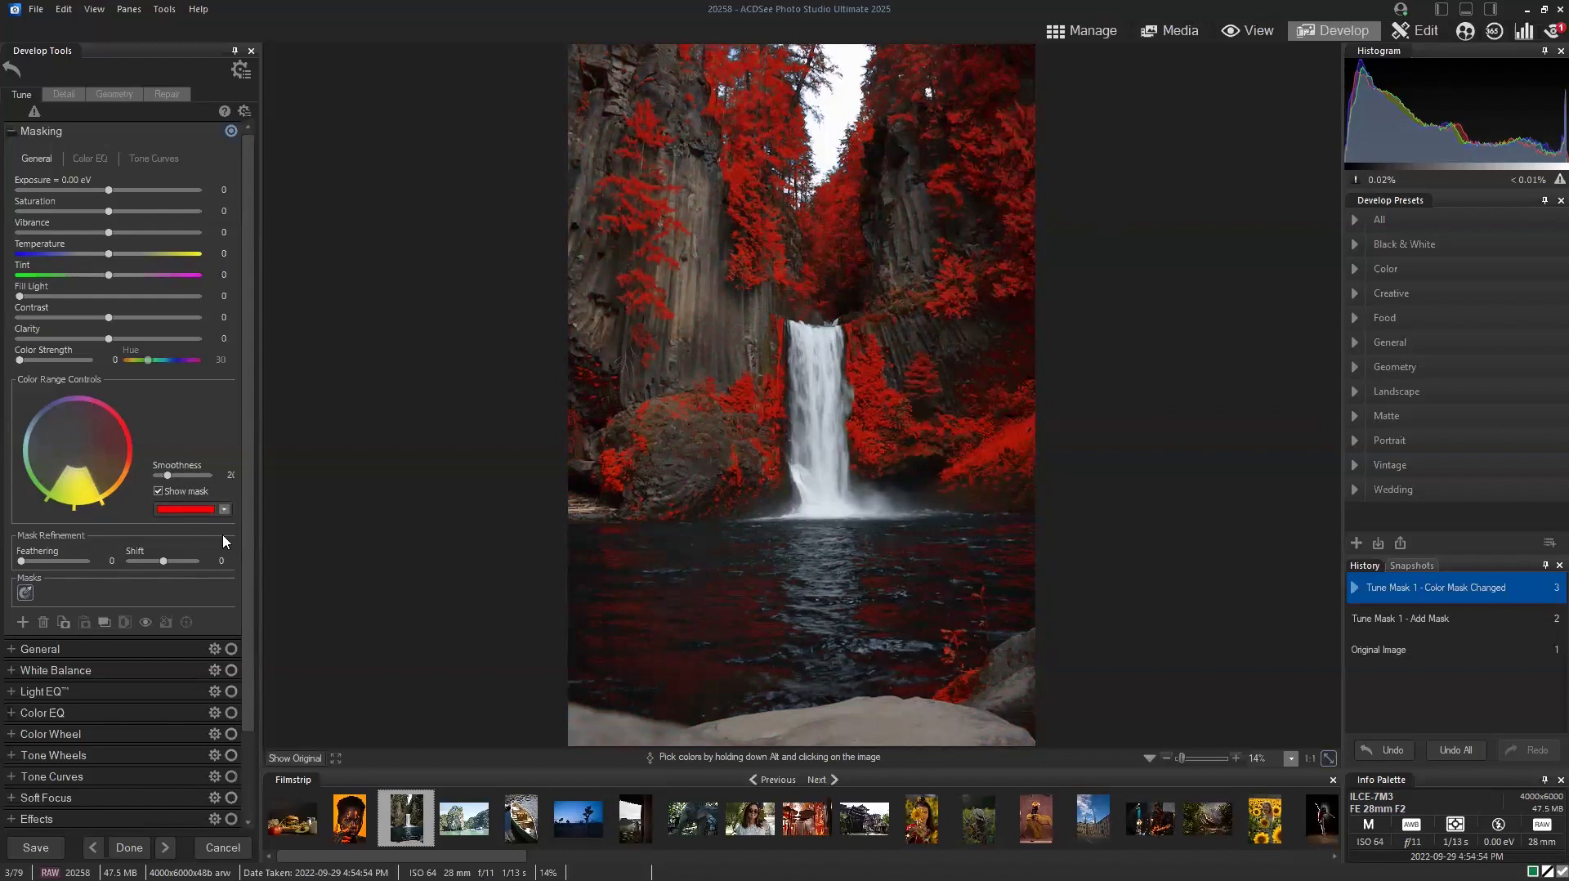
Set the foliage mask's Feathering to 9, Saturation to 43 and Exposure to 46 with the mask overlay hidden.
{"action": "mouse_move", "coordinate": [20, 562]}
{"action": "left_mouse_down"}
{"action": "mouse_move", "coordinate": [85, 565]}
{"action": "mouse_move", "coordinate": [27, 565]}
{"action": "left_mouse_up"}
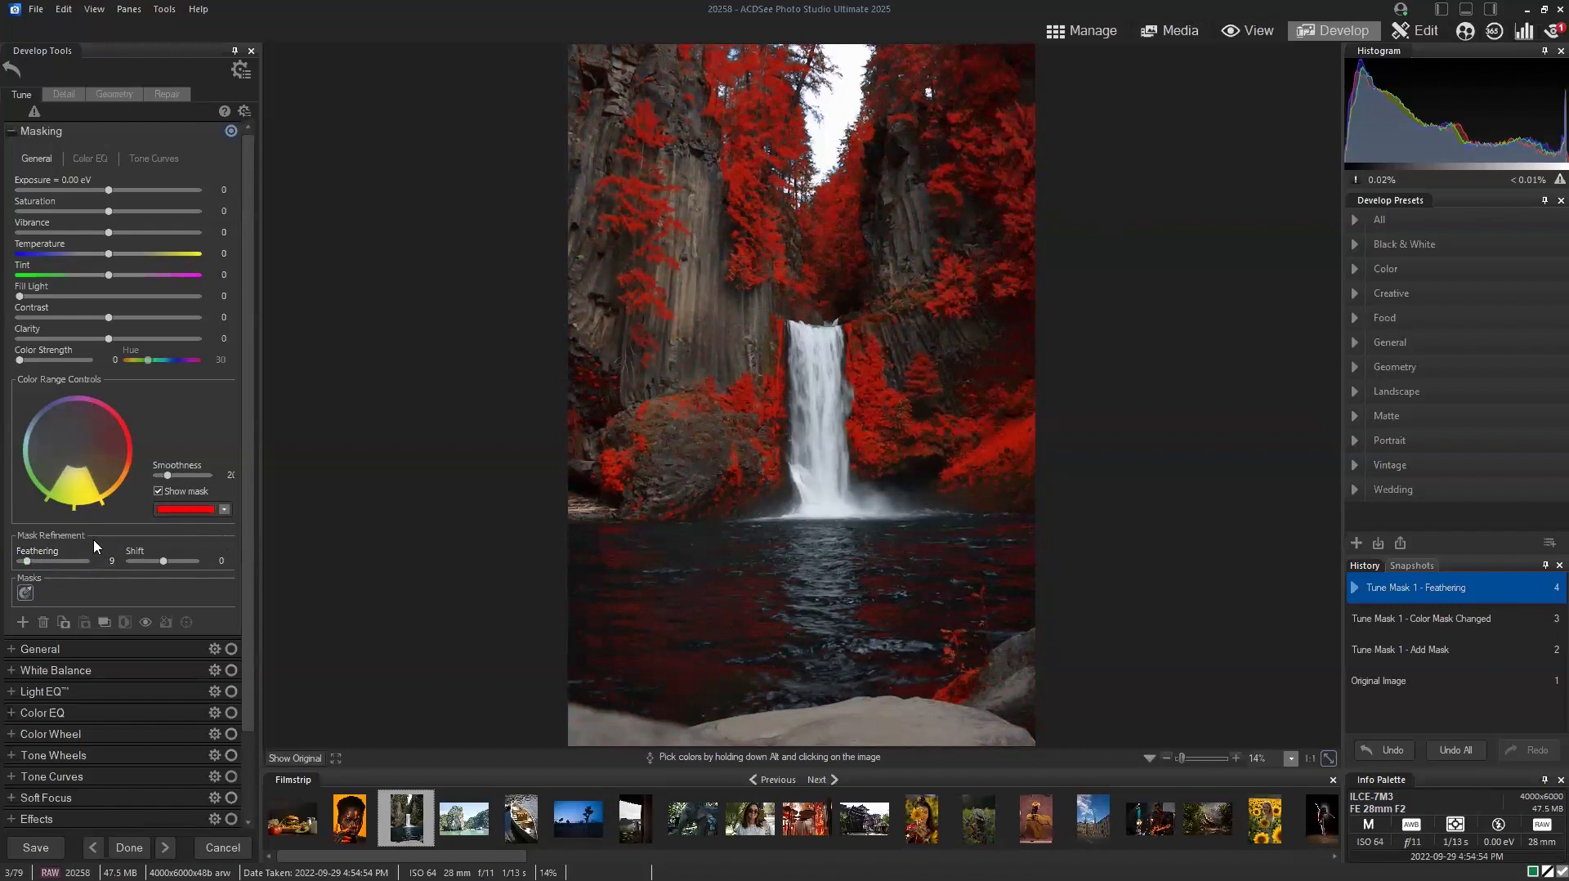
{"action": "left_click", "coordinate": [157, 491]}
{"action": "mouse_move", "coordinate": [109, 190]}
{"action": "left_mouse_down"}
{"action": "mouse_move", "coordinate": [127, 189]}
{"action": "mouse_move", "coordinate": [114, 210]}
{"action": "mouse_move", "coordinate": [148, 212]}
{"action": "mouse_move", "coordinate": [119, 189]}
{"action": "left_mouse_up"}
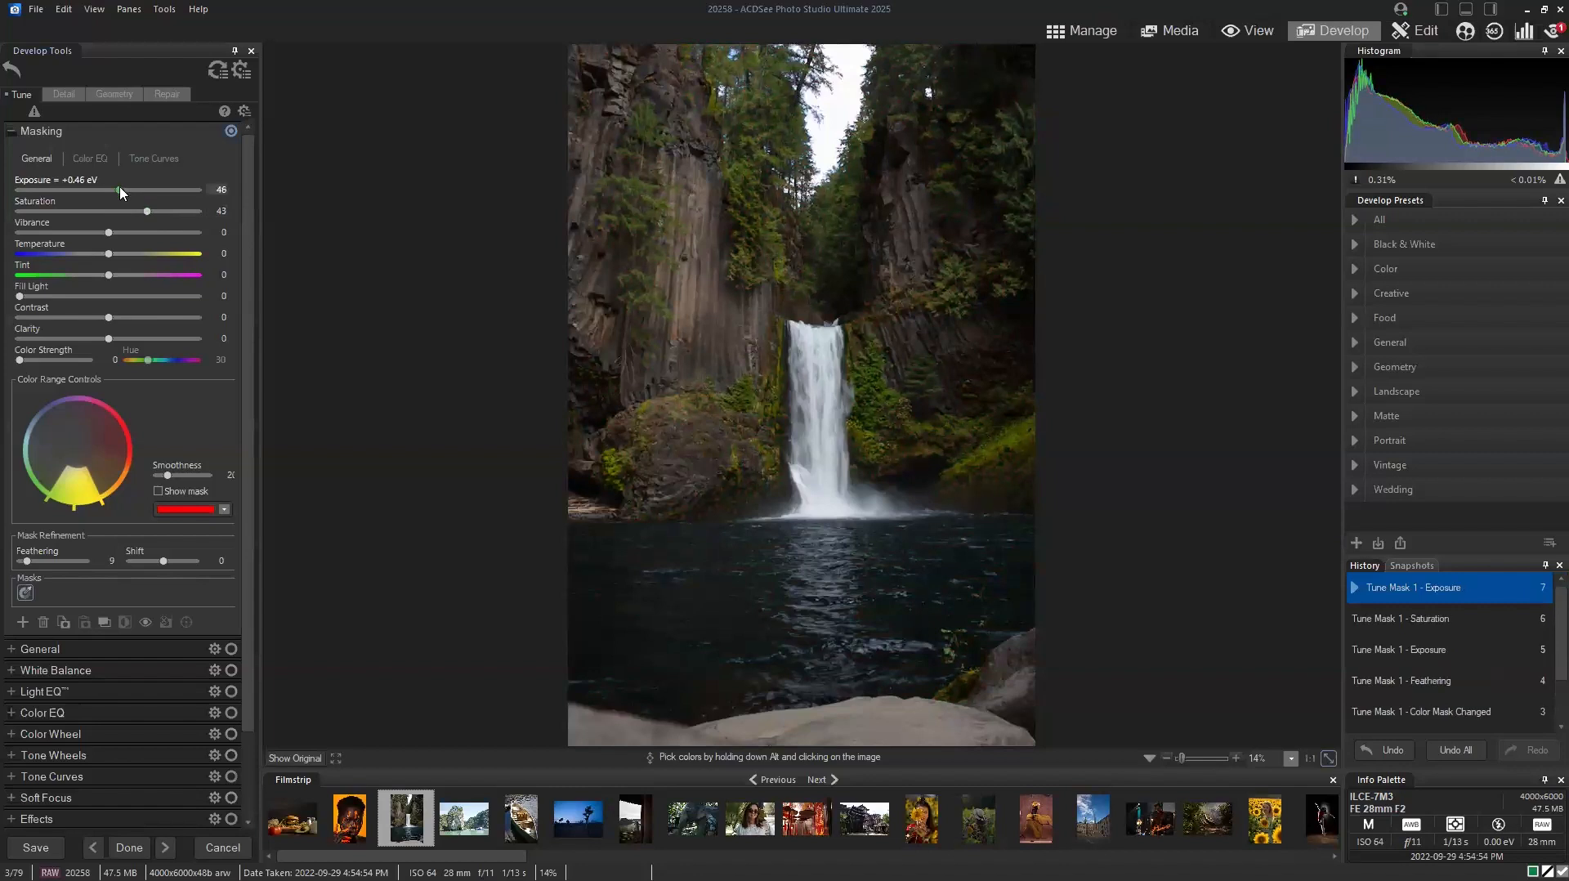
Compare the brightened foliage with the original waterfall photo and reset its develop settings to defaults.
{"action": "left_click", "coordinate": [296, 758]}
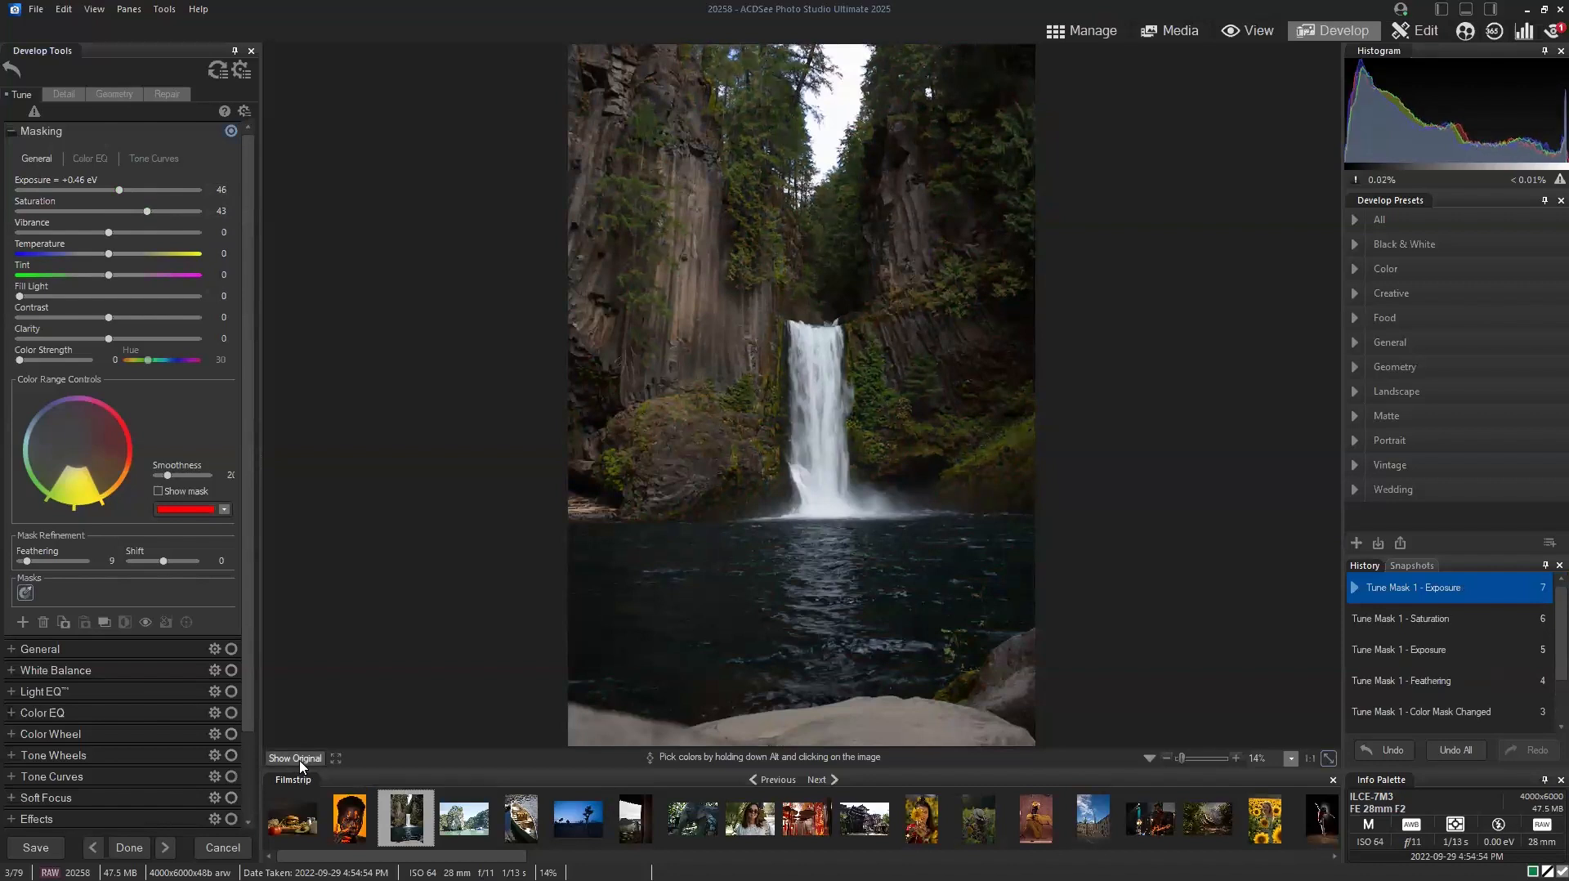
{"action": "left_click", "coordinate": [299, 763]}
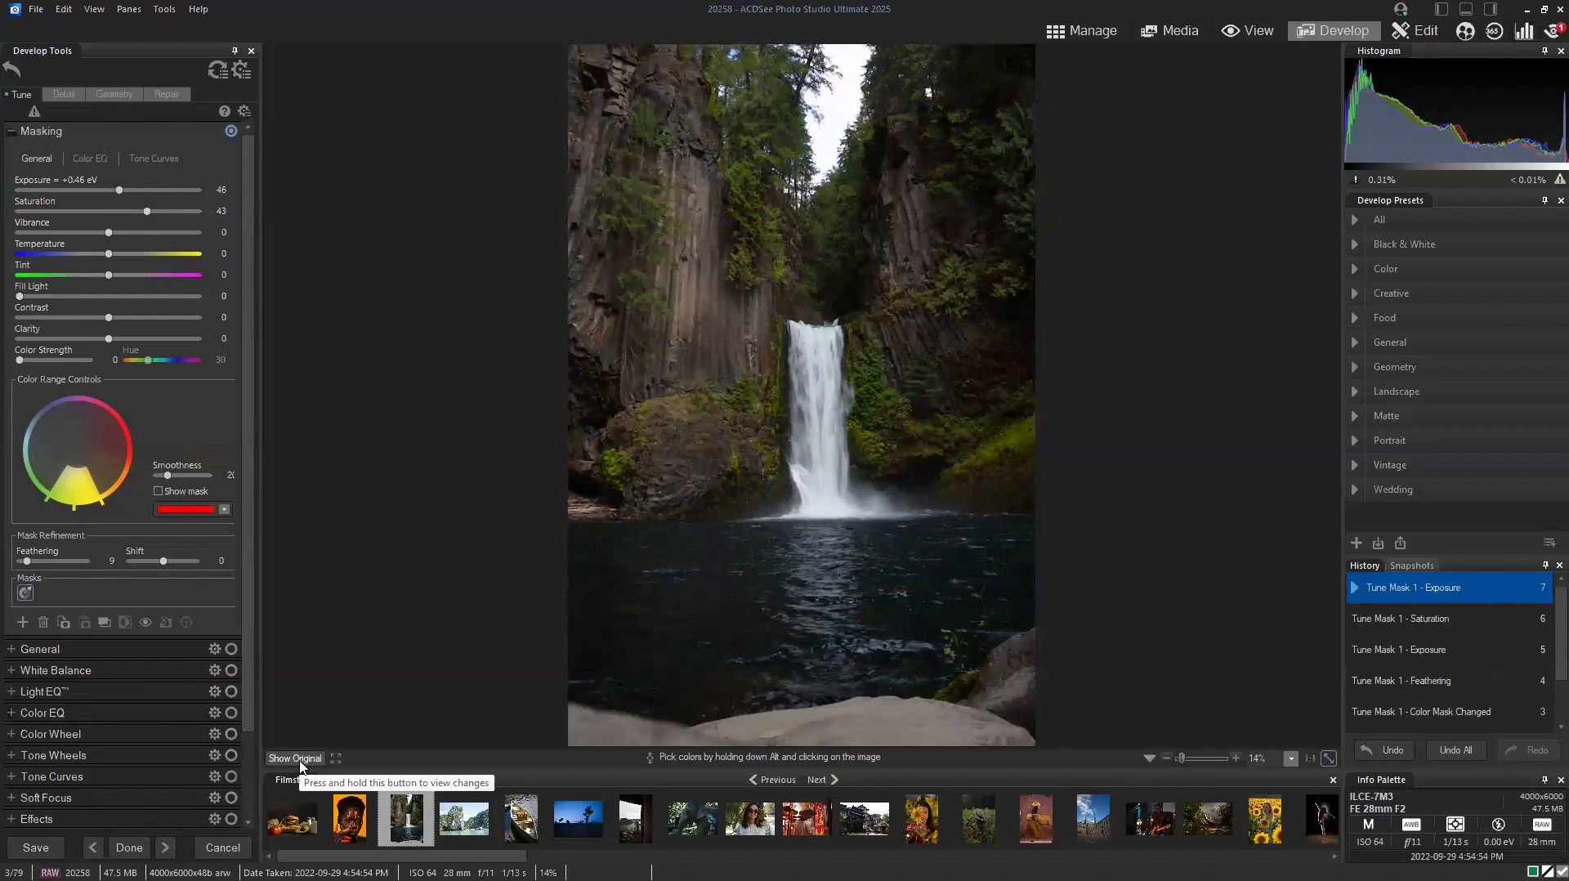
{"action": "left_click", "coordinate": [300, 764]}
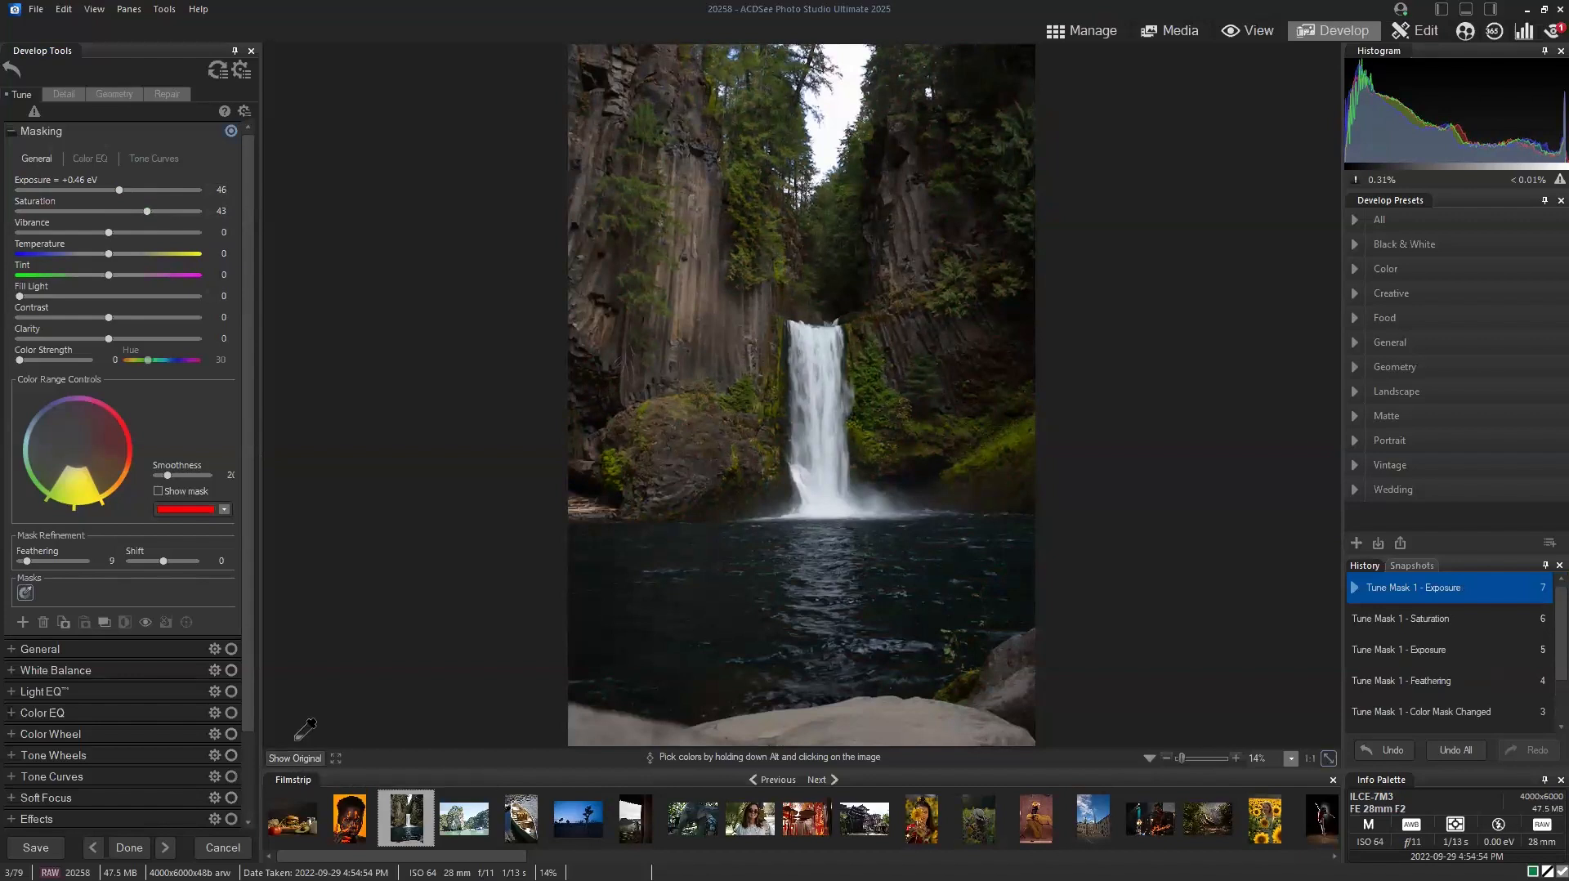
{"action": "left_click", "coordinate": [214, 72]}
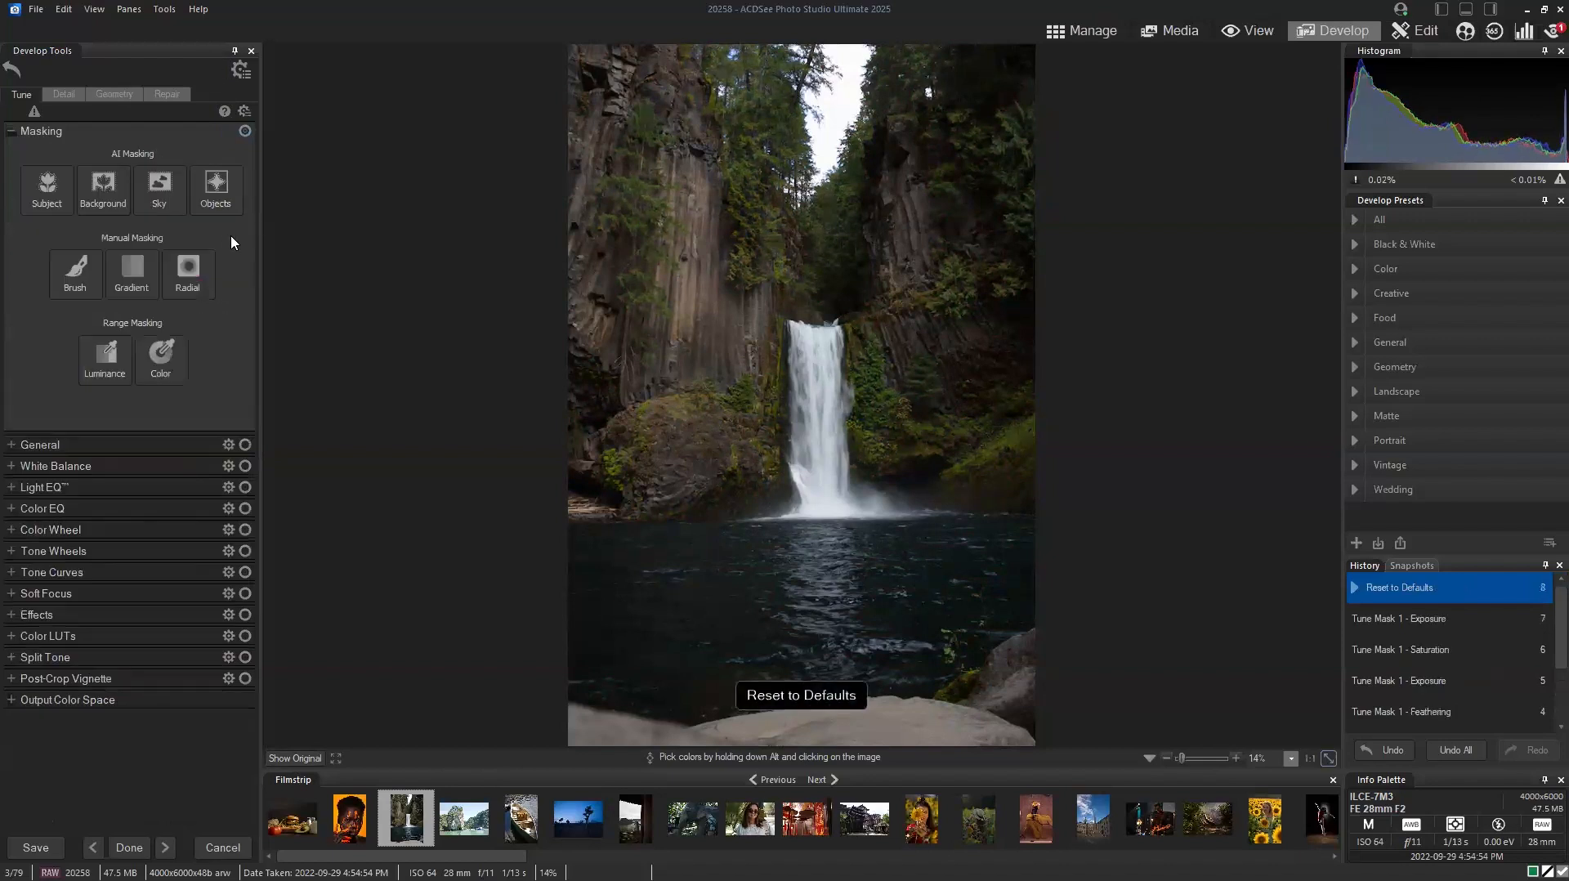
Open photo 20253 of the woman in the pink coat in Develop mode and add a Color range mask.
{"action": "left_click", "coordinate": [1071, 32]}
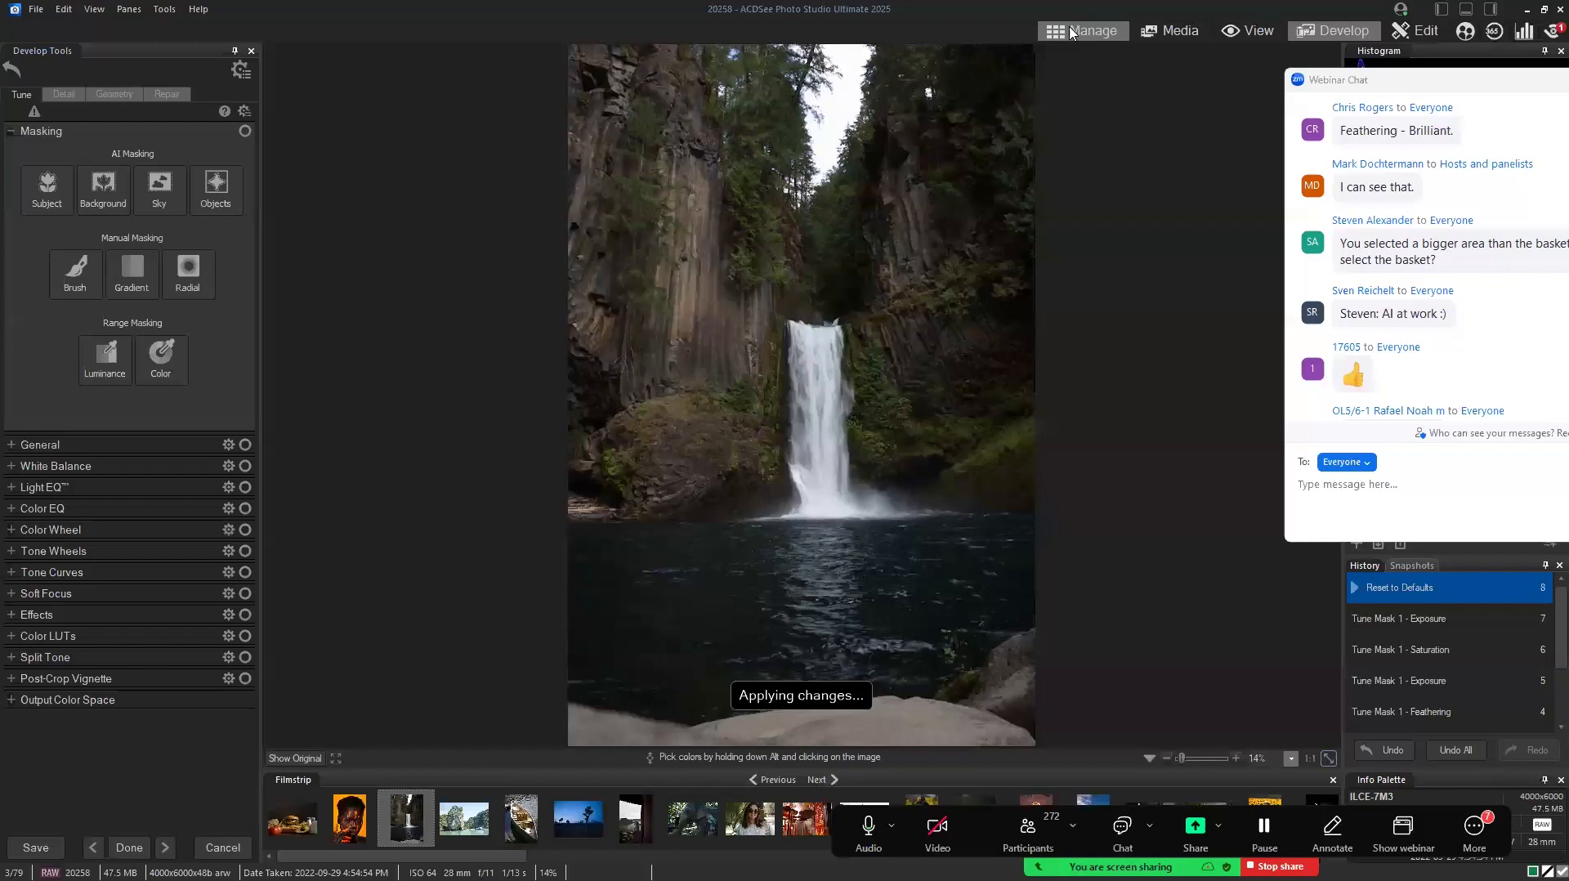
{"action": "left_click", "coordinate": [1072, 33]}
{"action": "left_click", "coordinate": [1332, 31]}
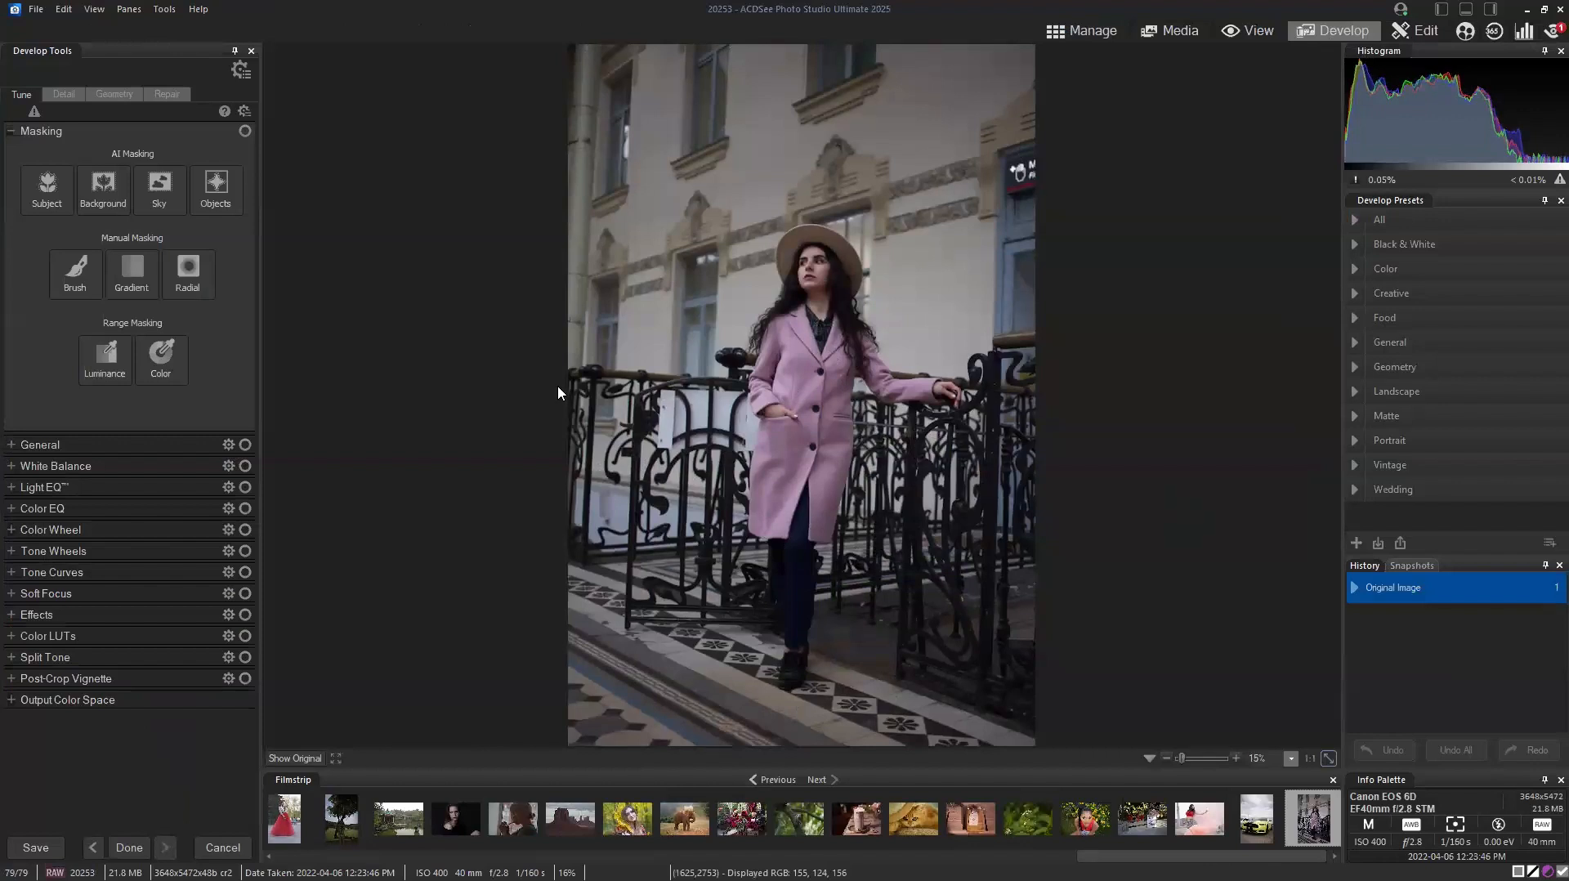
{"action": "left_click", "coordinate": [162, 374]}
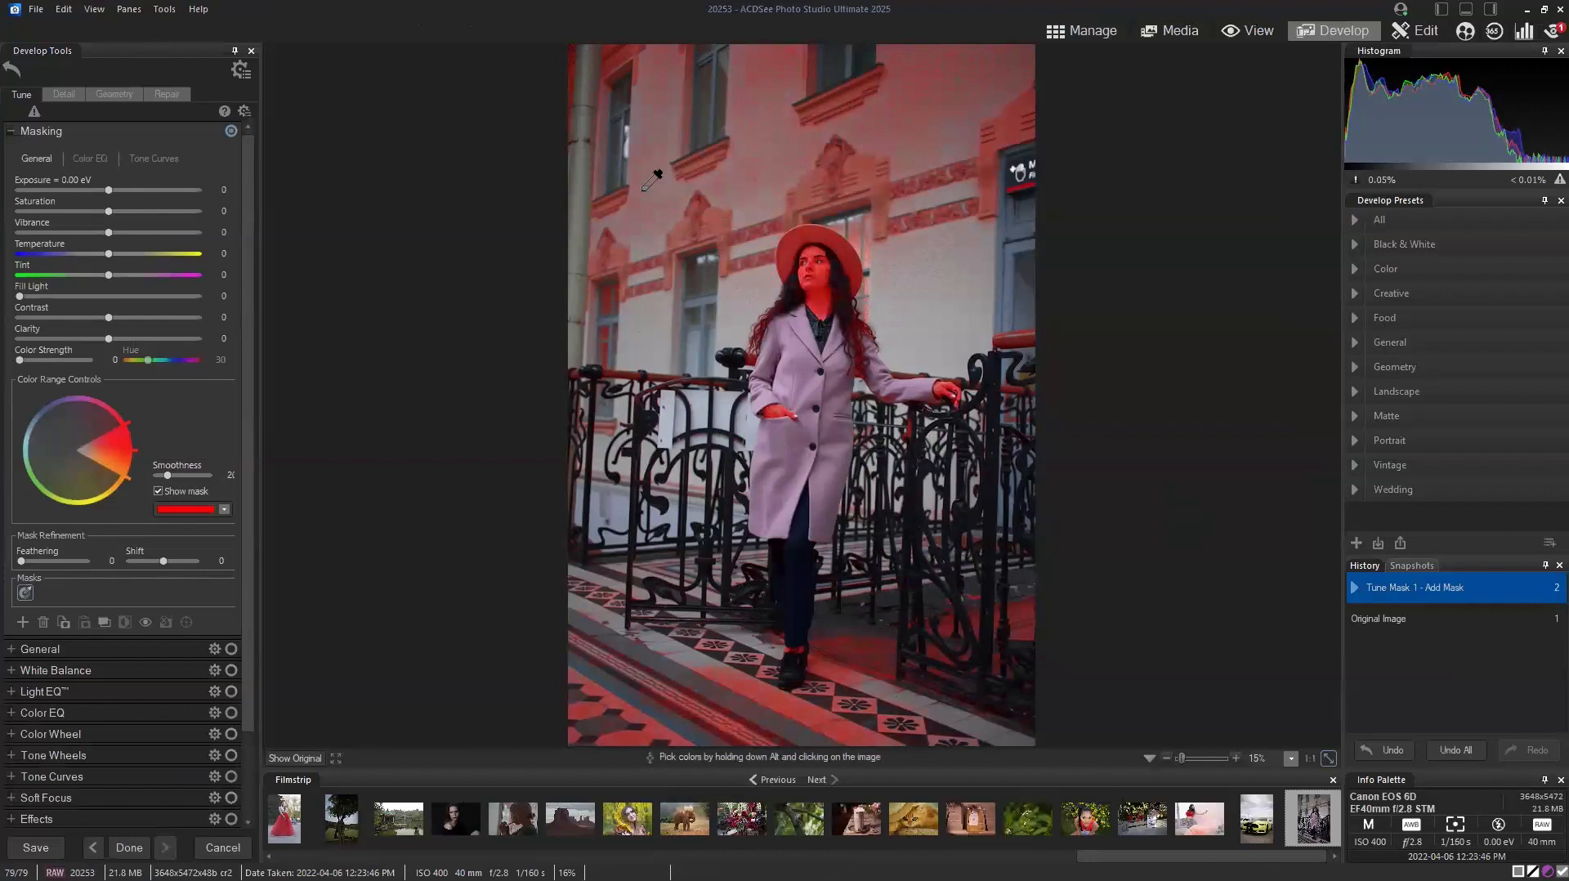
Pick the pink coat's color for the mask, exclude low-saturation tones and narrow the hue range.
{"action": "left_click", "coordinate": [854, 177], "text": "alt"}
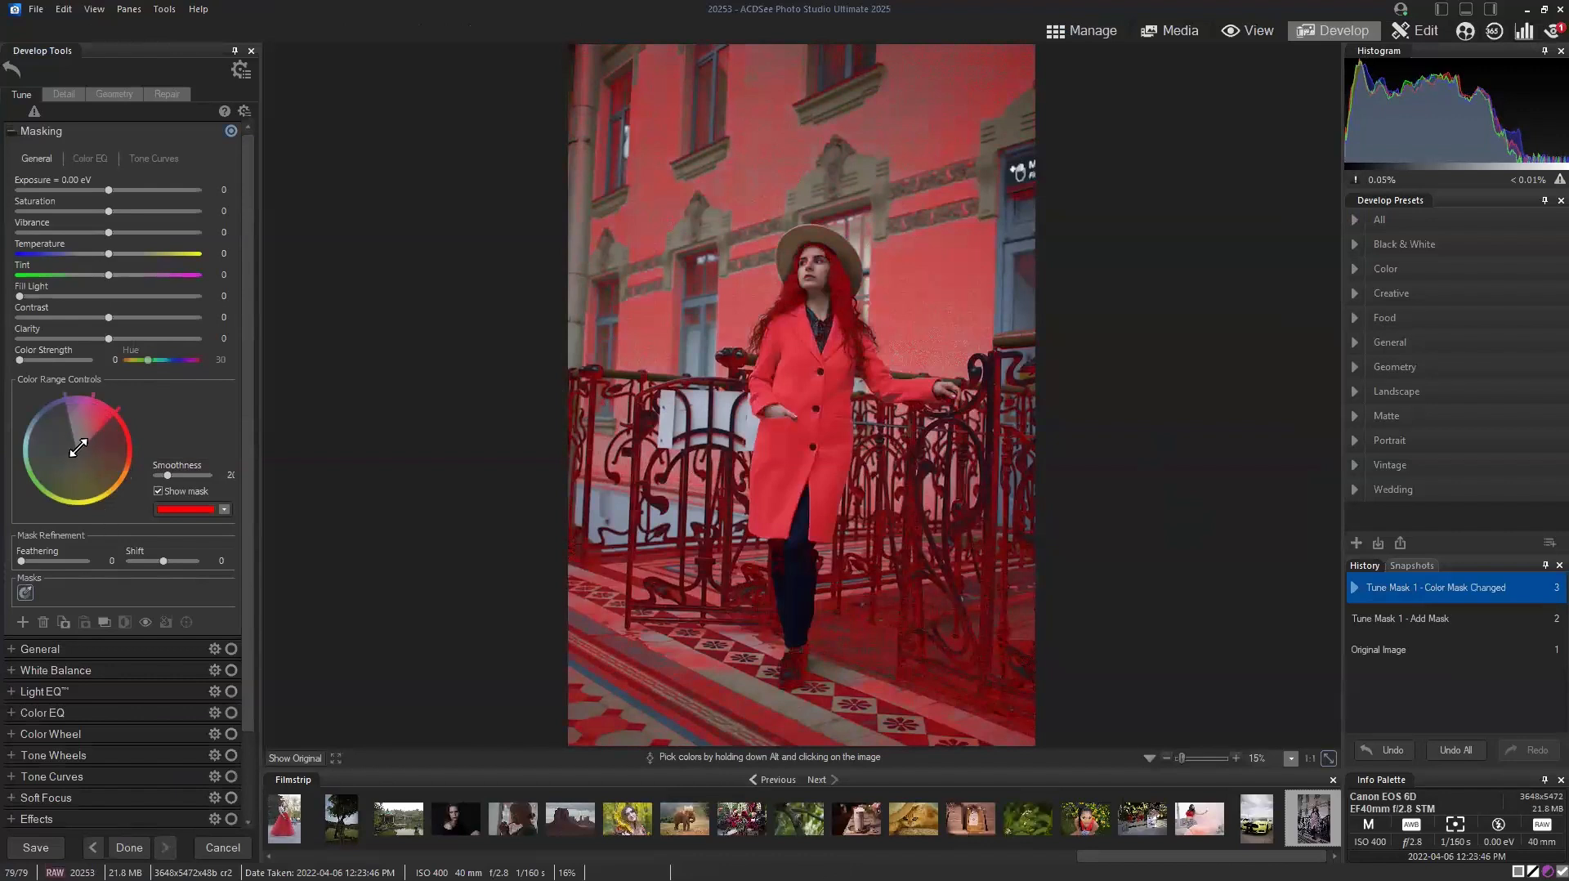
{"action": "left_click_drag", "start_coordinate": [76, 454], "coordinate": [76, 435]}
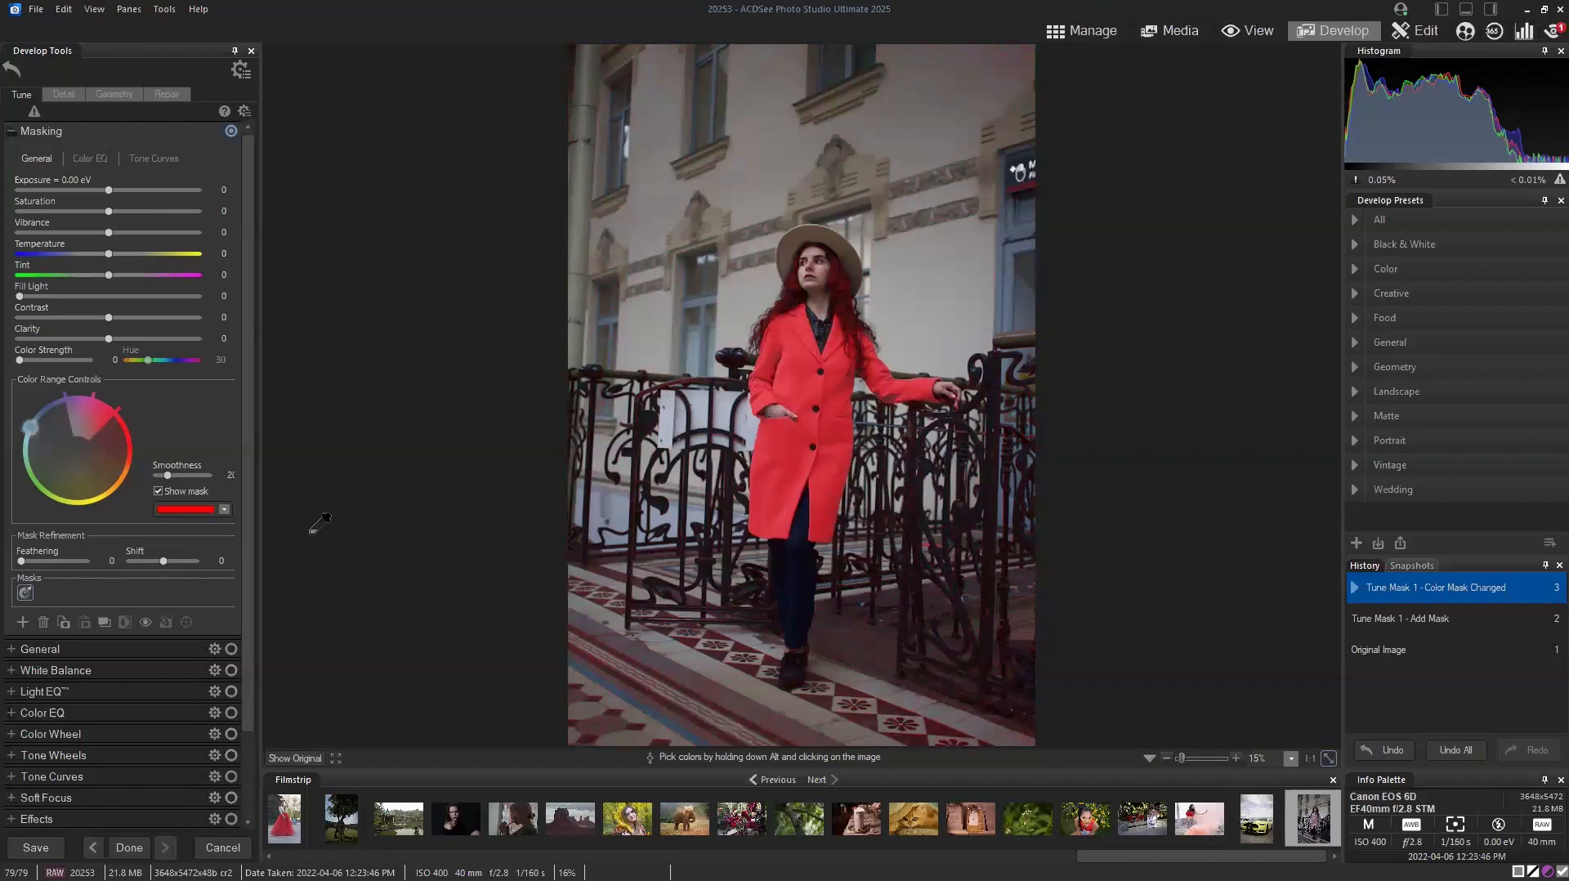
{"action": "left_click_drag", "start_coordinate": [67, 399], "coordinate": [82, 397]}
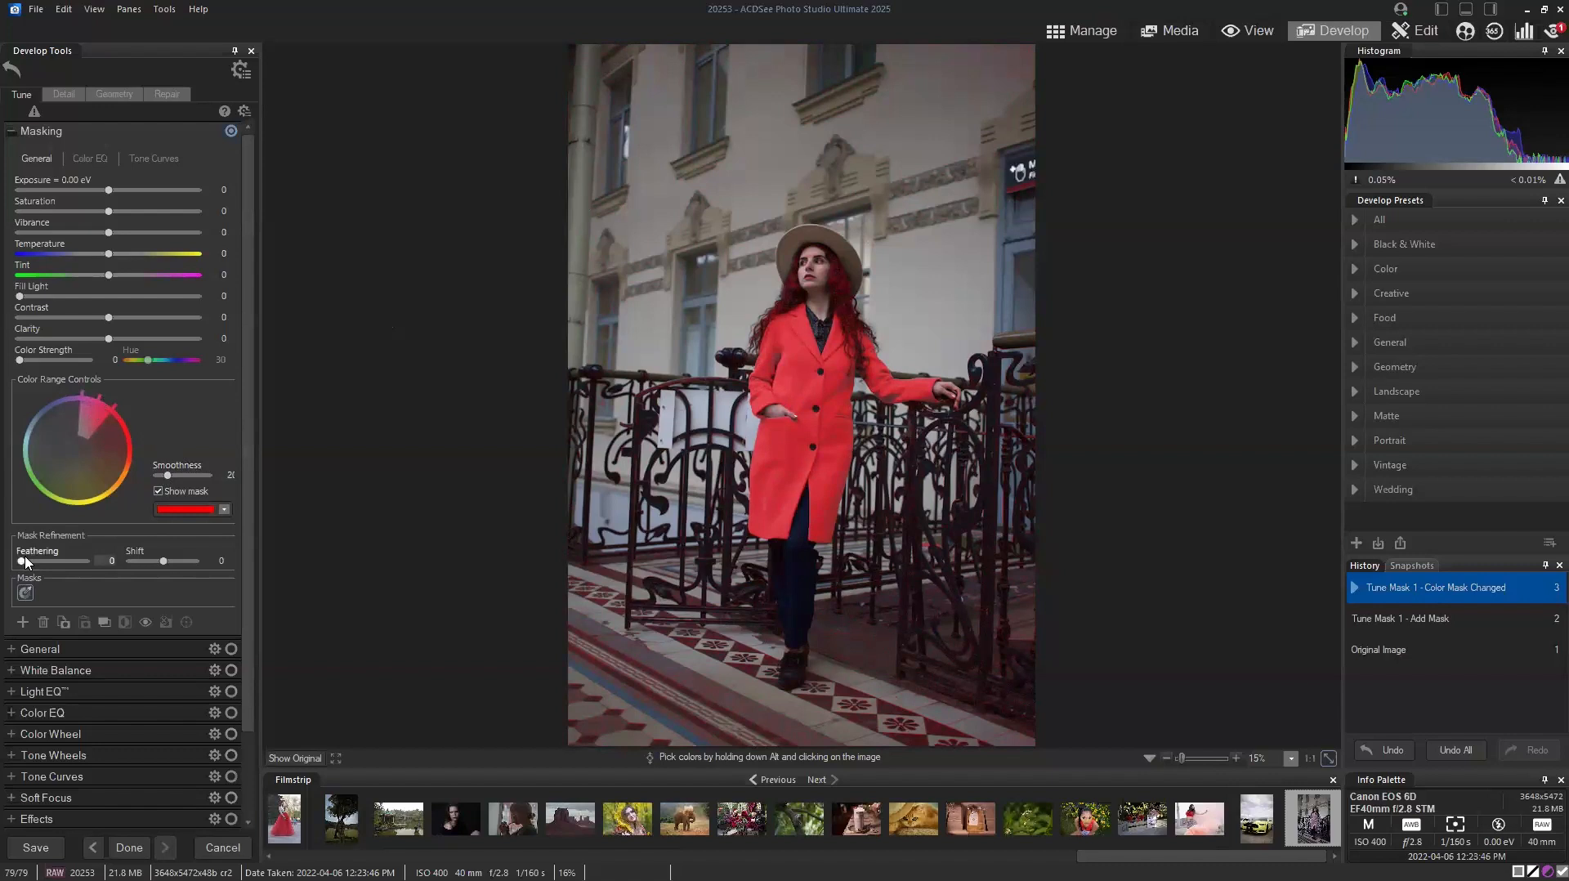
Hide the coat mask's overlay and set its Saturation to 96, Exposure to 31 and Contrast to 22.
{"action": "left_click", "coordinate": [157, 492]}
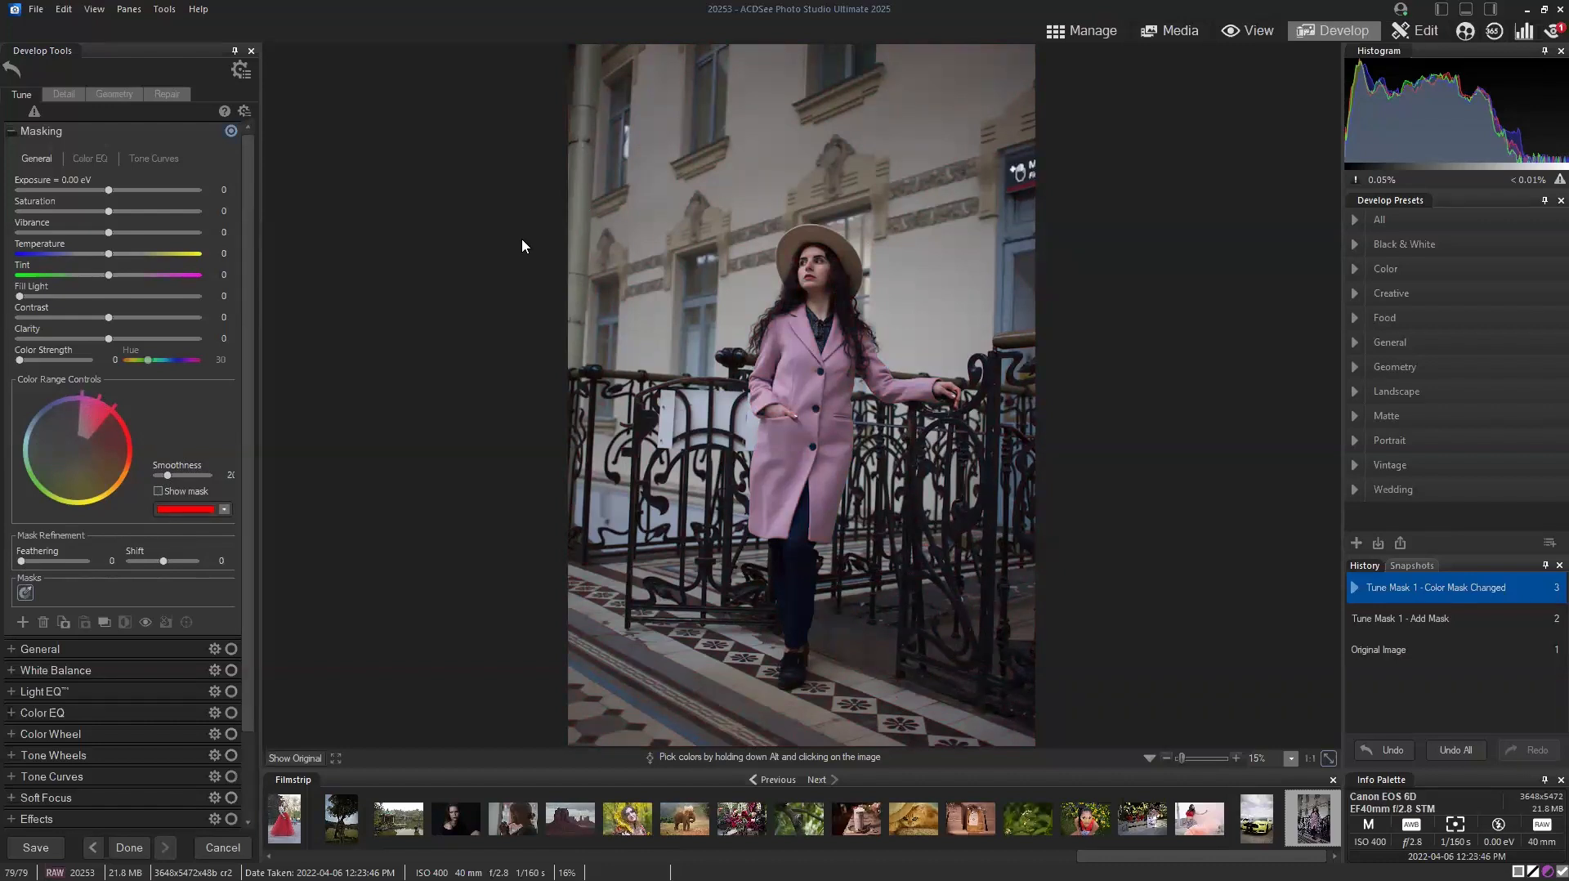
{"action": "left_click", "coordinate": [21, 359]}
{"action": "left_click_drag", "start_coordinate": [108, 211], "coordinate": [196, 213]}
{"action": "left_click_drag", "start_coordinate": [110, 190], "coordinate": [115, 190]}
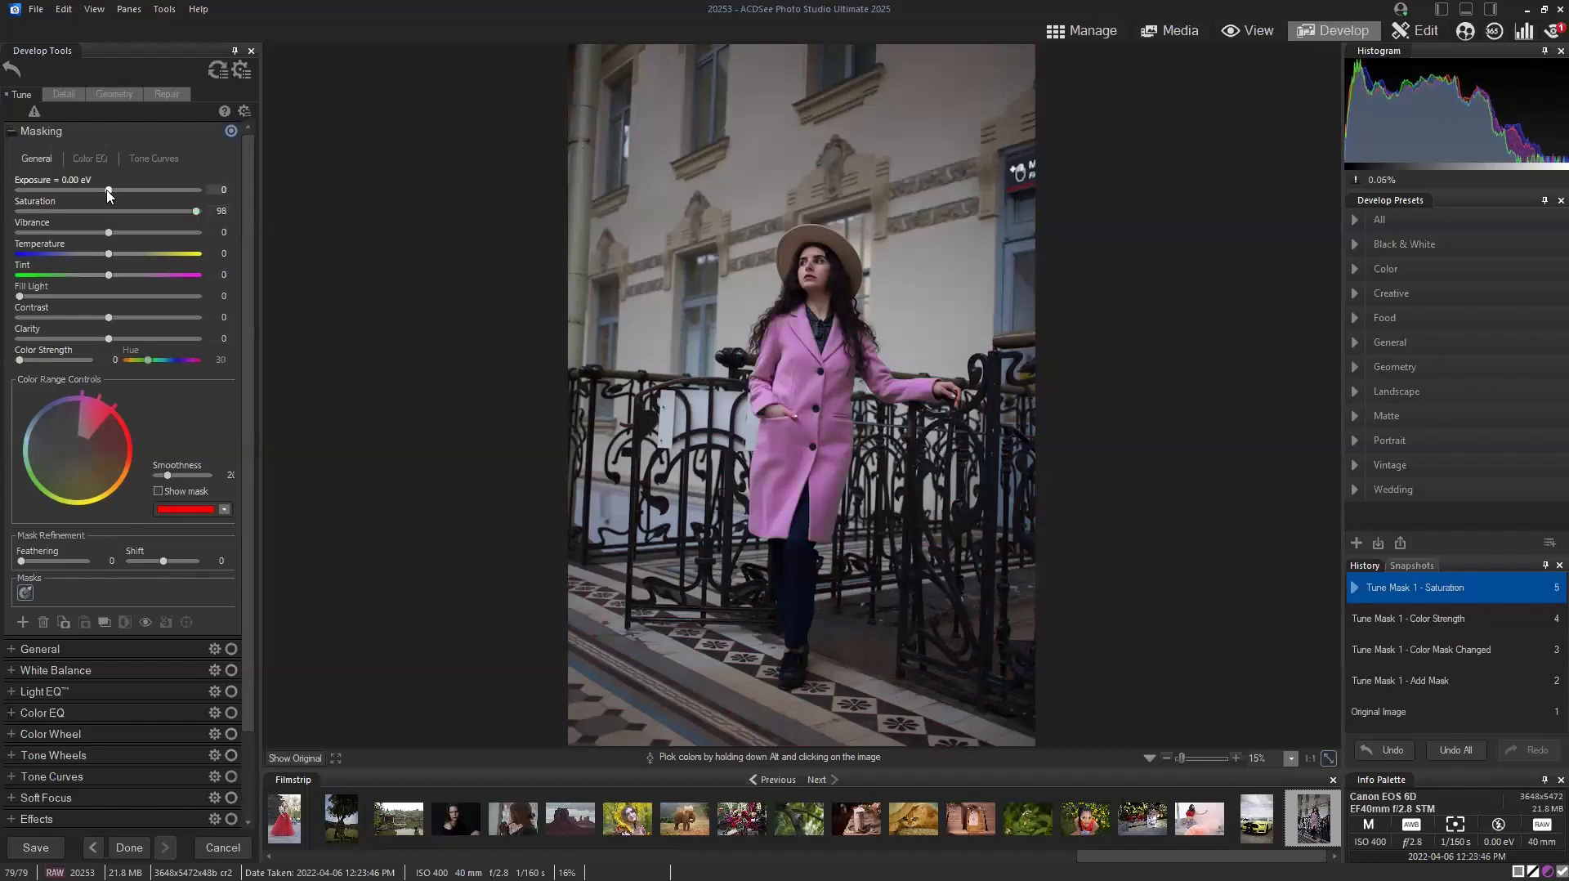
{"action": "left_click", "coordinate": [128, 319]}
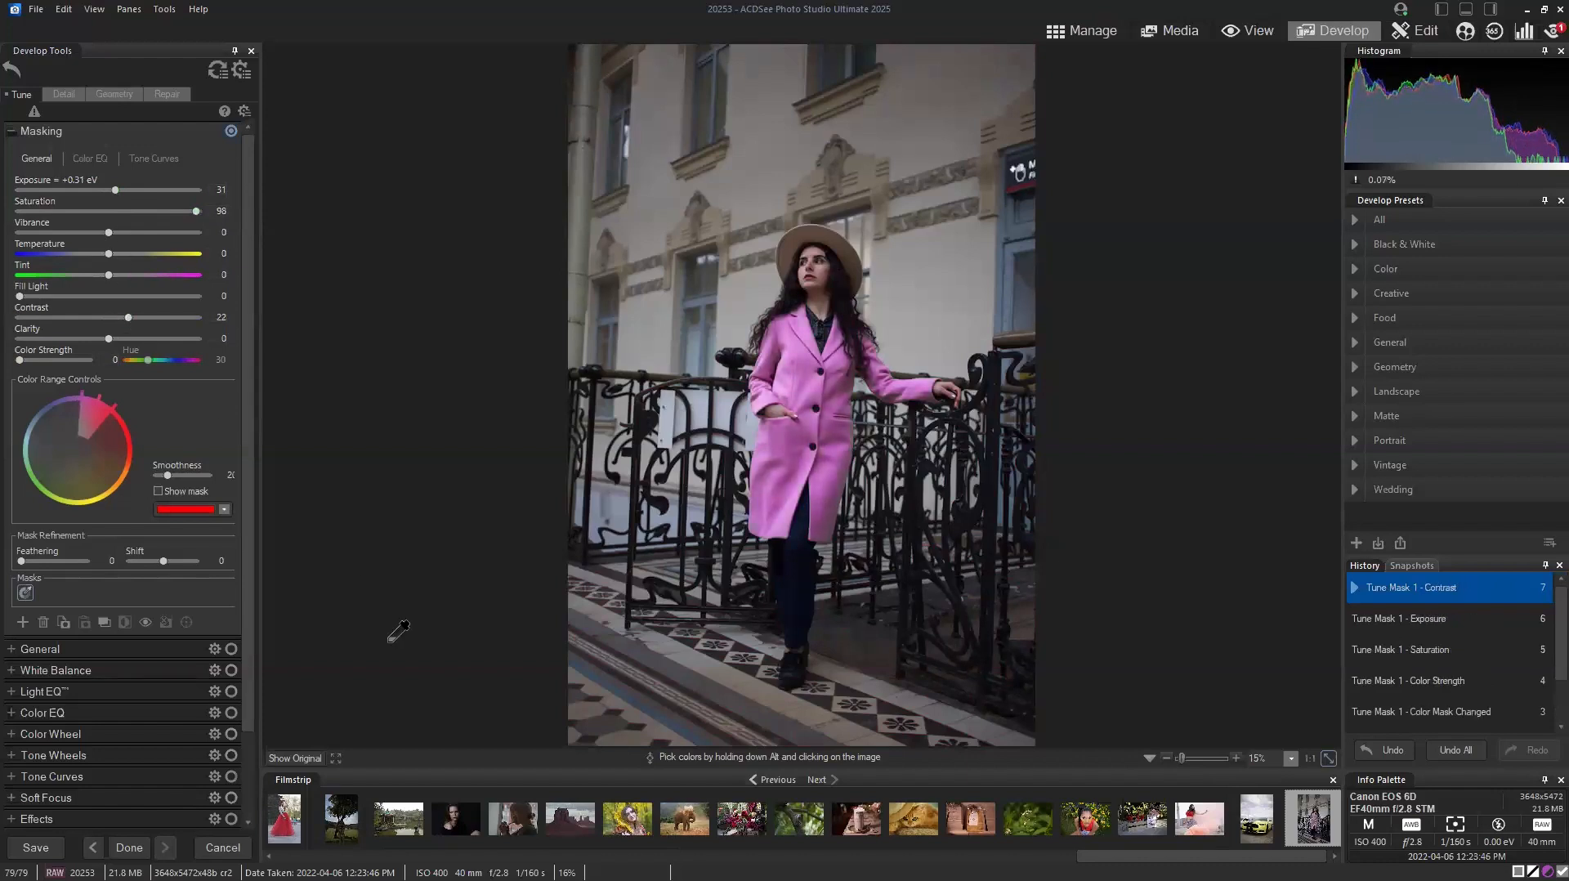
Compare the more vivid pink coat with the original photo several times.
{"action": "left_click", "coordinate": [297, 759]}
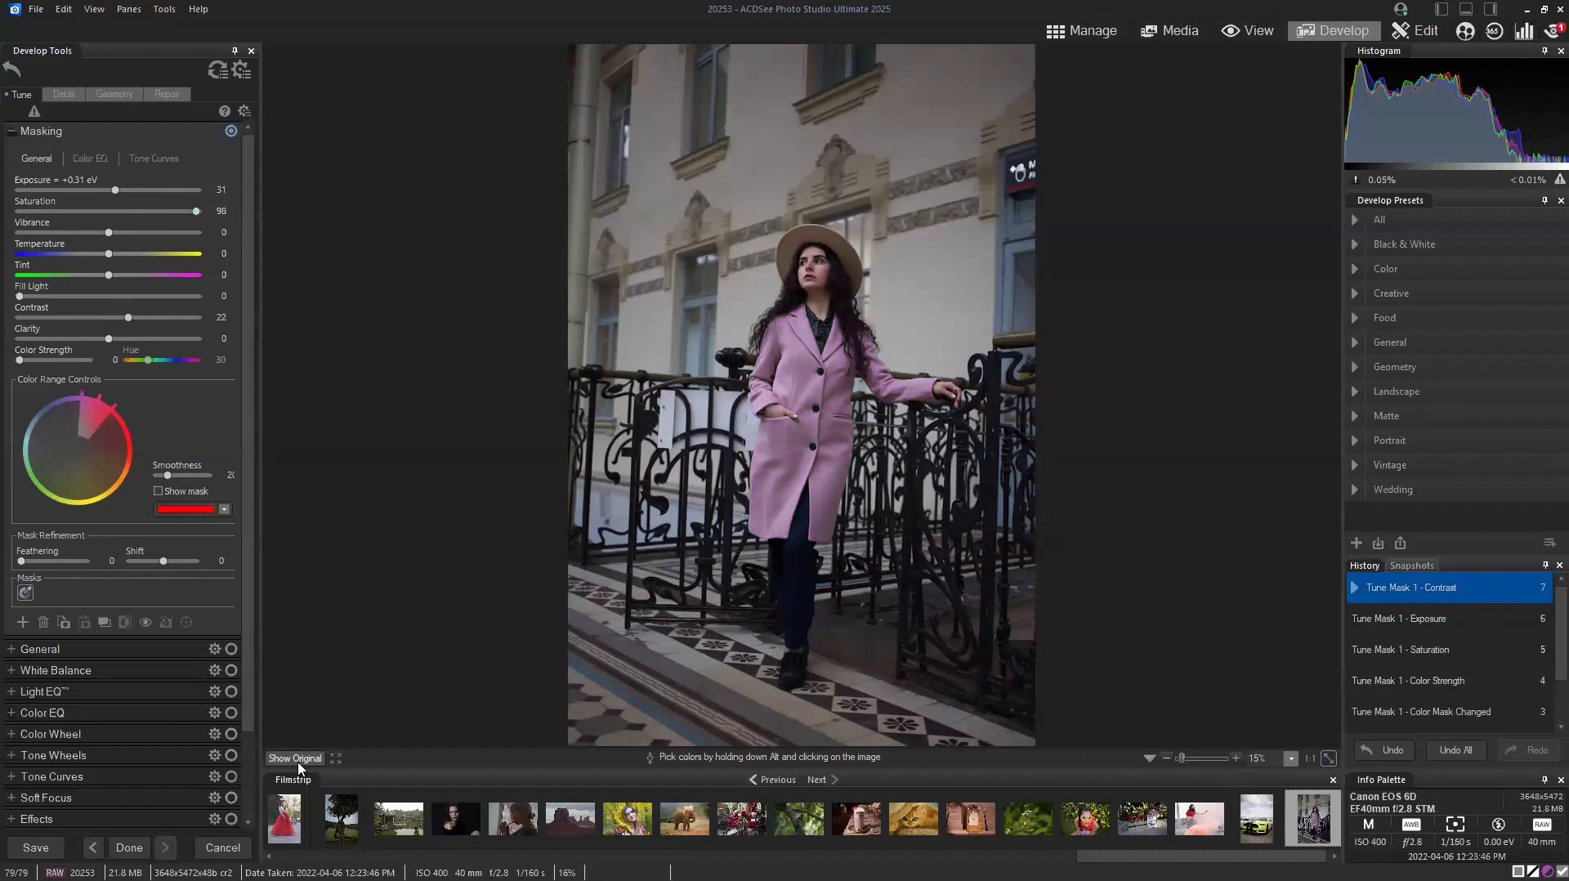
{"action": "left_click", "coordinate": [298, 763]}
{"action": "left_click", "coordinate": [298, 763]}
{"action": "left_click", "coordinate": [298, 762]}
{"action": "left_click", "coordinate": [298, 762]}
{"action": "left_click", "coordinate": [298, 763]}
{"action": "left_click", "coordinate": [298, 762]}
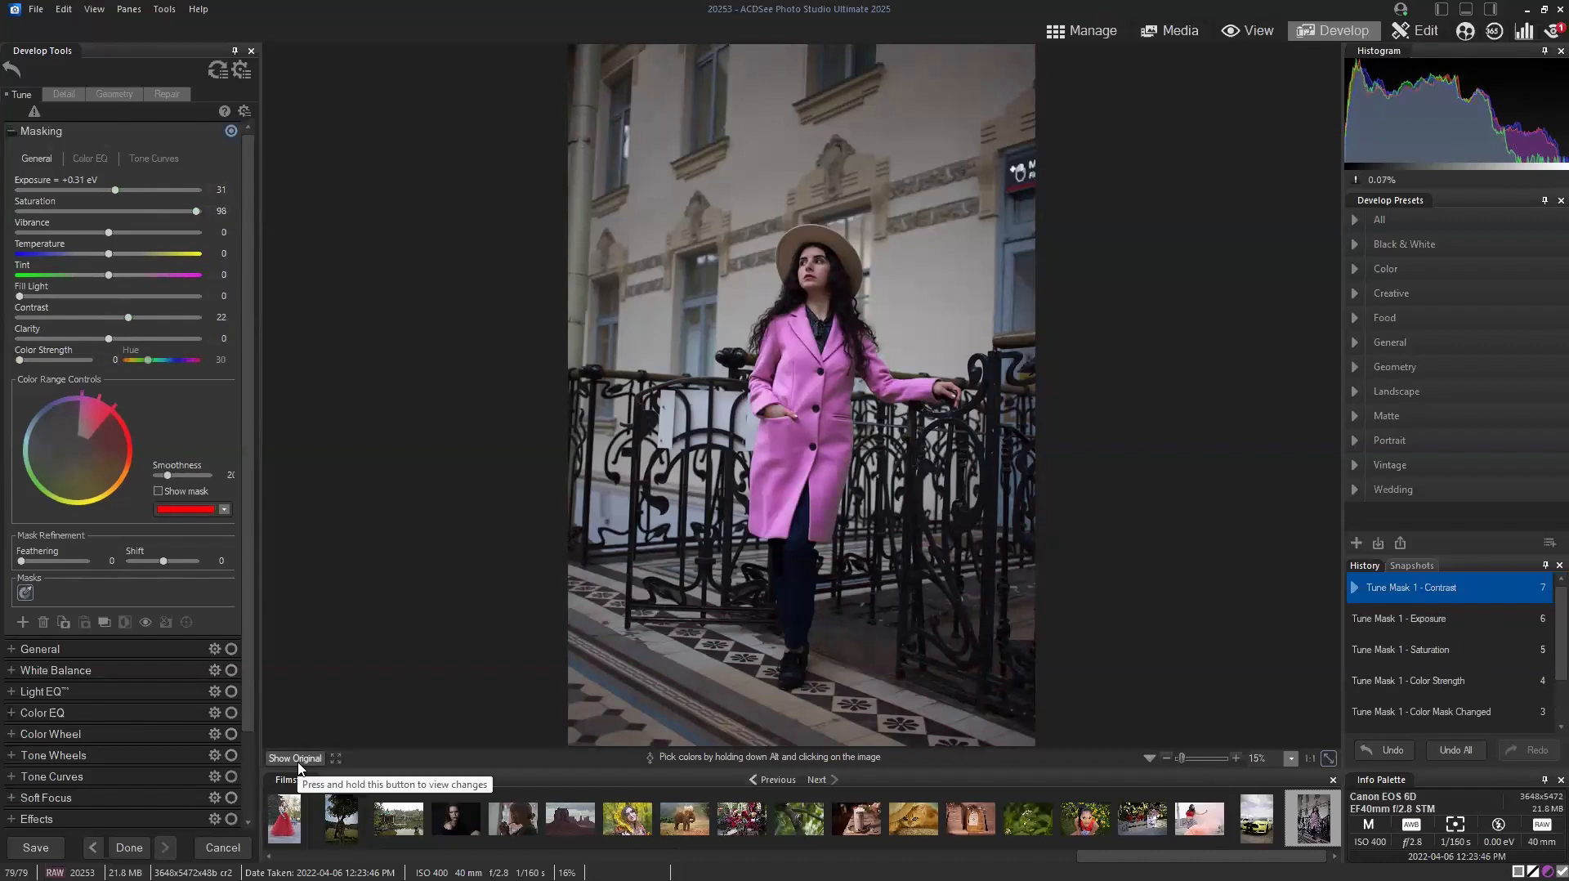
{"action": "left_click", "coordinate": [298, 763]}
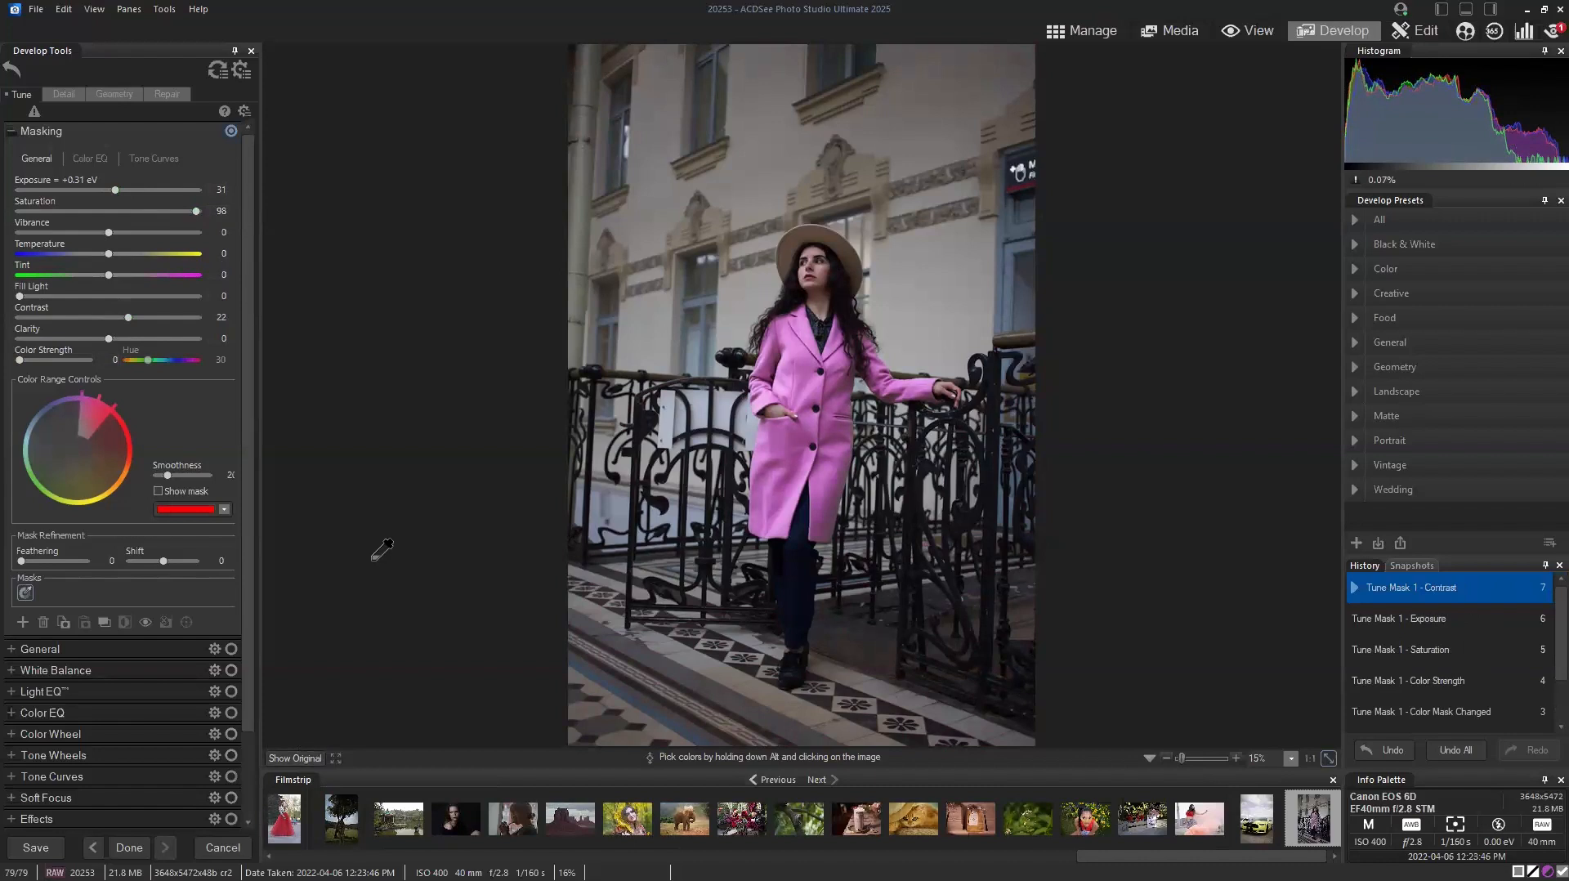
Reset photo 20253's develop settings to defaults and return to Manage mode.
{"action": "left_click", "coordinate": [219, 71]}
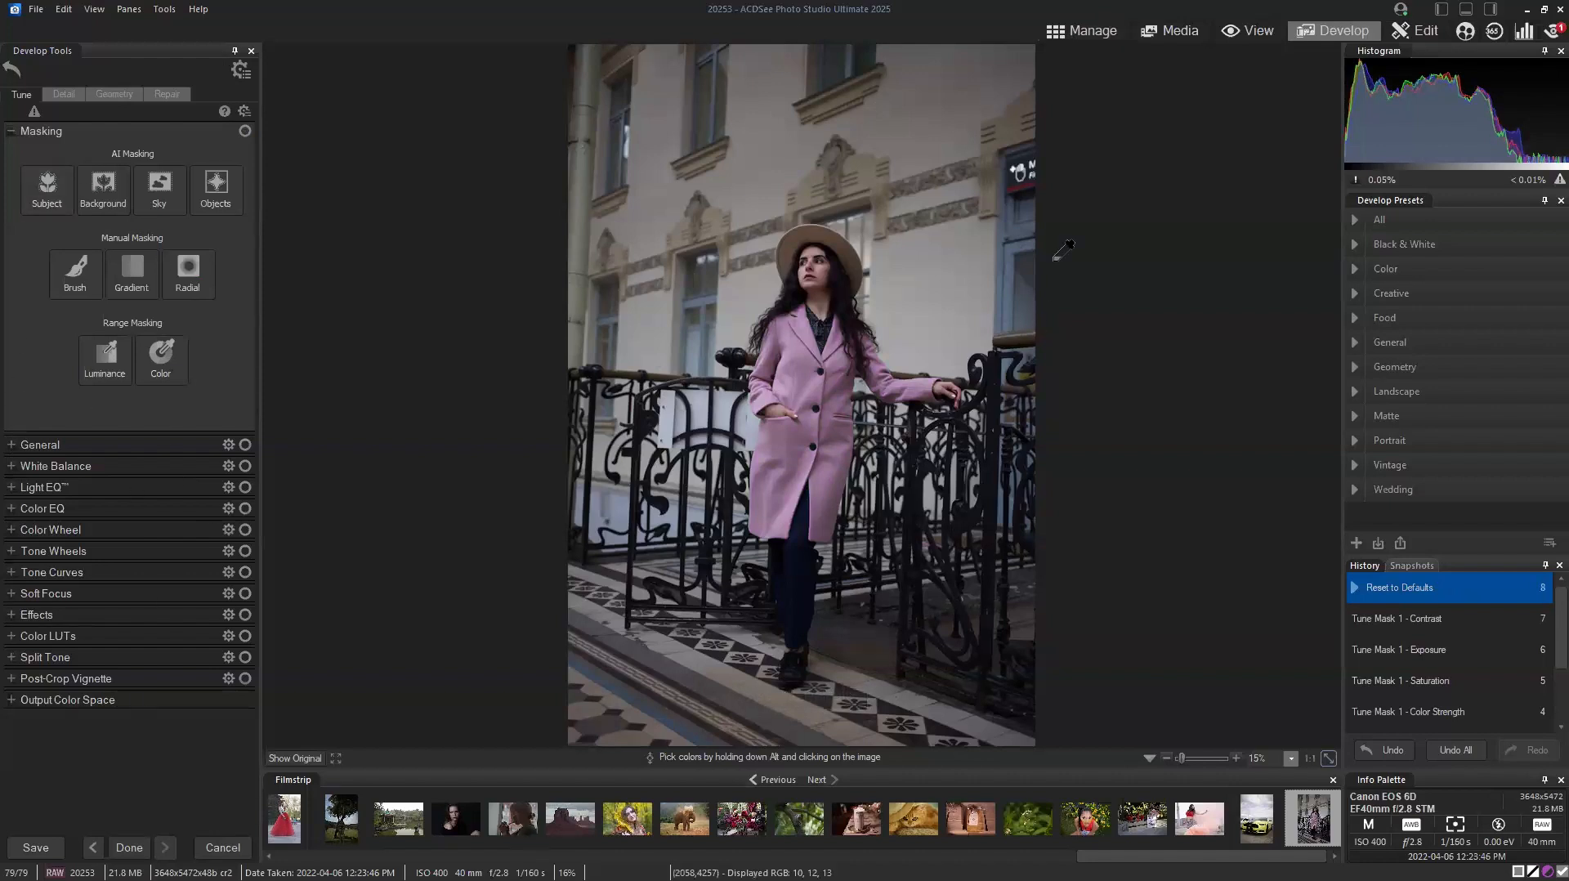
{"action": "left_click", "coordinate": [1088, 41]}
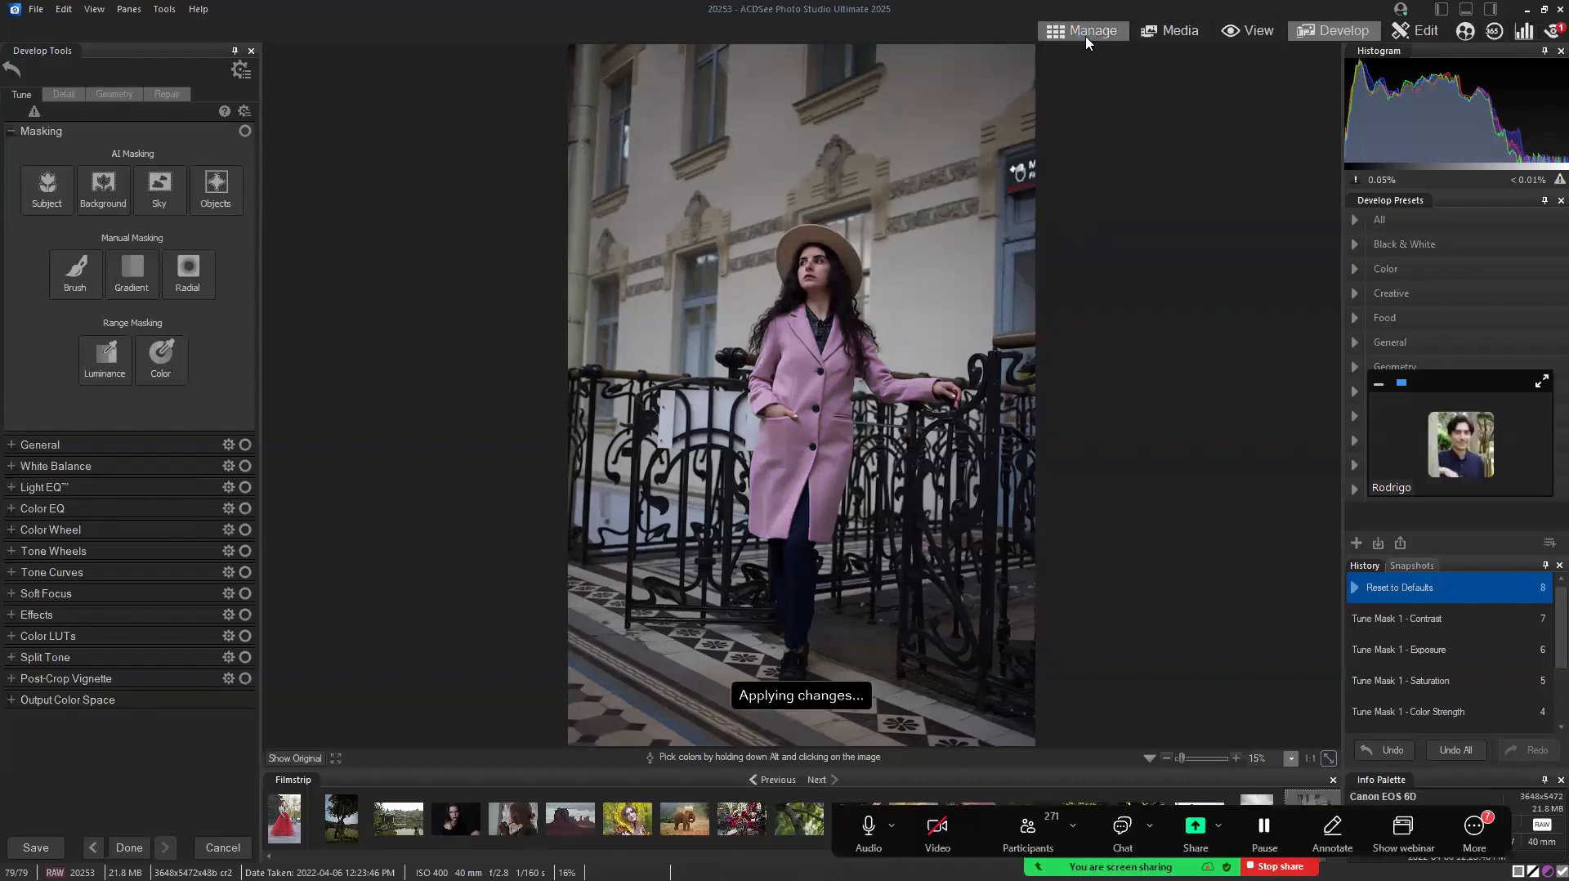
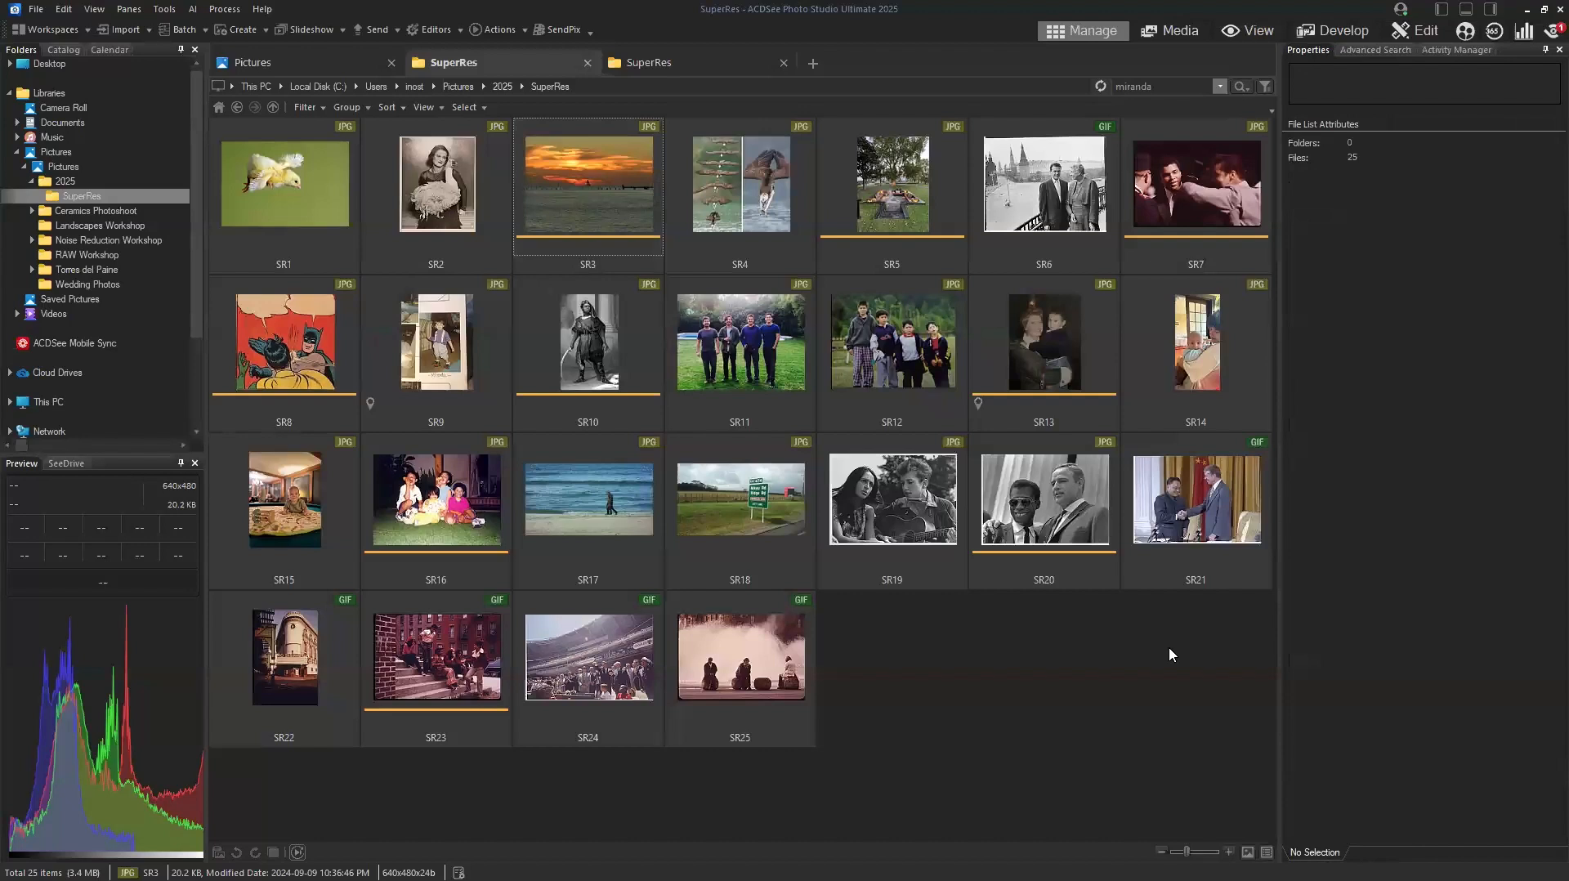
Look through the AI features offered in the SuperRes folder, both in general and for photo SR3.
{"action": "left_click", "coordinate": [194, 11]}
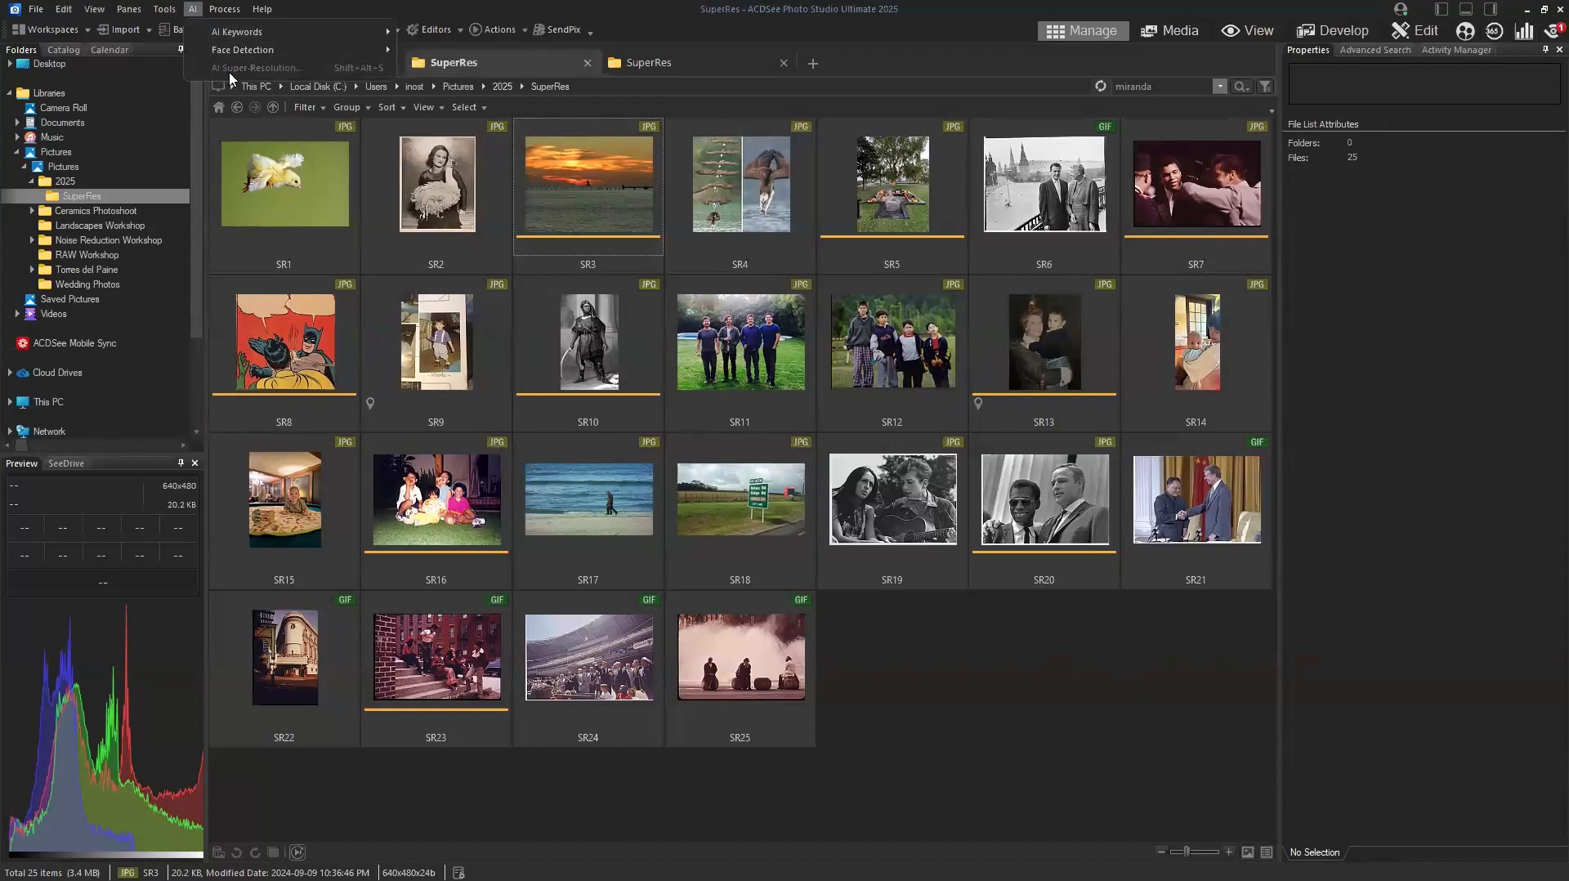
{"action": "key", "text": "Escape"}
{"action": "left_click", "coordinate": [595, 197]}
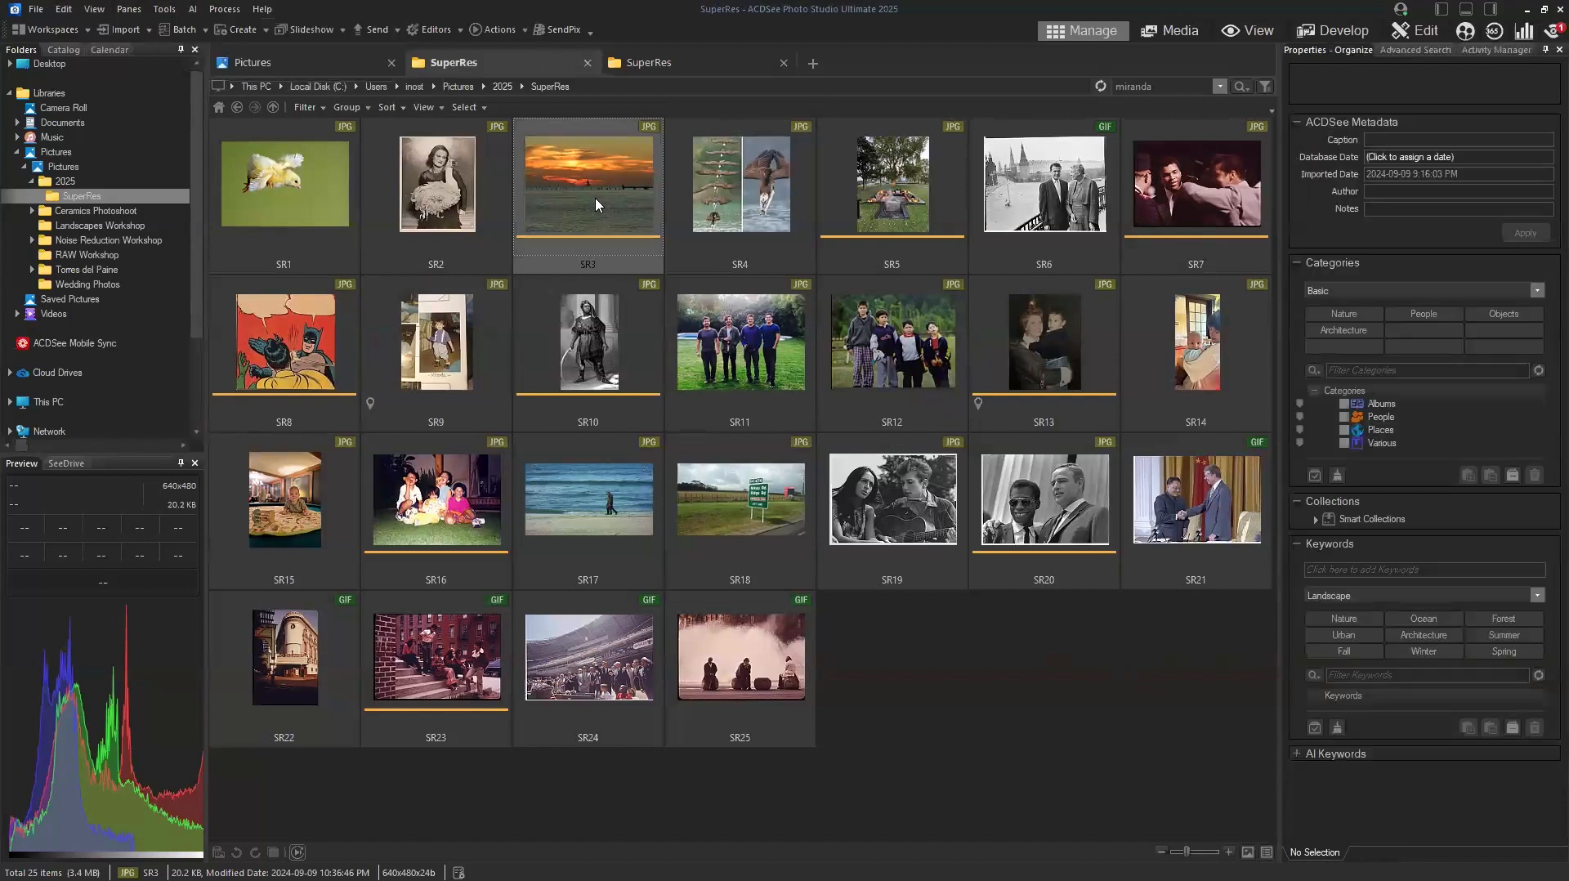
{"action": "right_click", "coordinate": [595, 198]}
{"action": "mouse_move", "coordinate": [636, 238]}
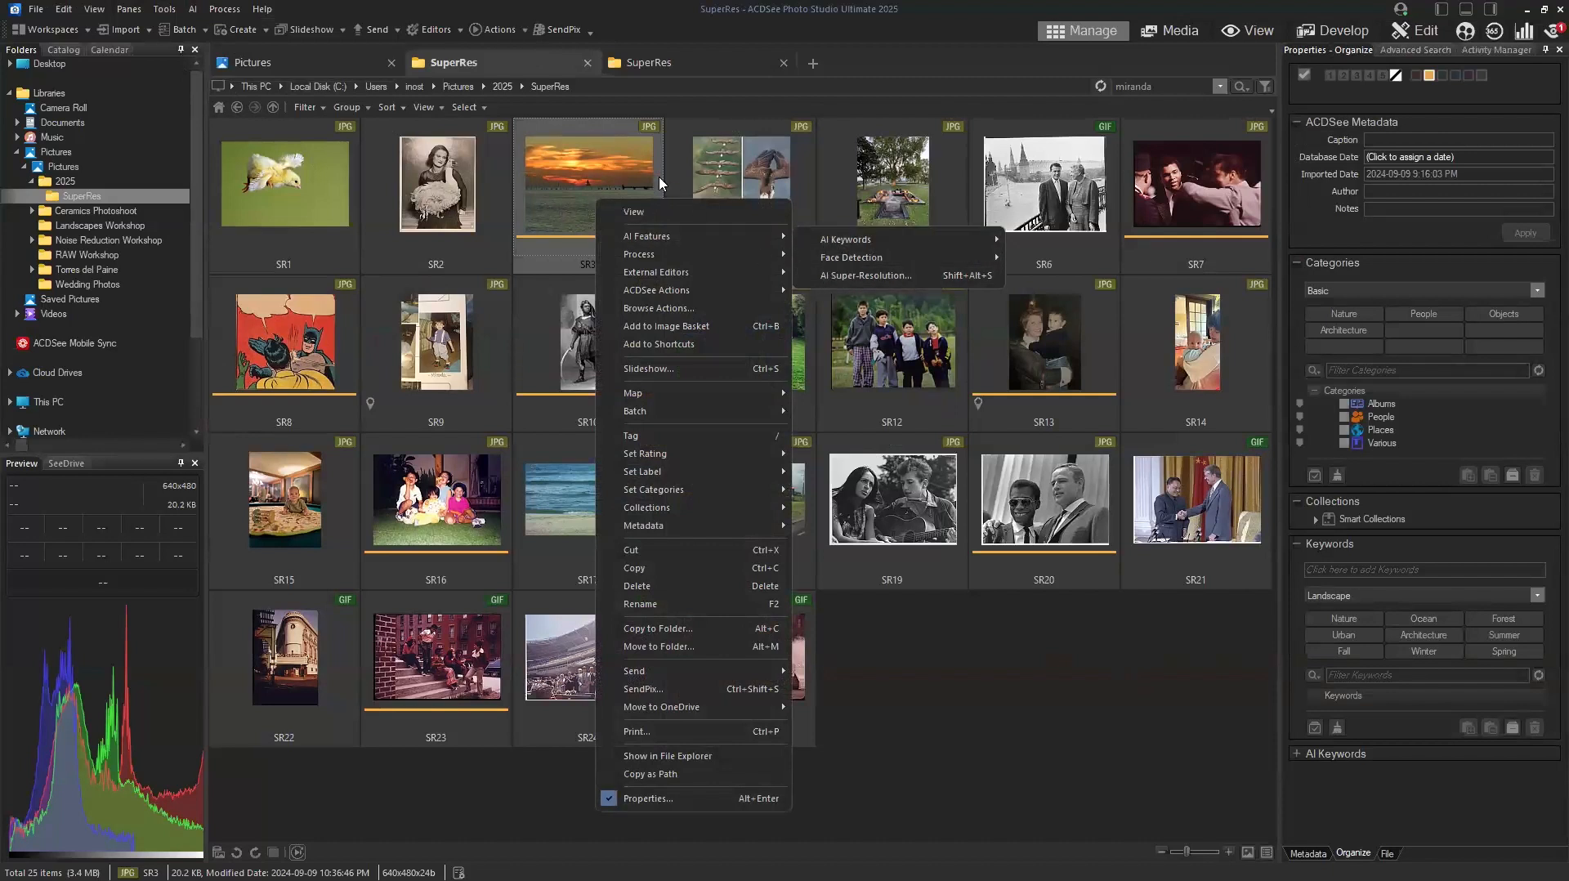
{"action": "left_click", "coordinate": [1042, 55]}
{"action": "left_click", "coordinate": [1233, 36]}
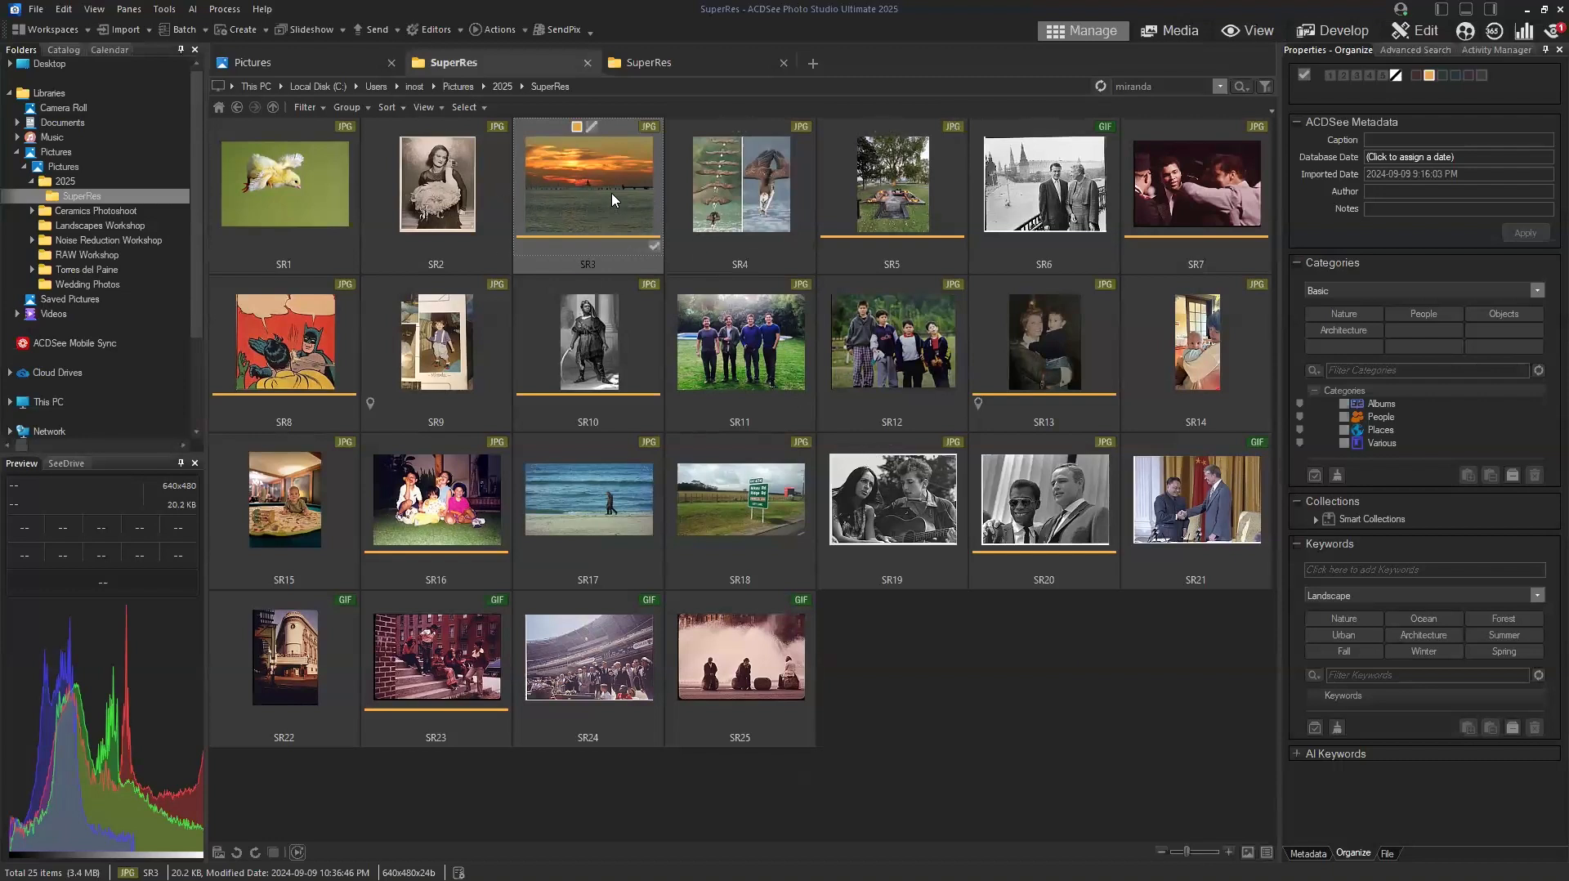
{"action": "left_click", "coordinate": [1254, 33]}
Open photo SR3 in AI Super-Resolution and move the dialog clear of the window's center.
{"action": "right_click", "coordinate": [617, 202]}
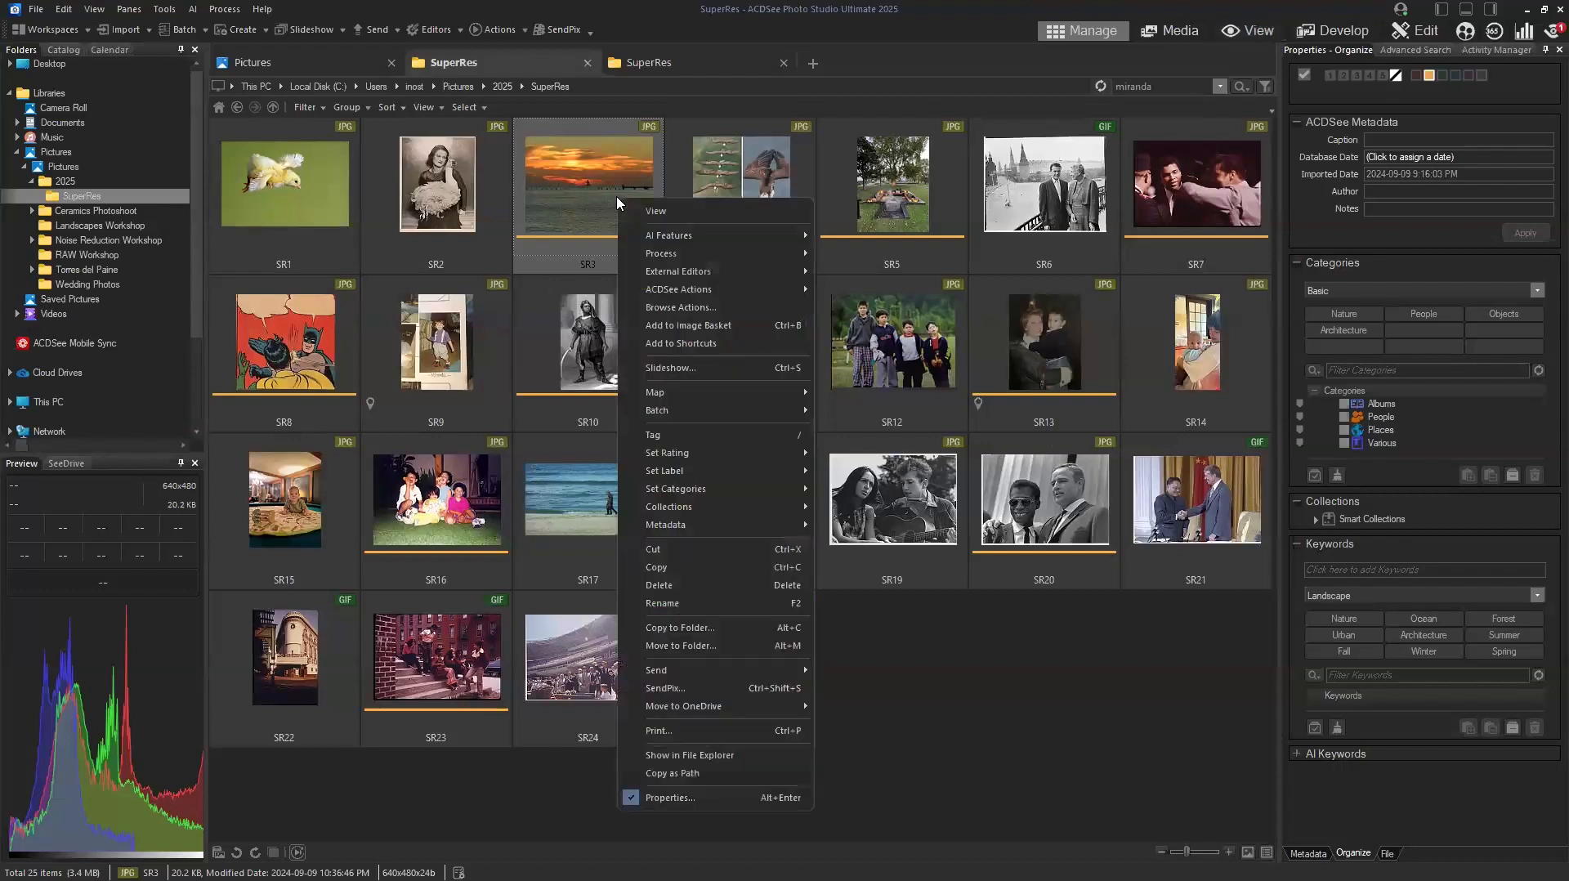
{"action": "mouse_move", "coordinate": [658, 237]}
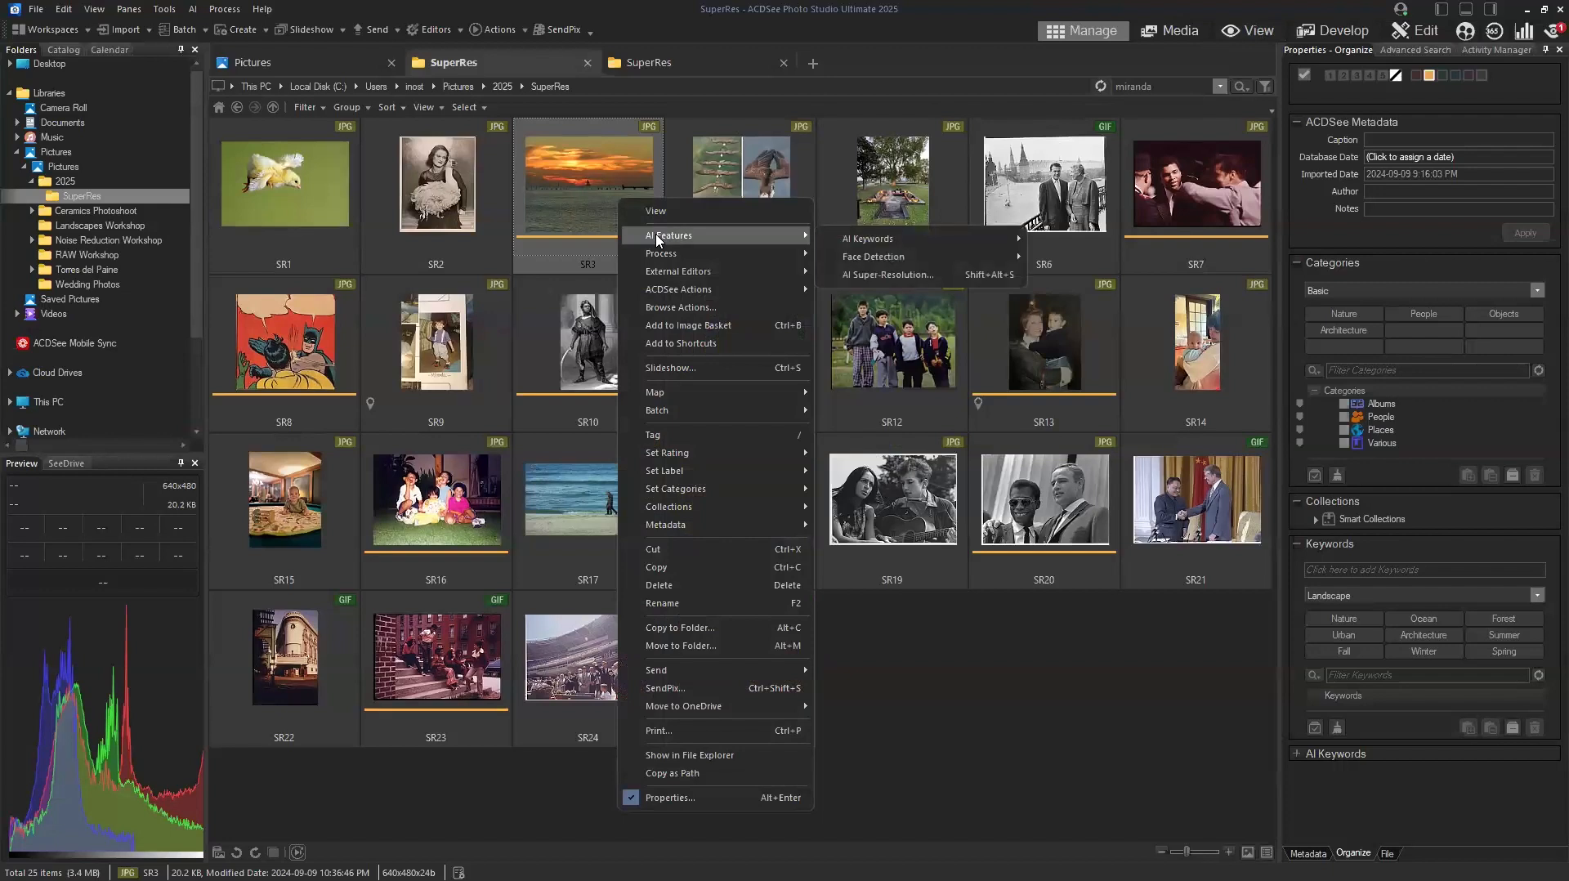
{"action": "left_click", "coordinate": [884, 275]}
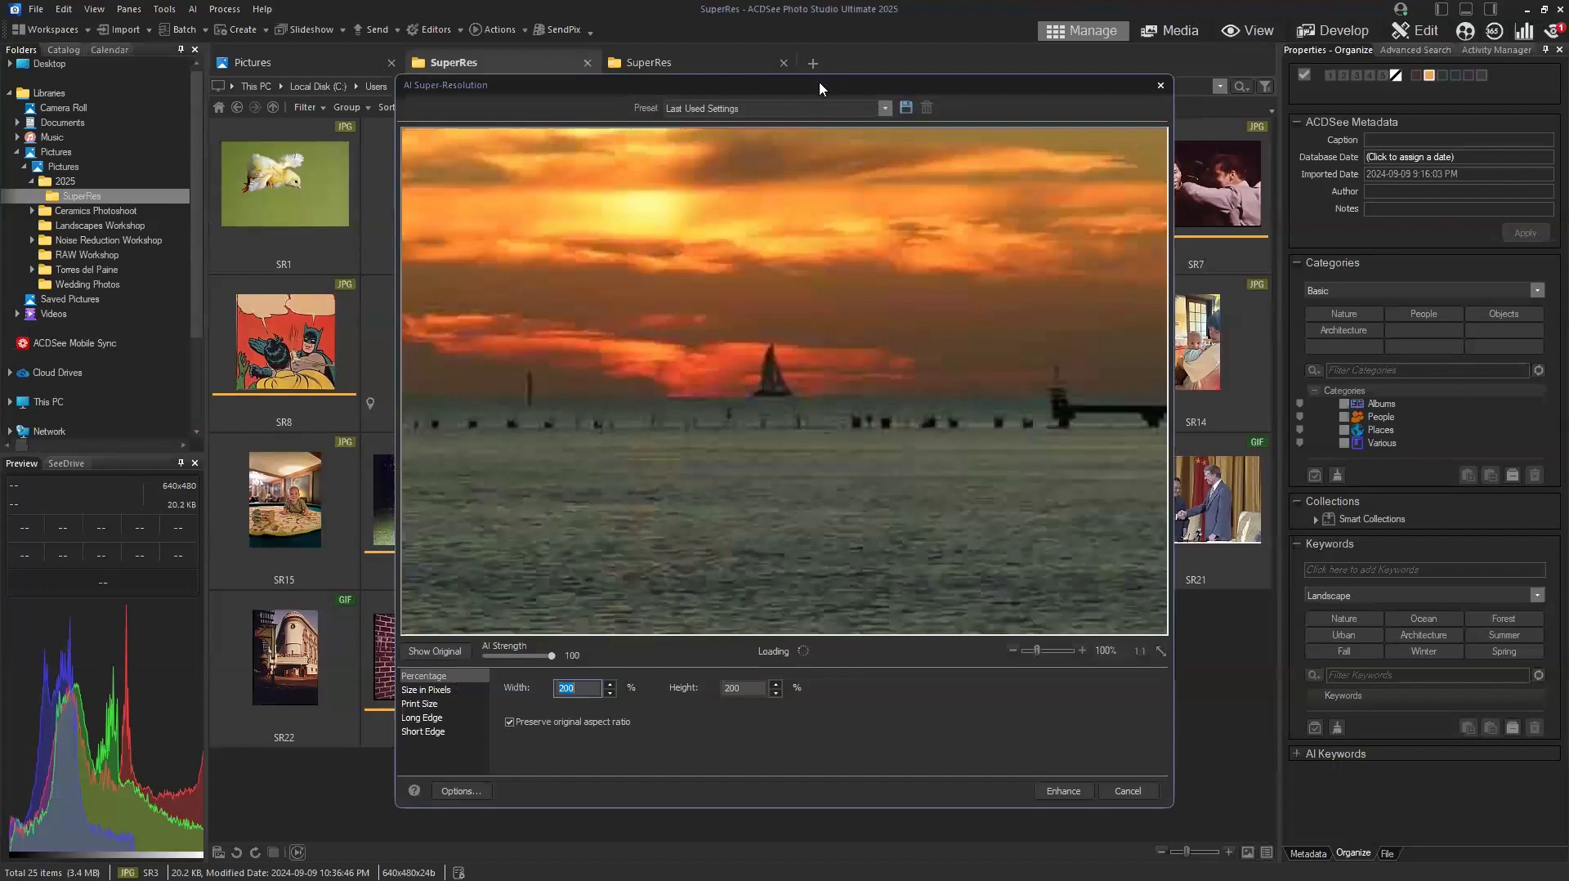
{"action": "left_click_drag", "start_coordinate": [815, 81], "coordinate": [669, 49]}
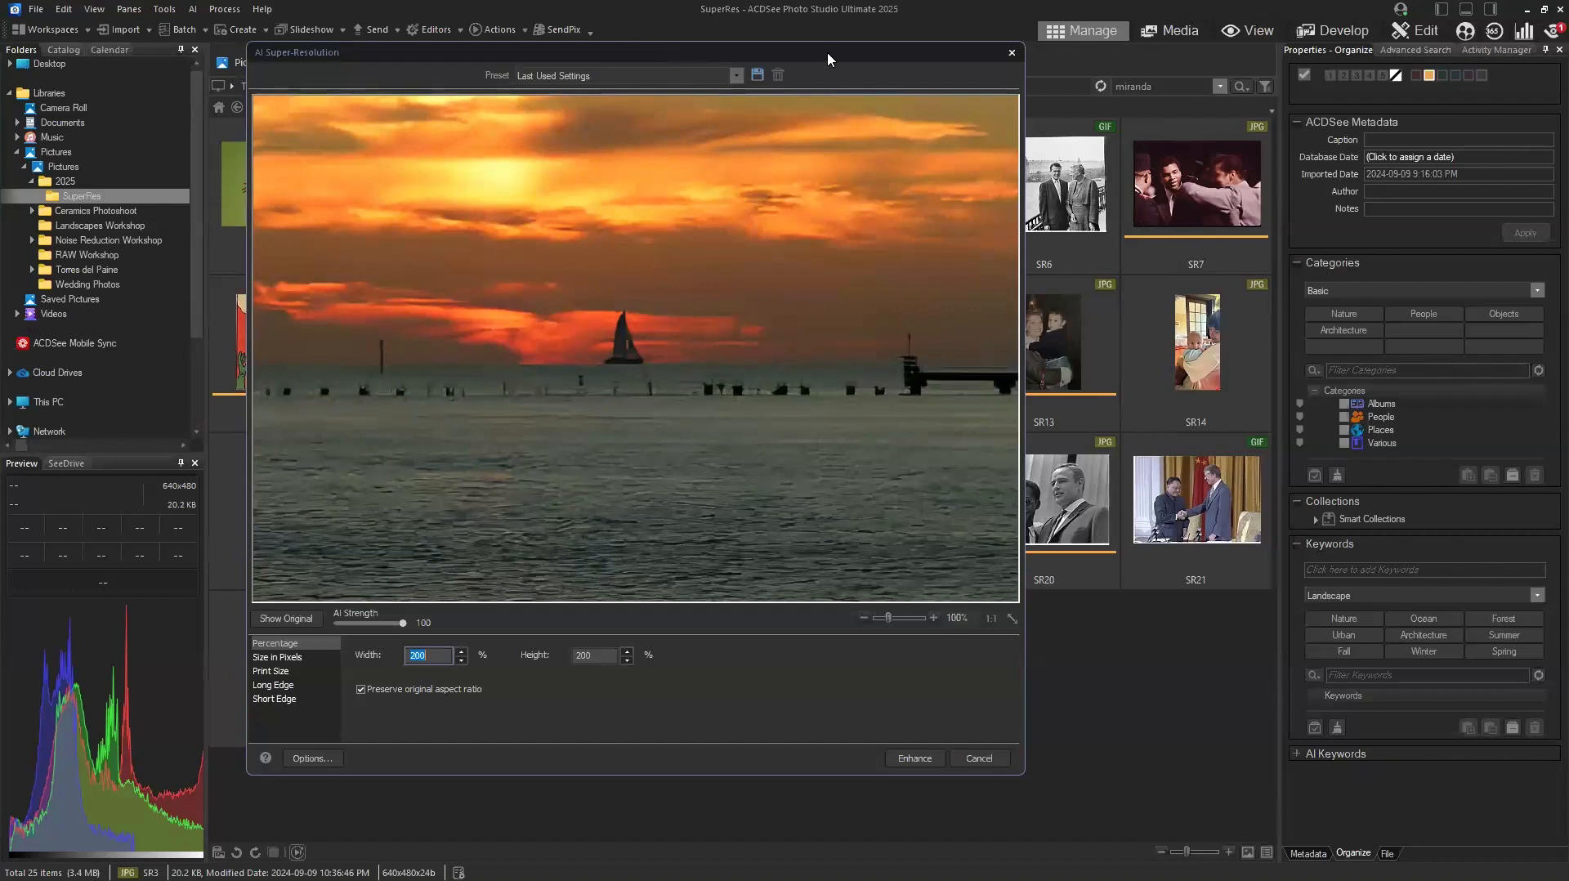
Compare the super-resolution preview with the original and try a lower AI Strength before restoring it to 100.
{"action": "key", "text": "shift+Tab"}
{"action": "left_click", "coordinate": [298, 619]}
{"action": "left_click_drag", "start_coordinate": [402, 623], "coordinate": [382, 627]}
{"action": "left_click_drag", "start_coordinate": [383, 624], "coordinate": [436, 631]}
Set the enlargement width to 5000% with the aspect ratio preserved and examine the sailboat in the preview.
{"action": "double_click", "coordinate": [433, 655]}
{"action": "type", "text": "5000"}
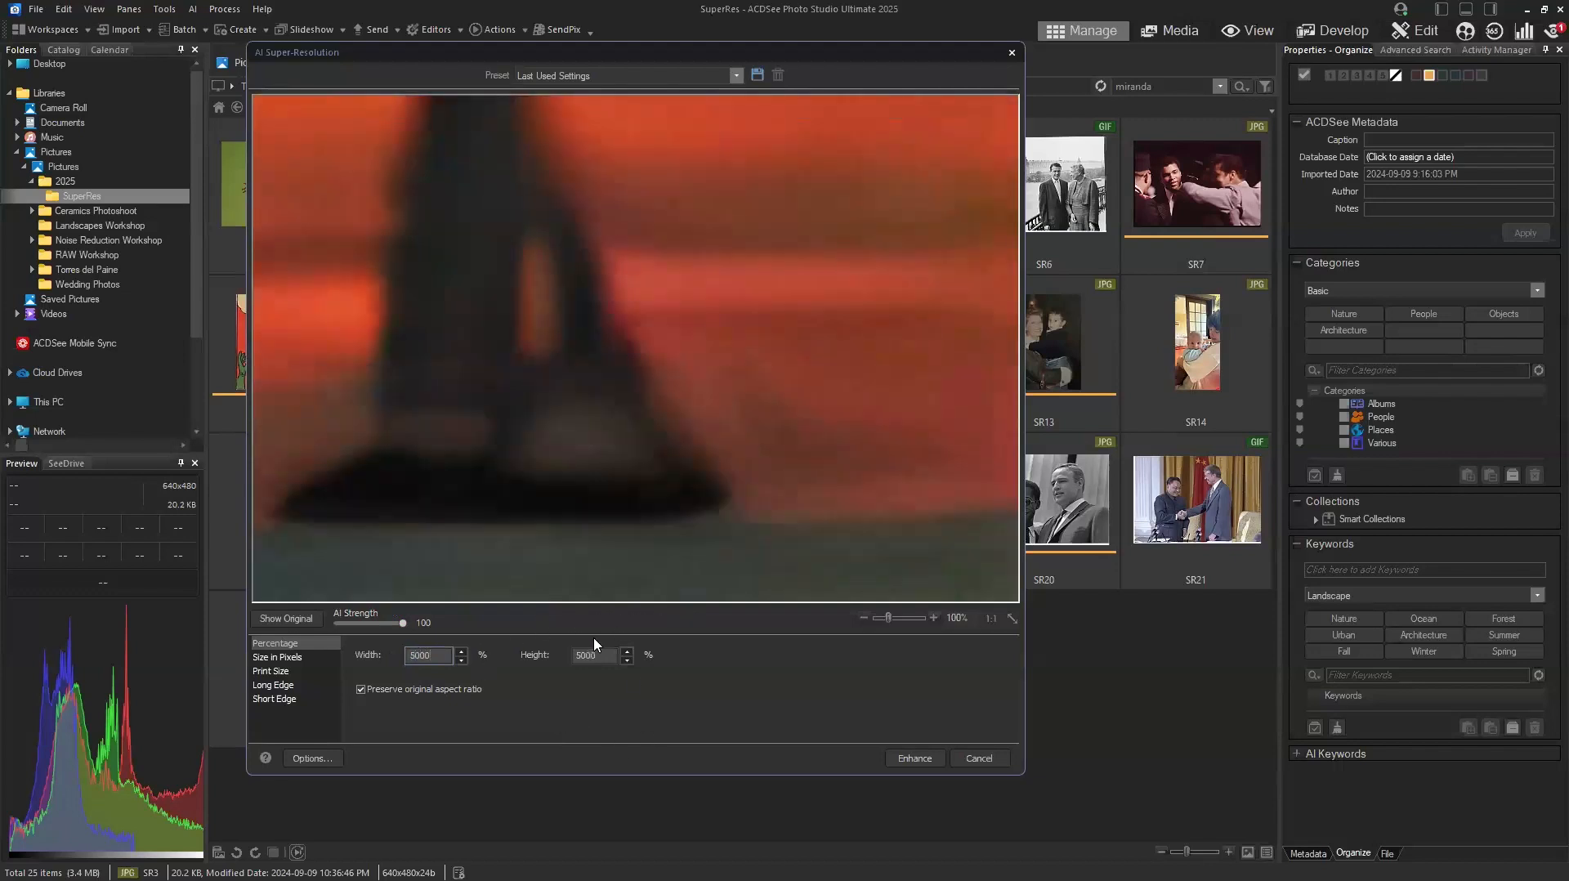
{"action": "left_click", "coordinate": [572, 420]}
{"action": "left_click_drag", "start_coordinate": [572, 420], "coordinate": [766, 472]}
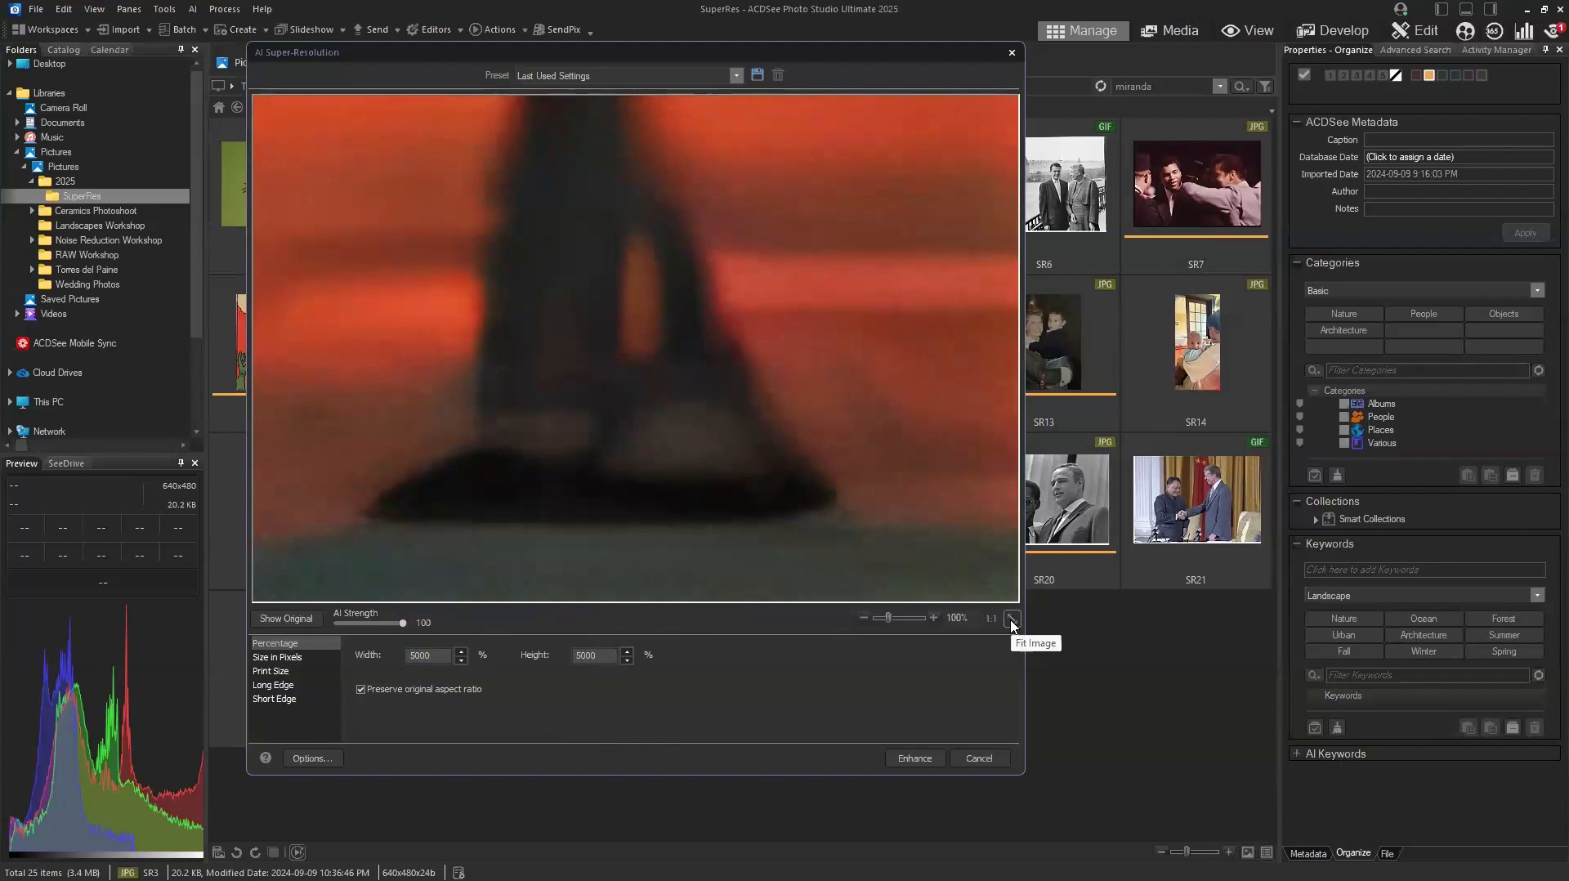
Fit the whole sunset image in the preview, compare it with the original and cancel AI Super-Resolution.
{"action": "left_click", "coordinate": [1012, 619]}
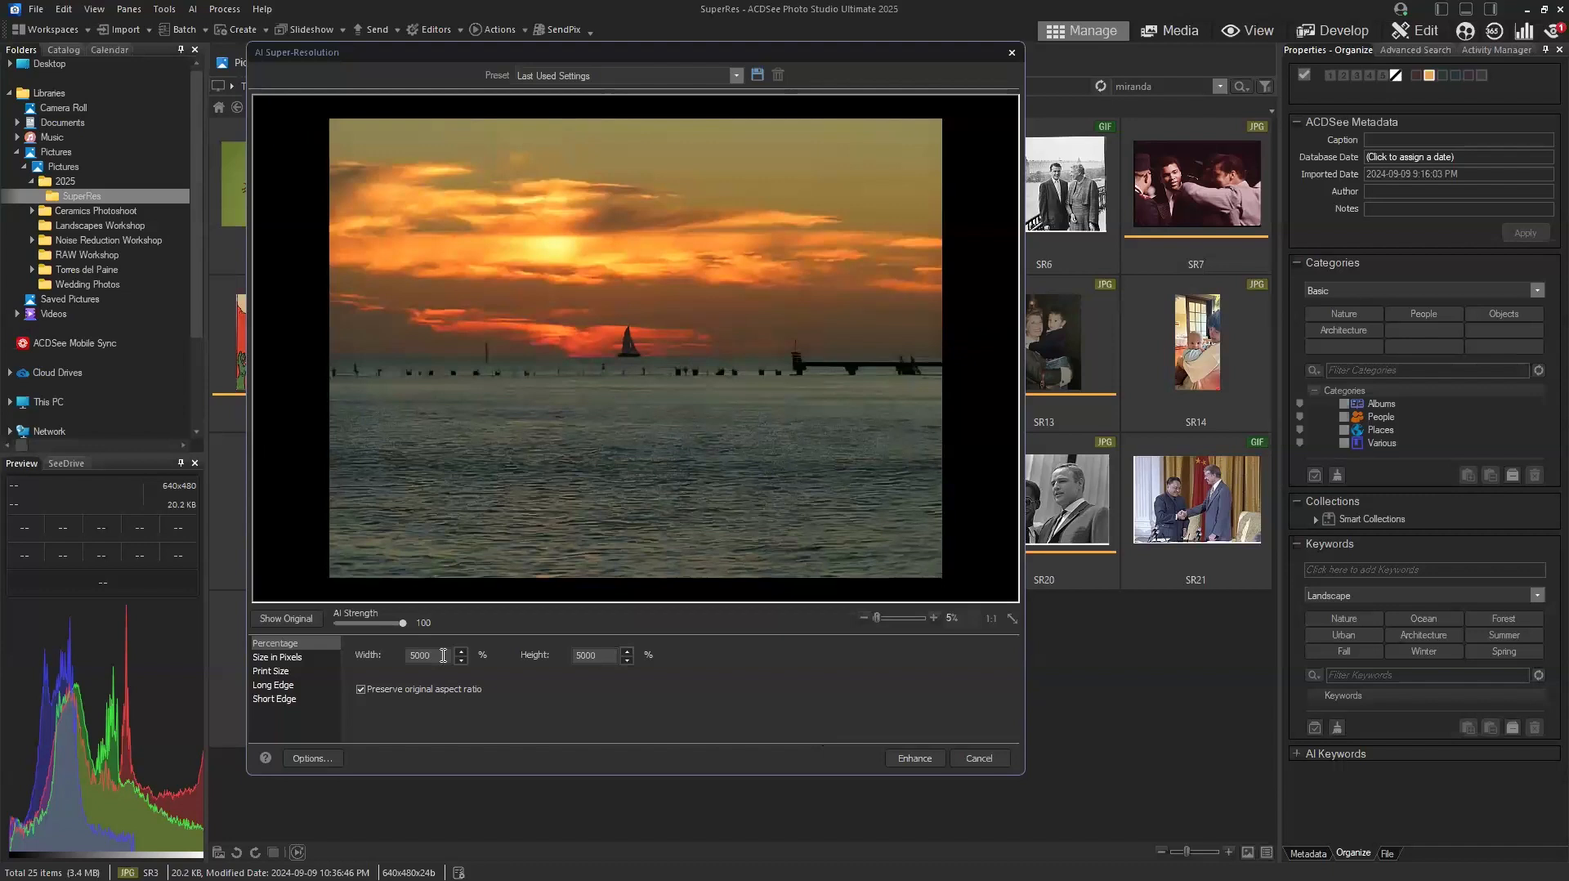
{"action": "left_click", "coordinate": [298, 625]}
{"action": "left_click", "coordinate": [981, 759]}
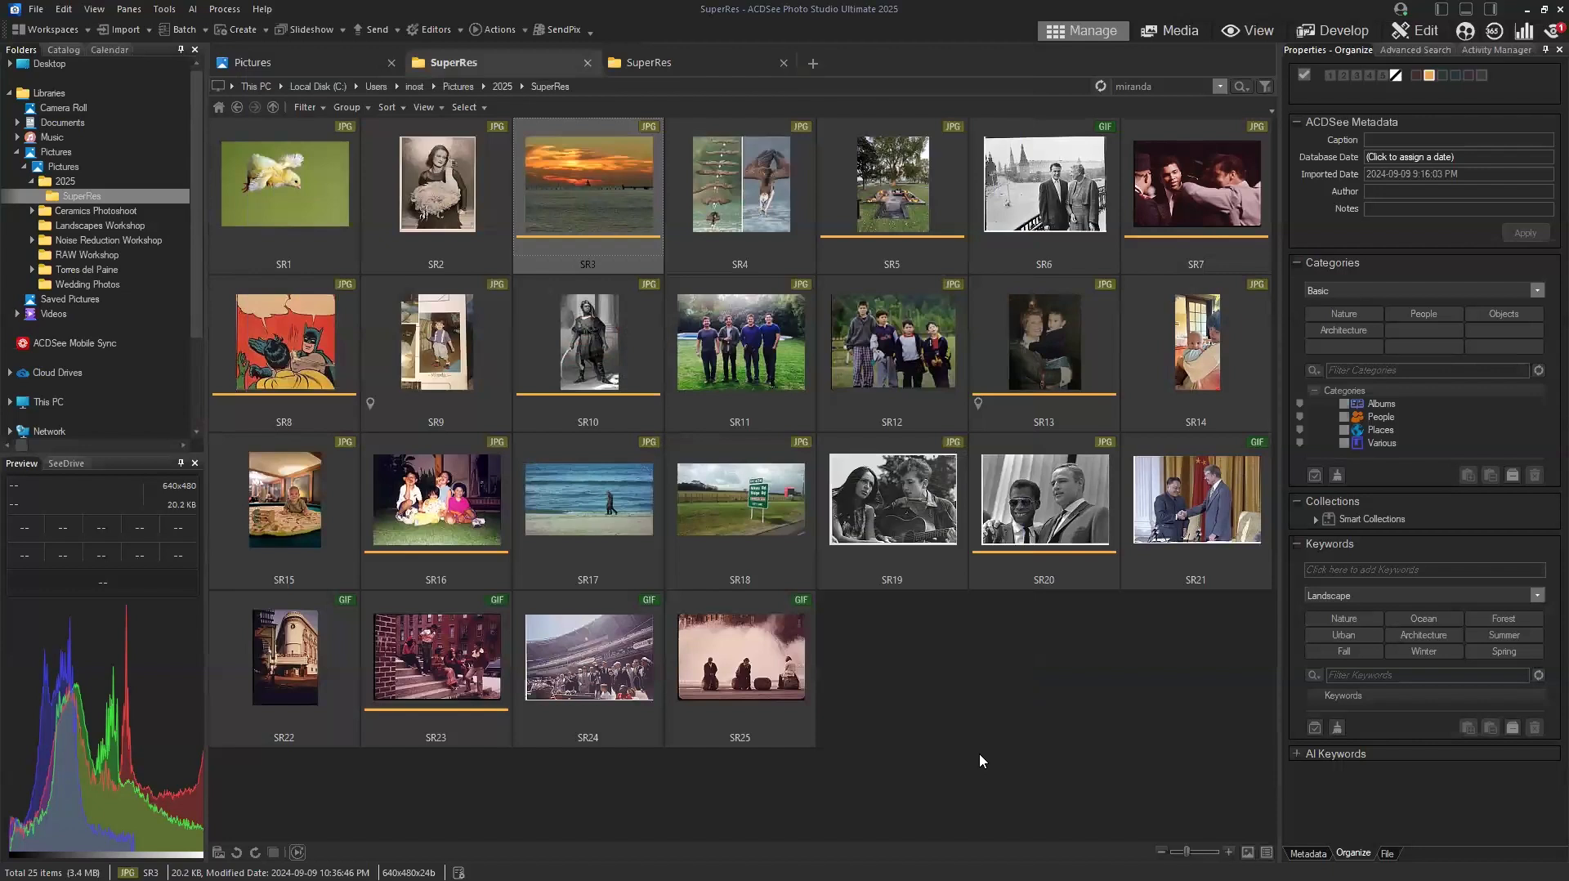
Open photo SR7 in AI Super-Resolution and move the dialog so its SR7 thumbnail is uncovered.
{"action": "right_click", "coordinate": [1171, 196]}
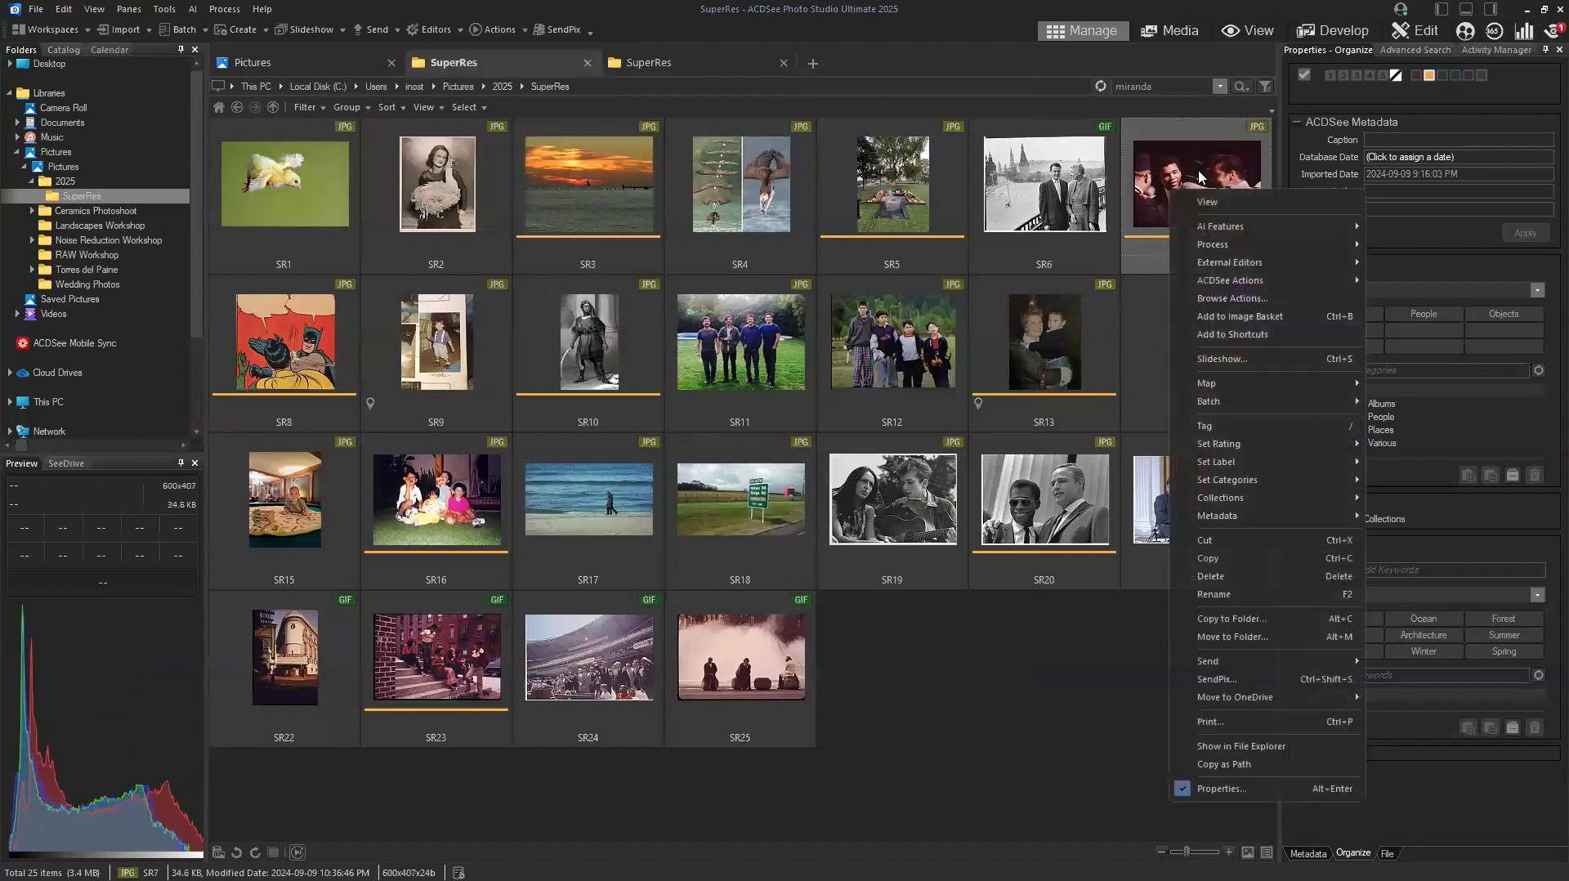
{"action": "right_click", "coordinate": [1201, 179]}
{"action": "mouse_move", "coordinate": [1258, 209]}
{"action": "left_click", "coordinate": [1111, 255]}
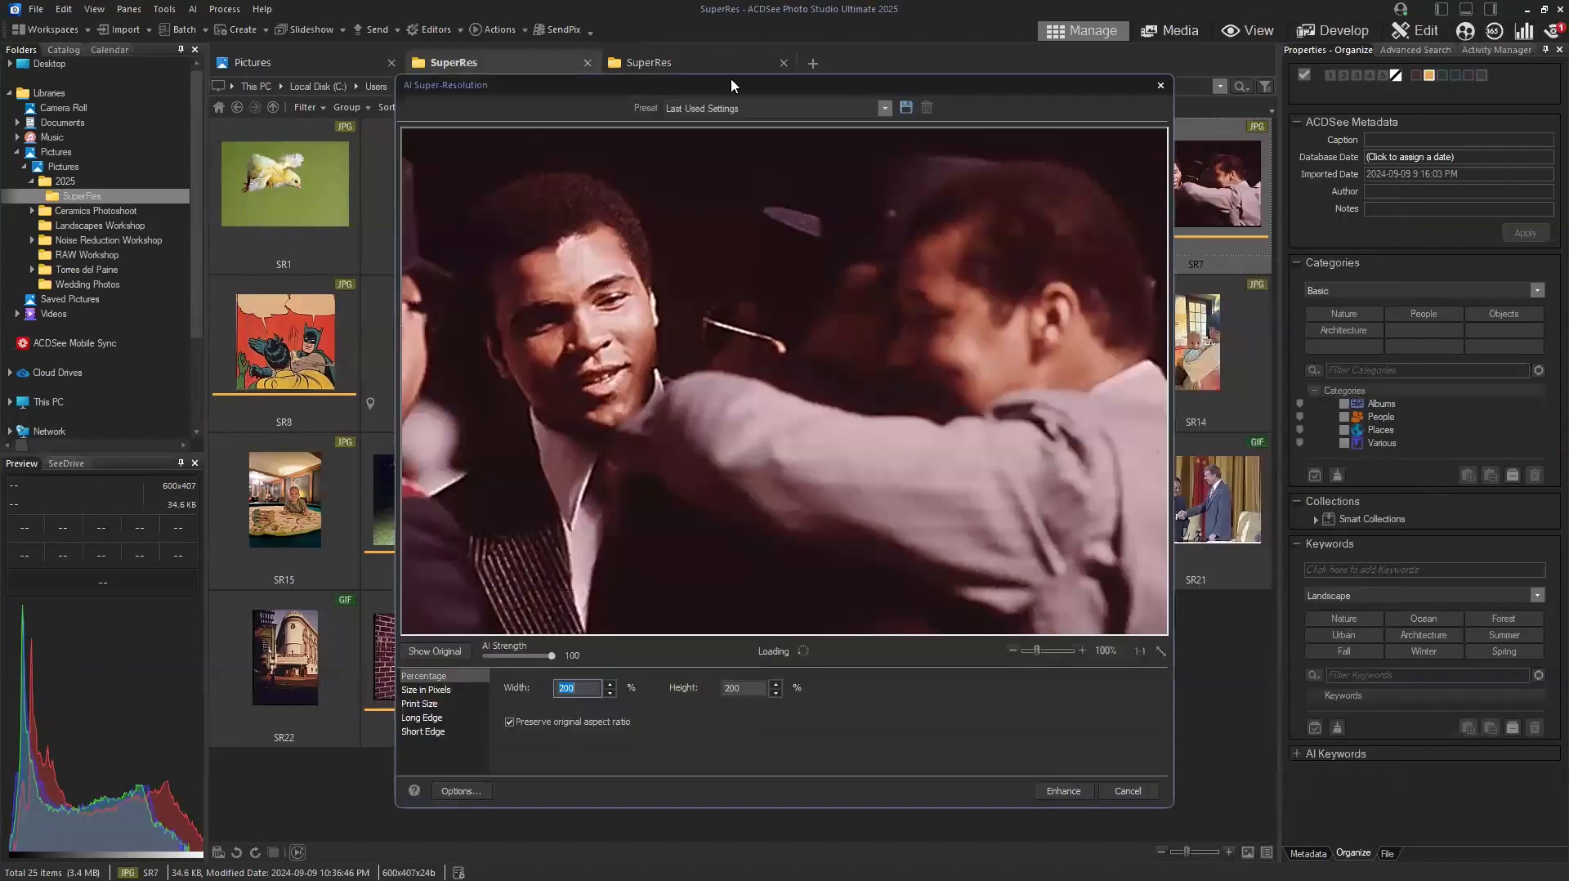
{"action": "left_click_drag", "start_coordinate": [732, 85], "coordinate": [603, 81]}
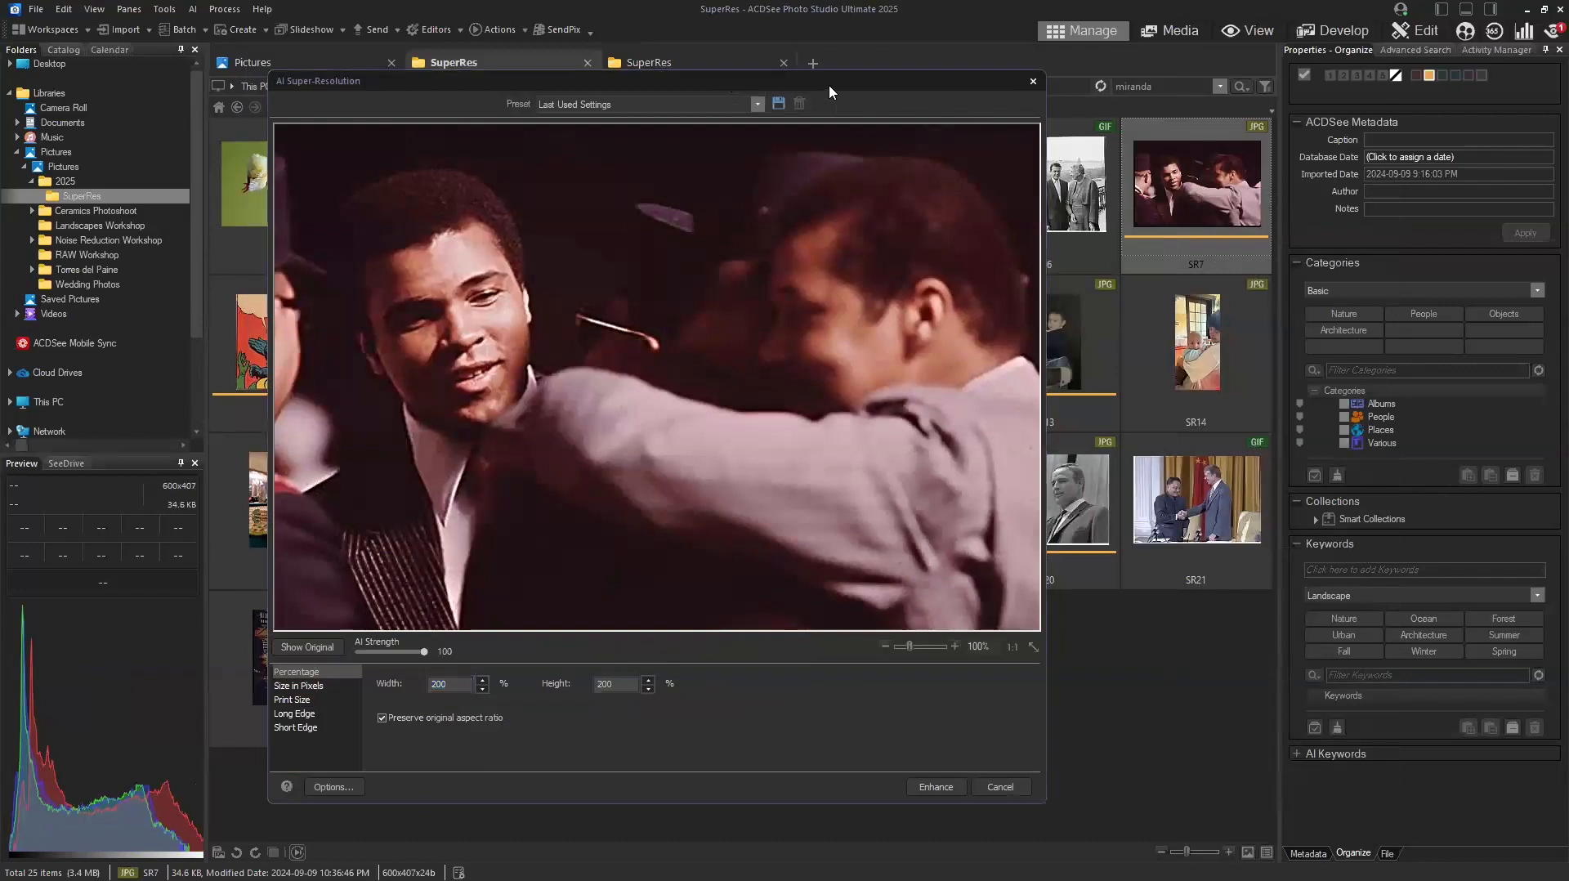
{"action": "left_click_drag", "start_coordinate": [806, 73], "coordinate": [782, 58]}
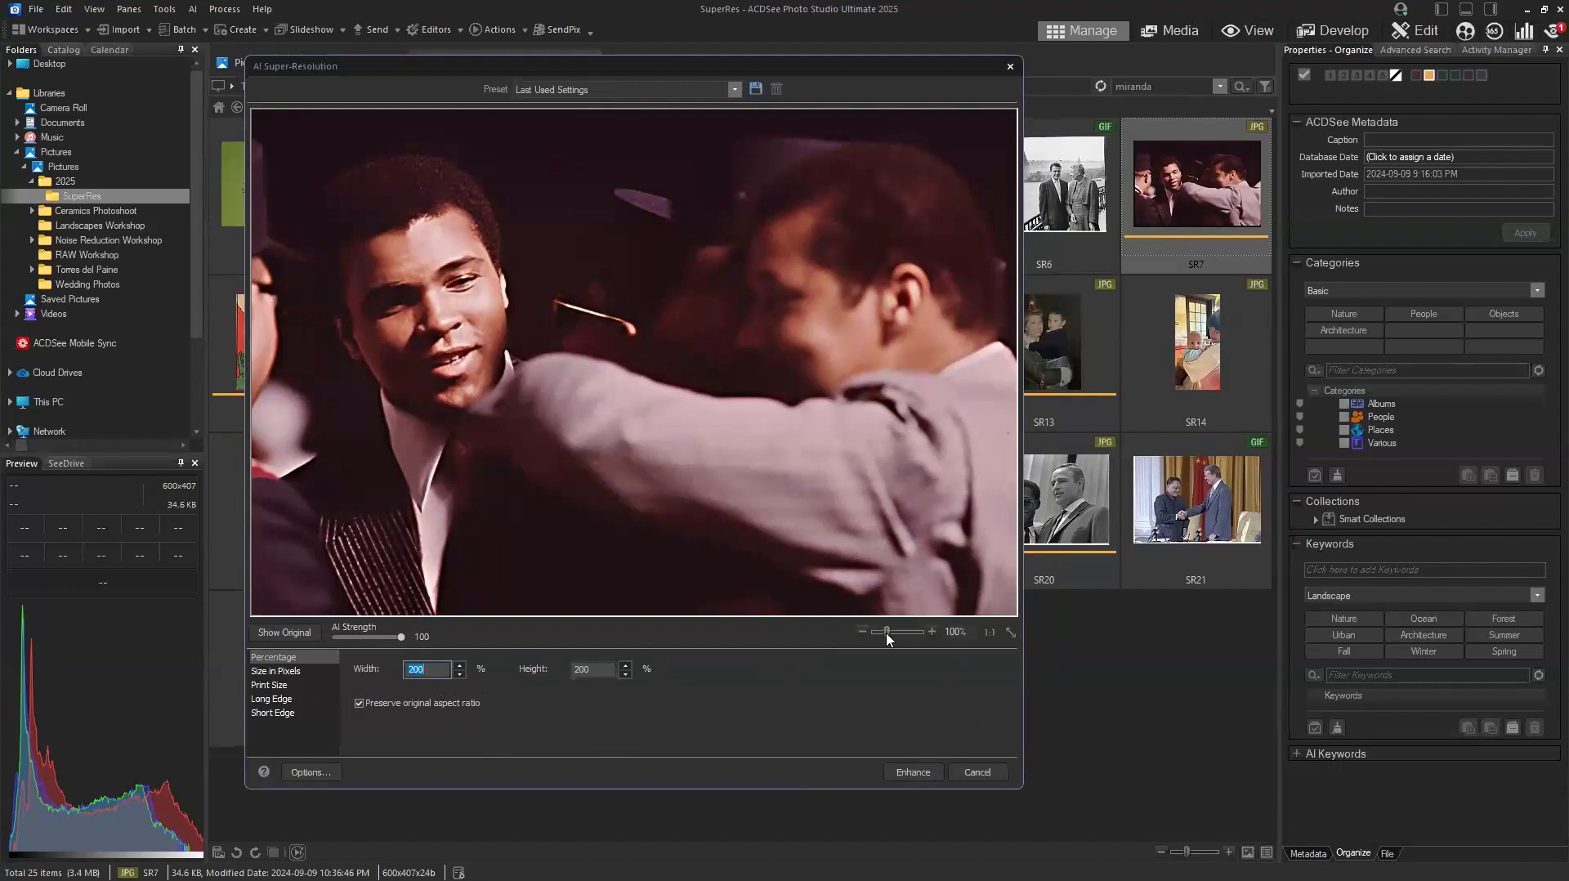
Examine the man's face in the preview, set the enlargement width to 400% and fit the whole photo in view.
{"action": "left_click_drag", "start_coordinate": [886, 634], "coordinate": [890, 634]}
{"action": "left_click_drag", "start_coordinate": [723, 391], "coordinate": [824, 443]}
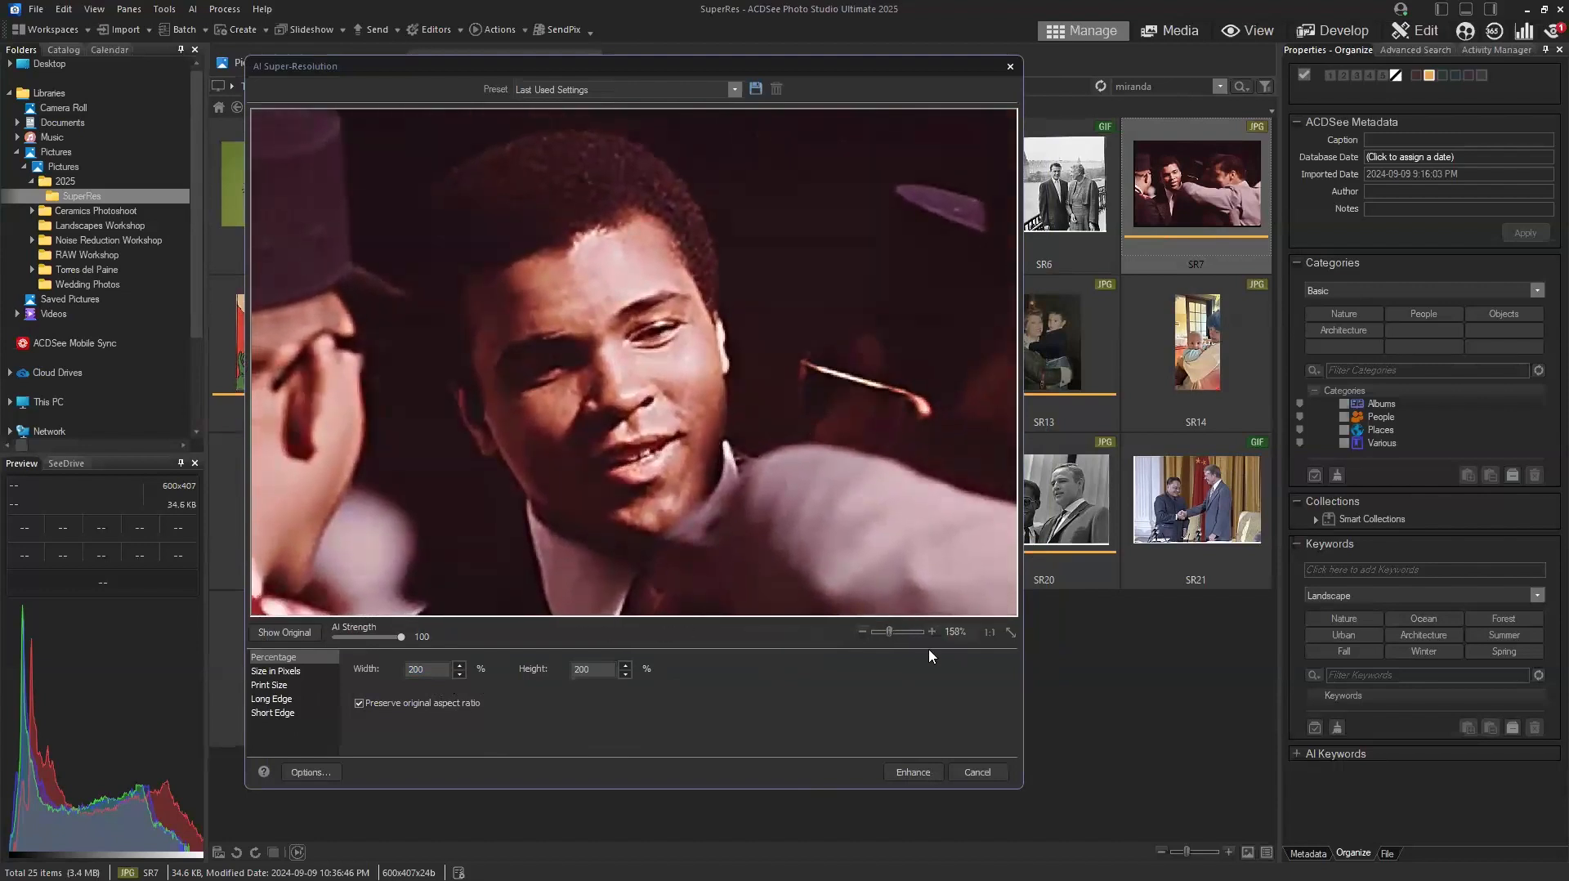
{"action": "double_click", "coordinate": [419, 669]}
{"action": "type", "text": "400"}
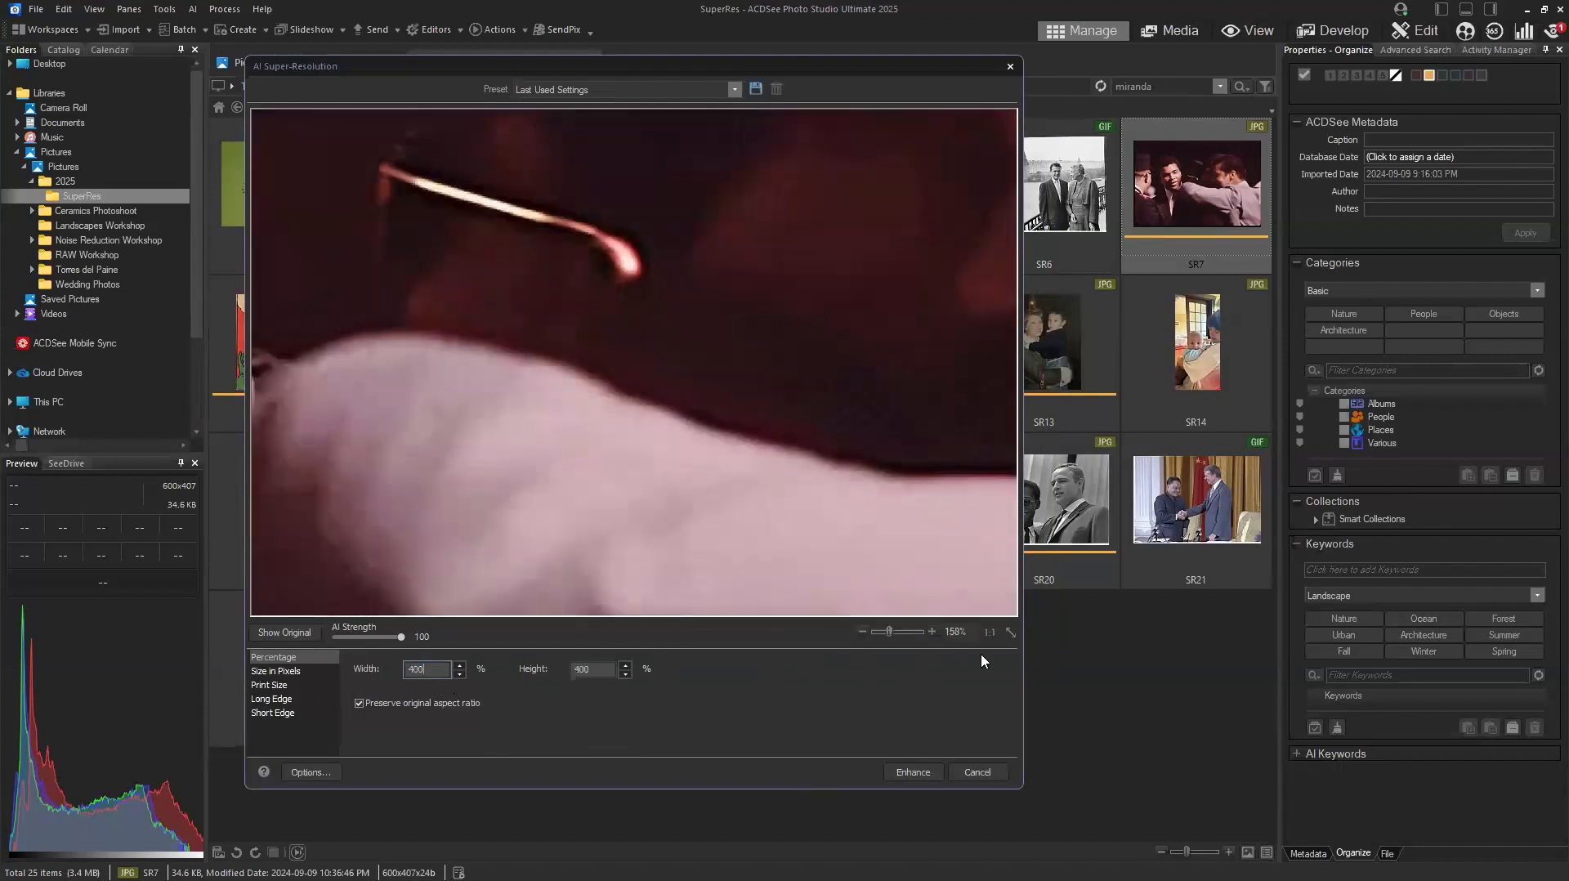
{"action": "left_click", "coordinate": [1010, 632]}
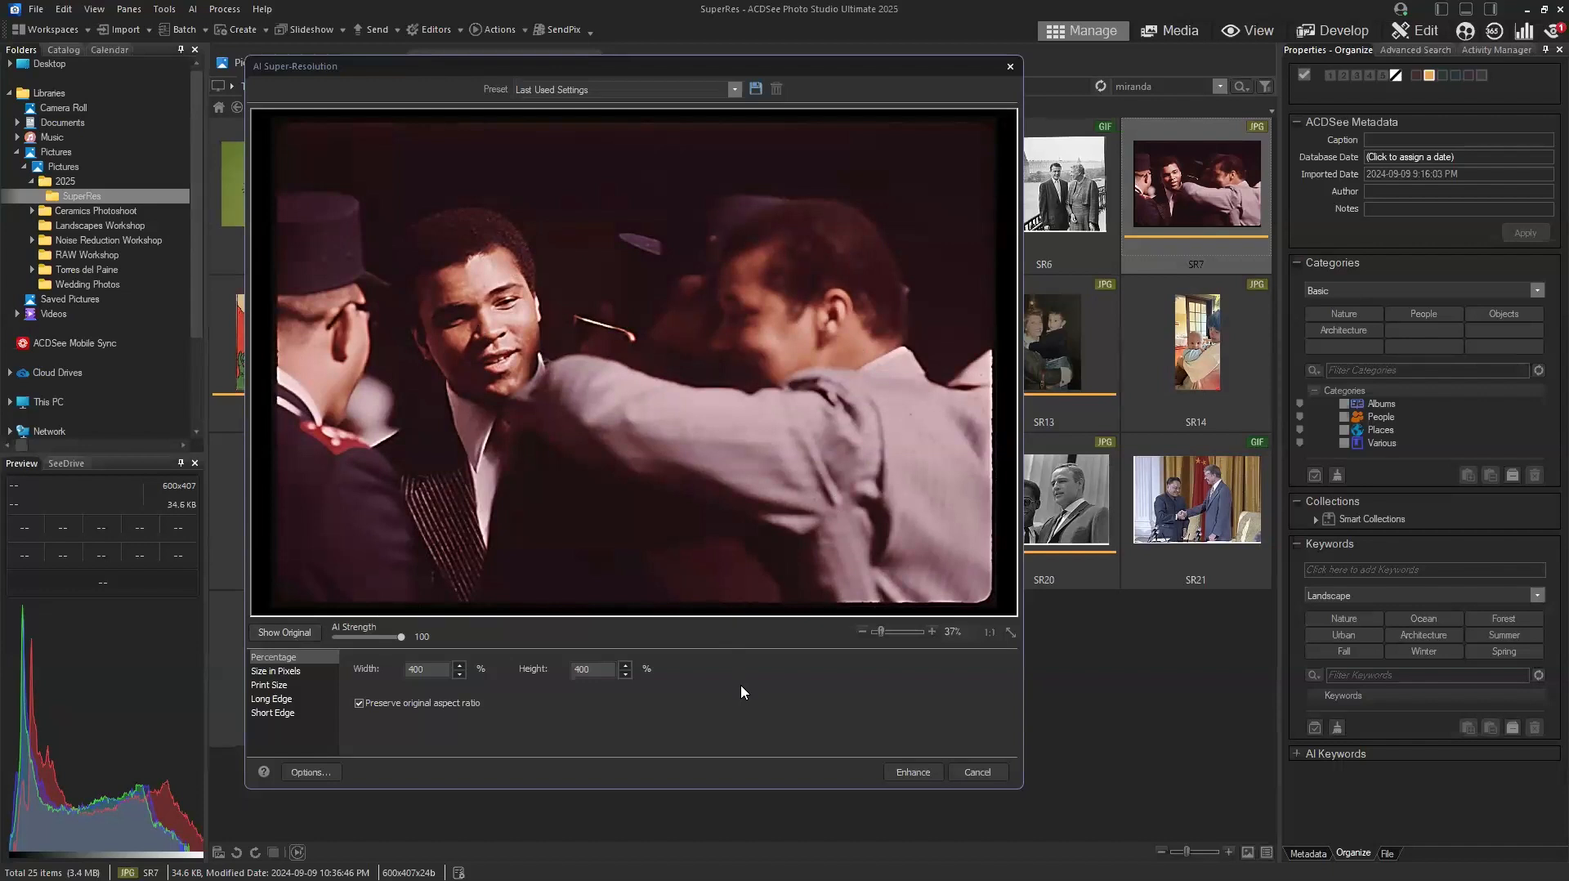
Lower the AI Strength to 92 and compare the enlarged face with the original.
{"action": "left_click_drag", "start_coordinate": [400, 637], "coordinate": [395, 637]}
{"action": "scroll", "coordinate": [882, 634], "scroll_direction": "up", "scroll_amount": 3}
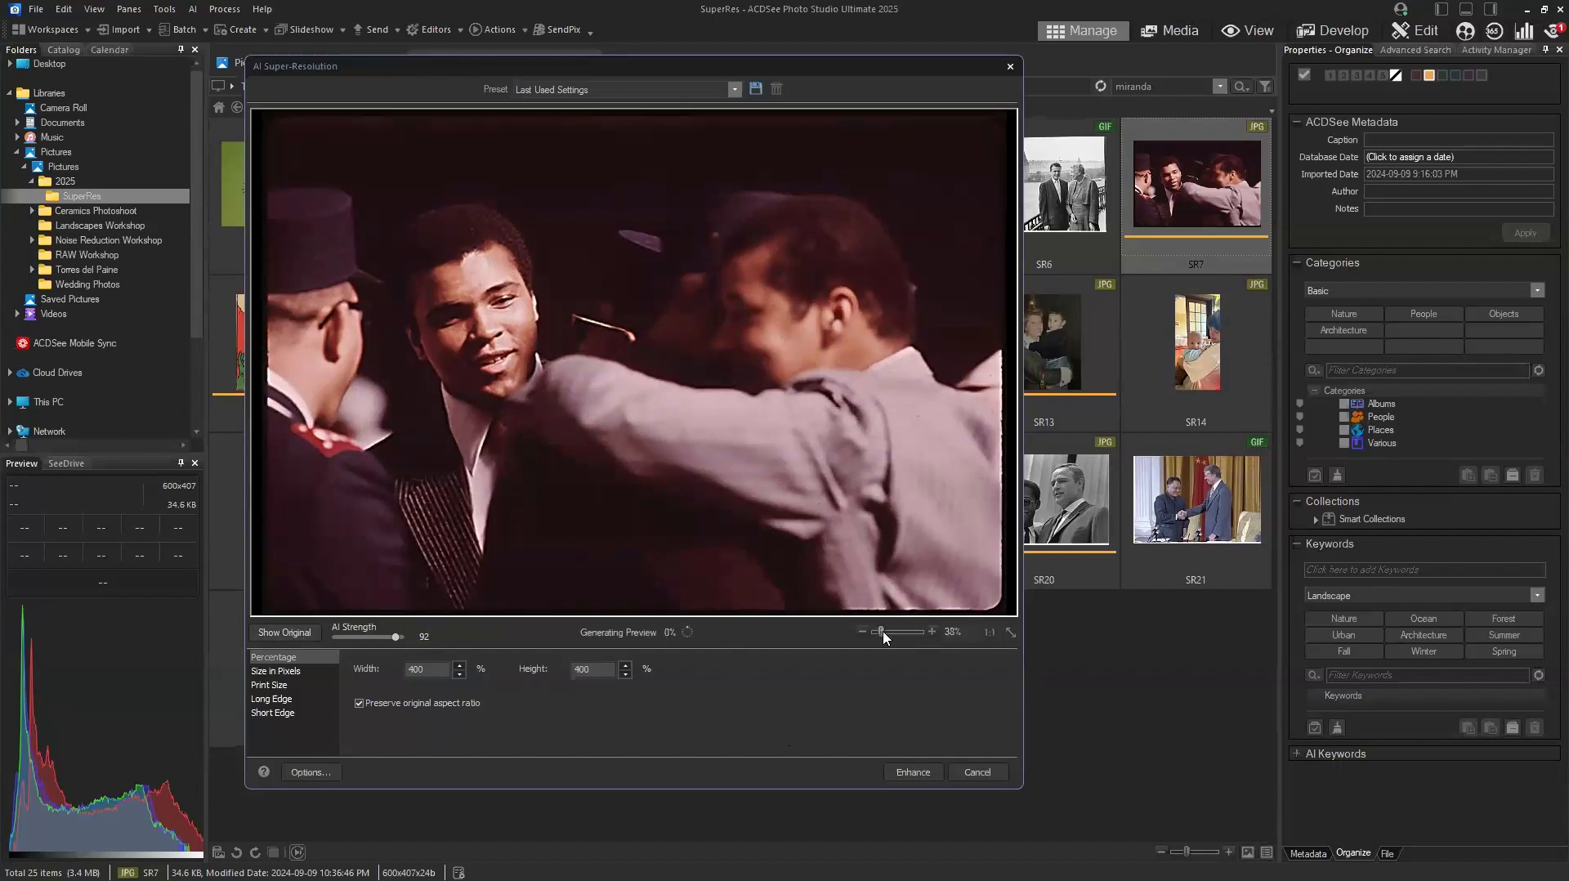
{"action": "left_click_drag", "start_coordinate": [517, 296], "coordinate": [840, 482]}
{"action": "scroll", "coordinate": [886, 632], "scroll_direction": "up", "scroll_amount": 2}
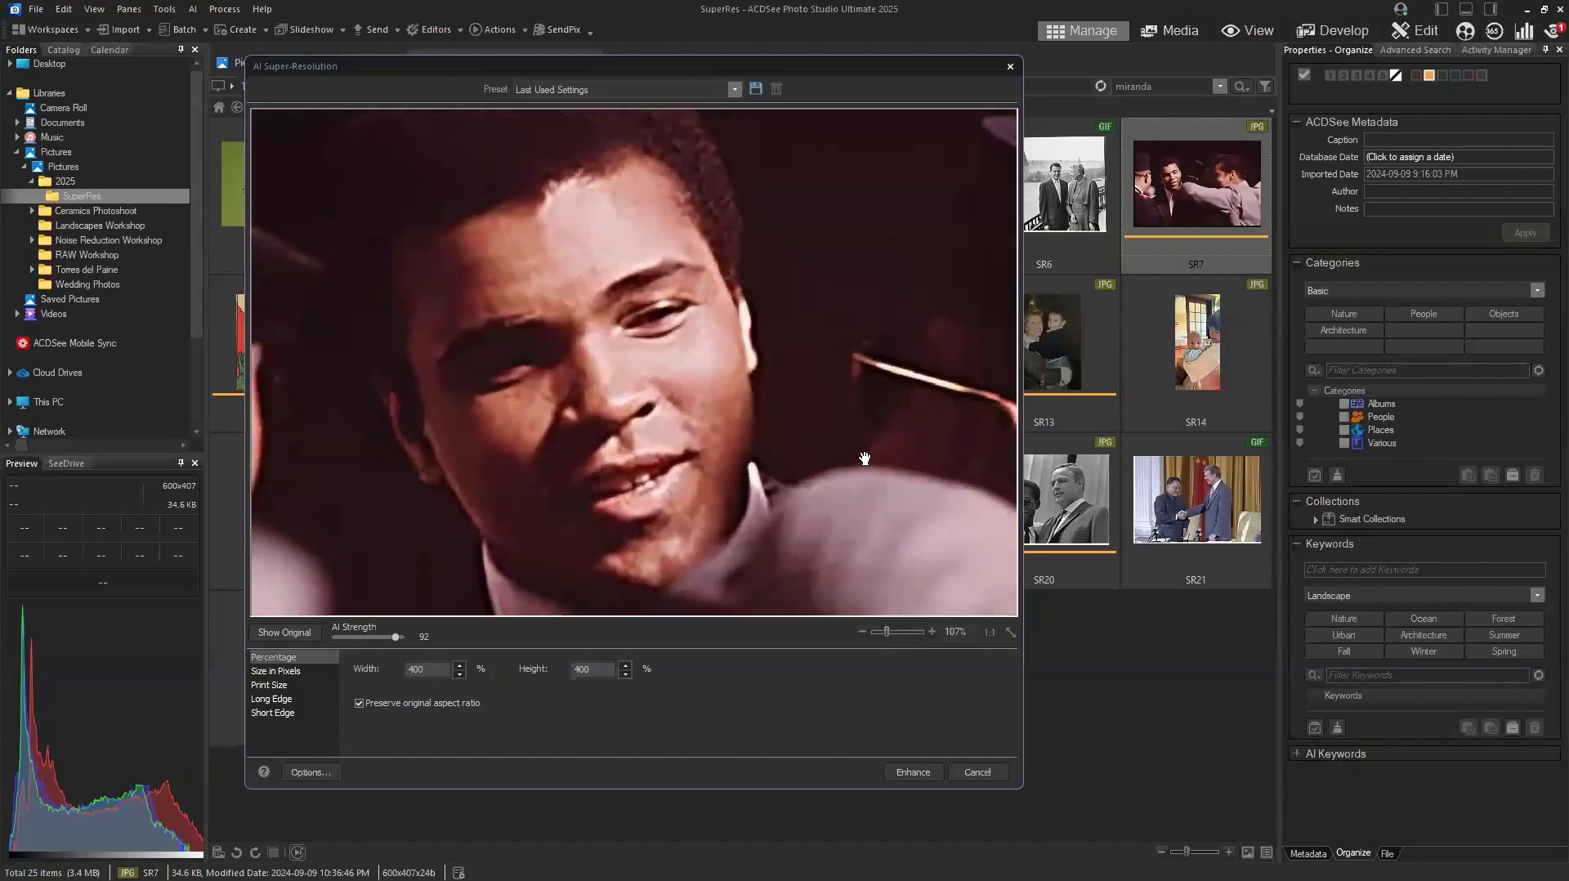
{"action": "left_click", "coordinate": [301, 637]}
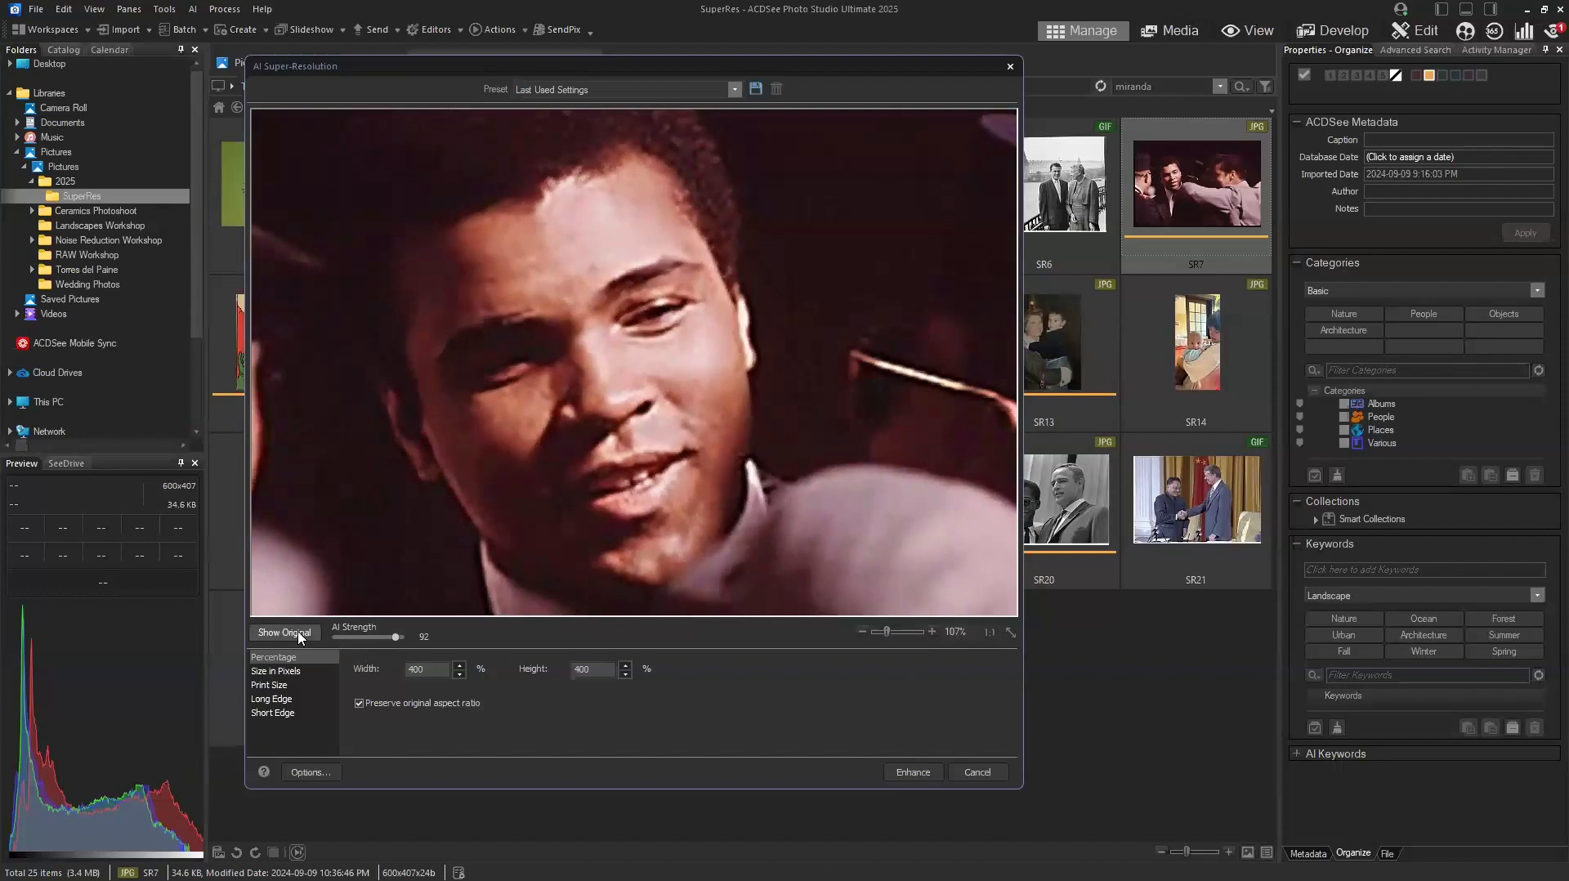
{"action": "left_click", "coordinate": [300, 638]}
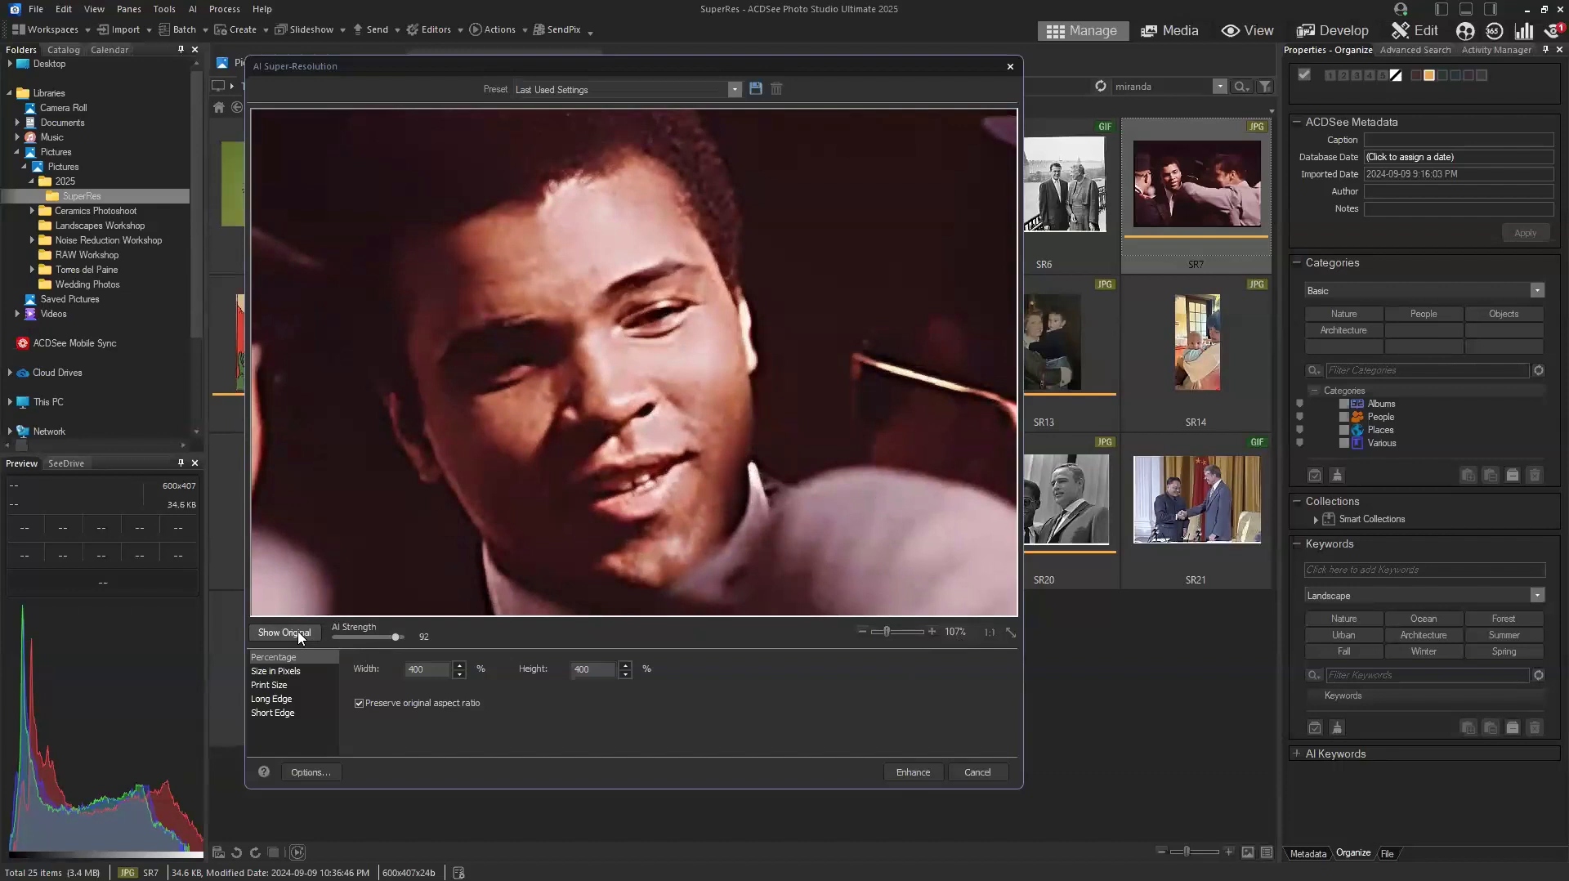
{"action": "left_click", "coordinate": [299, 637]}
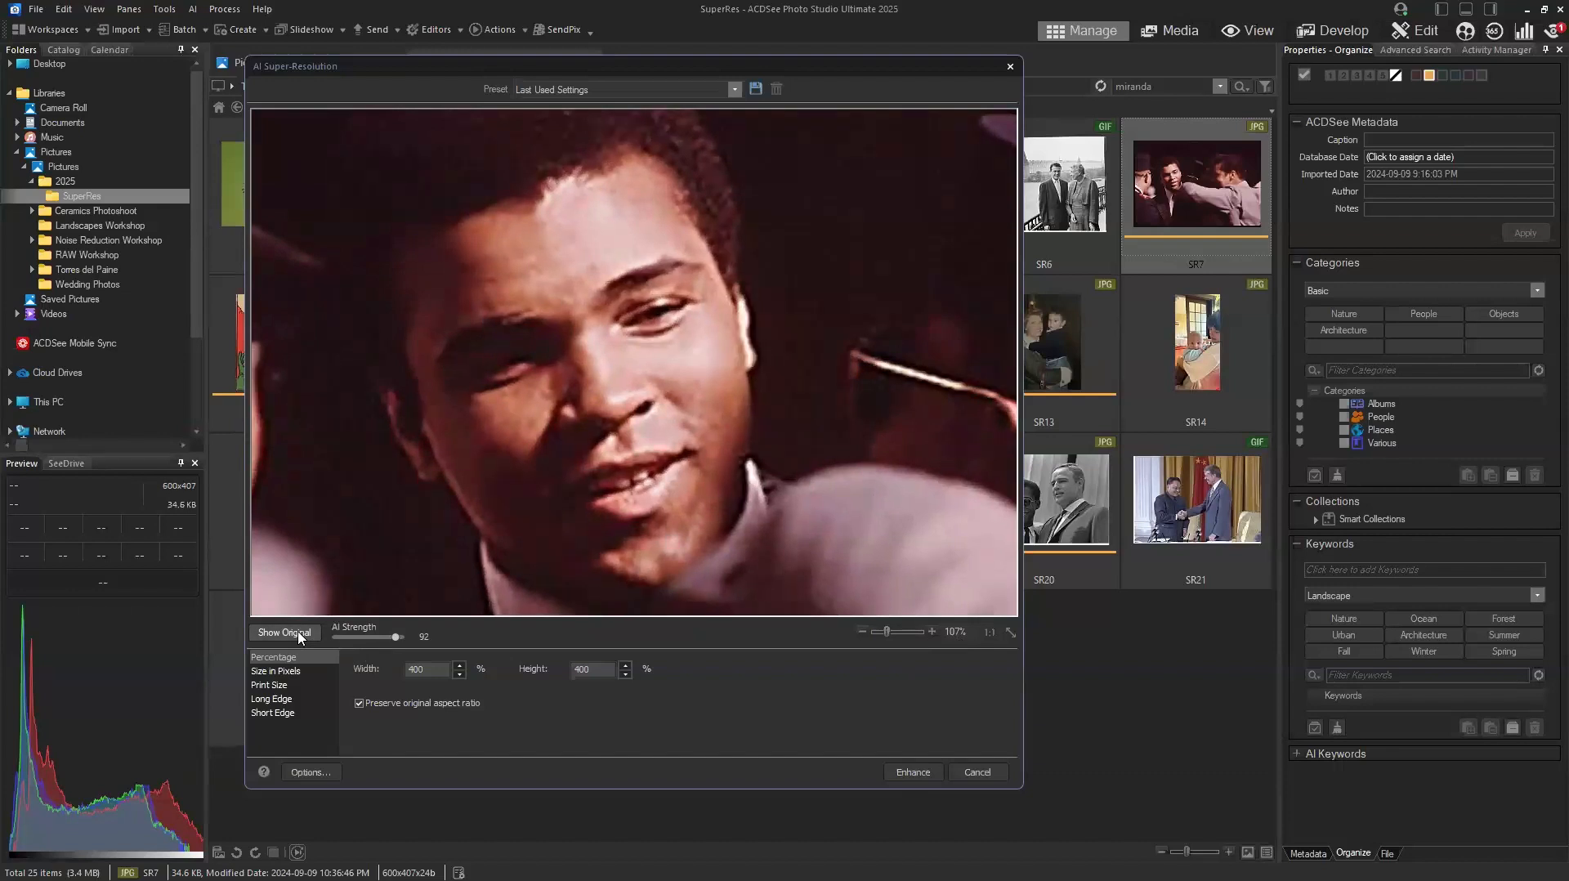
Enhance SR7 with the chosen super-resolution settings and close the result report.
{"action": "left_click", "coordinate": [1010, 632]}
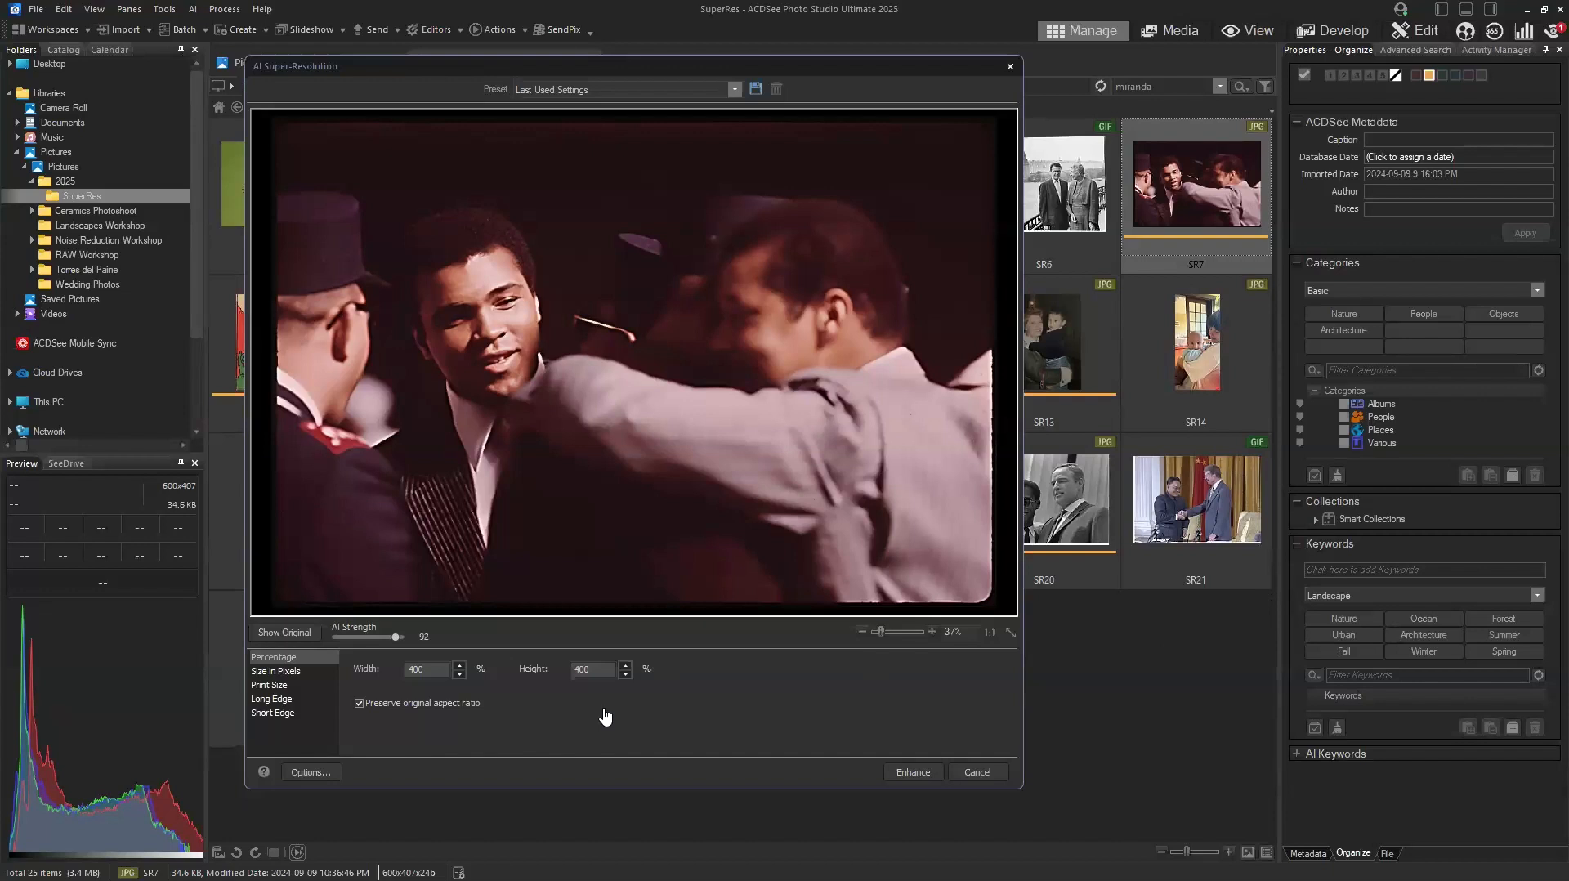
{"action": "left_click", "coordinate": [916, 772]}
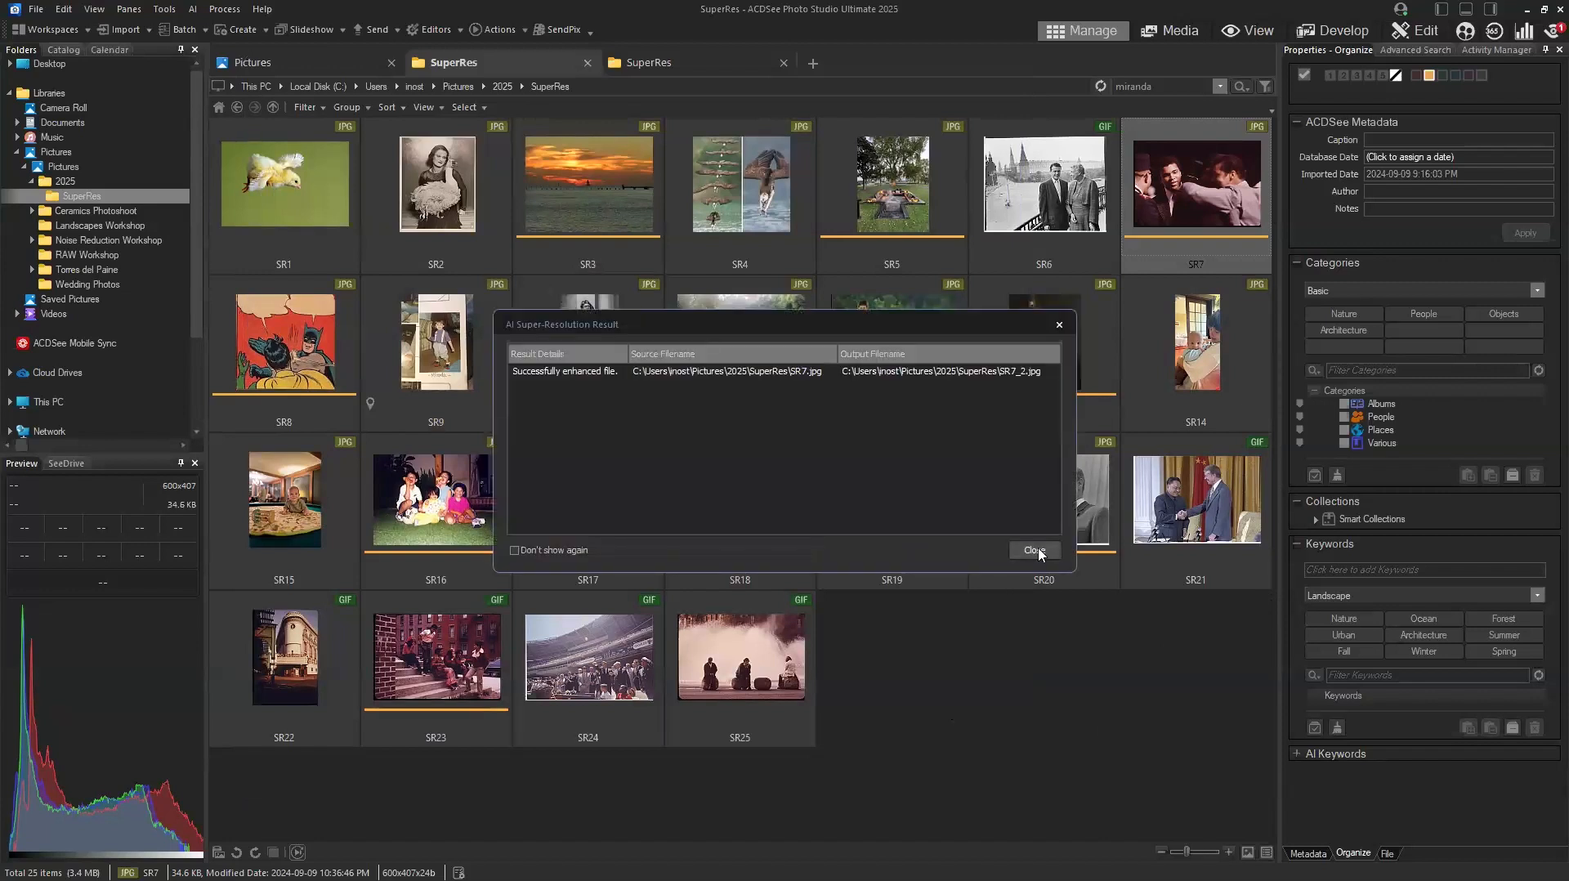
{"action": "left_click", "coordinate": [1034, 551]}
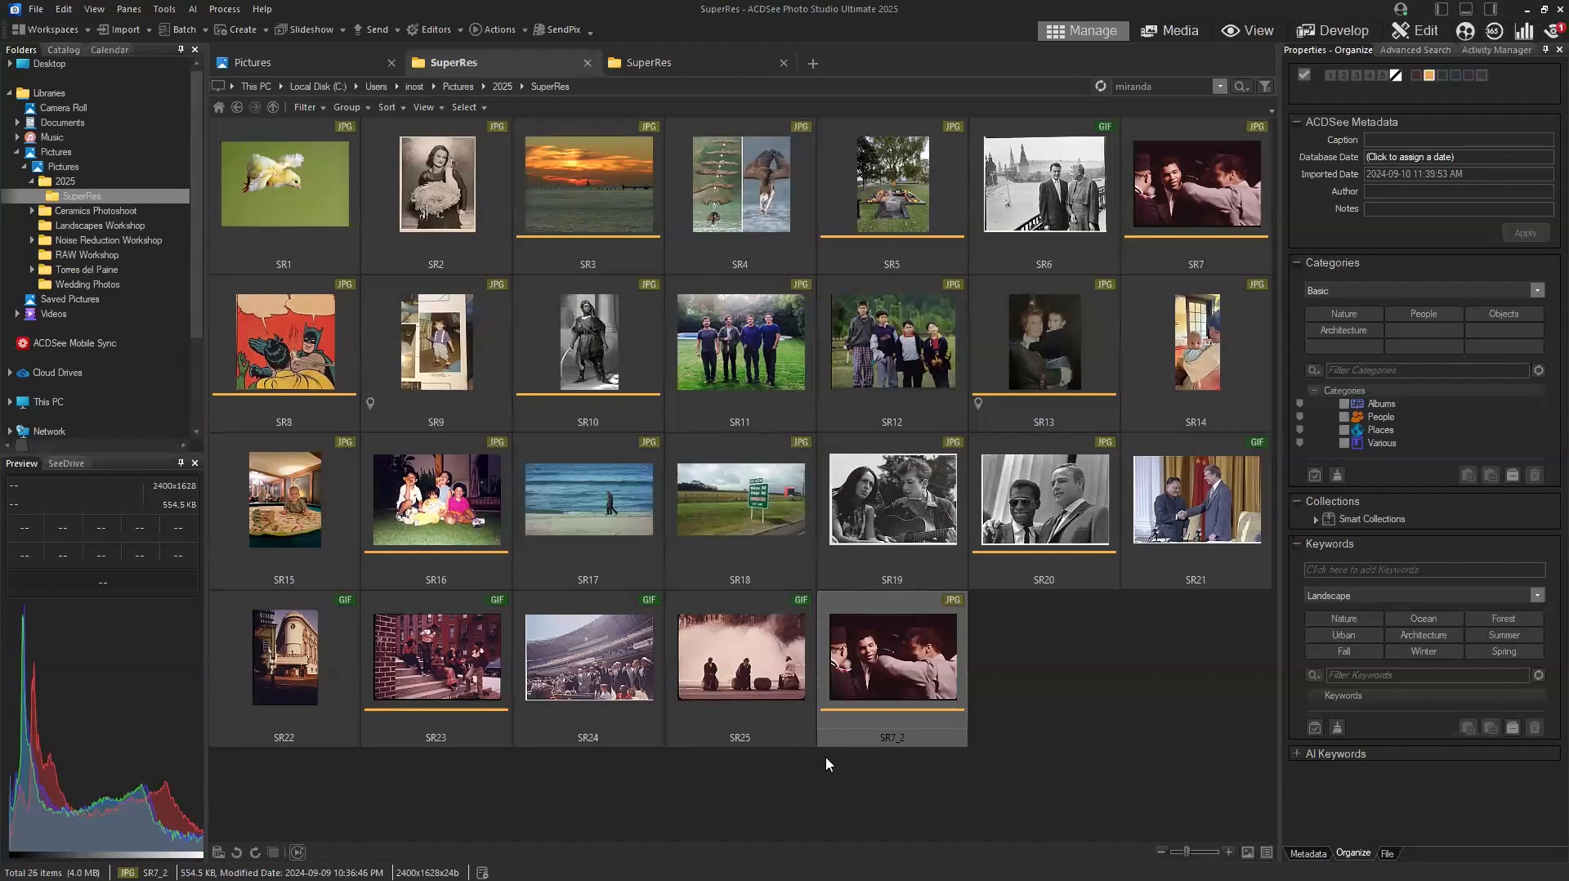
Compare SR7 and SR7_2 side by side, close the comparison and check each file's dimensions and size.
{"action": "left_click", "coordinate": [1157, 211]}
{"action": "left_click", "coordinate": [936, 696], "text": "ctrl"}
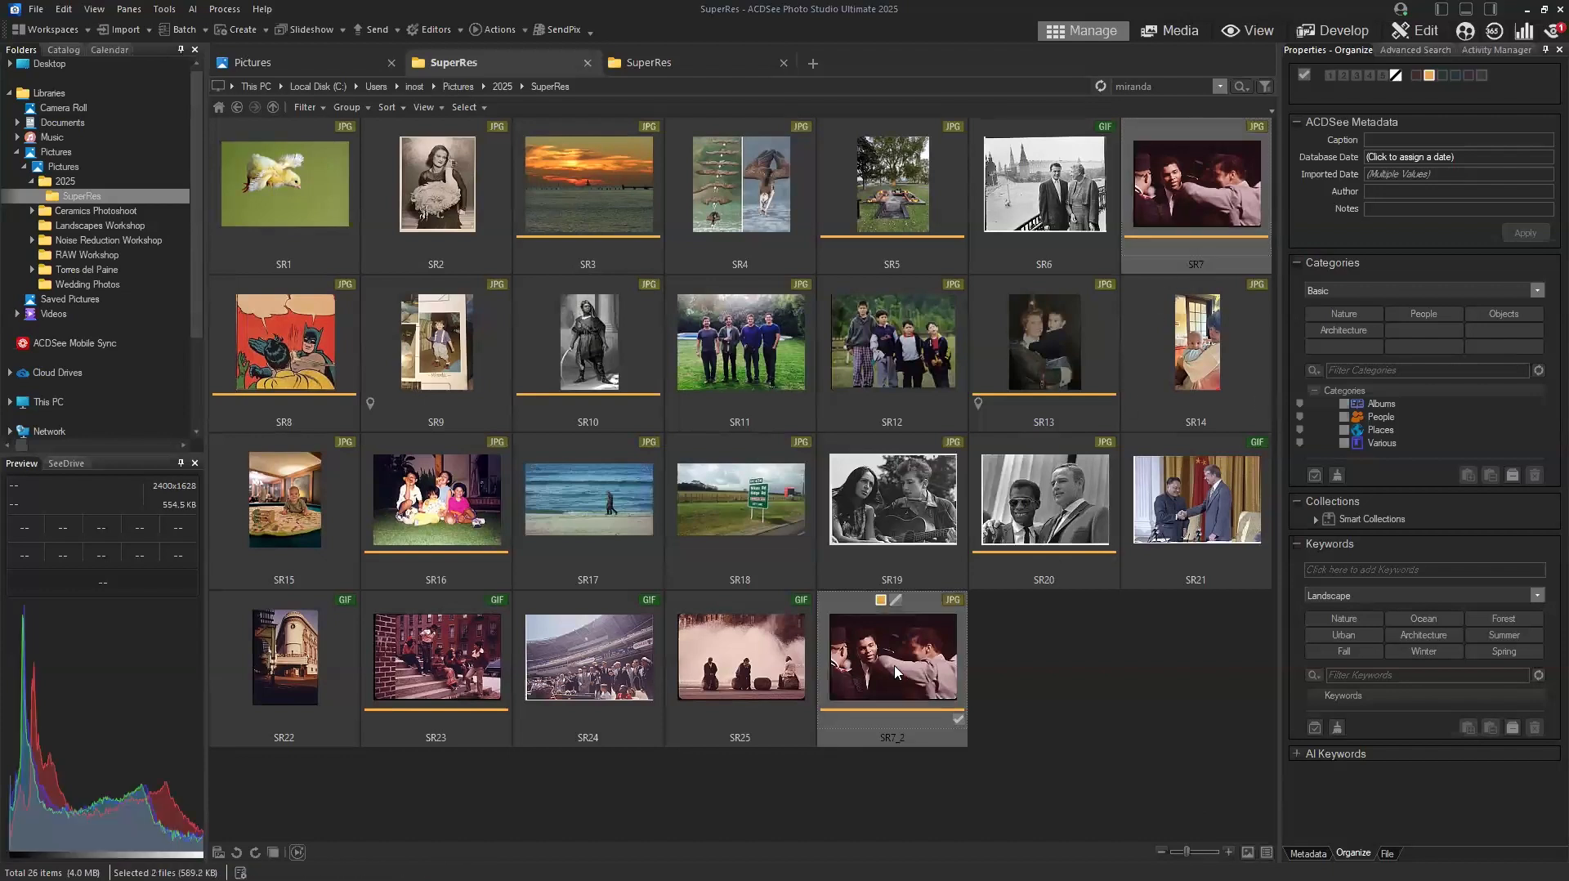
{"action": "right_click", "coordinate": [897, 671]}
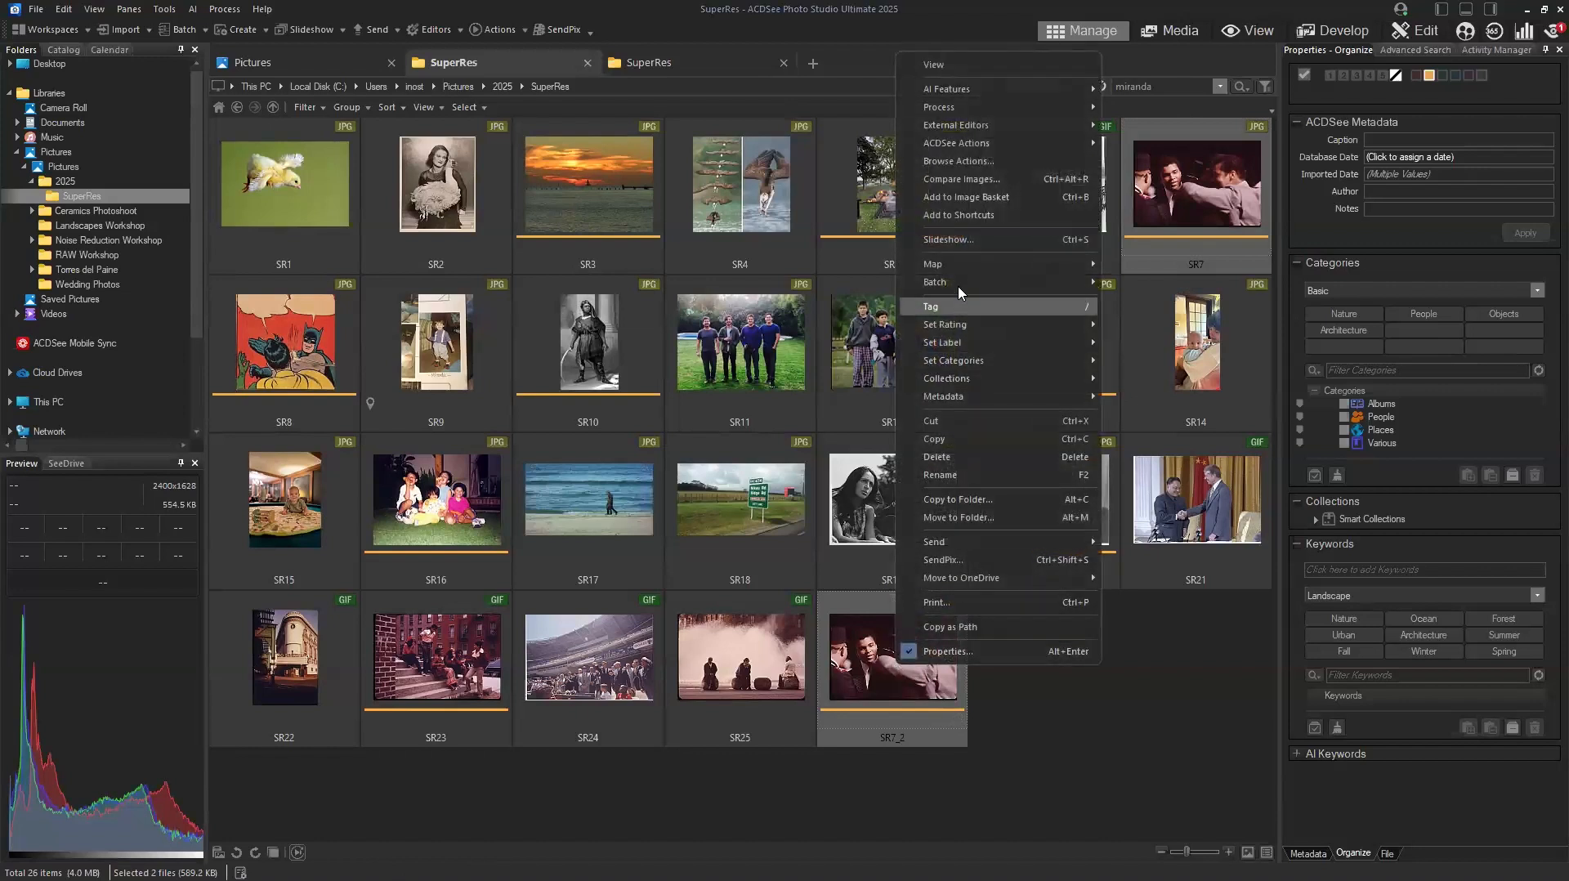
{"action": "left_click", "coordinate": [966, 197]}
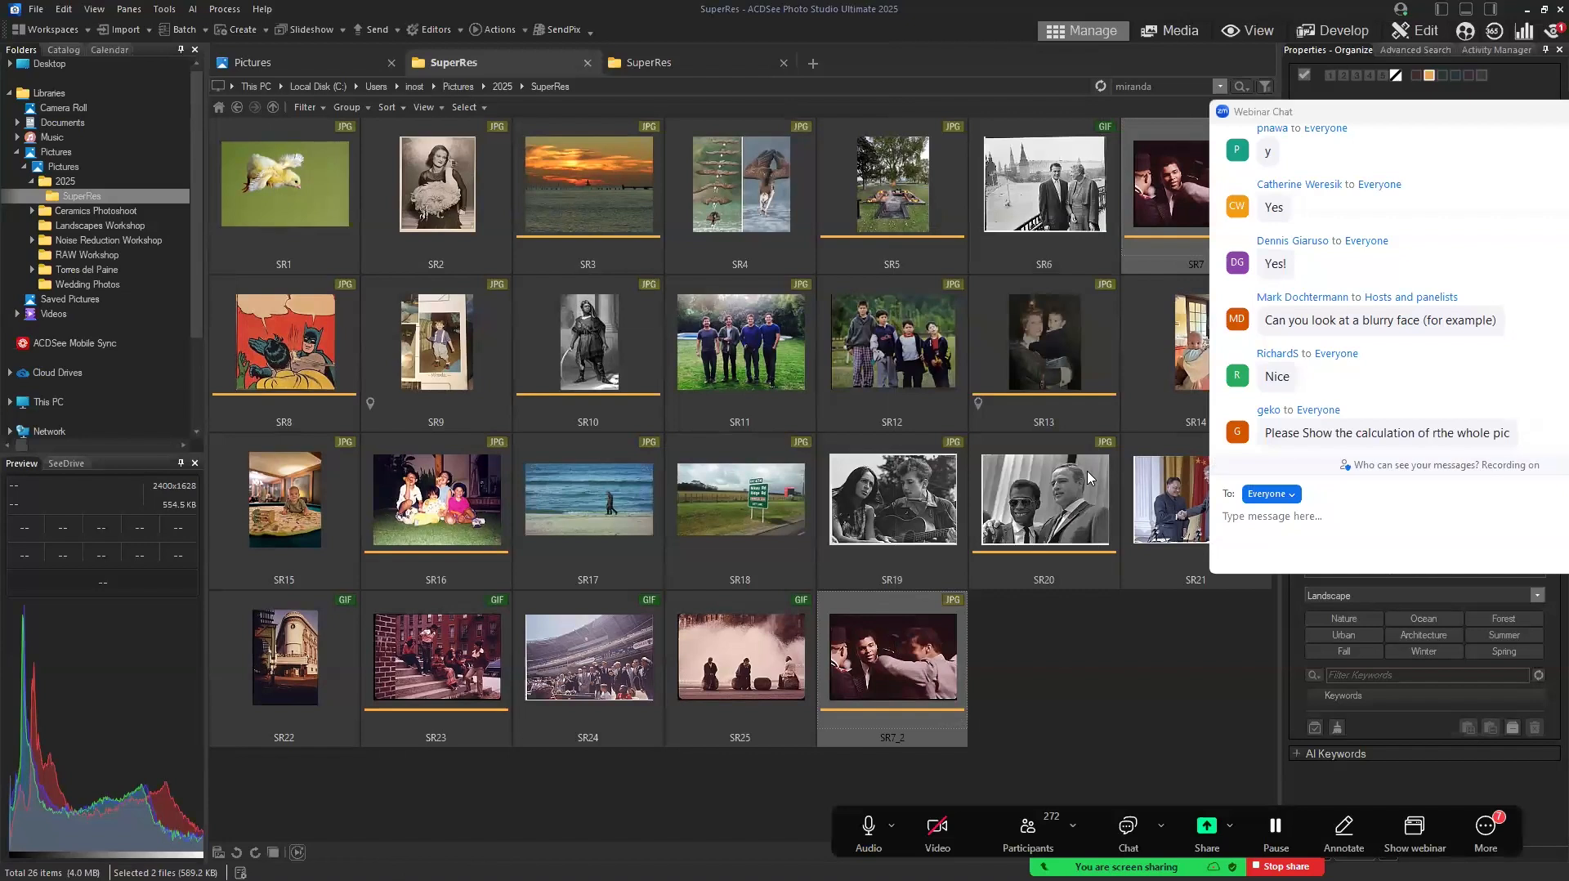
{"action": "key", "text": "alt+o"}
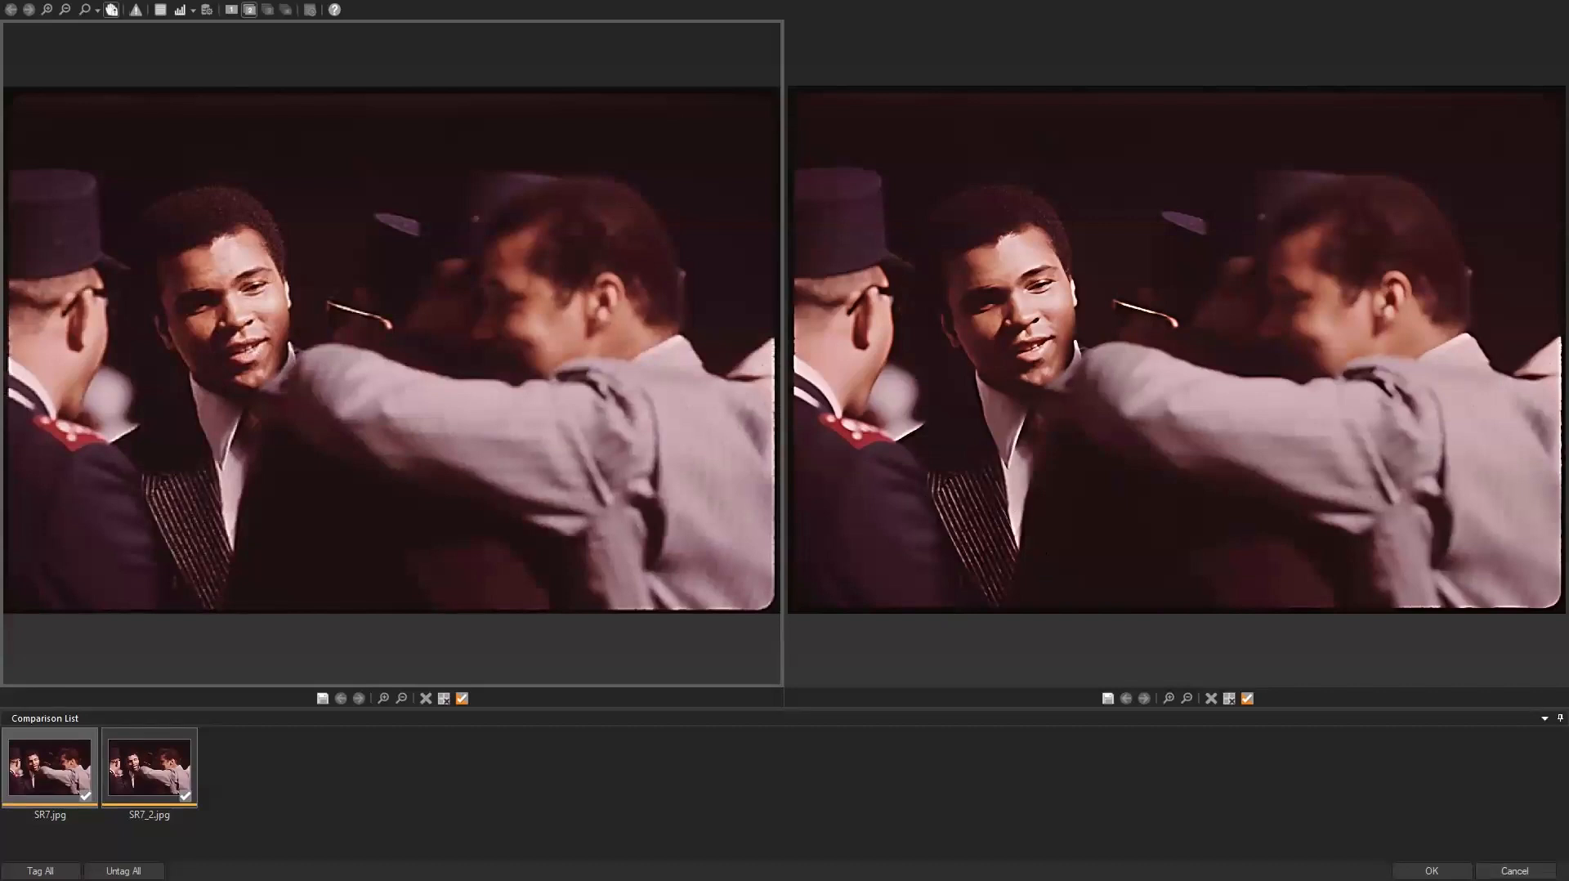
{"action": "left_click", "coordinate": [1175, 351]}
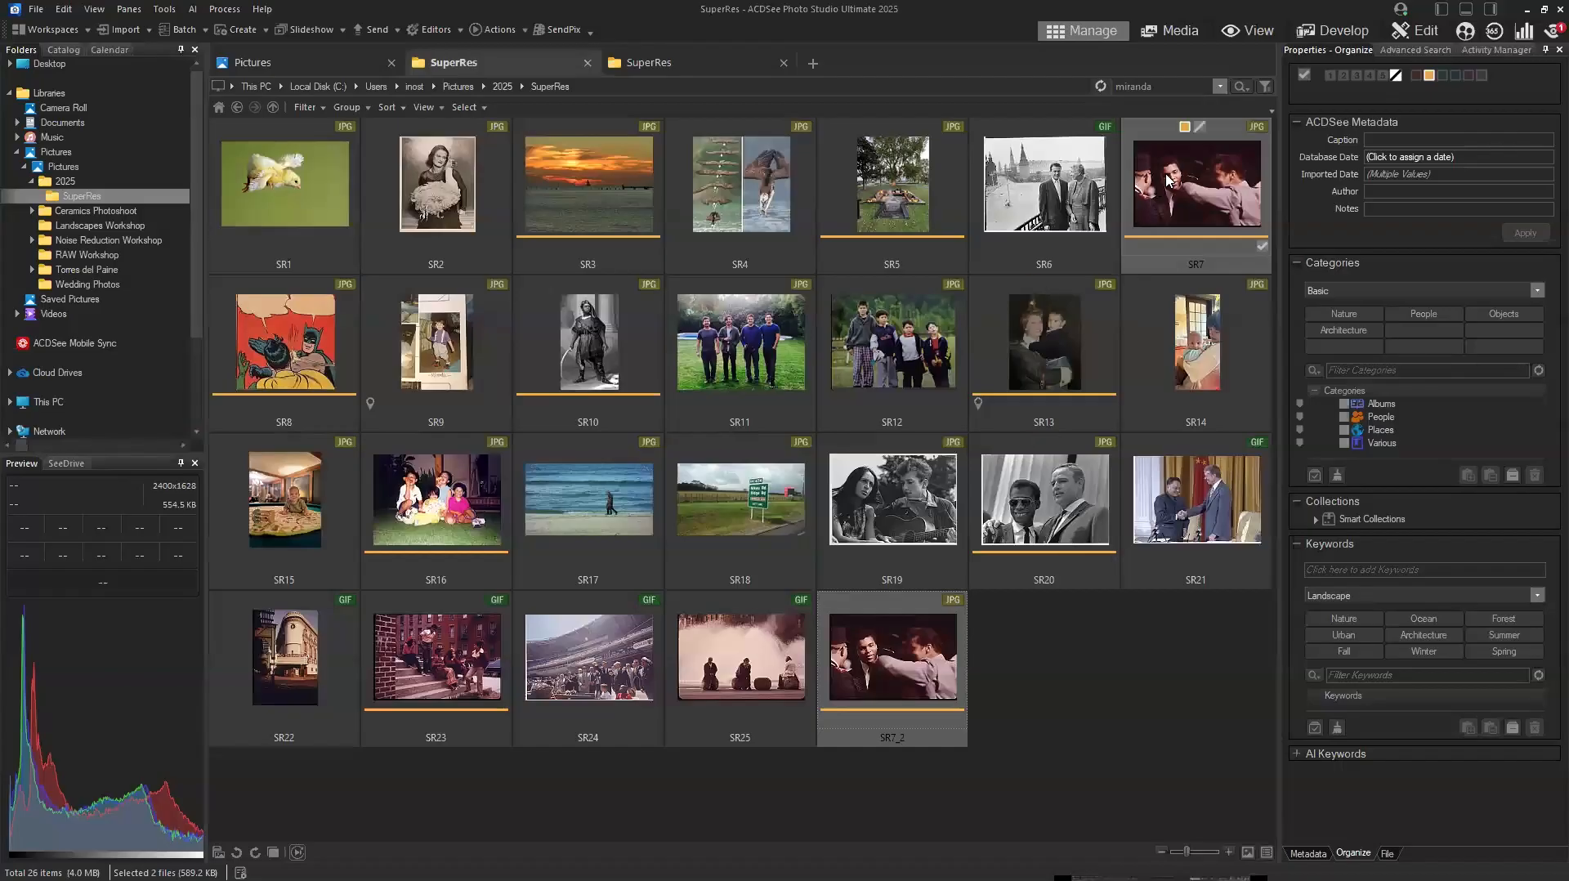
{"action": "left_click", "coordinate": [1181, 162]}
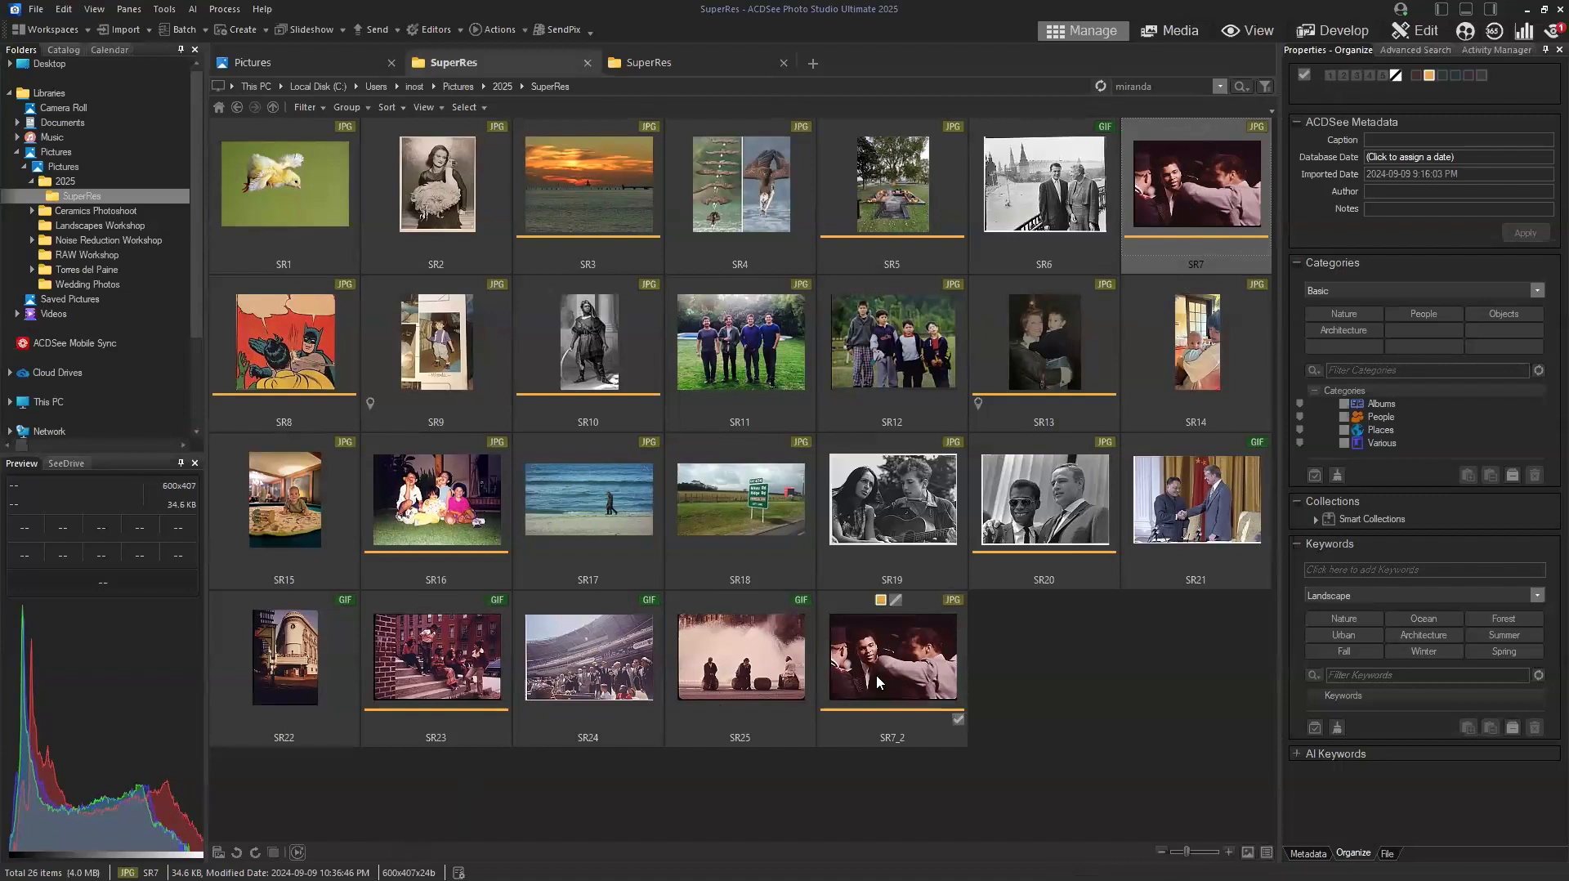
{"action": "left_click", "coordinate": [845, 701]}
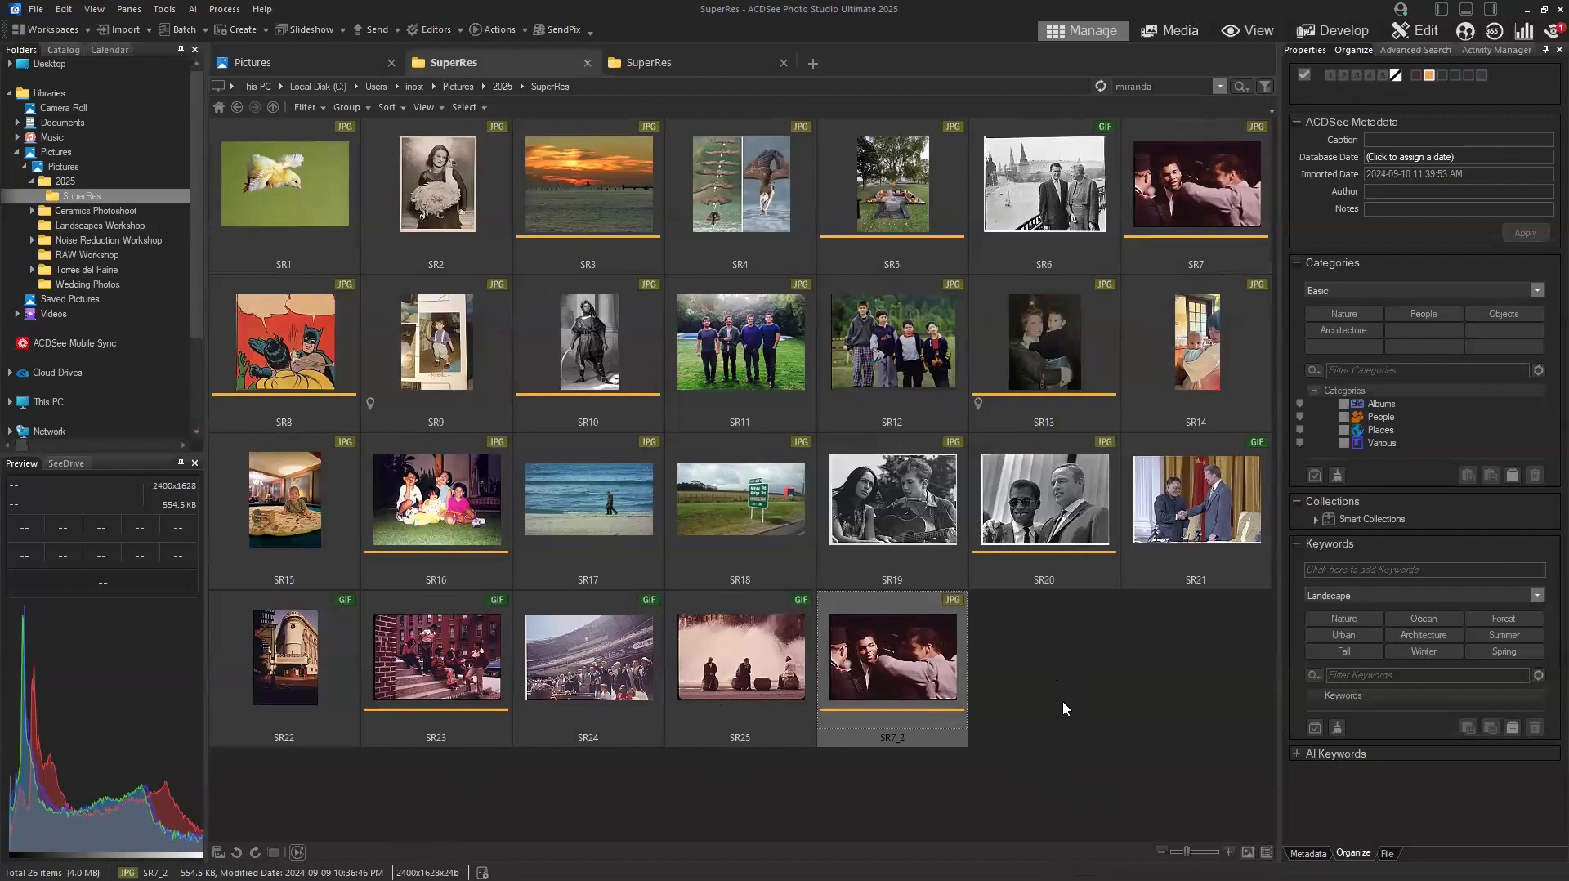
Open the comic image SR8 in AI Super-Resolution.
{"action": "left_click", "coordinate": [312, 352]}
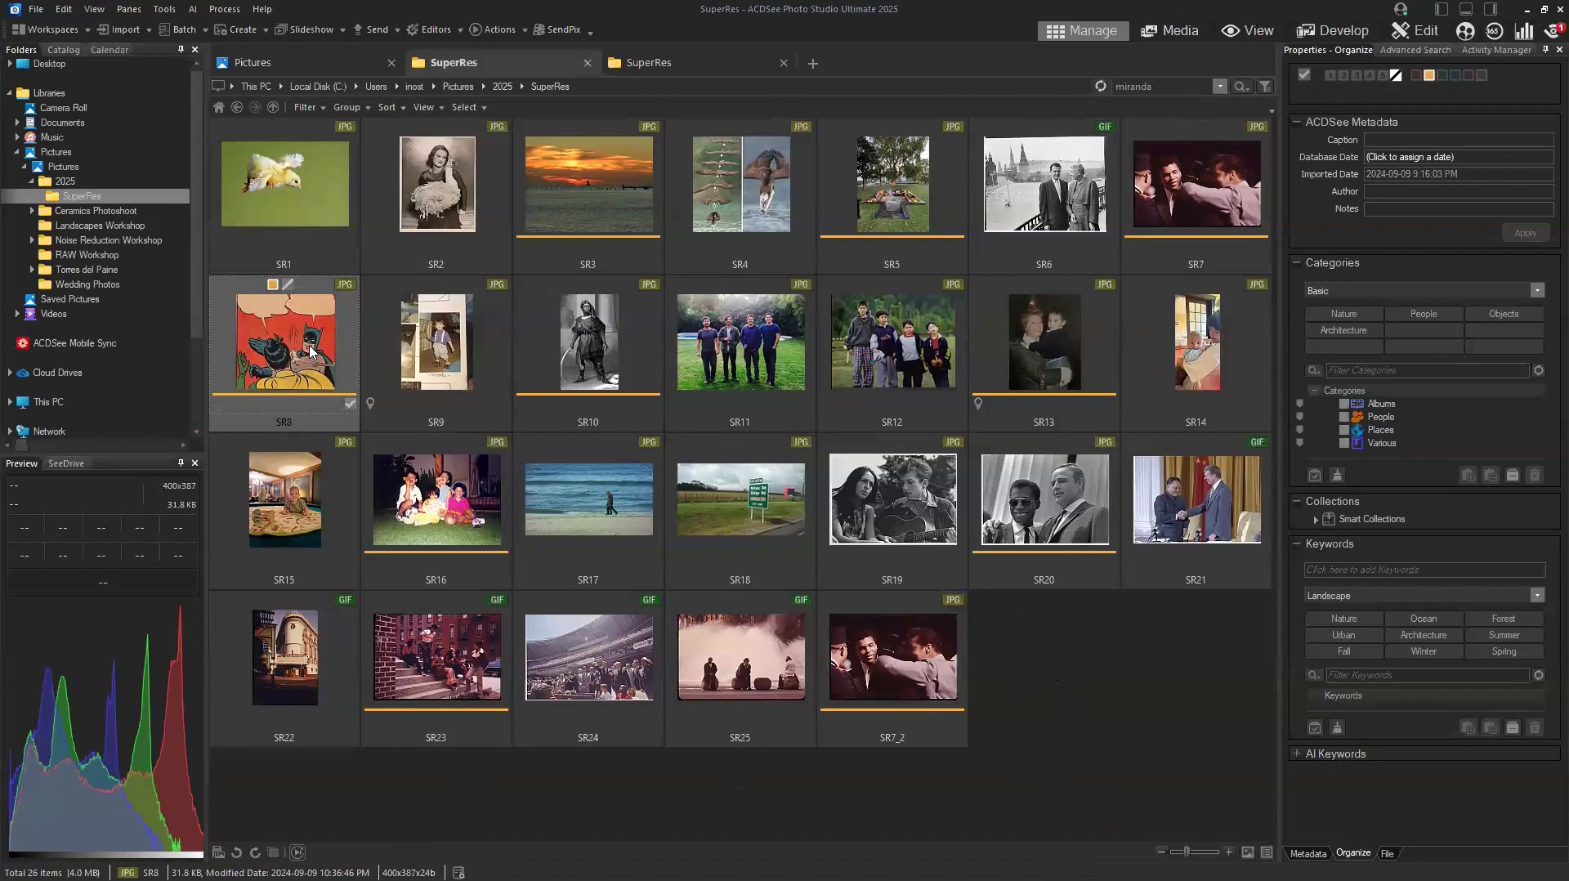
{"action": "right_click", "coordinate": [311, 351]}
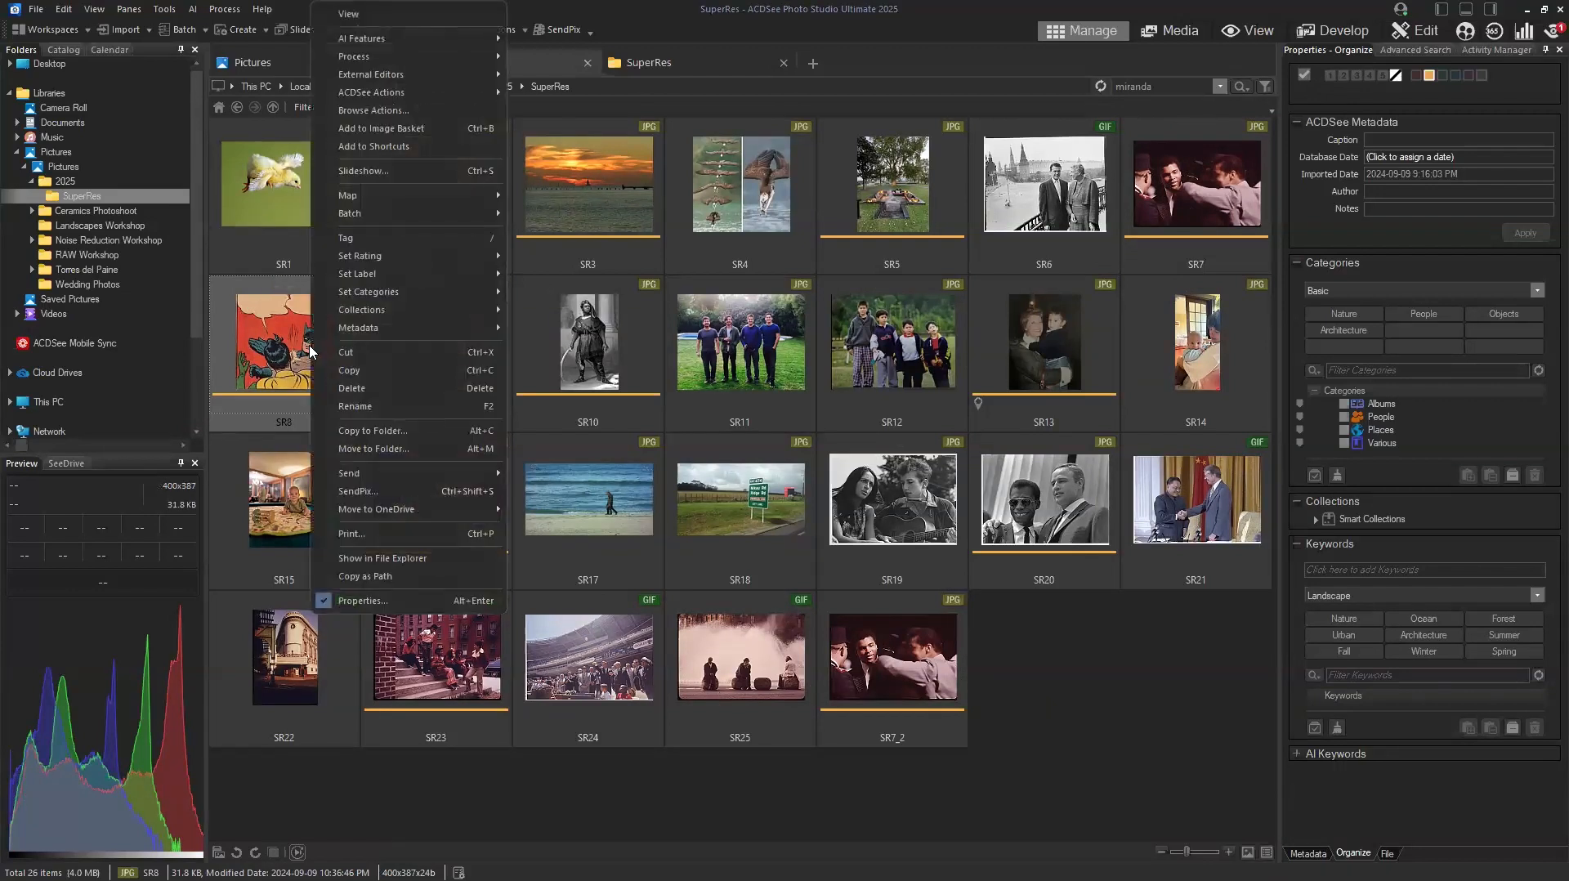
{"action": "left_click", "coordinate": [278, 350]}
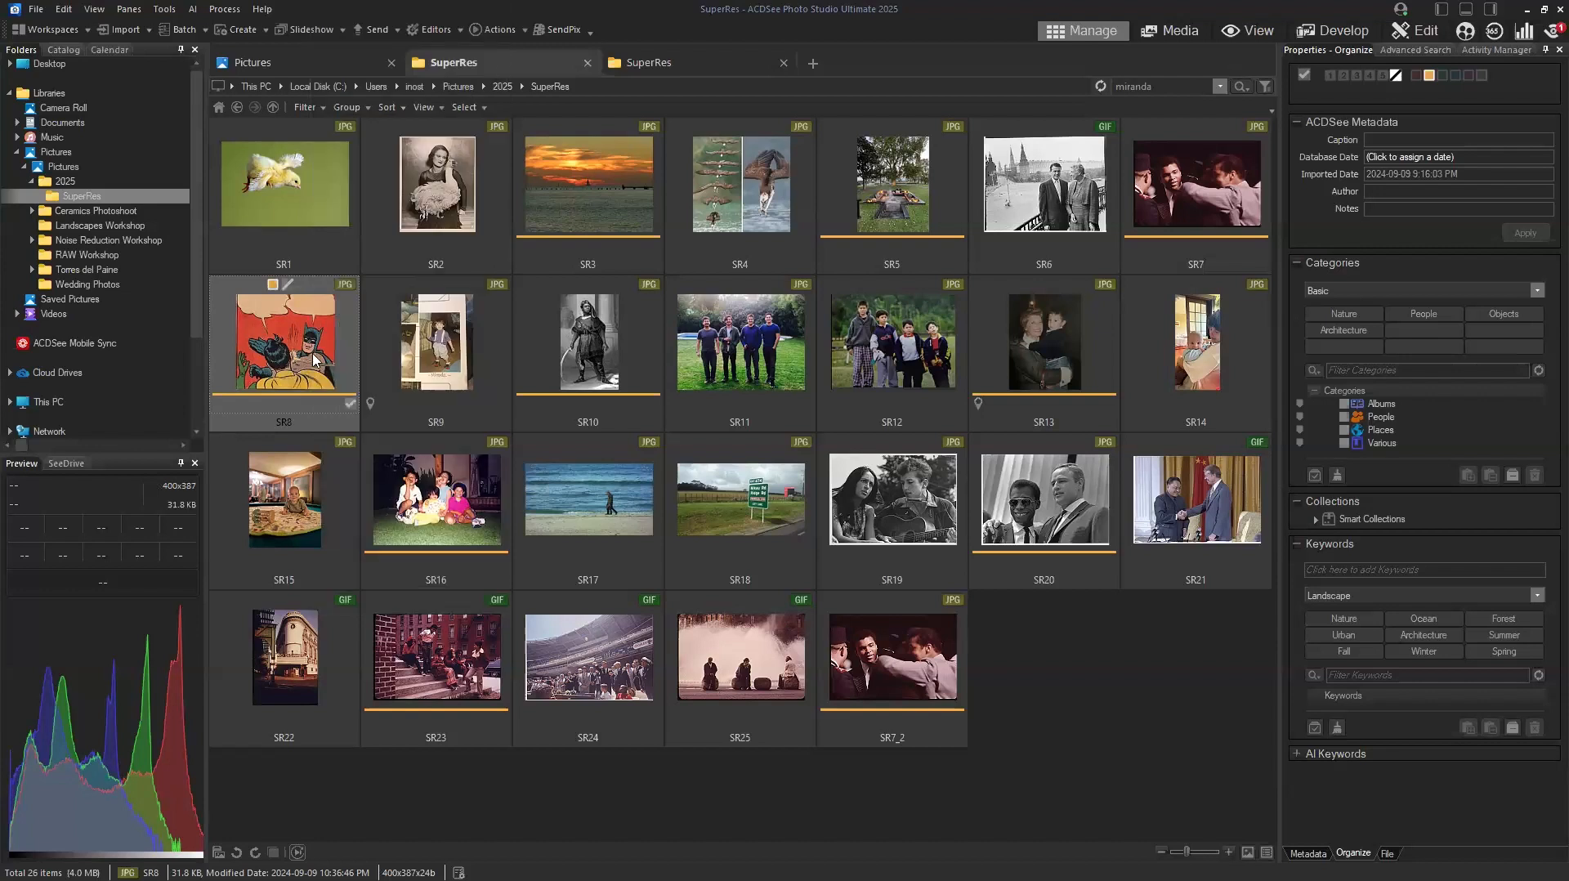
{"action": "right_click", "coordinate": [288, 364]}
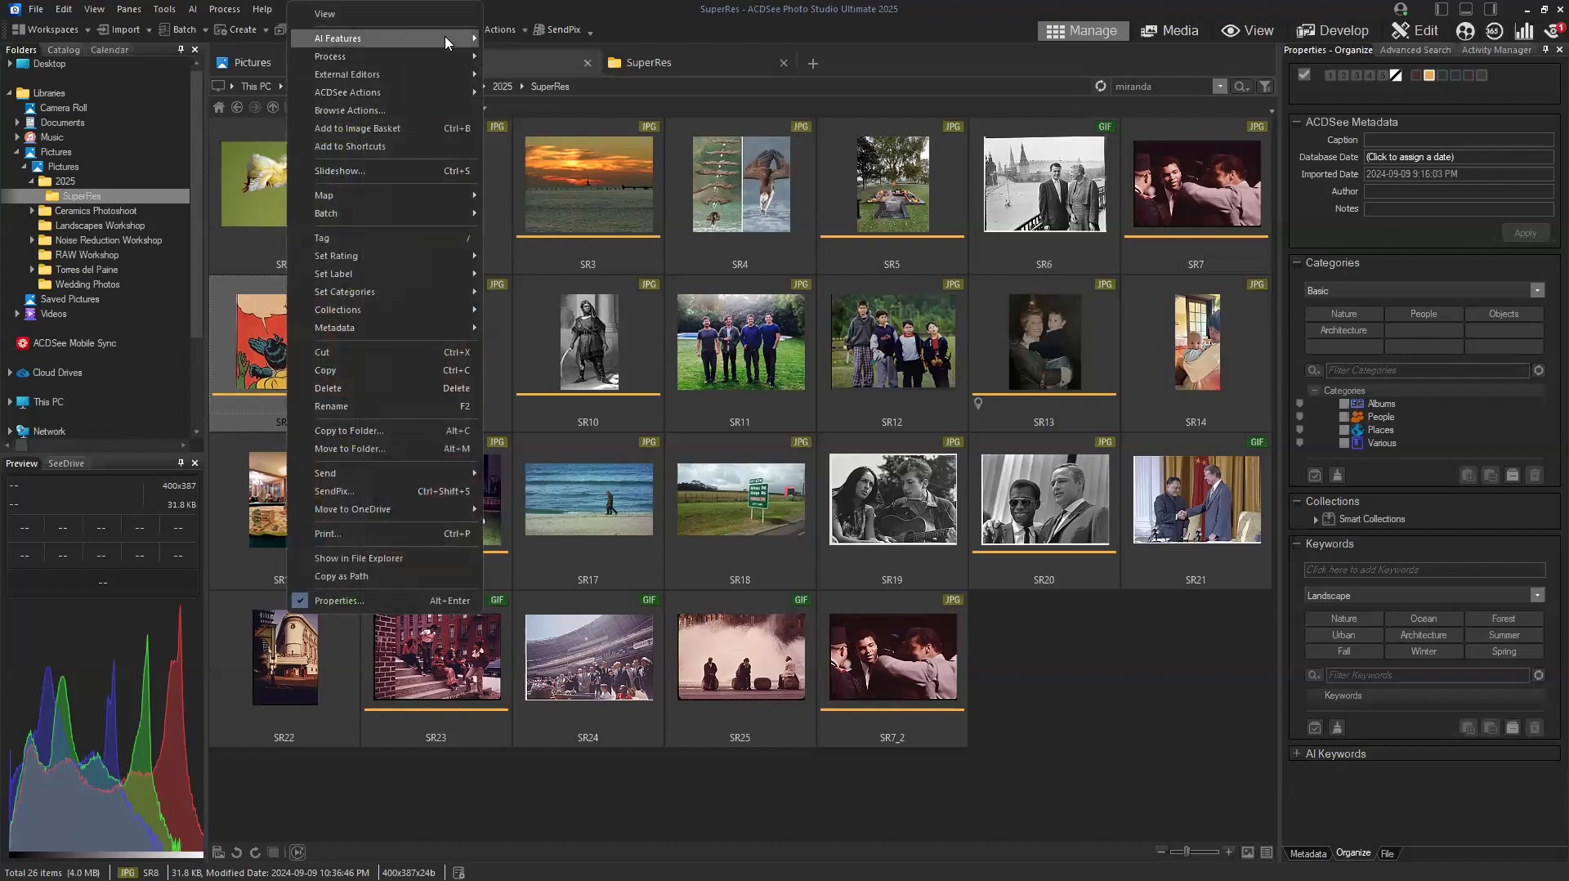
{"action": "mouse_move", "coordinate": [444, 36]}
{"action": "left_click", "coordinate": [531, 79]}
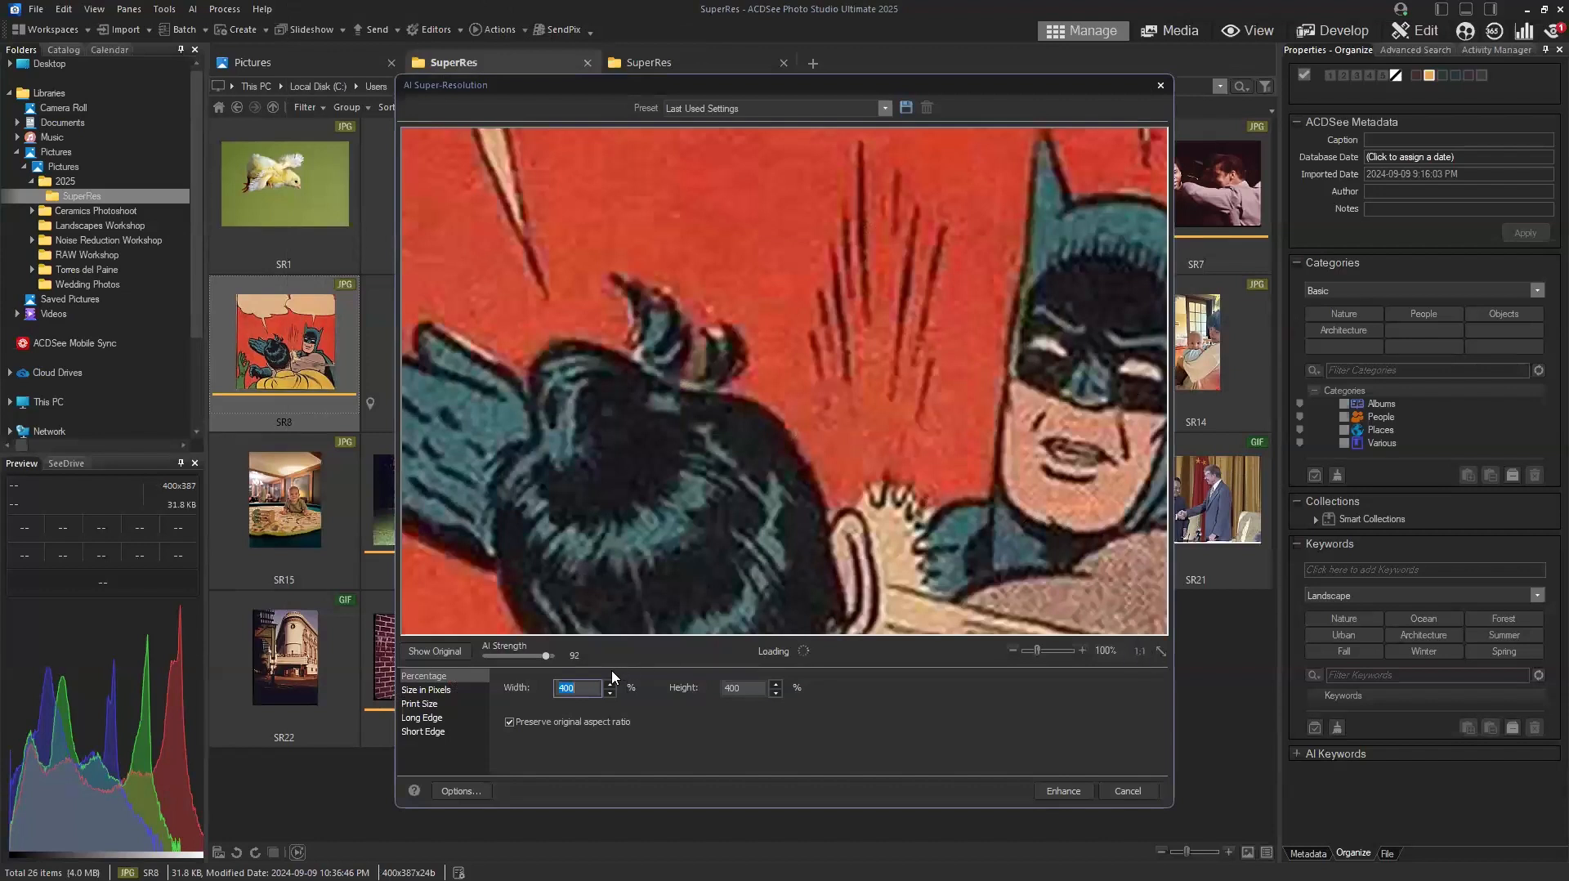
Set the comic's enlargement width to 200% with AI Strength at 100 and compare the preview with the original.
{"action": "type", "text": "200"}
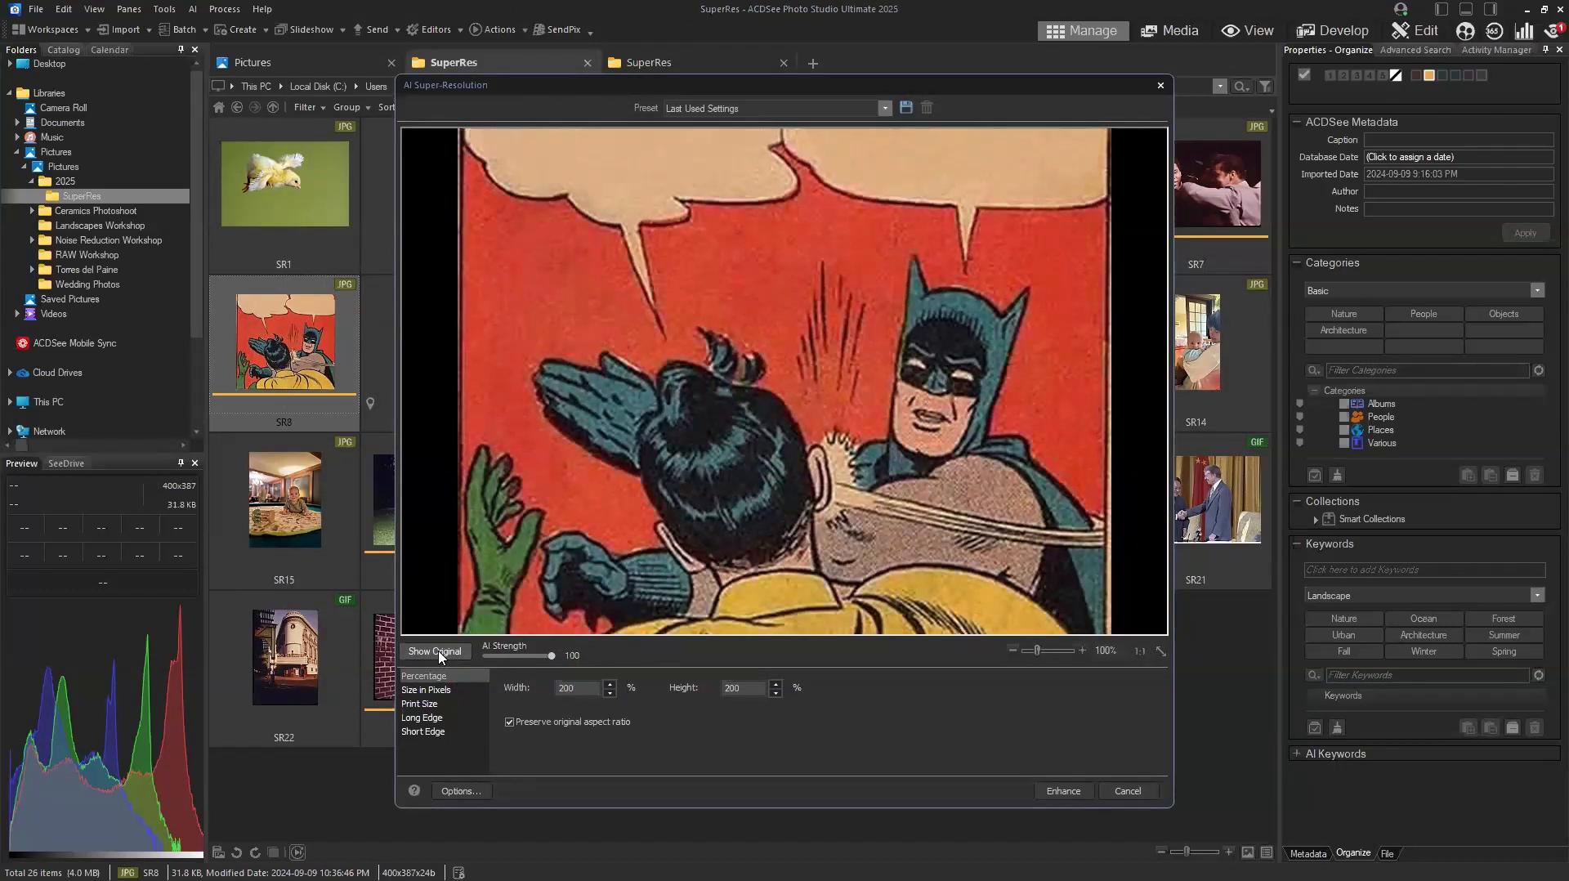
{"action": "left_click", "coordinate": [438, 651]}
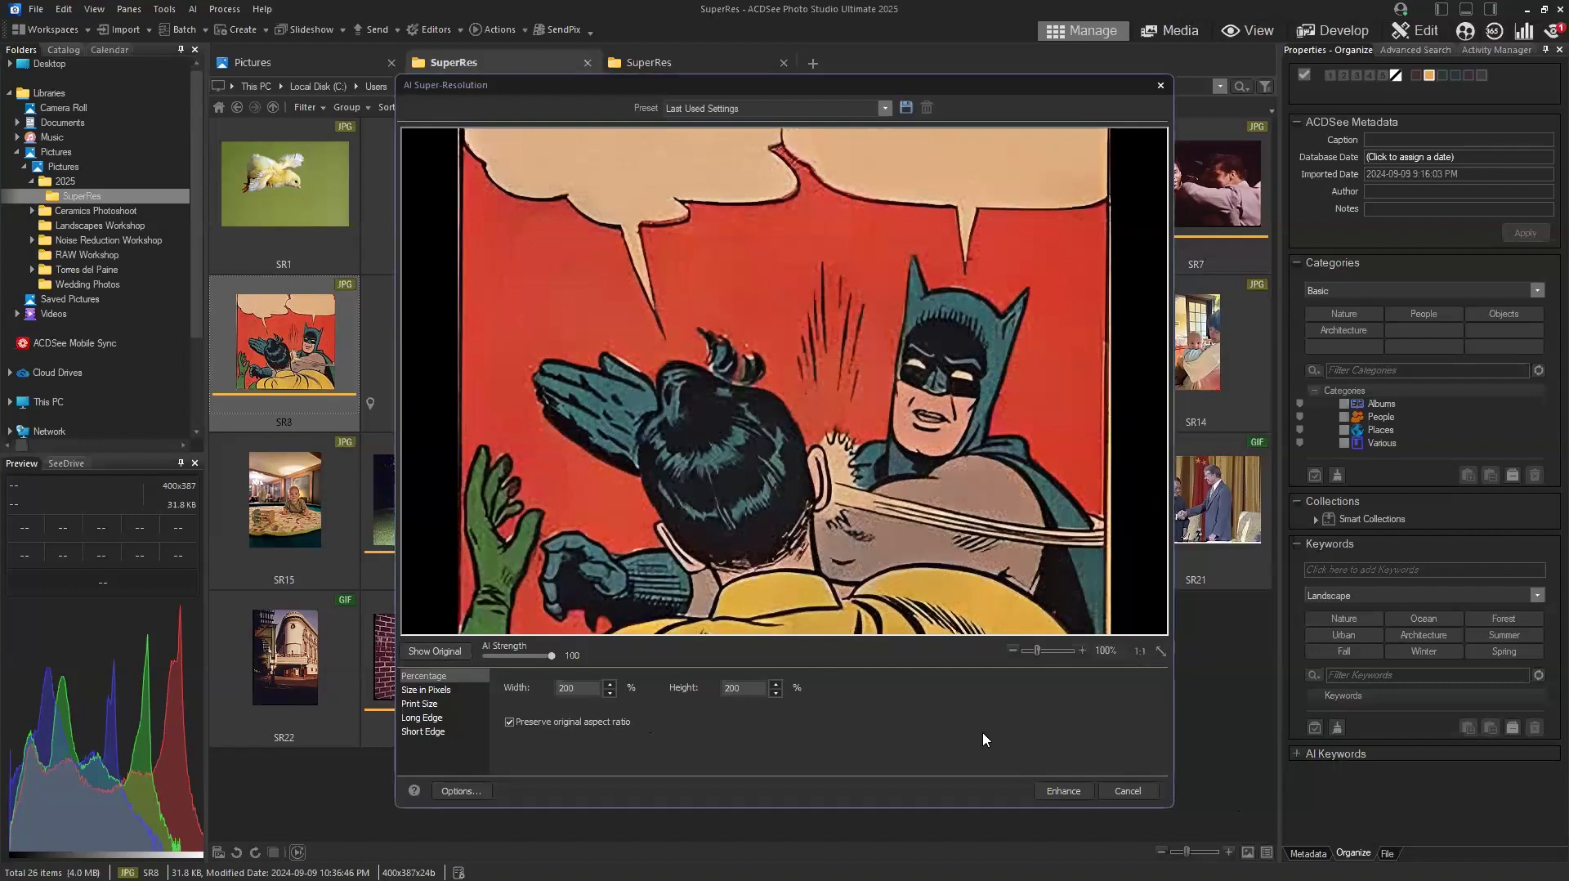
{"action": "left_click", "coordinate": [449, 659]}
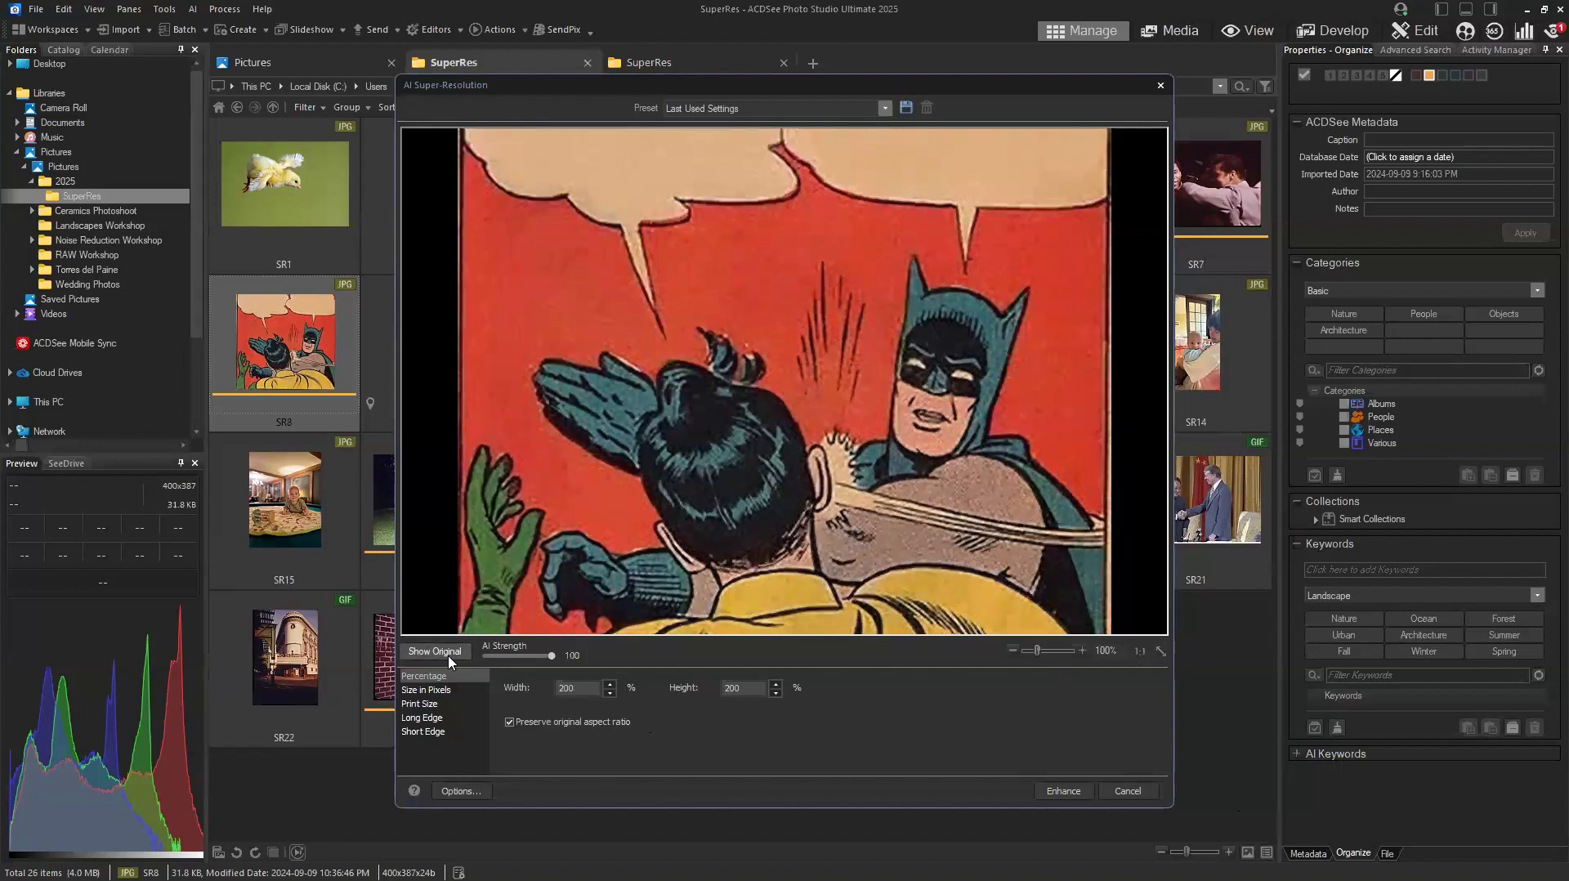
{"action": "left_click", "coordinate": [449, 659]}
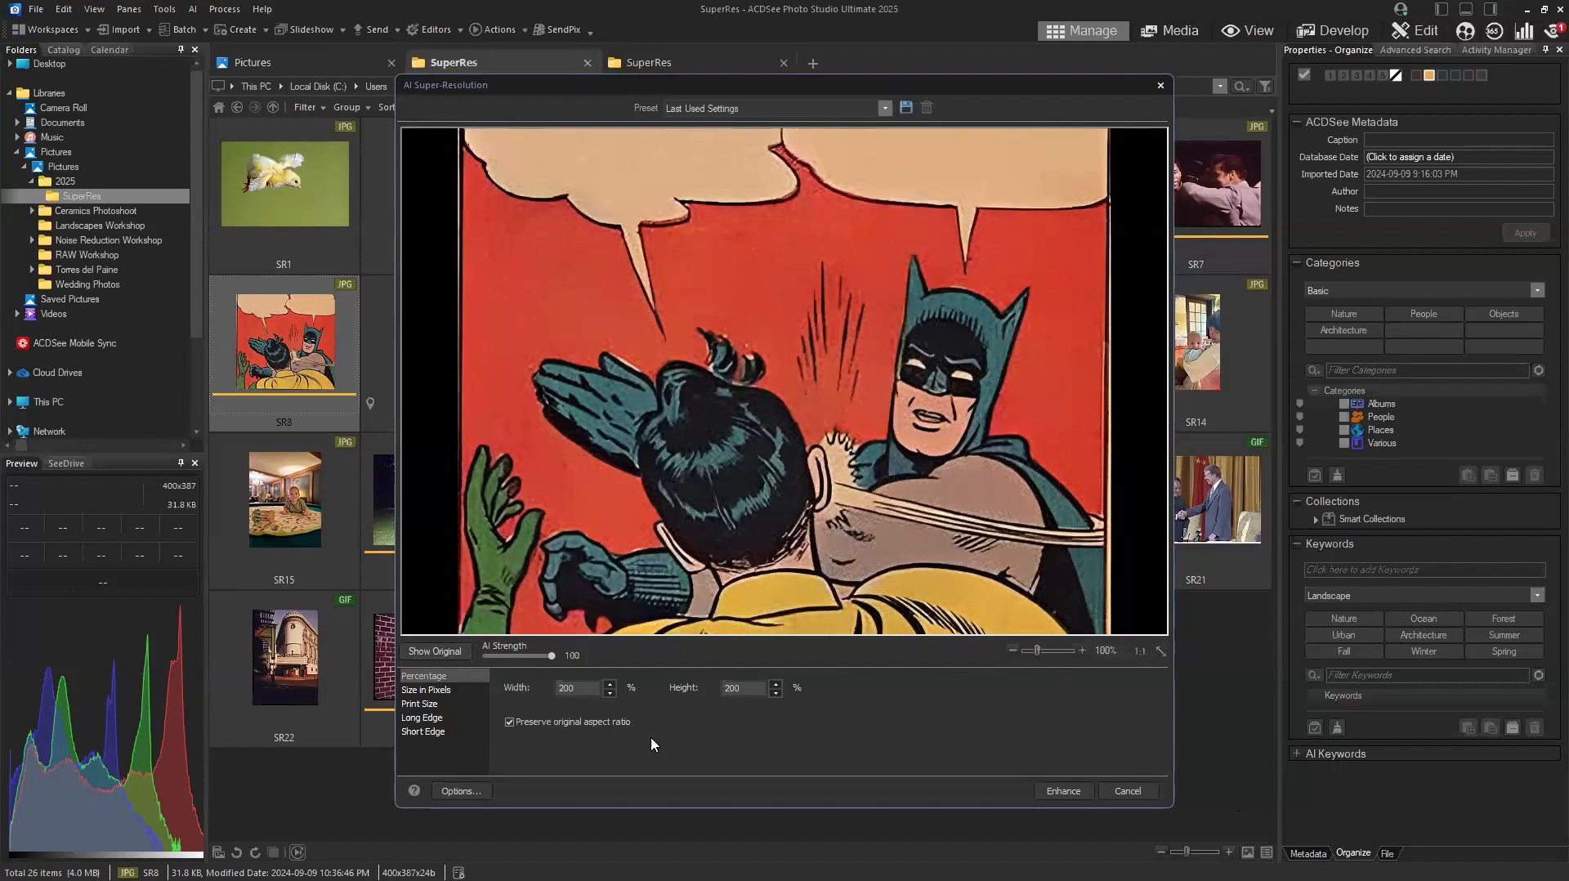
Set the comic's enlargement width to 800% and try a lower AI Strength before restoring it to 100.
{"action": "double_click", "coordinate": [576, 687]}
{"action": "type", "text": "400"}
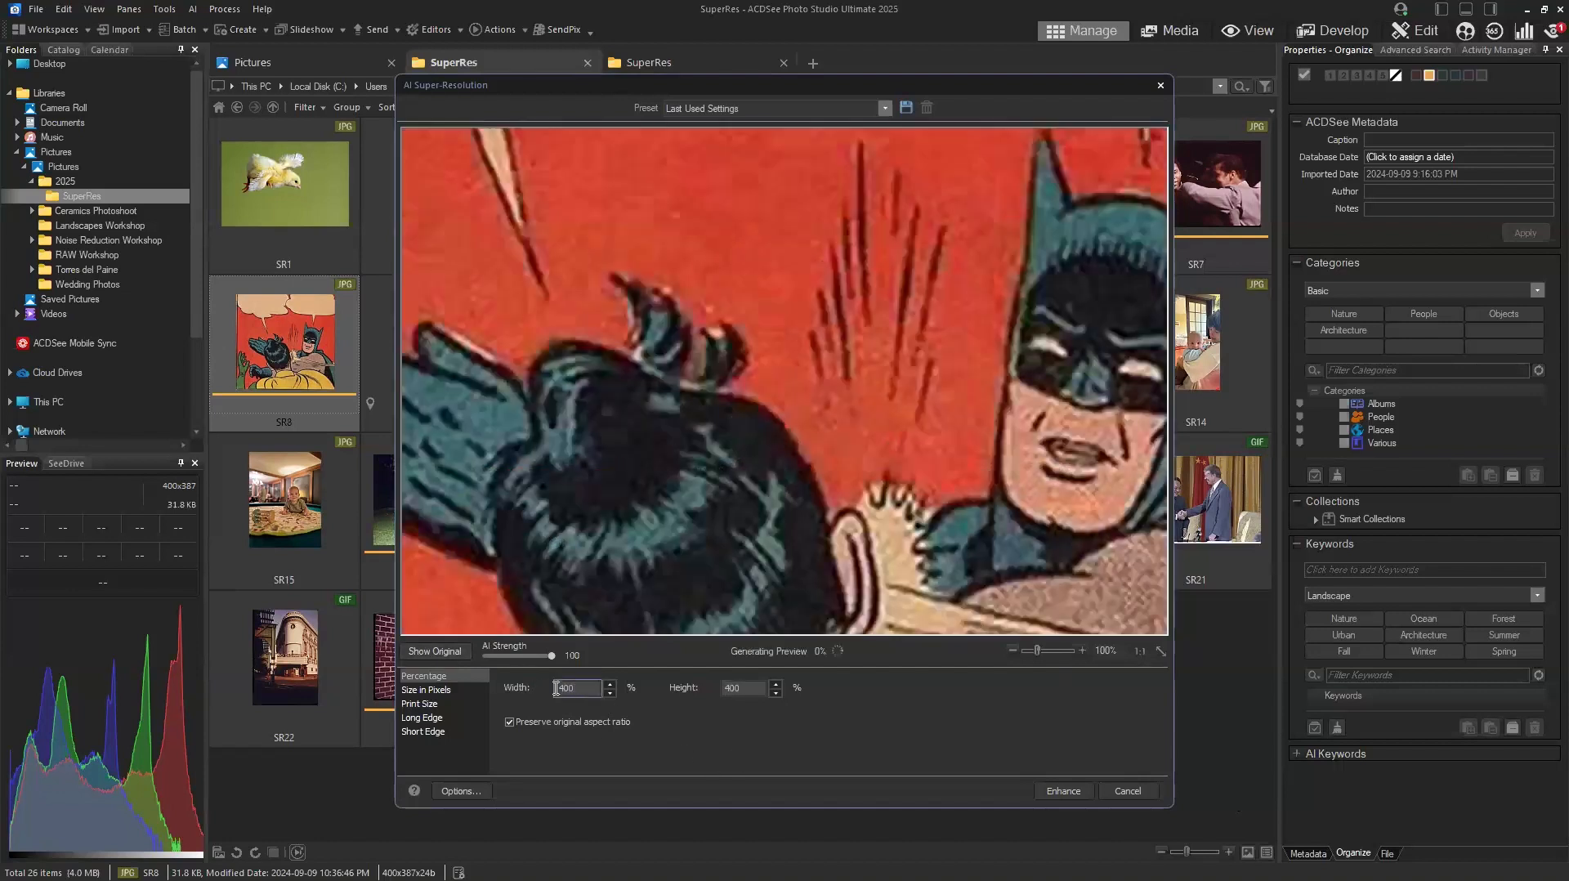
{"action": "type", "text": "800"}
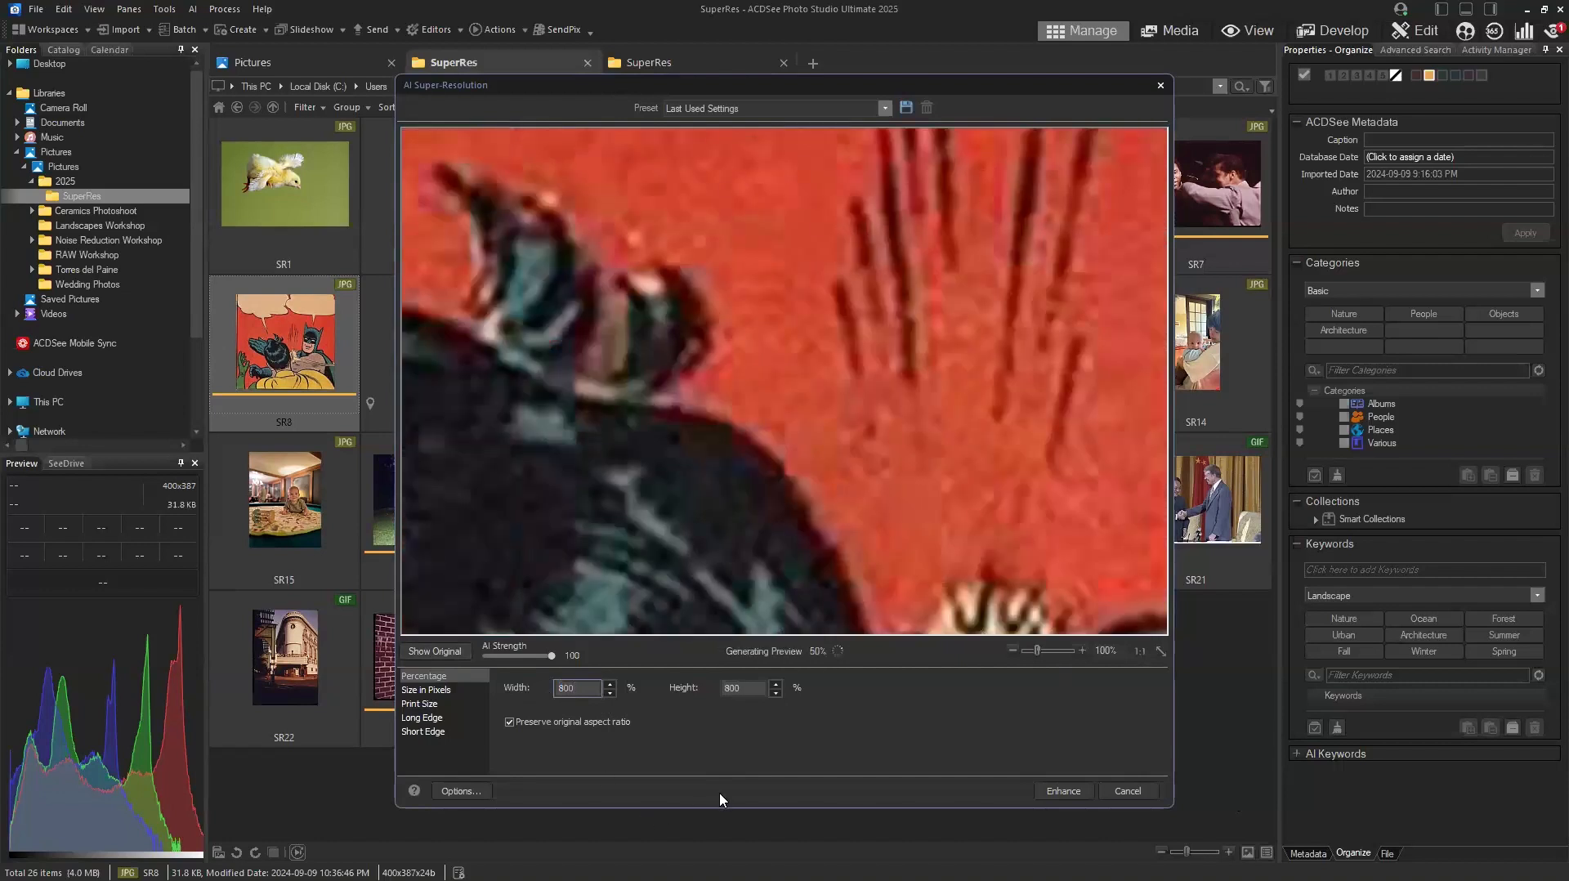
{"action": "left_click", "coordinate": [1160, 651]}
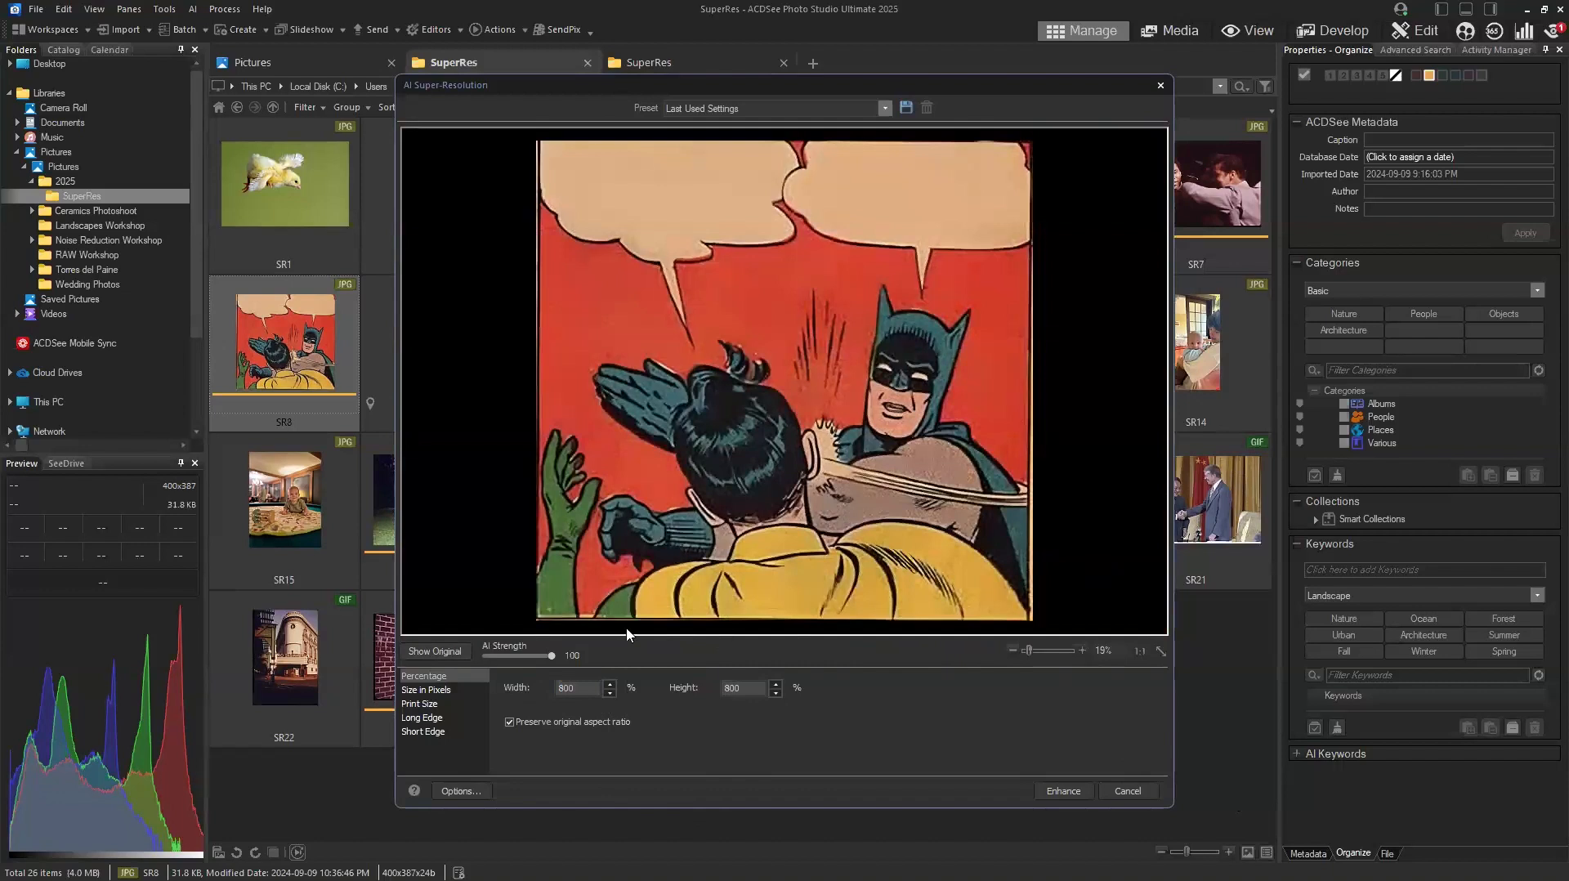
{"action": "left_click_drag", "start_coordinate": [551, 655], "coordinate": [518, 660]}
{"action": "left_click_drag", "start_coordinate": [520, 658], "coordinate": [608, 662]}
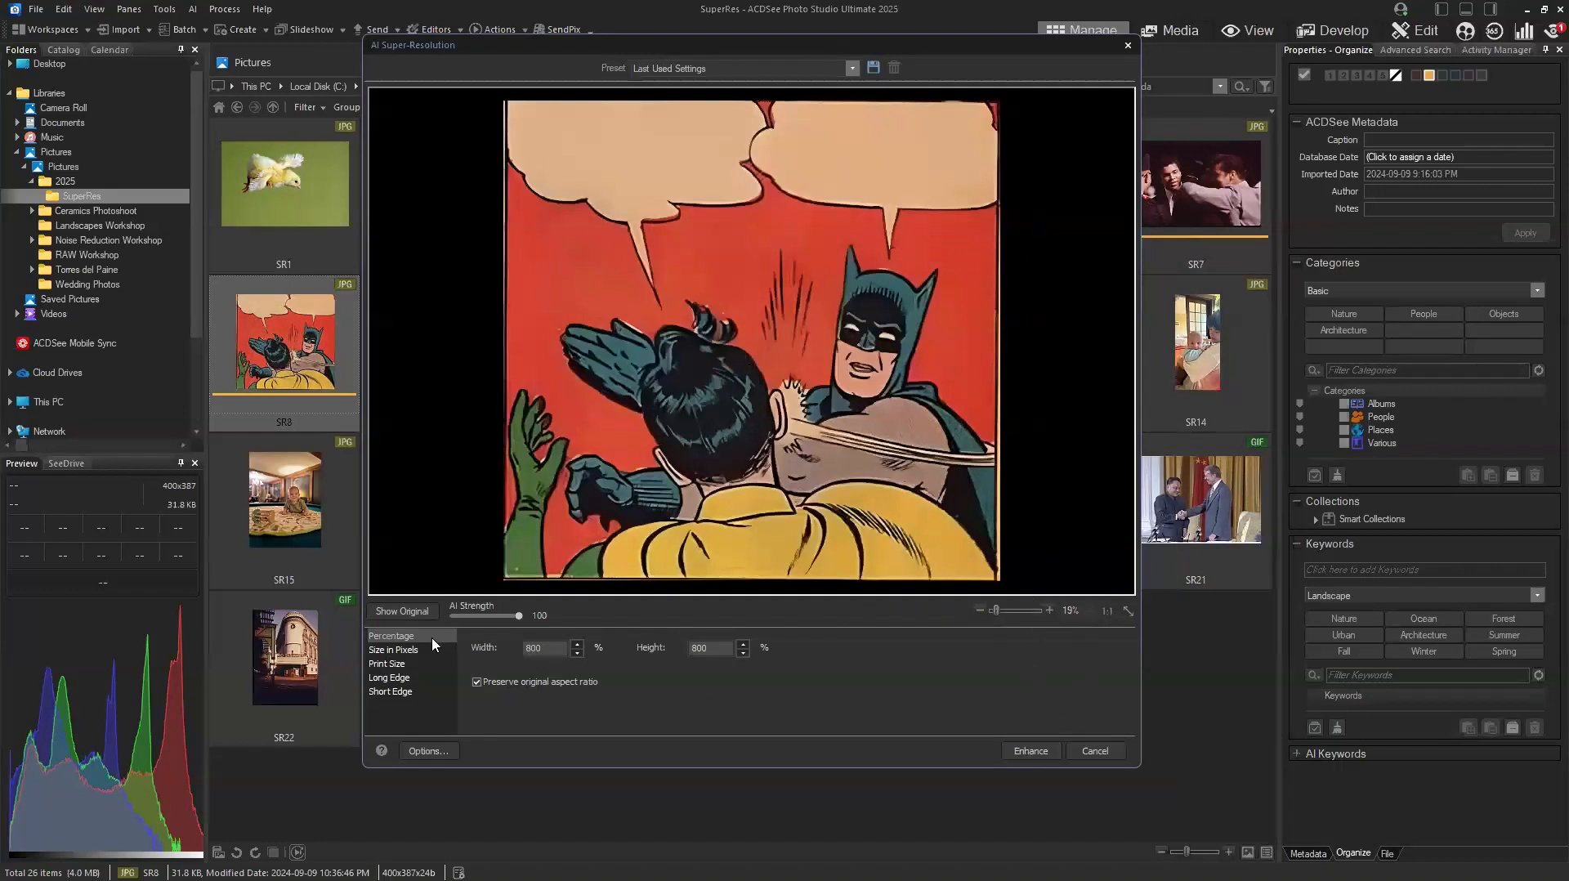
Examine Batman's face in the 800% comic preview at close range and compare it with the original.
{"action": "left_click", "coordinate": [998, 612]}
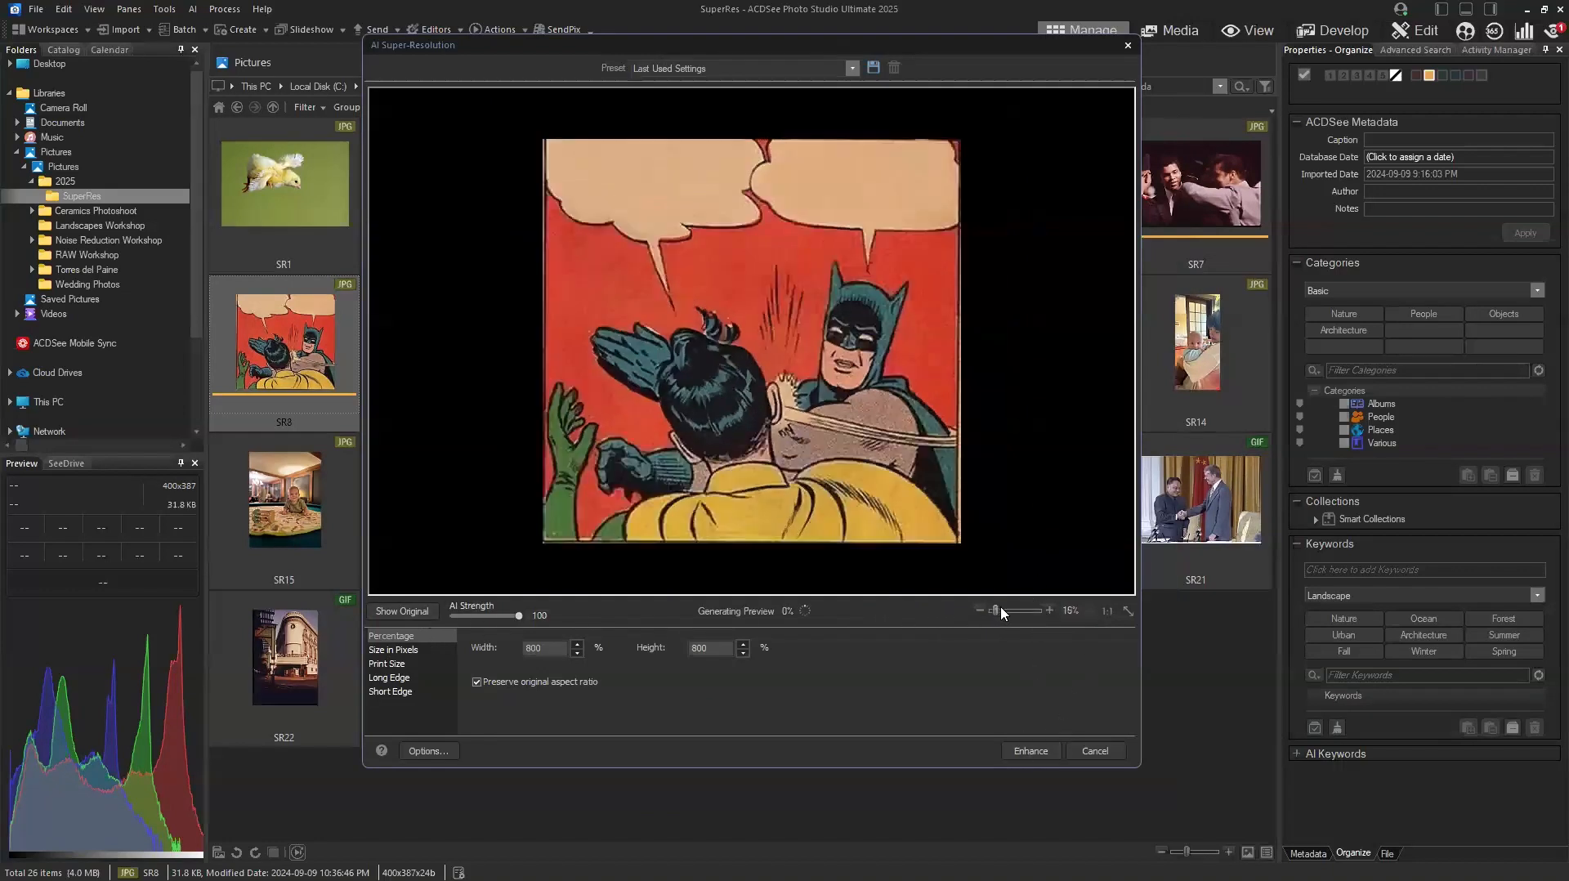
{"action": "scroll", "coordinate": [1027, 402], "scroll_direction": "up", "scroll_amount": 3}
{"action": "left_click_drag", "start_coordinate": [1027, 402], "coordinate": [939, 415]}
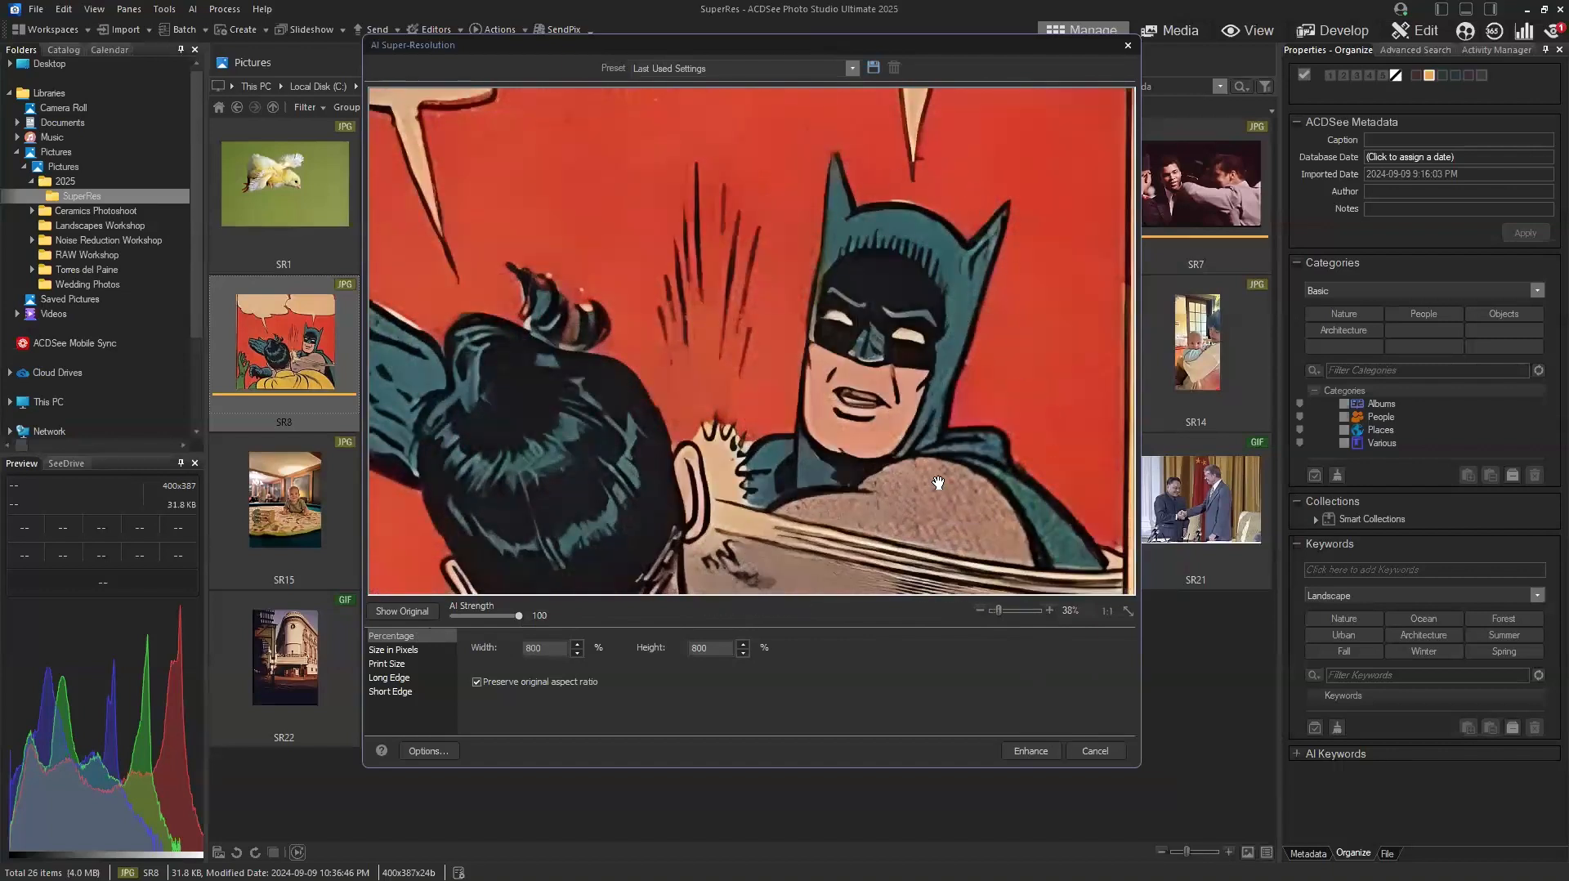
{"action": "left_click_drag", "start_coordinate": [996, 618], "coordinate": [1004, 612]}
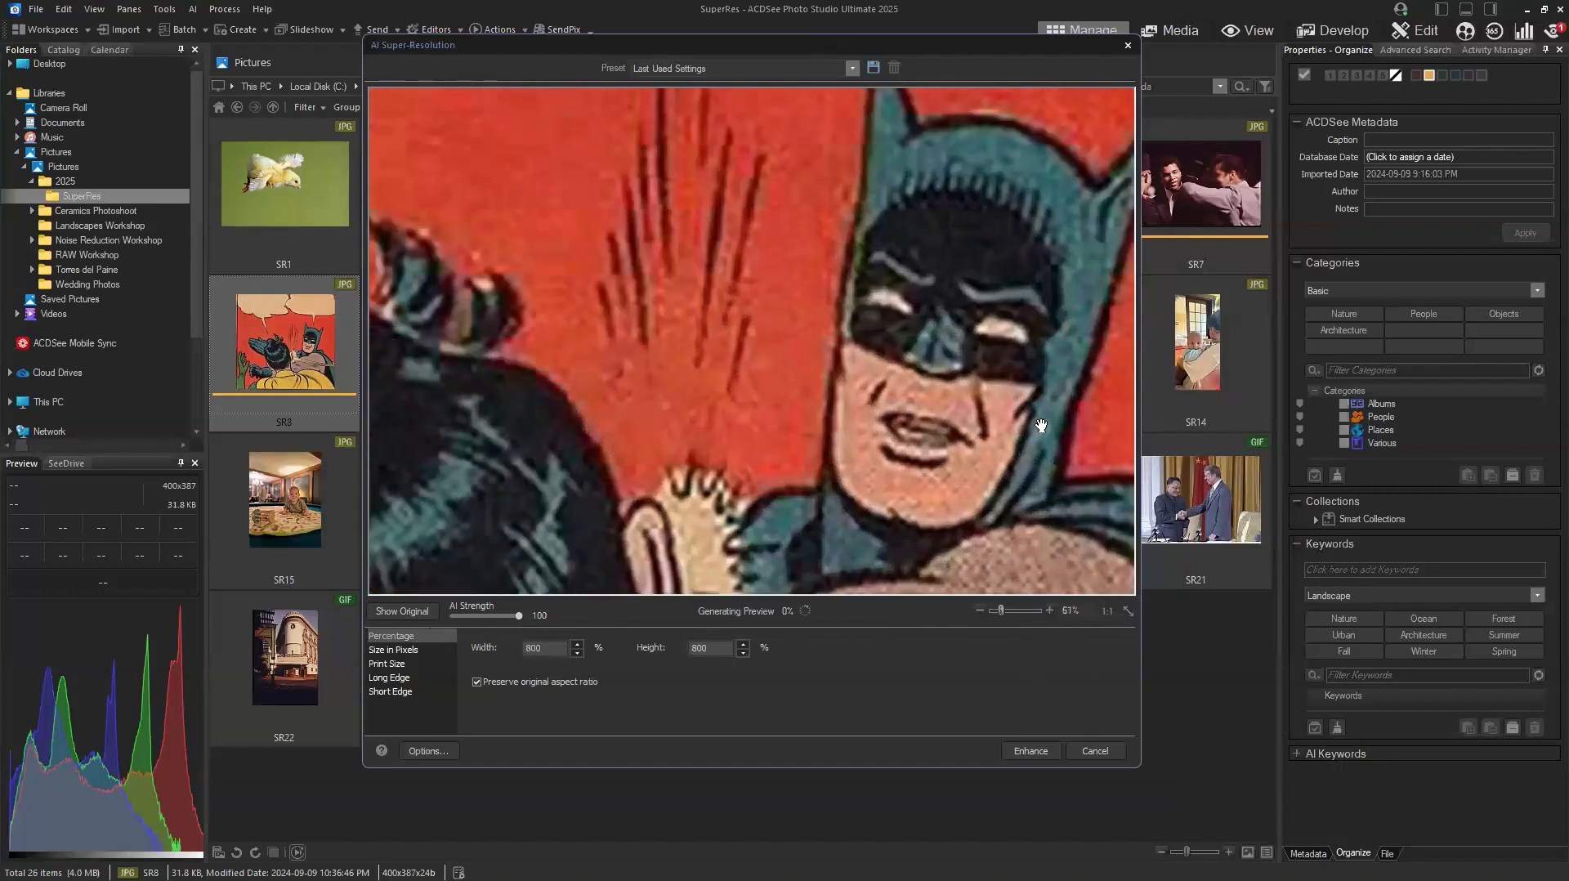
{"action": "left_click_drag", "start_coordinate": [1044, 428], "coordinate": [883, 455]}
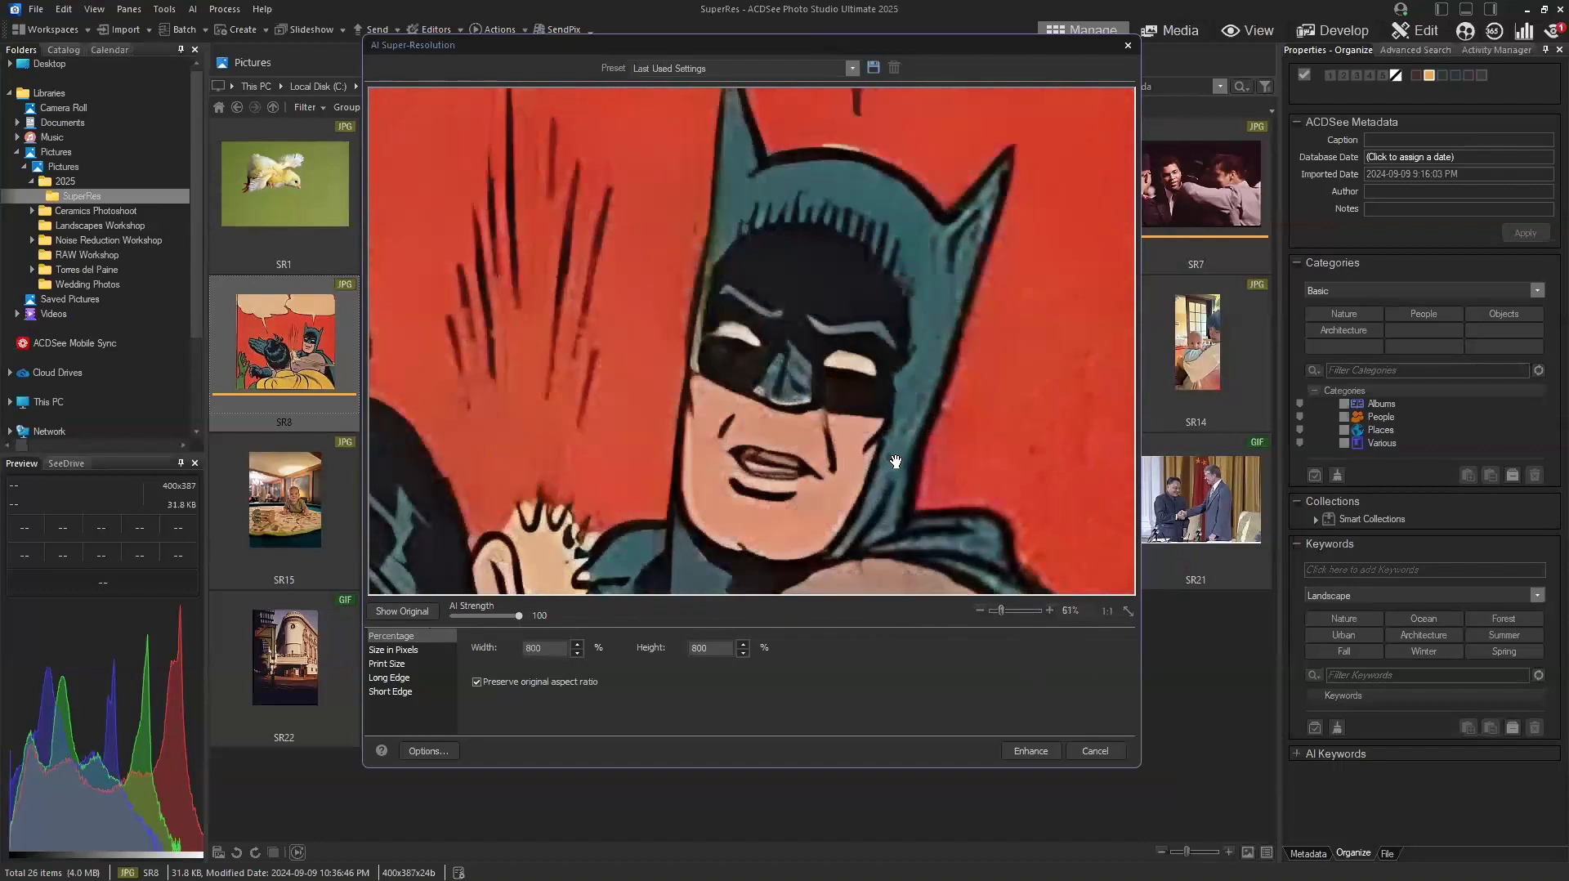
{"action": "left_click", "coordinate": [391, 615]}
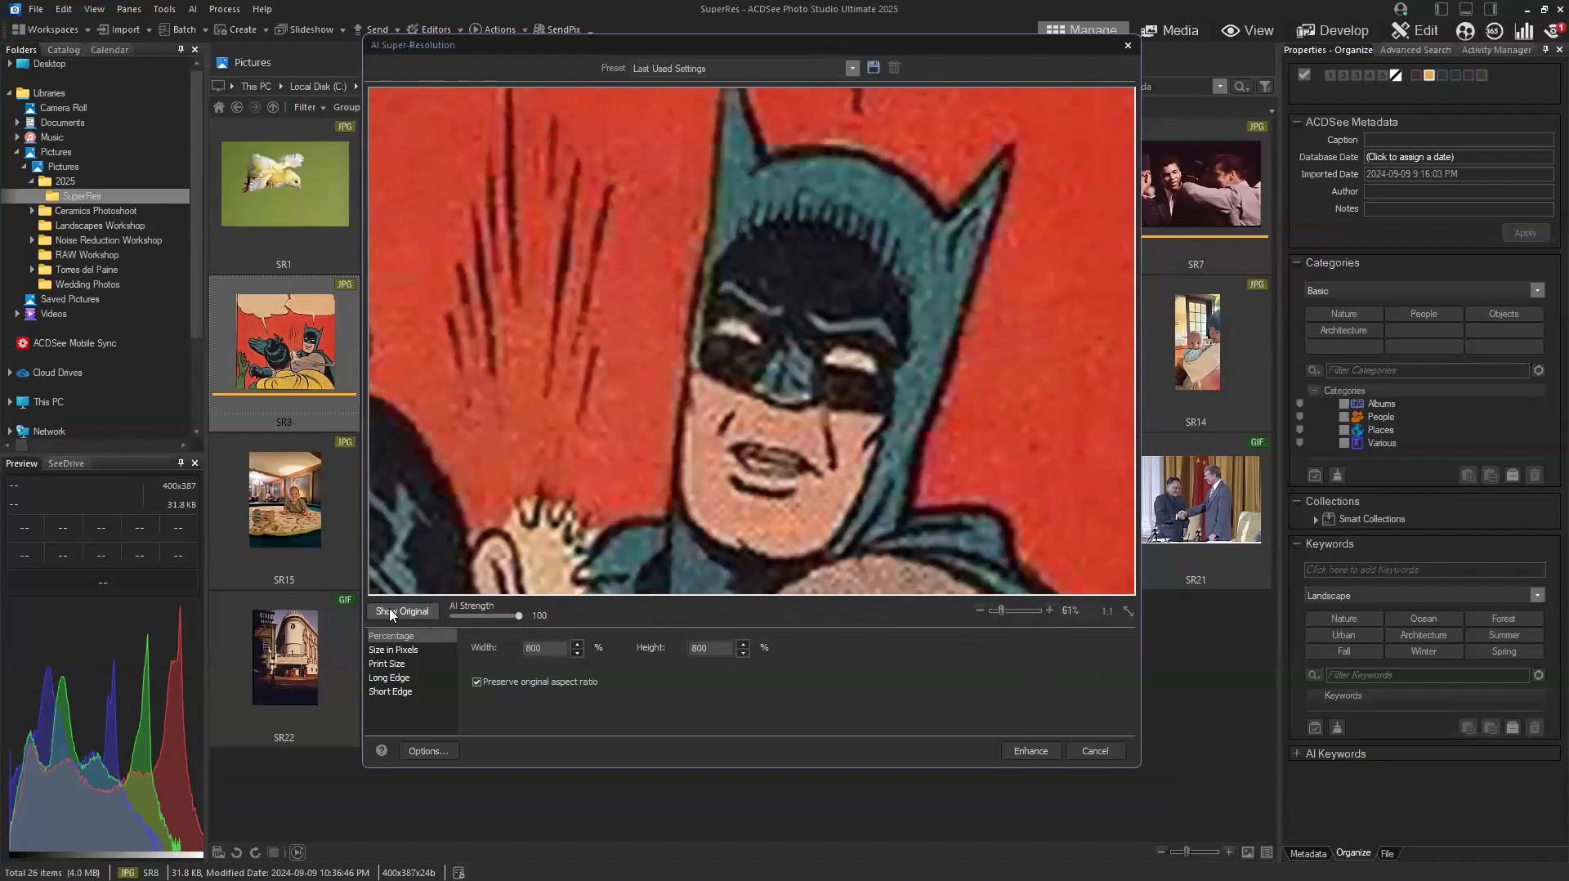
{"action": "left_click", "coordinate": [391, 615]}
{"action": "left_click", "coordinate": [390, 614]}
{"action": "left_click", "coordinate": [390, 615]}
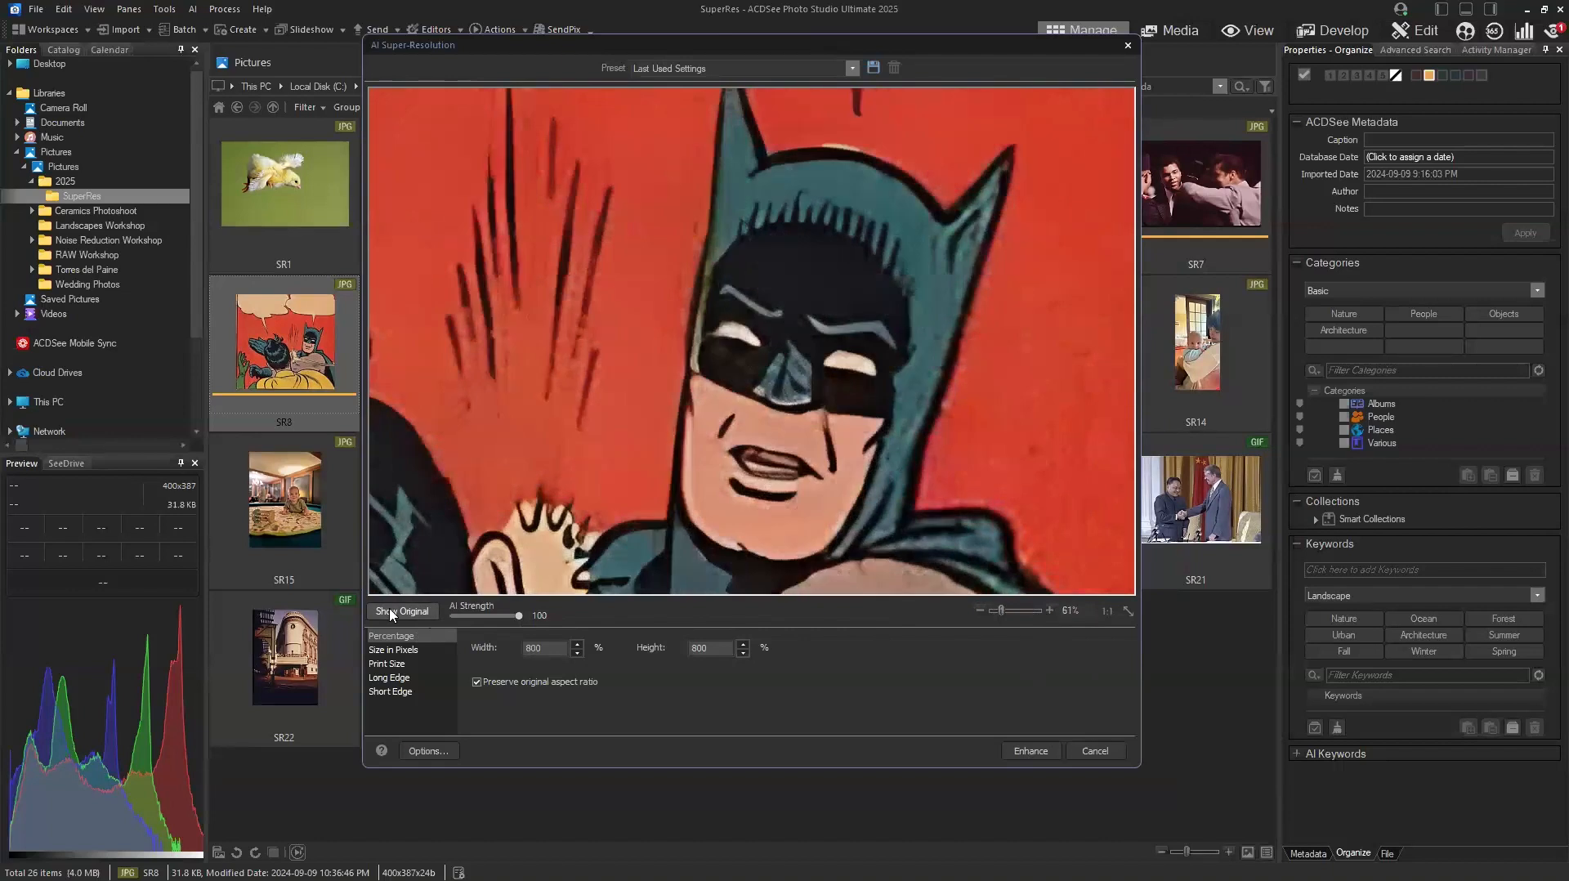
Enhance the comic with the 800% settings and compare the dimensions and file size of SR8 and SR8_2.
{"action": "left_click", "coordinate": [1126, 611]}
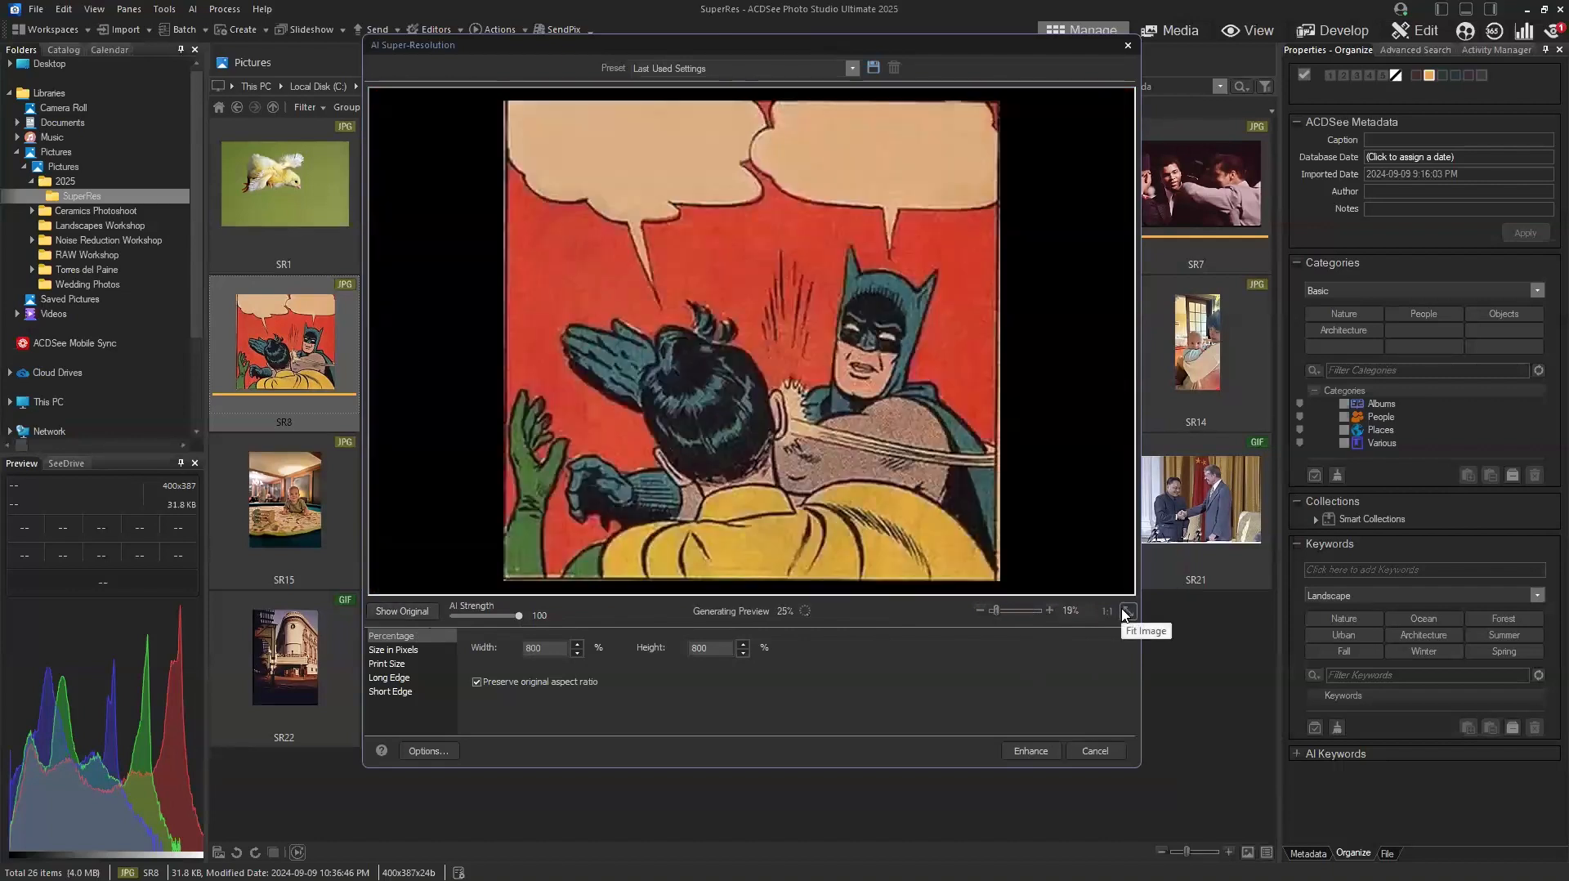
{"action": "left_click", "coordinate": [1031, 750]}
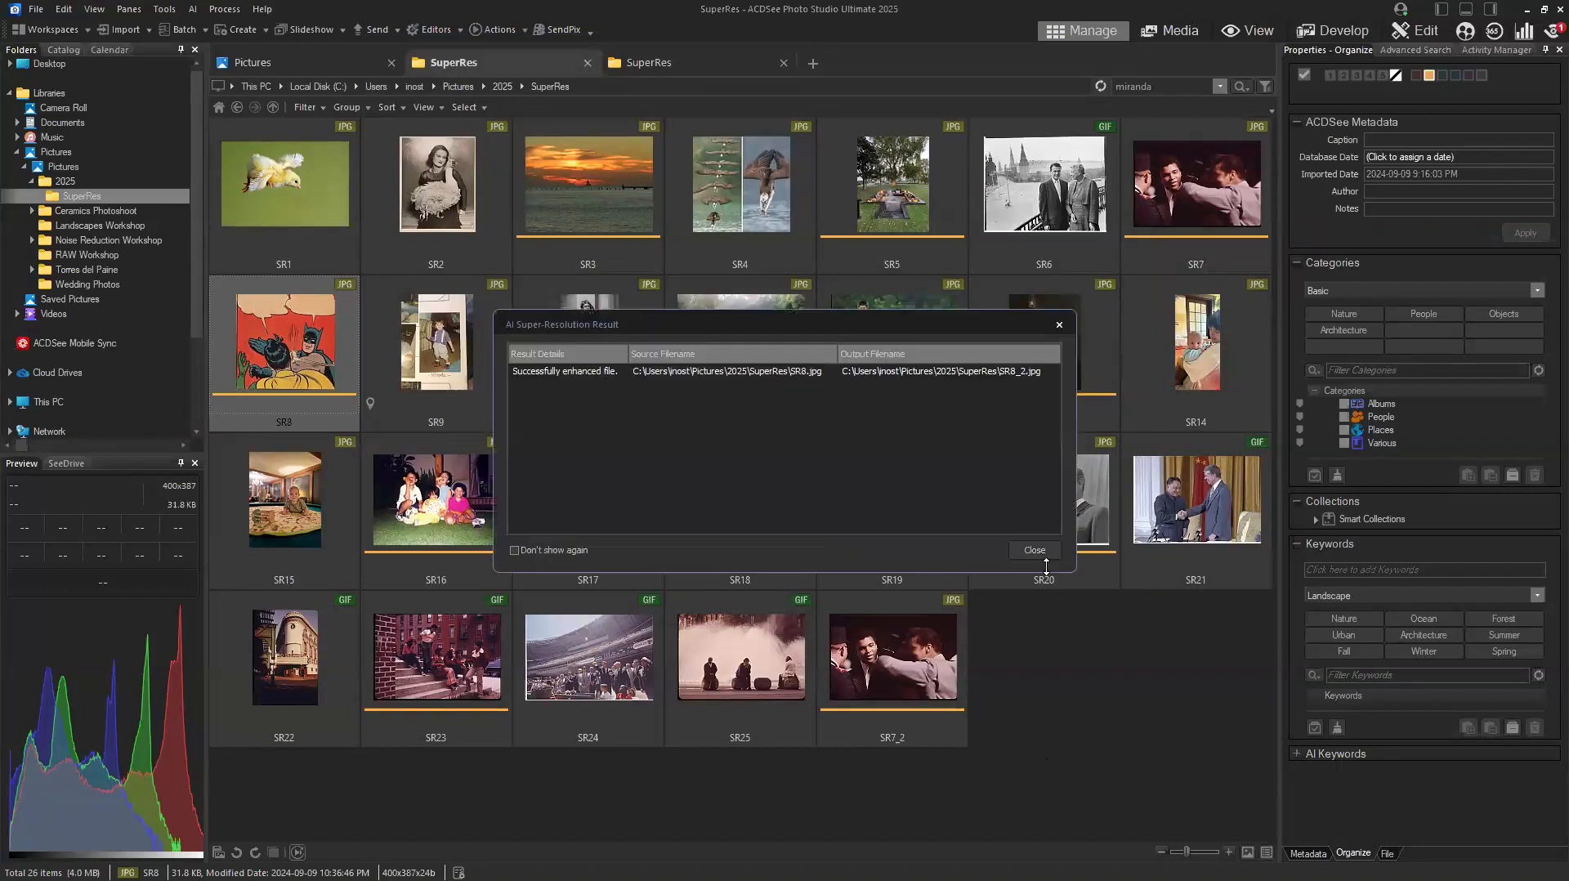
{"action": "left_click", "coordinate": [1046, 552]}
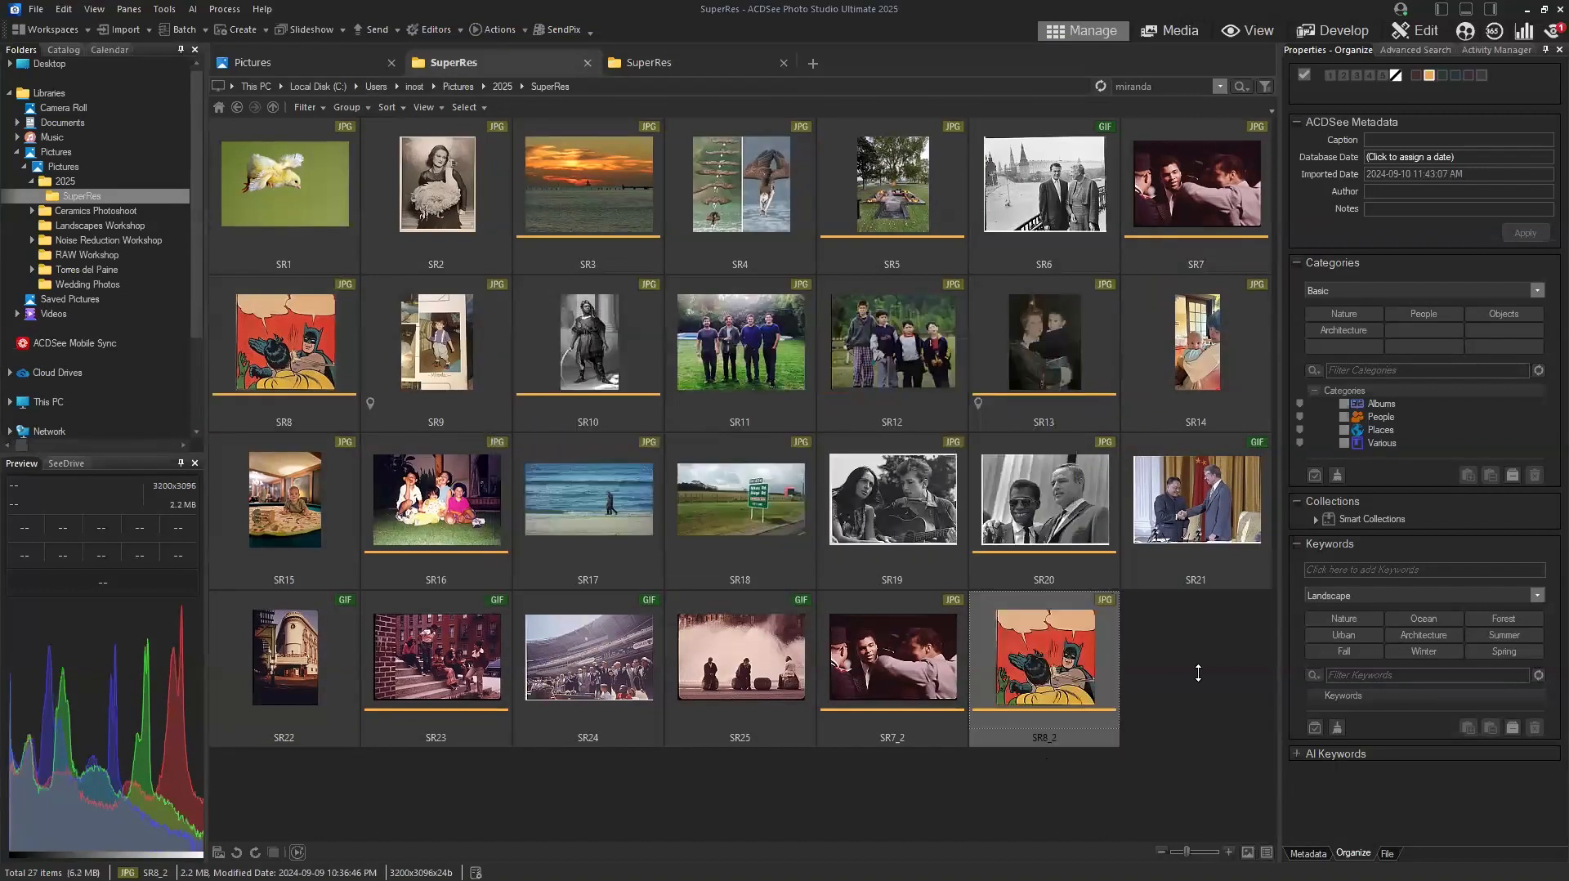
{"action": "left_click", "coordinate": [328, 326]}
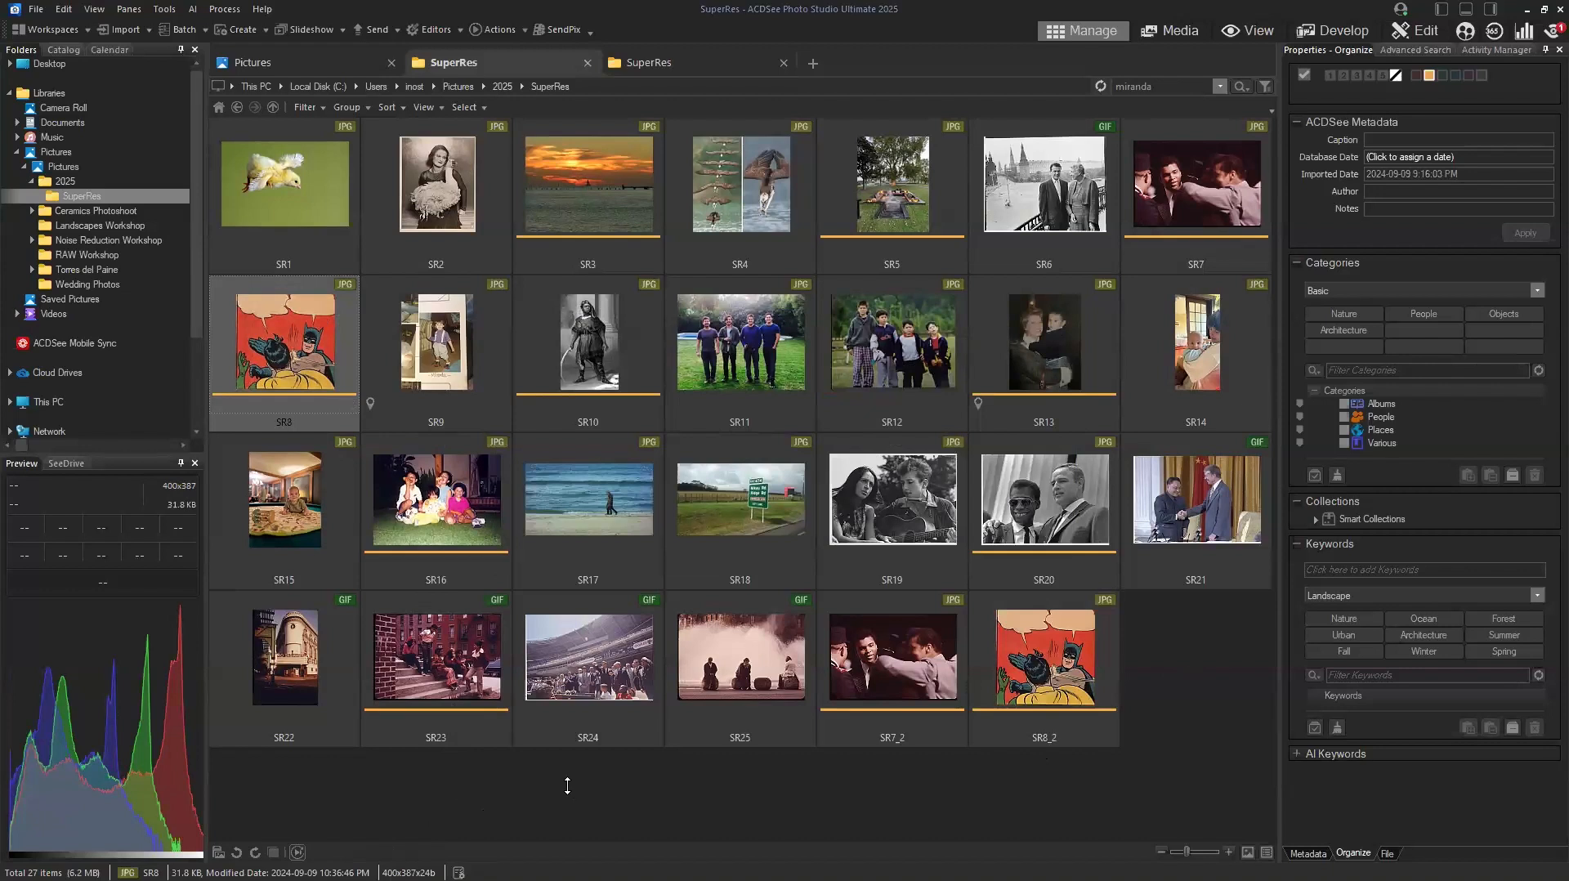
{"action": "left_click", "coordinate": [1049, 666]}
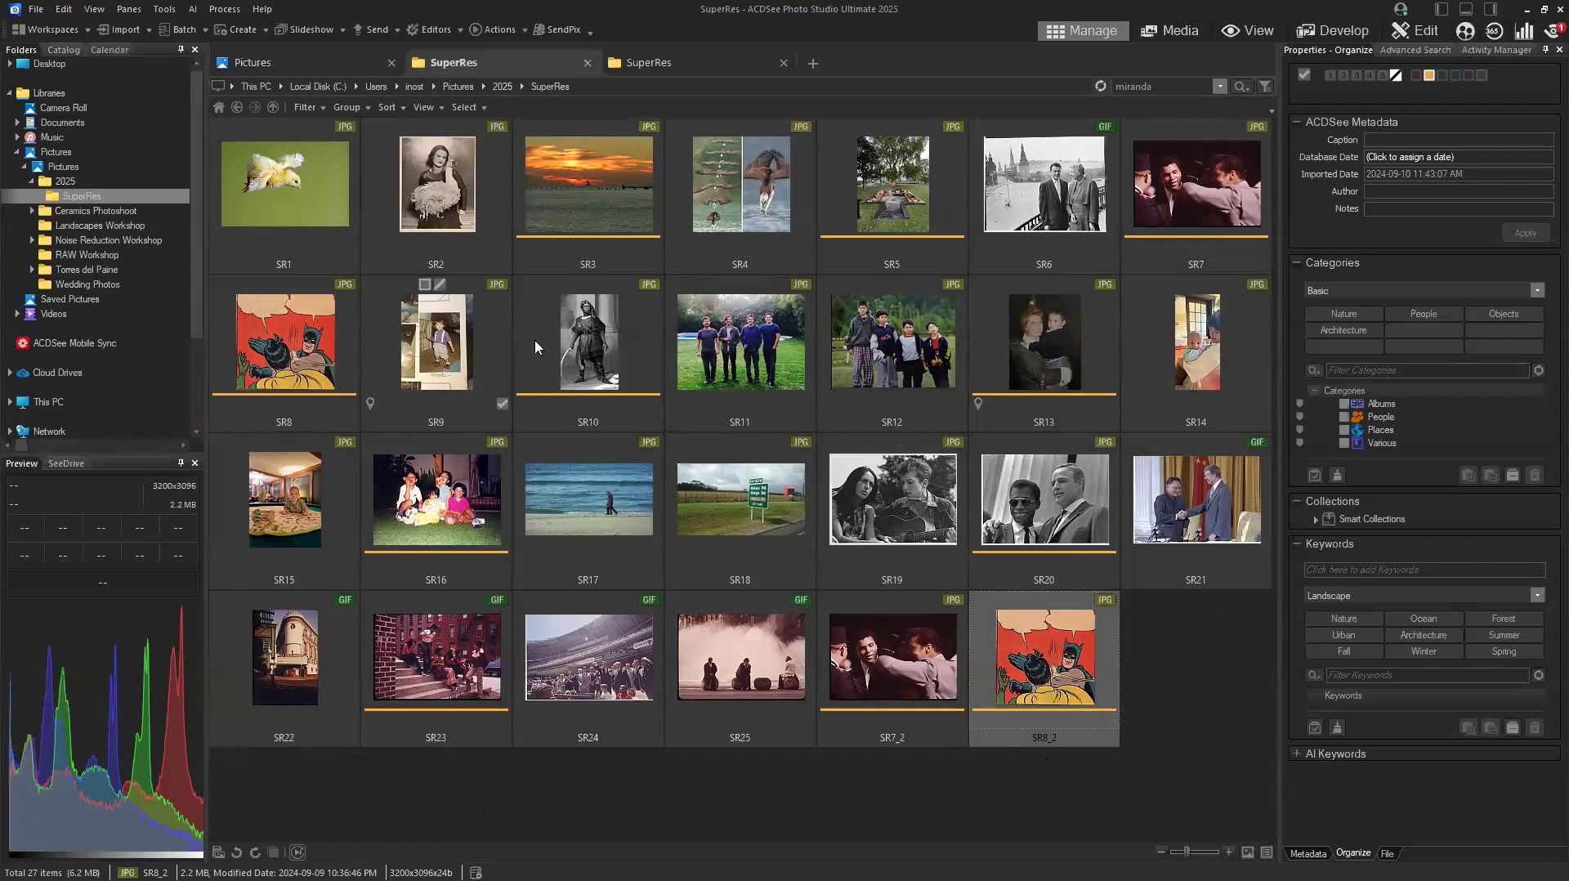
Open the black-and-white portrait SR10 in AI Super-Resolution and set its enlargement width to 200%.
{"action": "left_click", "coordinate": [600, 344]}
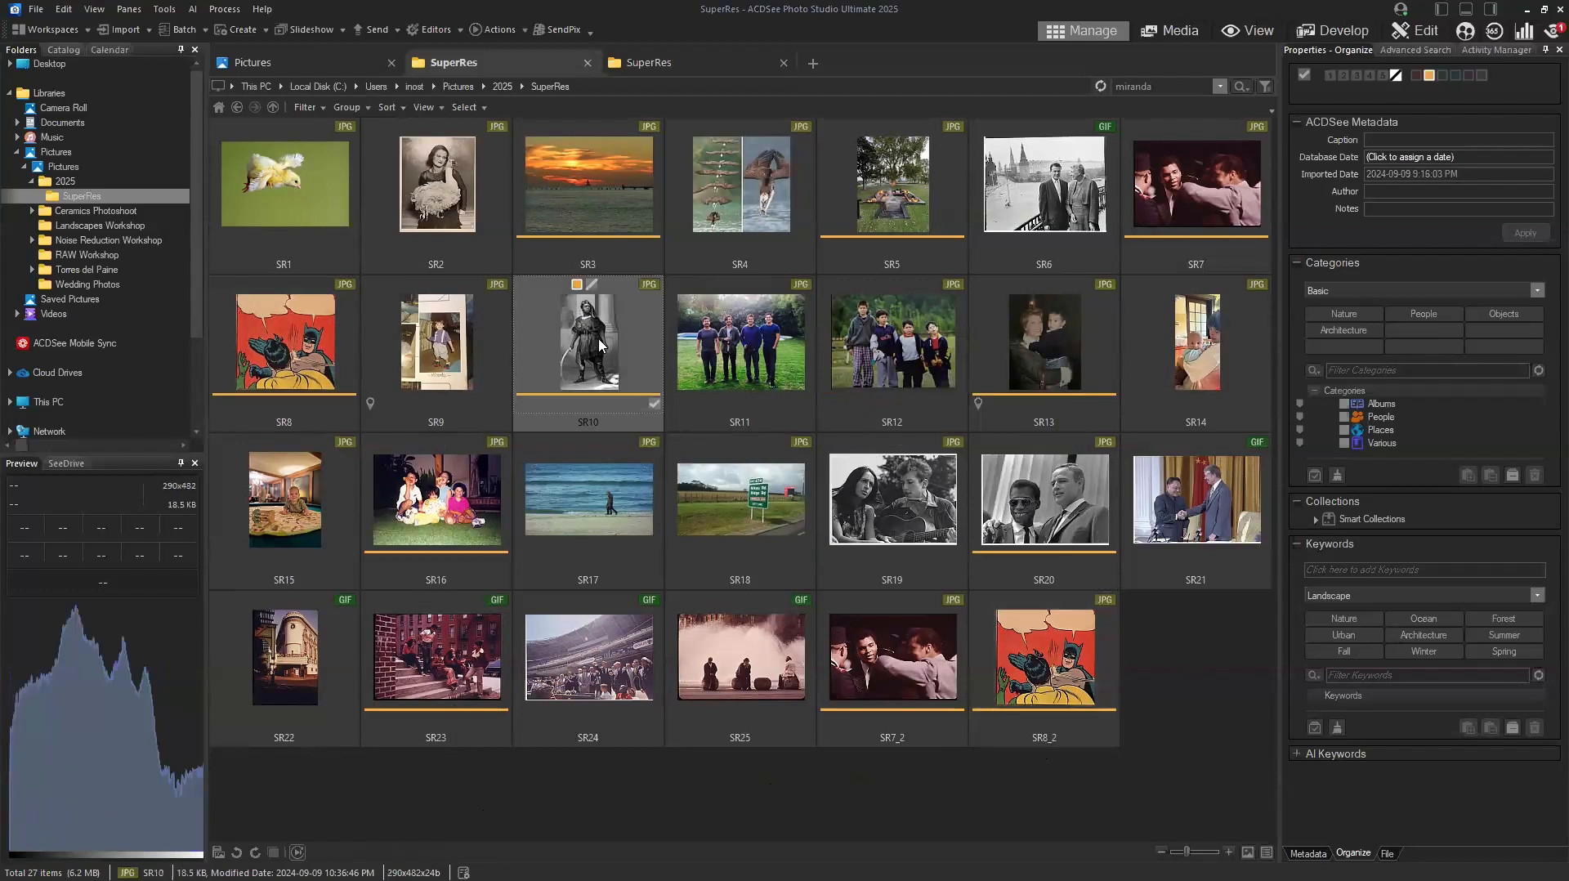
{"action": "right_click", "coordinate": [591, 350]}
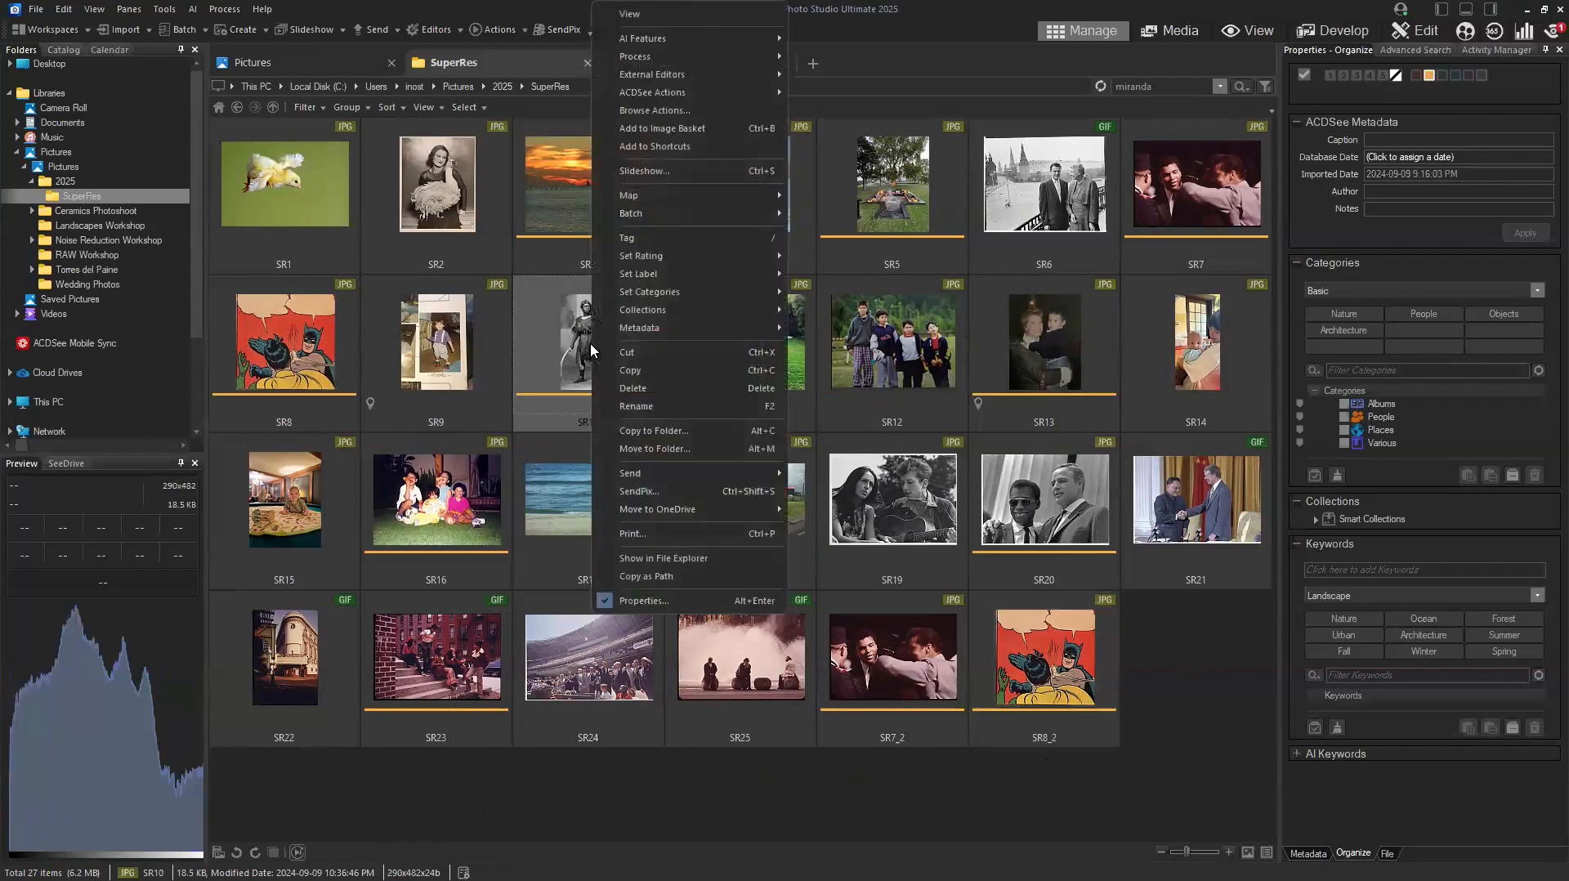
{"action": "mouse_move", "coordinate": [727, 38]}
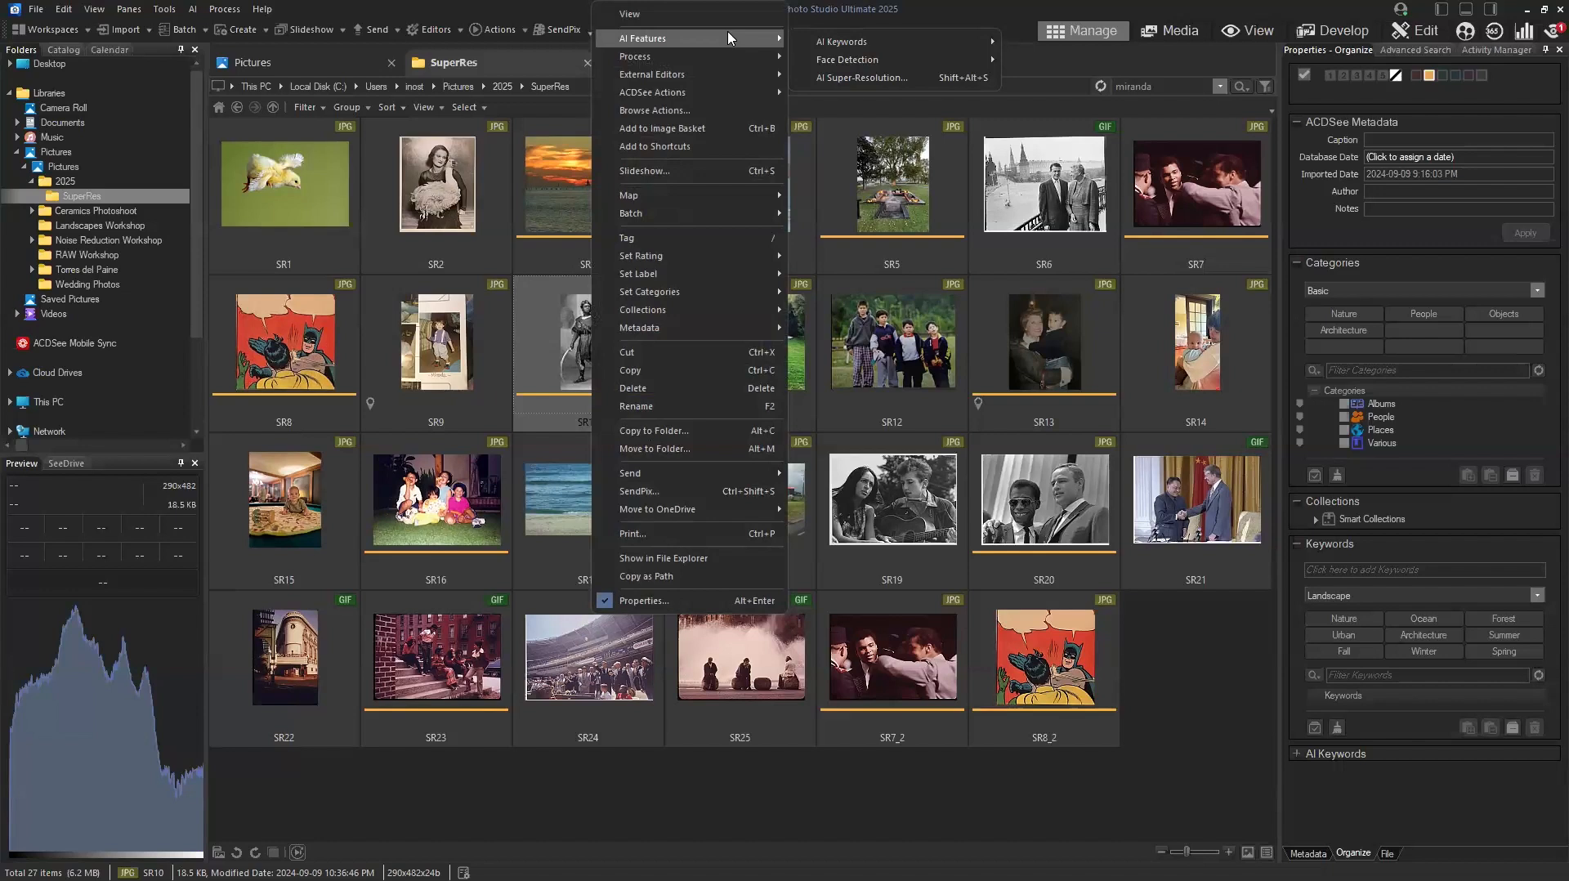
{"action": "left_click", "coordinate": [862, 77]}
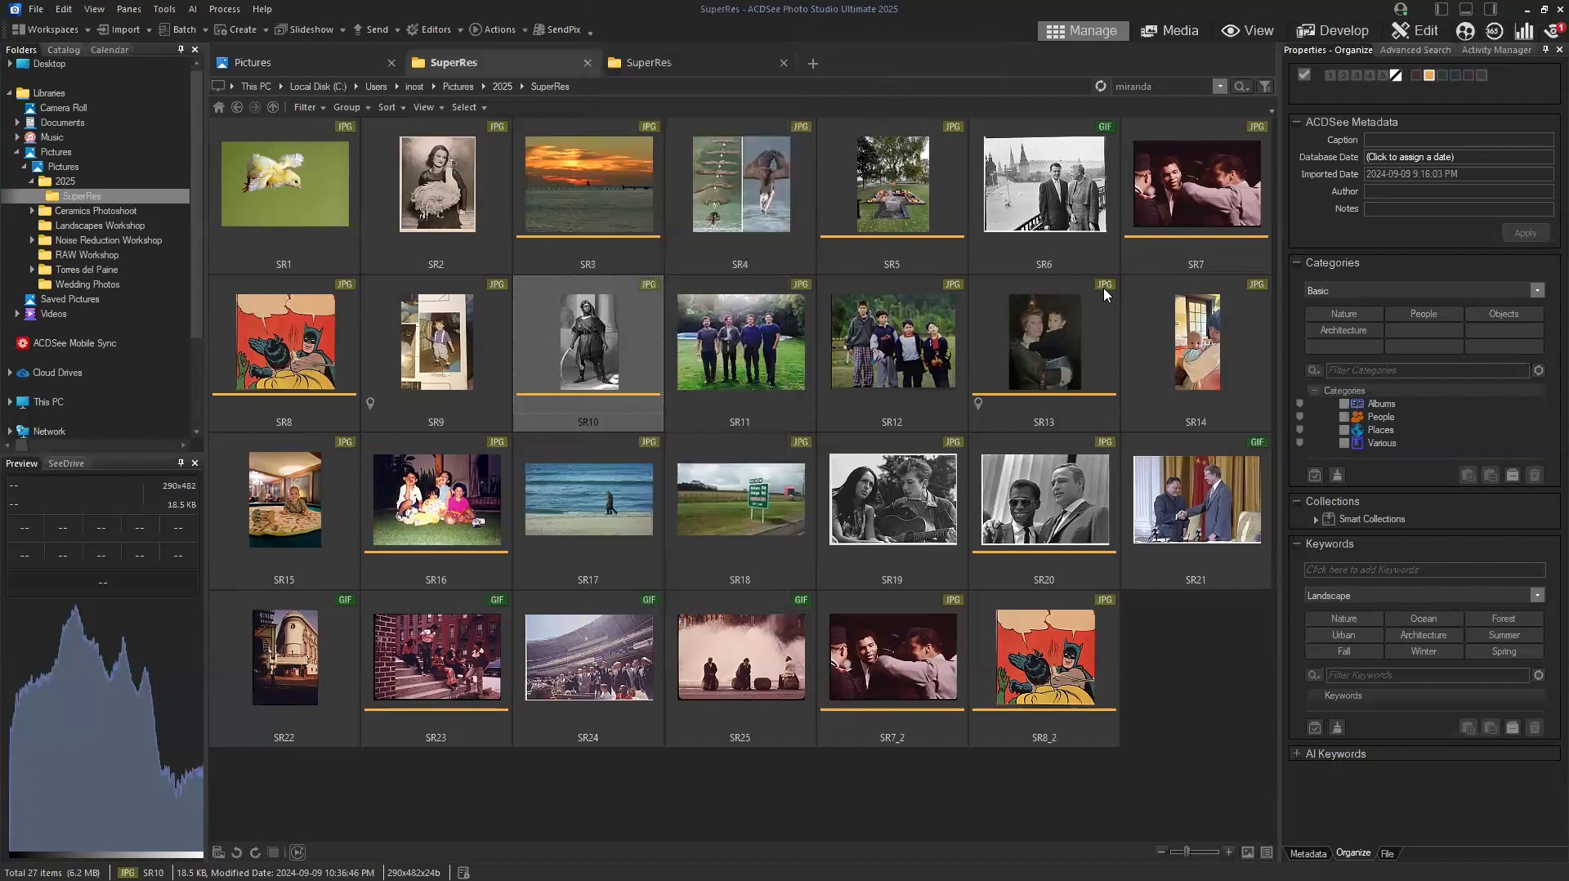
{"action": "double_click", "coordinate": [586, 686]}
{"action": "type", "text": "200"}
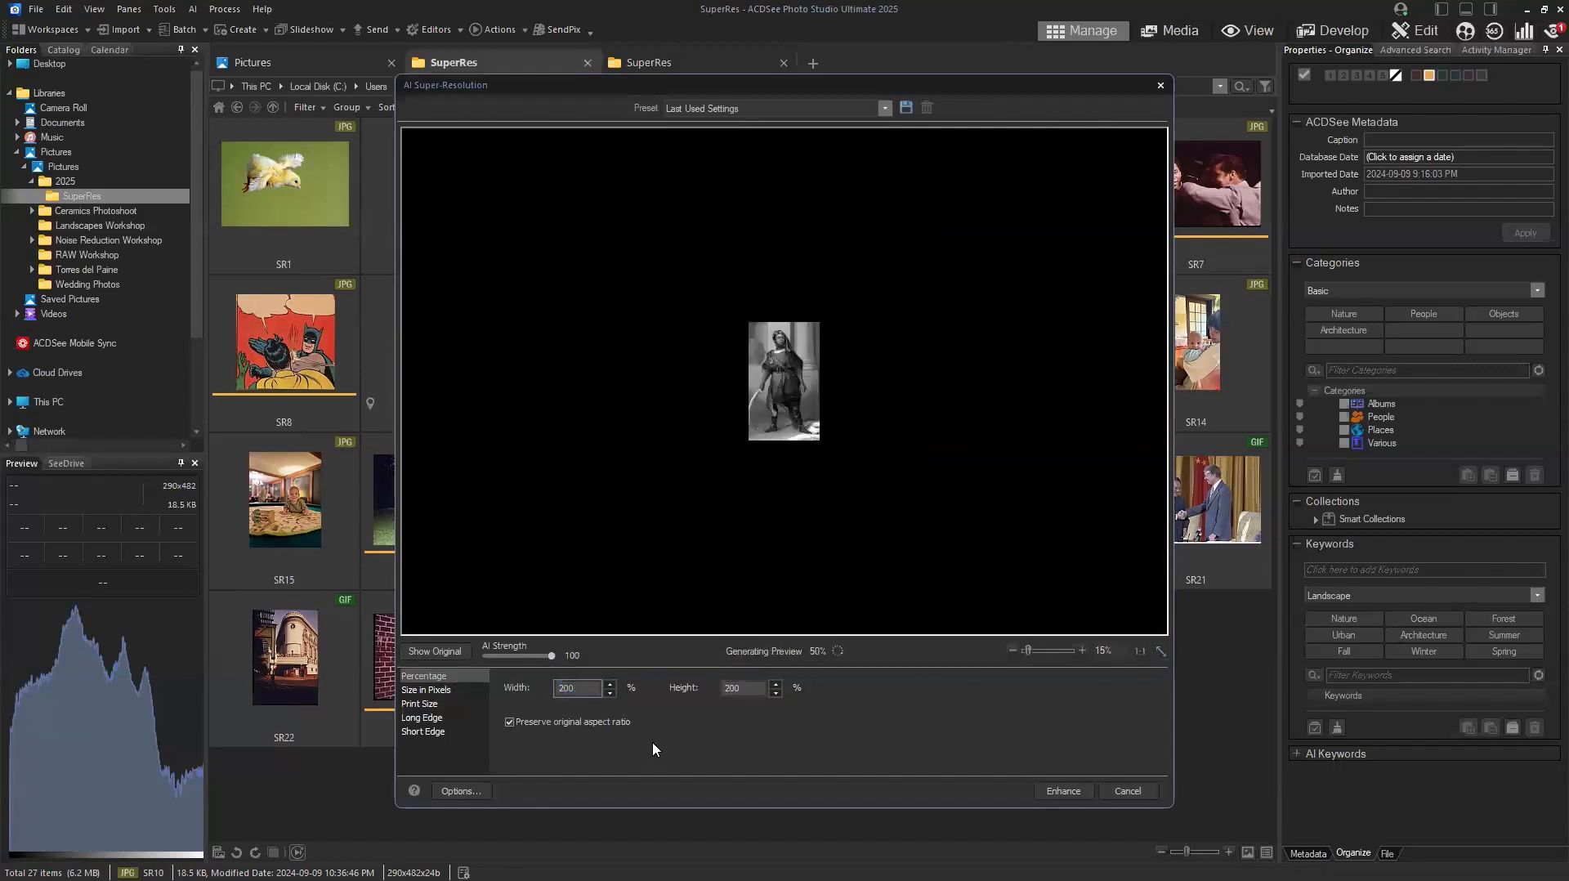
Compare the portrait's enhanced preview with the original, first fitted to the window and then at 100% zoom.
{"action": "left_click", "coordinate": [1160, 651]}
{"action": "left_click", "coordinate": [472, 658]}
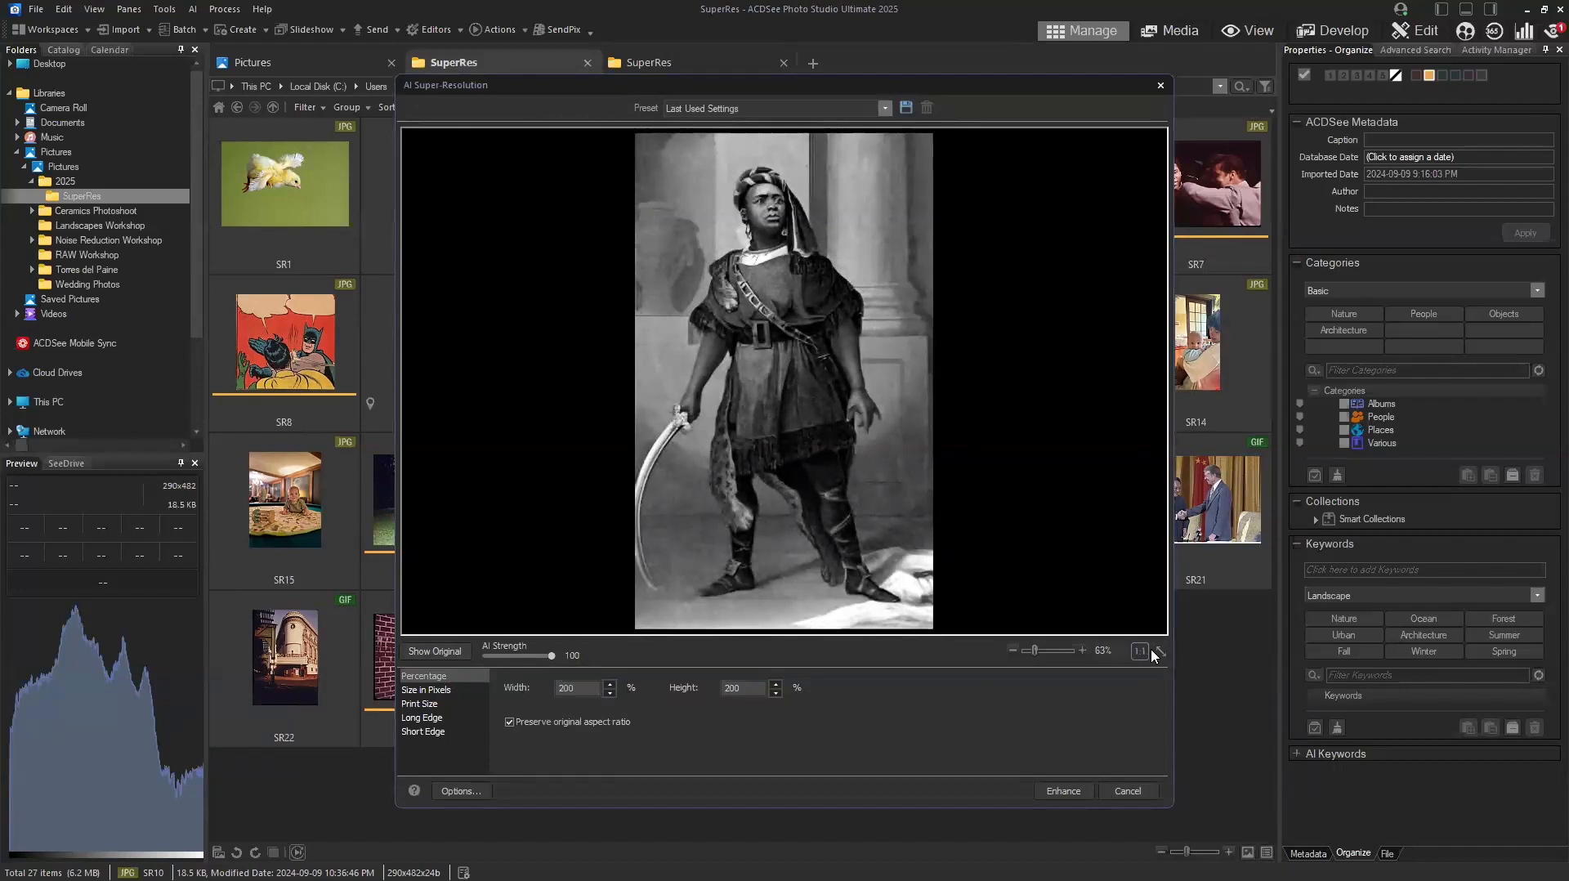
{"action": "left_click", "coordinate": [456, 653]}
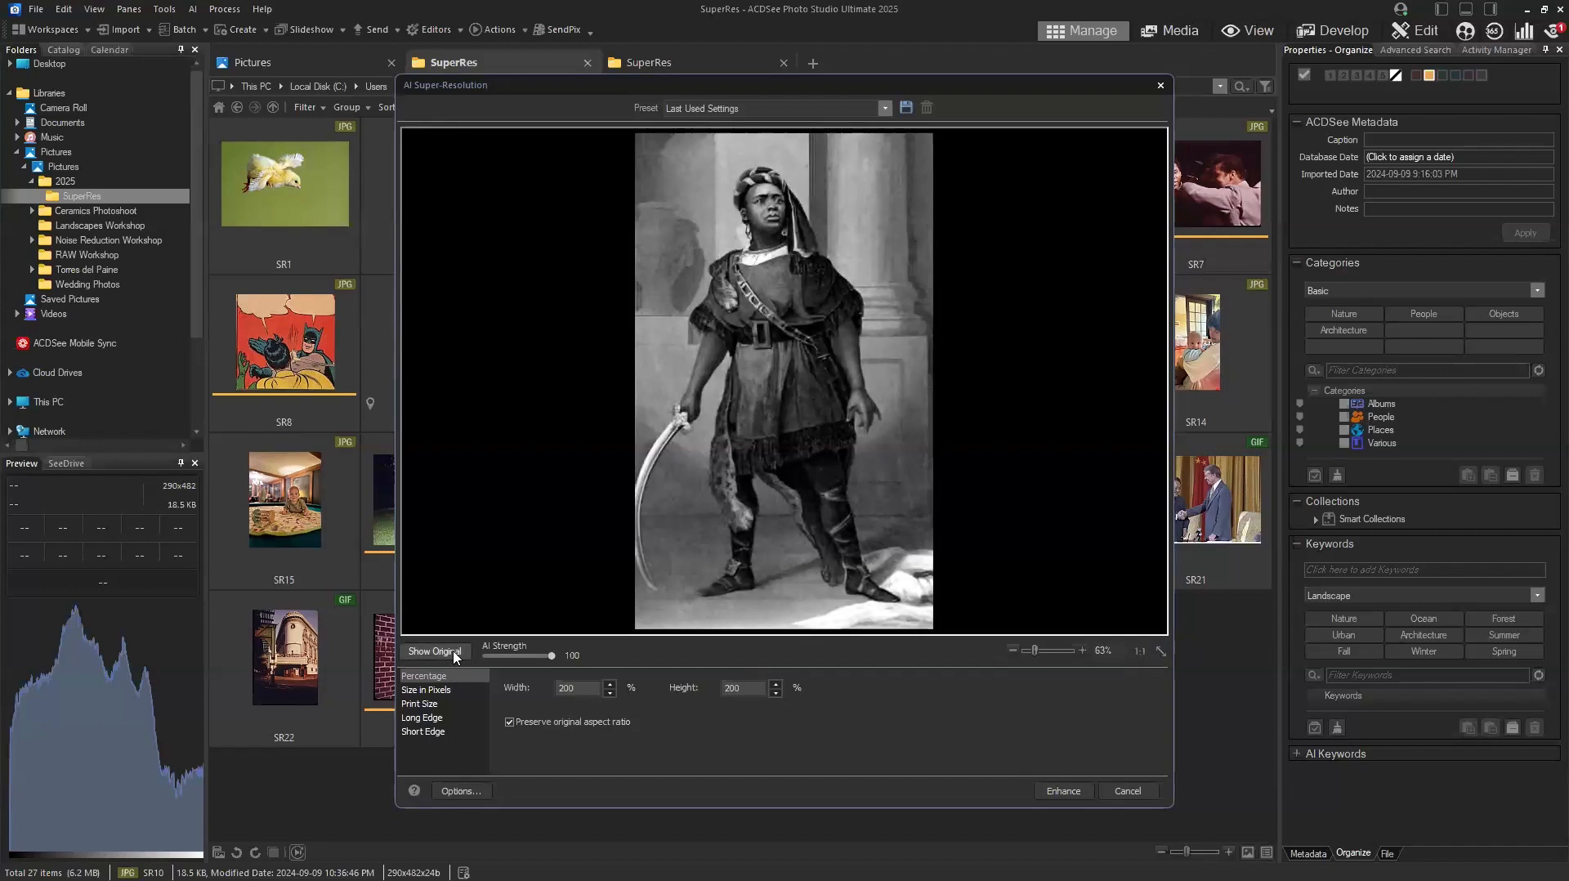
{"action": "left_click", "coordinate": [1100, 650]}
{"action": "type", "text": "100"}
{"action": "key", "text": "Return"}
{"action": "left_click_drag", "start_coordinate": [897, 386], "coordinate": [870, 523]}
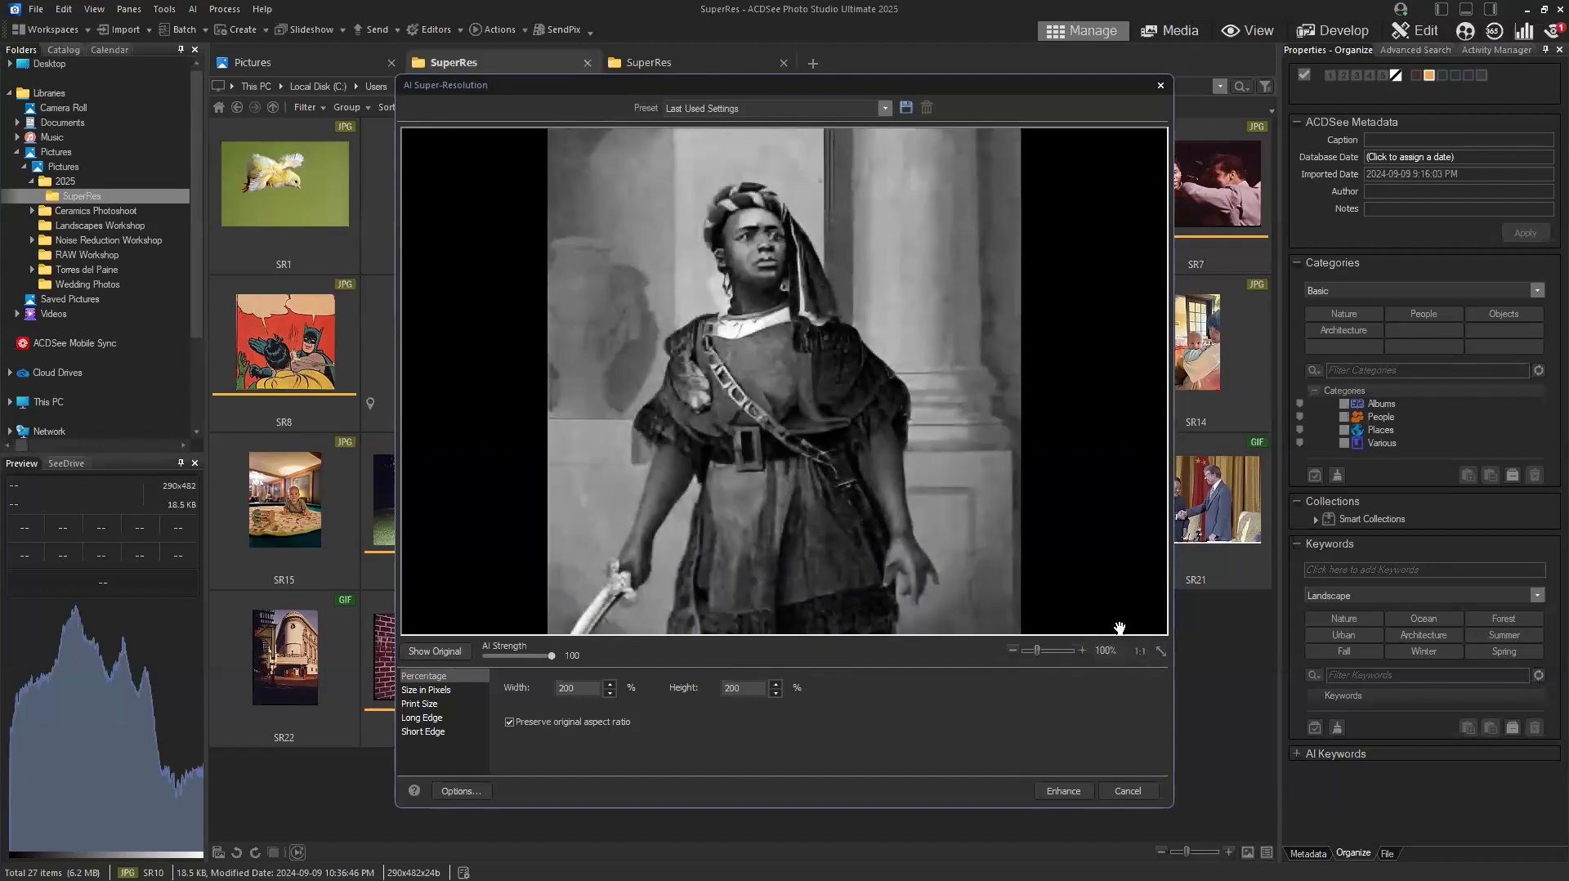
{"action": "left_click", "coordinate": [446, 657]}
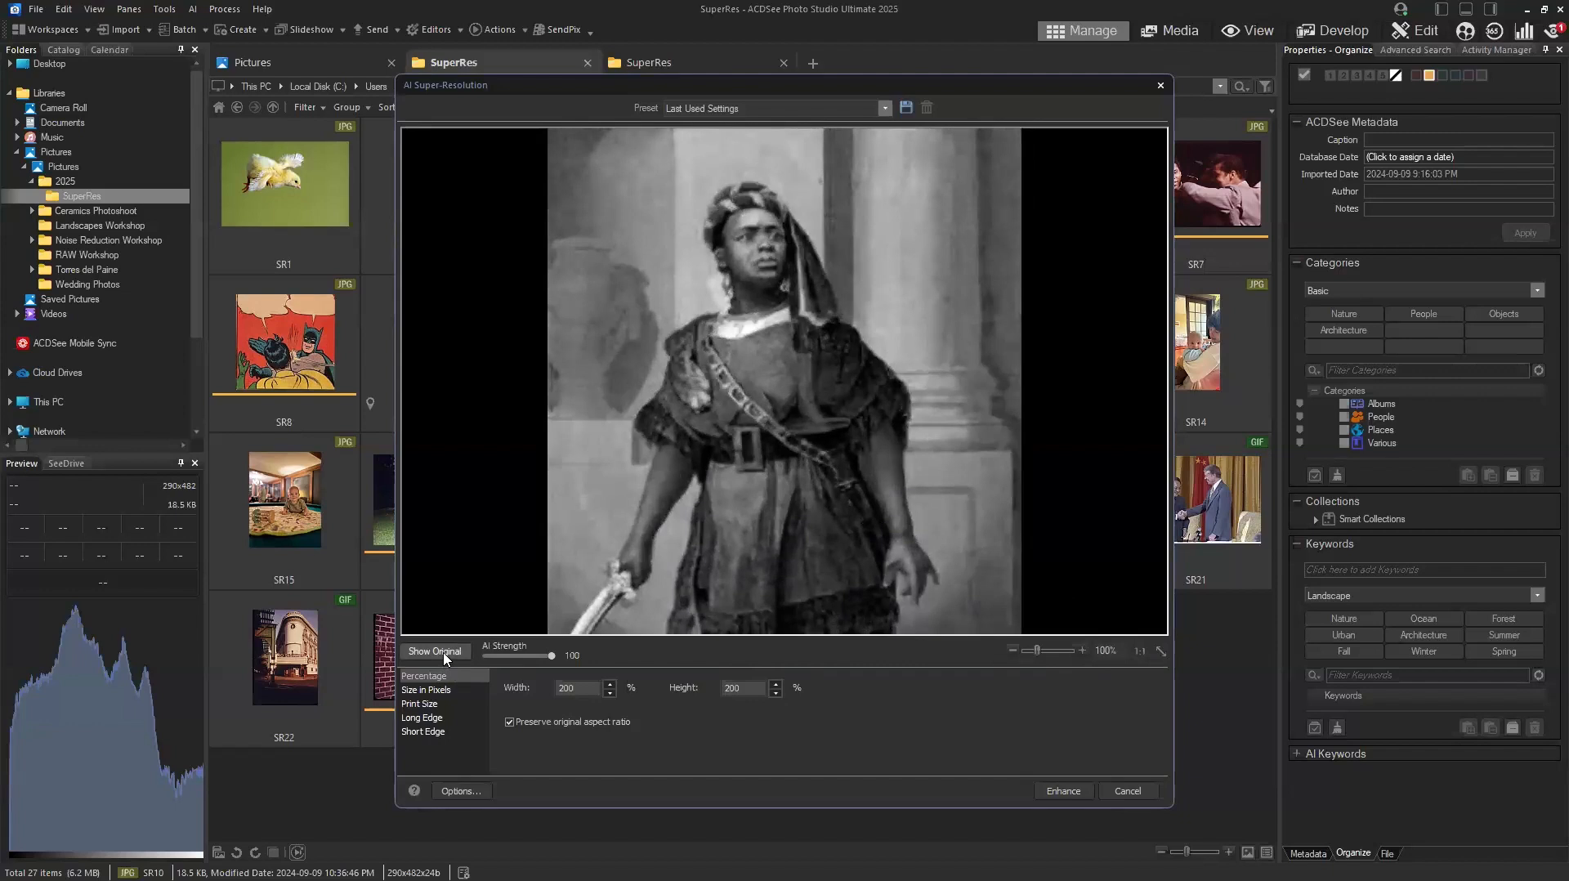
{"action": "left_click", "coordinate": [446, 658]}
{"action": "left_click", "coordinate": [445, 654]}
{"action": "left_click", "coordinate": [445, 654]}
{"action": "left_click", "coordinate": [446, 655]}
{"action": "left_click", "coordinate": [446, 656]}
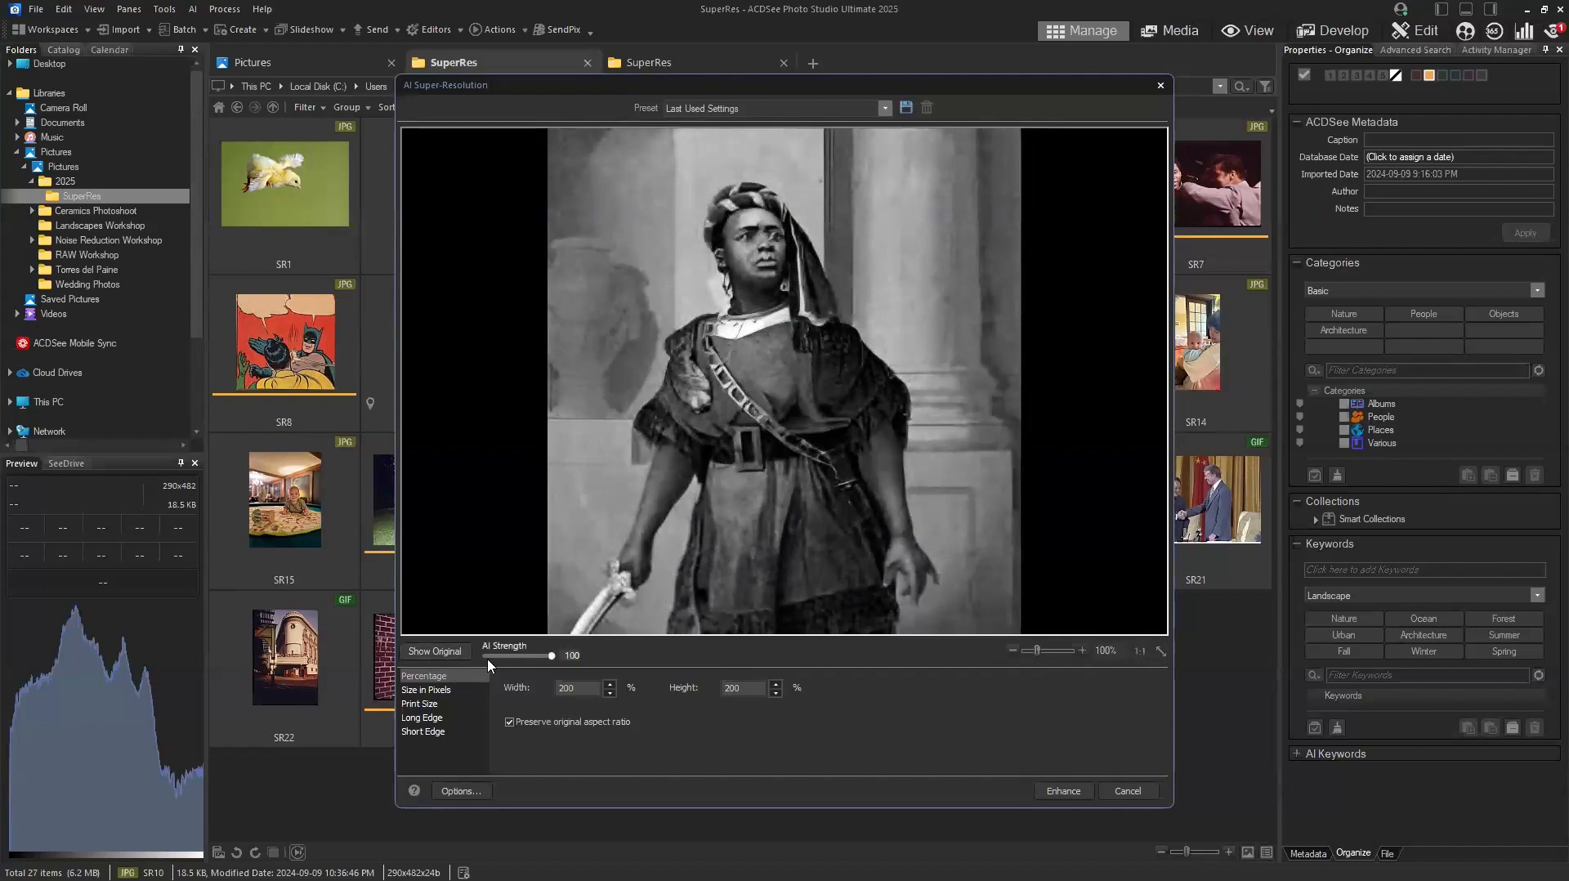
{"action": "left_click", "coordinate": [438, 658]}
{"action": "left_click", "coordinate": [438, 658]}
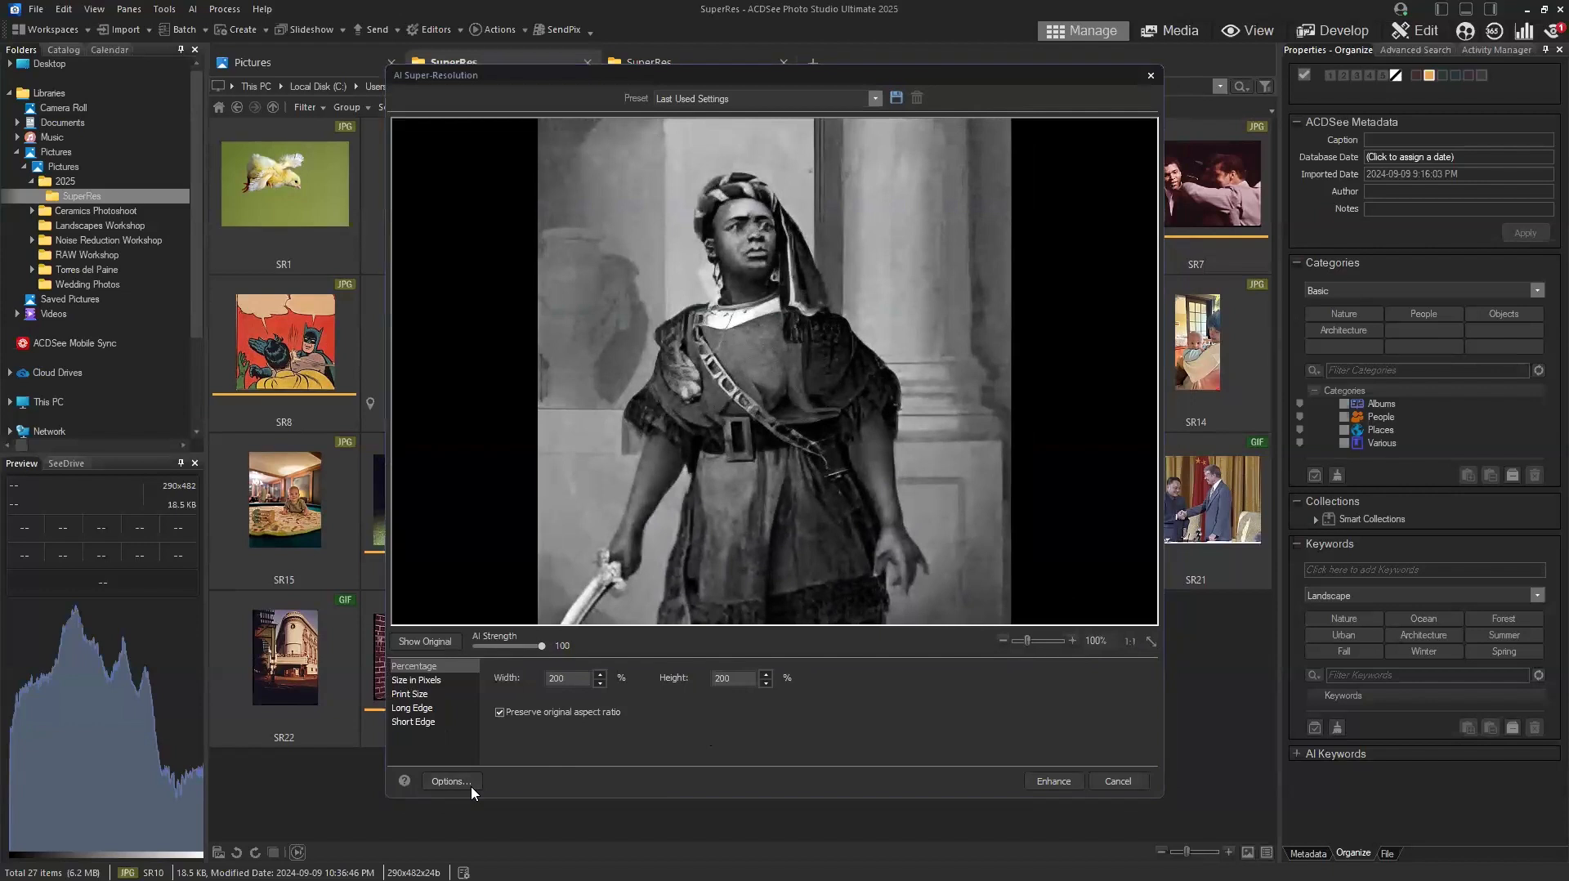
Review the available output file formats in the AI Super-Resolution options and leave without changing them.
{"action": "left_click", "coordinate": [453, 782]}
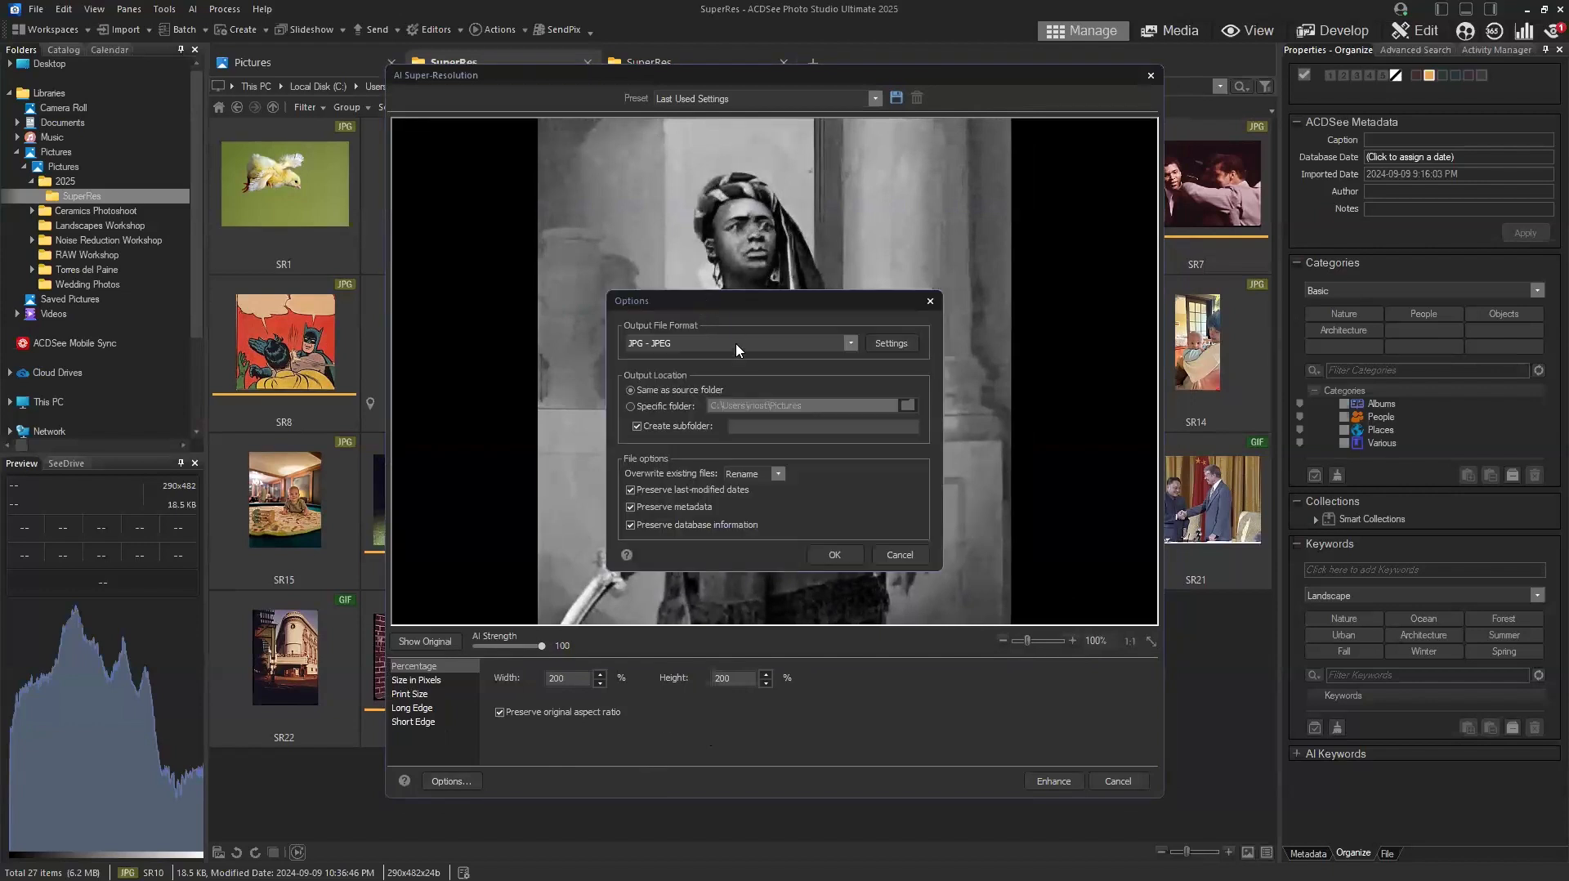
{"action": "left_click", "coordinate": [736, 343]}
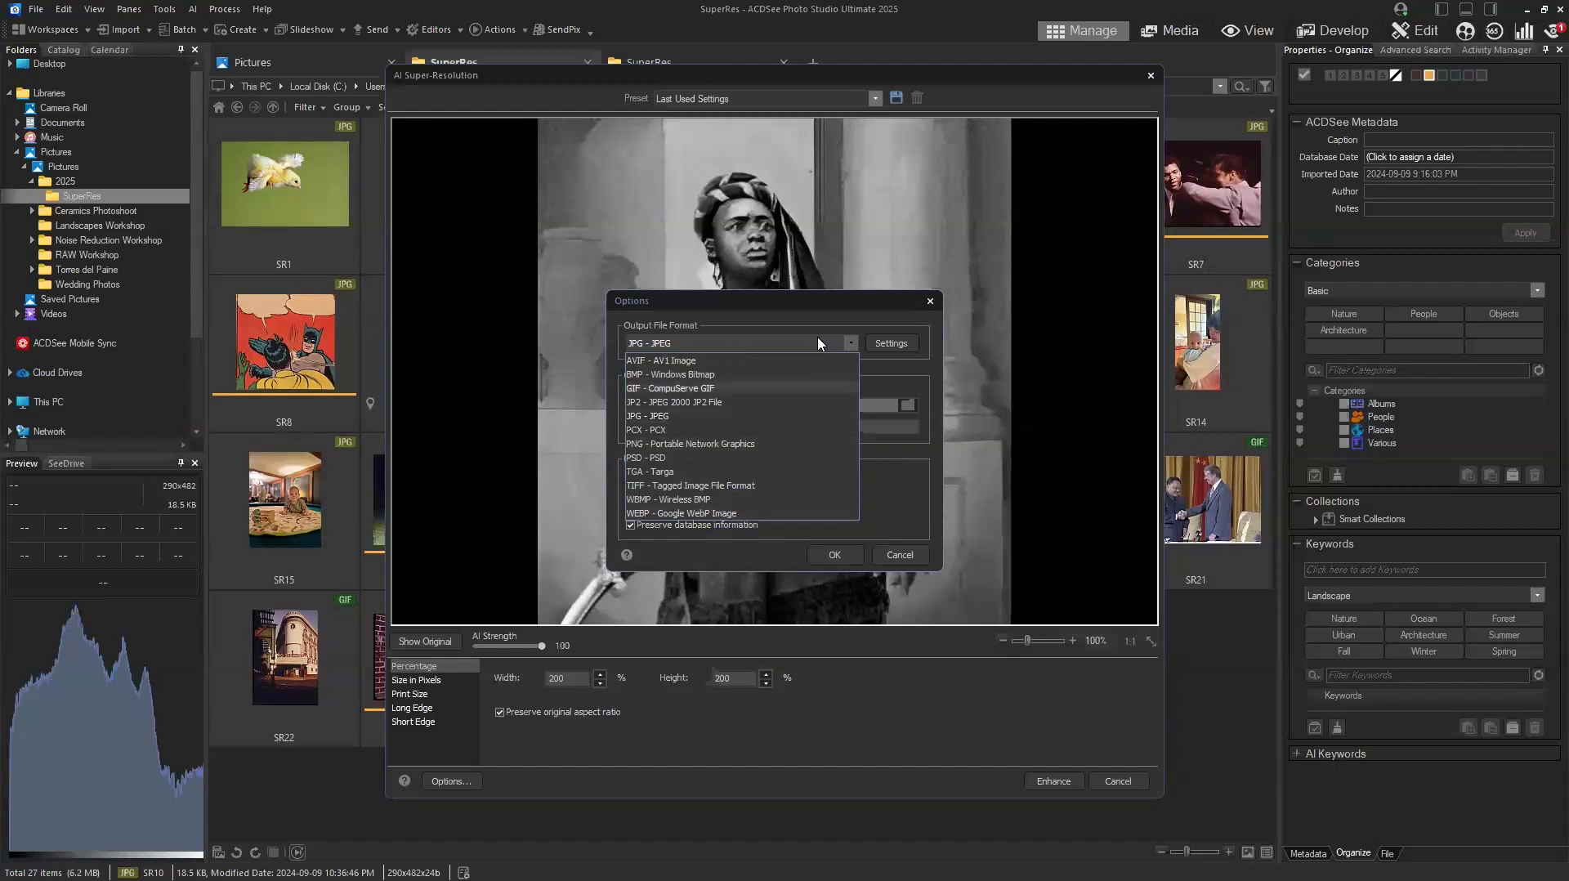
{"action": "left_click", "coordinate": [812, 304]}
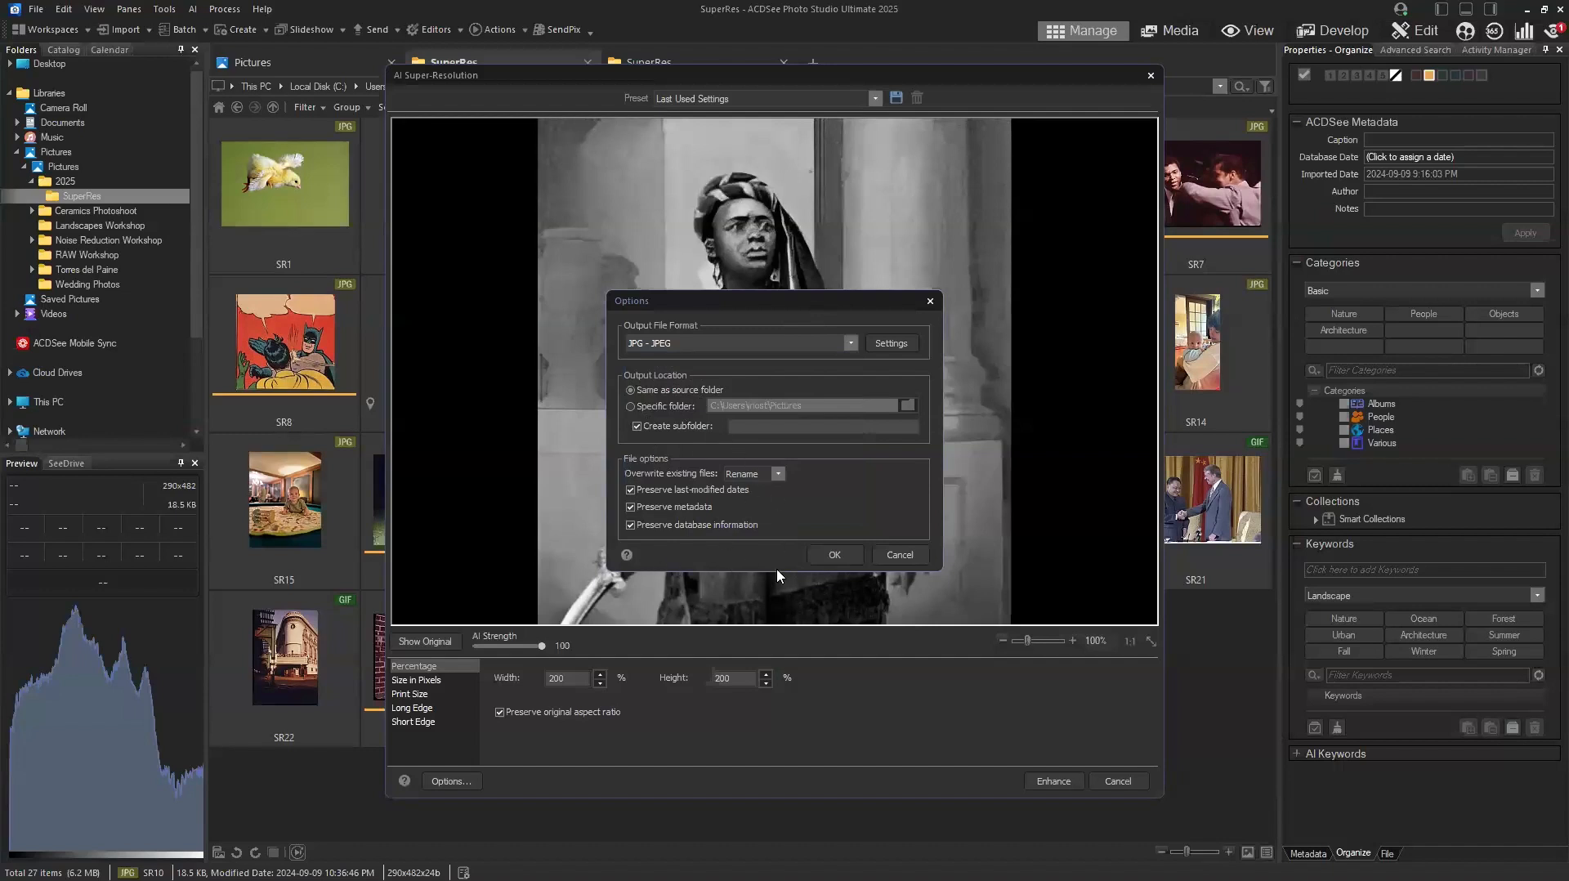
{"action": "left_click", "coordinate": [926, 556]}
Look at the Print Size enlargement settings for SR10 and cancel AI Super-Resolution.
{"action": "left_click", "coordinate": [413, 693]}
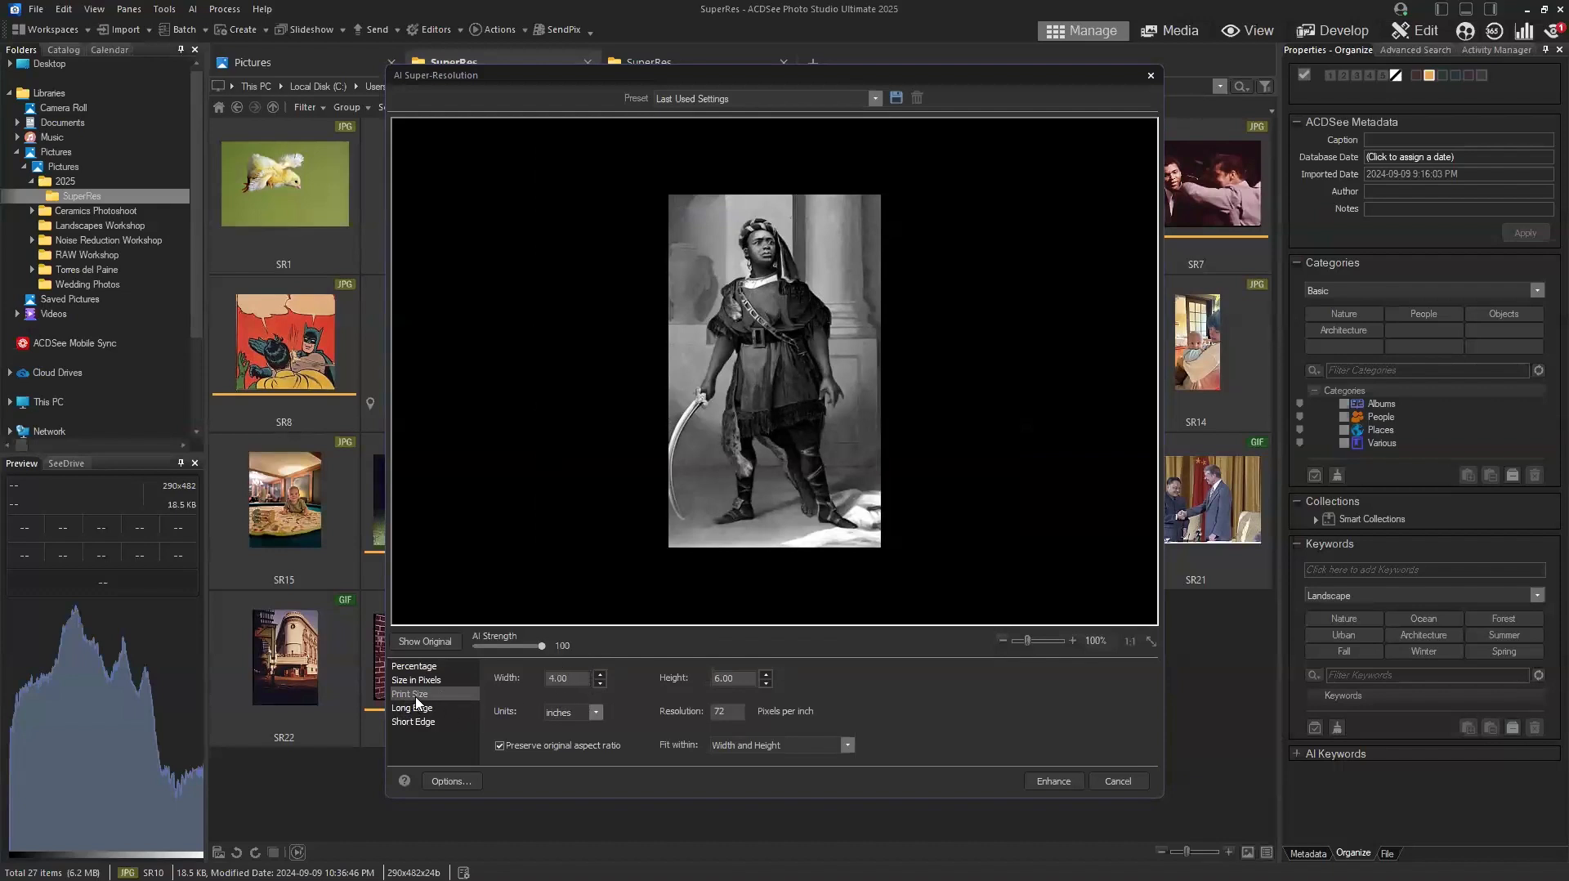
{"action": "left_click", "coordinate": [574, 678]}
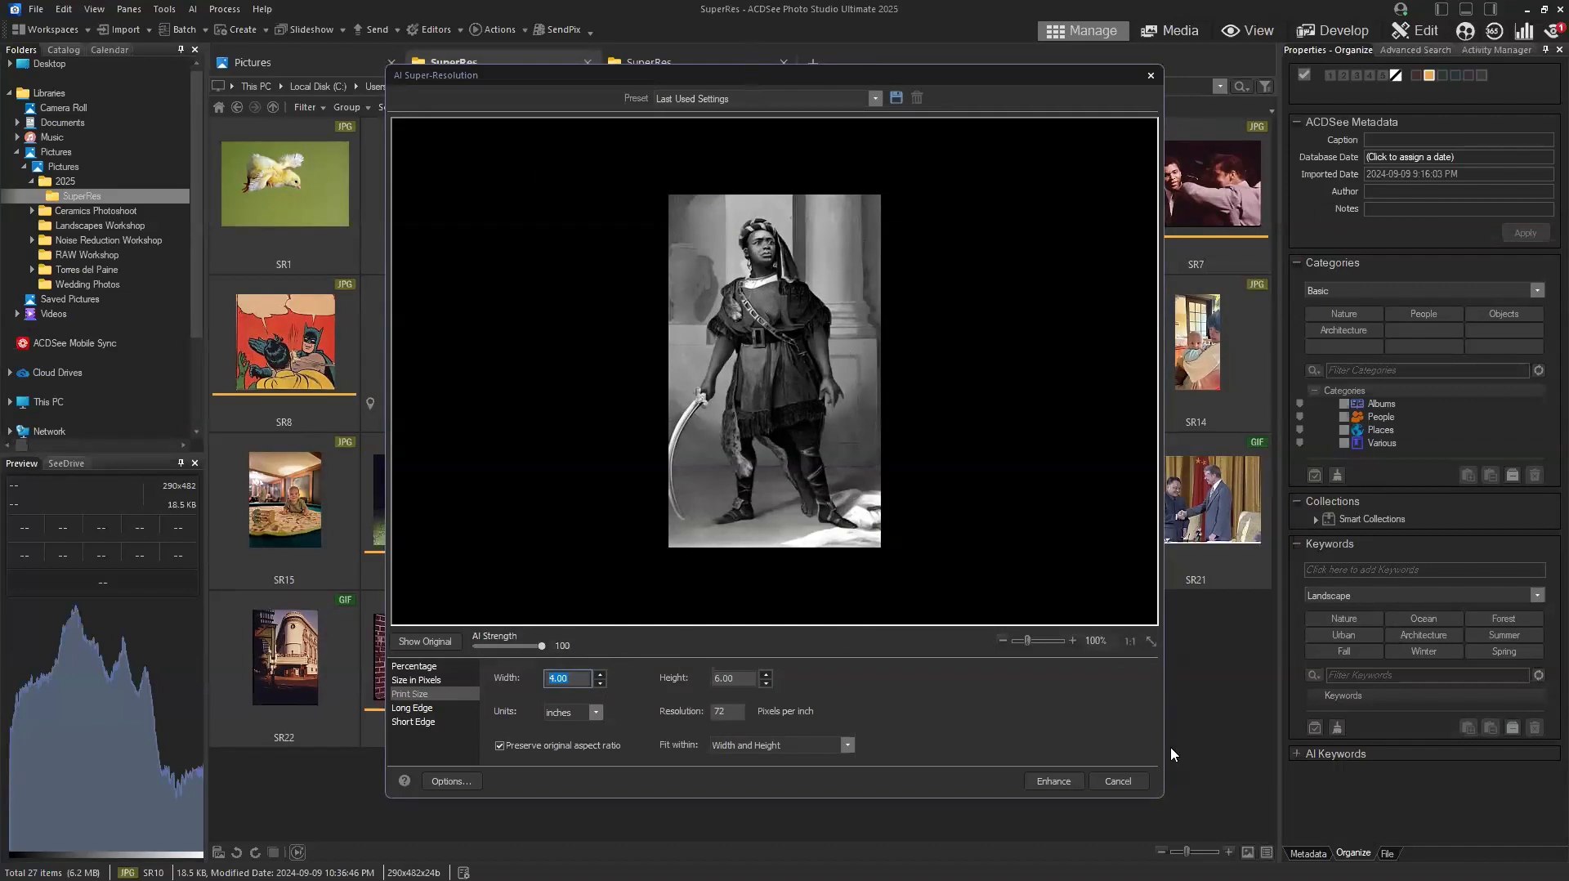
{"action": "key", "text": "Escape"}
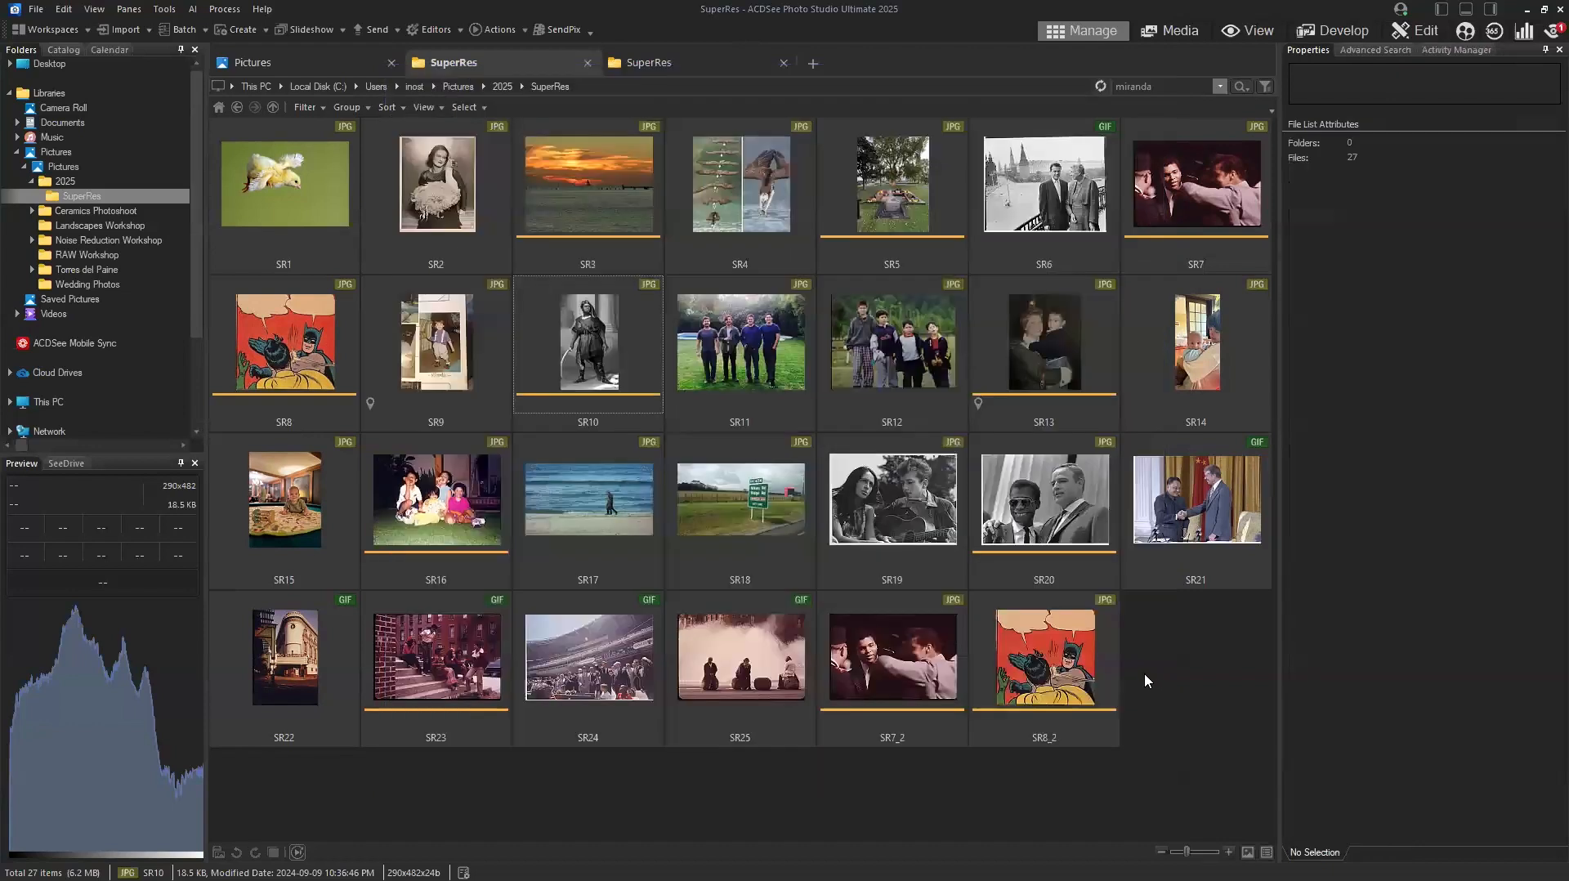
Select images SR2 through SR8_2, review the batch AI Super-Resolution choices, and dismiss them without applying any.
{"action": "left_click", "coordinate": [299, 184]}
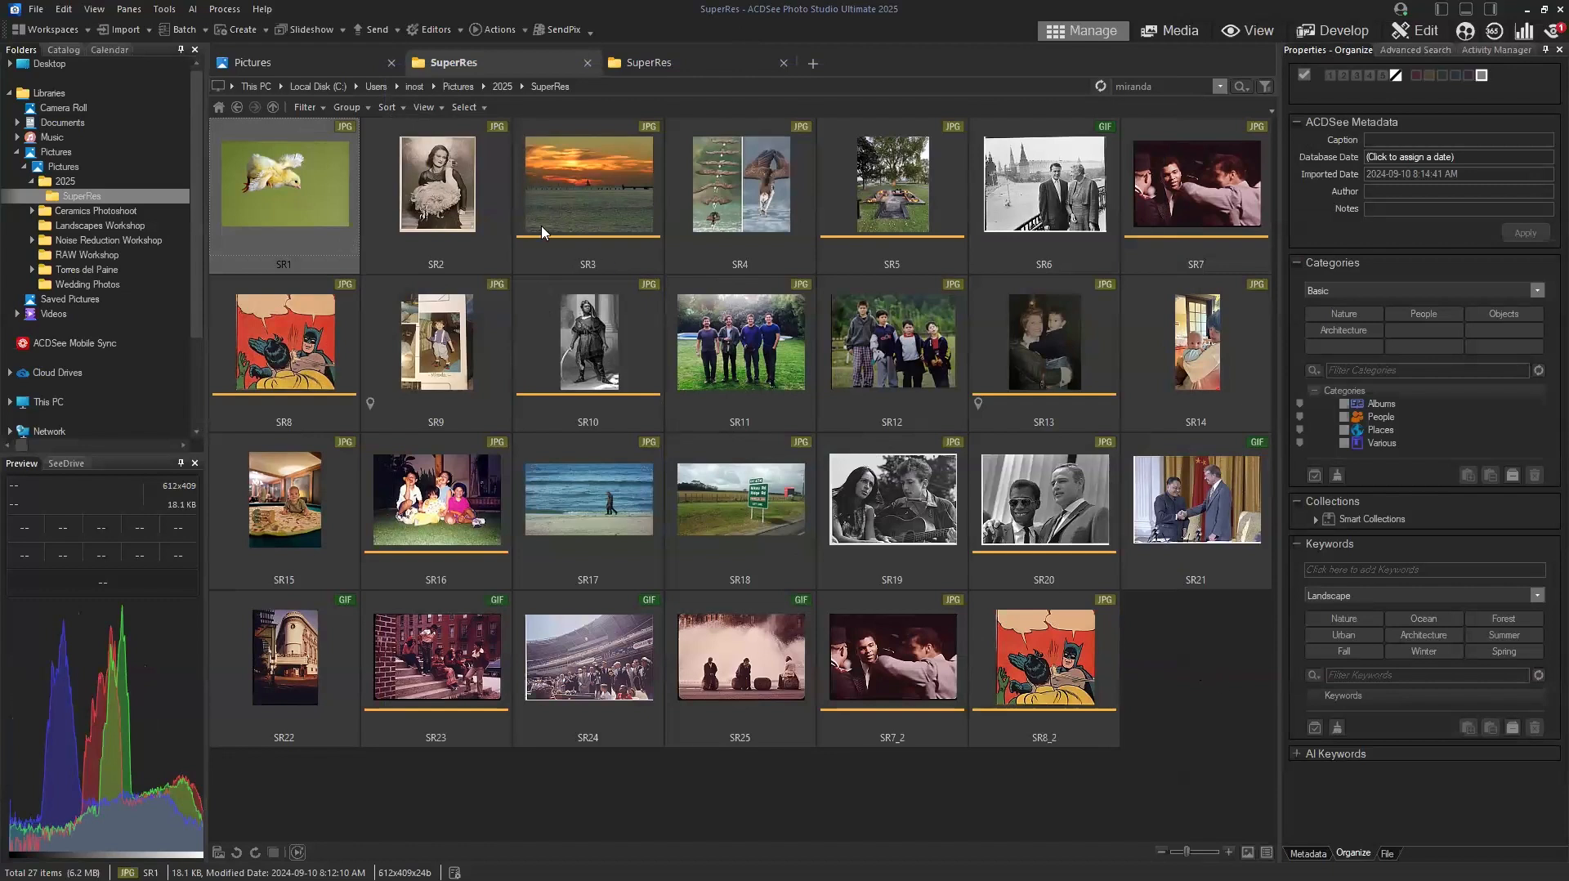
{"action": "left_click", "coordinate": [428, 205]}
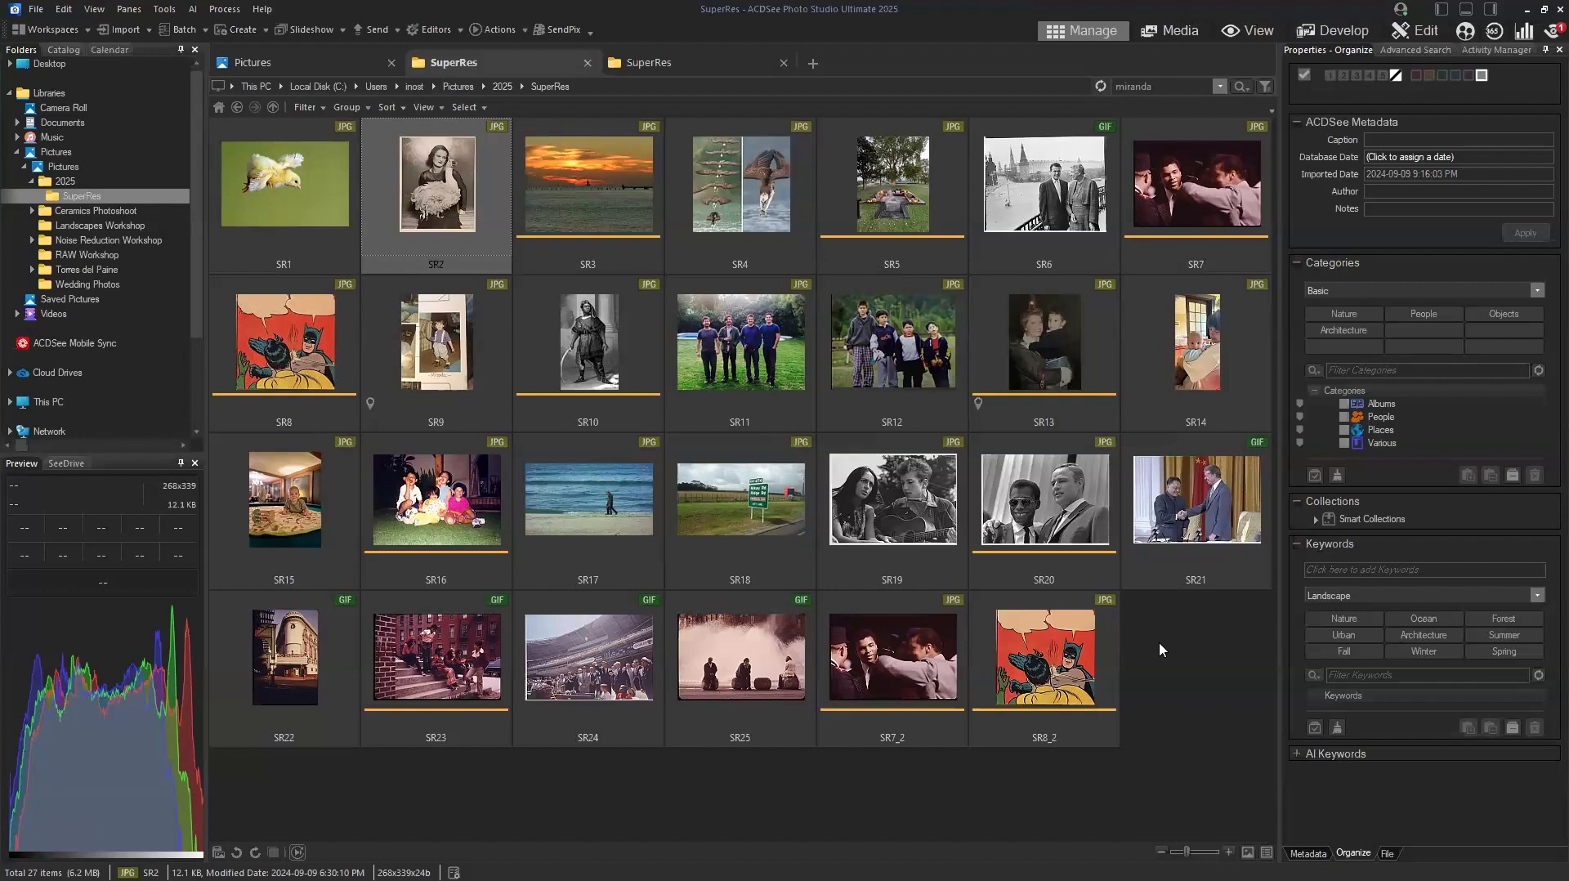
{"action": "left_click", "coordinate": [1083, 672], "text": "shift"}
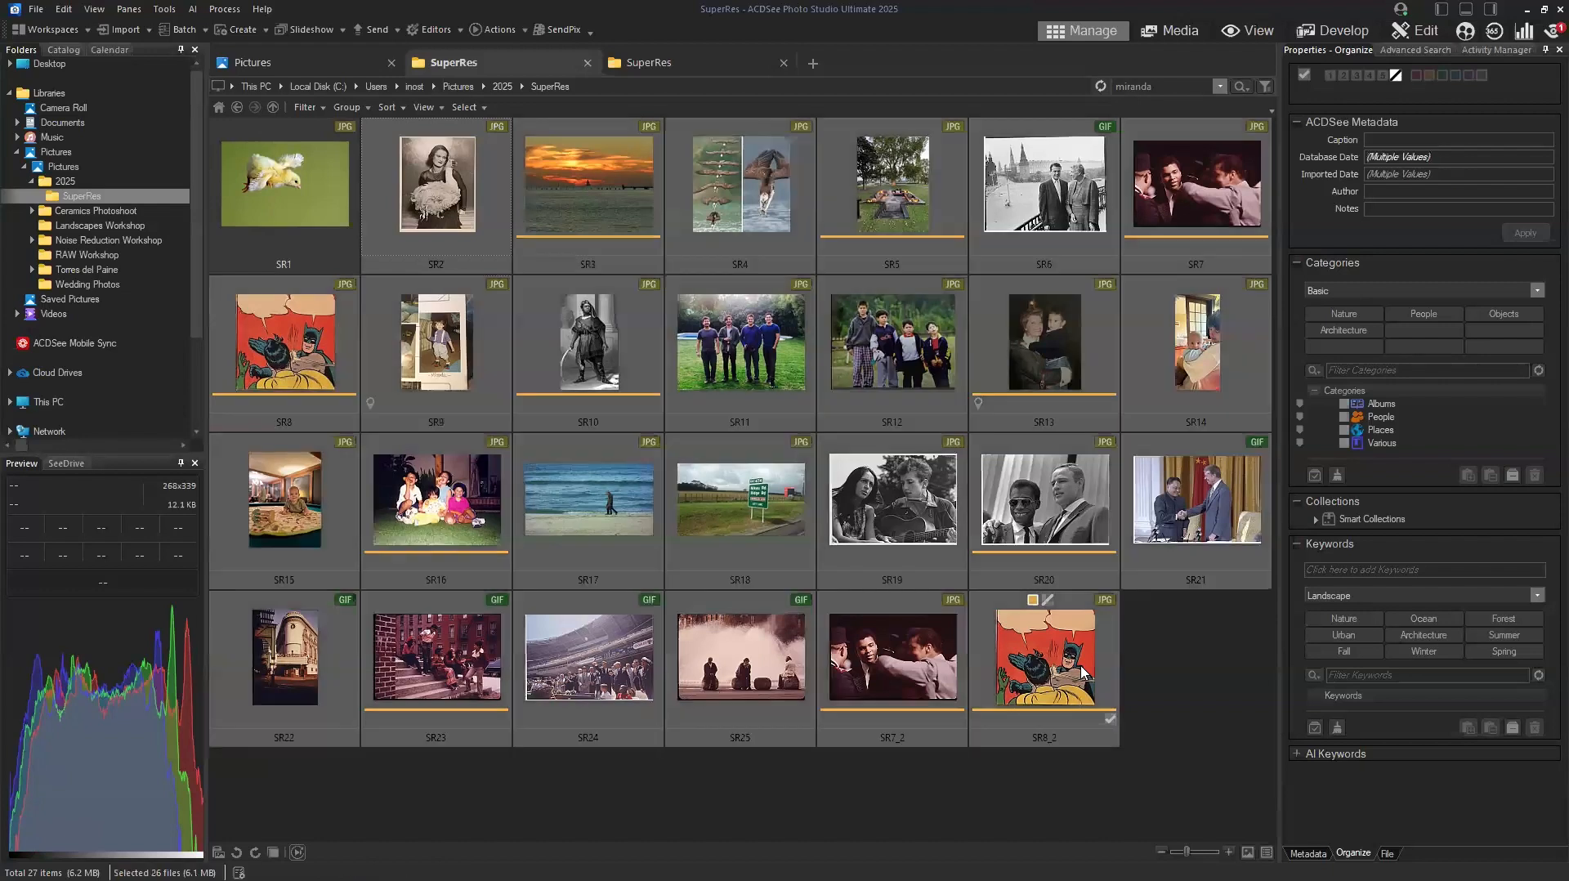
{"action": "right_click", "coordinate": [618, 190]}
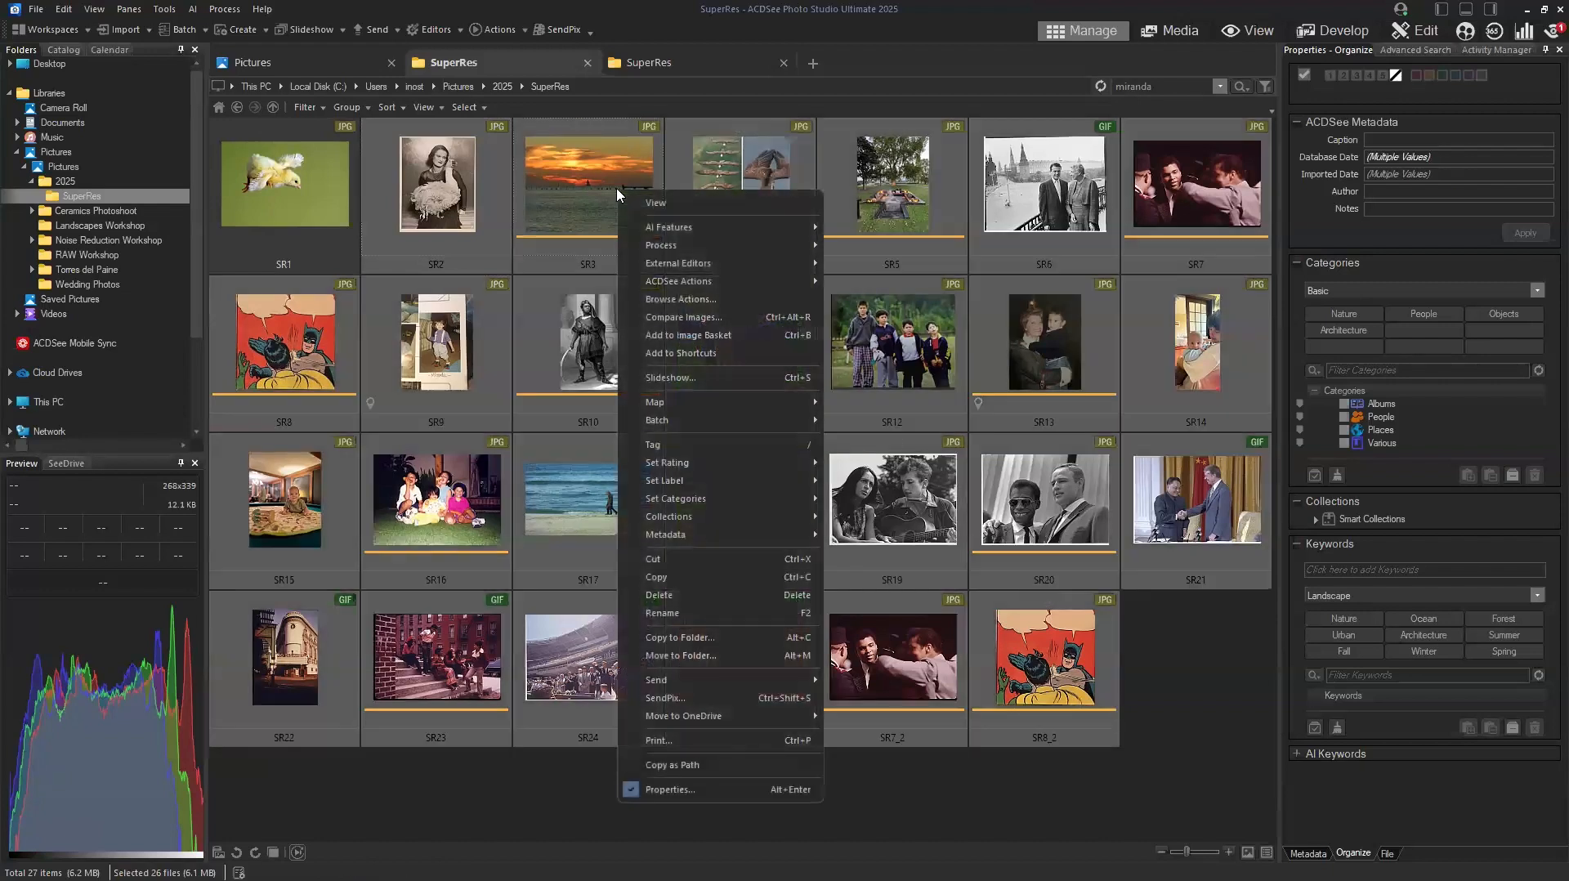
{"action": "mouse_move", "coordinate": [707, 420]}
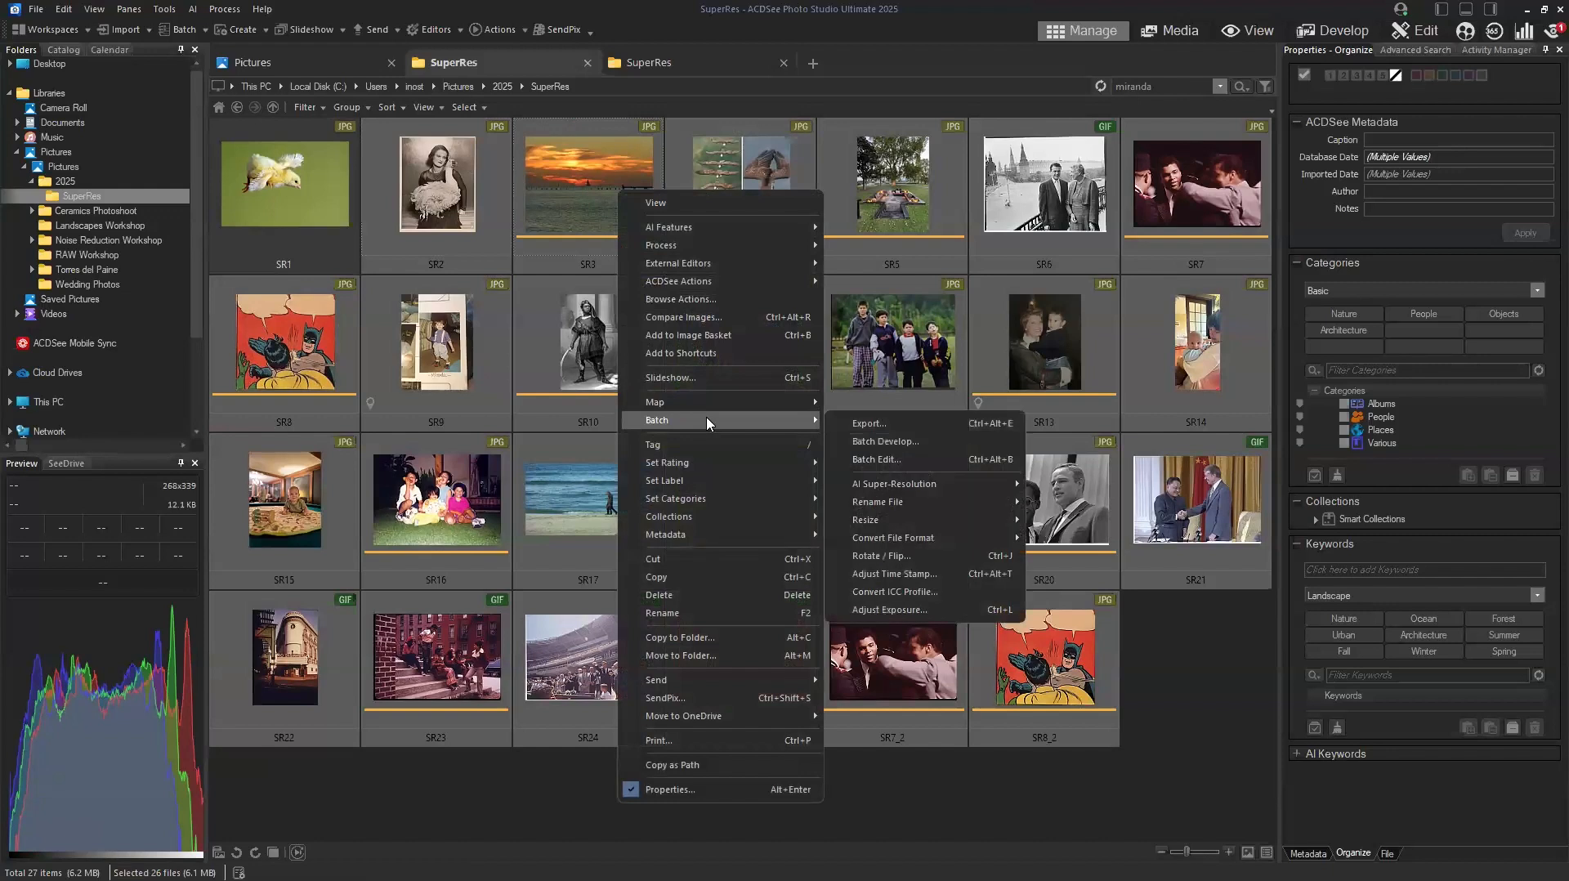
{"action": "mouse_move", "coordinate": [958, 491]}
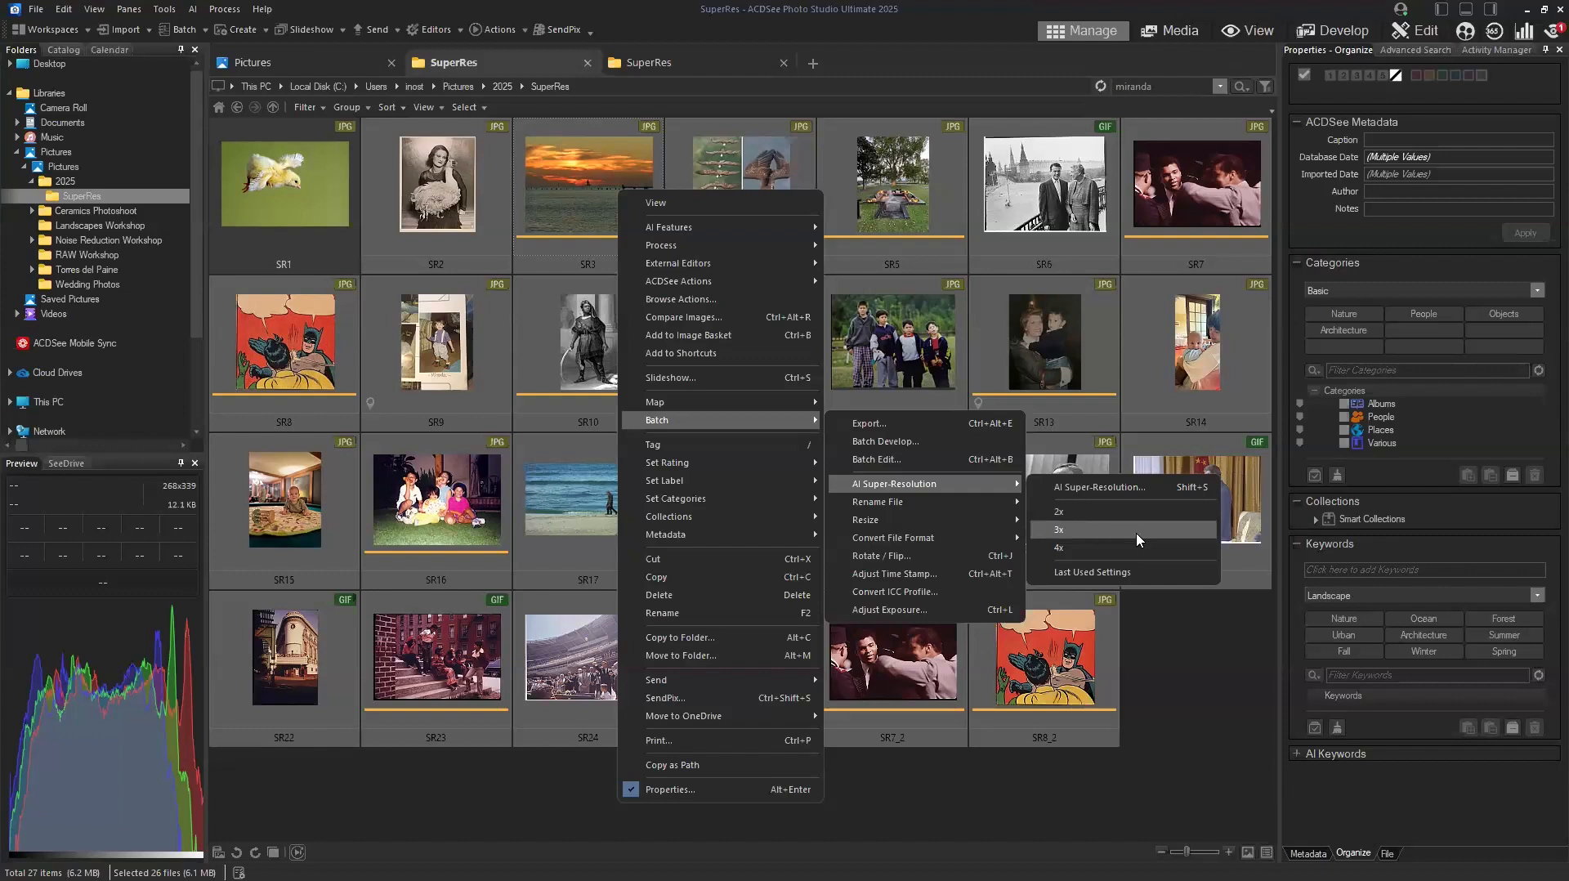
{"action": "left_click", "coordinate": [1152, 757]}
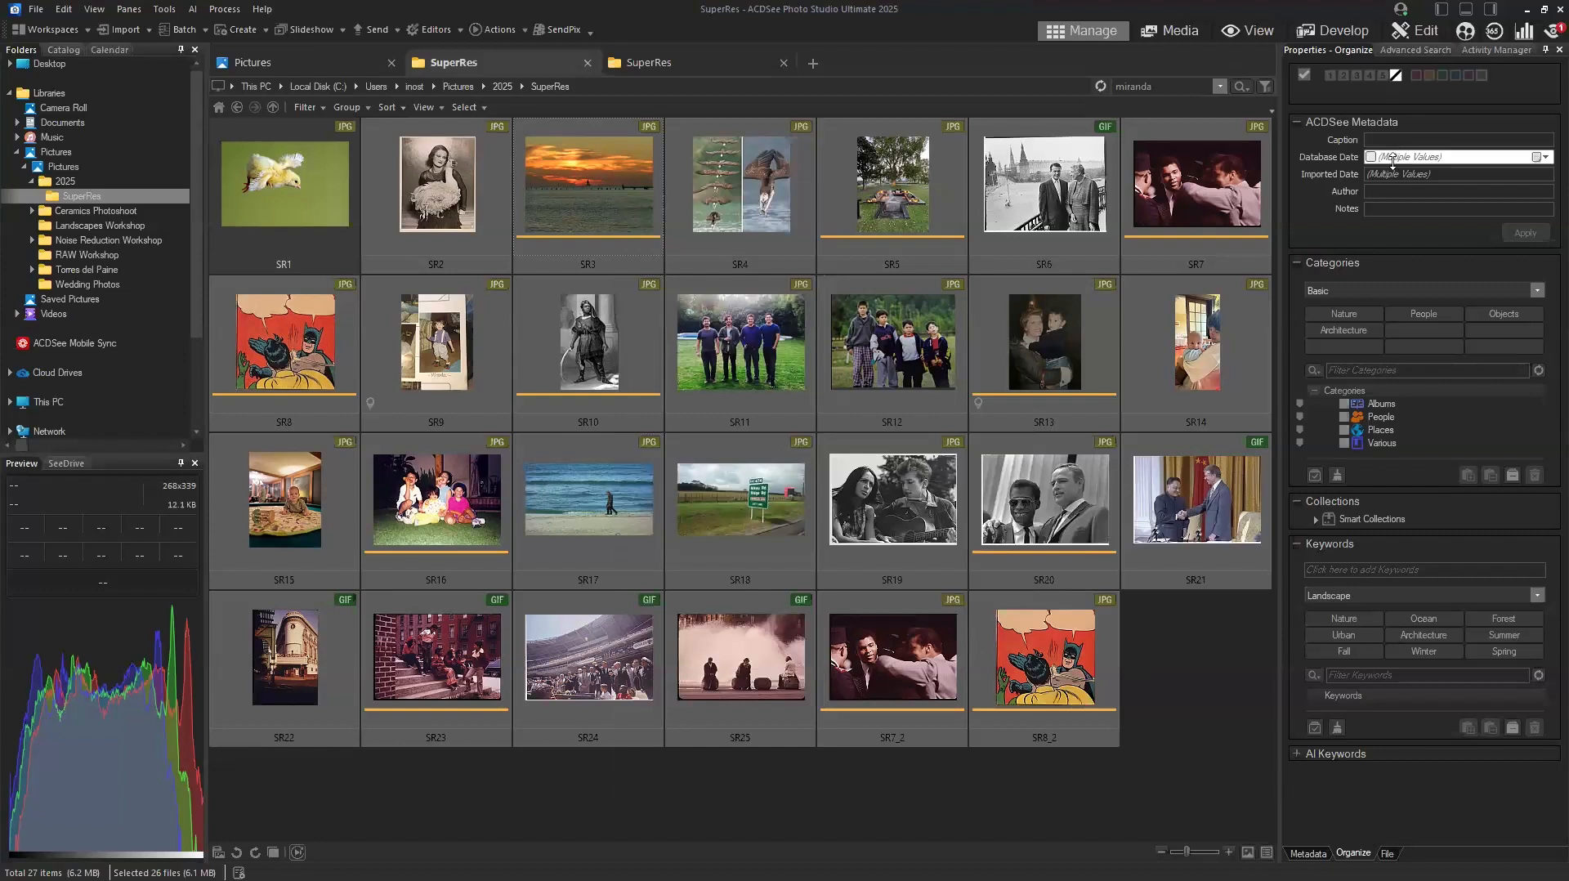
Open SR20 in AI Super-Resolution and view the whole enhanced photo of the two men fitted to the window.
{"action": "left_click", "coordinate": [1044, 497]}
{"action": "right_click", "coordinate": [1046, 497]}
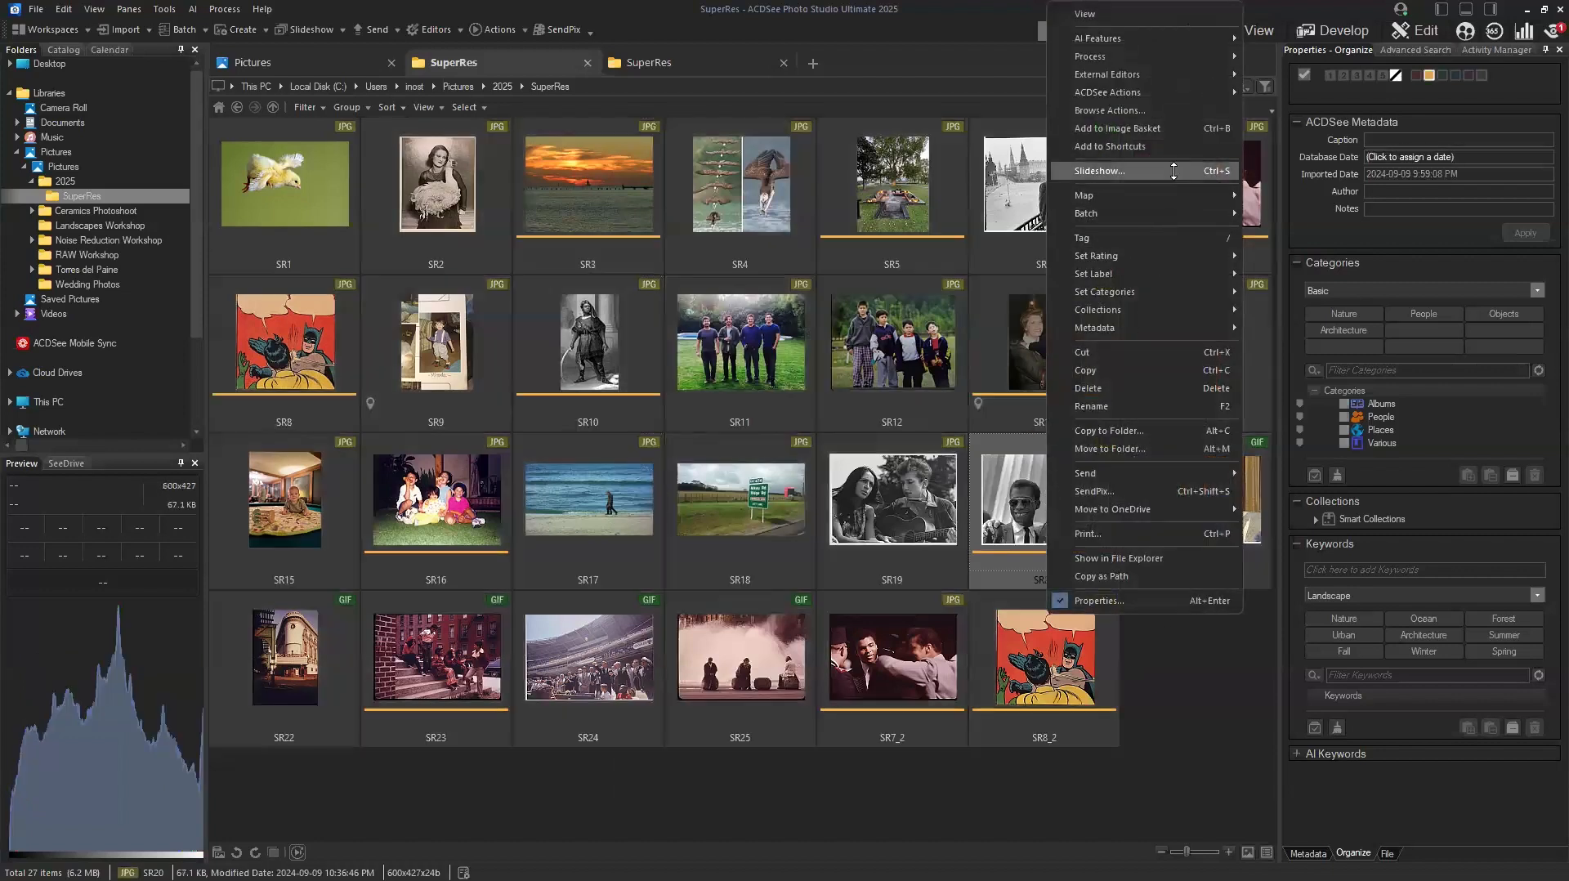
{"action": "mouse_move", "coordinate": [1176, 38]}
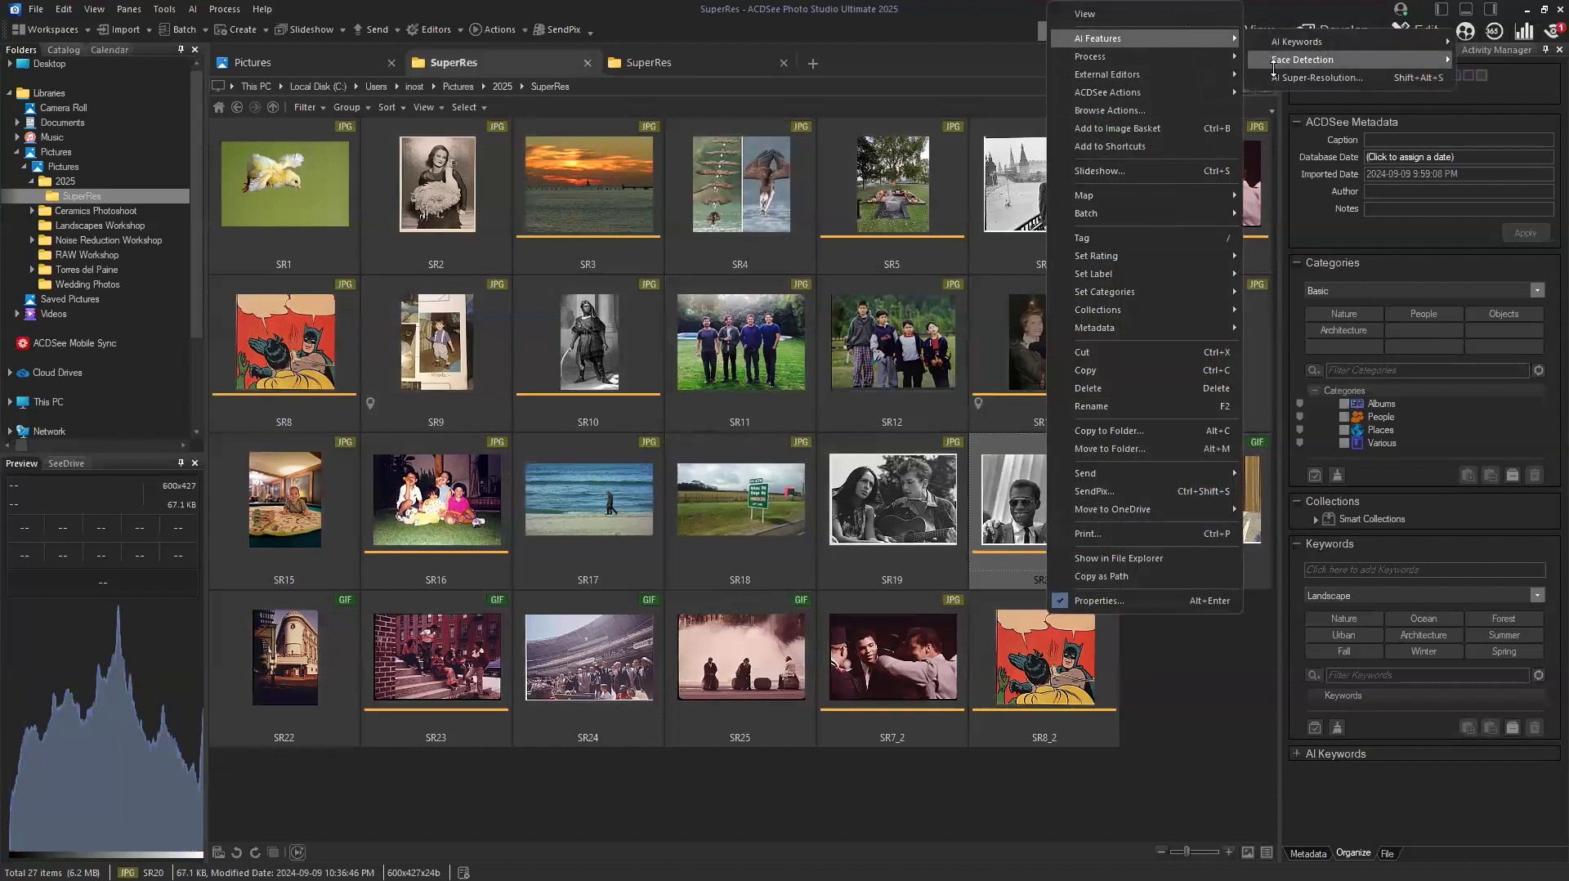
{"action": "left_click", "coordinate": [1307, 77]}
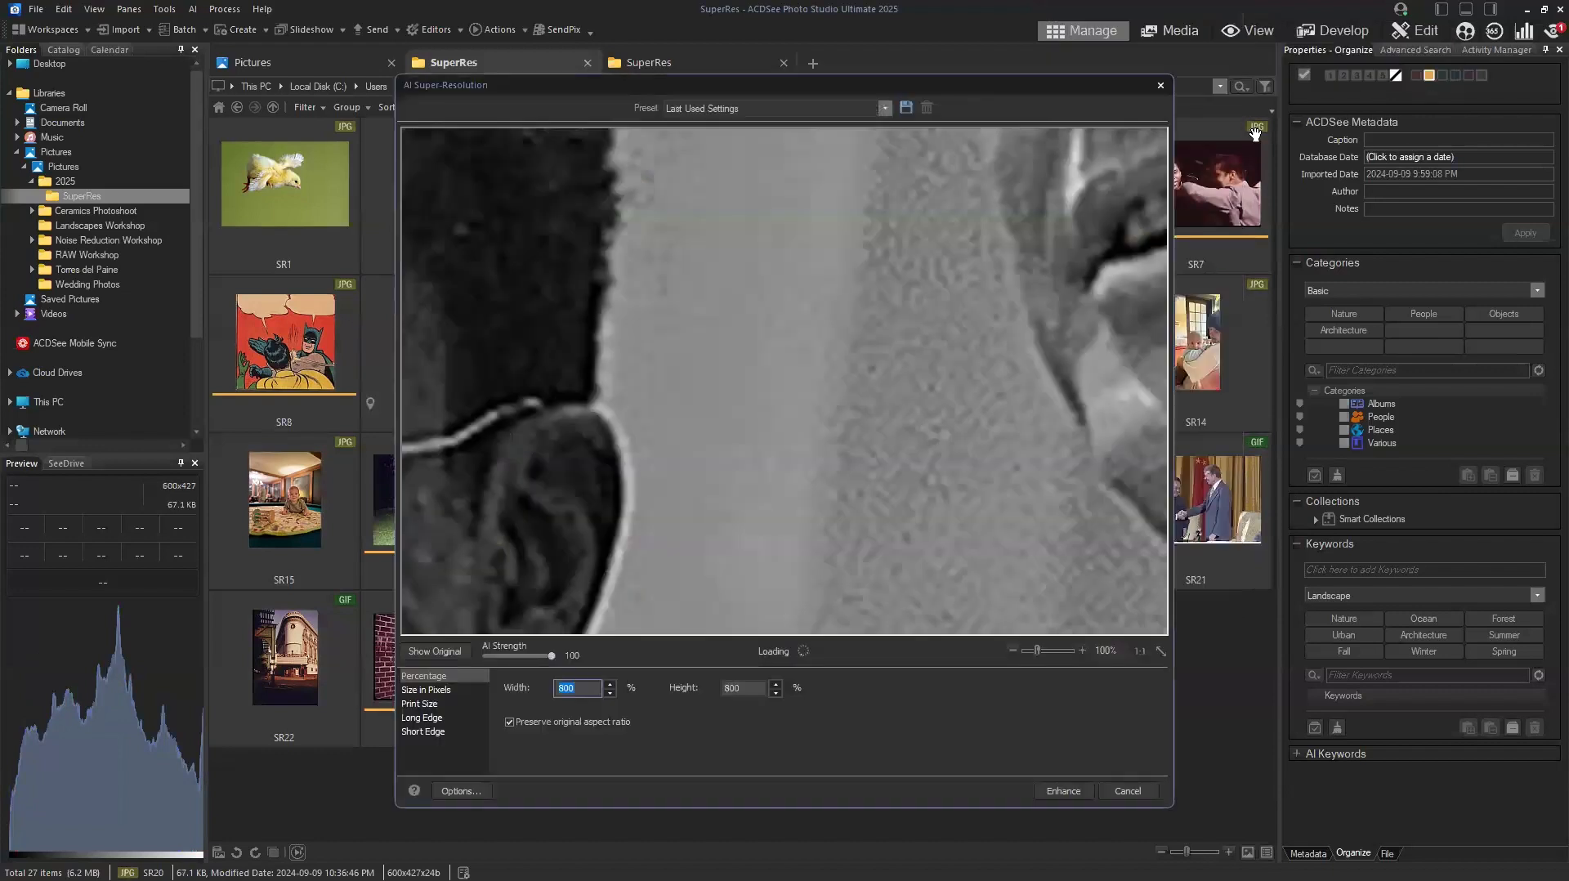
{"action": "left_click", "coordinate": [1160, 652]}
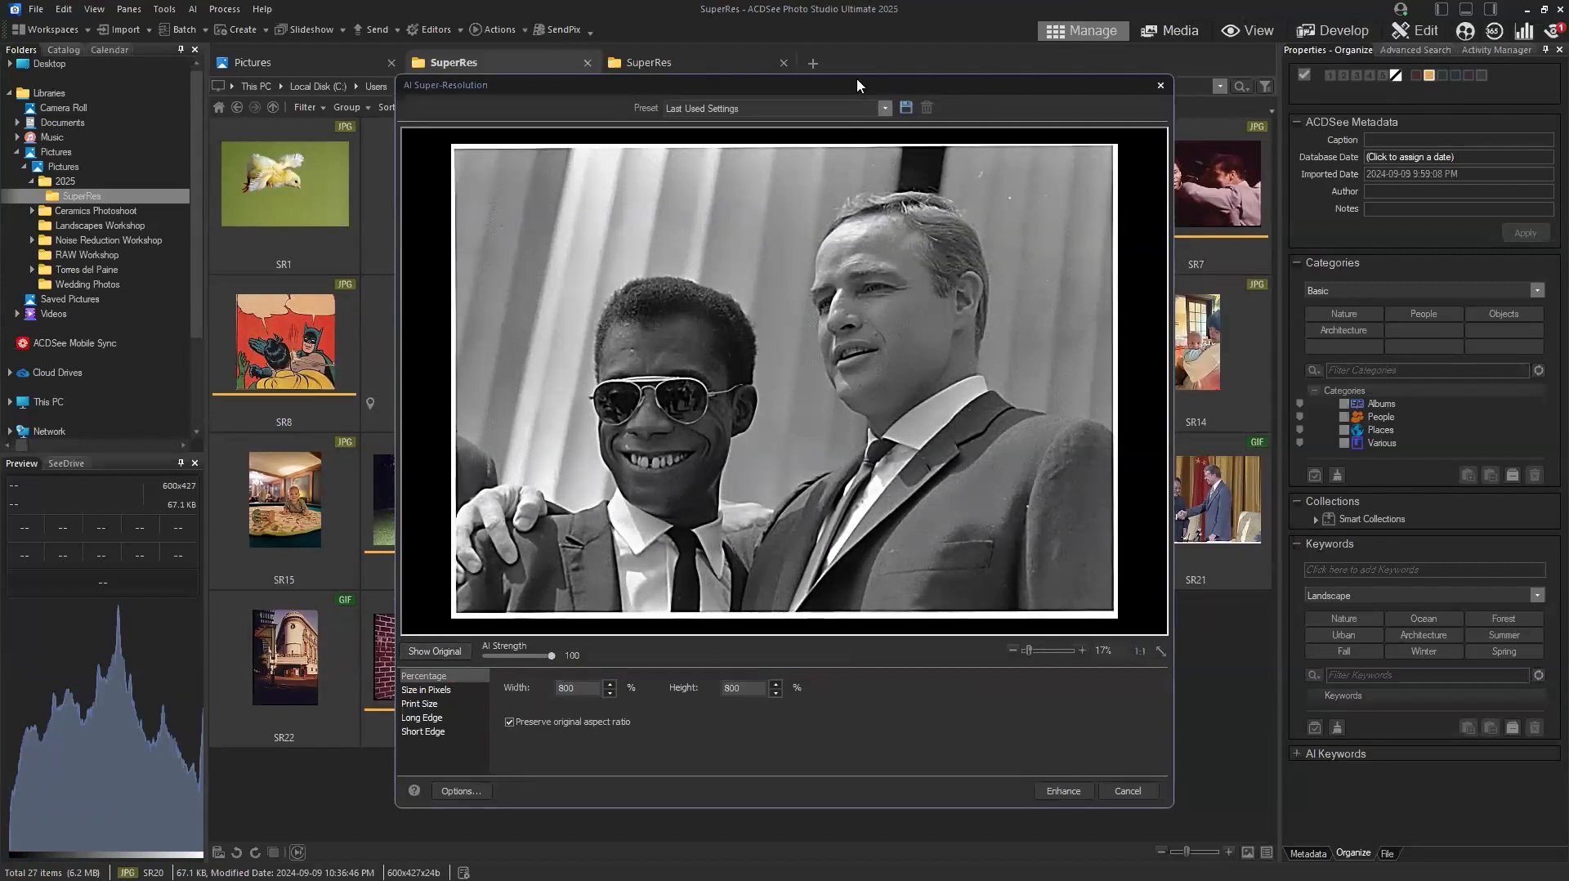
{"action": "left_click_drag", "start_coordinate": [855, 78], "coordinate": [842, 52]}
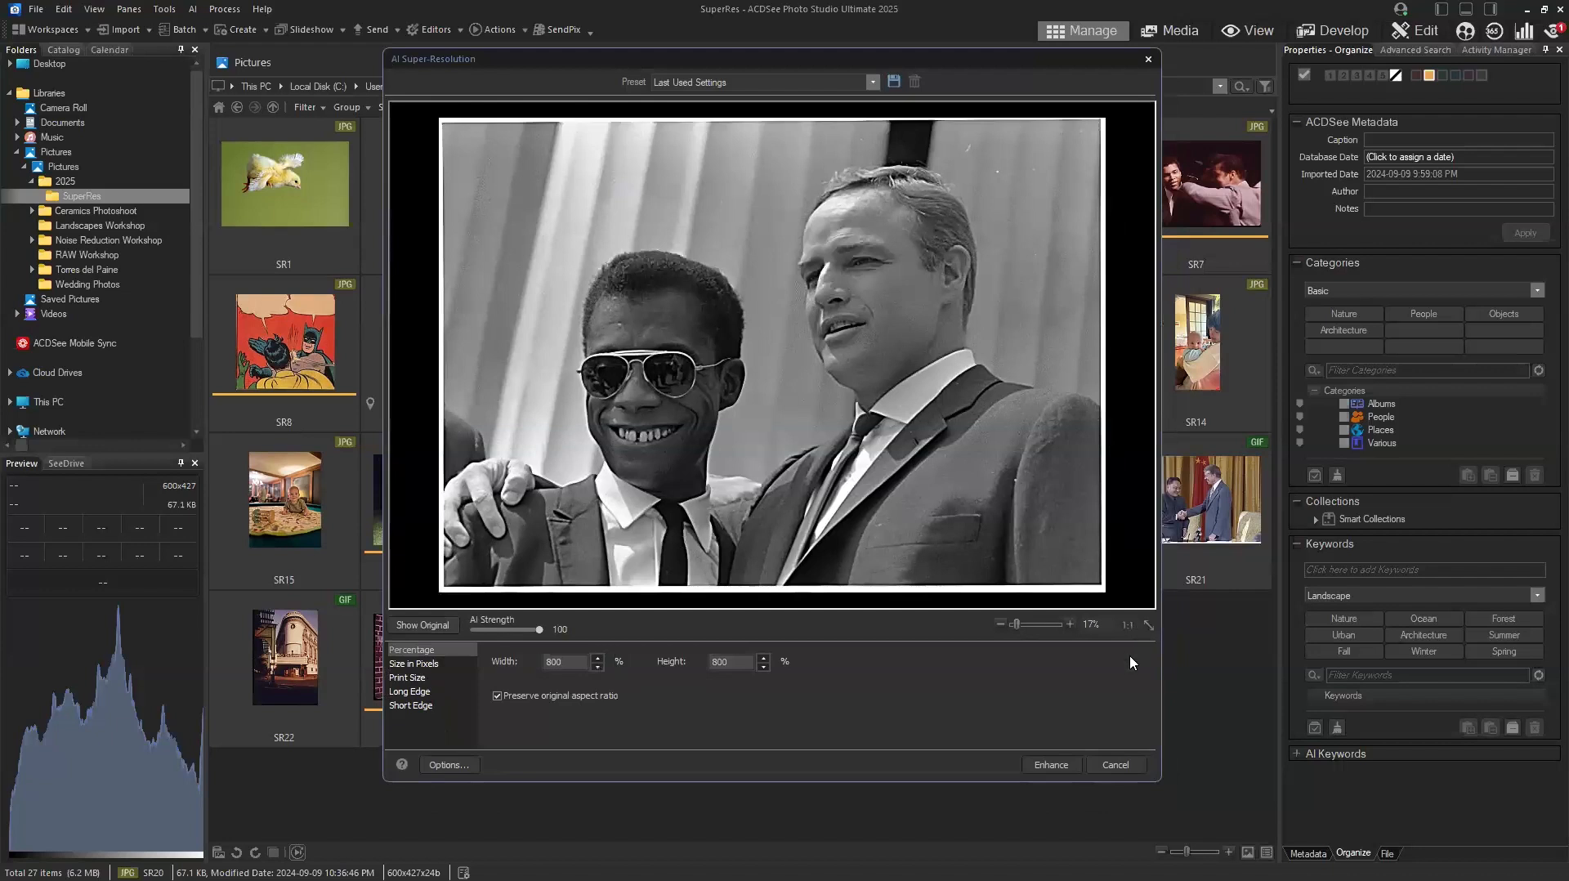
Examine the bare-faced man's face in the SR20 preview at 38% zoom against the original, and cancel AI Super-Resolution.
{"action": "left_click", "coordinate": [1018, 623]}
{"action": "left_click_drag", "start_coordinate": [1045, 328], "coordinate": [832, 484]}
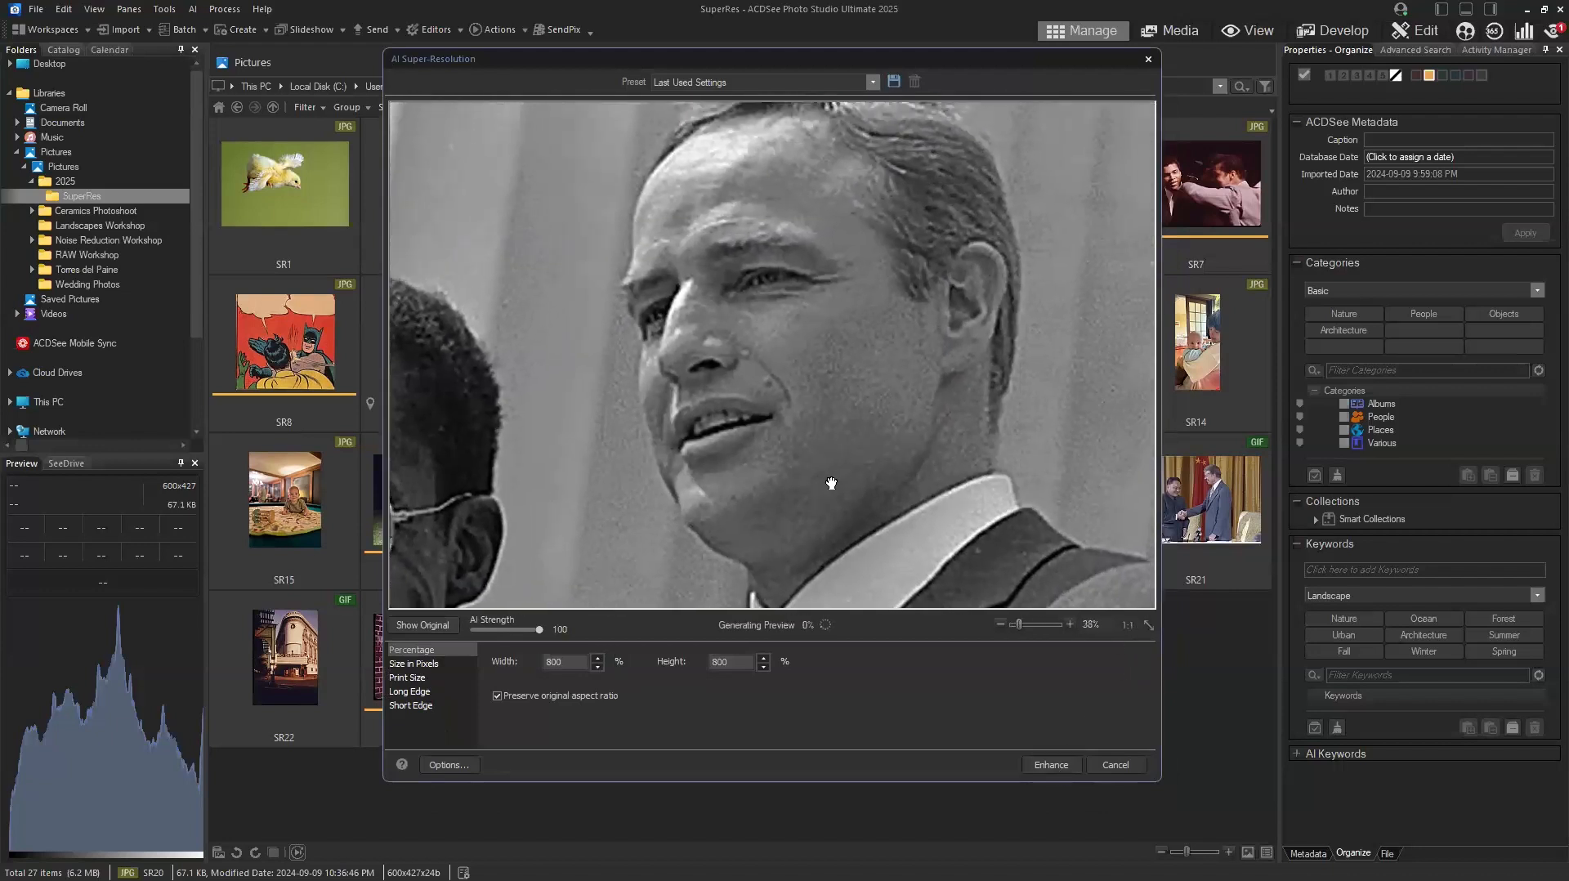
{"action": "left_click", "coordinate": [439, 627]}
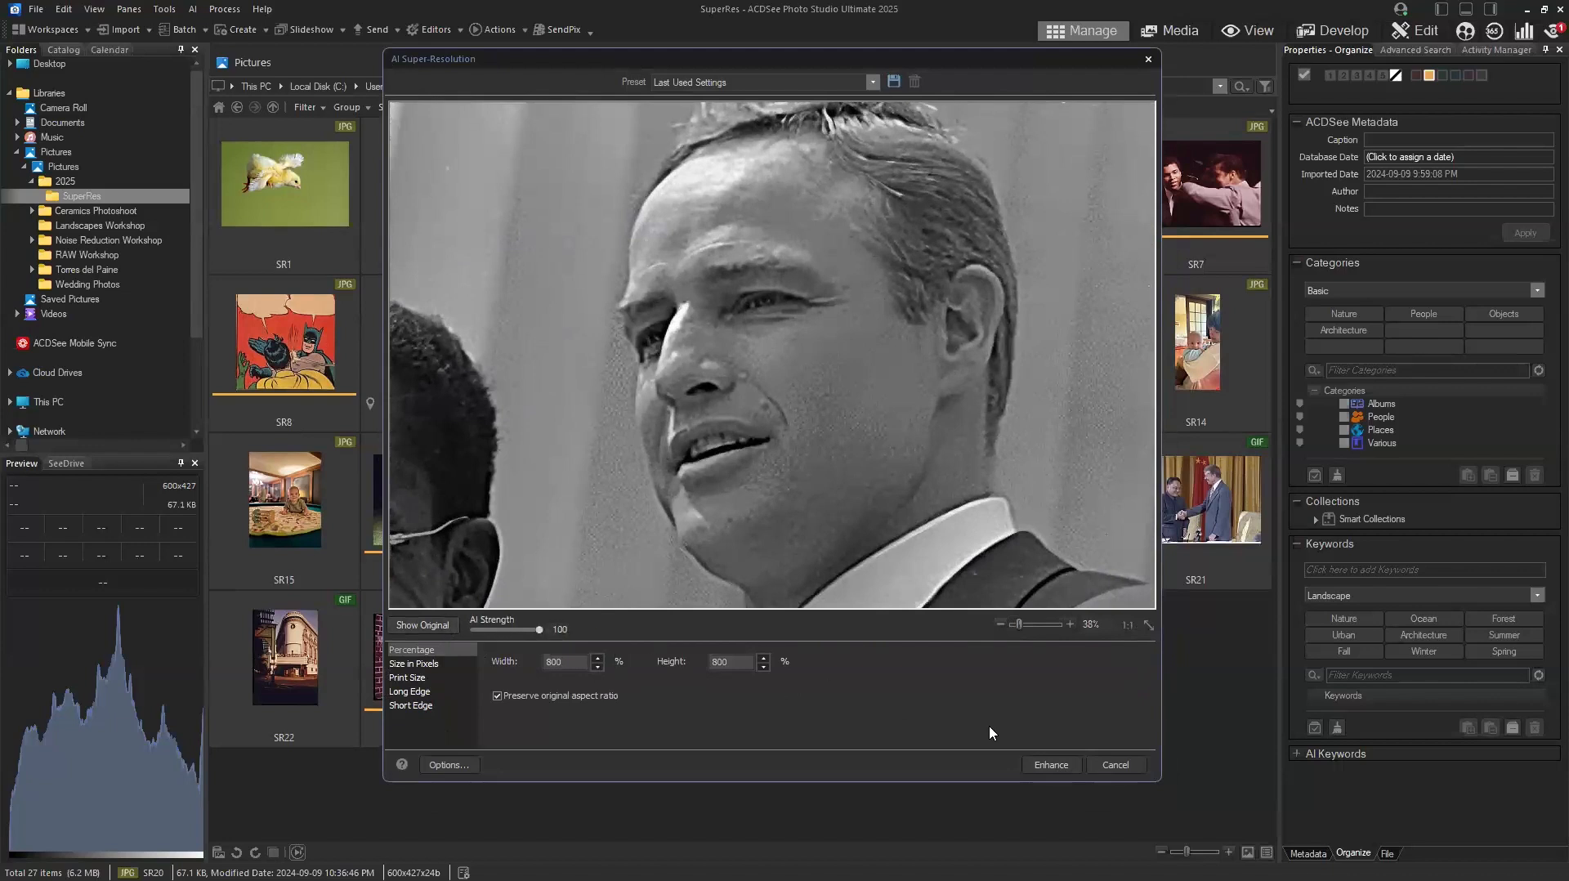
{"action": "left_click", "coordinate": [1115, 765]}
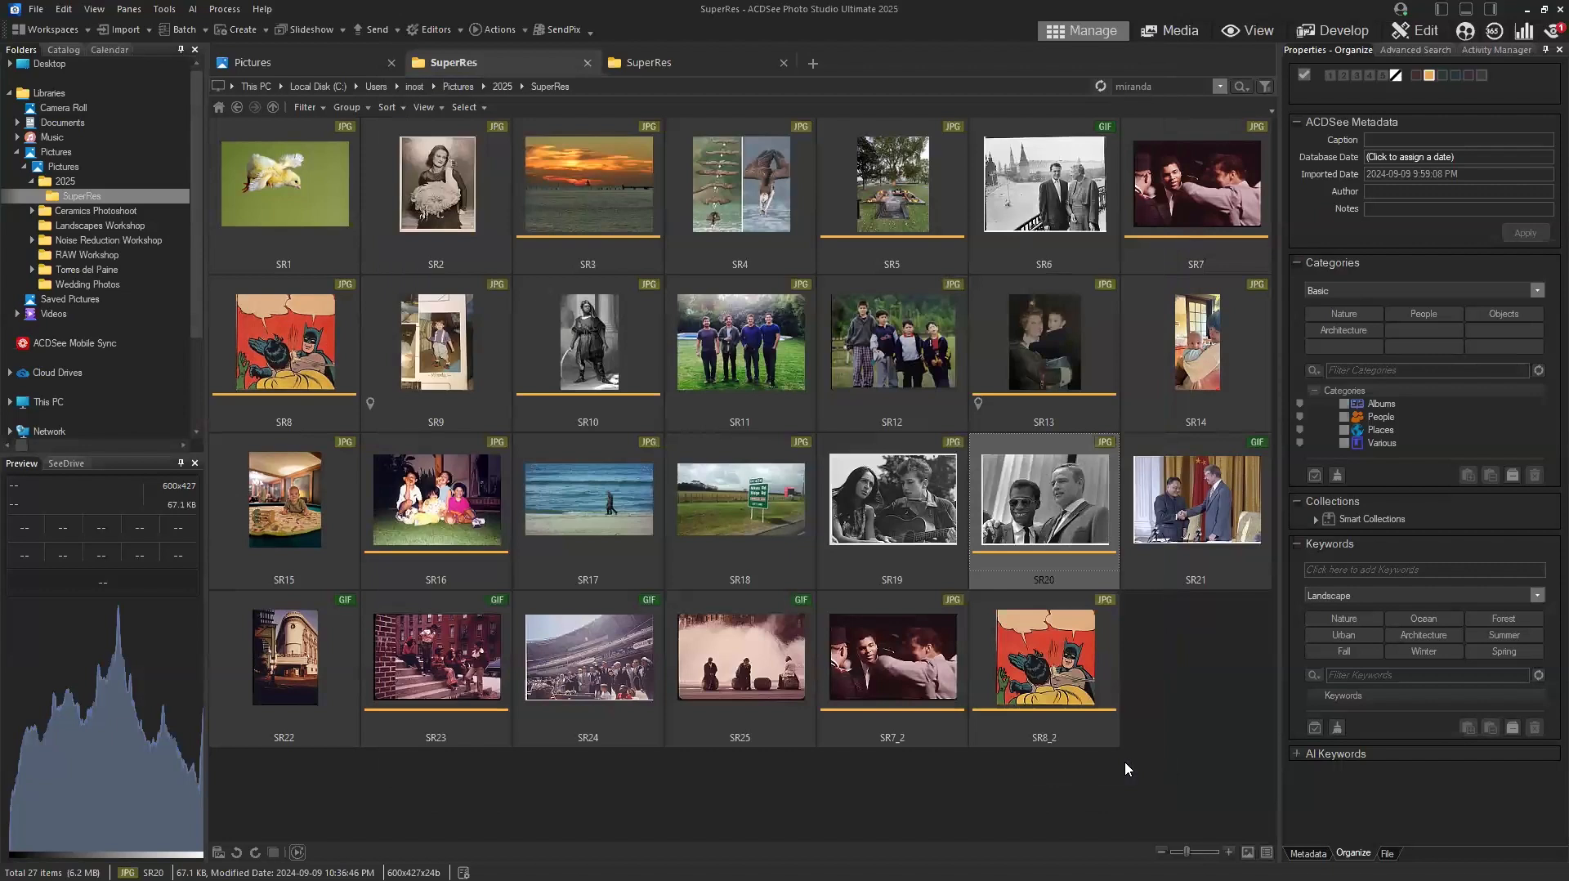
Open SR18 in AI Super-Resolution and examine the road sign lettering at 100% zoom.
{"action": "left_click", "coordinate": [750, 502]}
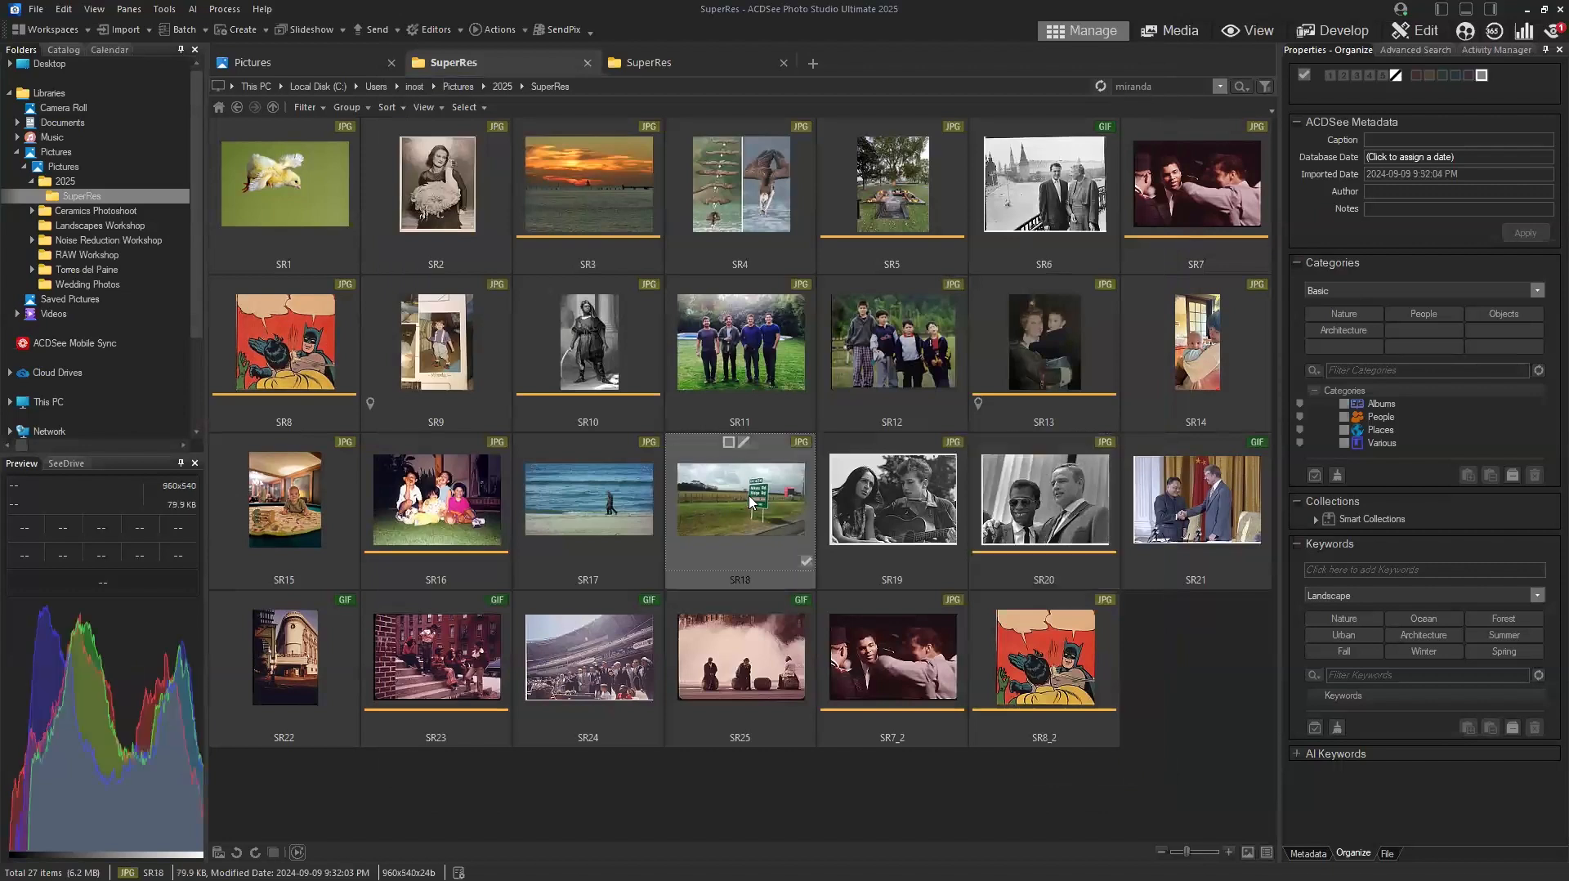
{"action": "right_click", "coordinate": [750, 501]}
{"action": "mouse_move", "coordinate": [900, 36]}
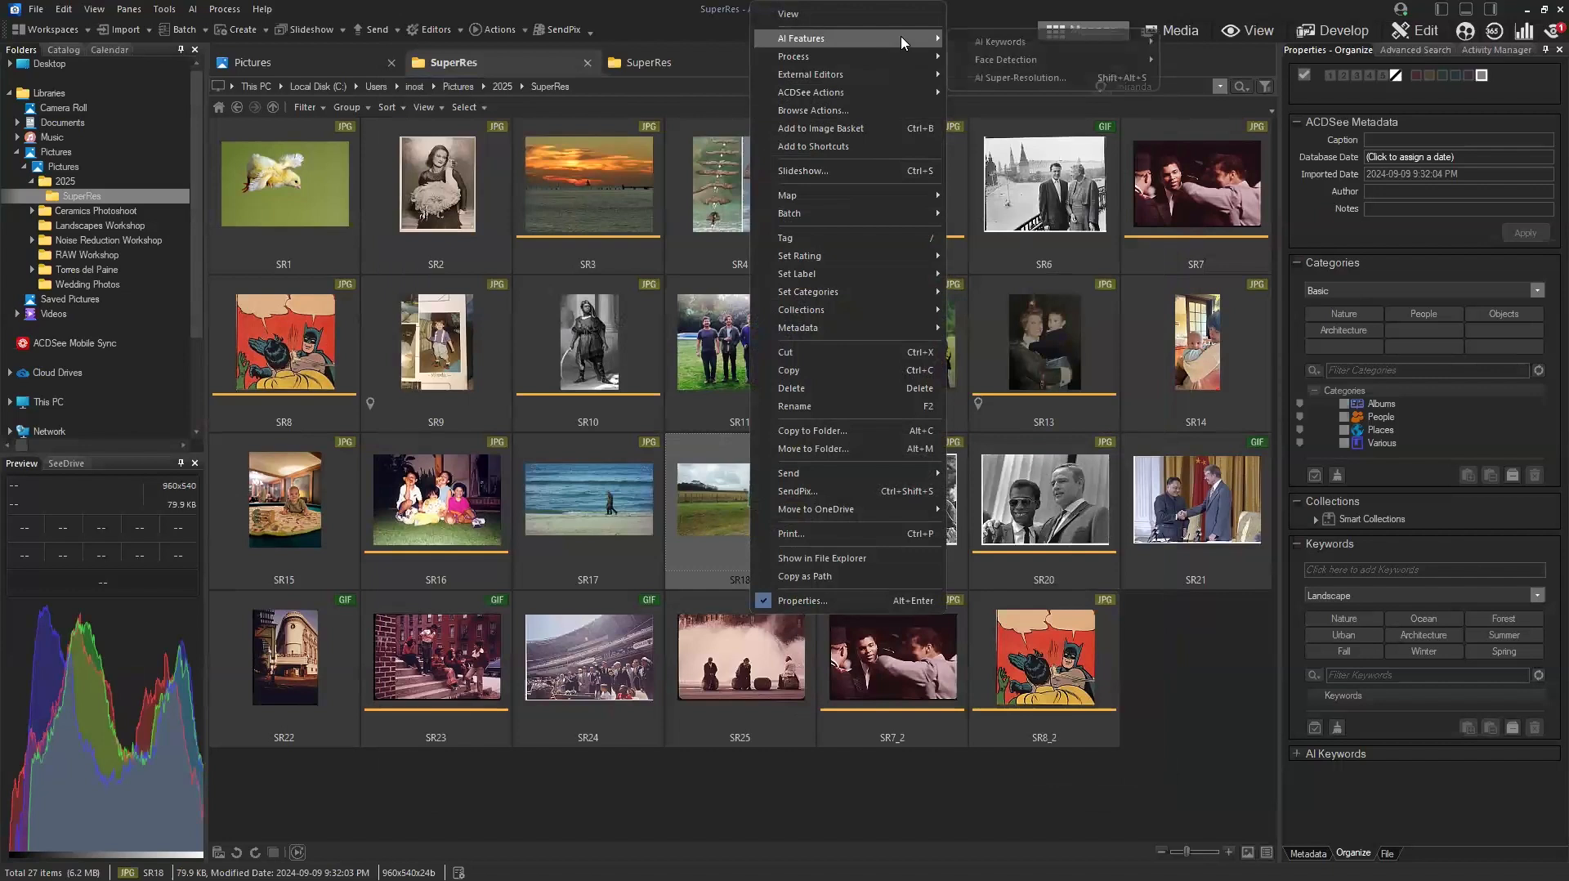
{"action": "left_click", "coordinate": [969, 76]}
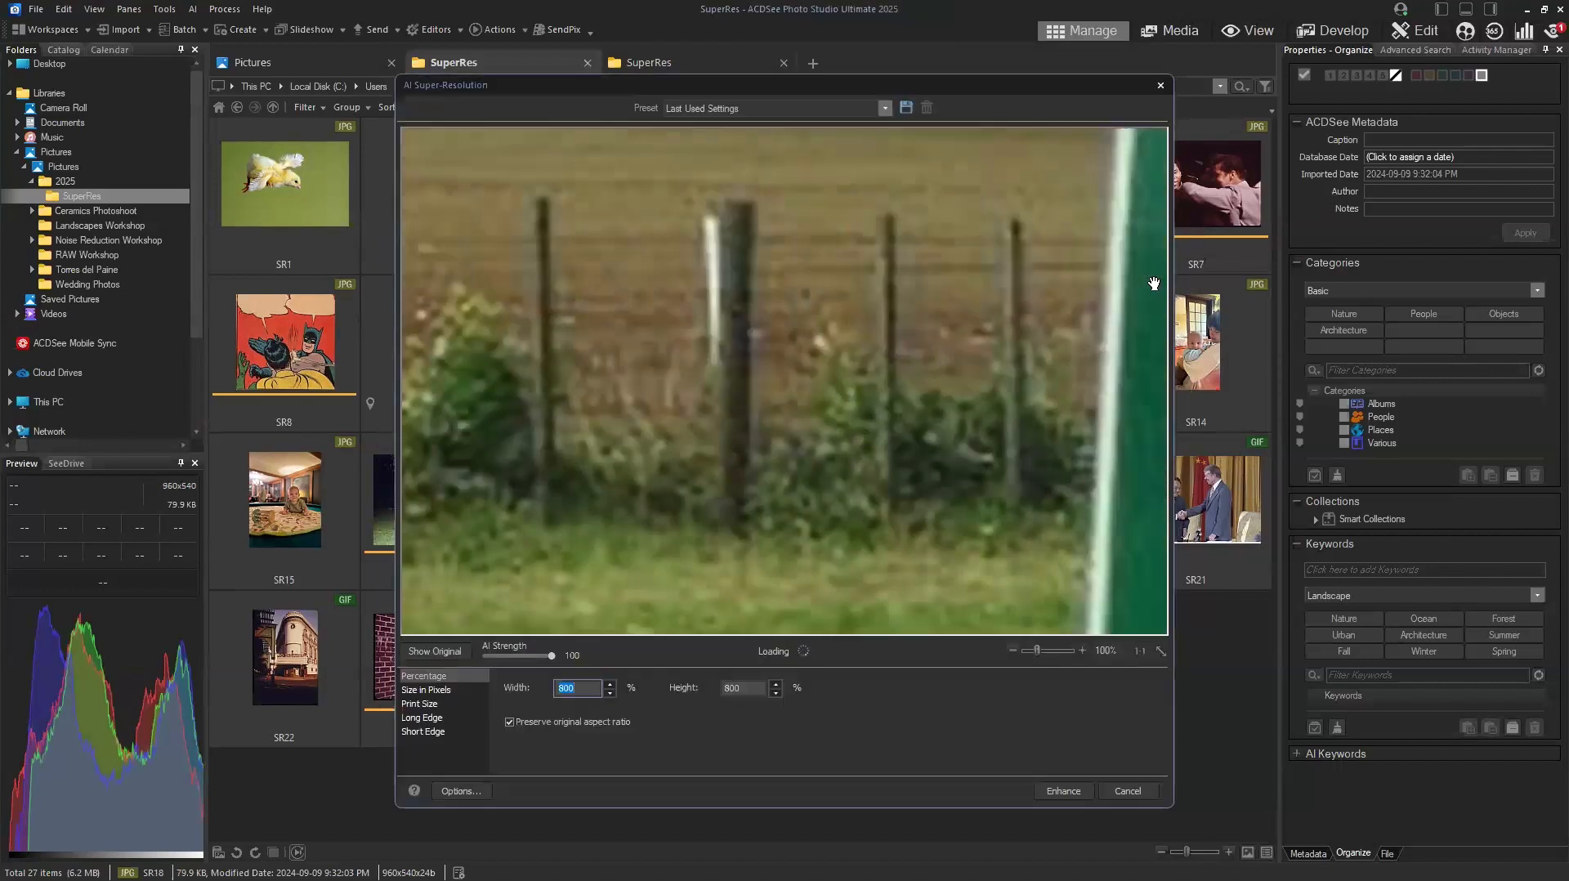
{"action": "left_click_drag", "start_coordinate": [1015, 329], "coordinate": [623, 455]}
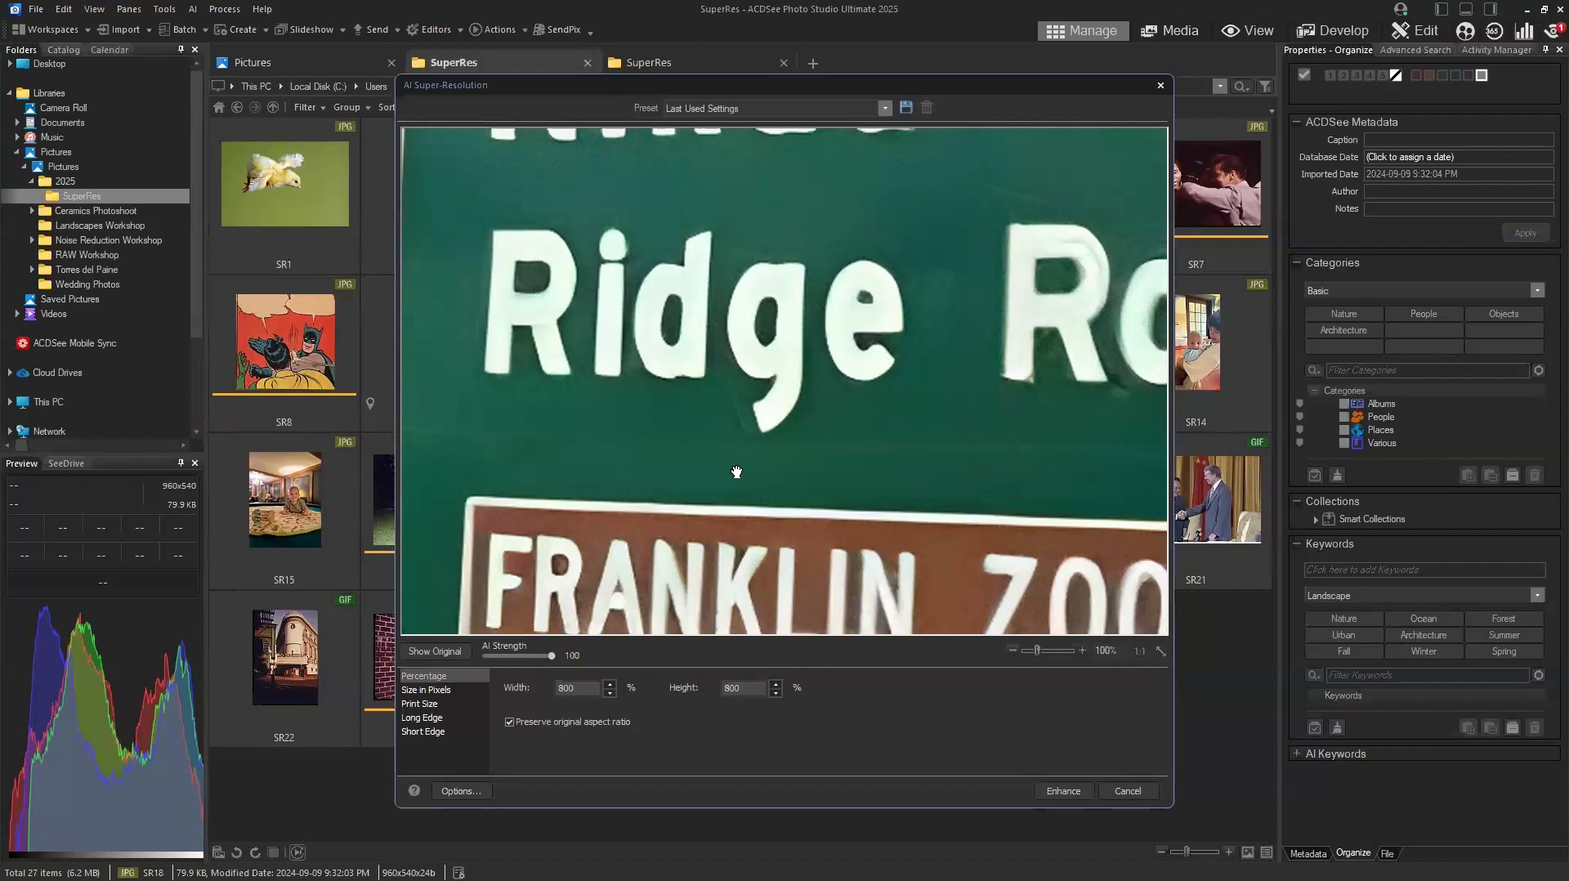
{"action": "left_click_drag", "start_coordinate": [826, 466], "coordinate": [968, 288]}
{"action": "left_click_drag", "start_coordinate": [828, 389], "coordinate": [946, 384]}
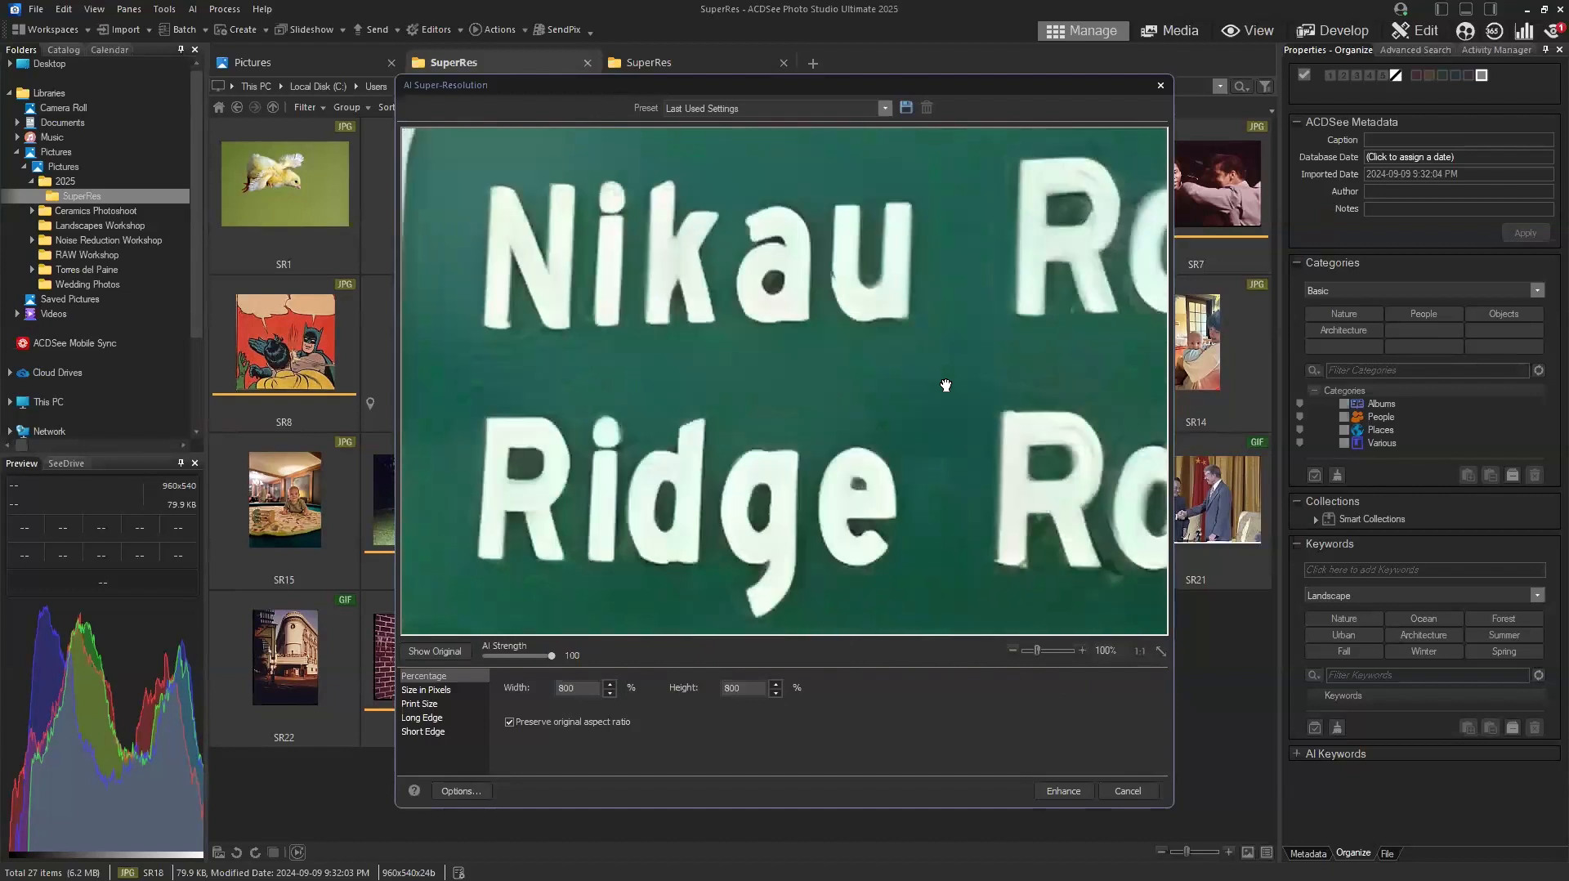
Set the SR18 enlargement to 200% and fit the preview to the window.
{"action": "left_click", "coordinate": [1160, 652]}
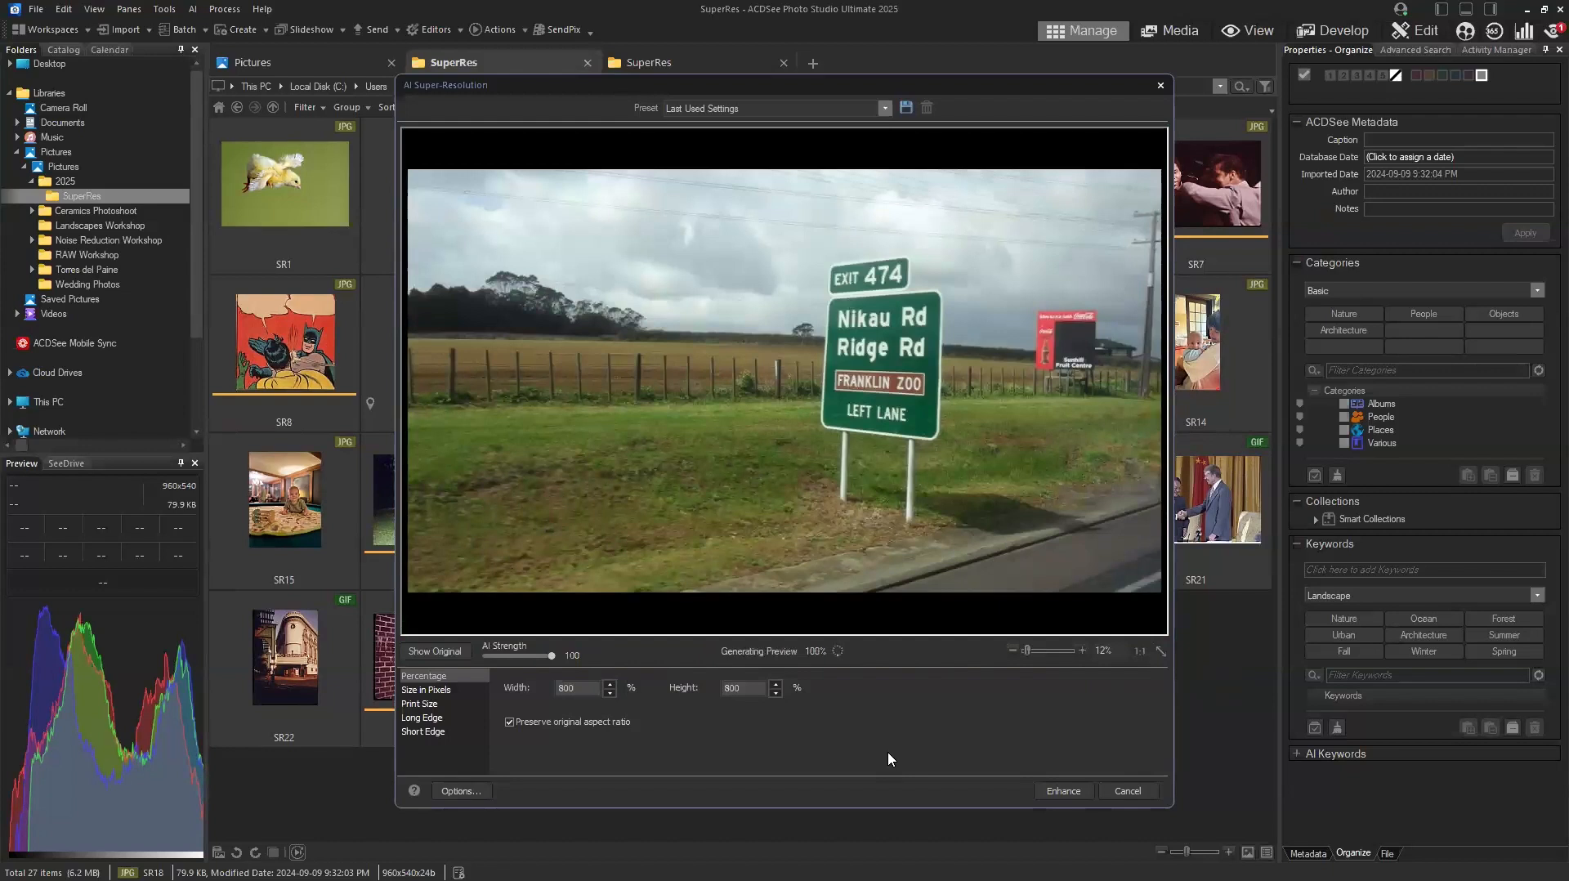
{"action": "double_click", "coordinate": [577, 692]}
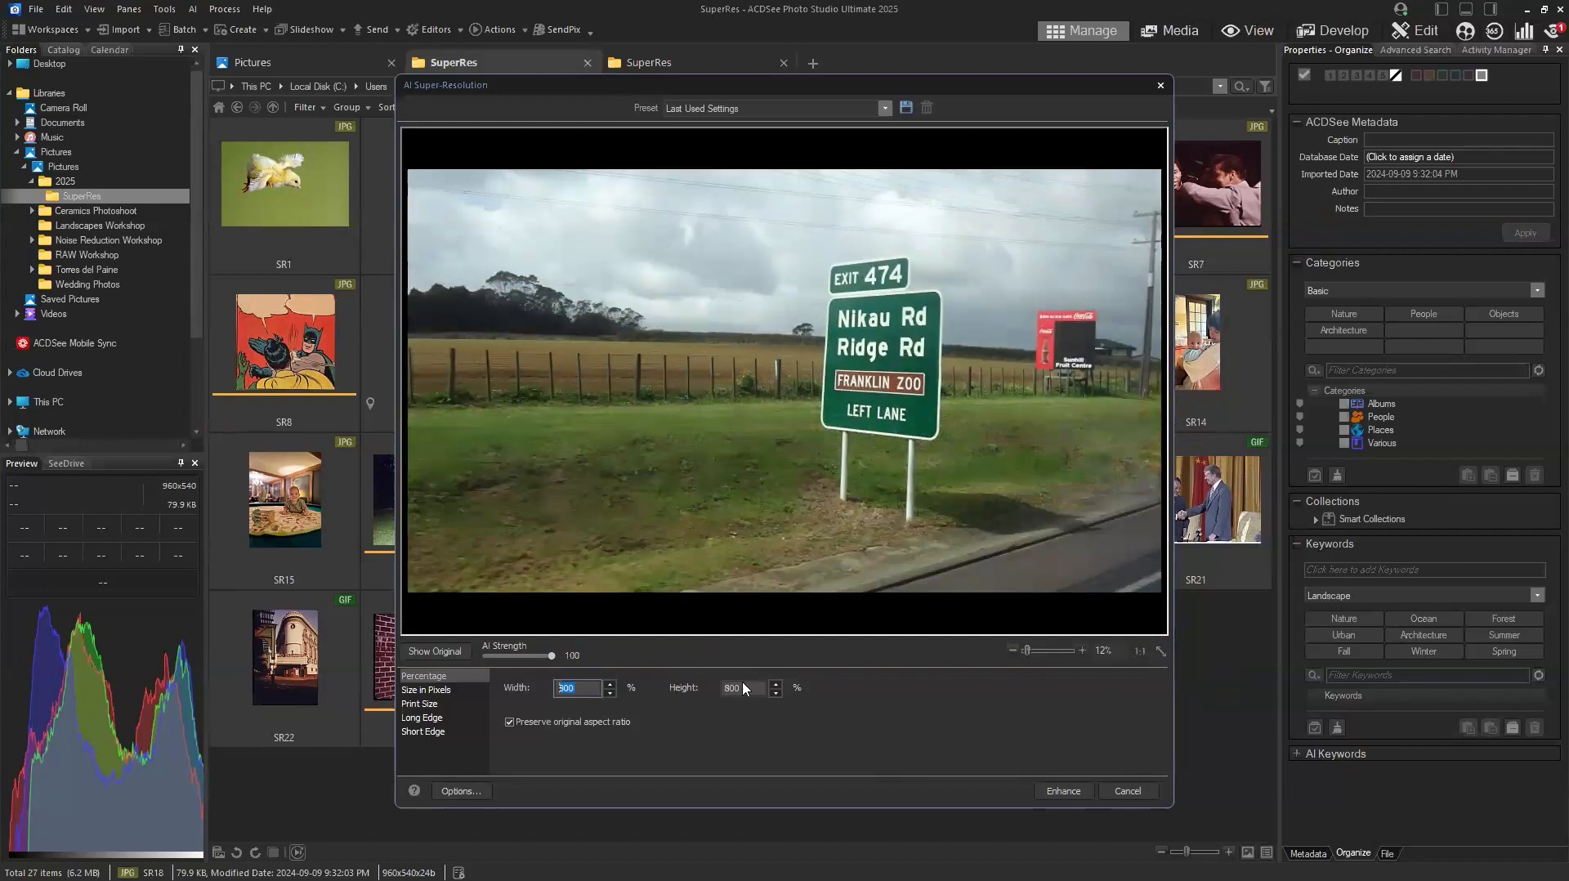
{"action": "type", "text": "200"}
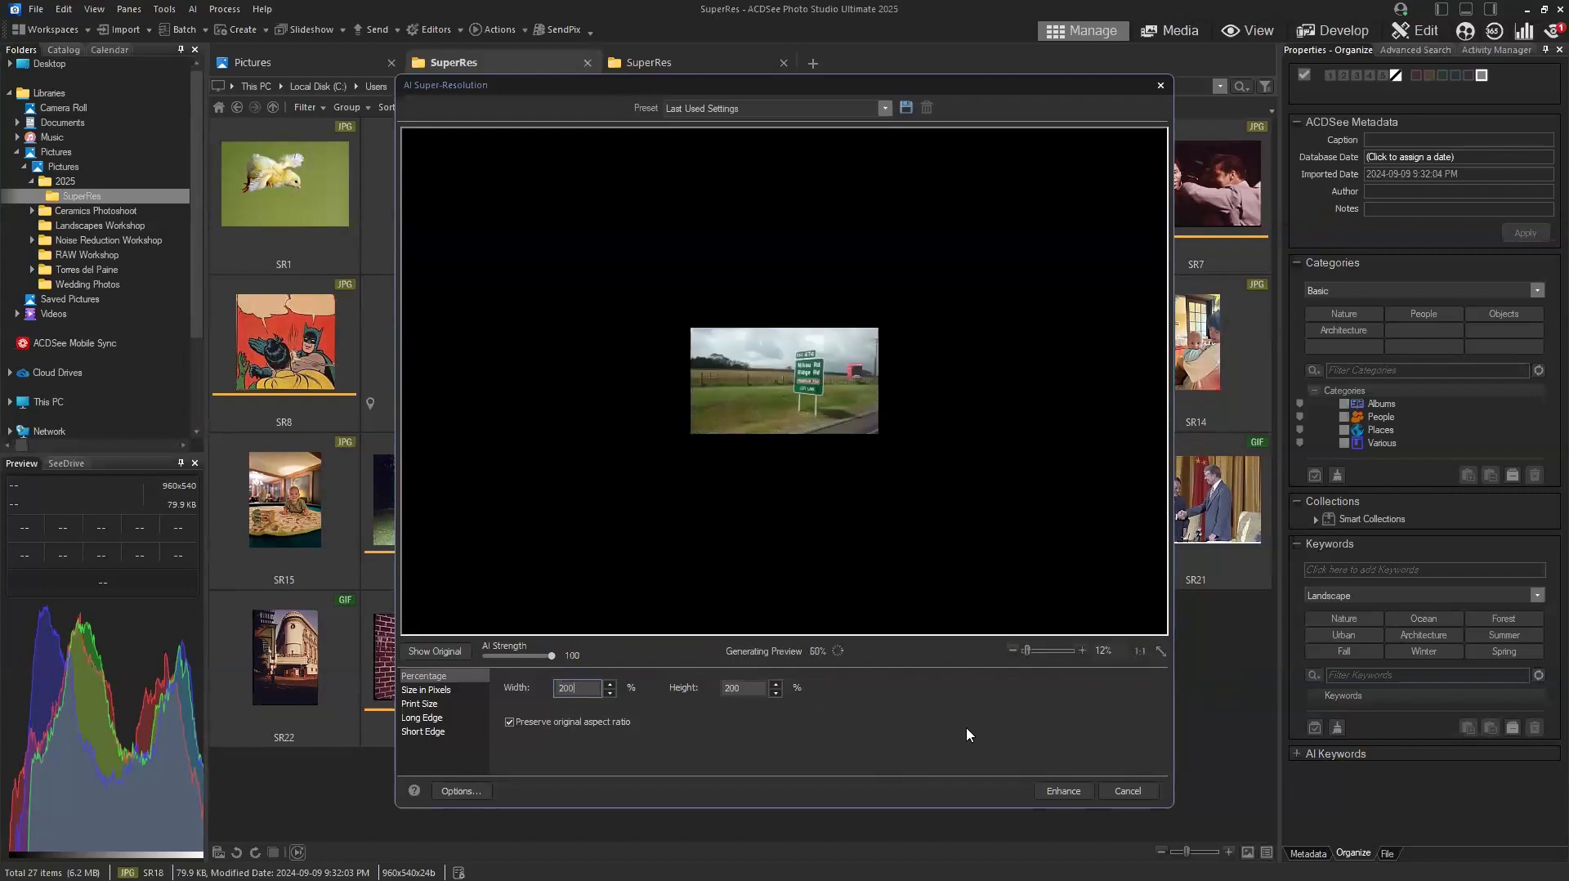
{"action": "left_click", "coordinate": [1160, 651]}
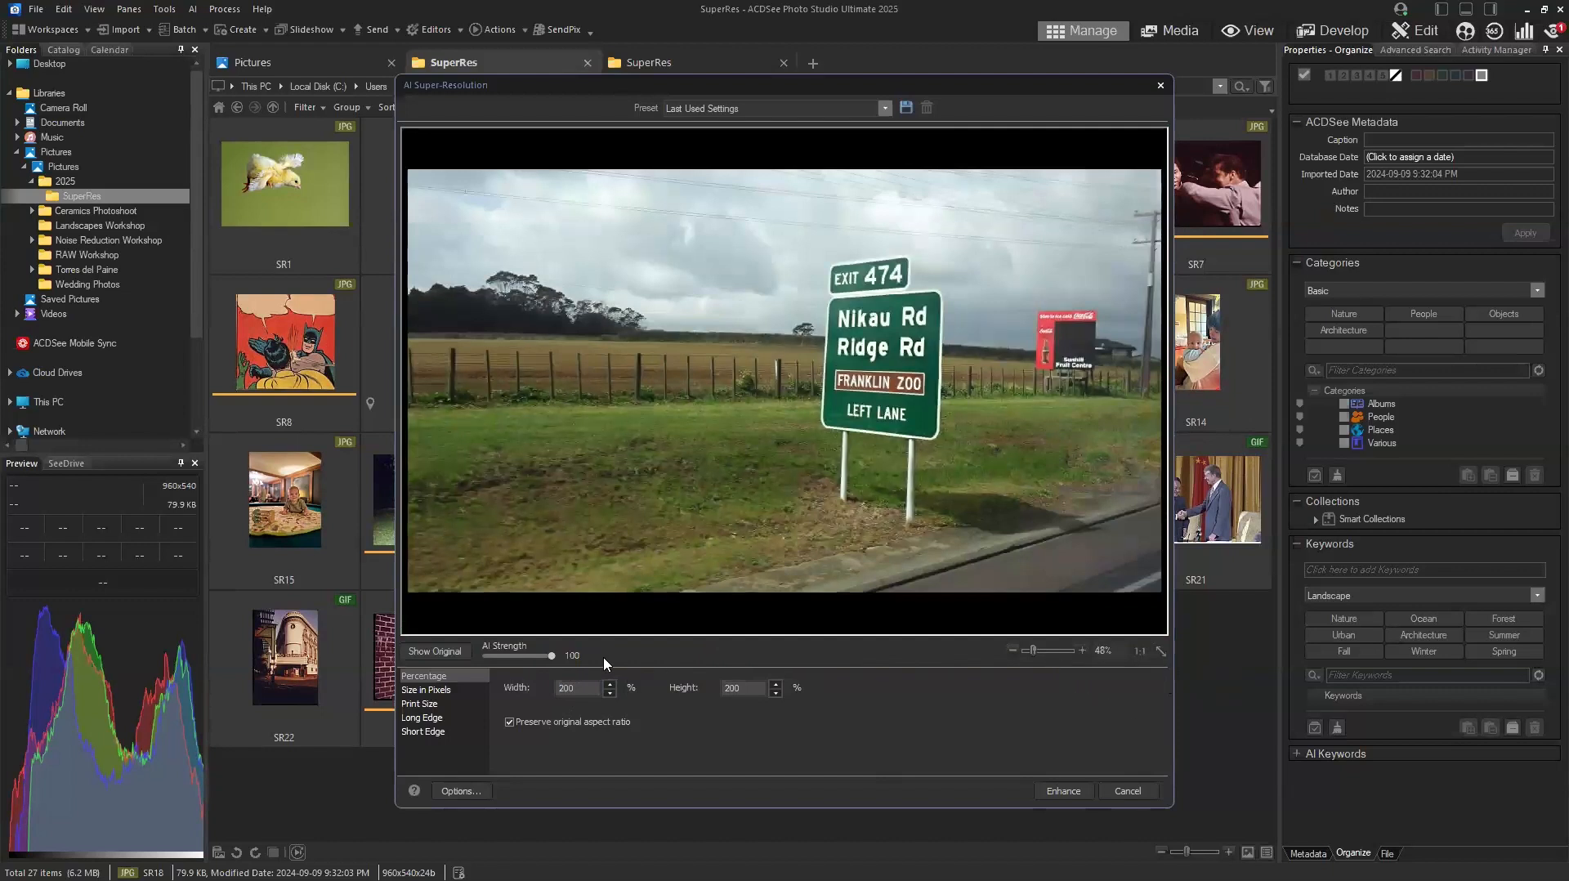
Compare the enhanced SR18 preview with the original, fitted and at 94% zoom on the road sign, and cancel AI Super-Resolution.
{"action": "left_click", "coordinate": [434, 651]}
{"action": "left_click", "coordinate": [436, 652]}
{"action": "scroll", "coordinate": [854, 474], "scroll_direction": "up", "scroll_amount": 3}
{"action": "left_click_drag", "start_coordinate": [853, 474], "coordinate": [796, 493]}
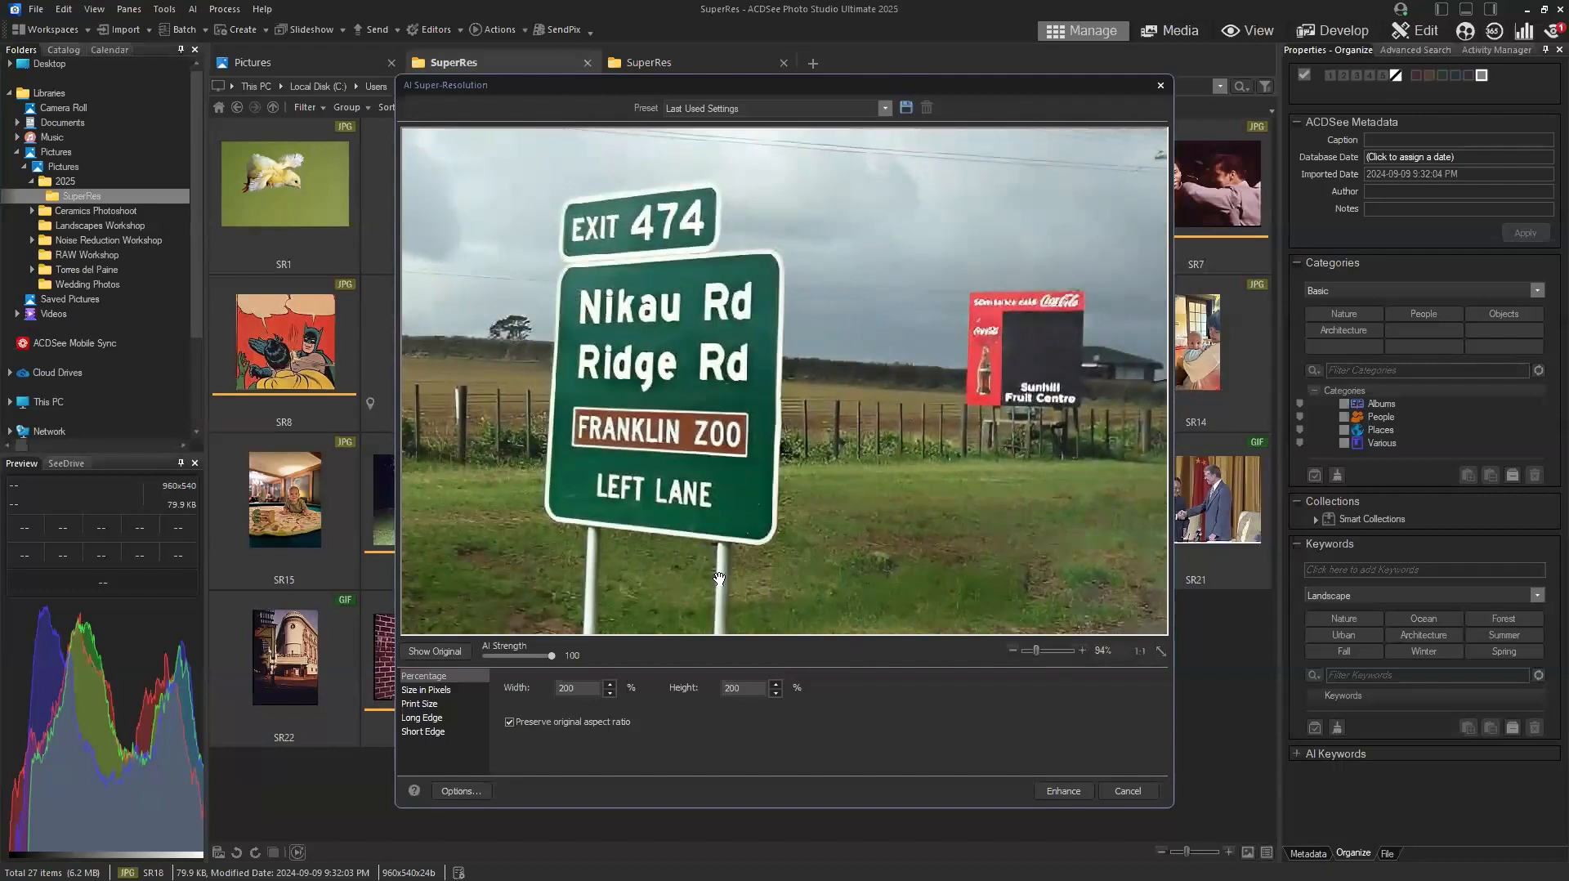
{"action": "left_click", "coordinate": [448, 653]}
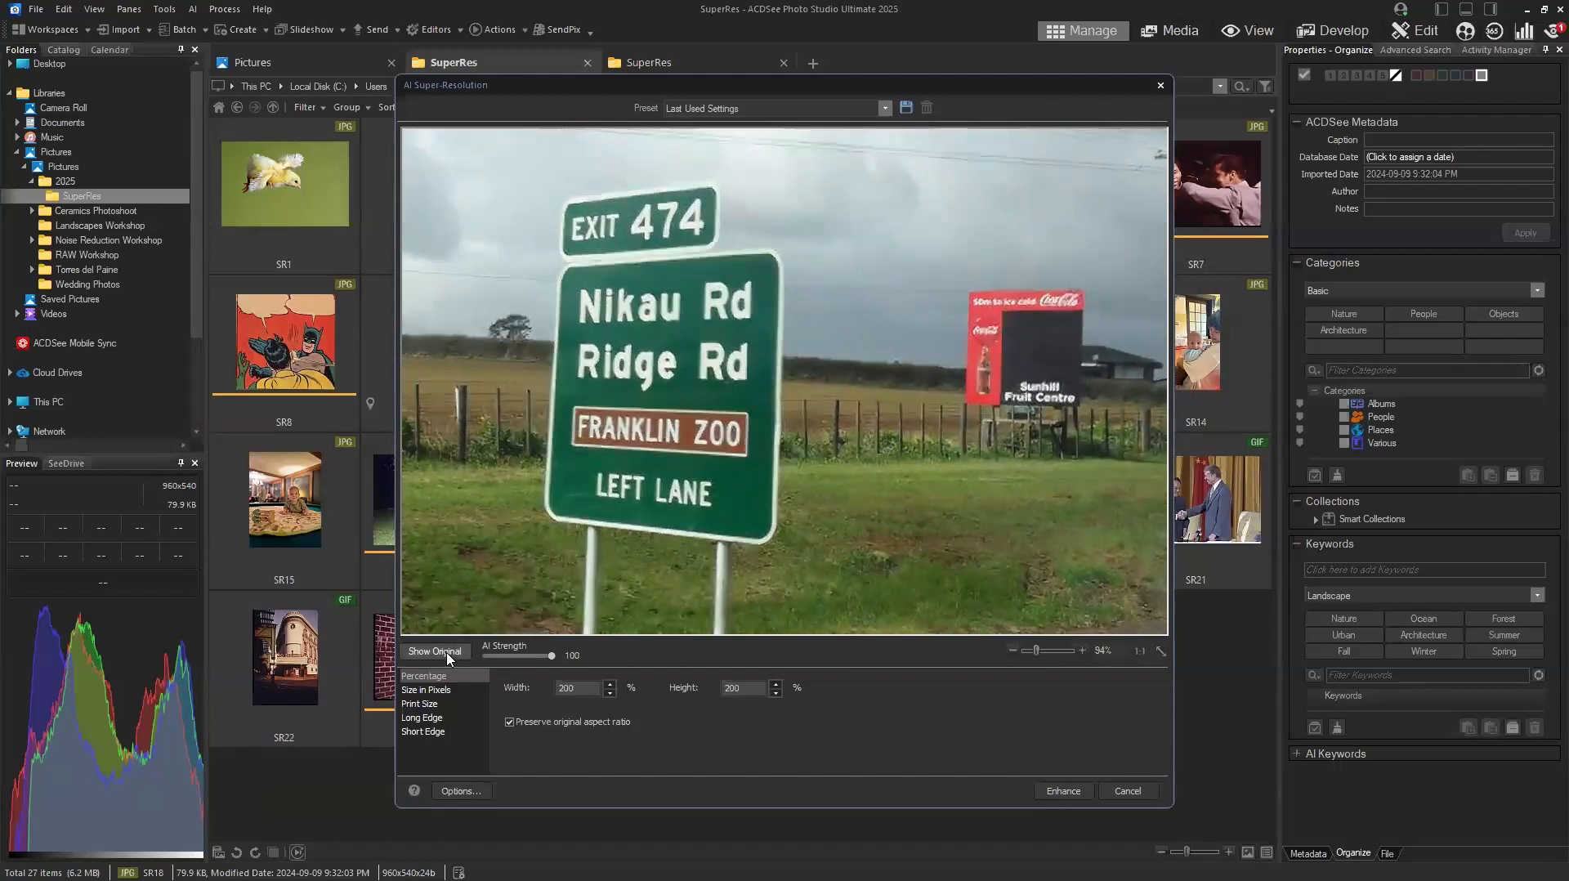
{"action": "left_click", "coordinate": [447, 658]}
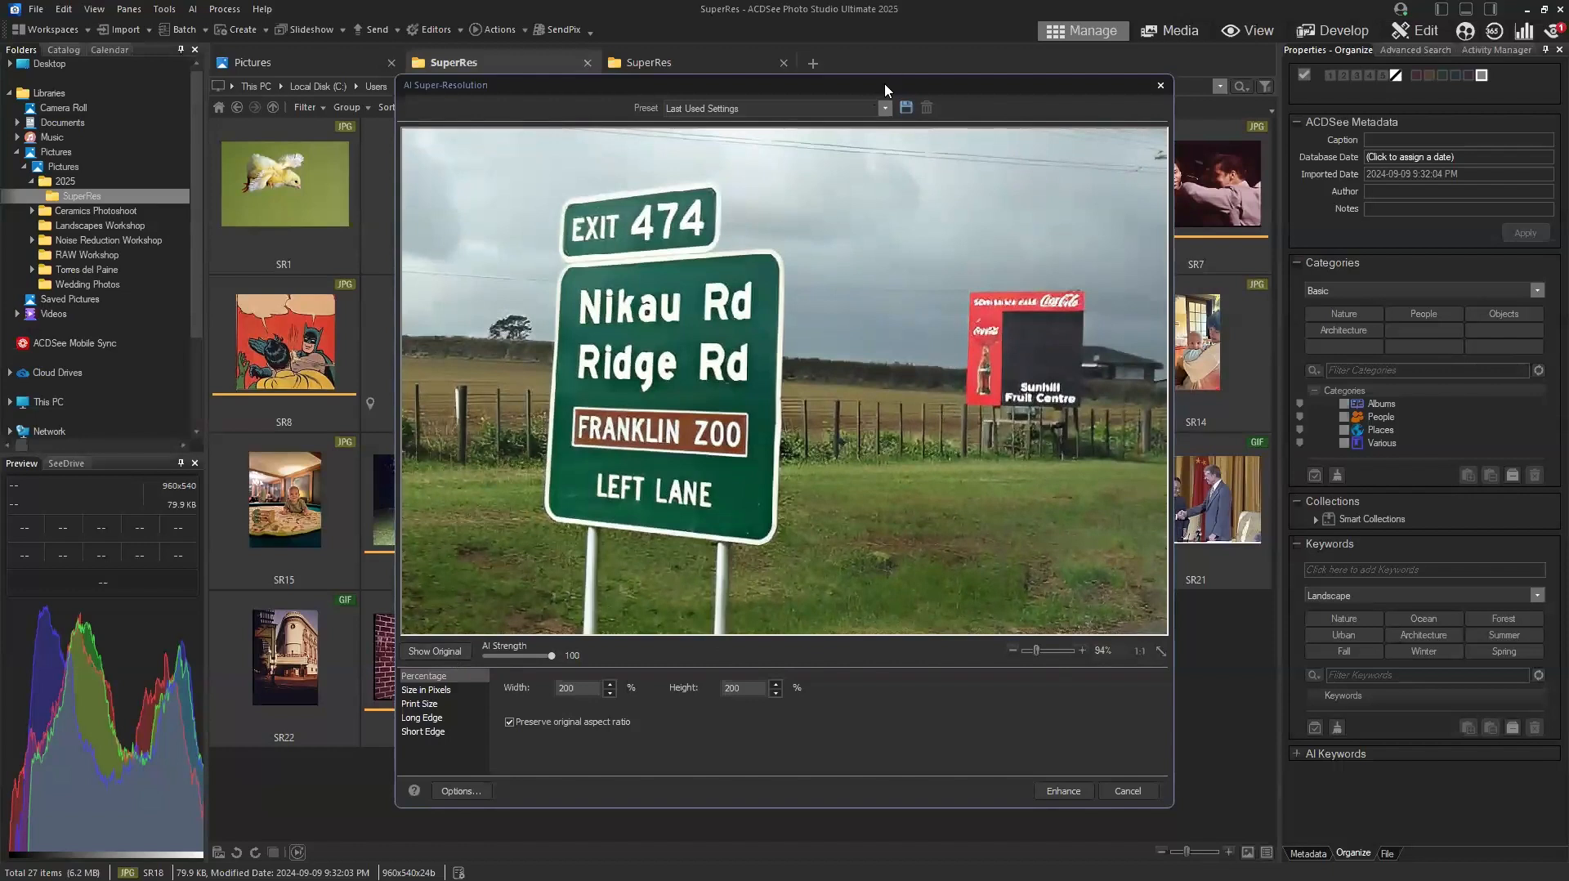
{"action": "left_click_drag", "start_coordinate": [882, 77], "coordinate": [882, 9]}
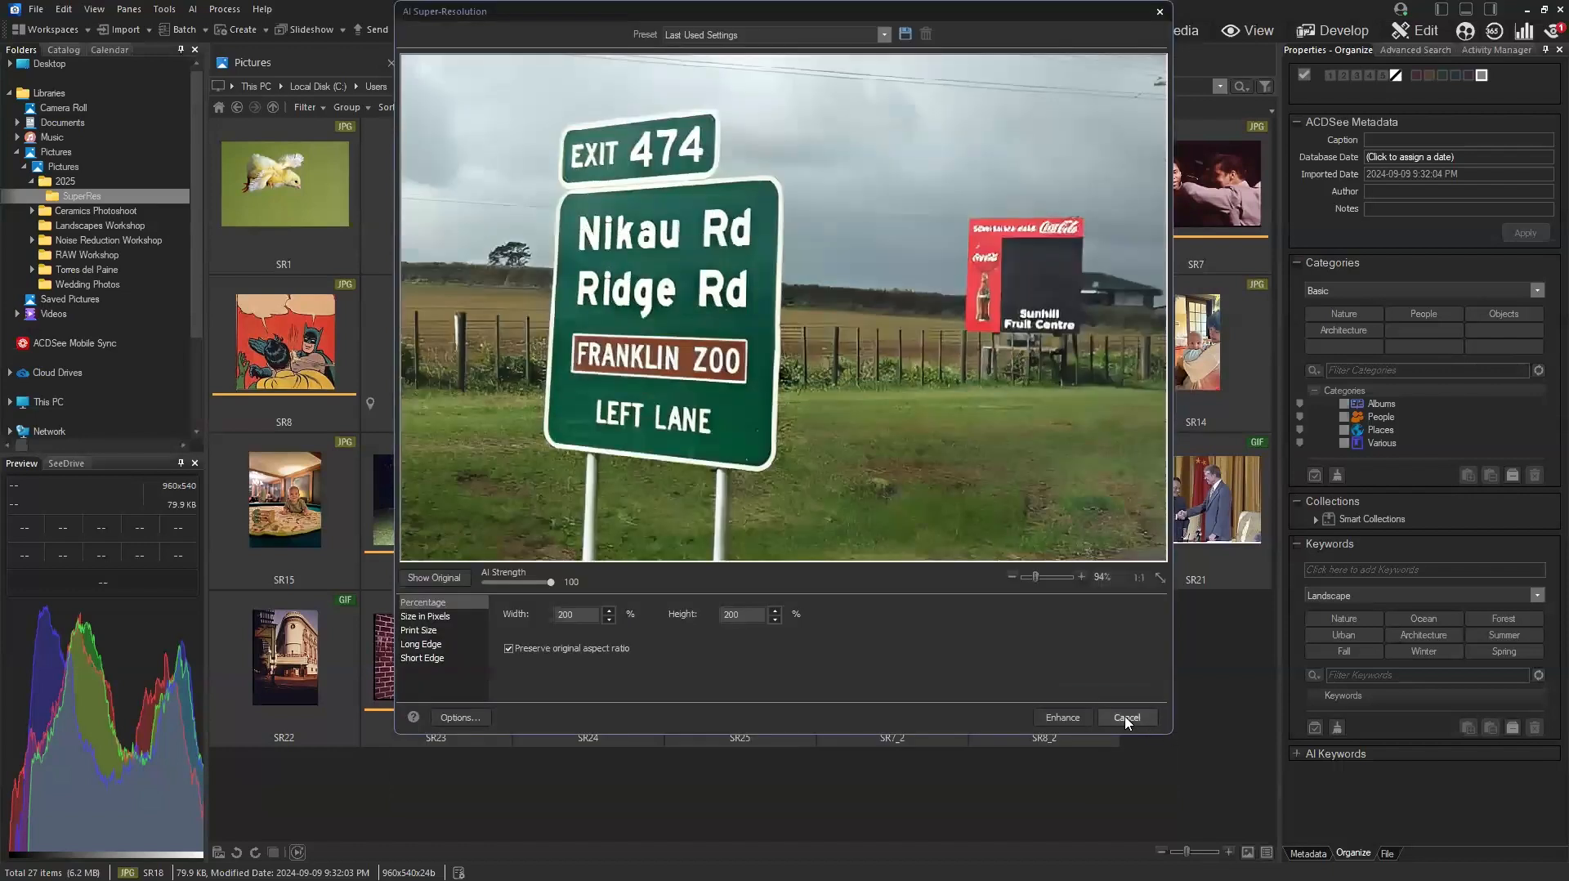
{"action": "left_click", "coordinate": [1126, 718]}
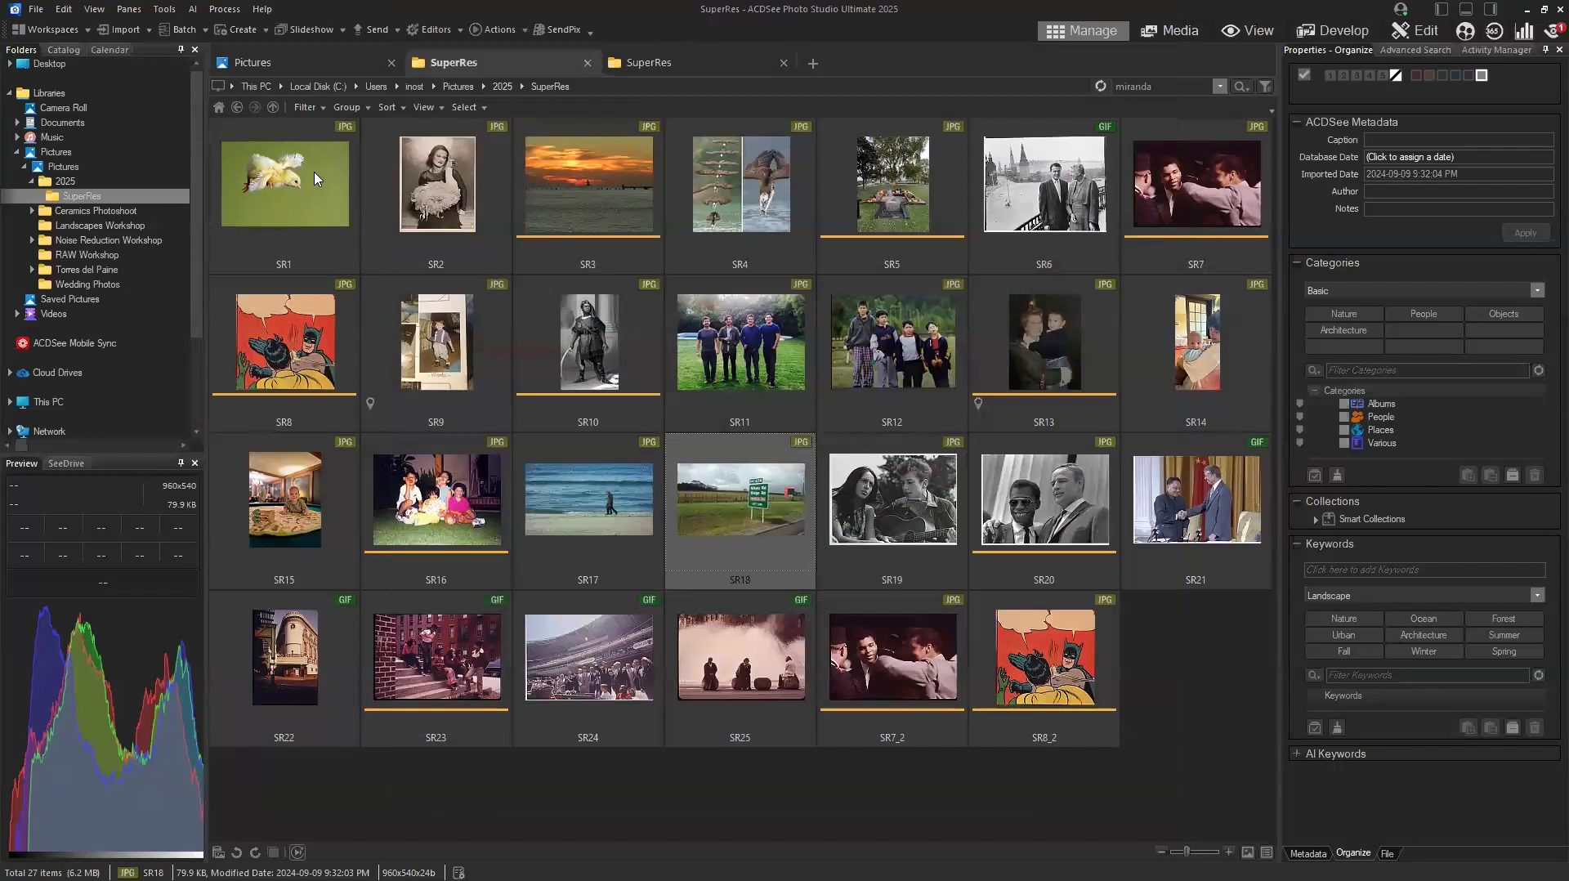
Open SR1 in AI Super-Resolution and bring the chick's head into the 100% preview.
{"action": "left_click", "coordinate": [296, 201]}
{"action": "right_click", "coordinate": [296, 201]}
{"action": "mouse_move", "coordinate": [352, 241]}
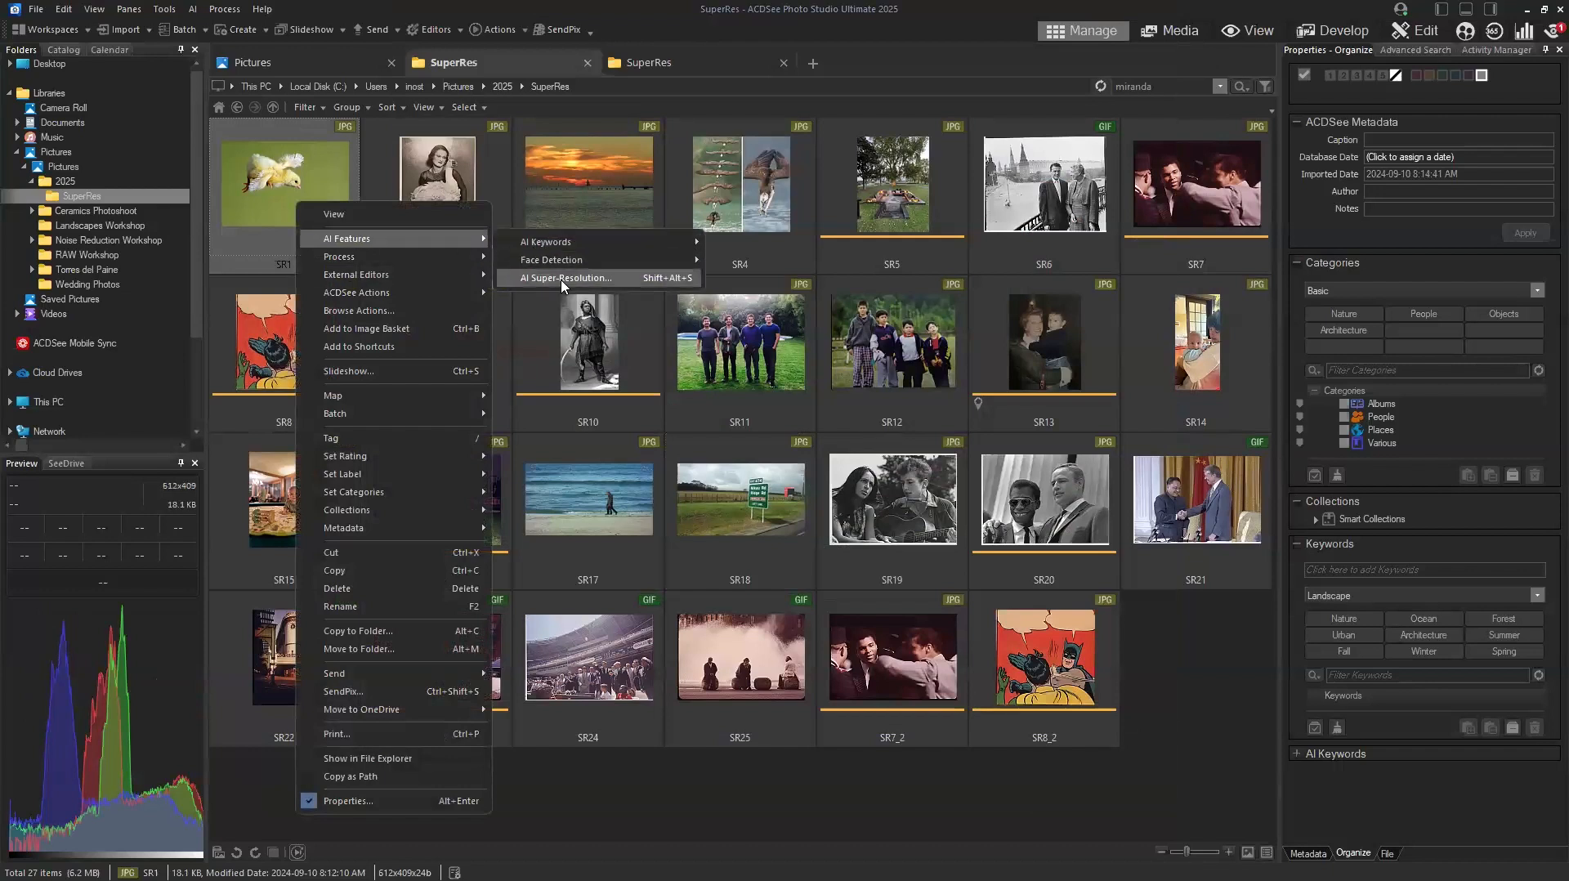
{"action": "left_click", "coordinate": [564, 278]}
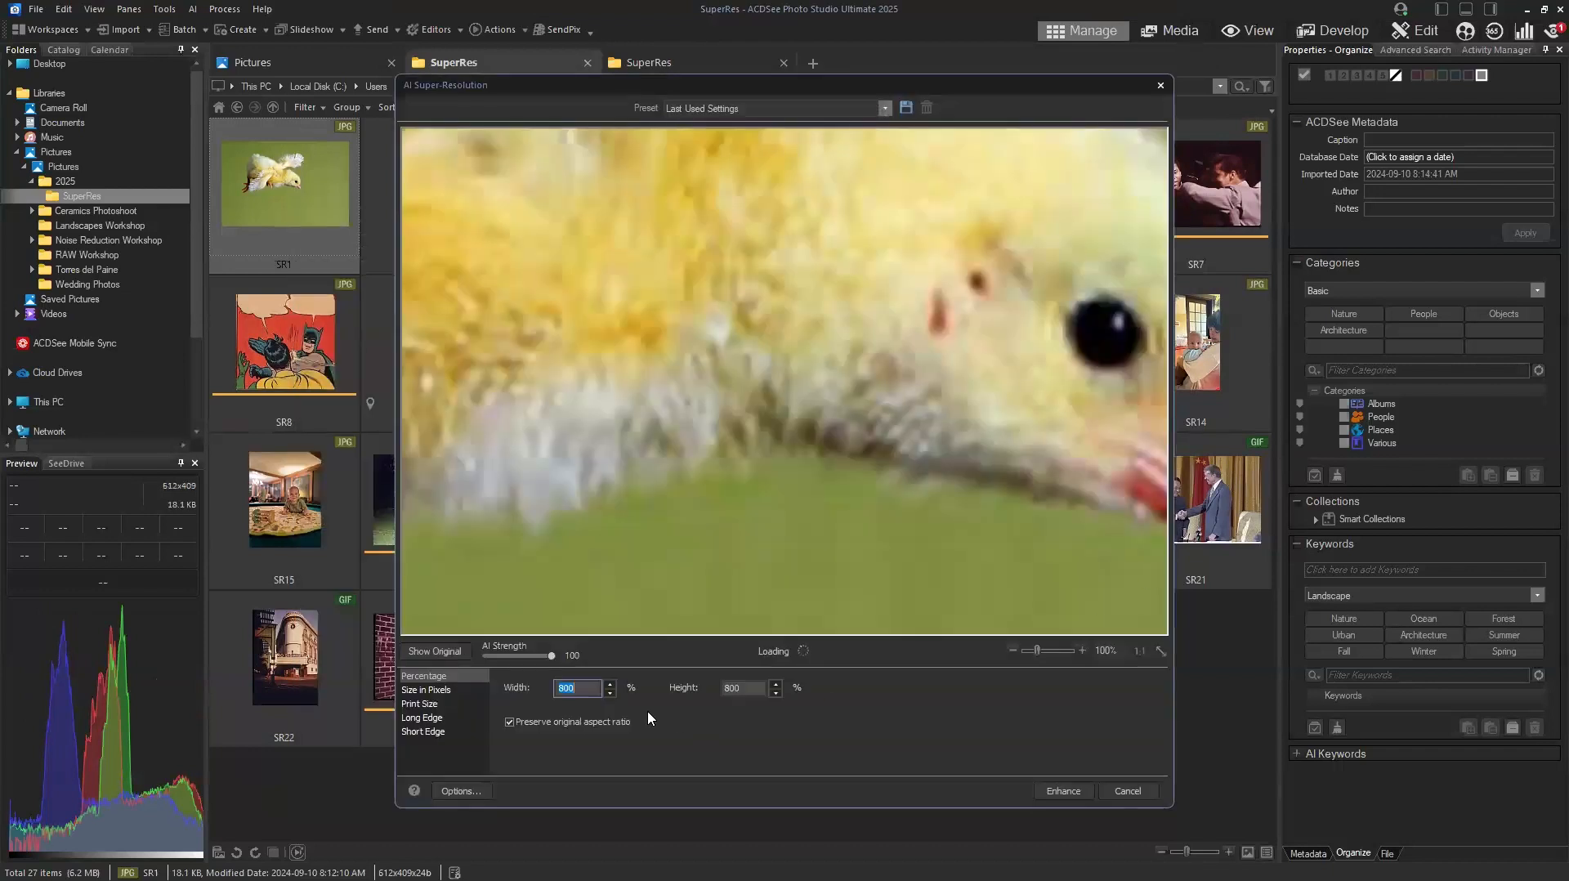
{"action": "left_click_drag", "start_coordinate": [1032, 466], "coordinate": [713, 450]}
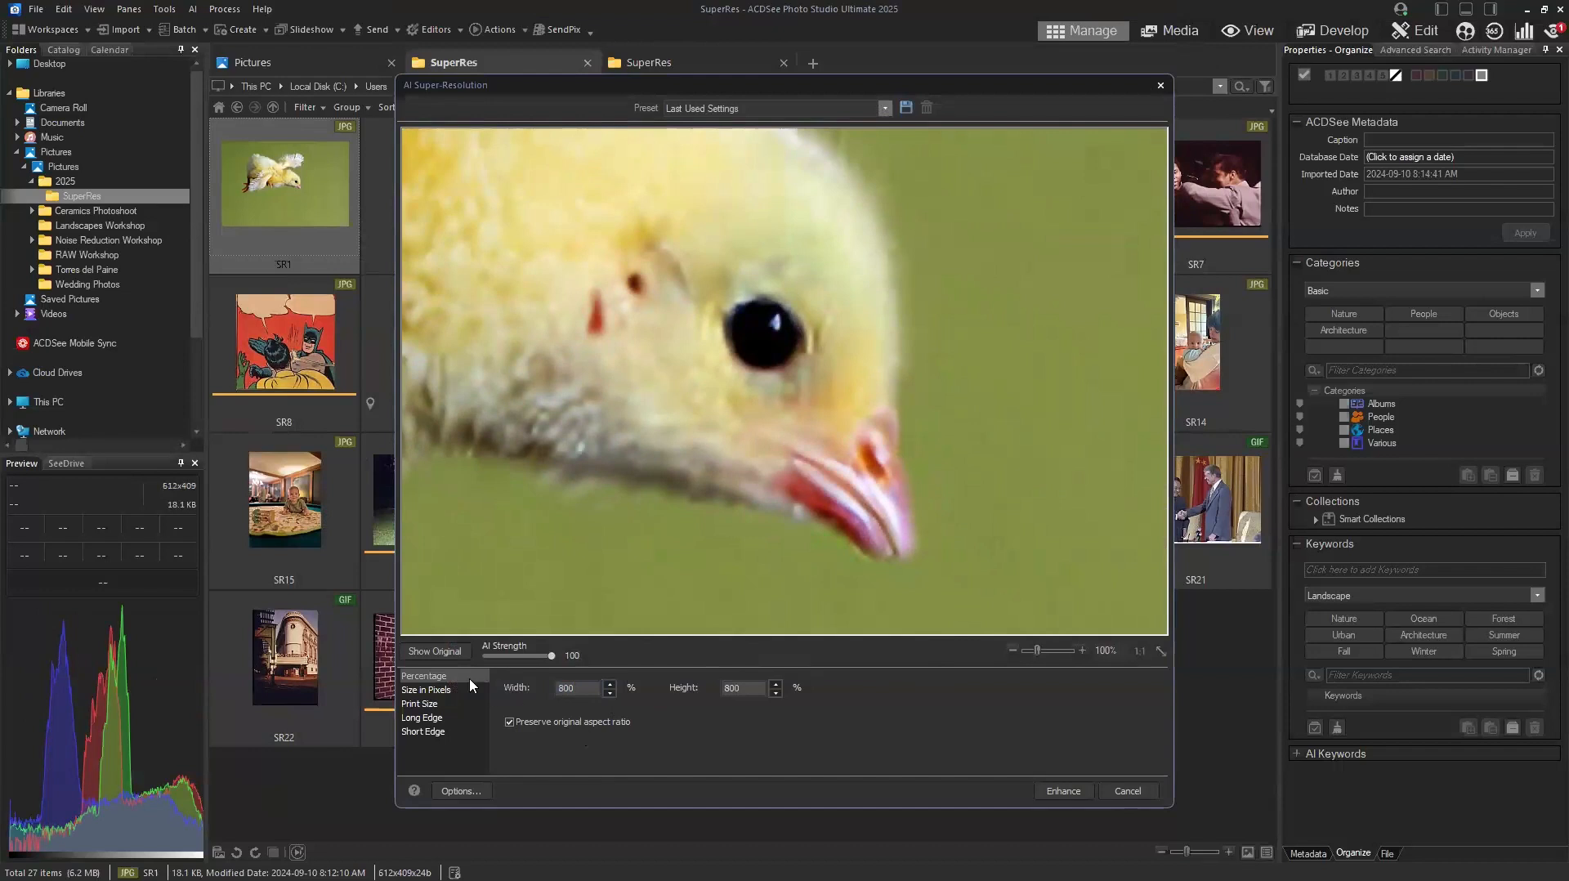
Compare the enhanced and original versions of the chick's head repeatedly at 100% zoom.
{"action": "left_click", "coordinate": [448, 652]}
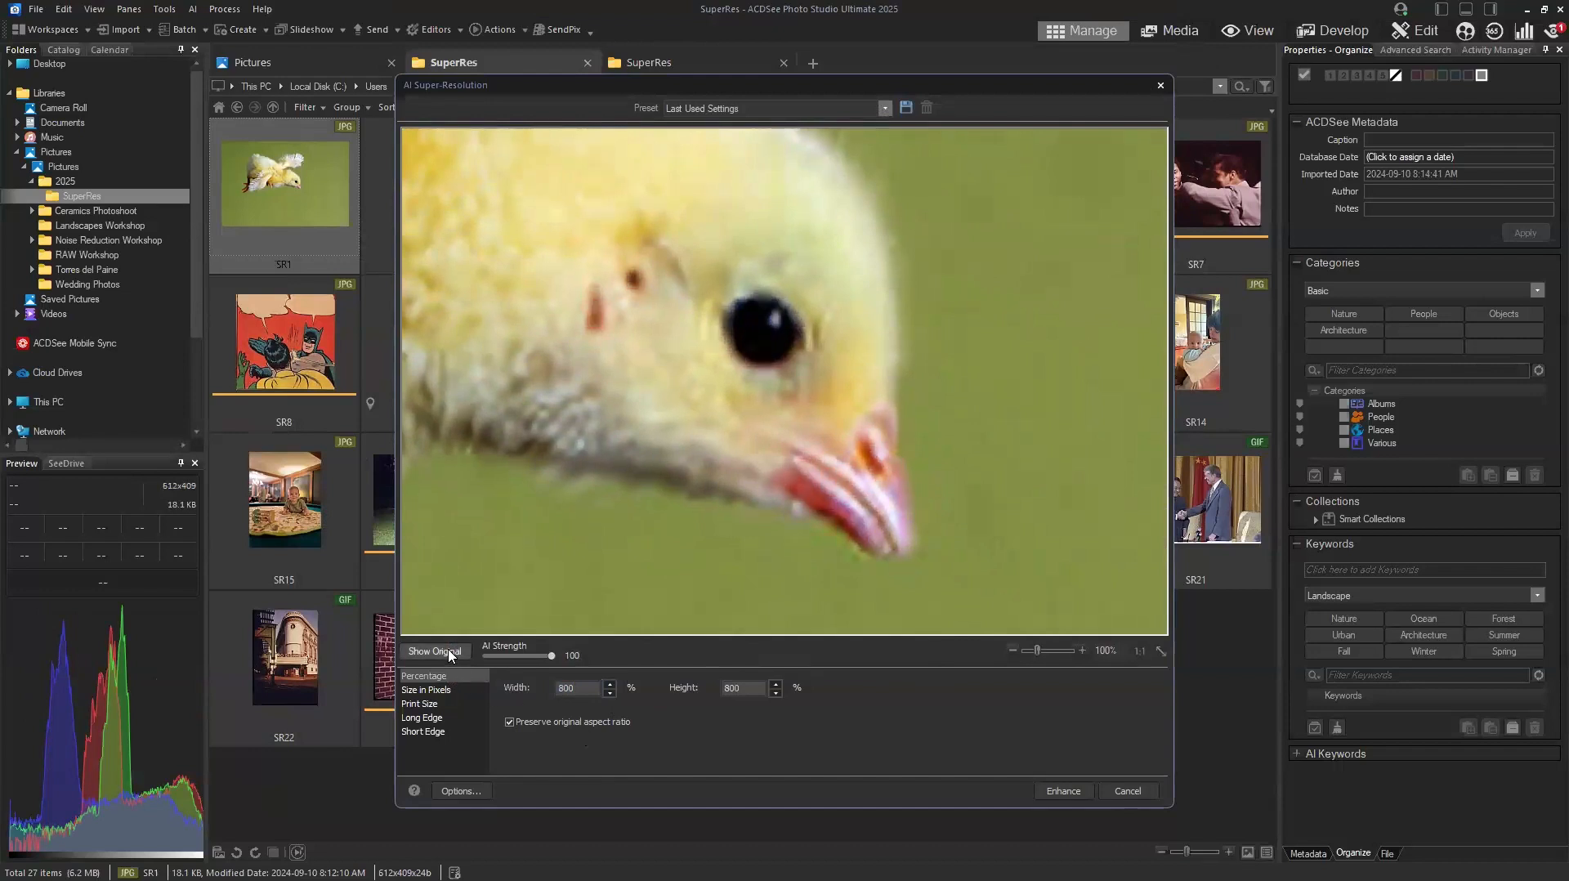
{"action": "left_click", "coordinate": [449, 652]}
{"action": "left_click", "coordinate": [448, 652]}
{"action": "left_click", "coordinate": [449, 652]}
{"action": "left_click", "coordinate": [449, 652]}
{"action": "left_click", "coordinate": [448, 654]}
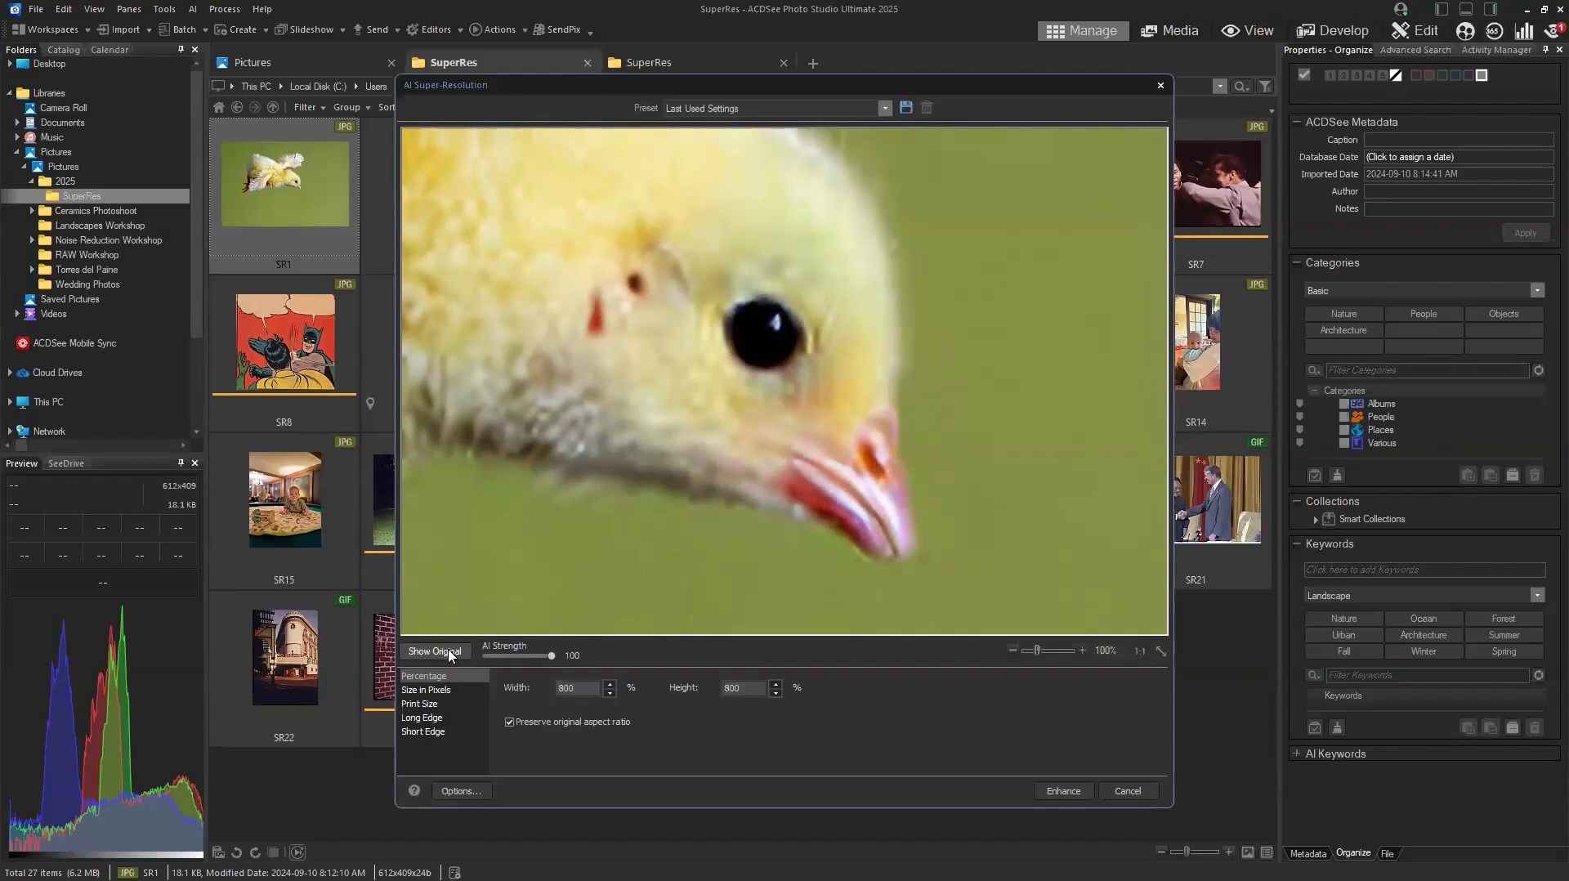
{"action": "left_click", "coordinate": [448, 653]}
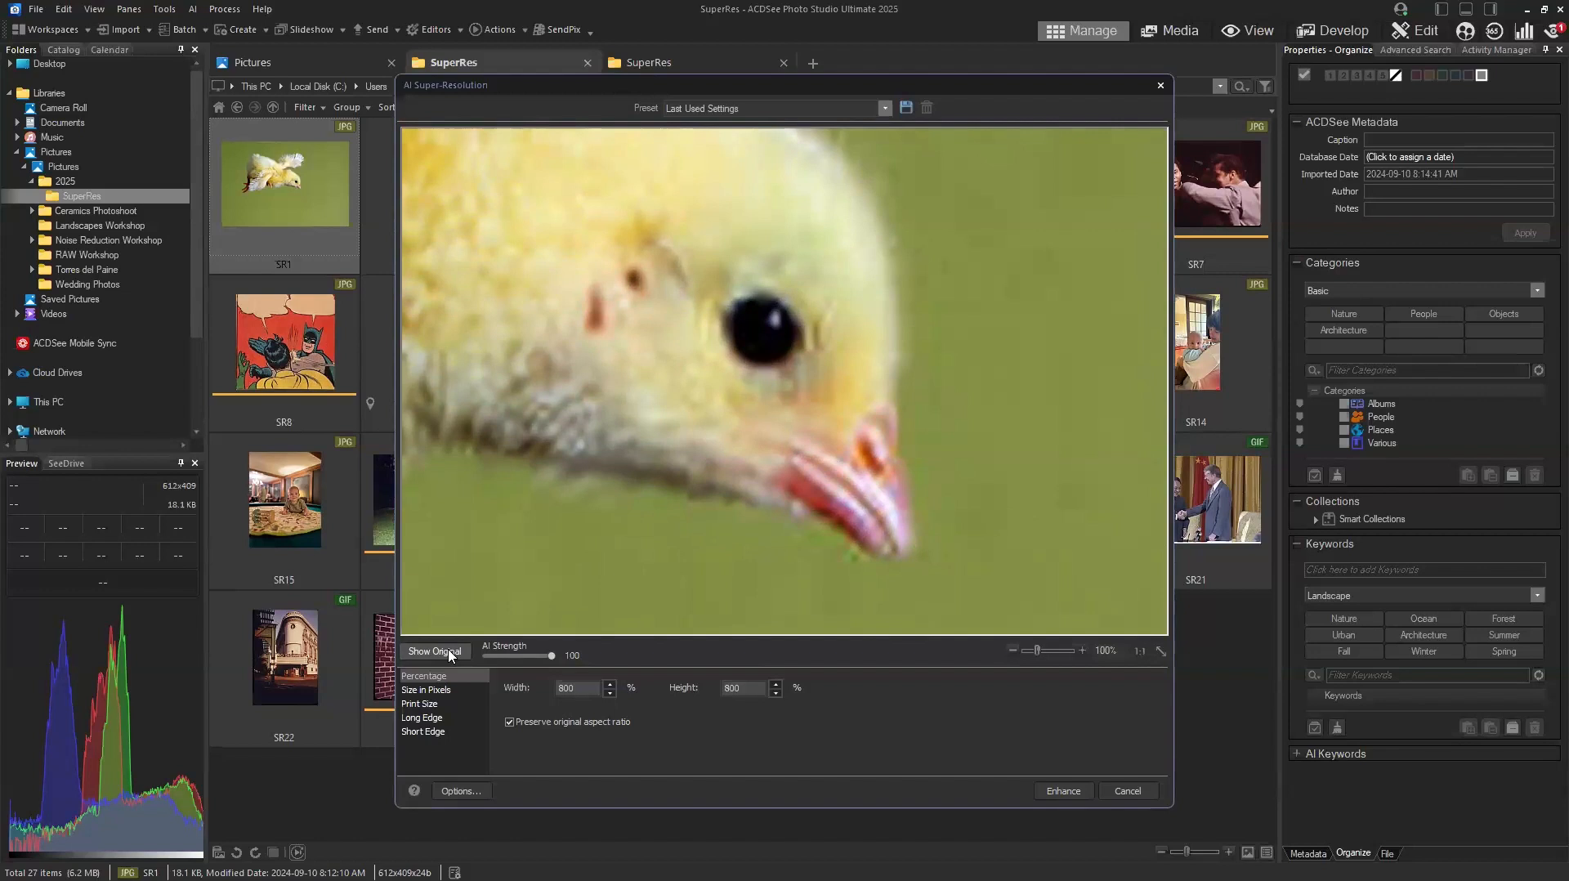
{"action": "left_click", "coordinate": [448, 652]}
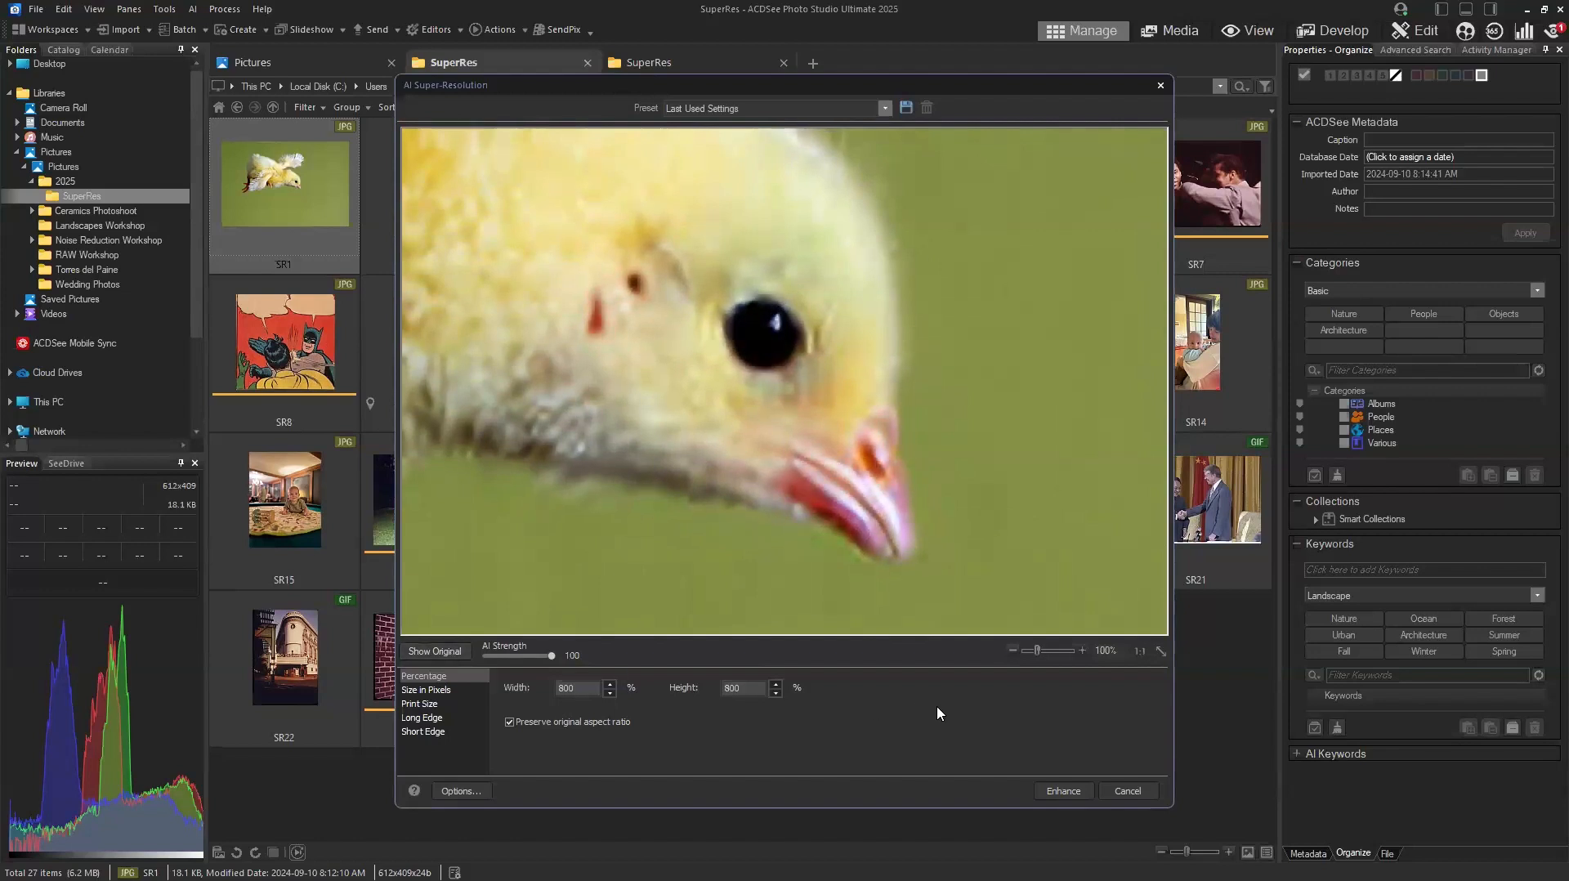
Inspect the whole chick, and compare its foot and wing feathers with the original at 94% zoom.
{"action": "left_click", "coordinate": [1161, 650]}
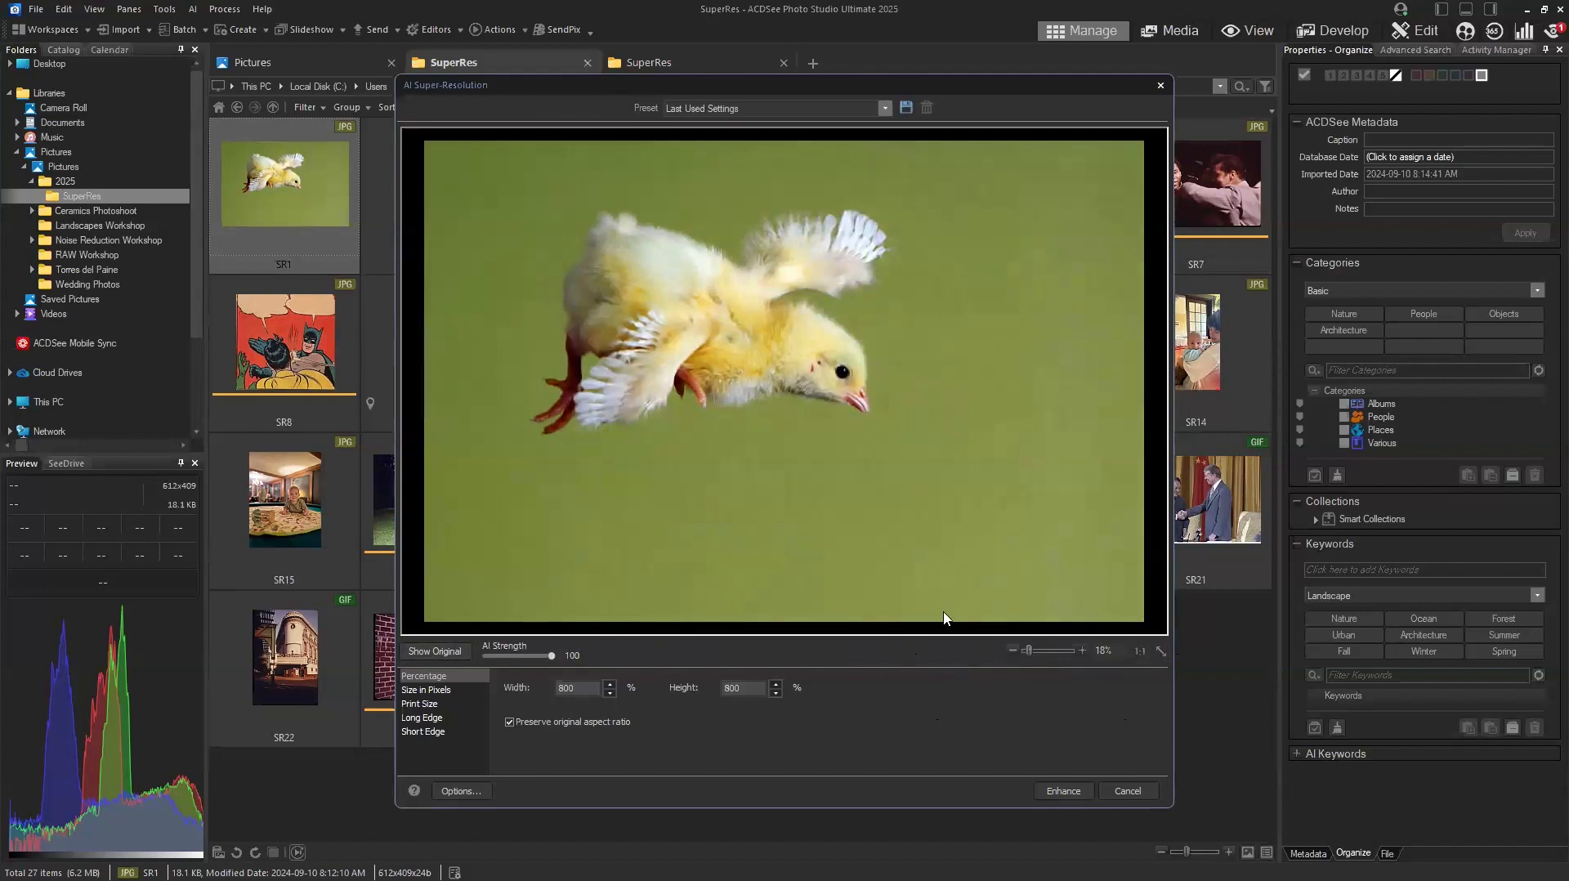
{"action": "left_click", "coordinate": [1033, 651]}
{"action": "left_click_drag", "start_coordinate": [775, 422], "coordinate": [1052, 433]}
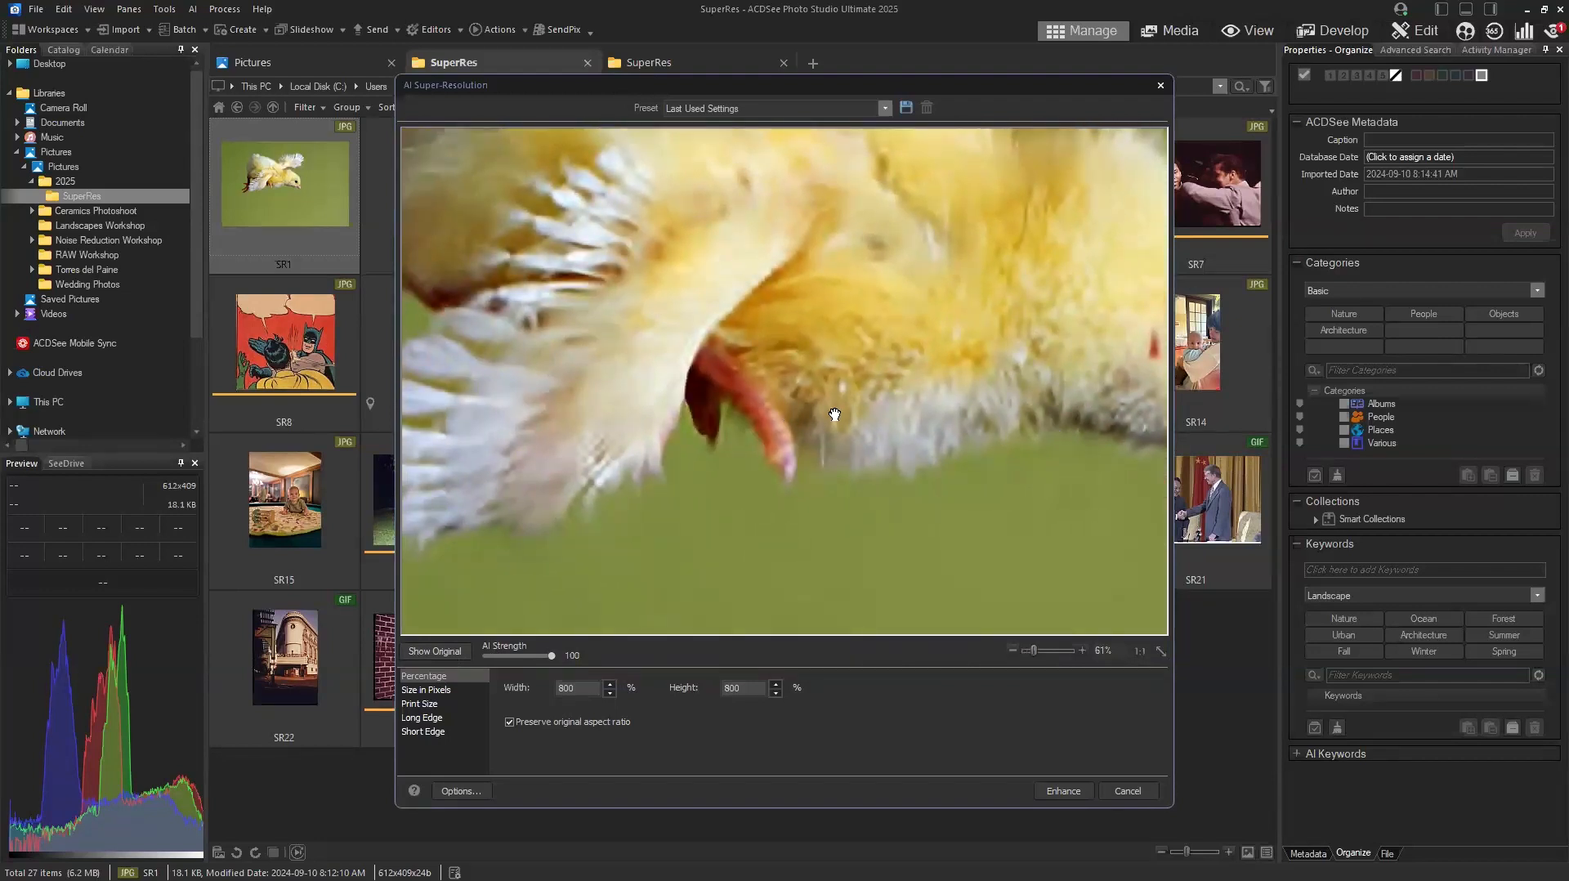
{"action": "left_click_drag", "start_coordinate": [830, 414], "coordinate": [1027, 463]}
{"action": "left_click_drag", "start_coordinate": [910, 513], "coordinate": [1018, 409]}
{"action": "left_click_drag", "start_coordinate": [1034, 651], "coordinate": [1036, 653]}
{"action": "left_click_drag", "start_coordinate": [928, 480], "coordinate": [969, 449]}
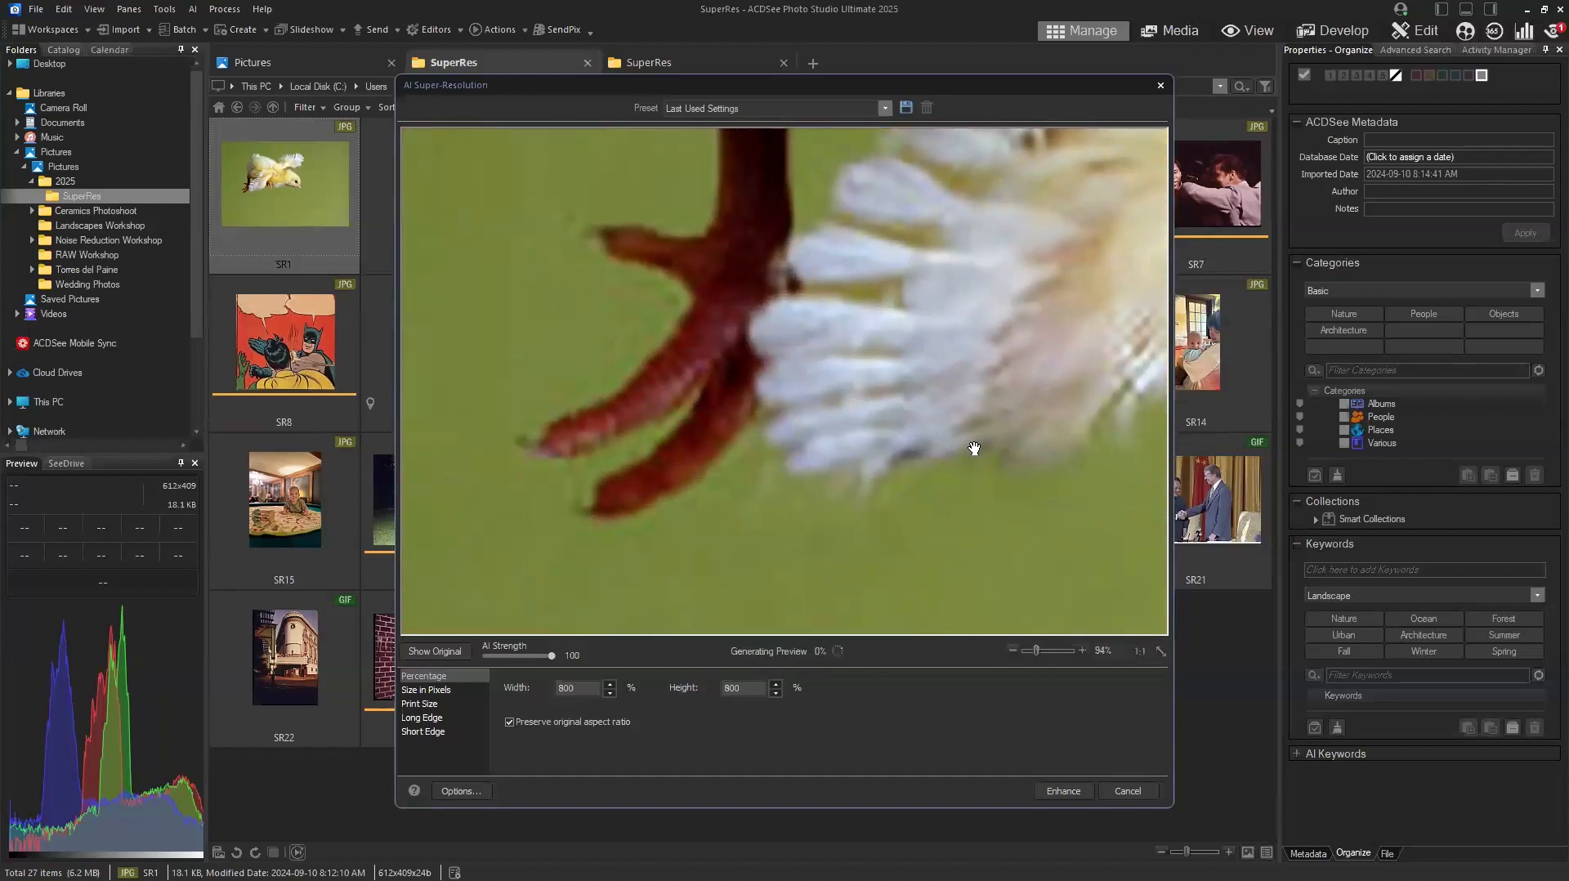
{"action": "left_click", "coordinate": [438, 653]}
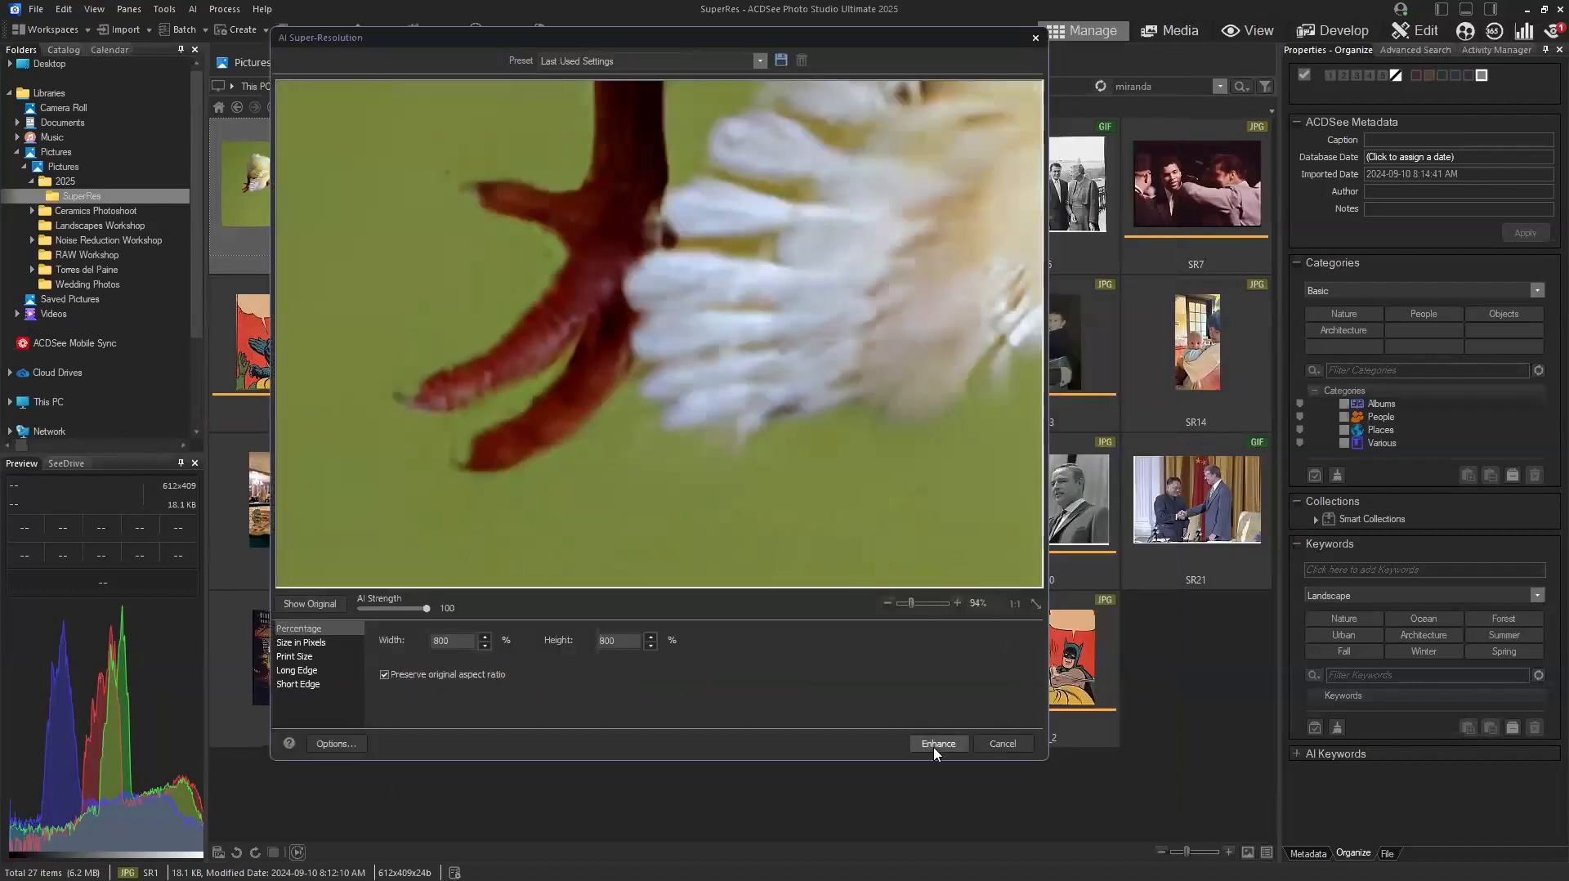
Enhance SR1 with AI Super-Resolution at 800% width and height and AI Strength 100.
{"action": "left_click", "coordinate": [936, 744]}
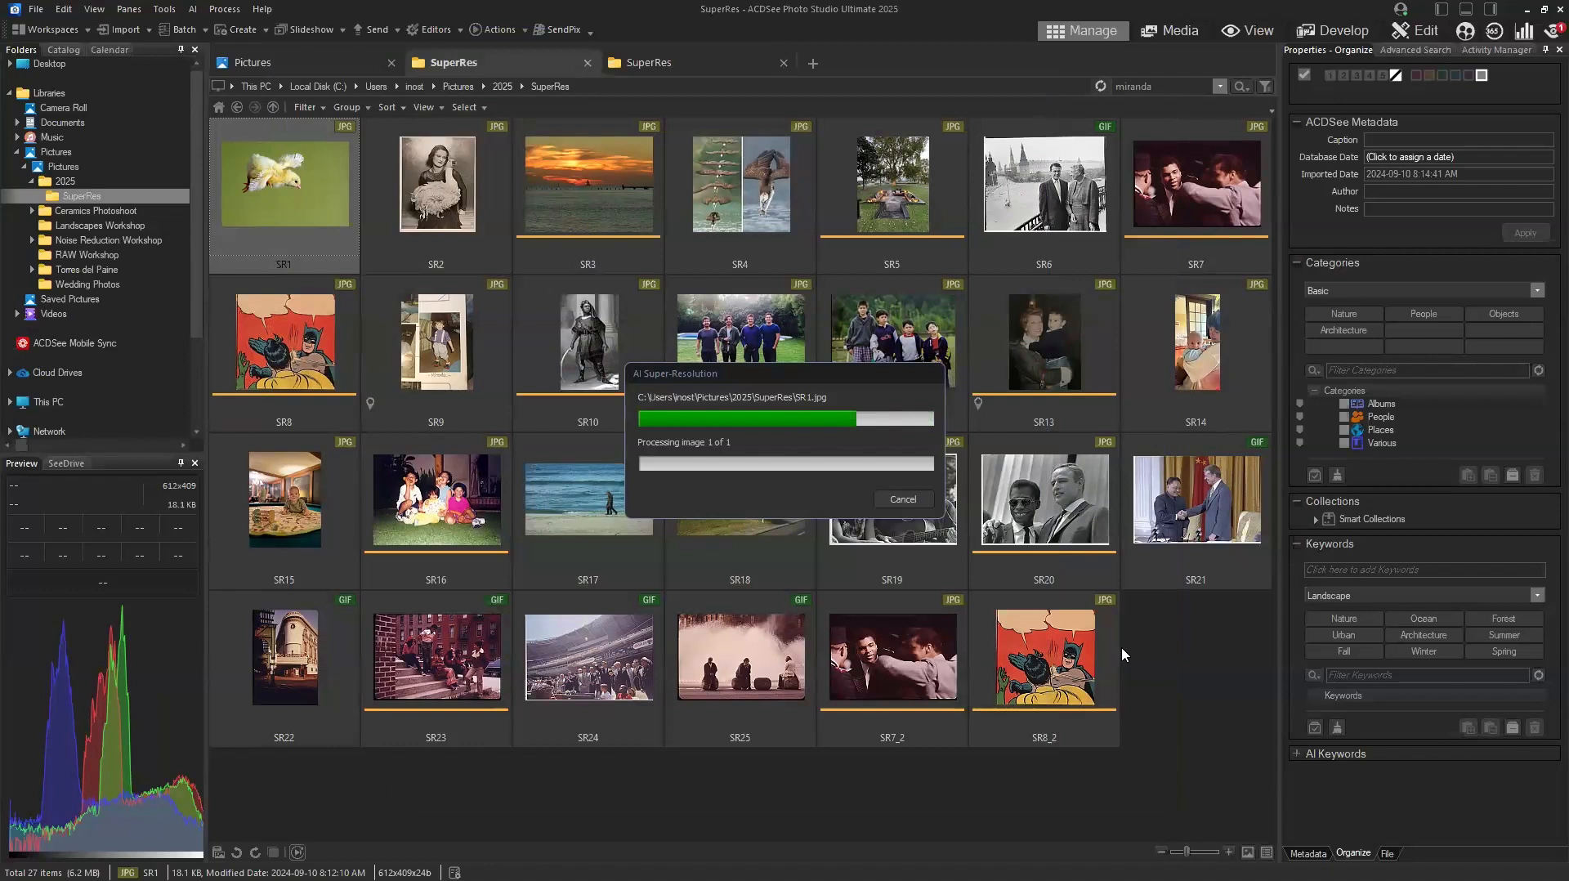
{"action": "left_click", "coordinate": [1042, 557]}
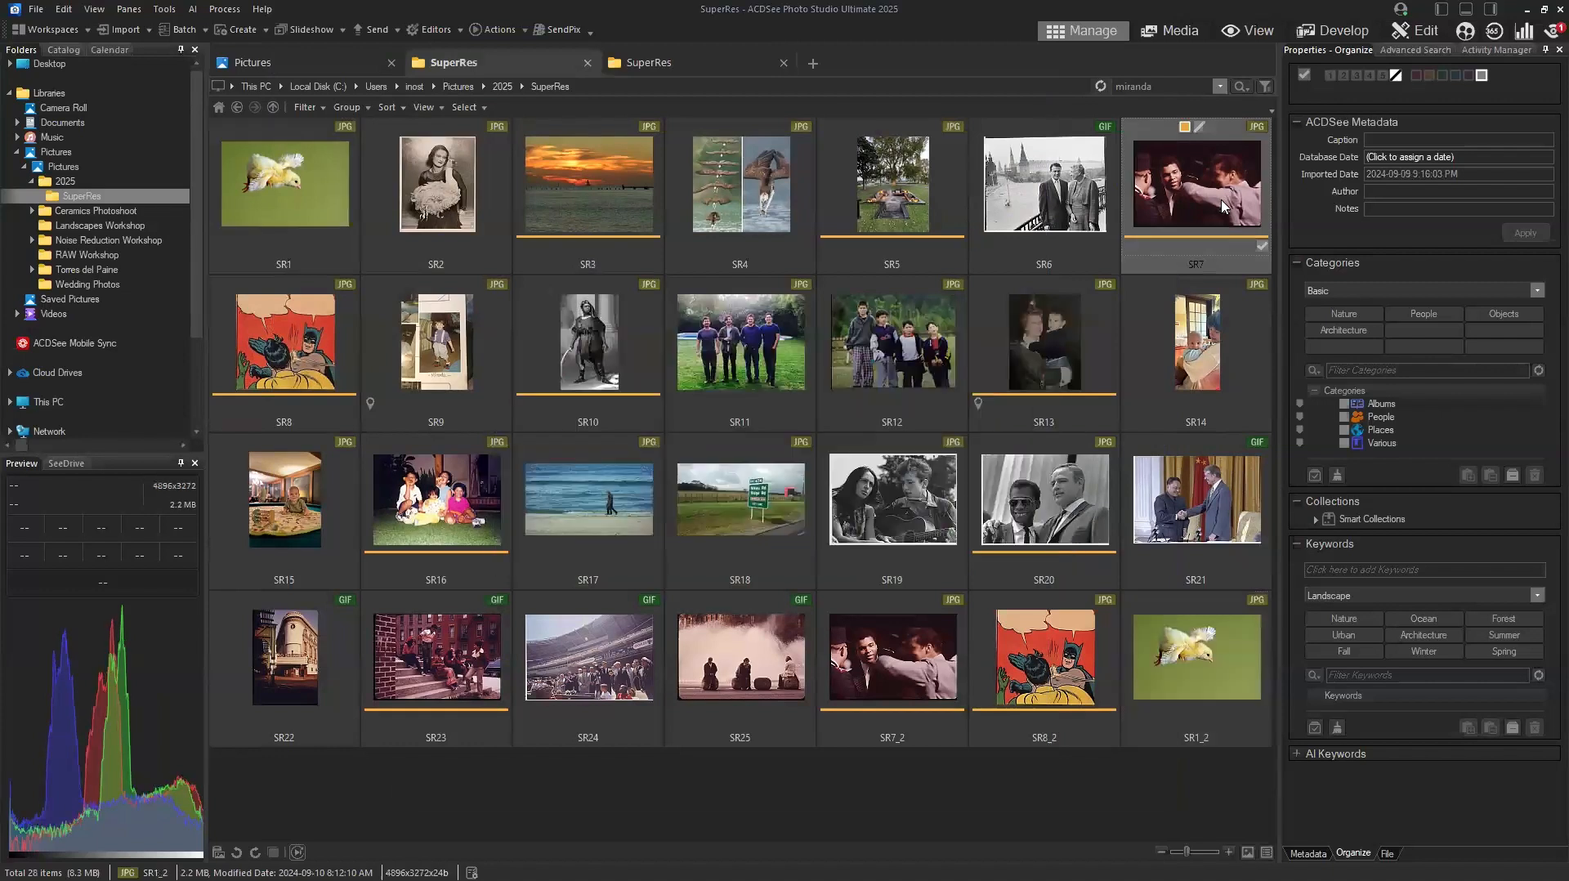
Open SR7 in AI Super-Resolution and set width and height to 400% with AI Strength at 100.
{"action": "right_click", "coordinate": [1202, 192]}
{"action": "mouse_move", "coordinate": [1278, 225]}
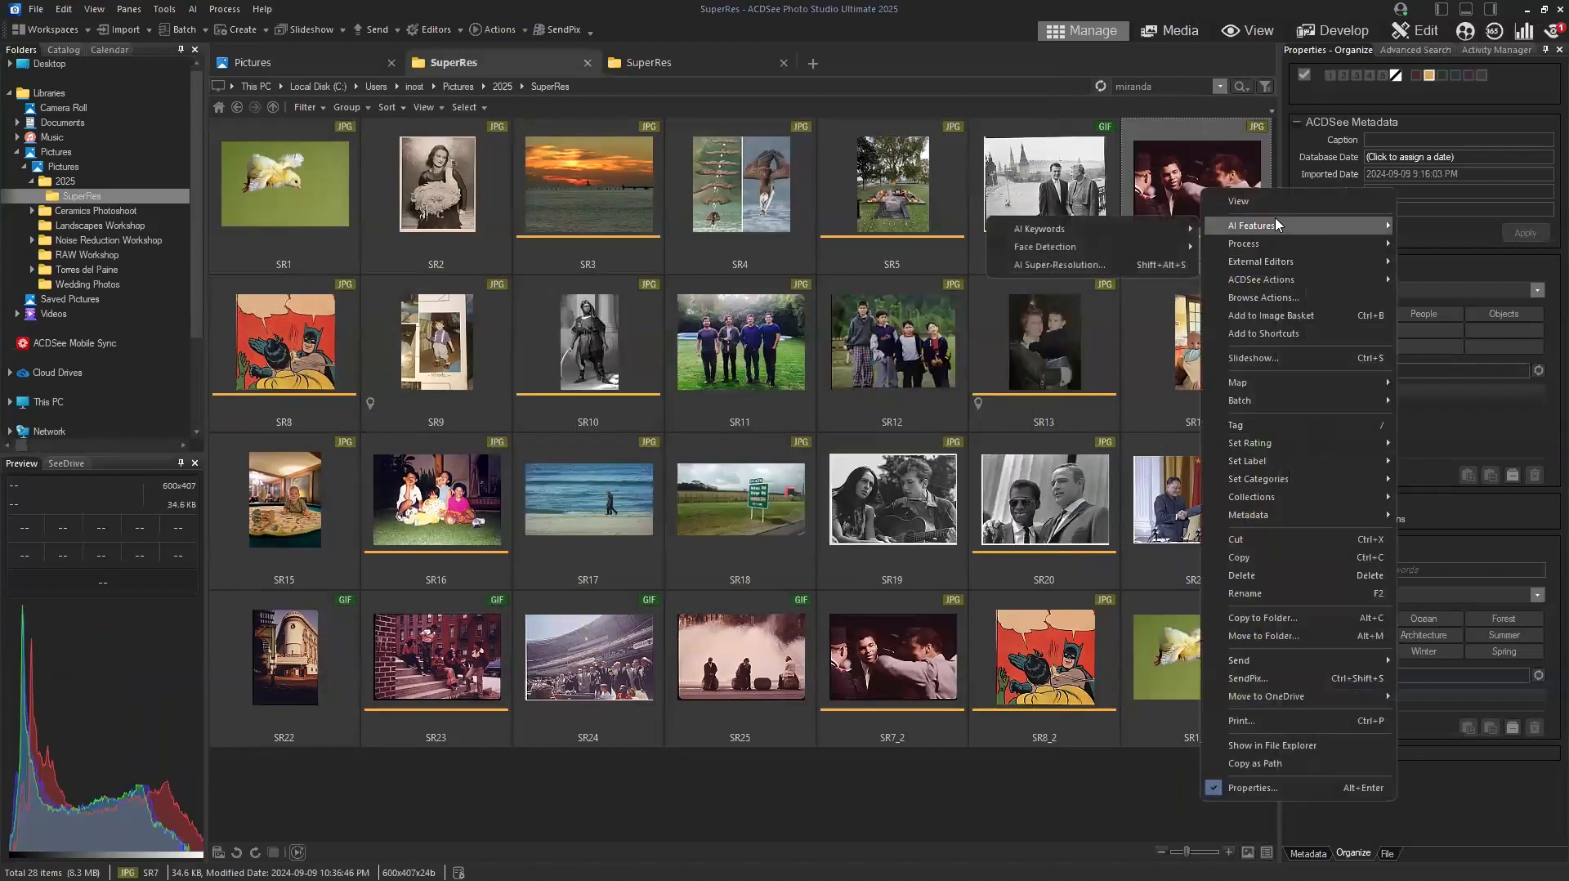
{"action": "left_click", "coordinate": [1134, 262]}
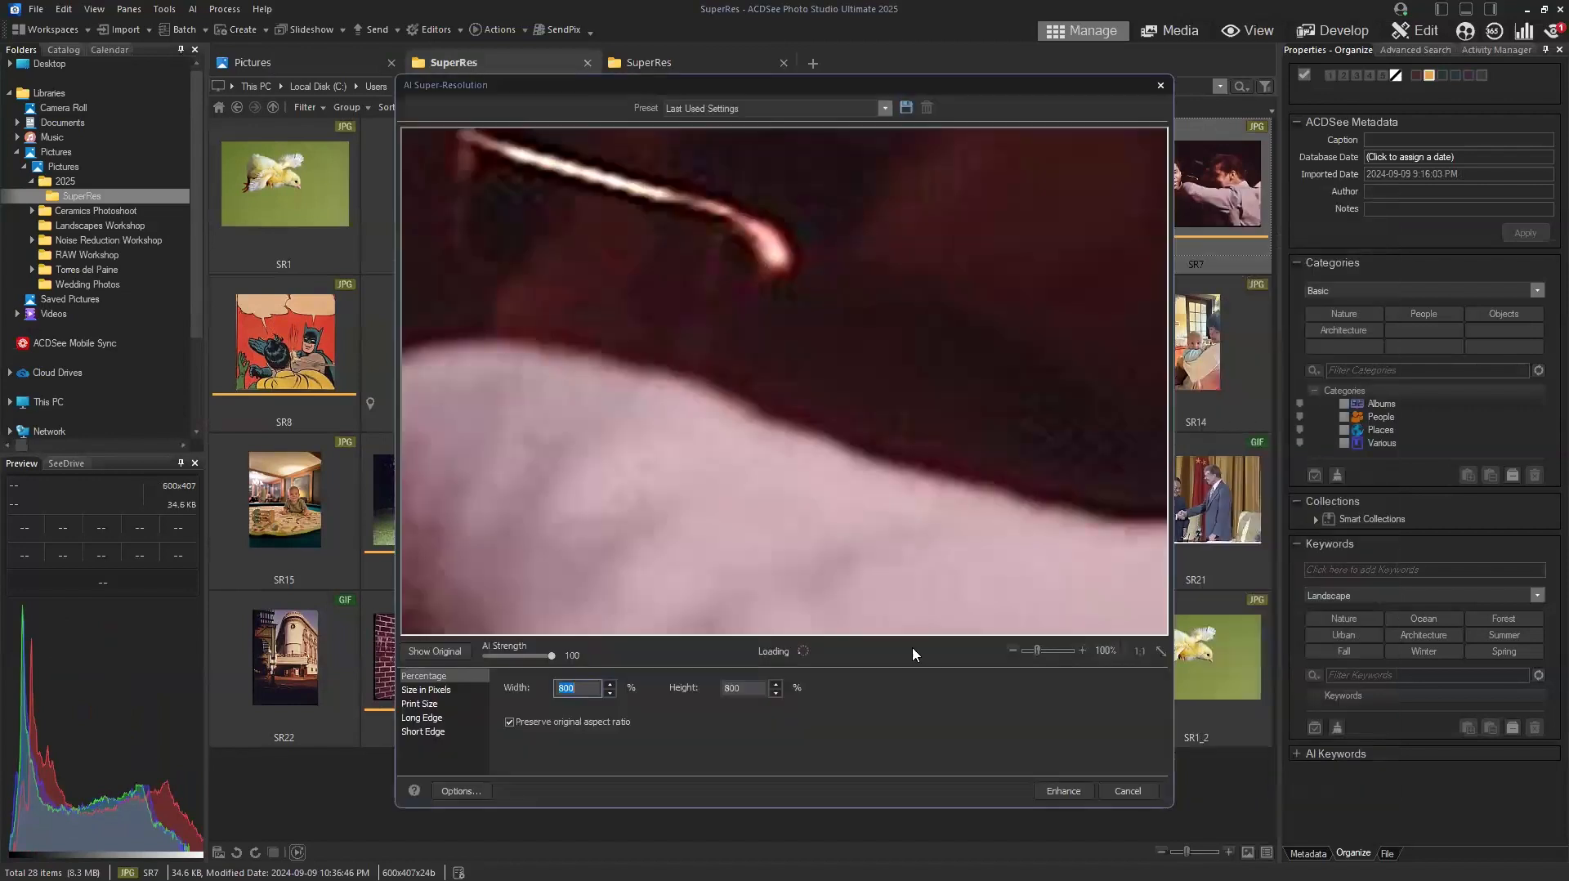
{"action": "type", "text": "400"}
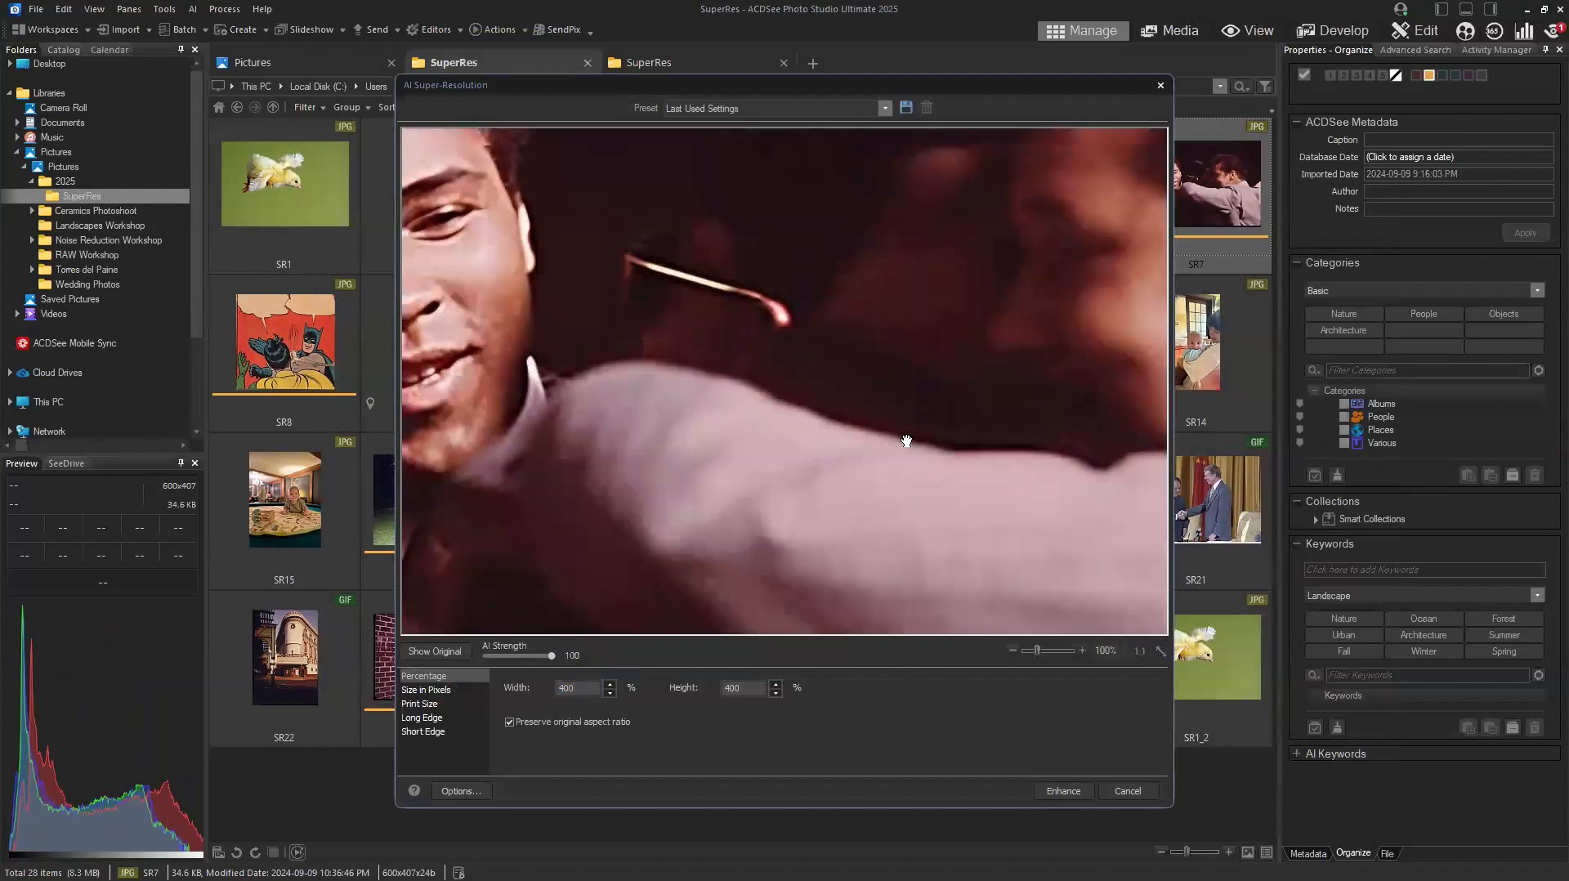
{"action": "left_click_drag", "start_coordinate": [906, 441], "coordinate": [1004, 523]}
{"action": "left_click", "coordinate": [1161, 651]}
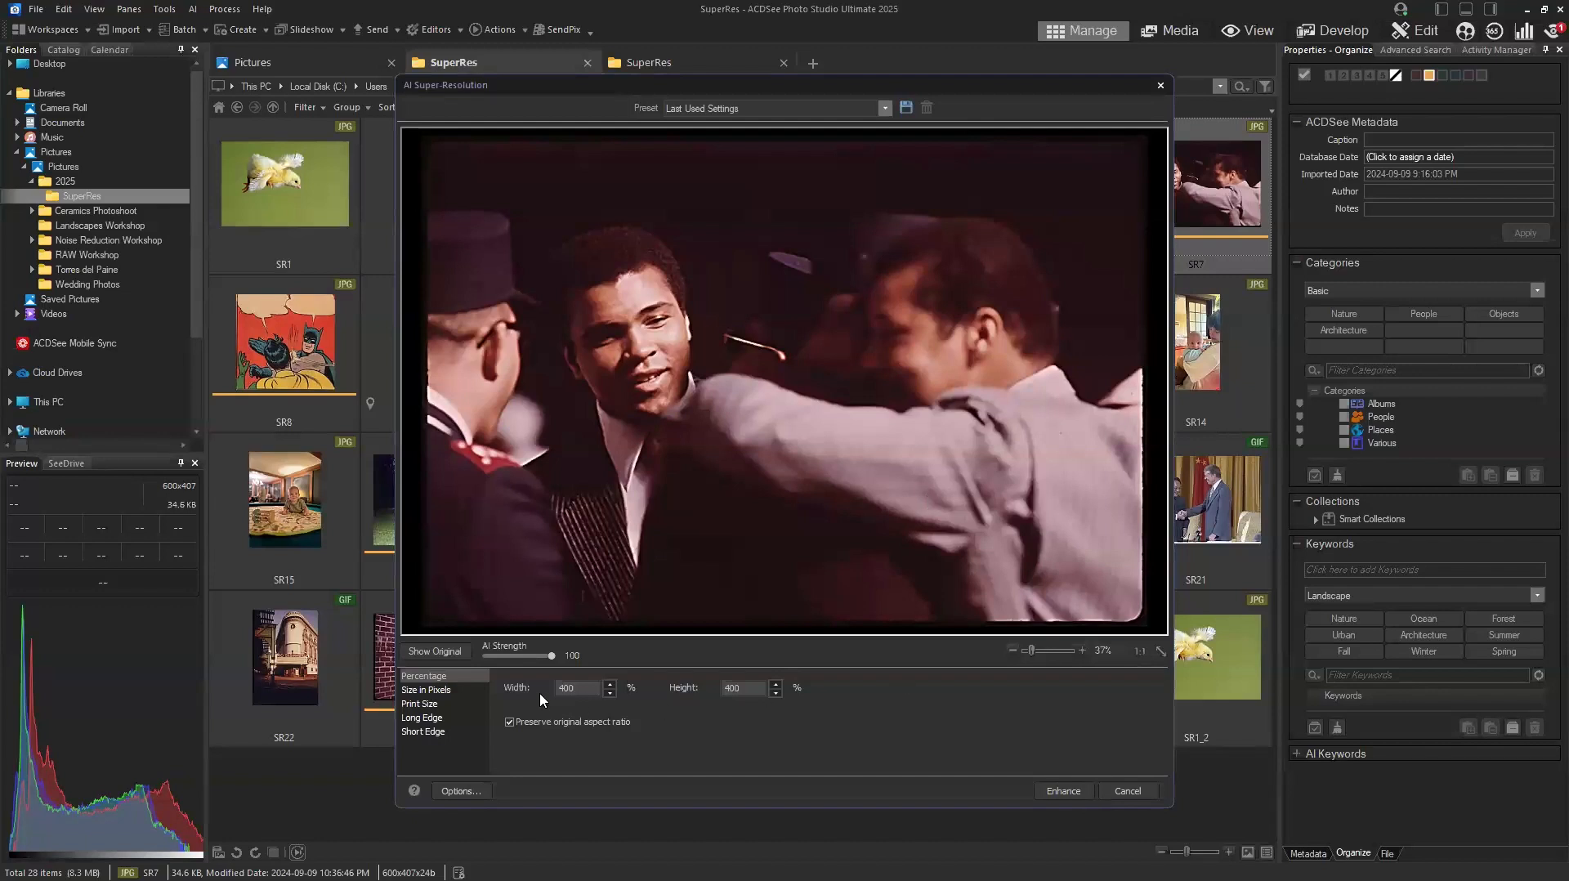
{"action": "left_click_drag", "start_coordinate": [552, 656], "coordinate": [533, 656]}
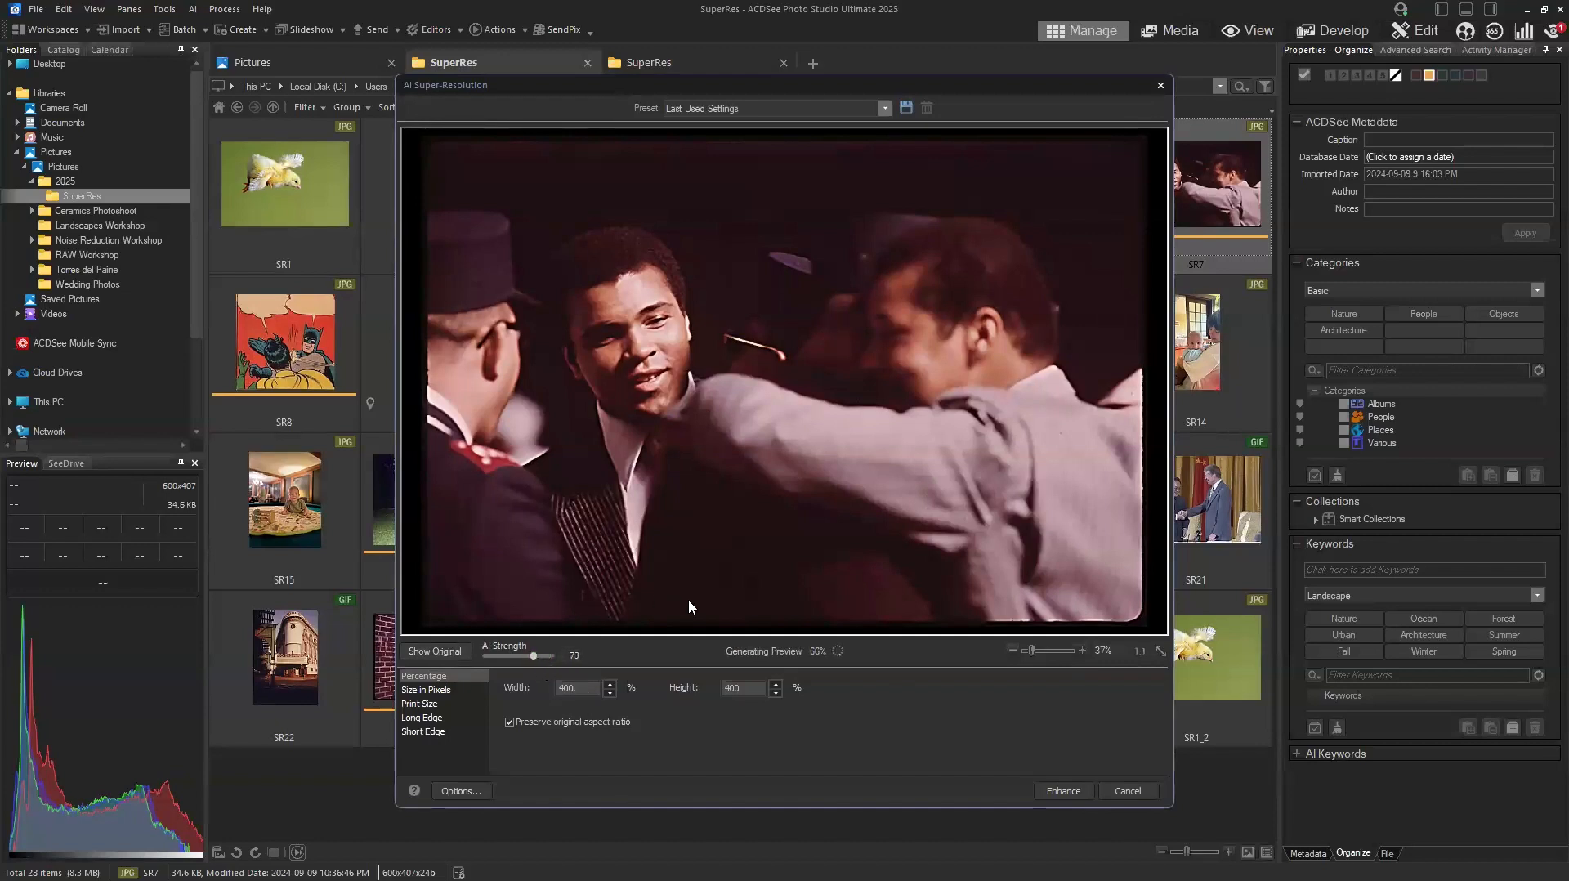
{"action": "left_click_drag", "start_coordinate": [533, 656], "coordinate": [596, 658]}
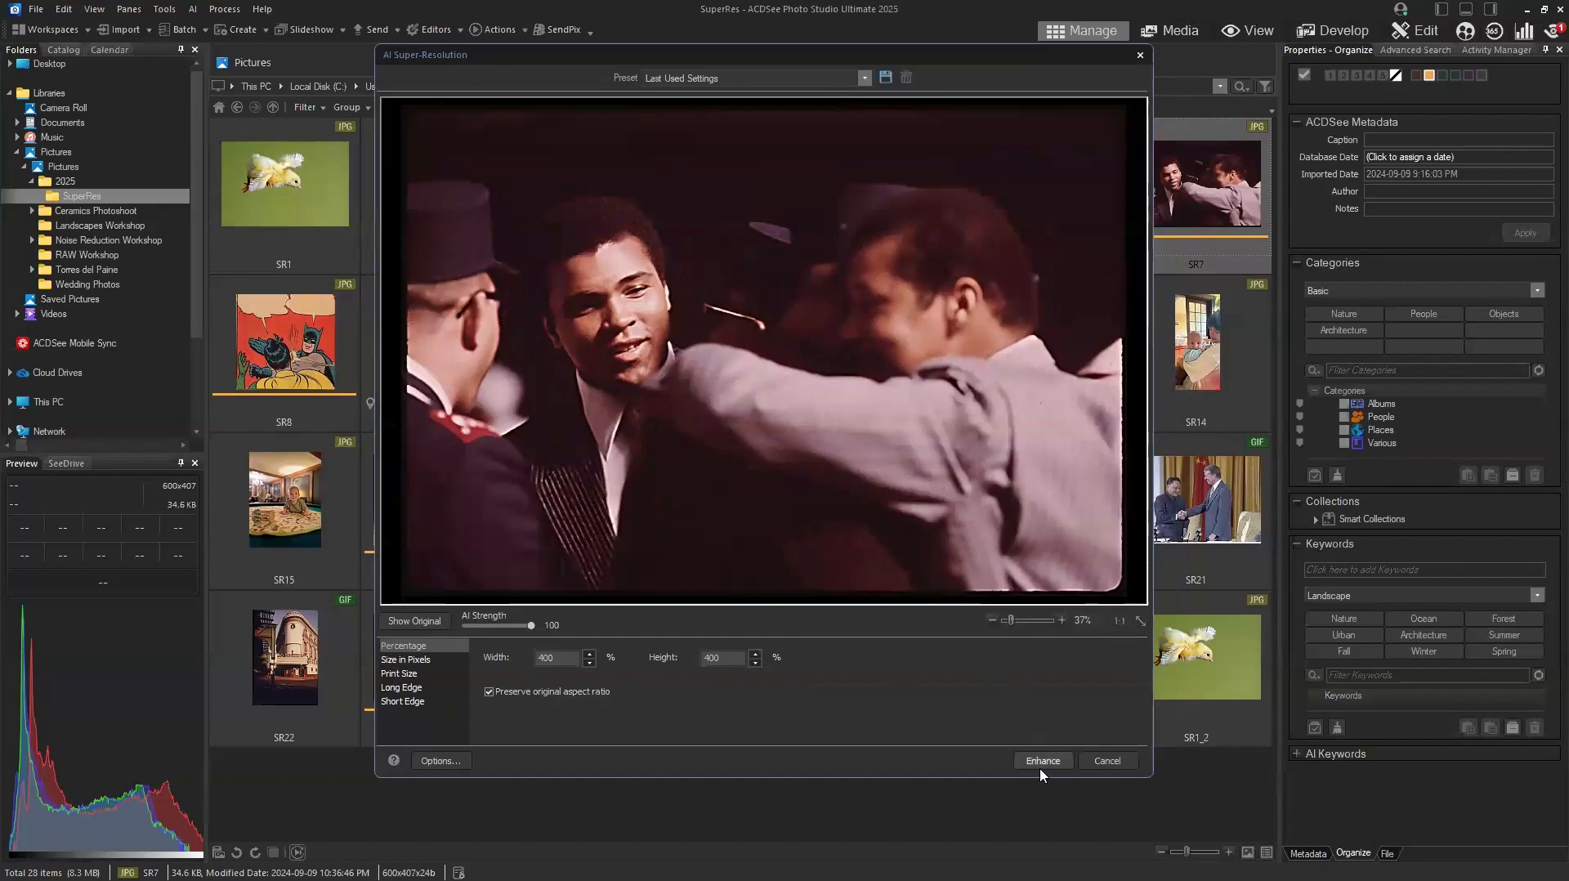
Set the output file format to TIFF and enhance SR7 with AI Super-Resolution.
{"action": "left_click", "coordinate": [457, 763]}
{"action": "left_click", "coordinate": [838, 323]}
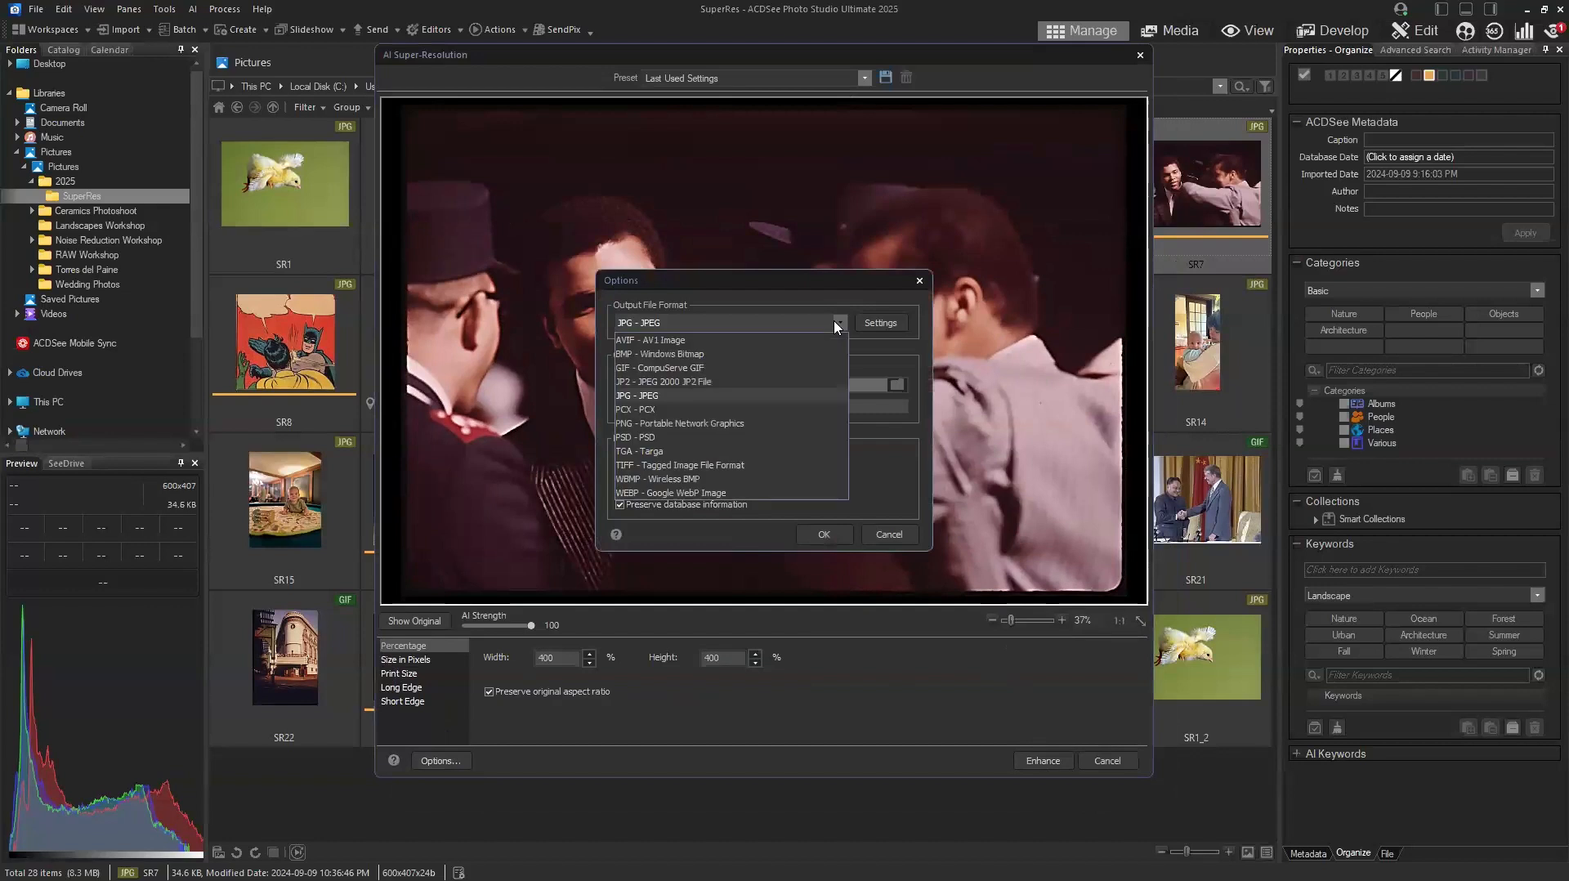
{"action": "left_click", "coordinate": [766, 462]}
{"action": "left_click", "coordinate": [827, 535]}
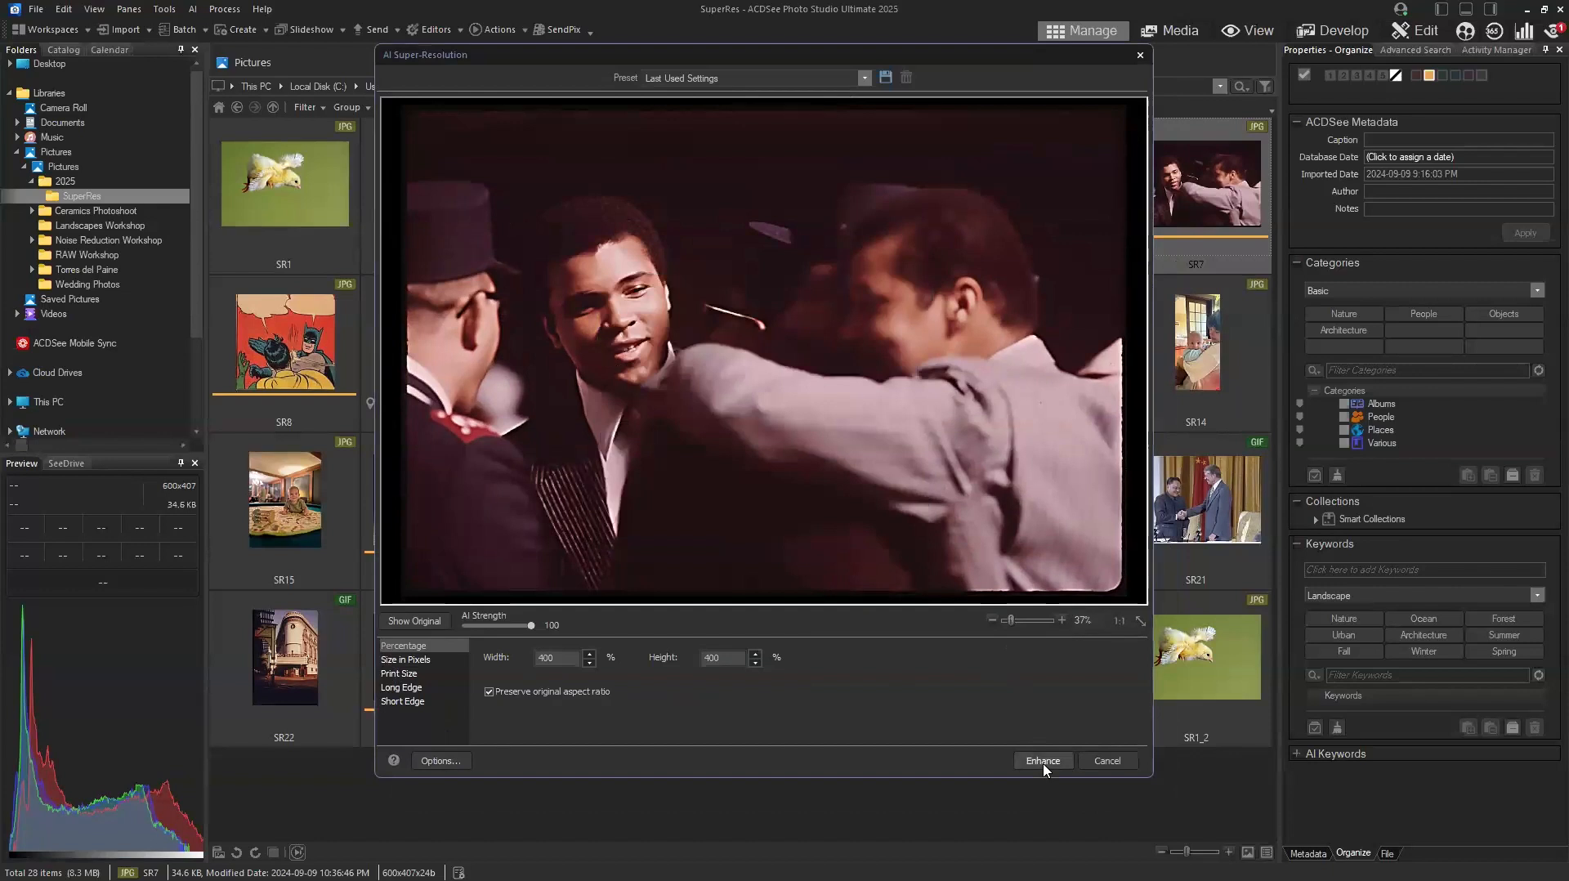
{"action": "left_click", "coordinate": [1042, 761]}
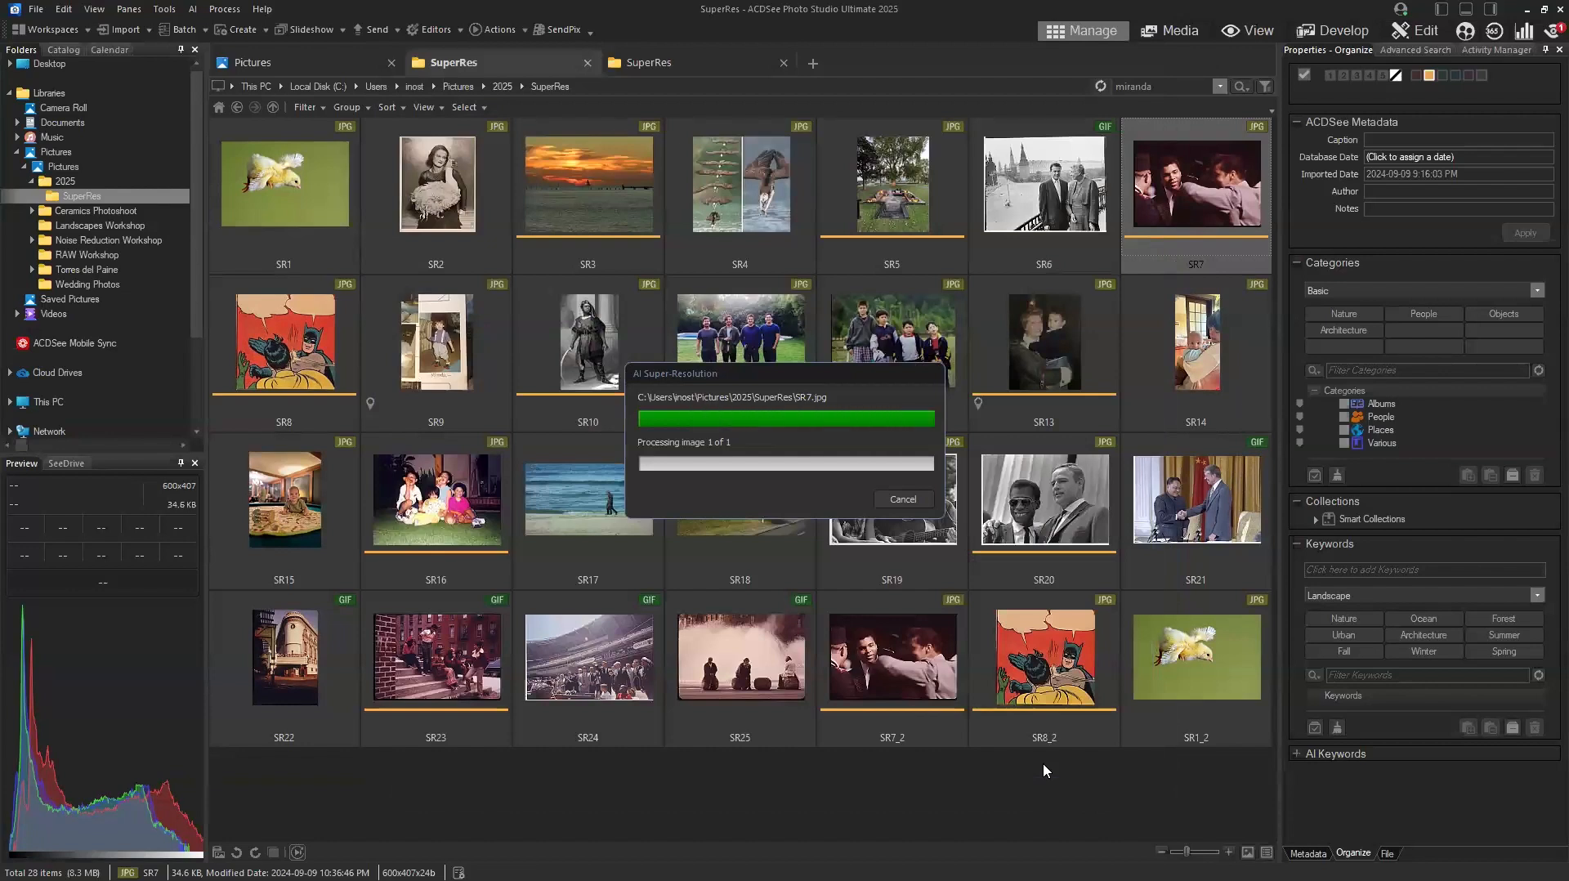
Open the enhanced SR7 TIFF in Develop mode, add grain with Grain Amount 36 and Grain Smoothing 25, and save the changes.
{"action": "left_click", "coordinate": [1027, 550]}
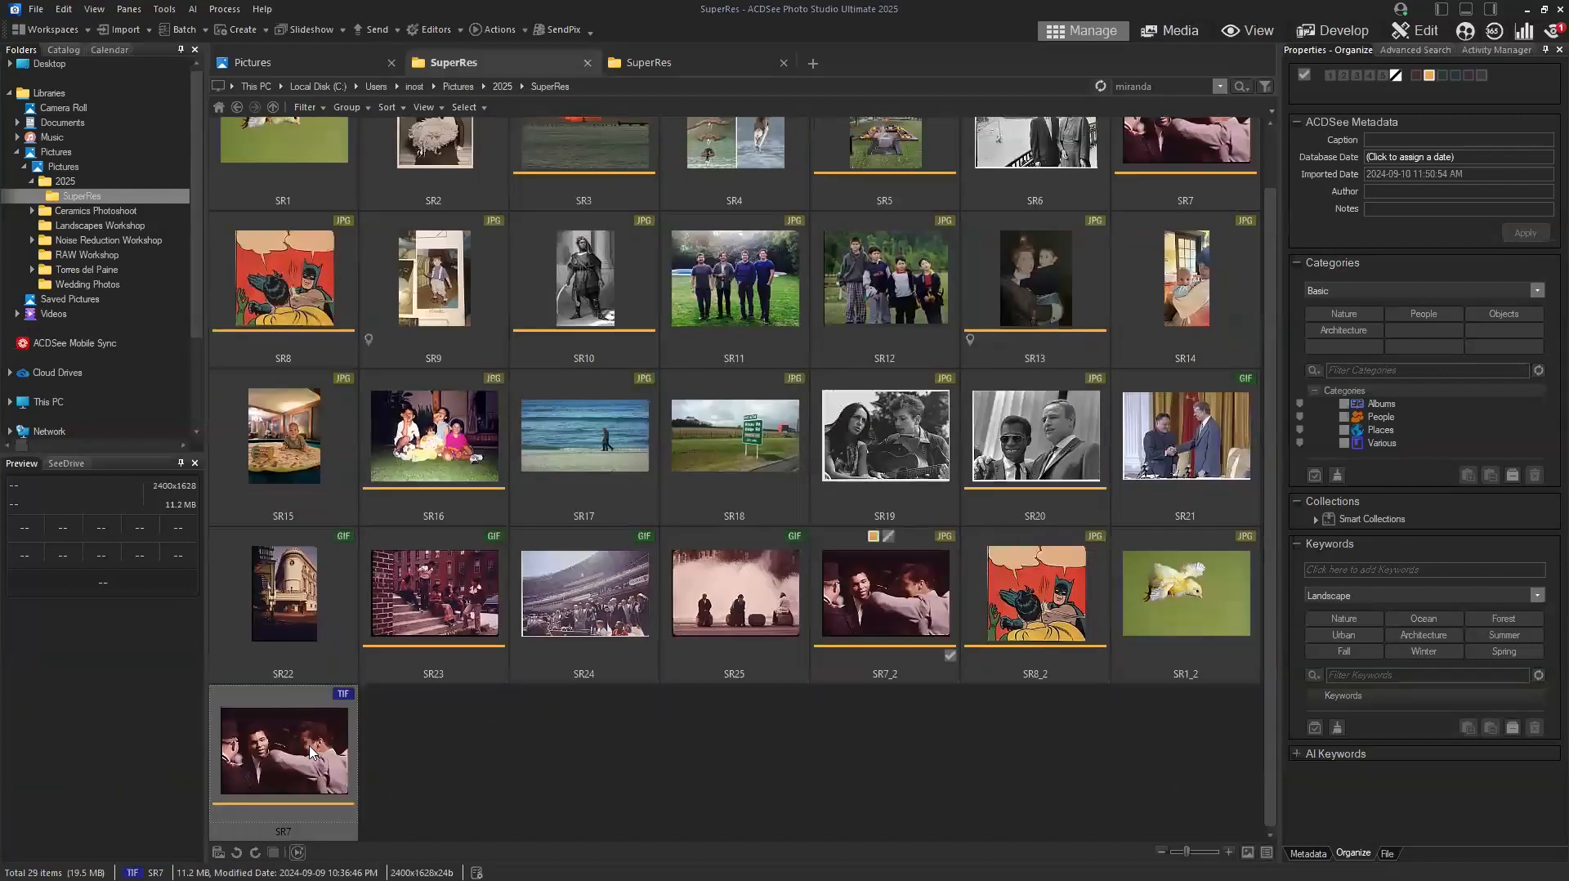
{"action": "right_click", "coordinate": [278, 746]}
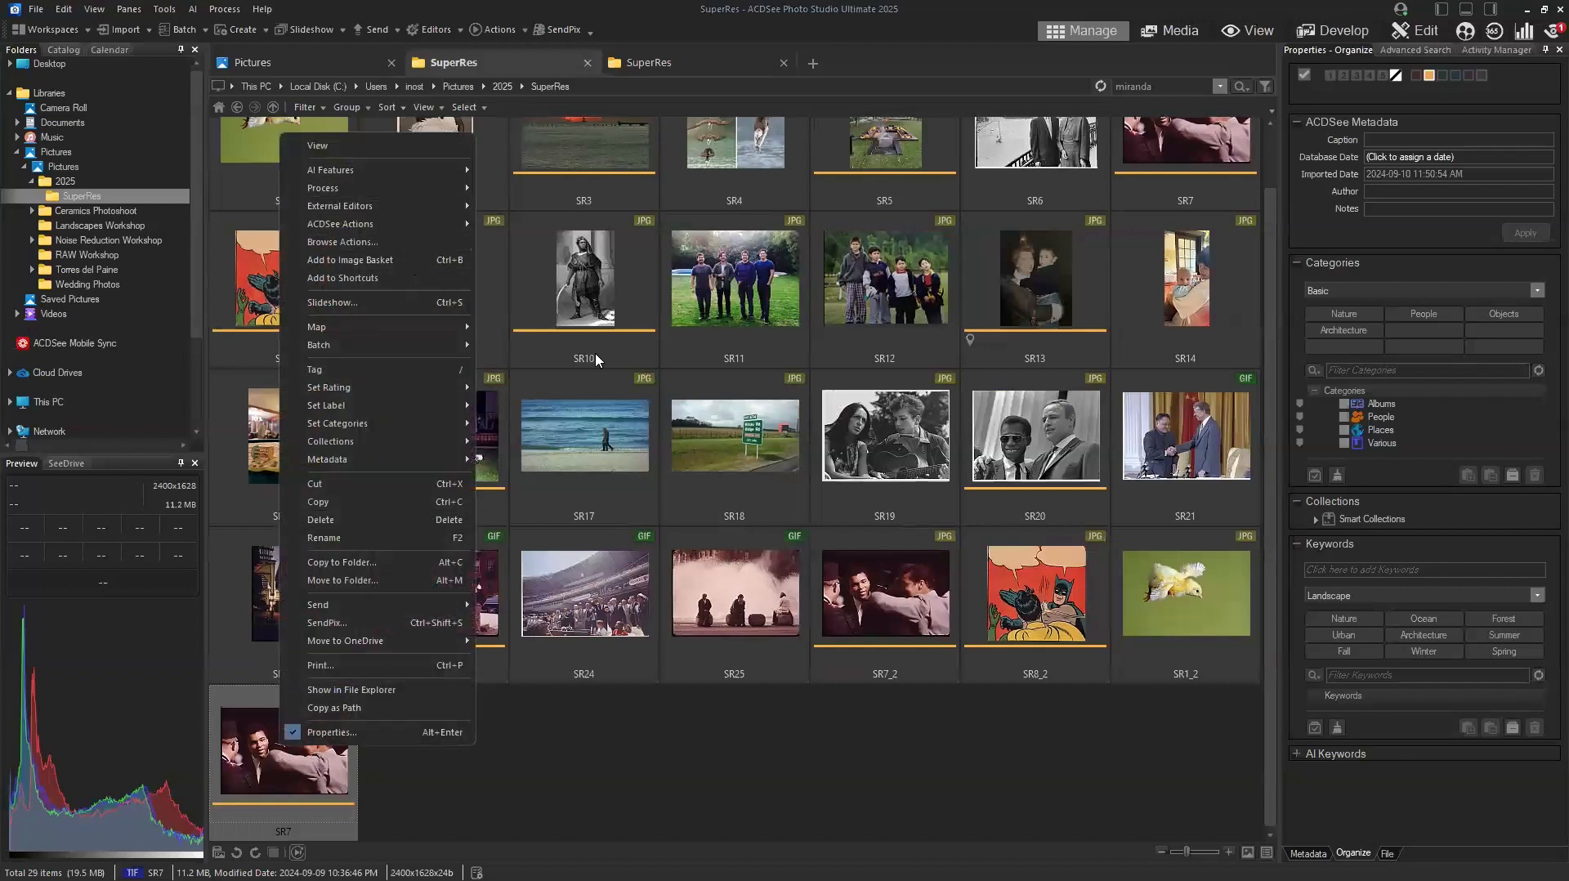
{"action": "left_click", "coordinate": [1328, 28]}
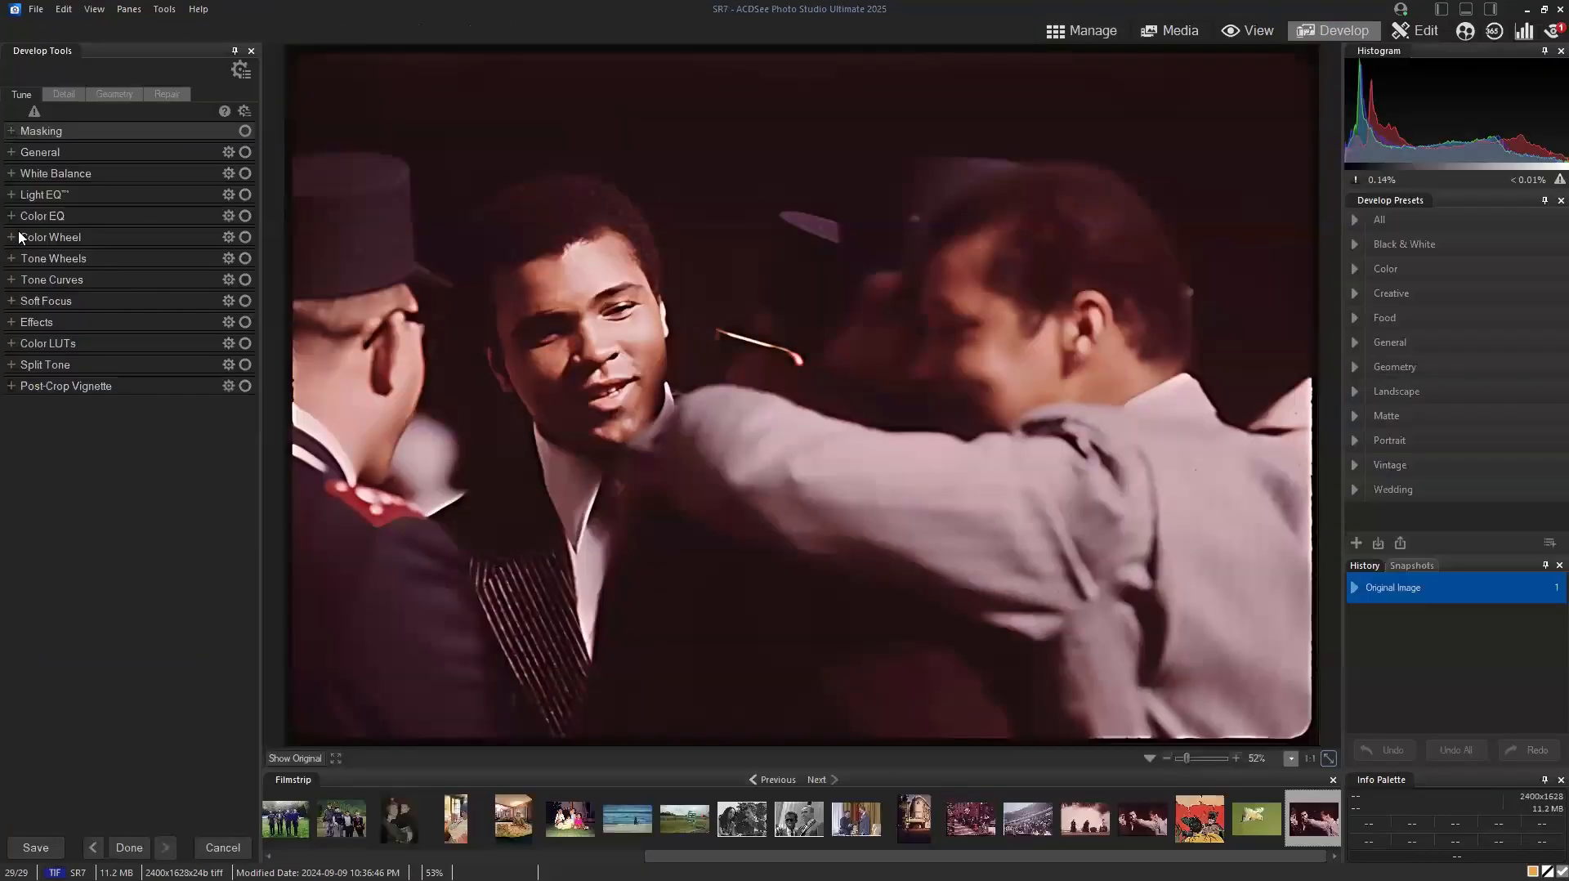
{"action": "left_click", "coordinate": [26, 323]}
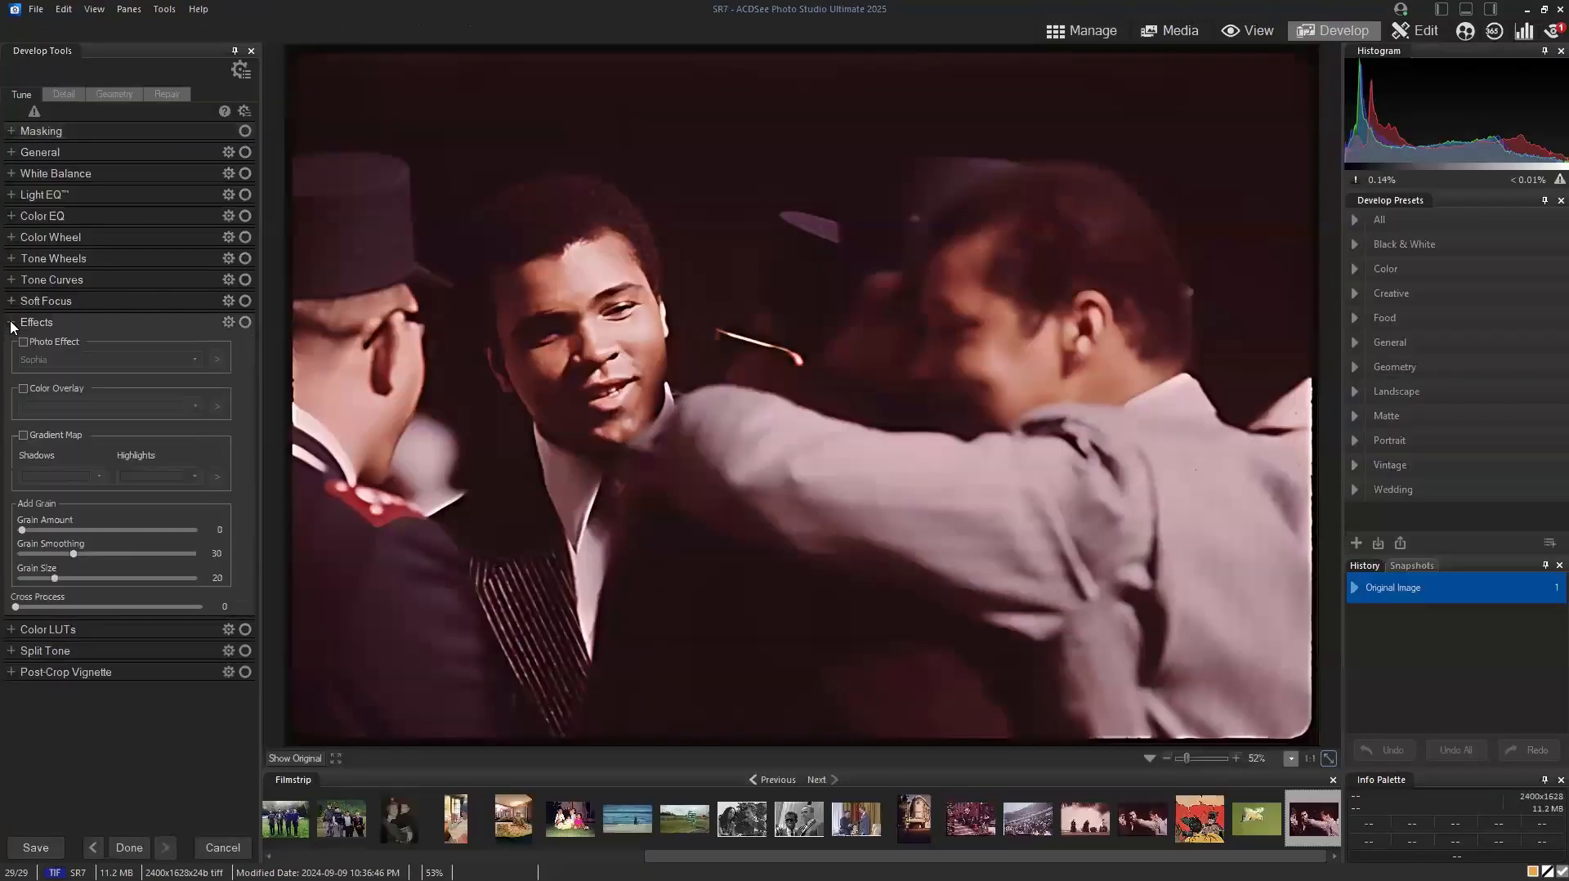
{"action": "left_click_drag", "start_coordinate": [21, 529], "coordinate": [85, 535]}
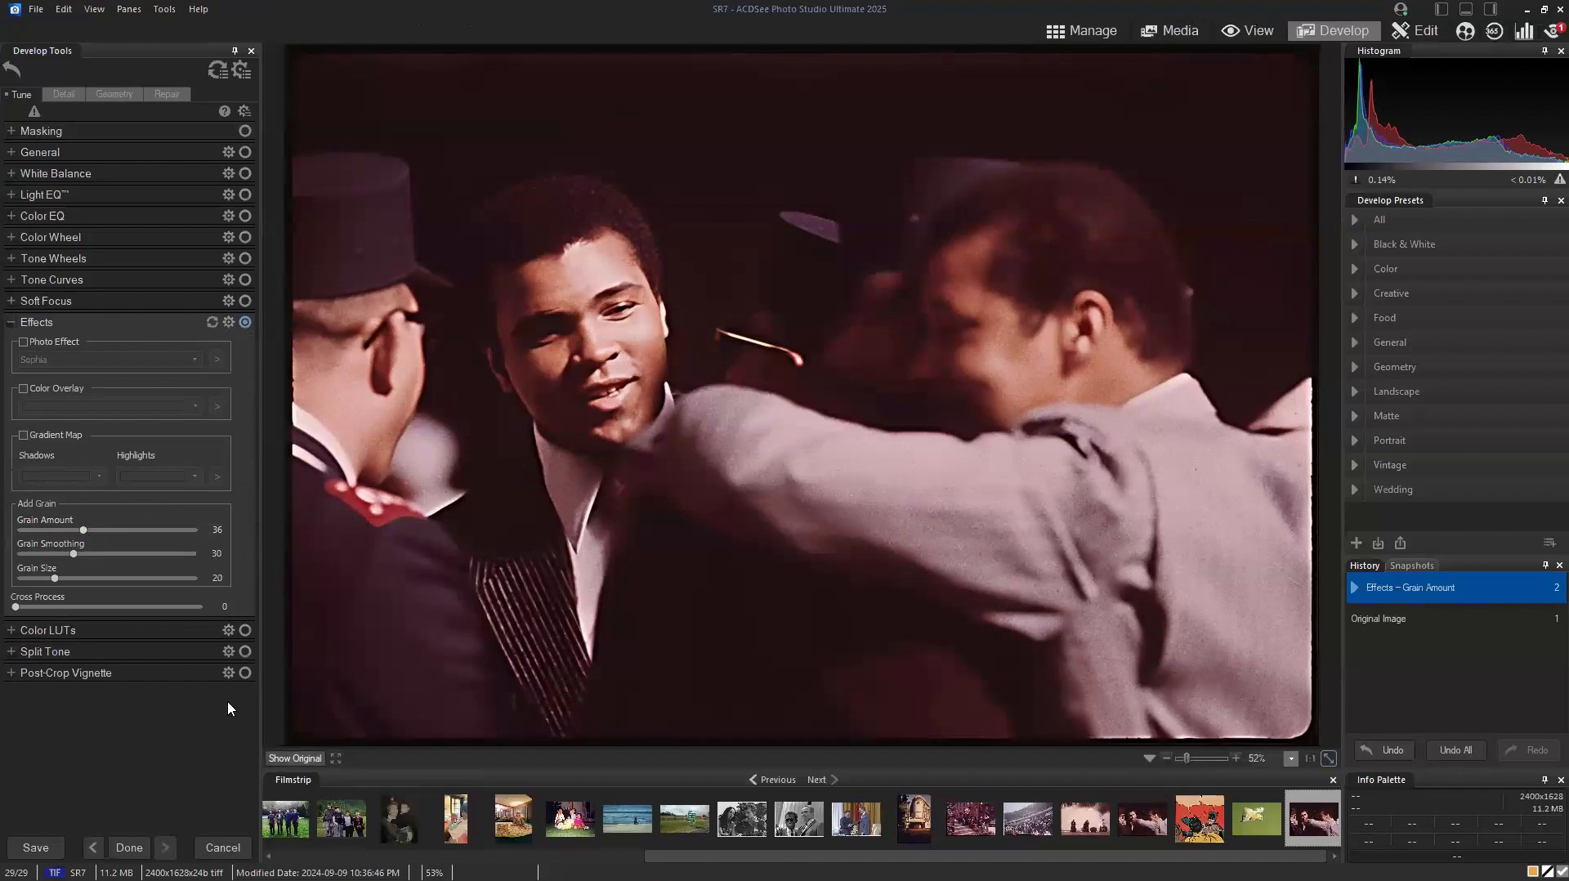
{"action": "mouse_move", "coordinate": [72, 556]}
{"action": "left_mouse_down"}
{"action": "mouse_move", "coordinate": [93, 554]}
{"action": "mouse_move", "coordinate": [67, 564]}
{"action": "left_mouse_up"}
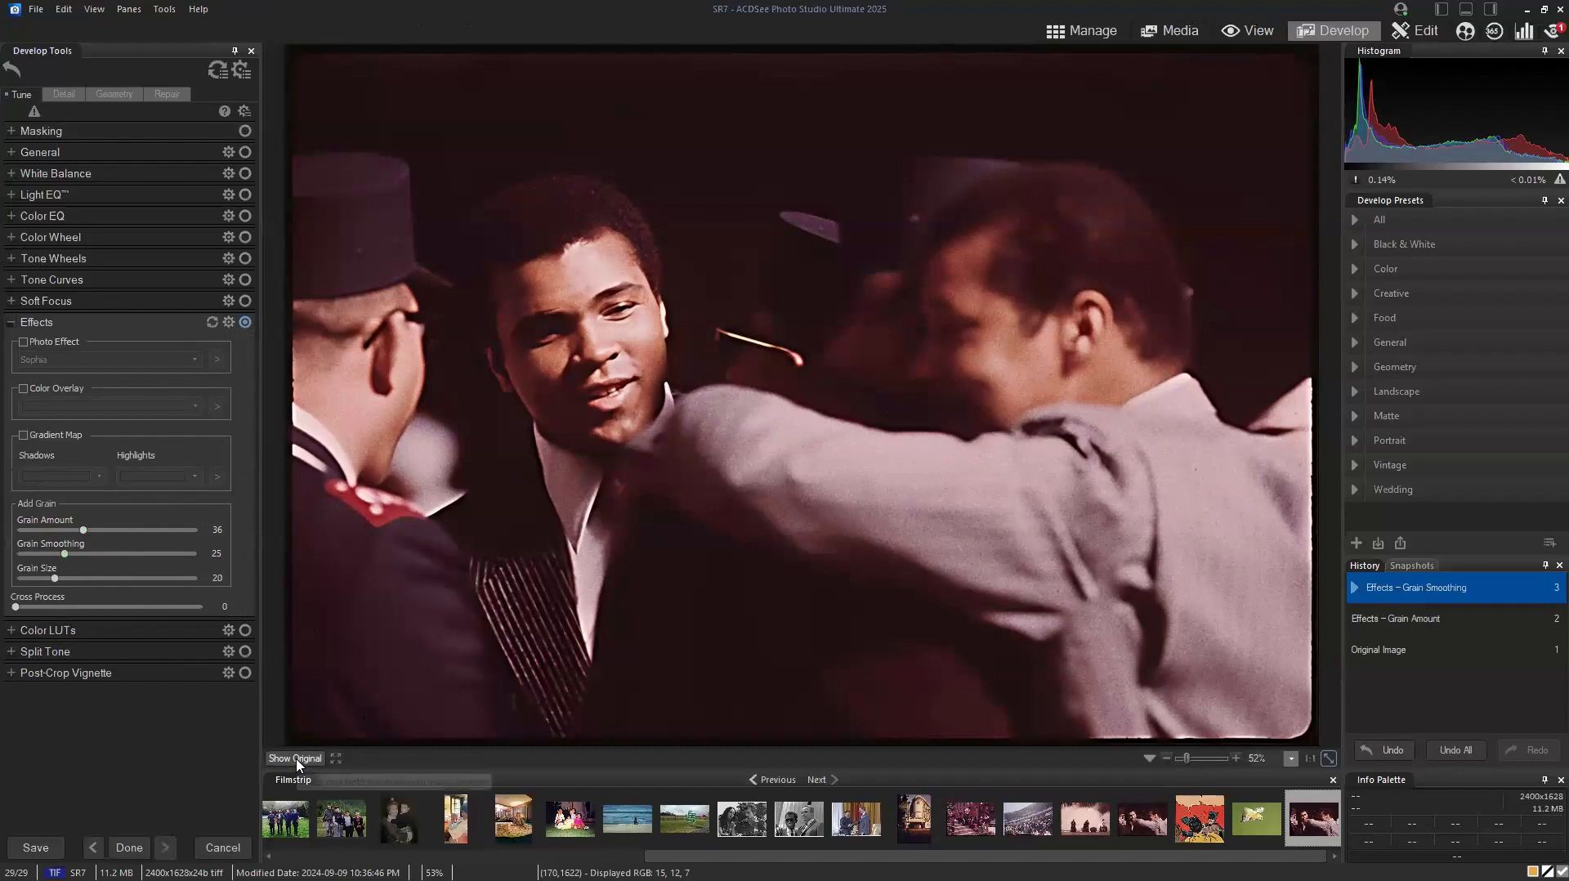
{"action": "left_click", "coordinate": [129, 847]}
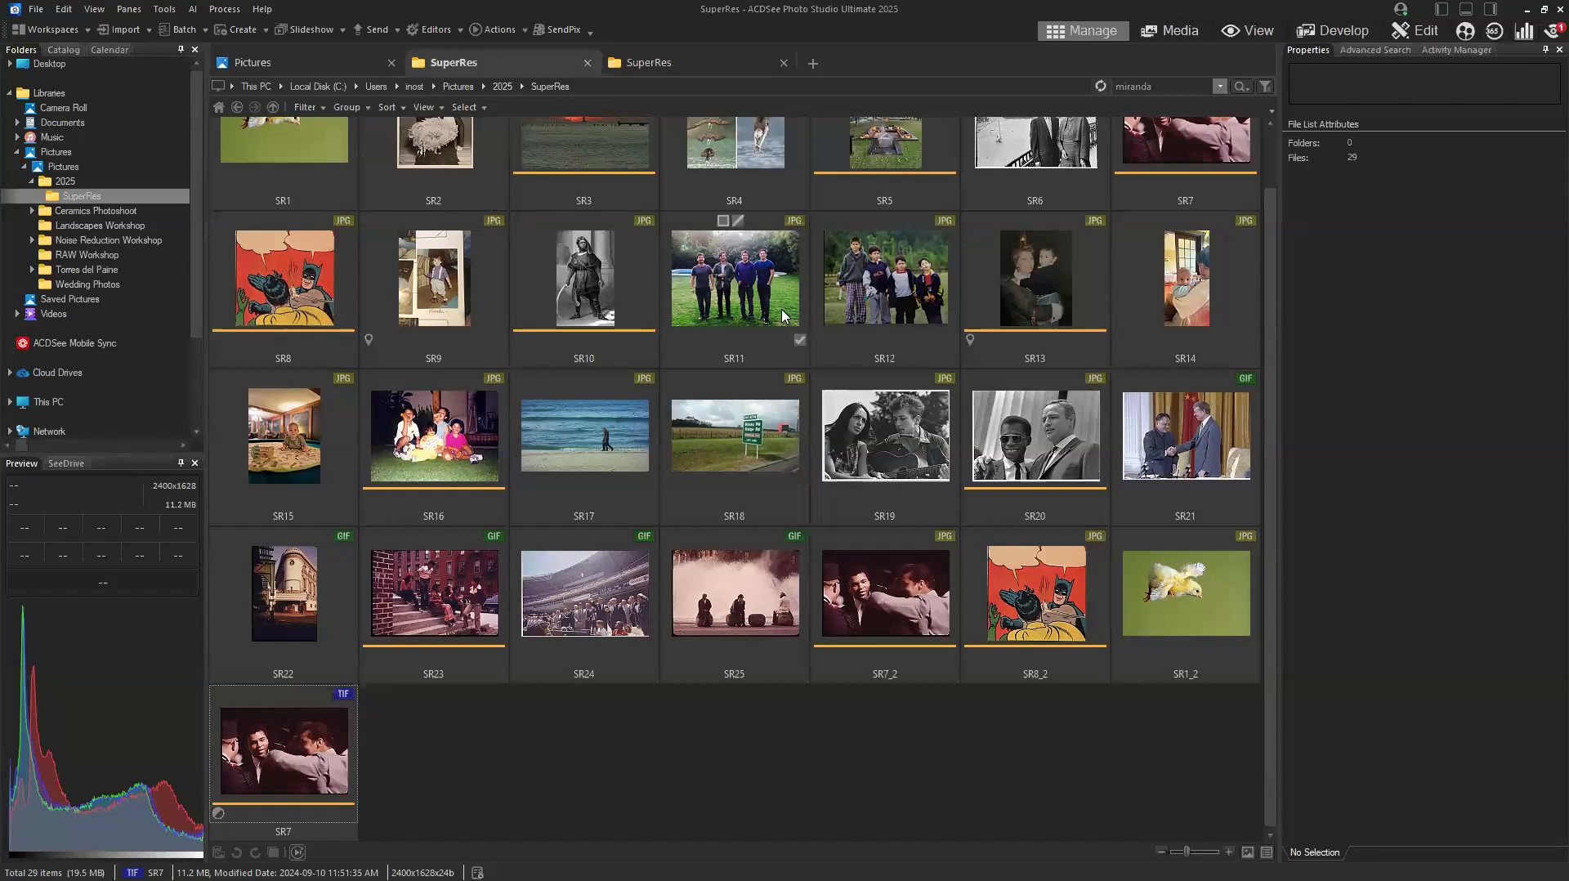
Select images SR2 through SR7_2, examine the batch AI Super-Resolution presets without running any, and clear the selection.
{"action": "right_click", "coordinate": [758, 293]}
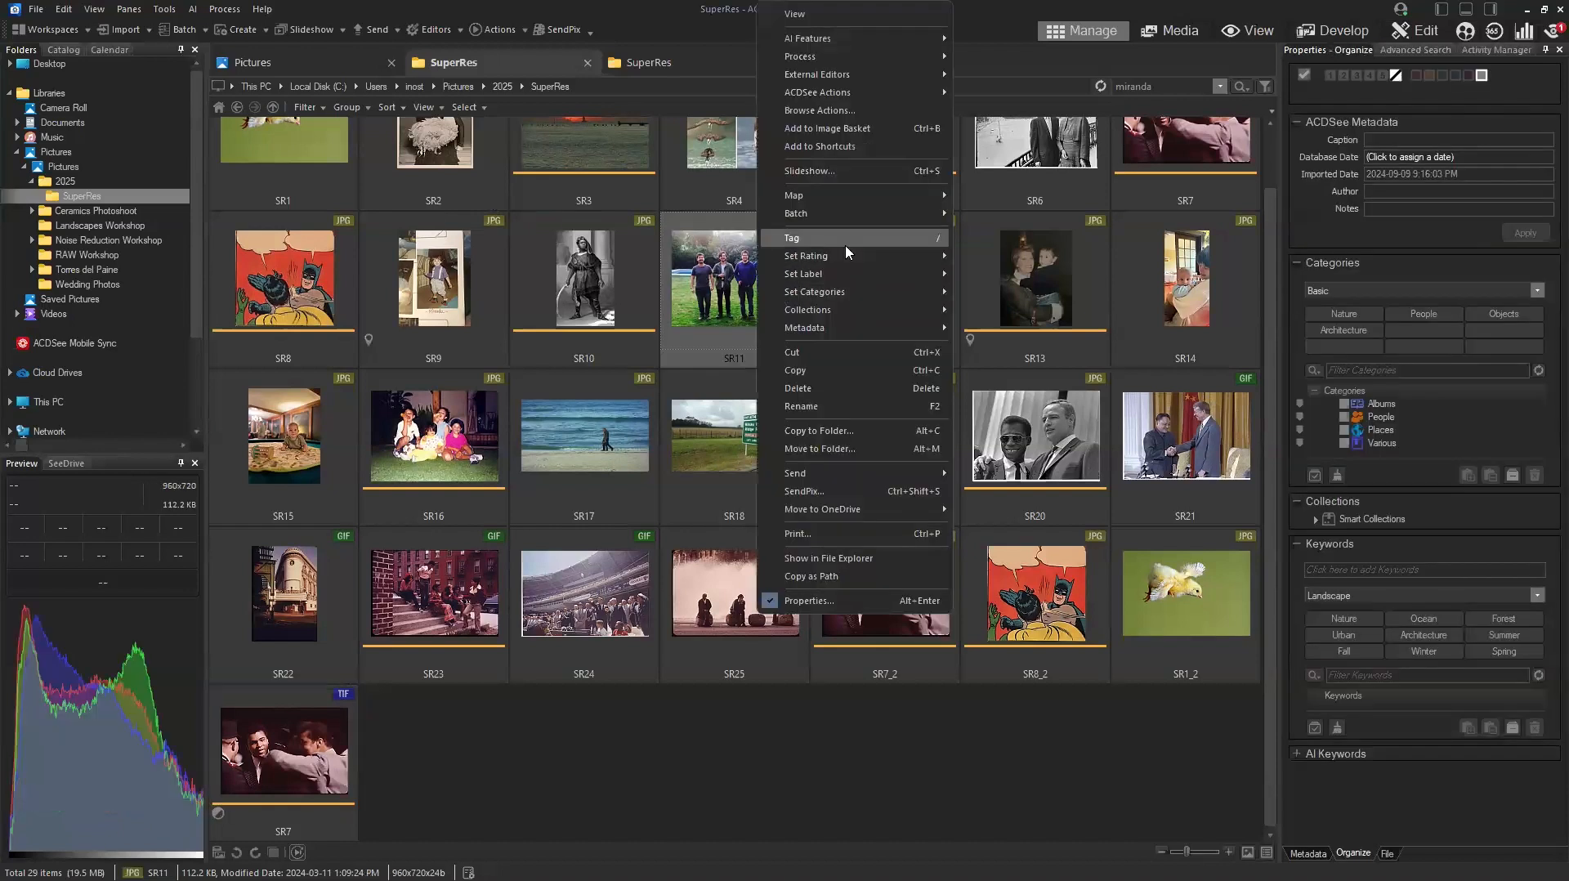
{"action": "left_click", "coordinate": [466, 147]}
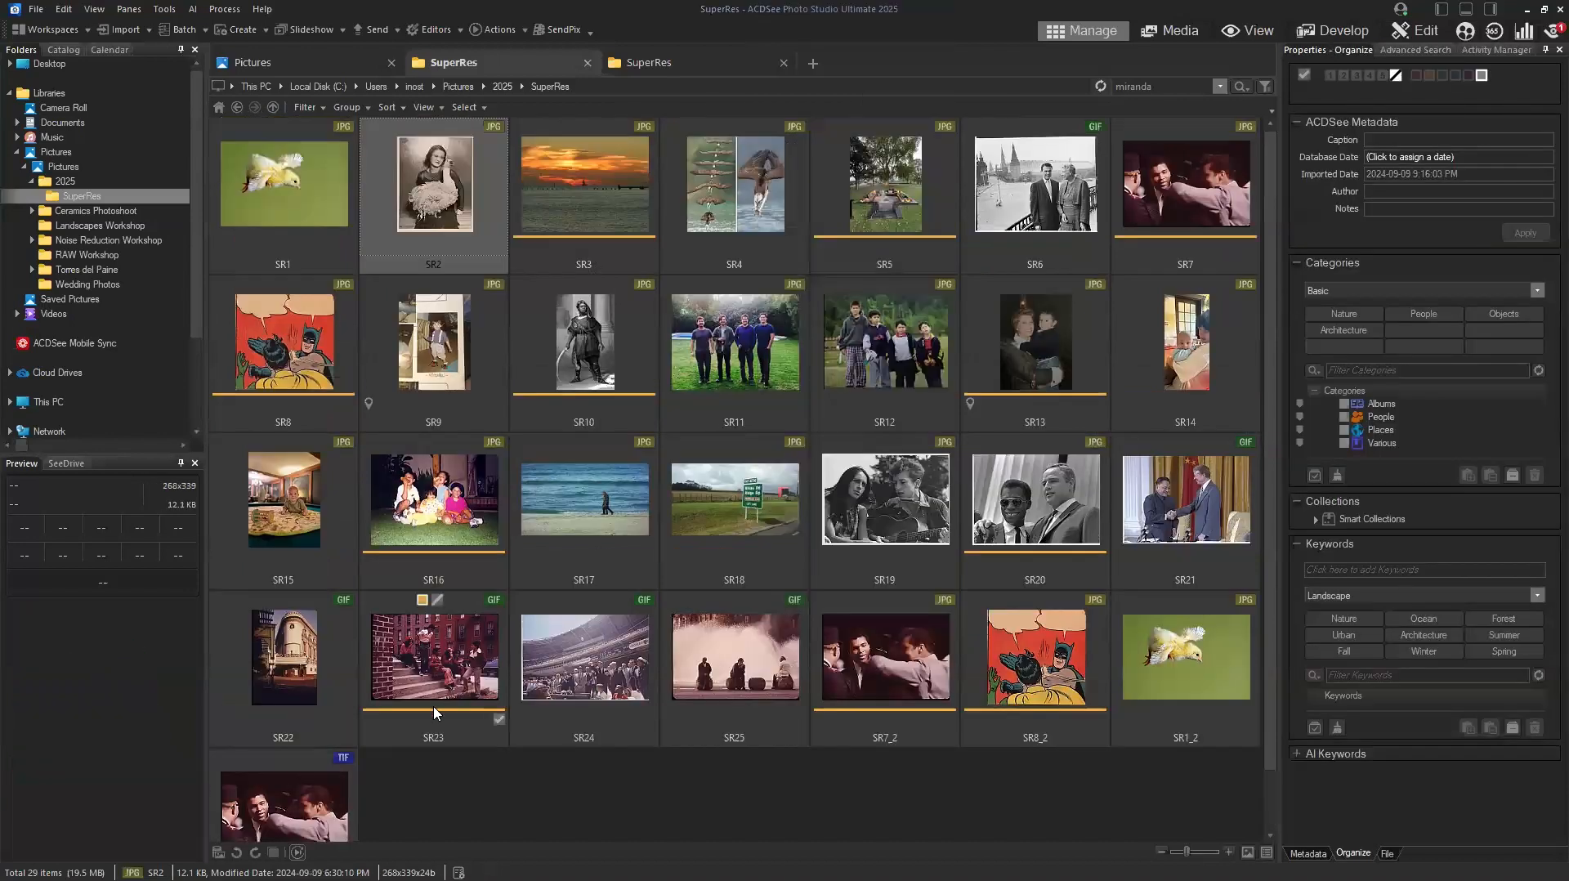
{"action": "scroll", "coordinate": [409, 719], "scroll_direction": "down", "scroll_amount": 1}
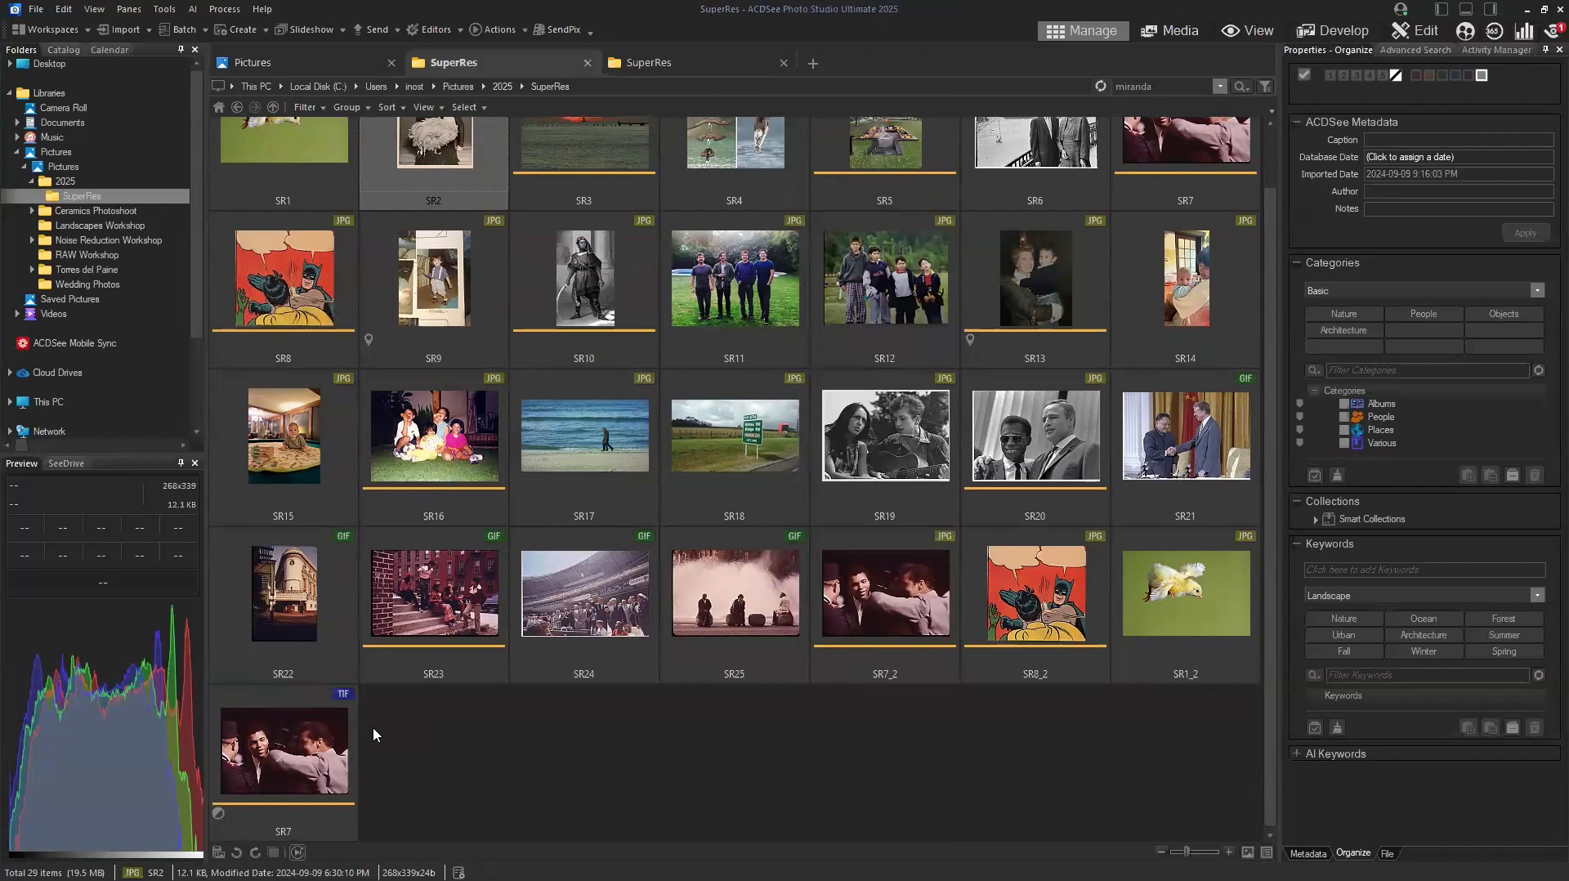
{"action": "left_click", "coordinate": [940, 602]}
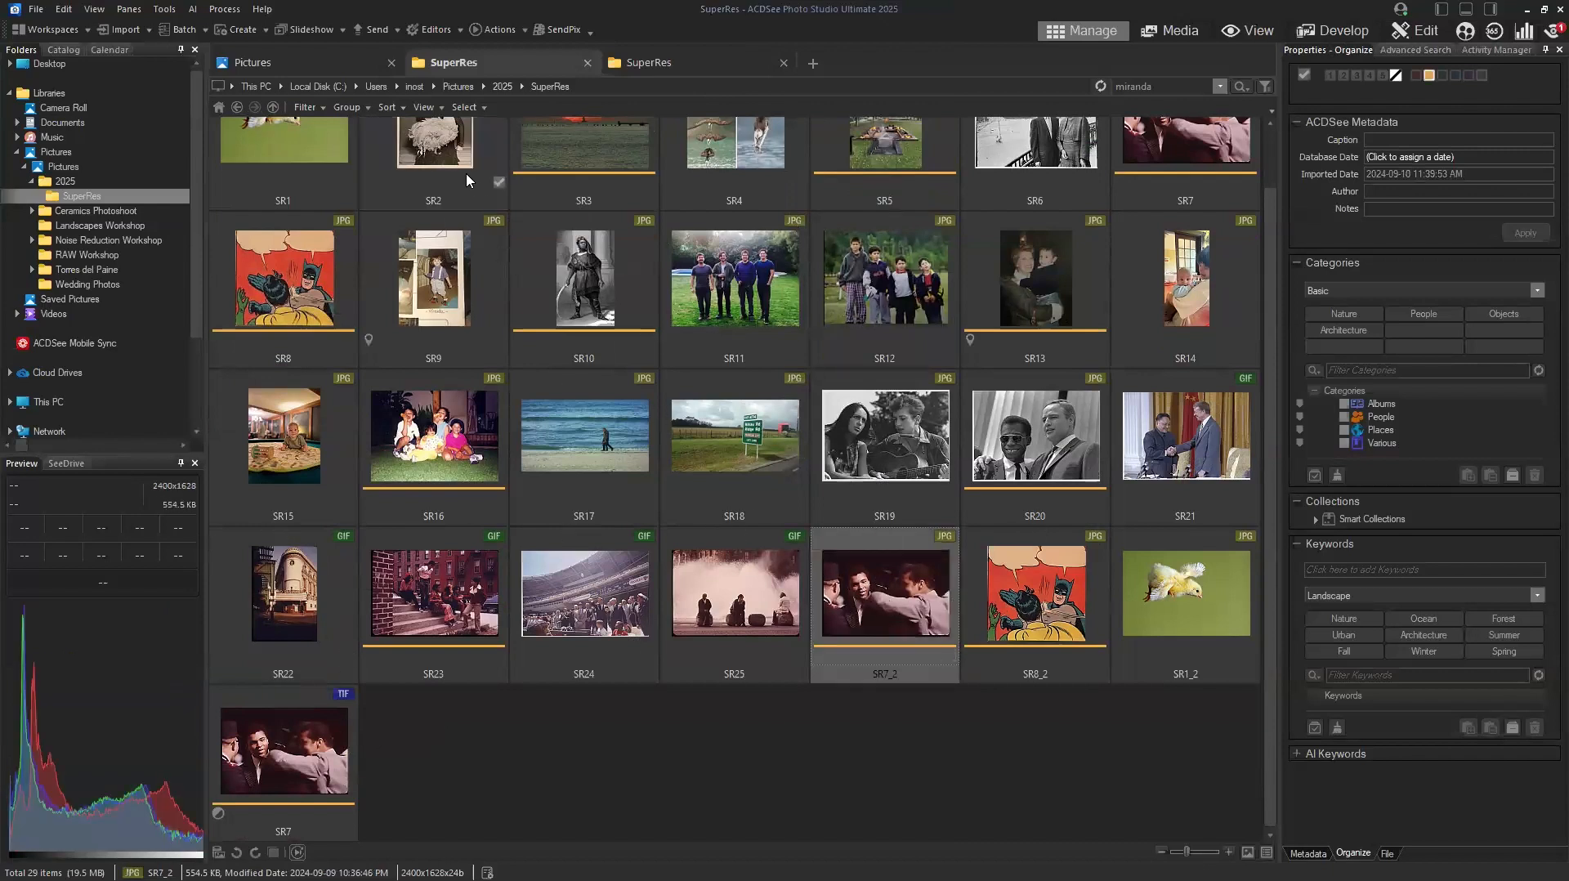
{"action": "left_click", "coordinate": [466, 174], "text": "shift"}
{"action": "right_click", "coordinate": [457, 170]}
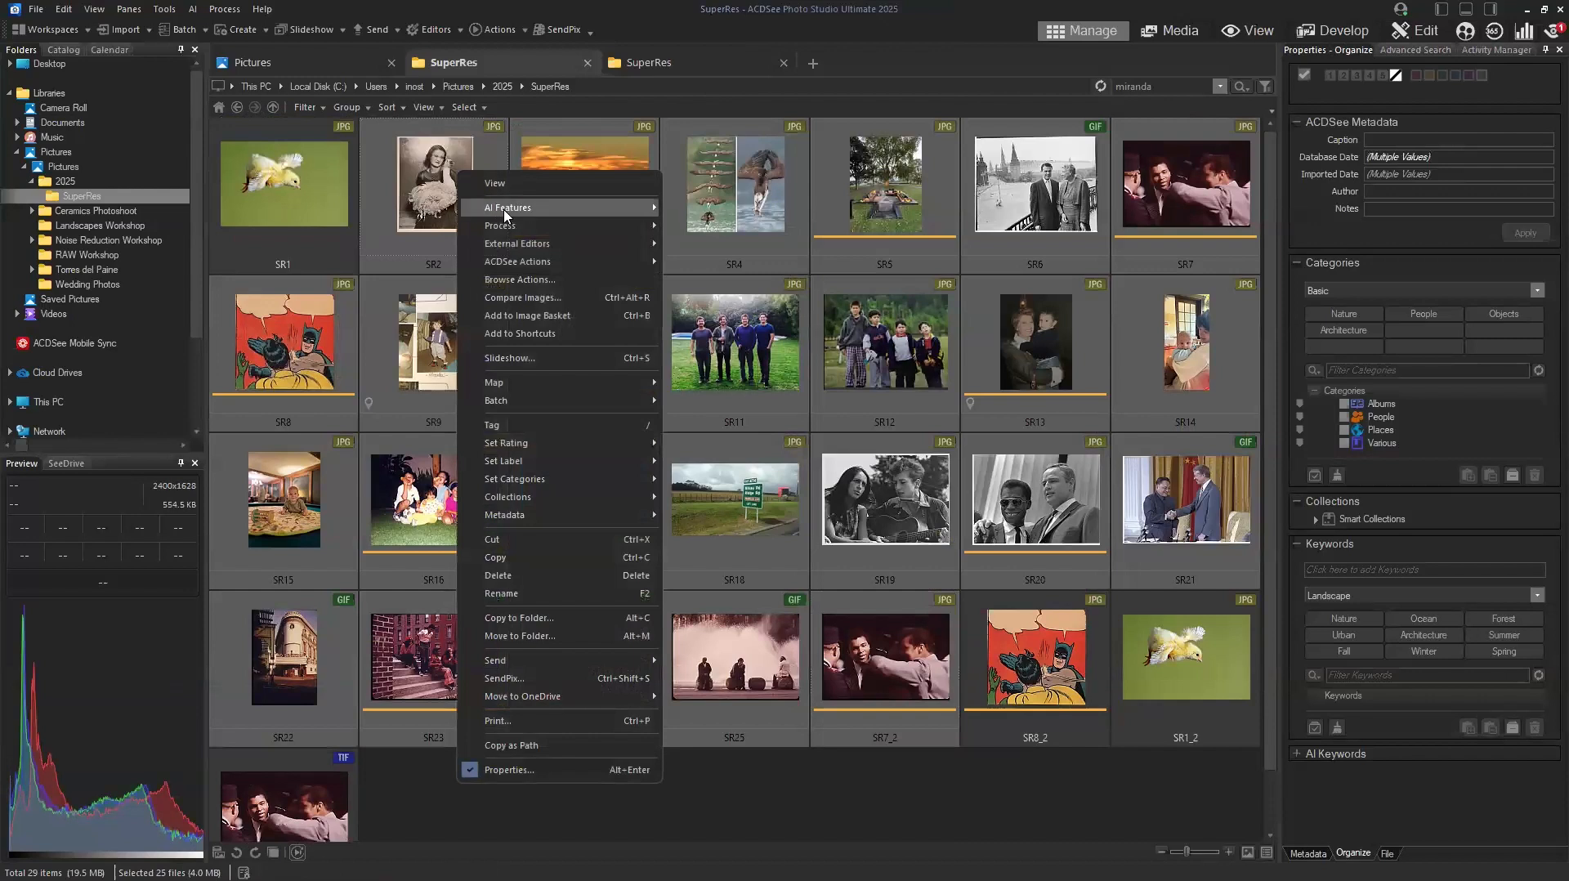
{"action": "mouse_move", "coordinate": [506, 215]}
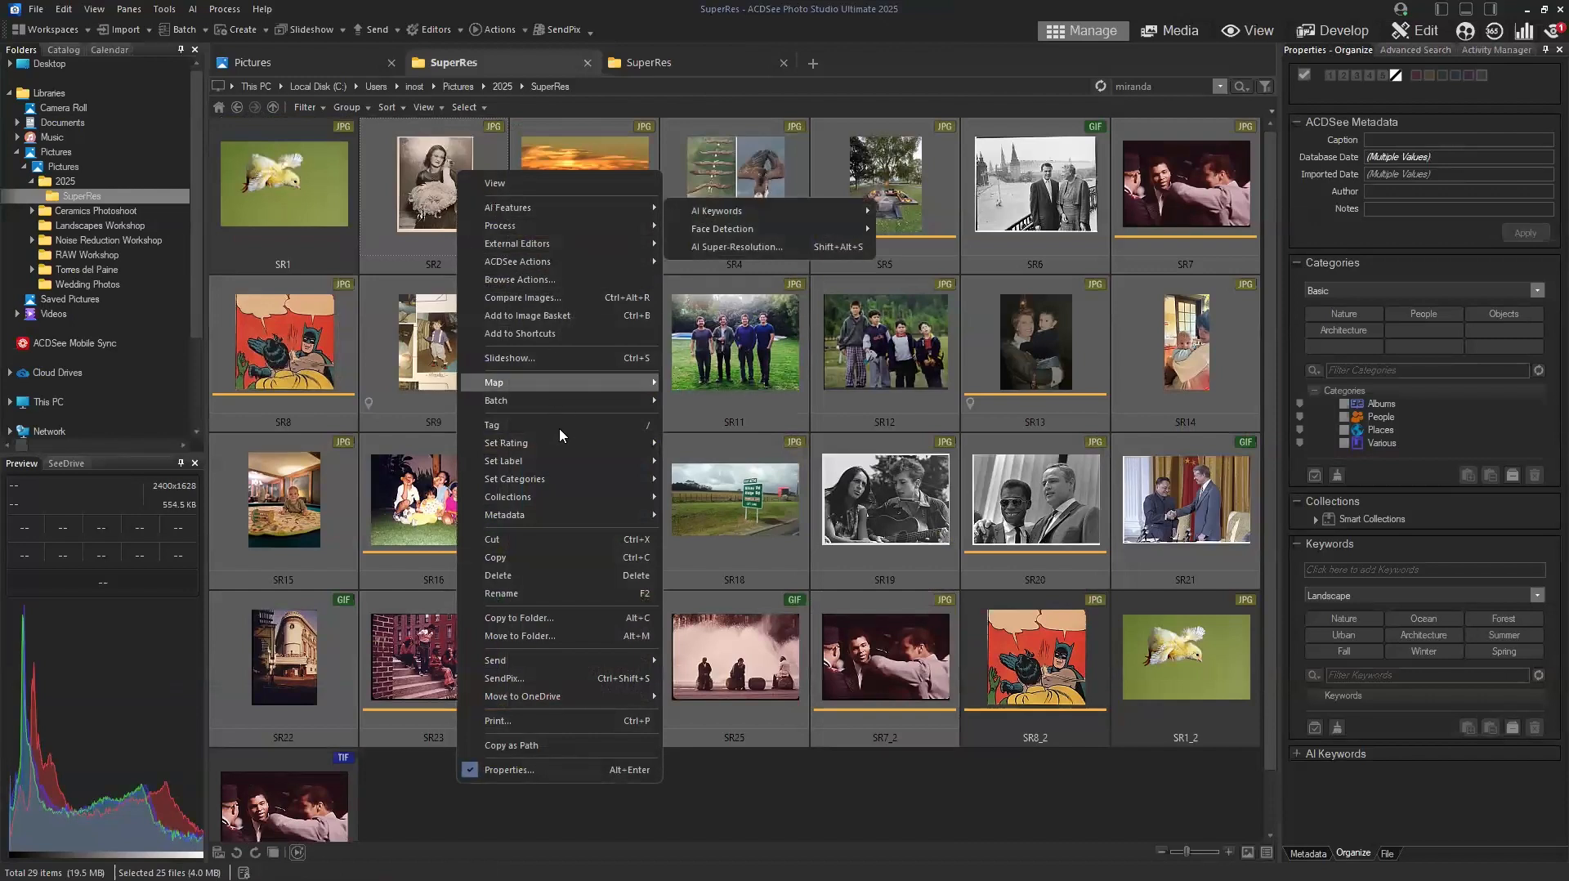
{"action": "mouse_move", "coordinate": [564, 404]}
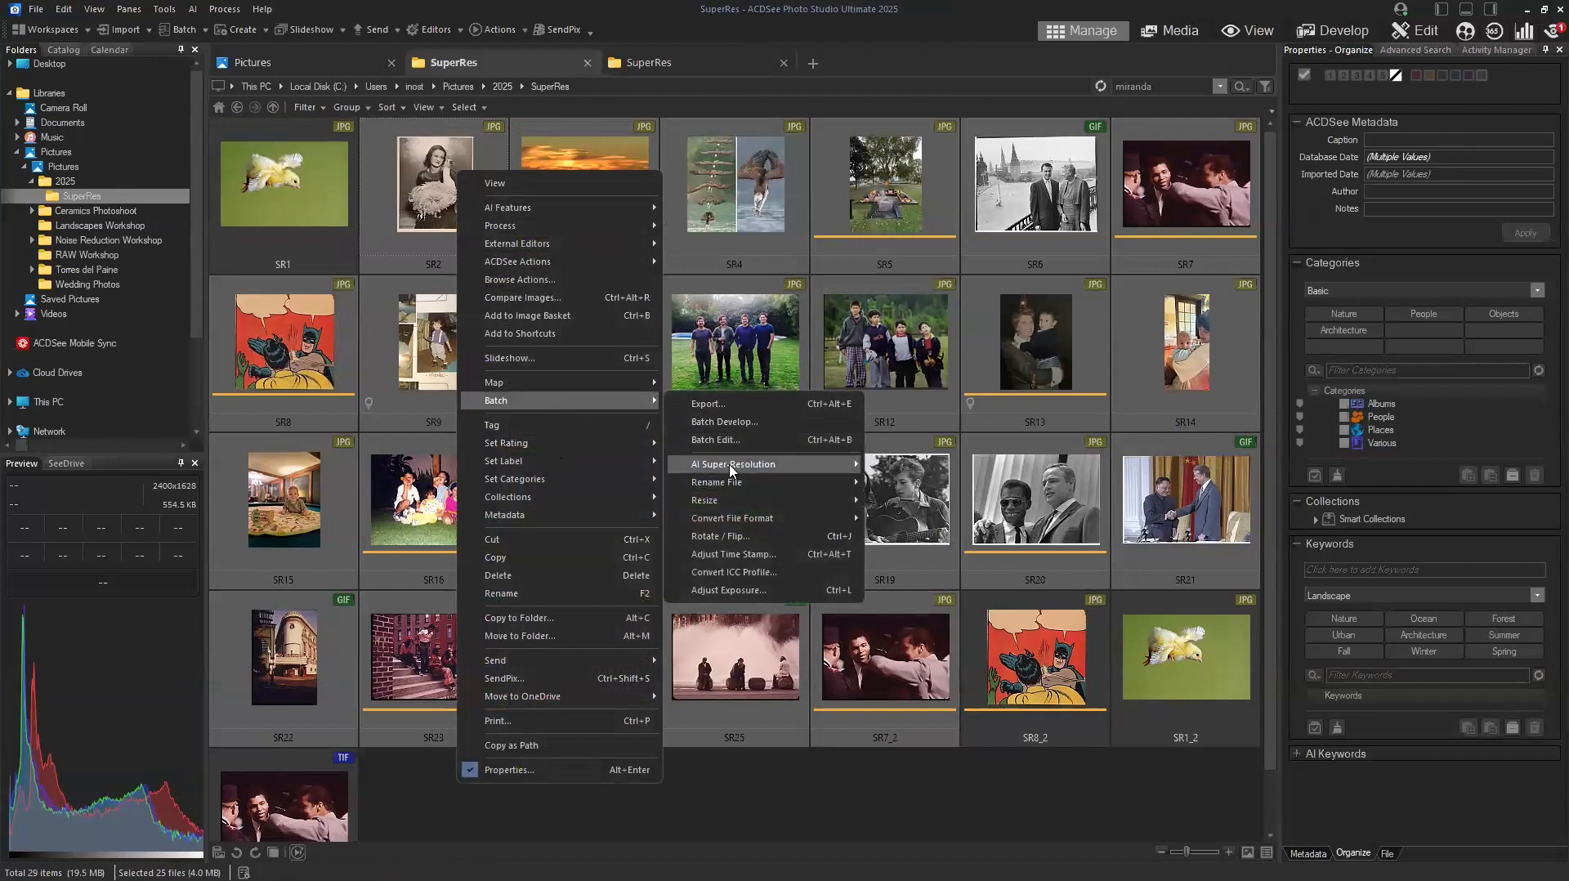
{"action": "mouse_move", "coordinate": [768, 464]}
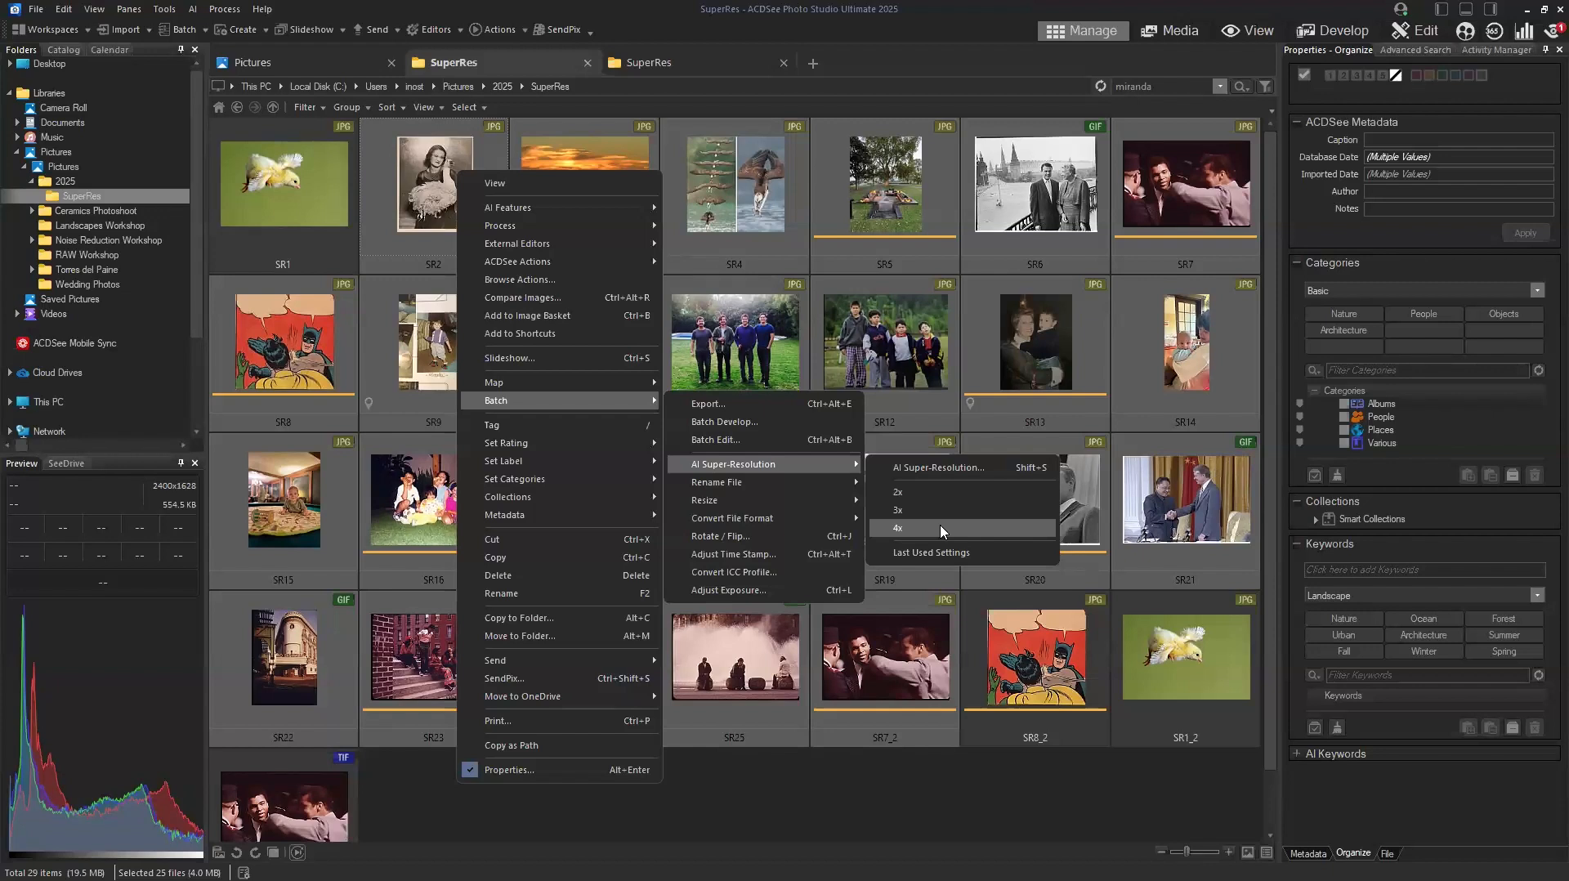
{"action": "left_click", "coordinate": [1228, 668]}
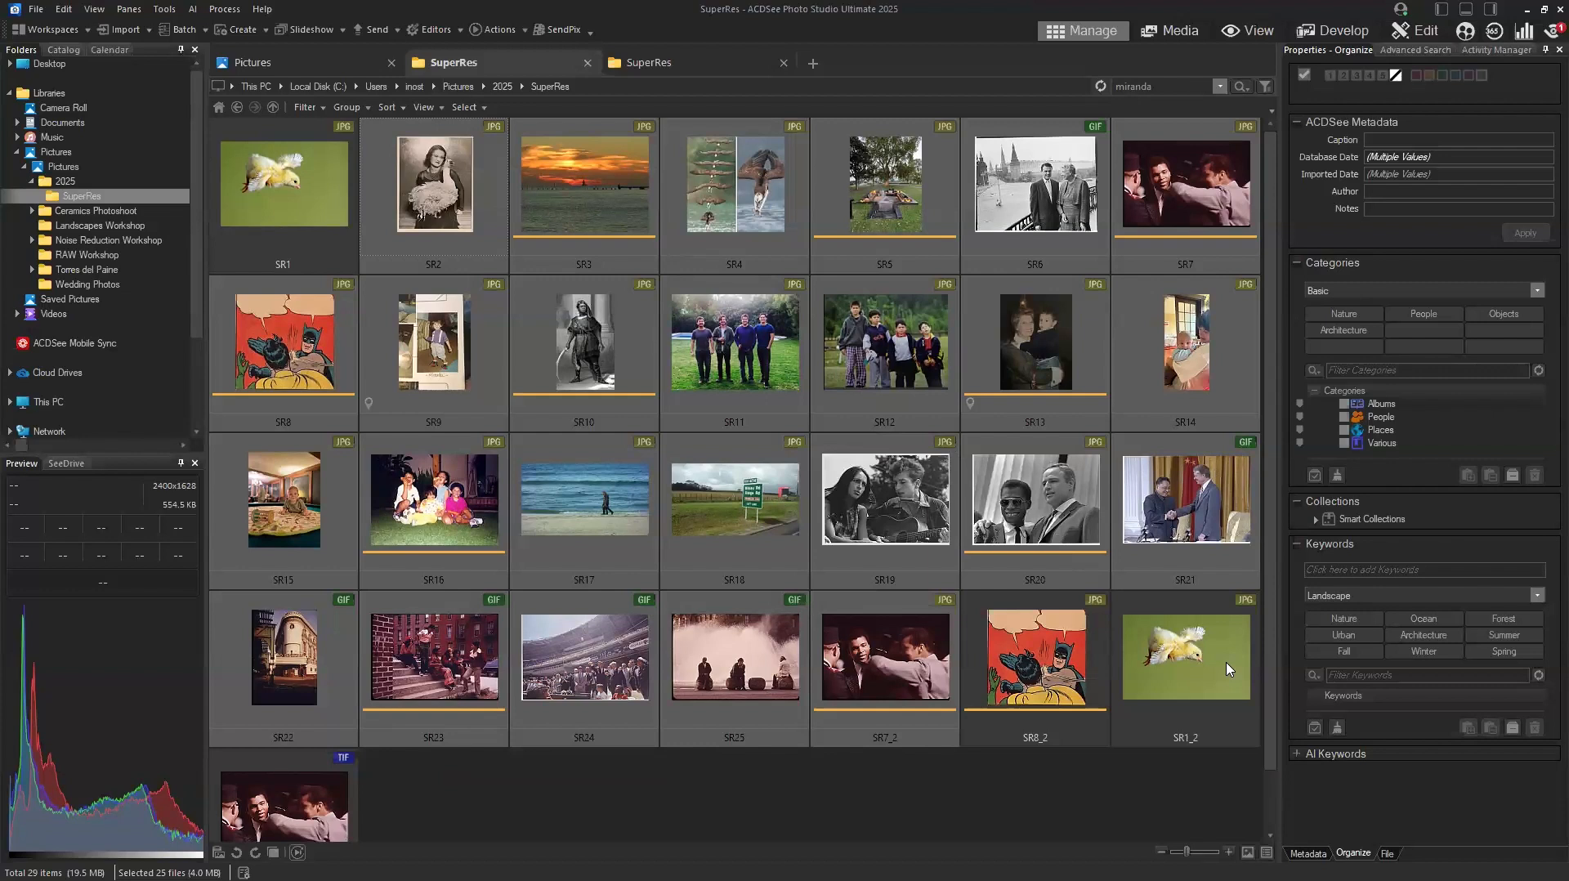
{"action": "left_click", "coordinate": [705, 773]}
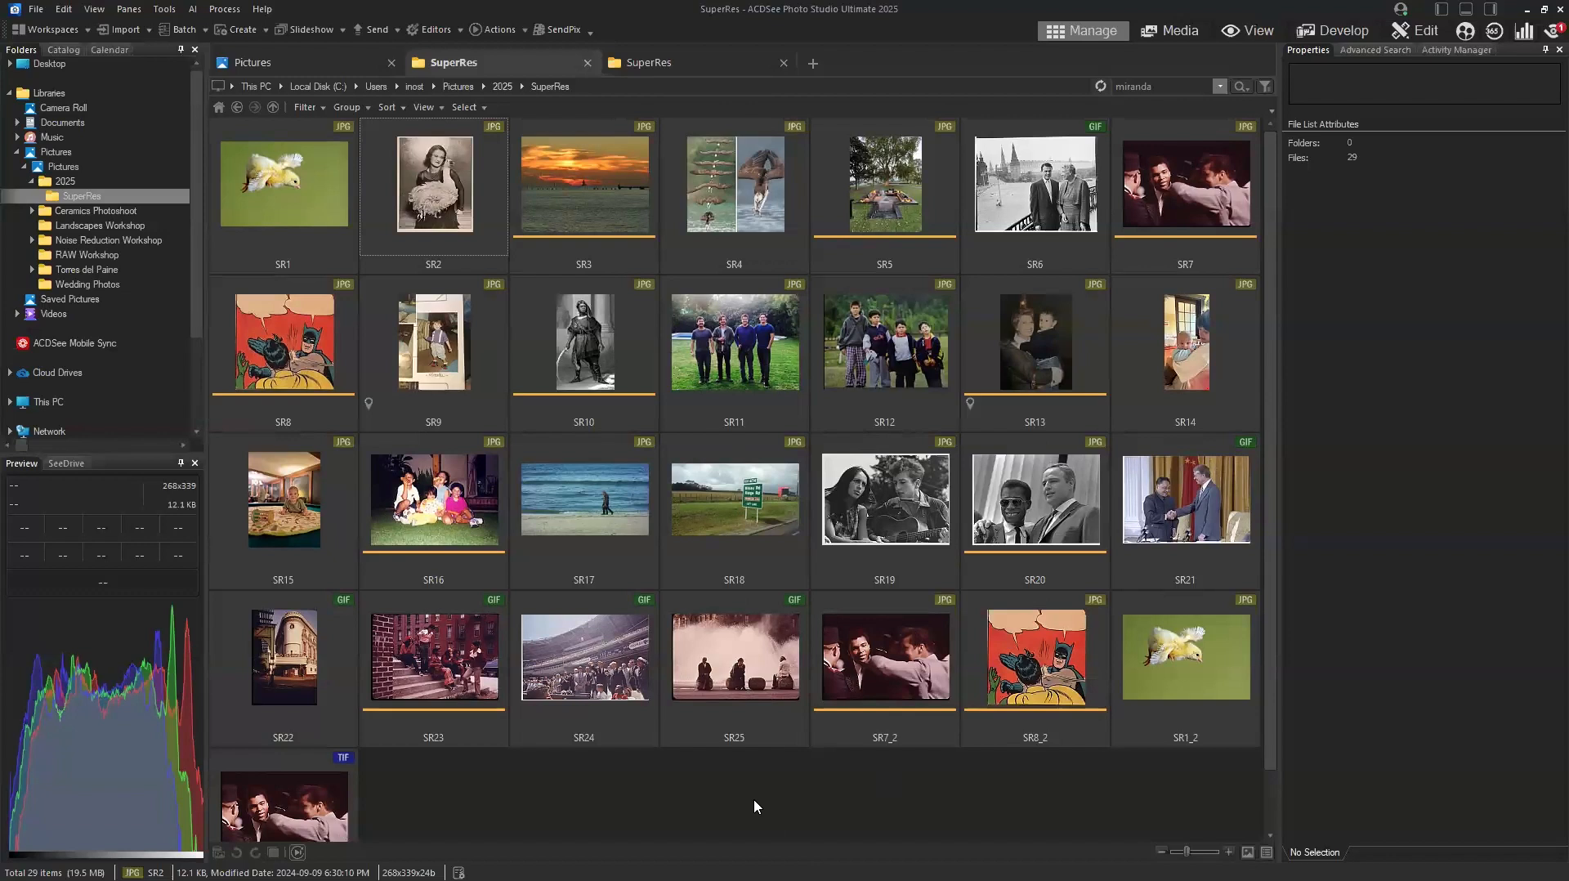
Open photo 33 from the Pictures folder in Edit mode.
{"action": "left_click", "coordinate": [269, 65]}
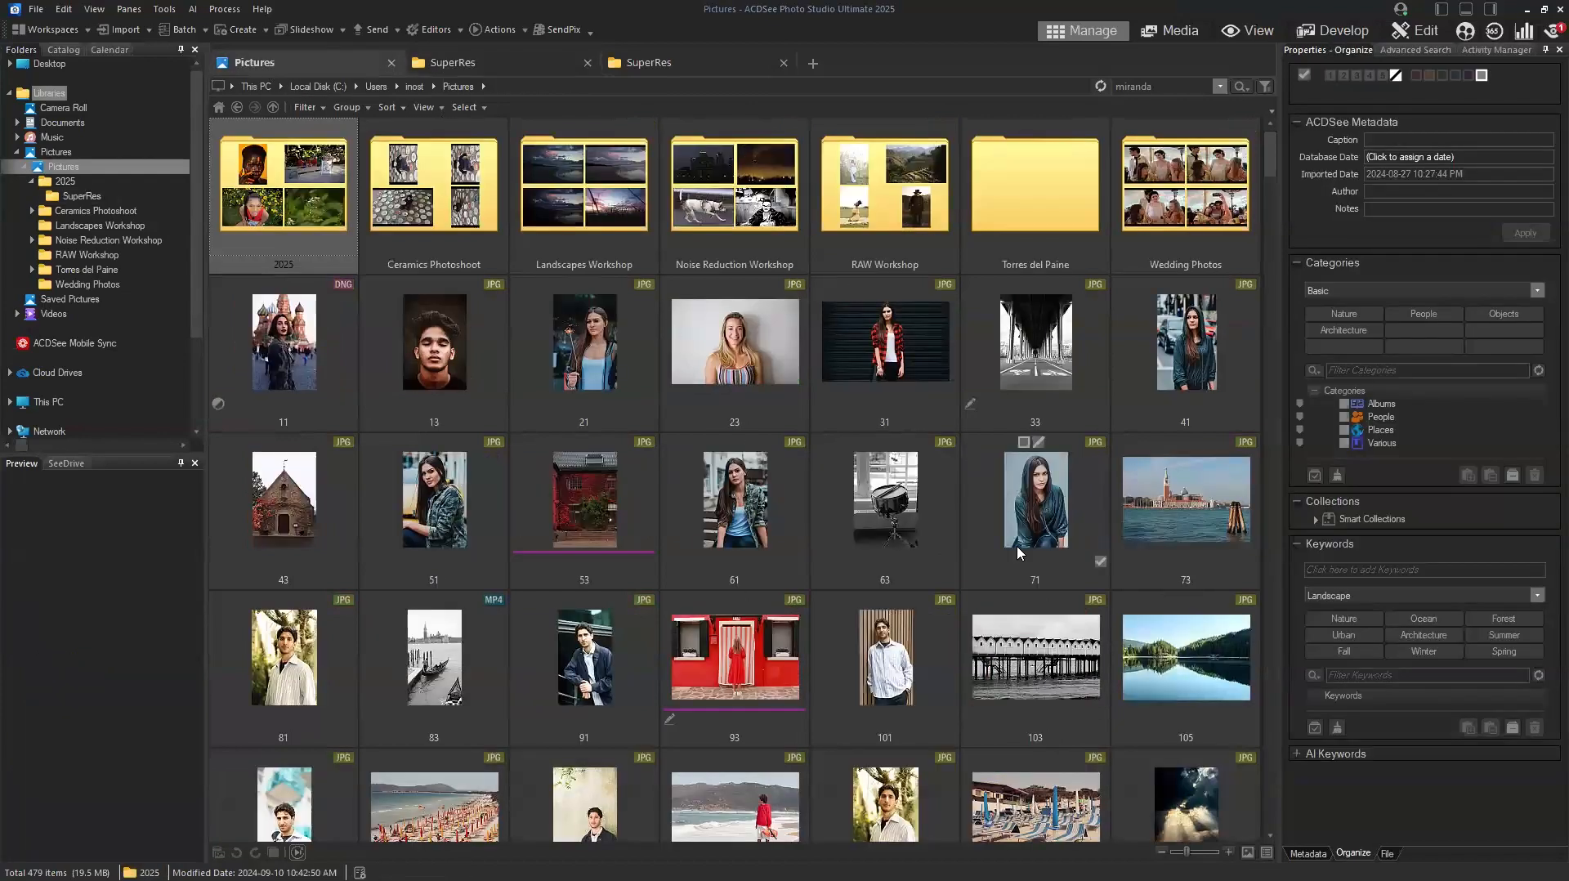
{"action": "left_click", "coordinate": [1051, 327]}
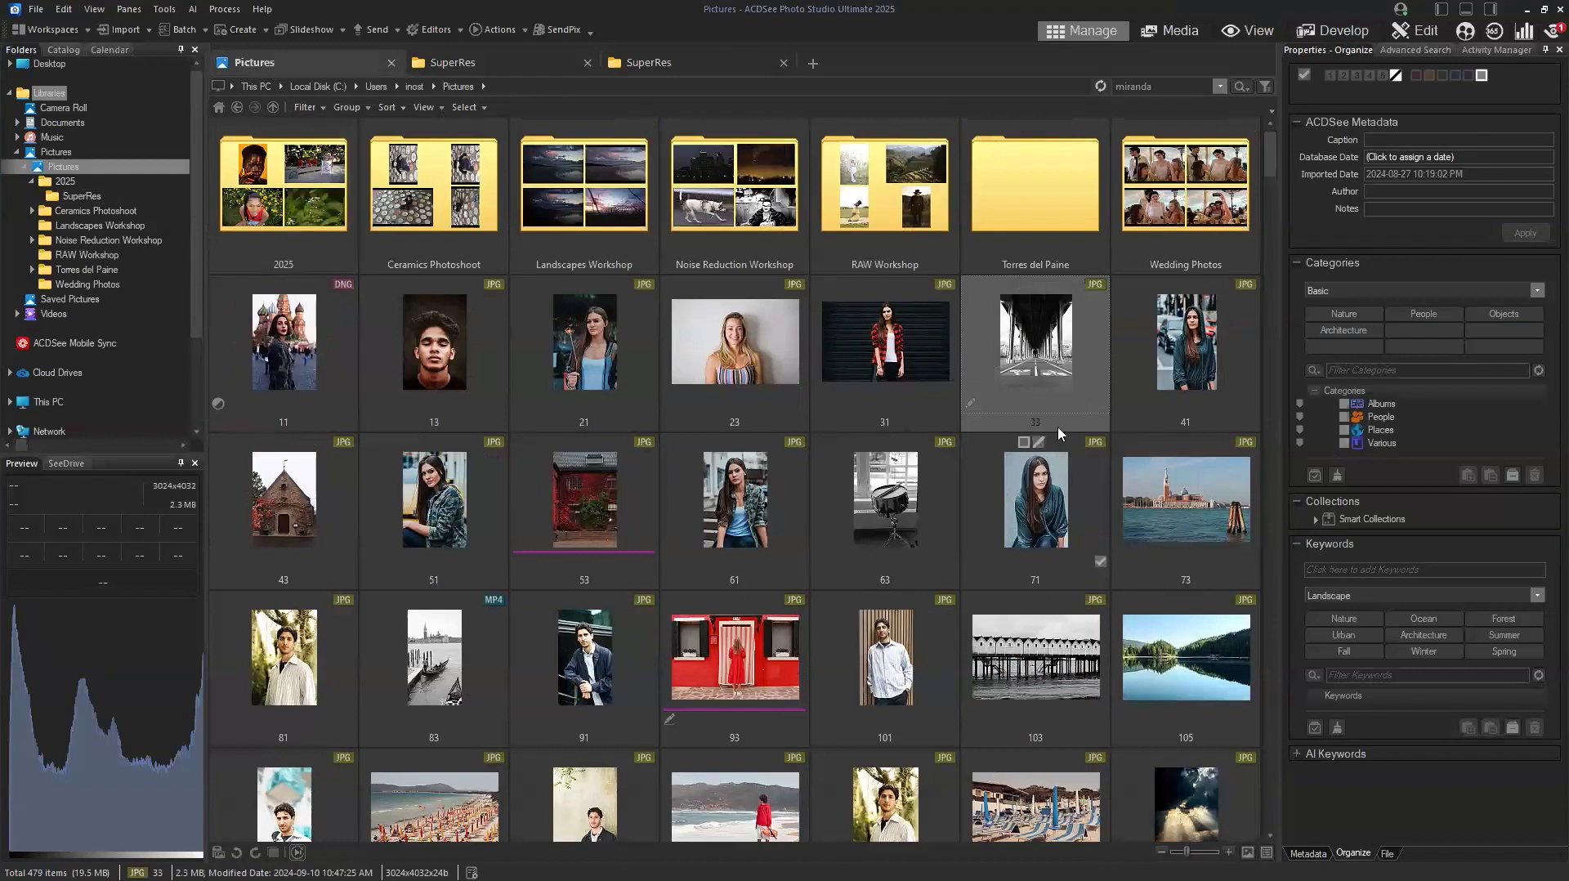
{"action": "right_click", "coordinate": [1035, 349]}
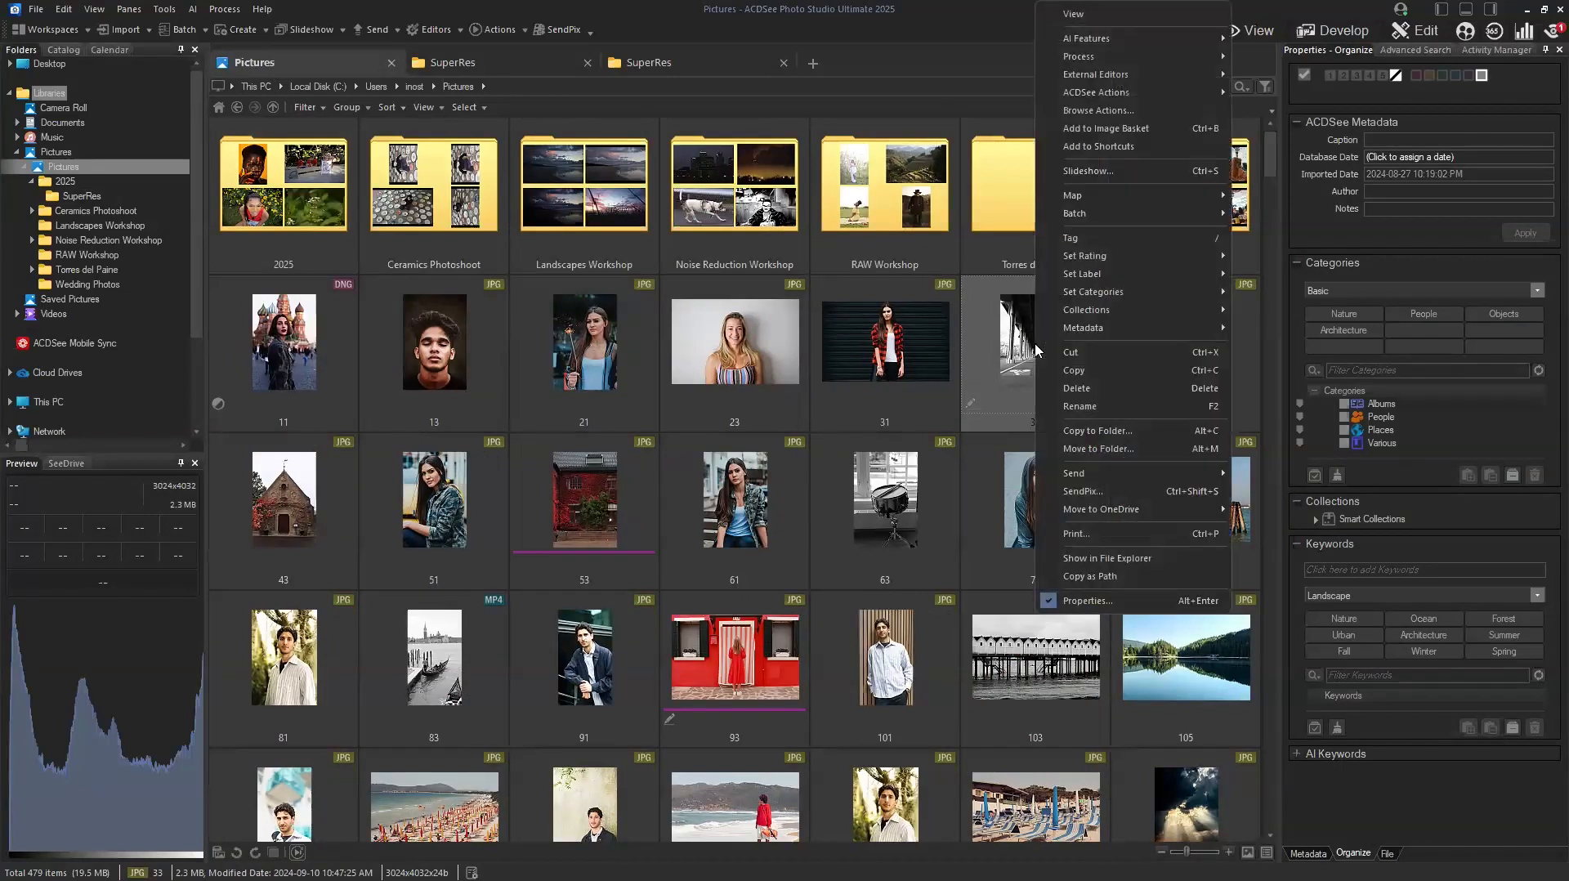
{"action": "left_click", "coordinate": [1018, 342]}
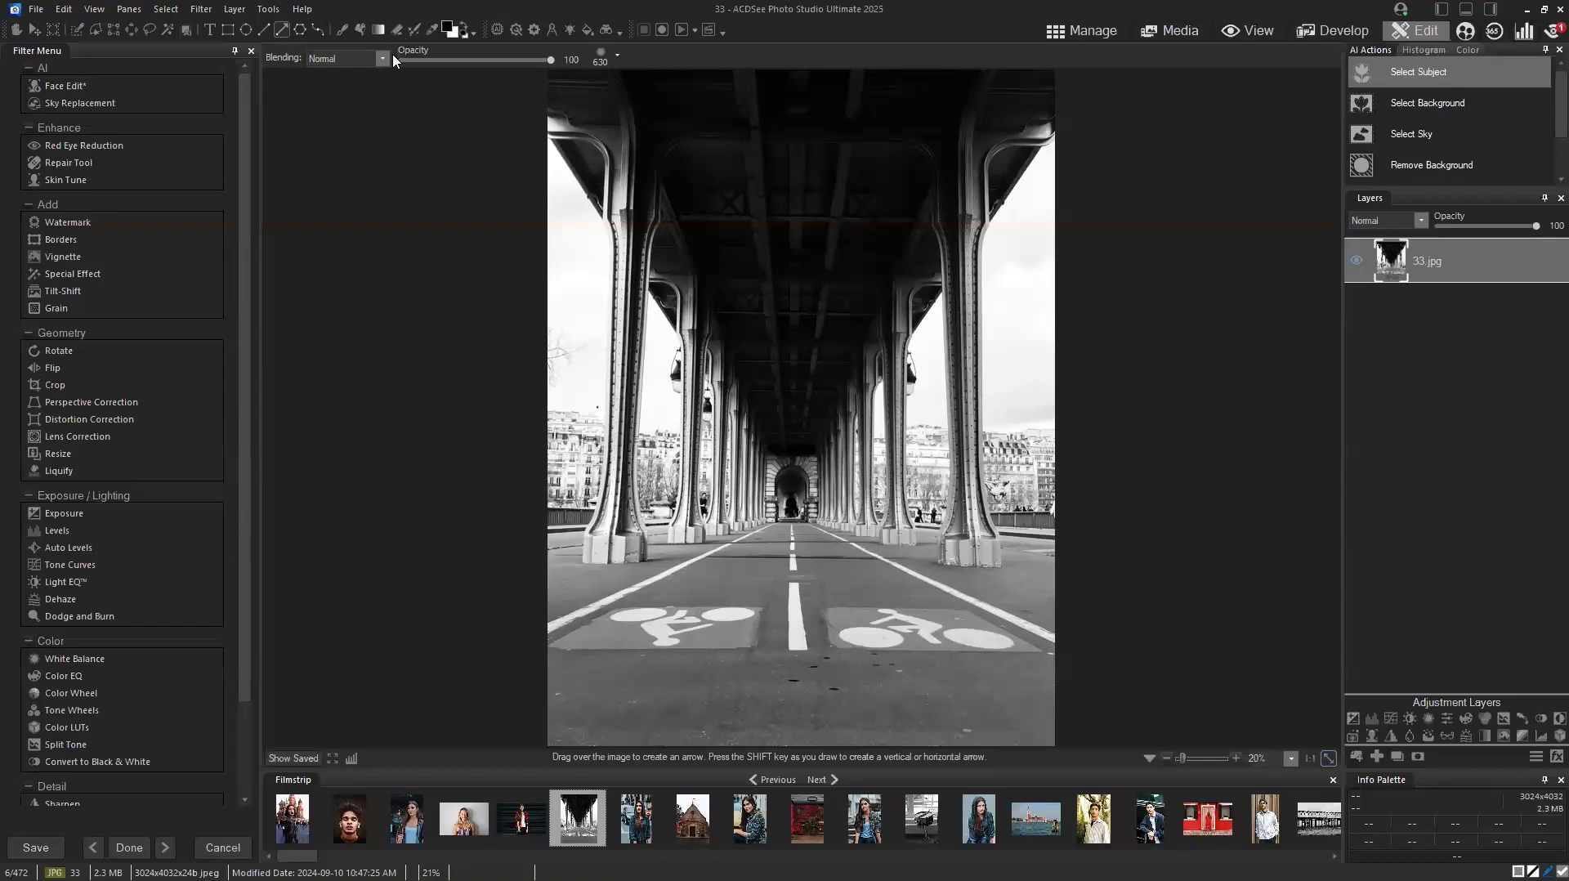
Paint a straight selection brush stroke from the photo's upper-left corner to the area just above the distant tunnel archway.
{"action": "left_click", "coordinate": [338, 30]}
{"action": "left_click", "coordinate": [346, 29]}
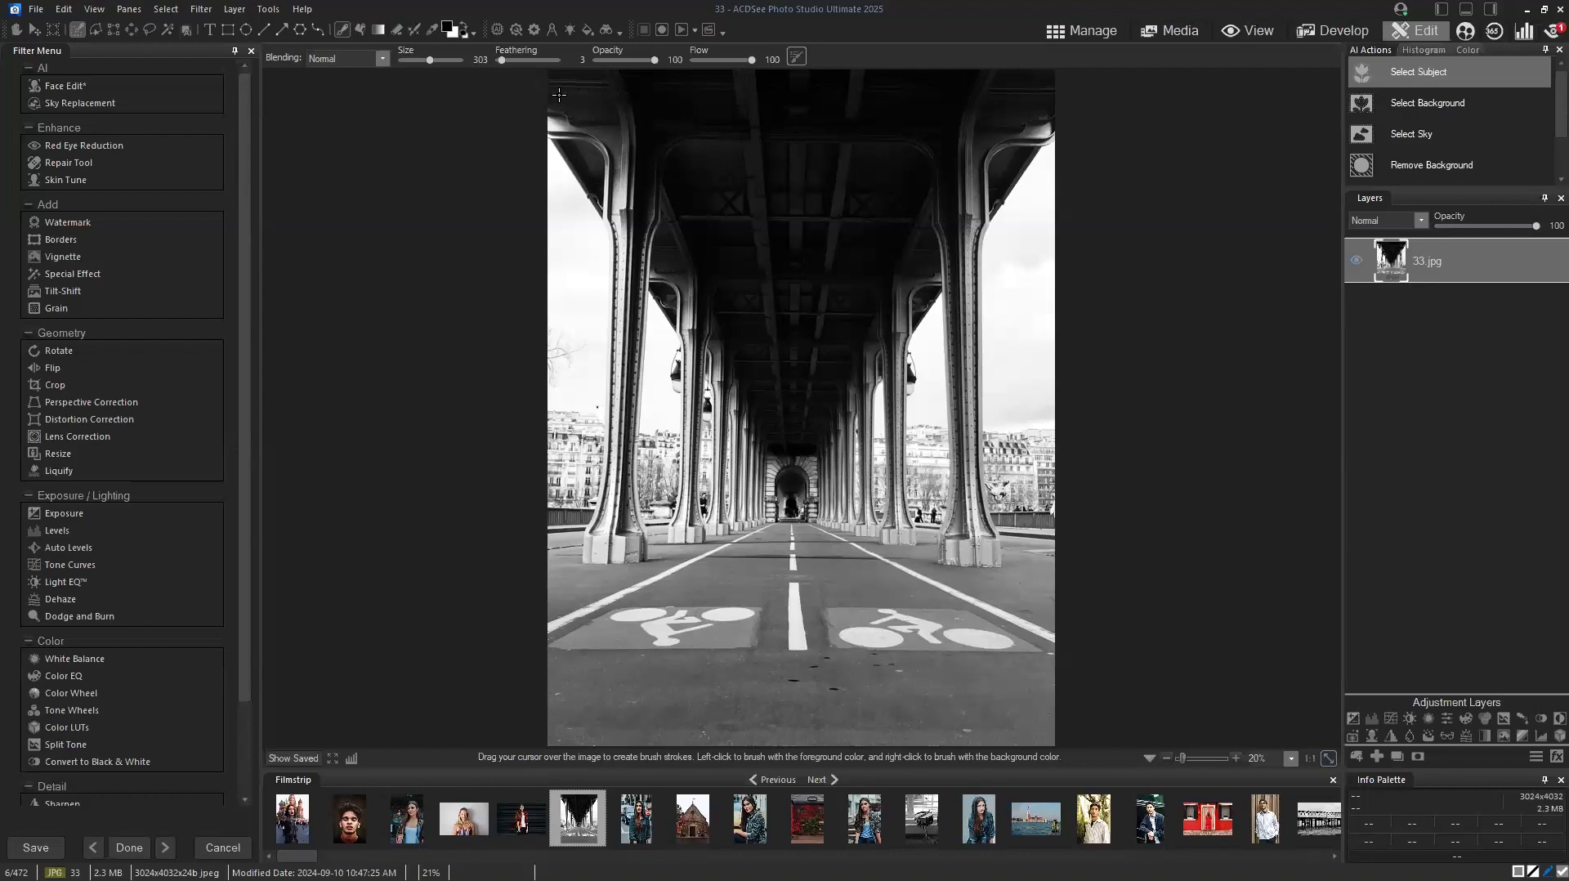
{"action": "key", "text": "s"}
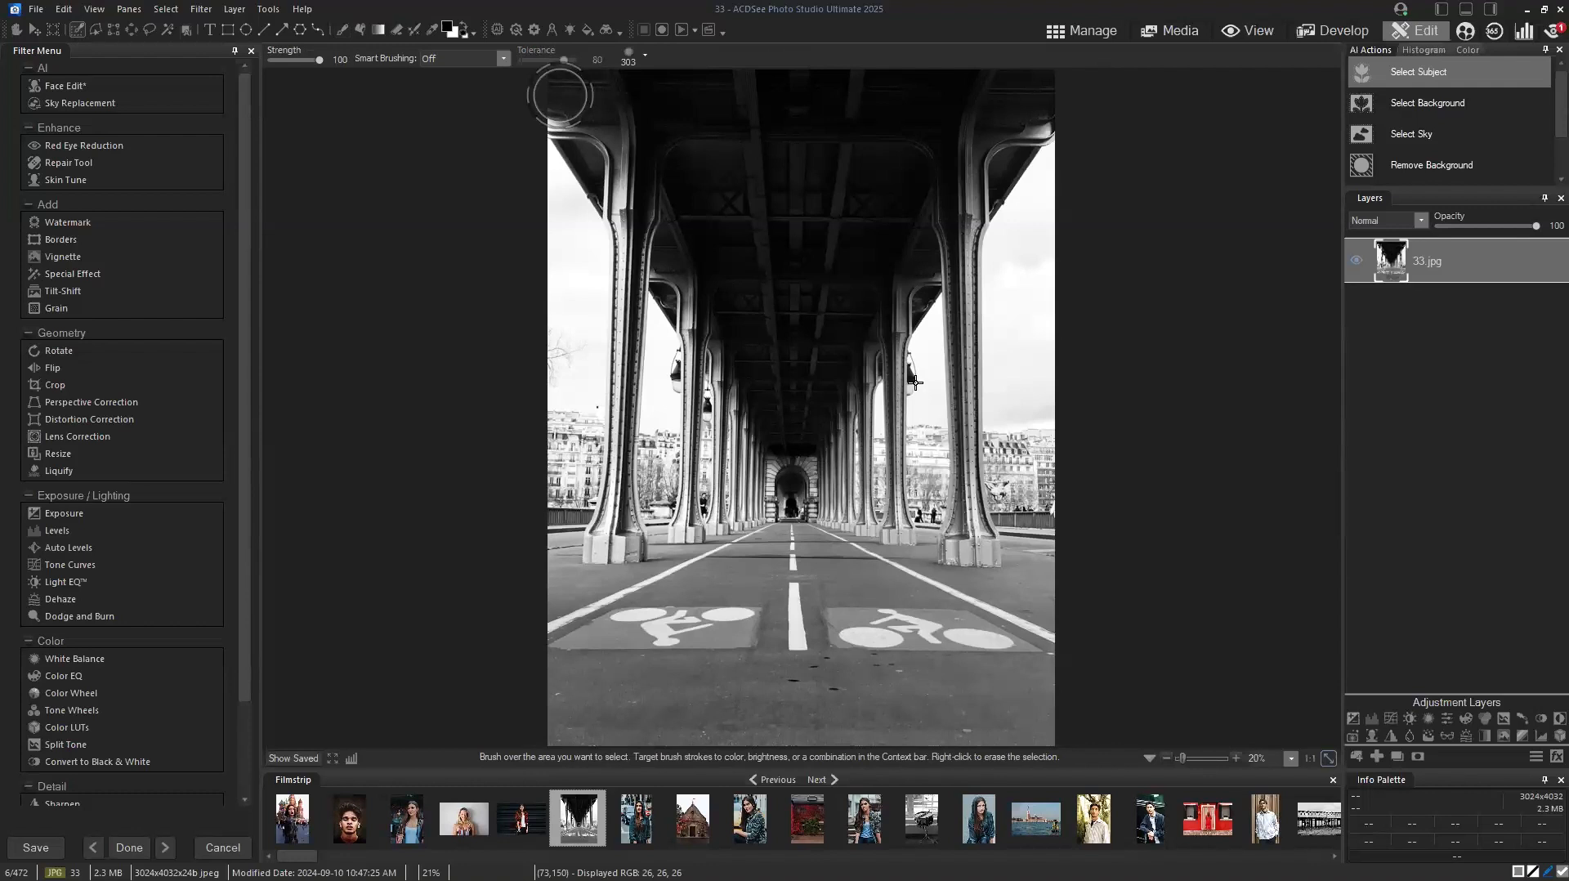
{"action": "left_click_drag", "start_coordinate": [564, 85], "coordinate": [917, 378]}
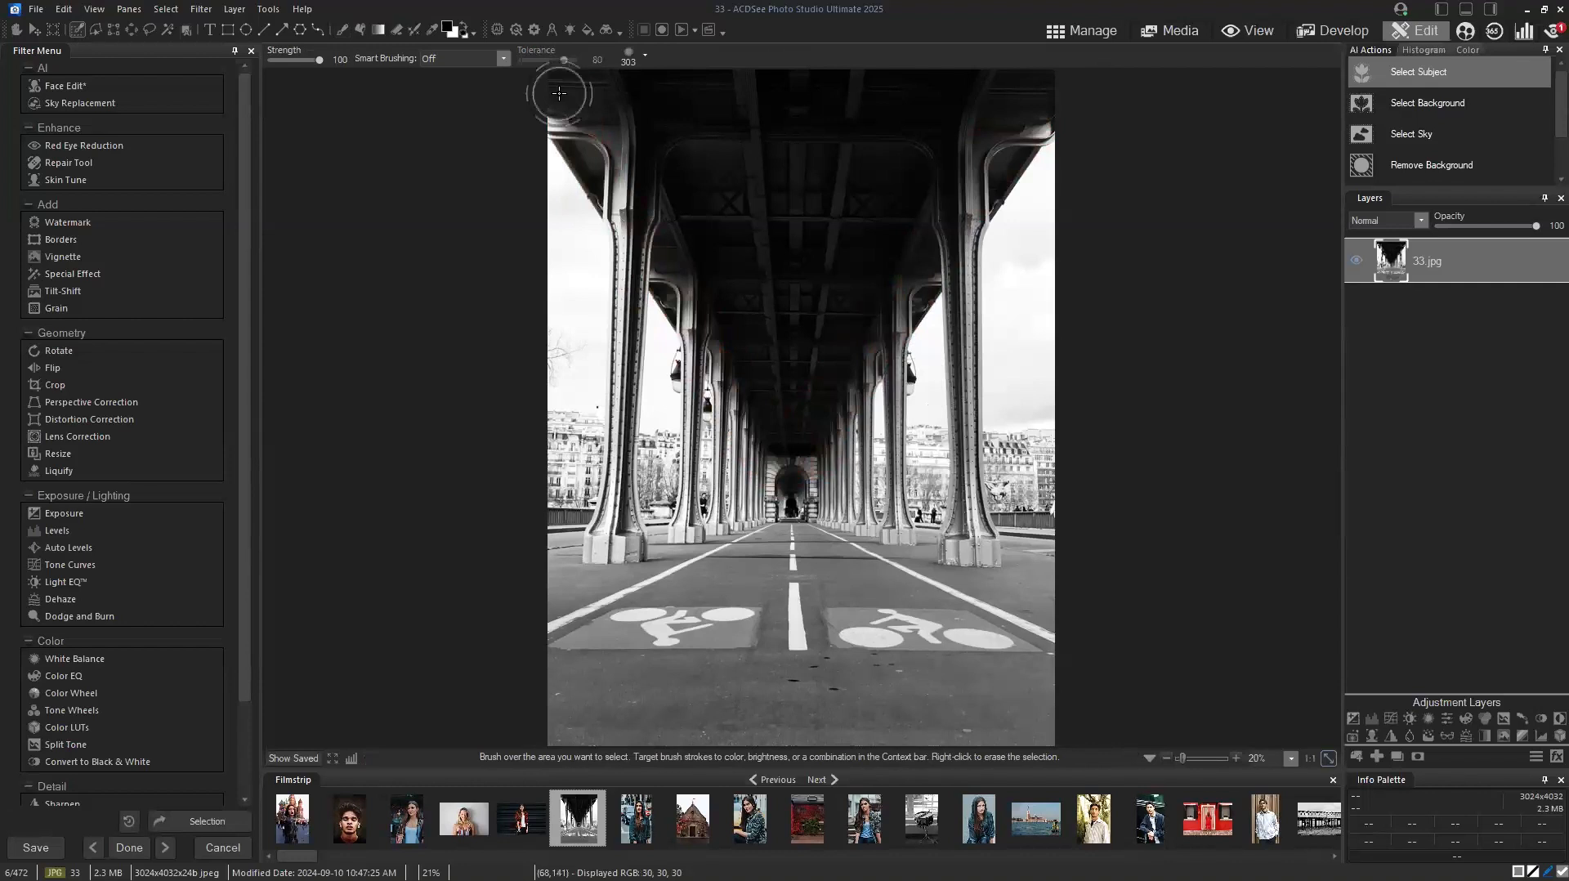
{"action": "mouse_move", "coordinate": [559, 93]}
{"action": "left_mouse_down"}
{"action": "mouse_move", "coordinate": [581, 69]}
{"action": "mouse_move", "coordinate": [560, 93]}
{"action": "left_mouse_up"}
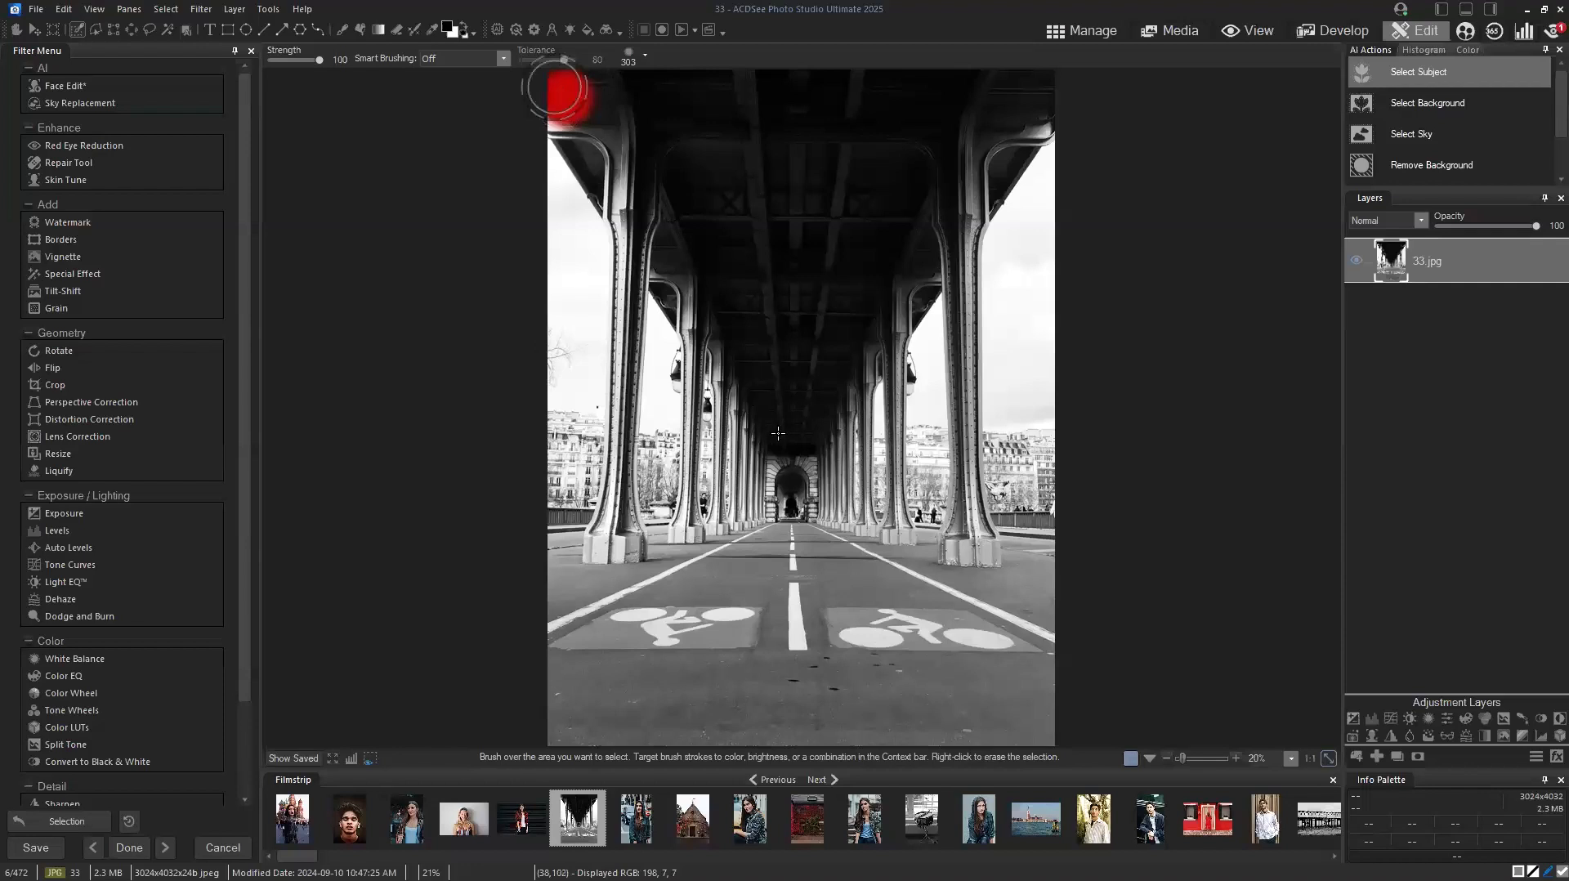
{"action": "left_click", "coordinate": [778, 433], "text": "shift"}
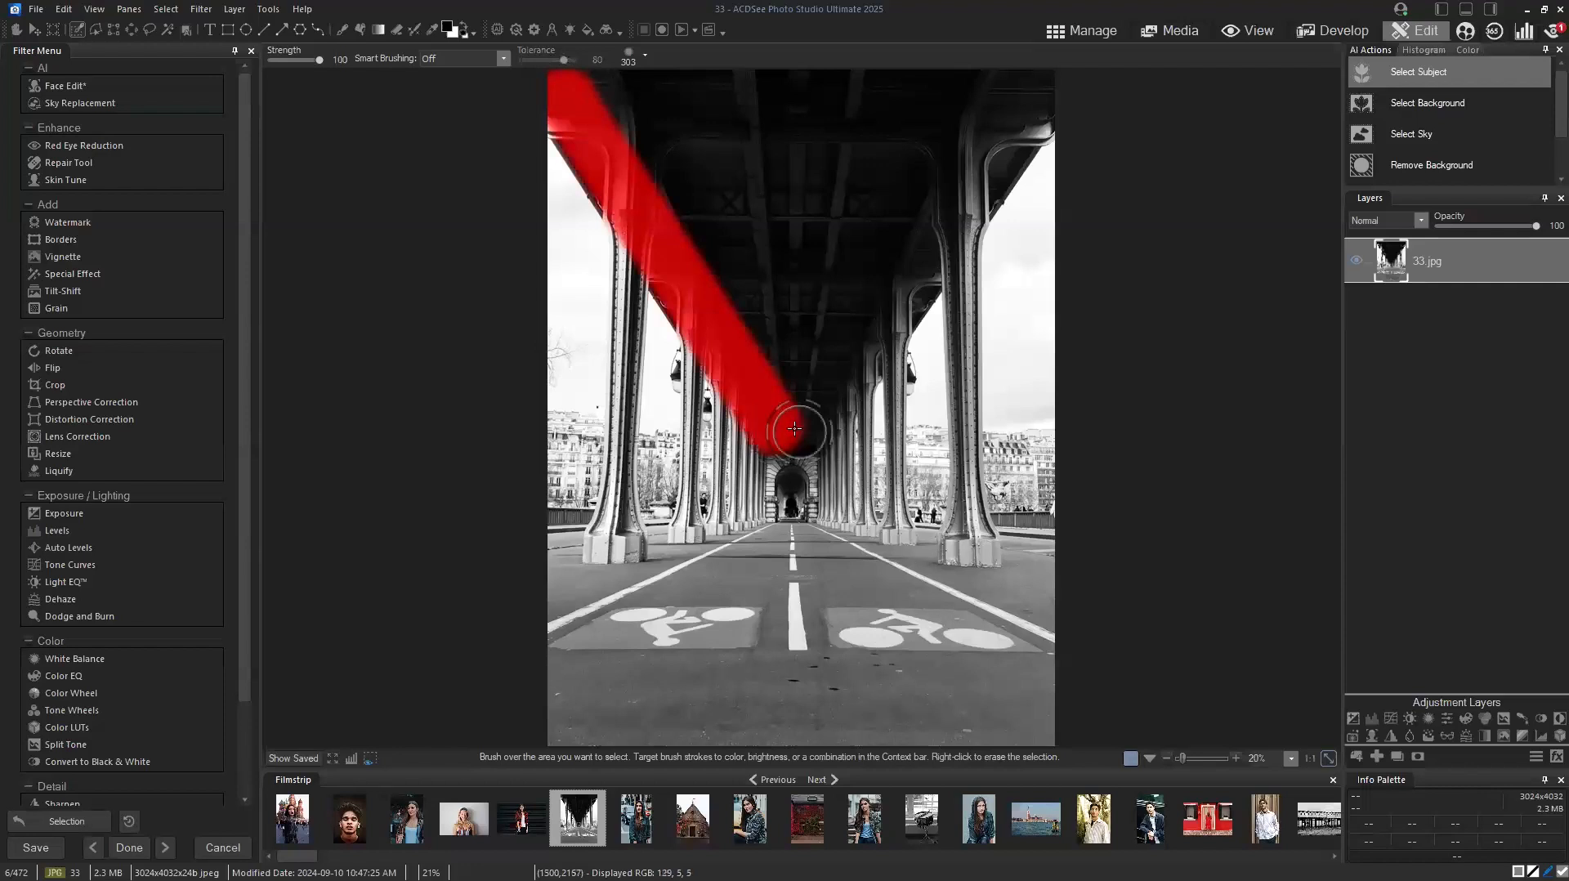
Extend the straight-line selection to the photo's upper-right corner, covering the bridge ceiling, and brighten it with an Exposure adjustment layer at +0.70 eV.
{"action": "left_click", "coordinate": [1046, 90], "text": "shift"}
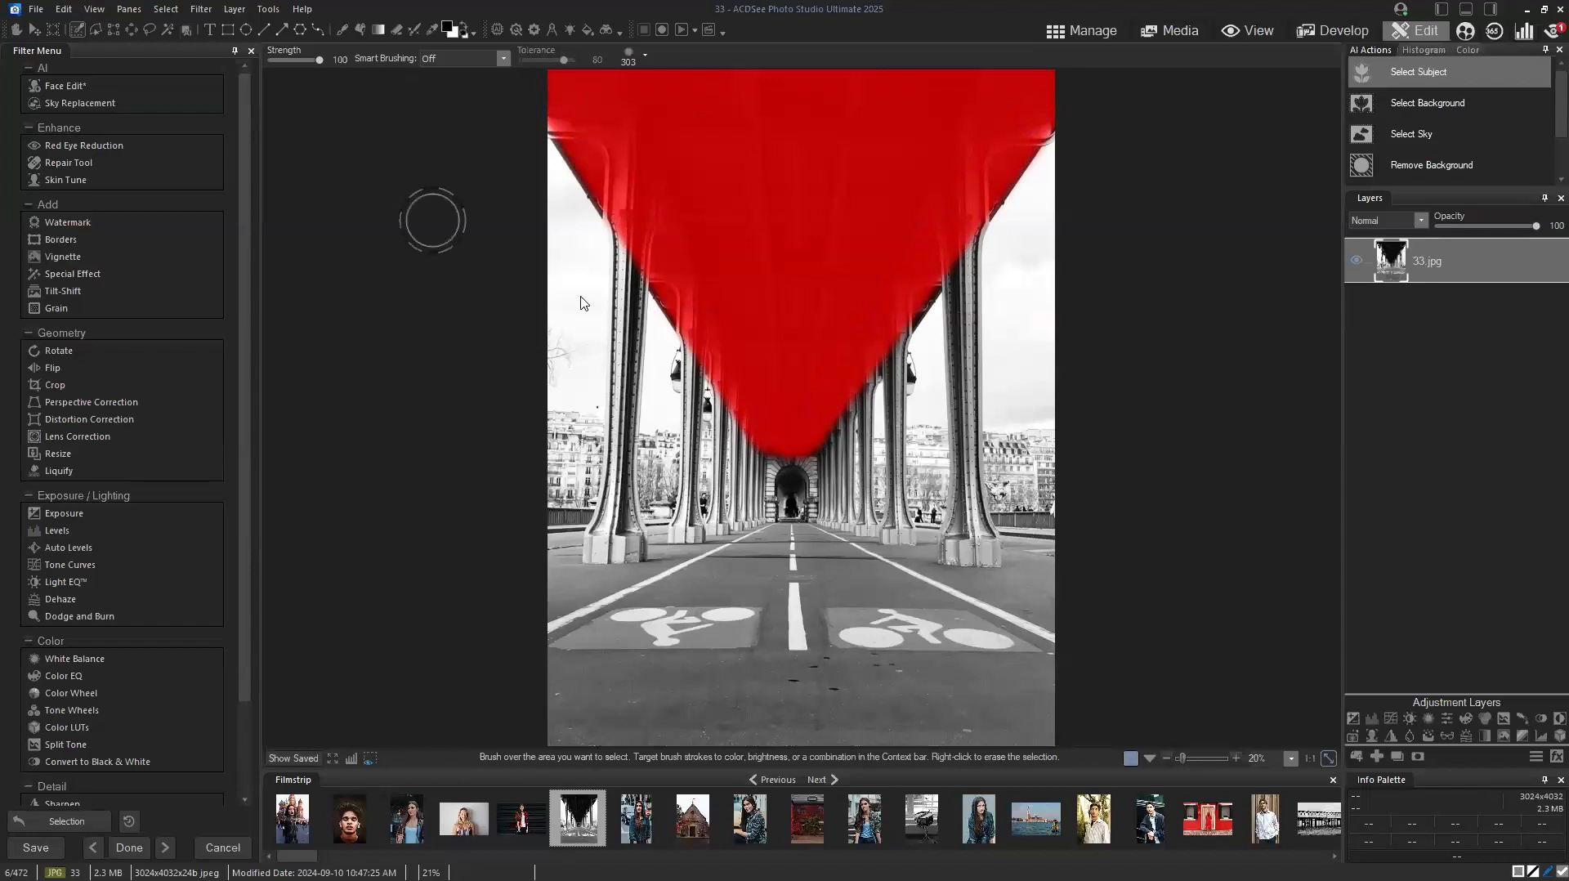
{"action": "left_click", "coordinate": [1354, 719]}
{"action": "left_click_drag", "start_coordinate": [1441, 660], "coordinate": [1473, 661]}
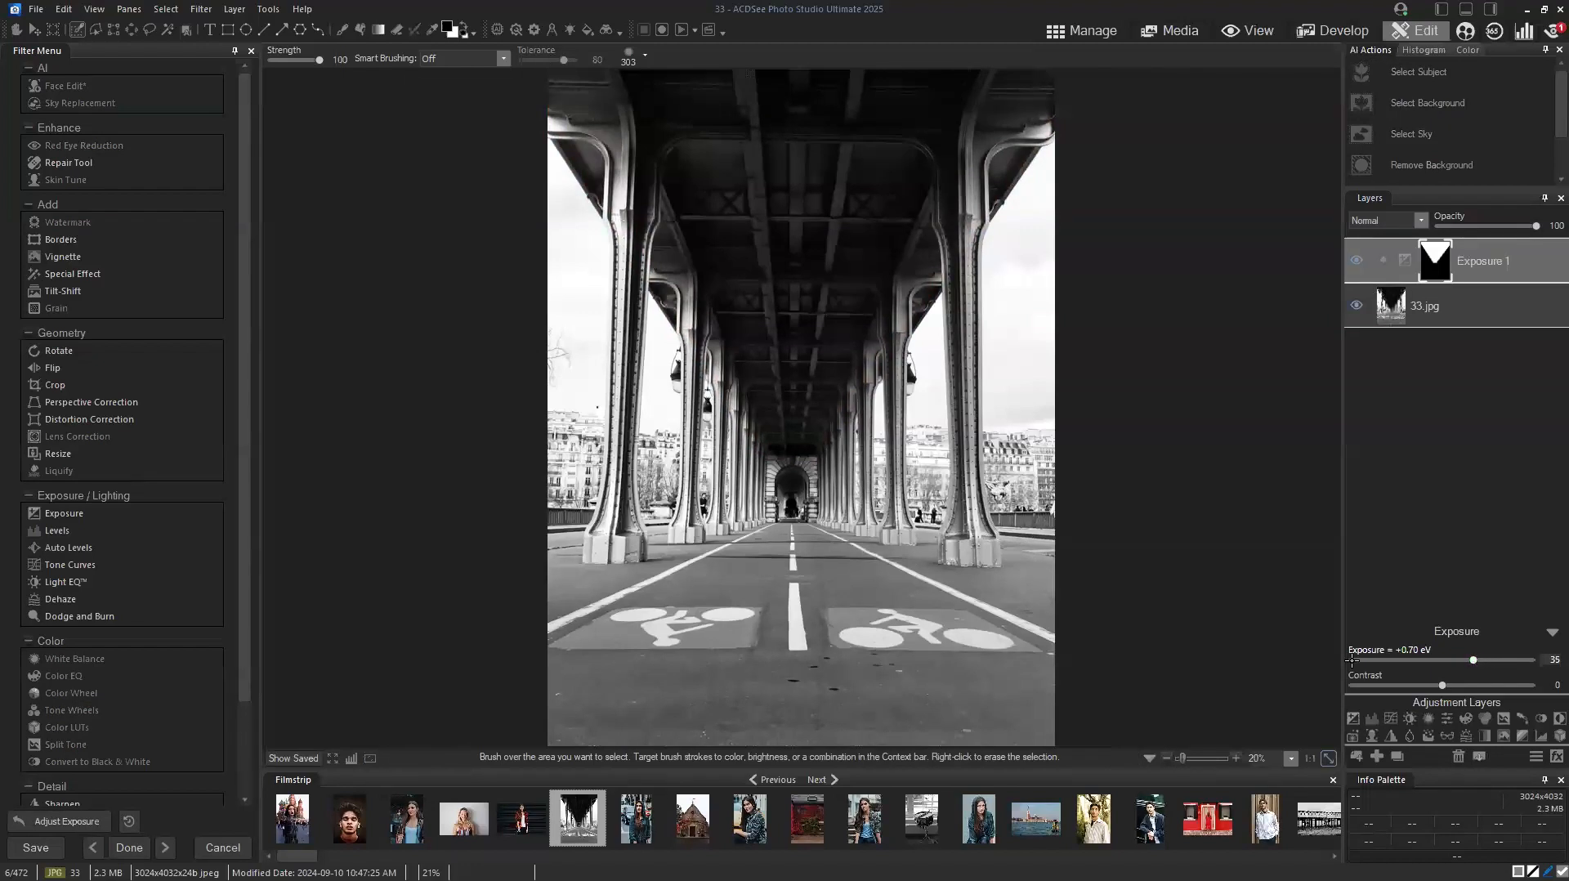
{"action": "left_click", "coordinate": [301, 759]}
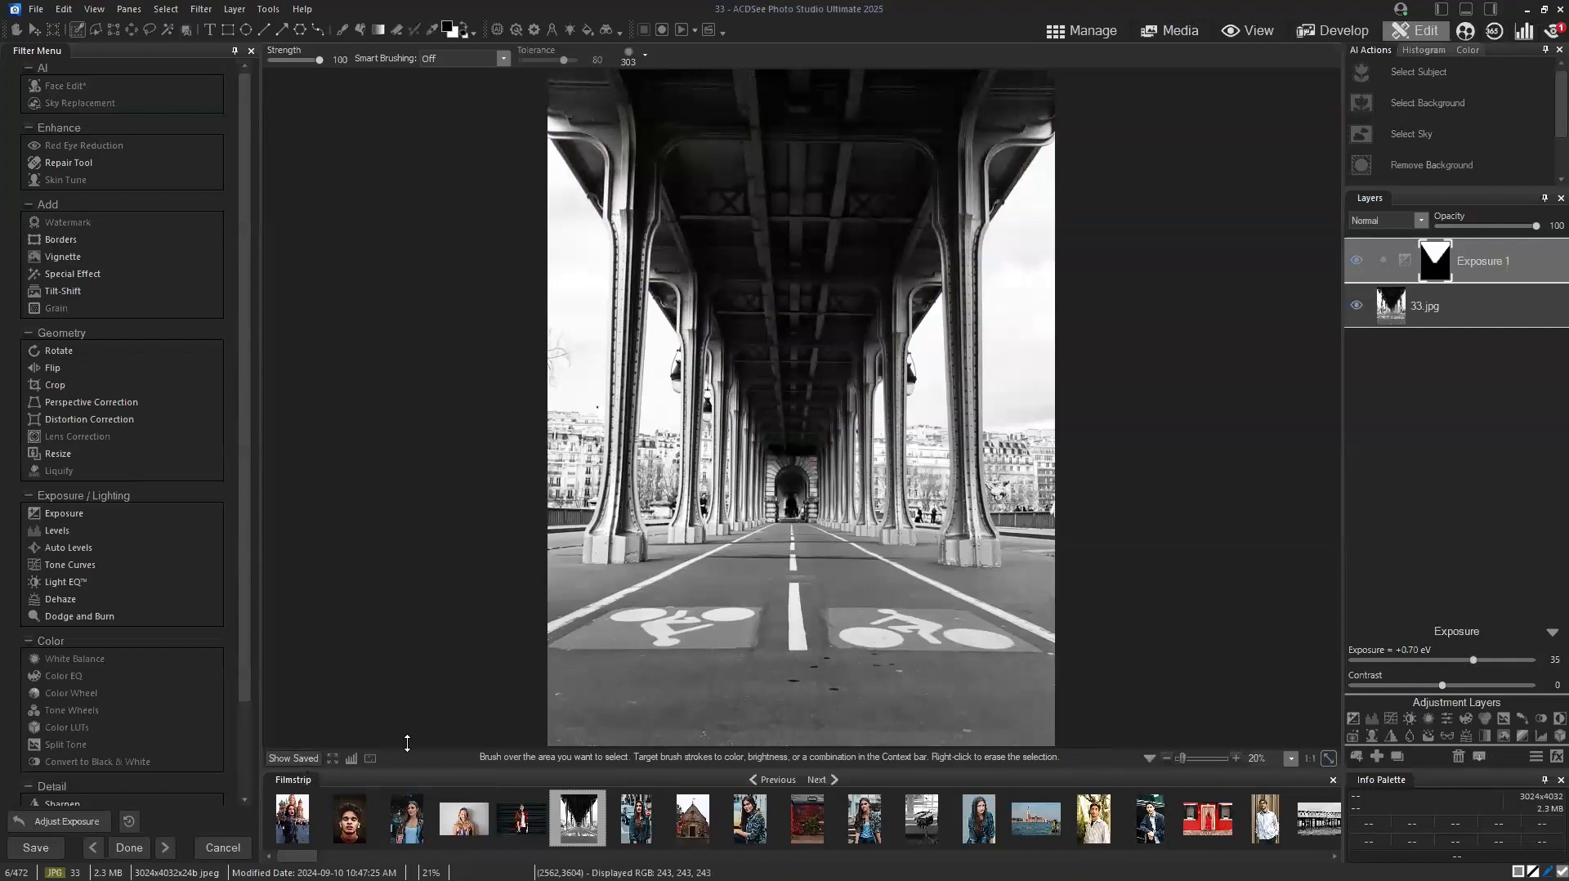
Draw a circular selection over the bridge ceiling and the columns beside it, and draw several rectangles across it on the Exposure 1 layer.
{"action": "left_click", "coordinate": [131, 34]}
{"action": "mouse_move", "coordinate": [649, 204]}
{"action": "left_mouse_down"}
{"action": "mouse_move", "coordinate": [793, 315]}
{"action": "mouse_move", "coordinate": [797, 380]}
{"action": "mouse_move", "coordinate": [878, 401]}
{"action": "mouse_move", "coordinate": [826, 332]}
{"action": "mouse_move", "coordinate": [836, 386]}
{"action": "left_mouse_up"}
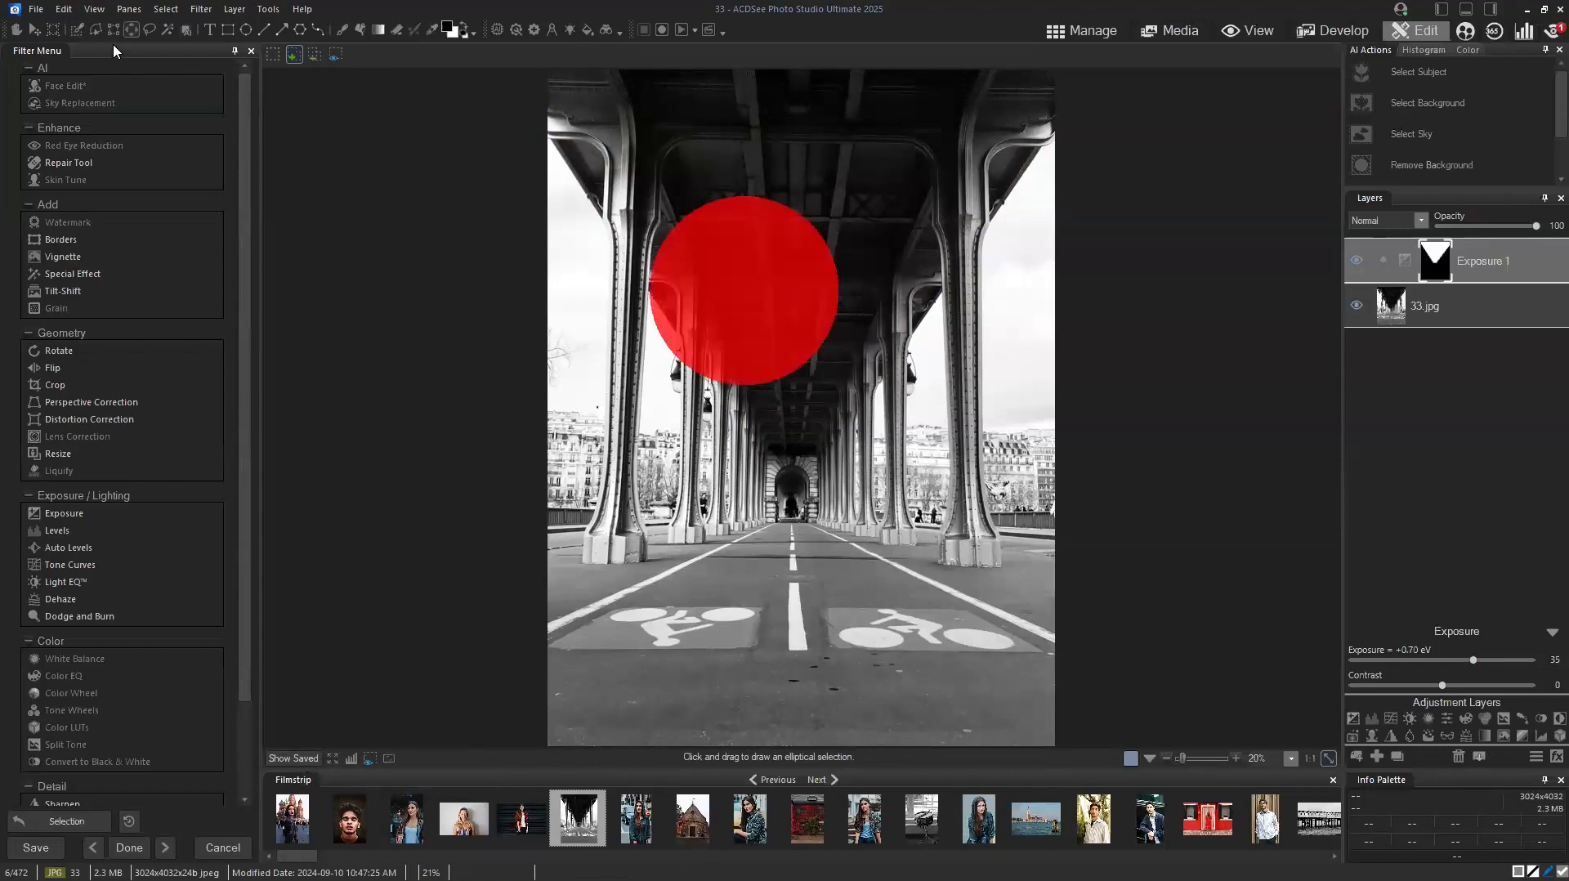
{"action": "left_click", "coordinate": [228, 30]}
{"action": "mouse_move", "coordinate": [830, 121]}
{"action": "left_mouse_down"}
{"action": "mouse_move", "coordinate": [928, 246]}
{"action": "mouse_move", "coordinate": [752, 430]}
{"action": "mouse_move", "coordinate": [564, 427]}
{"action": "mouse_move", "coordinate": [960, 343]}
{"action": "mouse_move", "coordinate": [943, 369]}
{"action": "mouse_move", "coordinate": [956, 384]}
{"action": "left_mouse_up"}
{"action": "mouse_move", "coordinate": [602, 350]}
{"action": "left_mouse_down"}
{"action": "mouse_move", "coordinate": [763, 538]}
{"action": "mouse_move", "coordinate": [834, 584]}
{"action": "left_mouse_up"}
{"action": "left_click_drag", "start_coordinate": [899, 160], "coordinate": [754, 289]}
{"action": "left_click_drag", "start_coordinate": [701, 461], "coordinate": [754, 554]}
Select the 33.jpg layer and switch to the Ellipse drawing tool, followed by the Rectangle drawing tool.
{"action": "left_click", "coordinate": [1512, 317]}
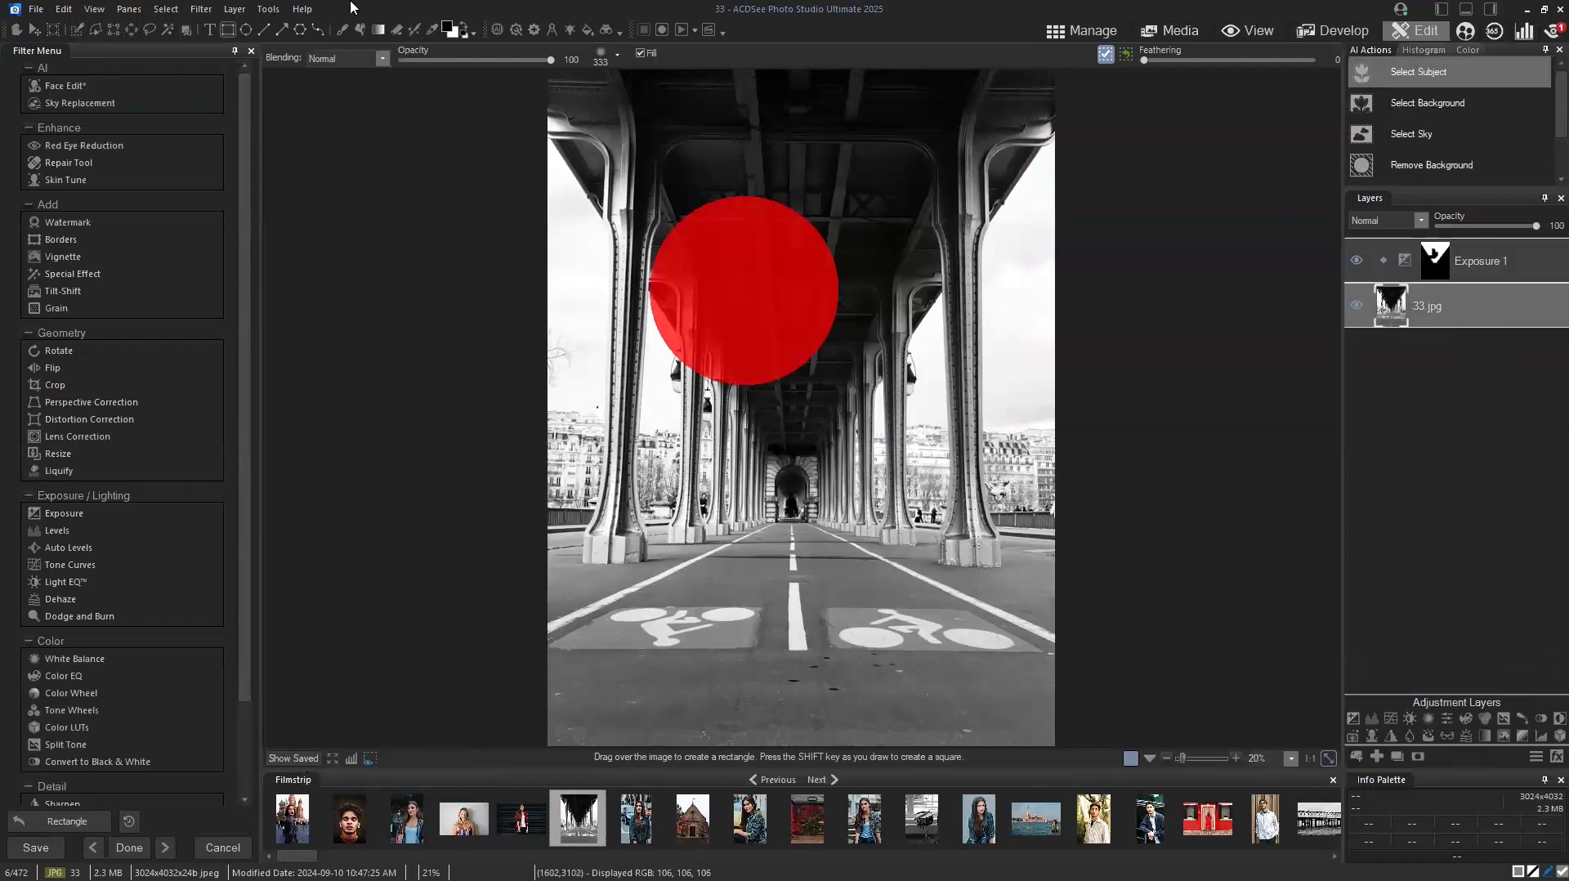
{"action": "left_click", "coordinate": [245, 30]}
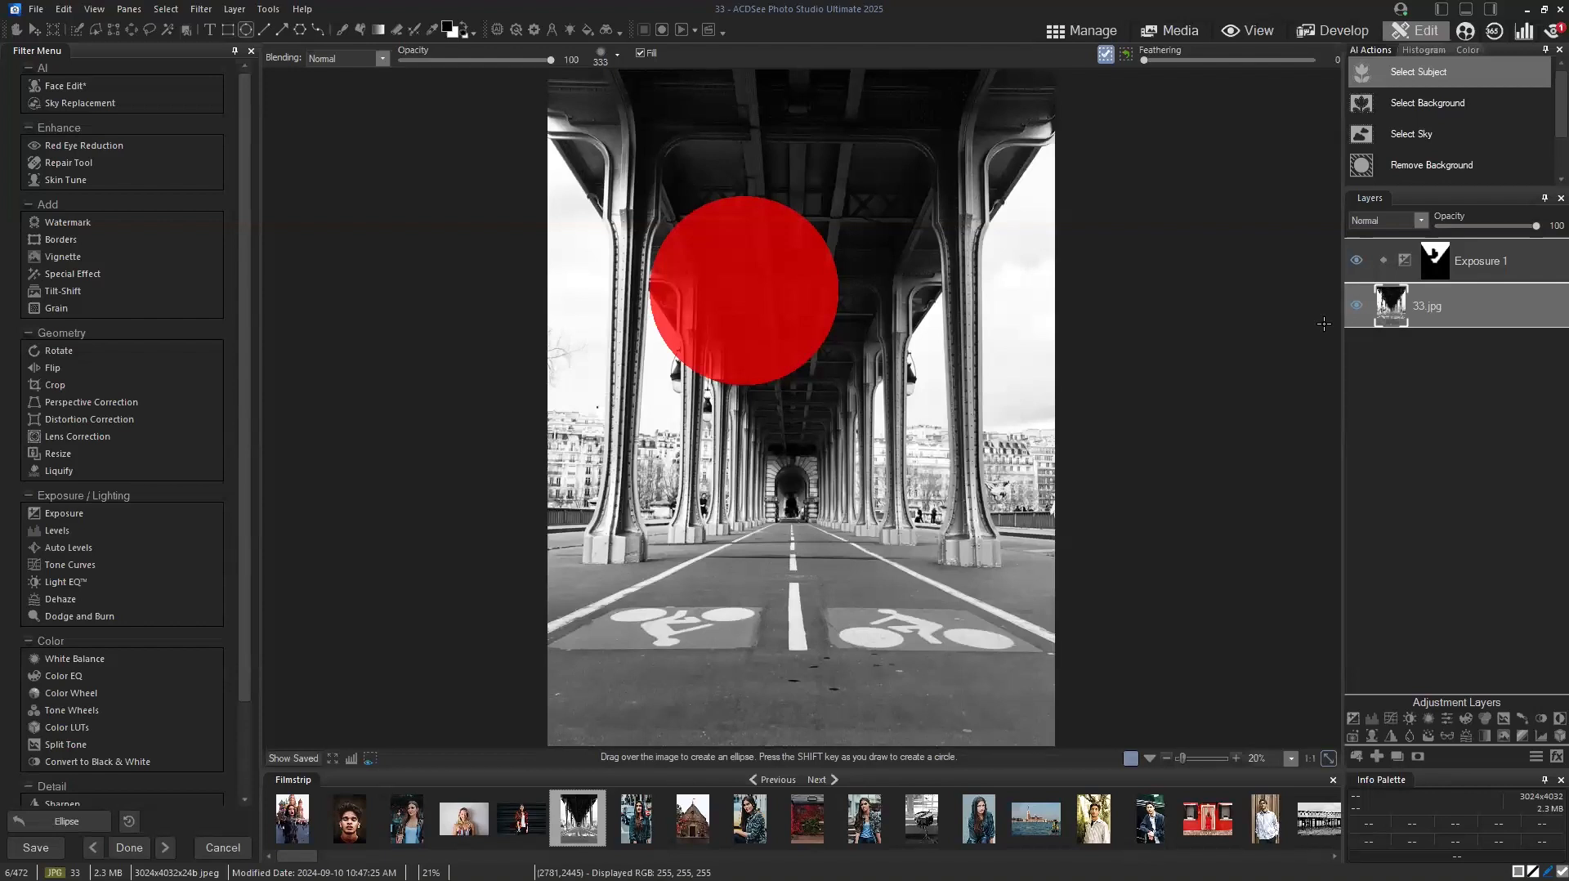
{"action": "key", "text": "r"}
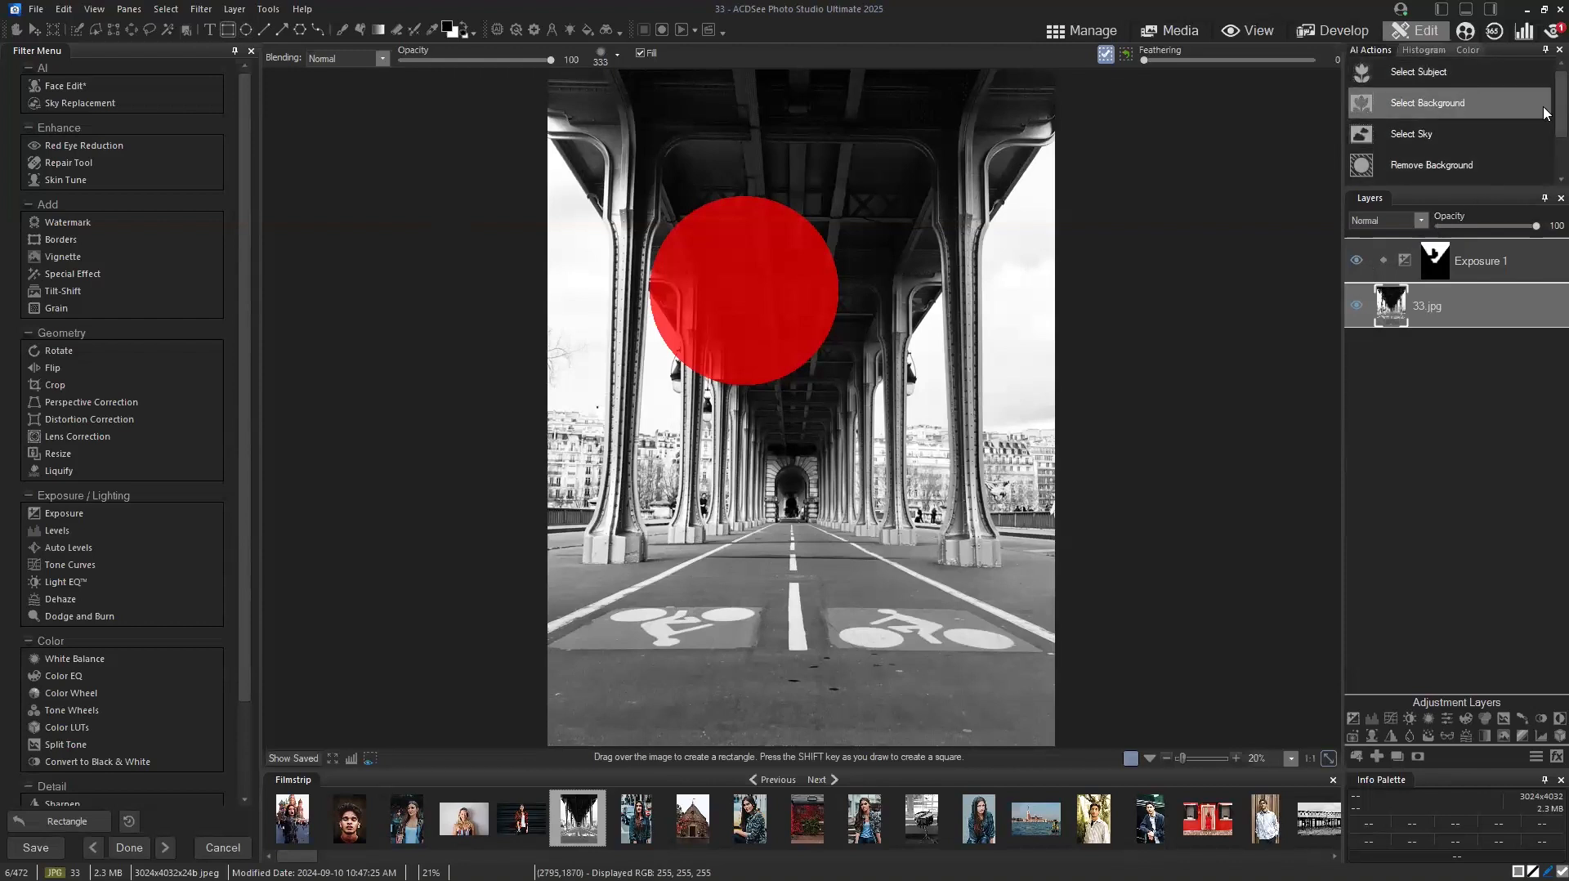
Enlarge the AI Actions pane until it lists every action, and switch to the Hand tool followed by the Arrow tool.
{"action": "scroll", "coordinate": [1478, 163], "scroll_direction": "down", "scroll_amount": 1}
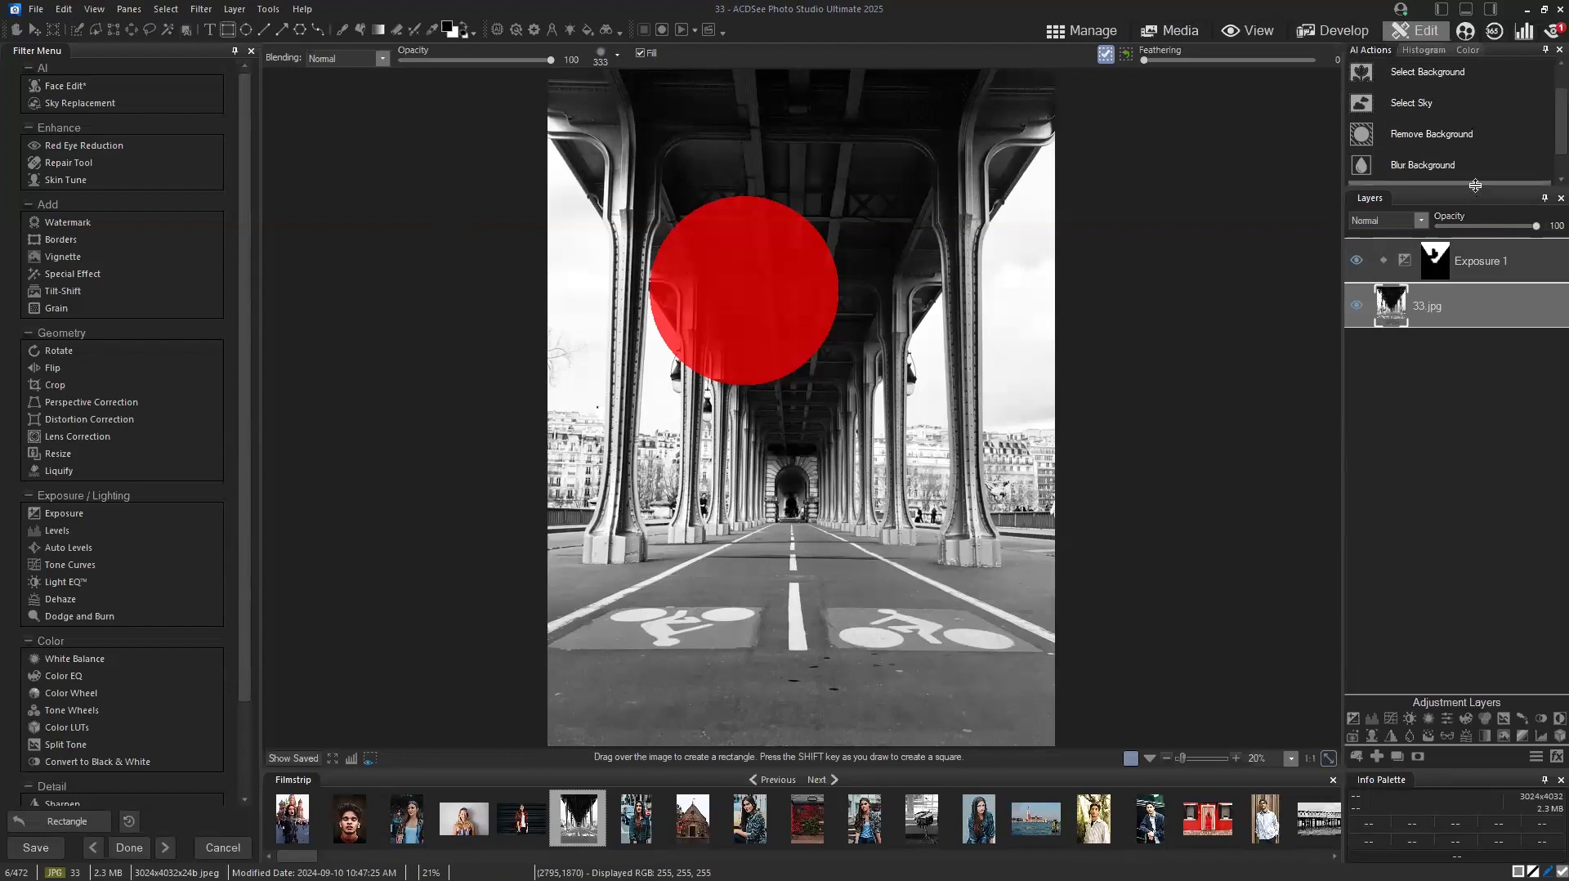
{"action": "left_click_drag", "start_coordinate": [1474, 185], "coordinate": [1476, 266]}
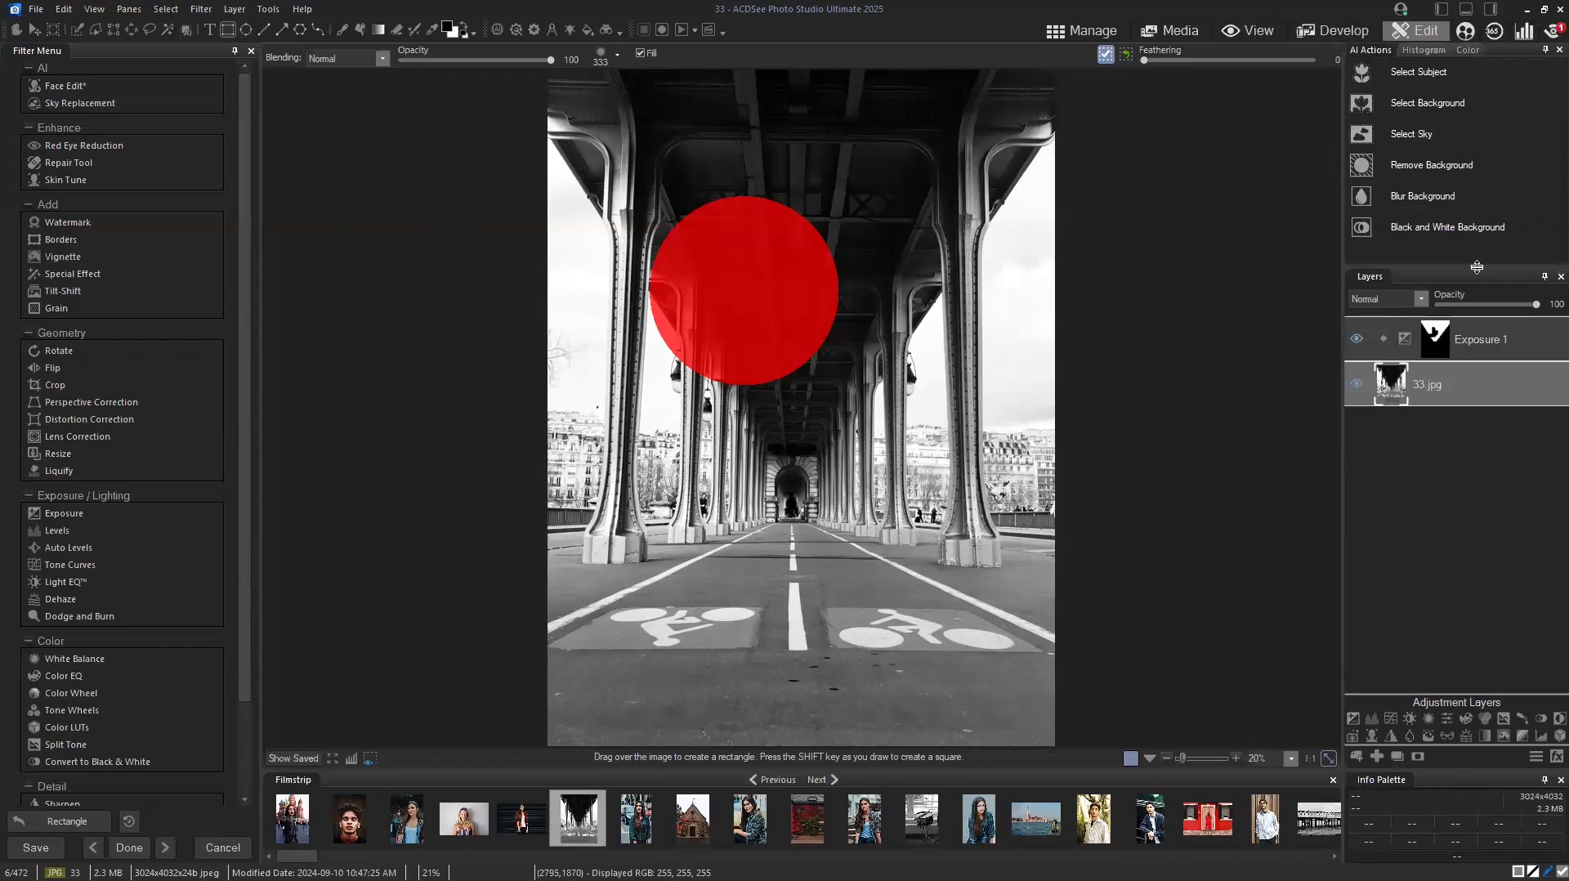
{"action": "left_click", "coordinate": [41, 32]}
{"action": "left_click", "coordinate": [570, 385]}
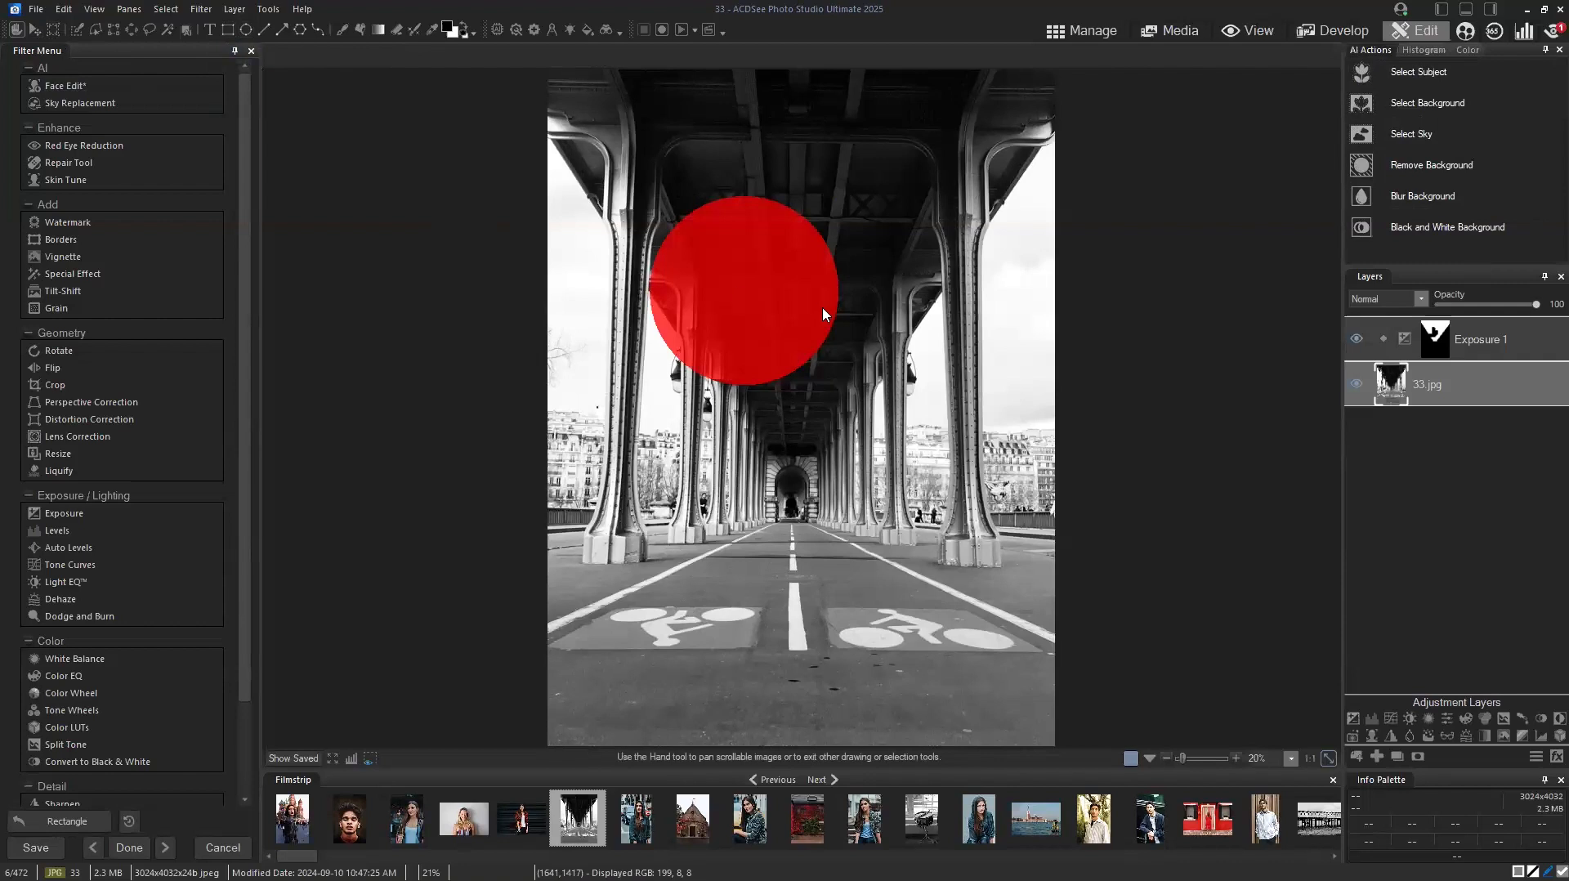
{"action": "key", "text": "a"}
Return to Manage mode discarding the edits to photo 33, cancel its switch to Develop, and open the 2025 folder.
{"action": "left_click", "coordinate": [1087, 33]}
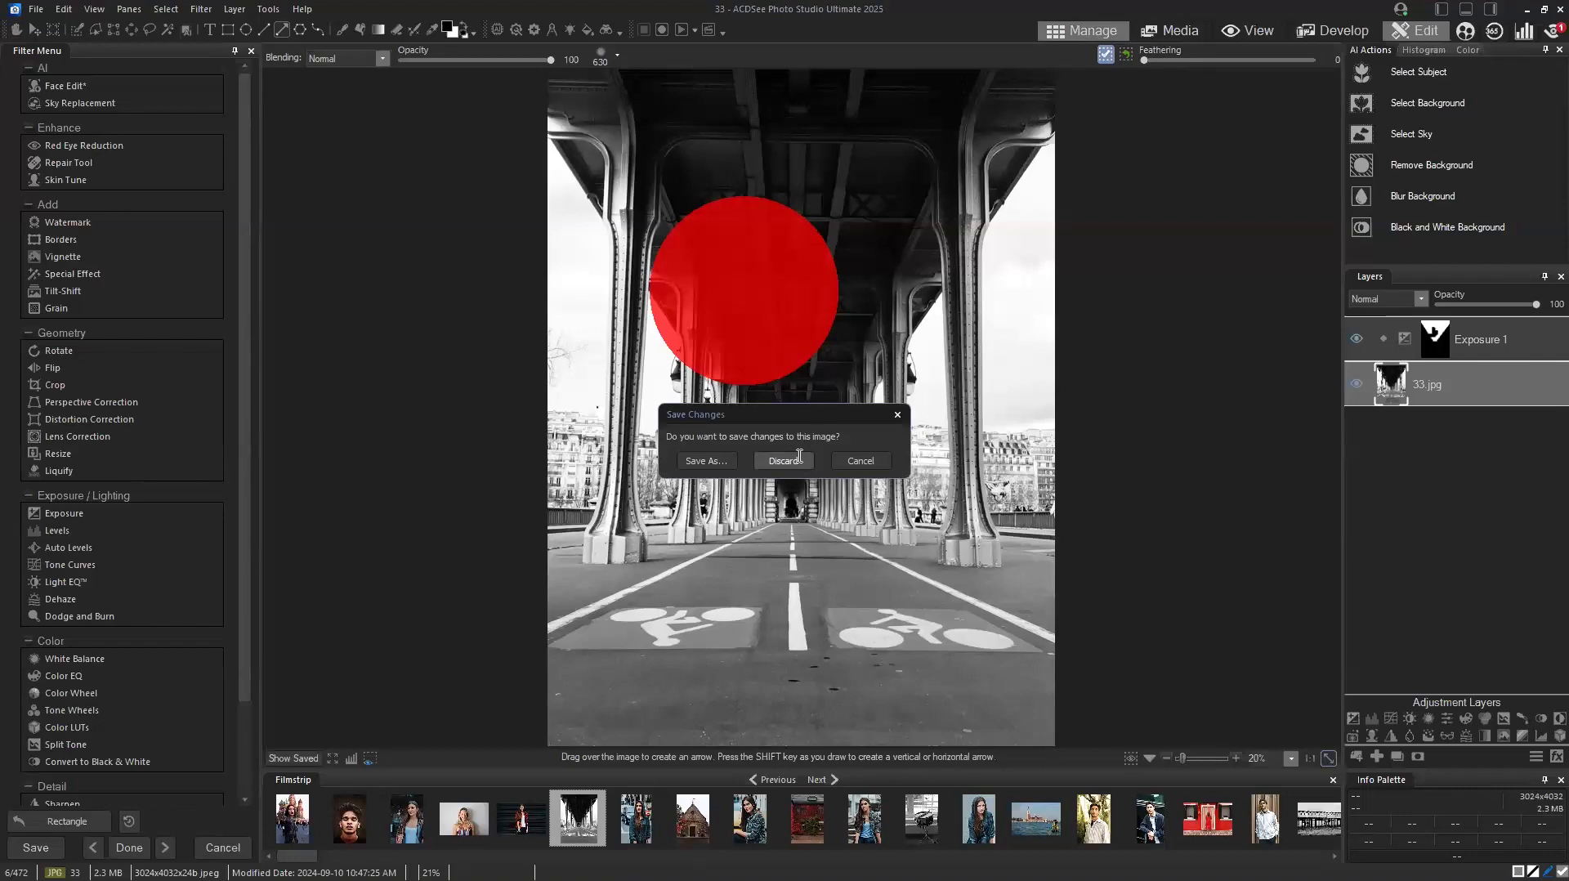
{"action": "key", "text": "Return"}
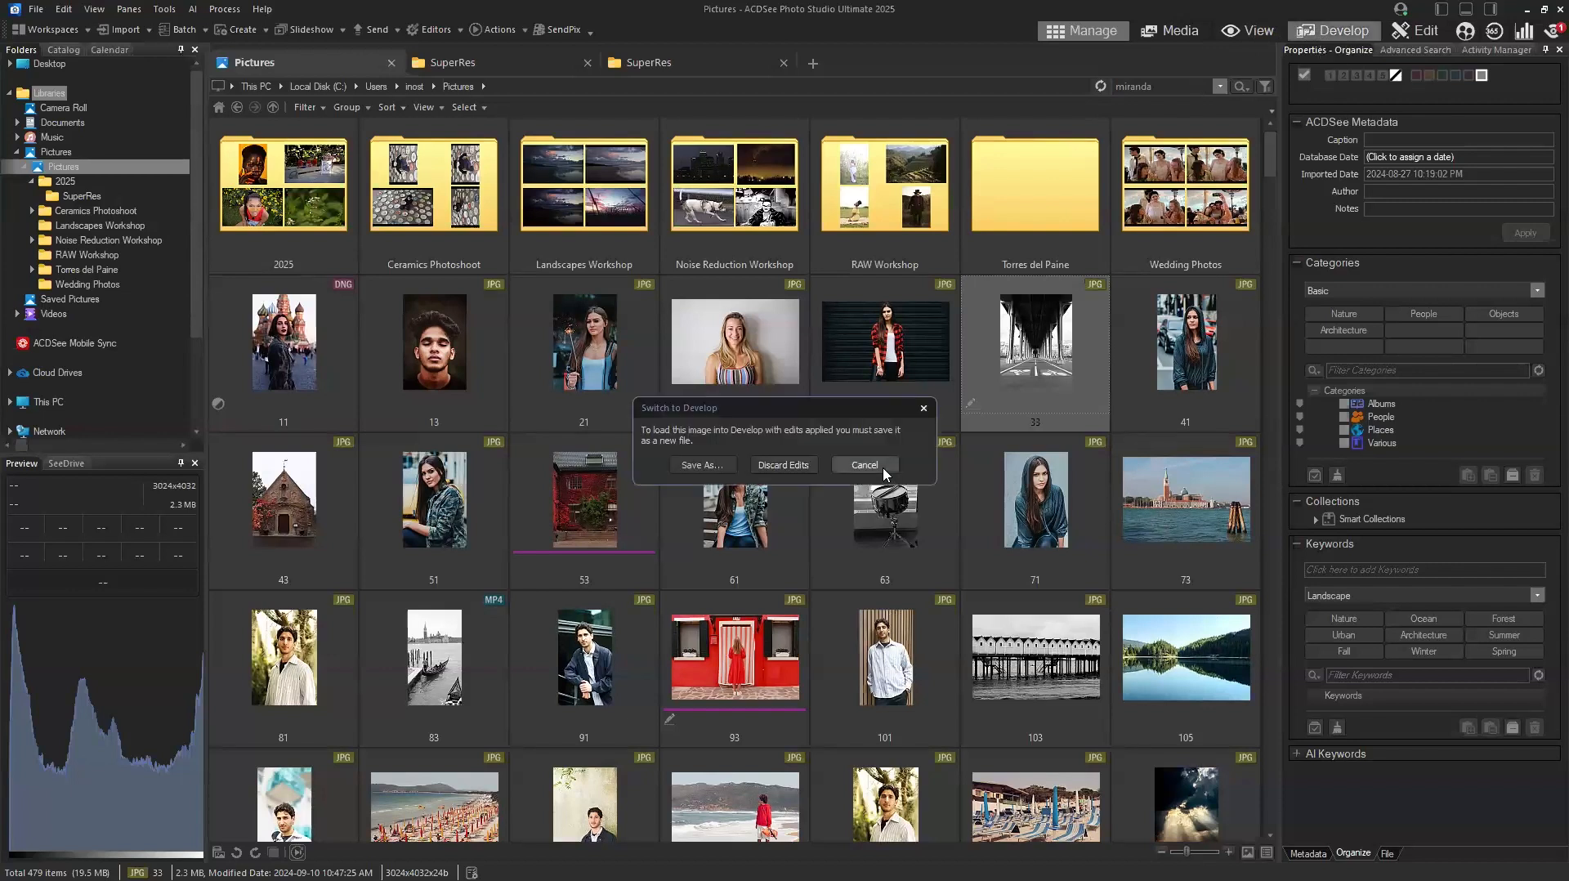
{"action": "left_click", "coordinate": [882, 467]}
{"action": "key", "text": "Return"}
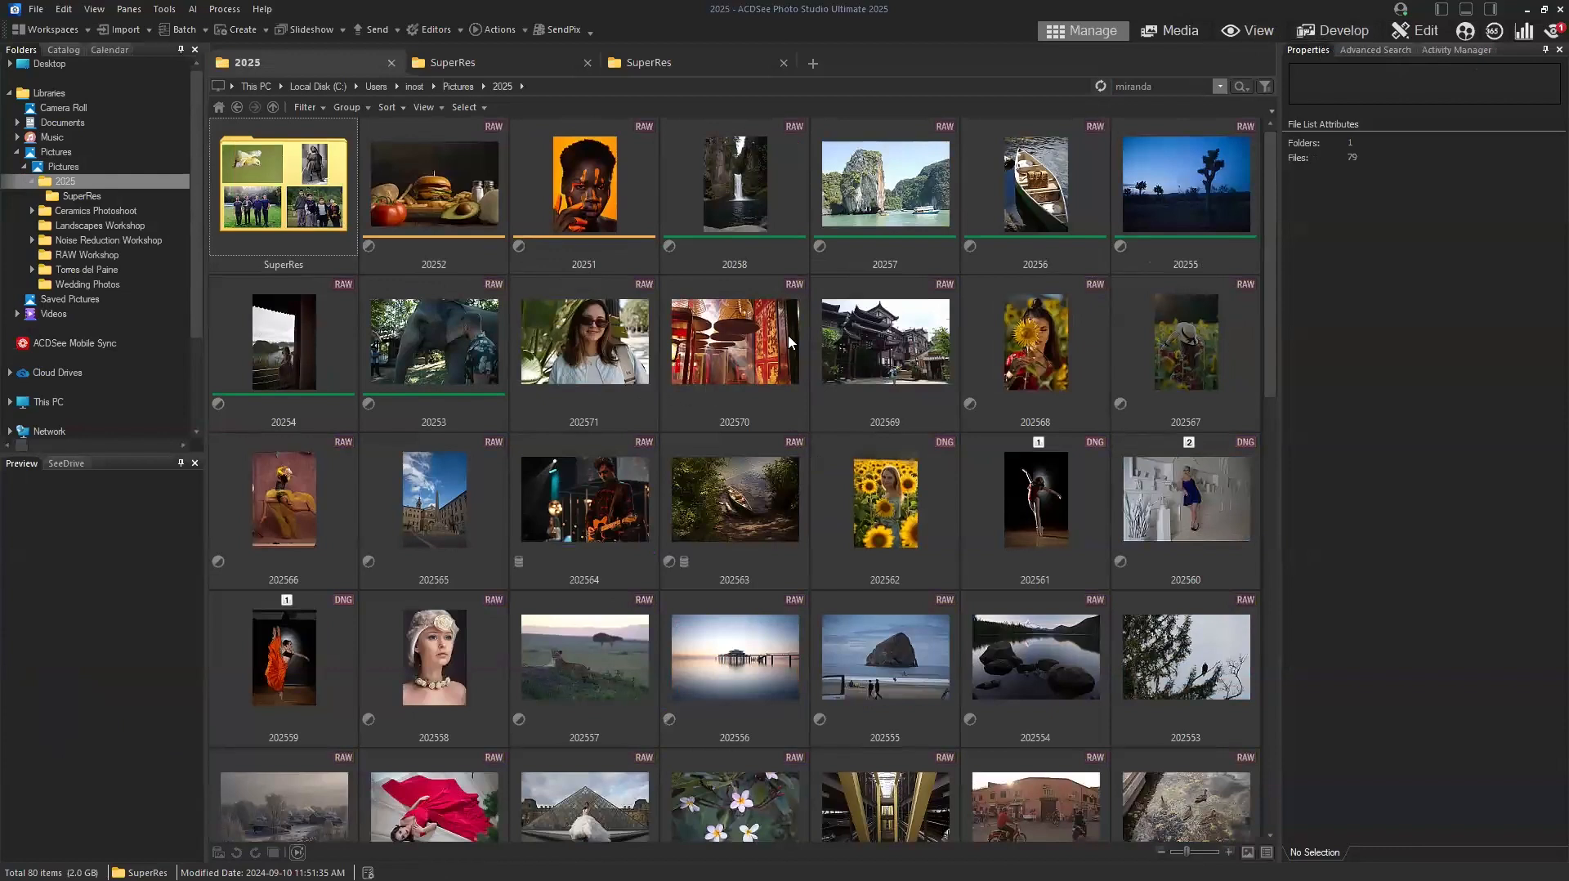
Open photo 202565 in Develop mode and brush two straight mask strokes from the sky down to the buildings on either side of the obelisk.
{"action": "left_click", "coordinate": [446, 556]}
{"action": "left_click", "coordinate": [1328, 30]}
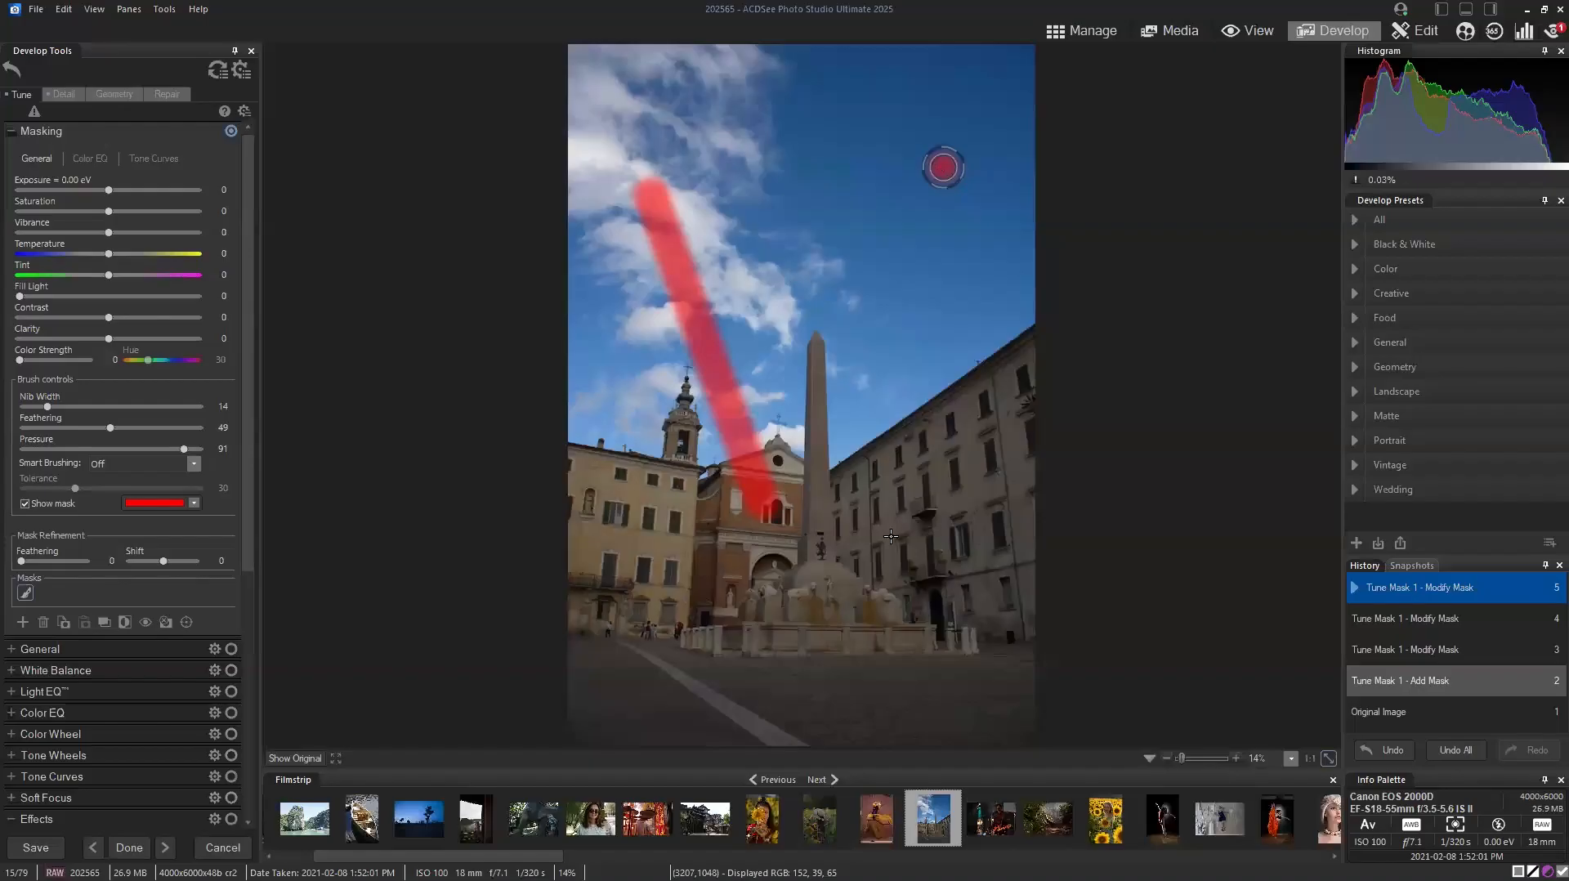
{"action": "left_click_drag", "start_coordinate": [942, 167], "coordinate": [890, 535]}
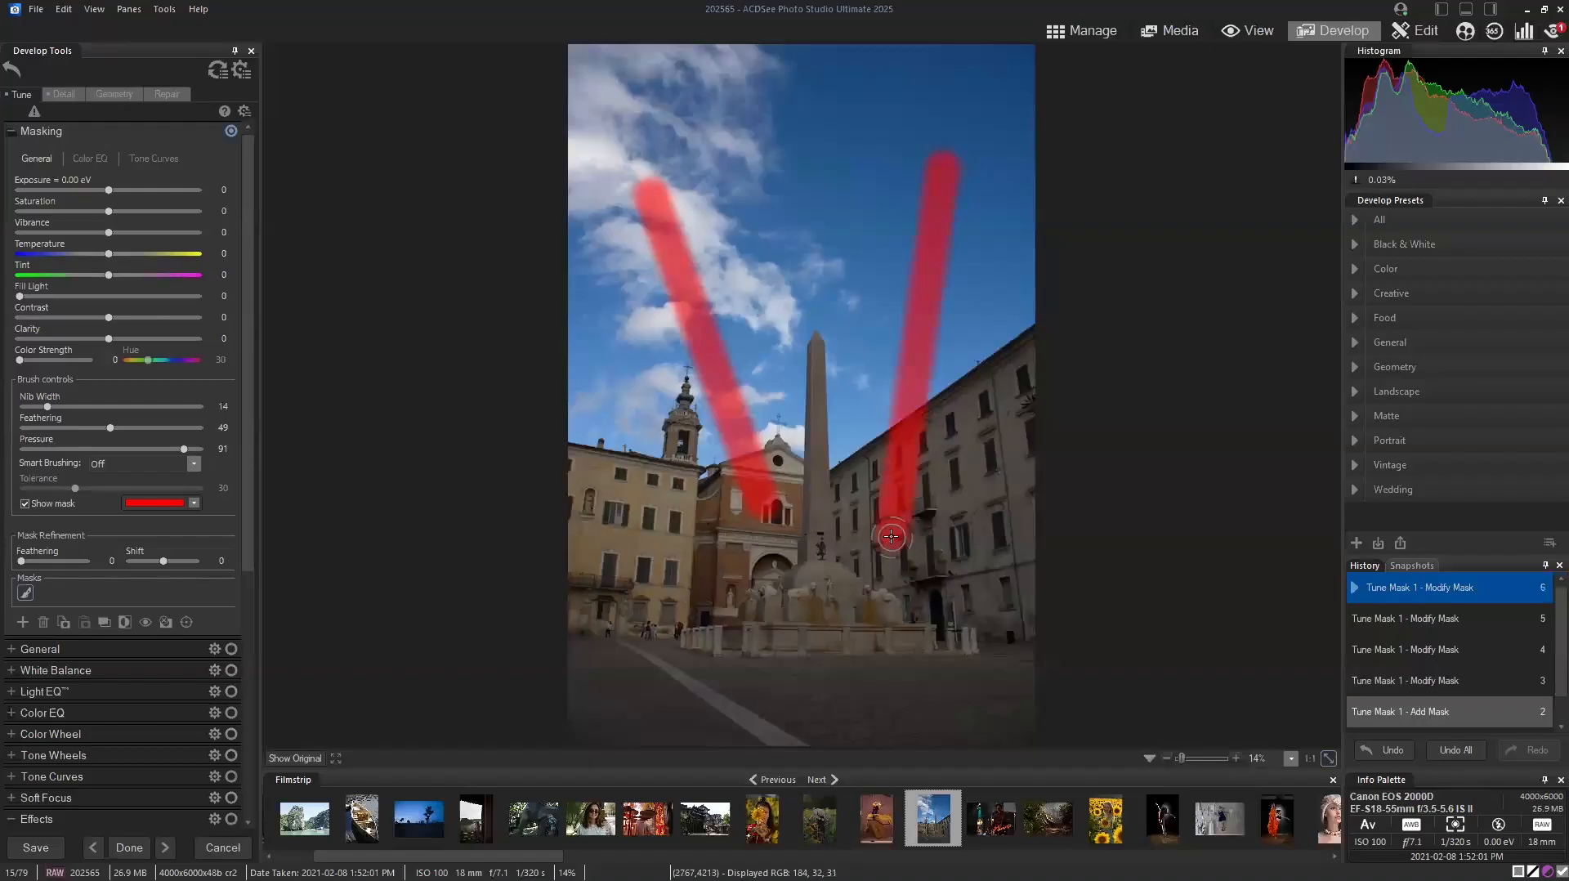
Undo all the brush mask changes on photo 202565 back to the original image and return to Manage mode.
{"action": "key", "text": "ctrl+z"}
{"action": "key", "text": "ctrl+z"}
{"action": "key", "text": "ctrl+z"}
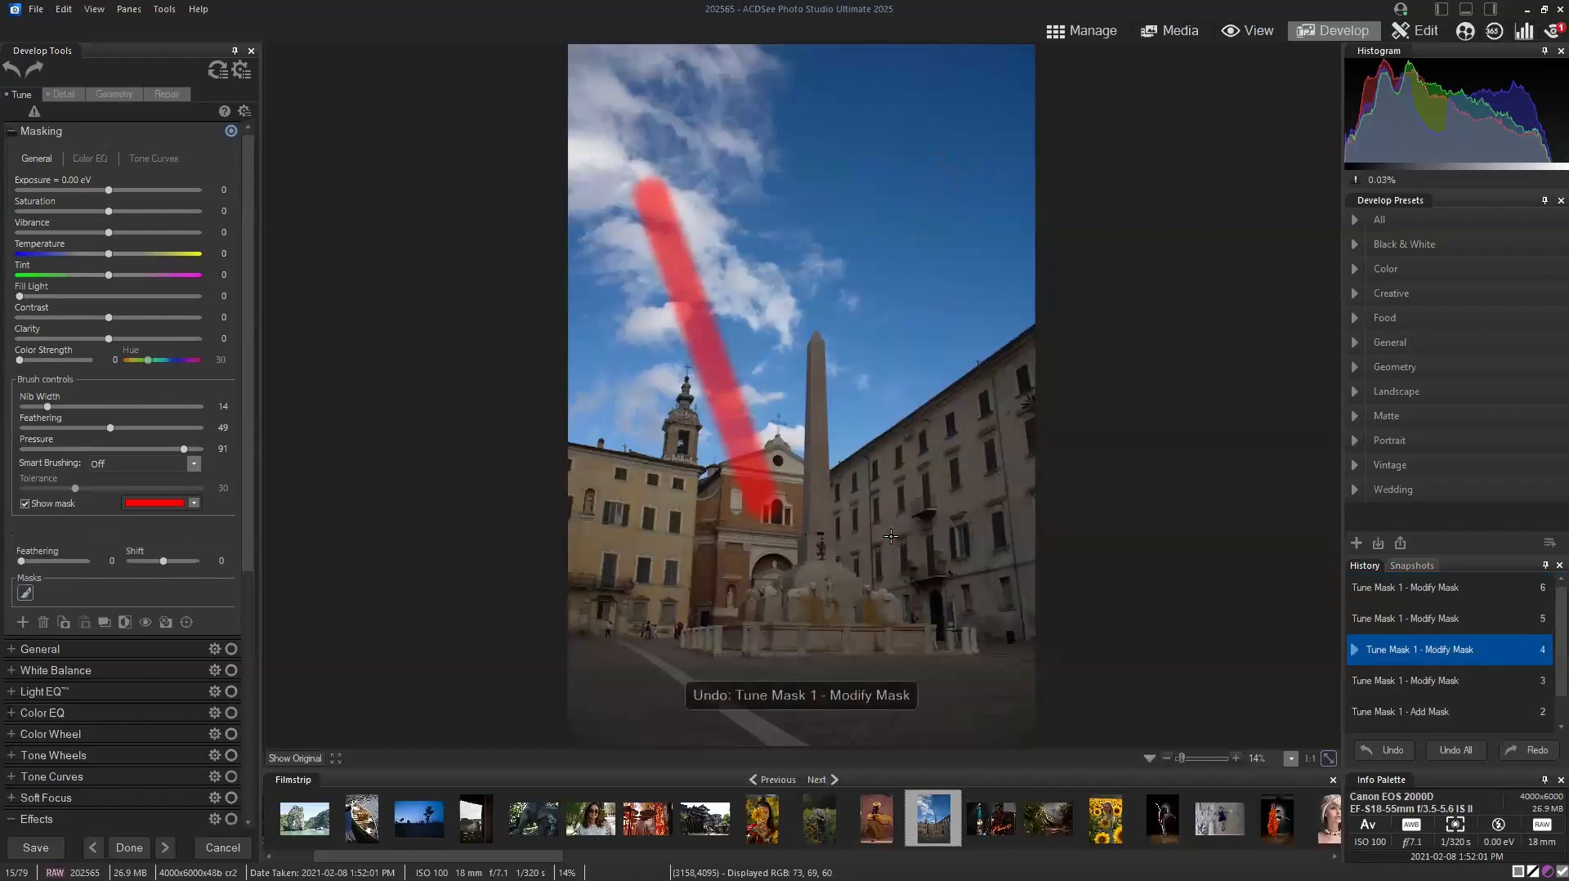
{"action": "key", "text": "ctrl+z"}
{"action": "key", "text": "ctrl+z"}
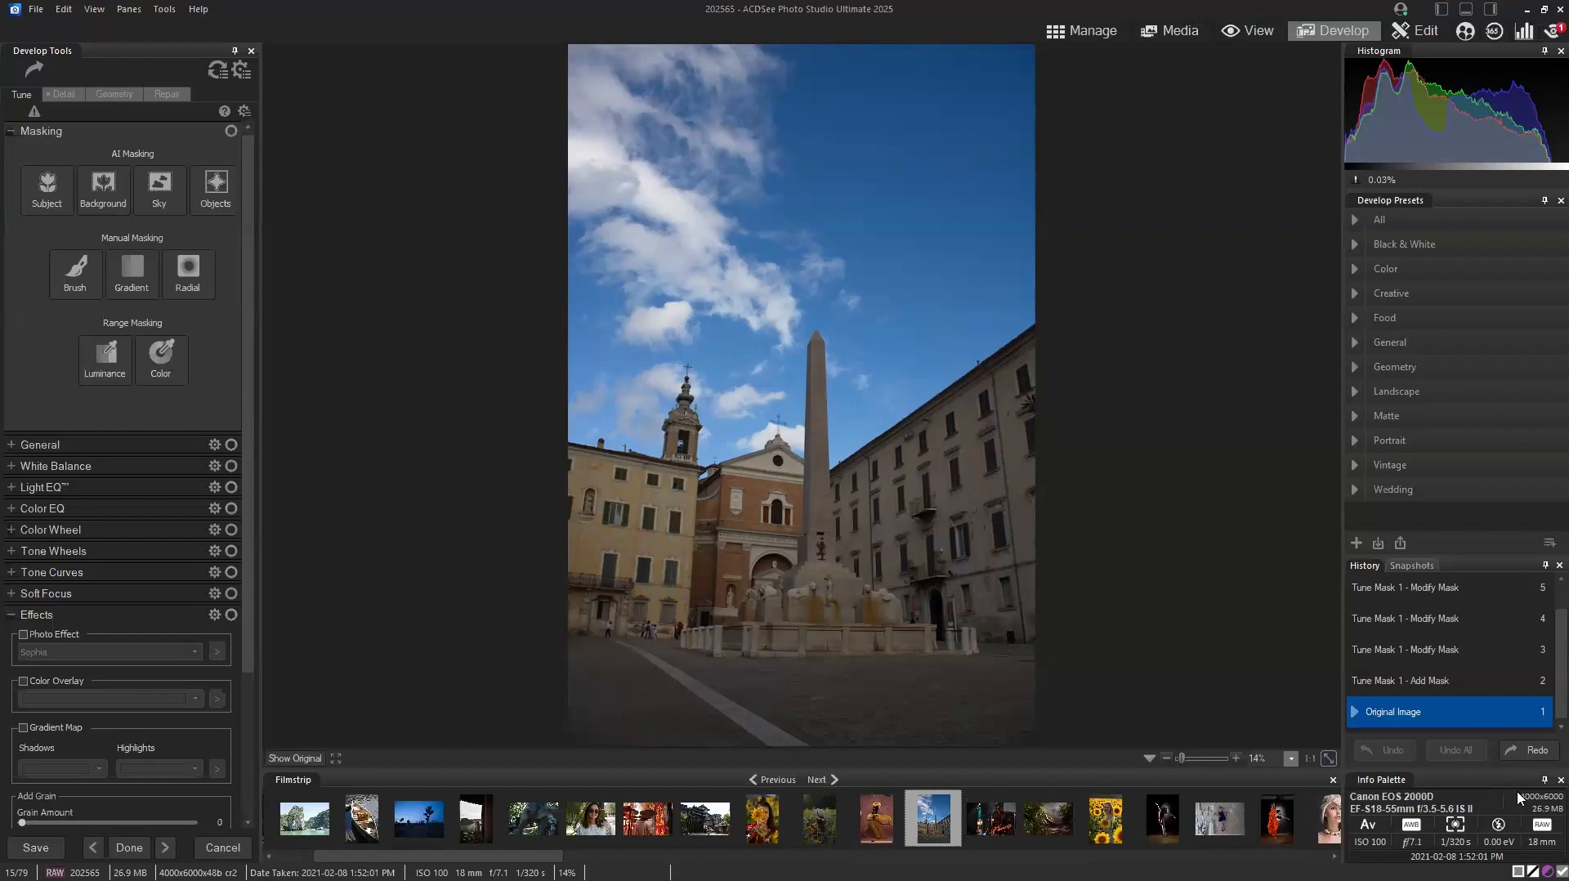
{"action": "left_click", "coordinate": [1097, 33]}
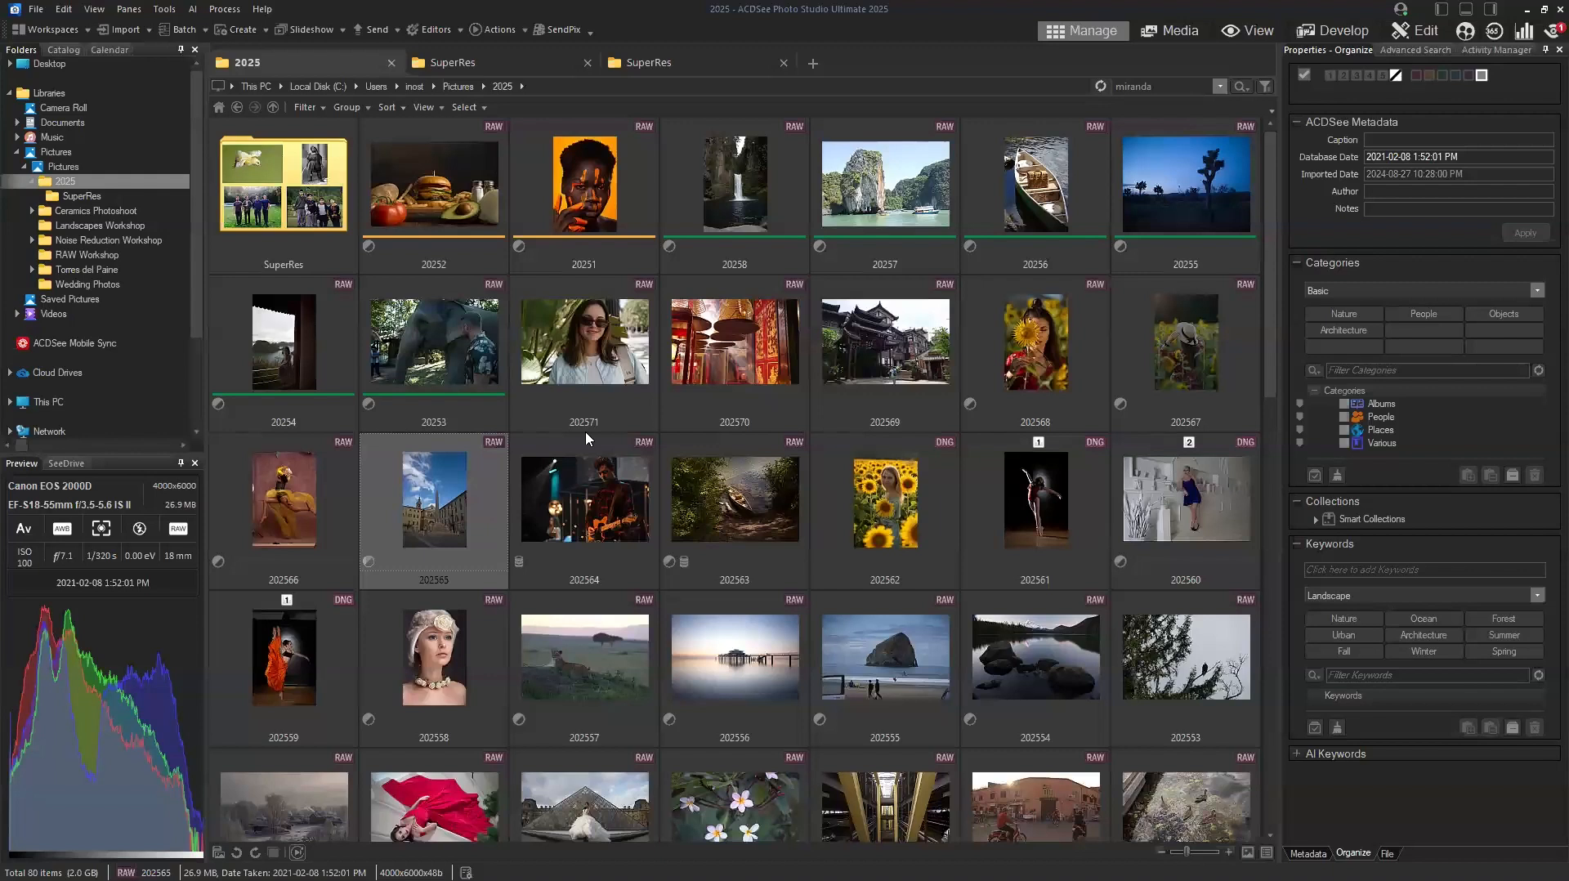
Copy the file path of photo 202543 in the 2025 folder.
{"action": "scroll", "coordinate": [909, 420], "scroll_direction": "down", "scroll_amount": 4}
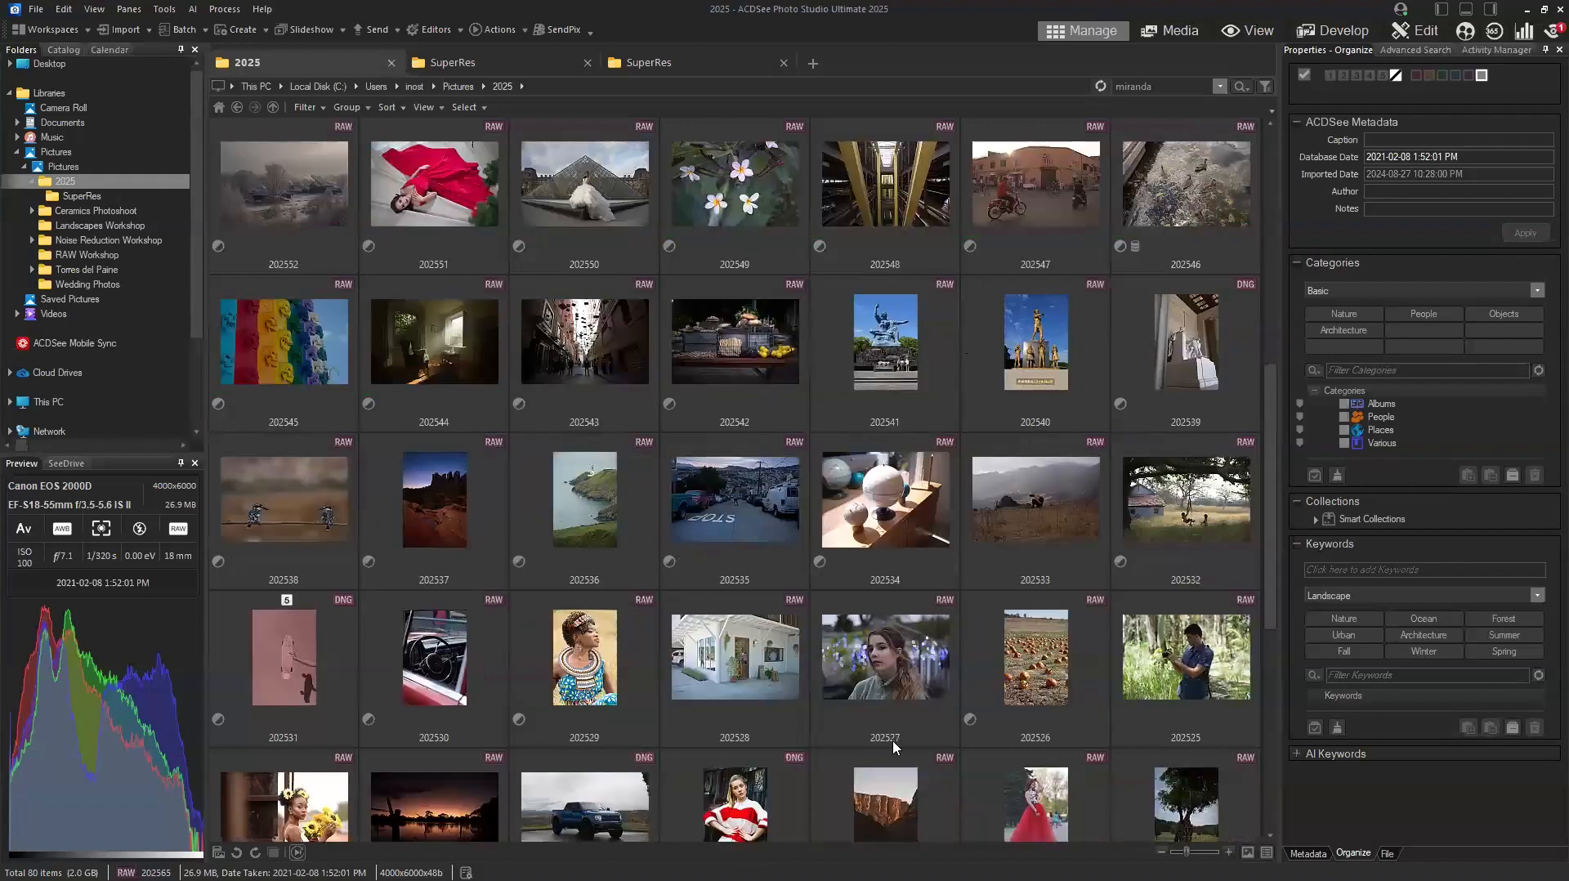
{"action": "left_click", "coordinate": [588, 353]}
{"action": "right_click", "coordinate": [594, 339]}
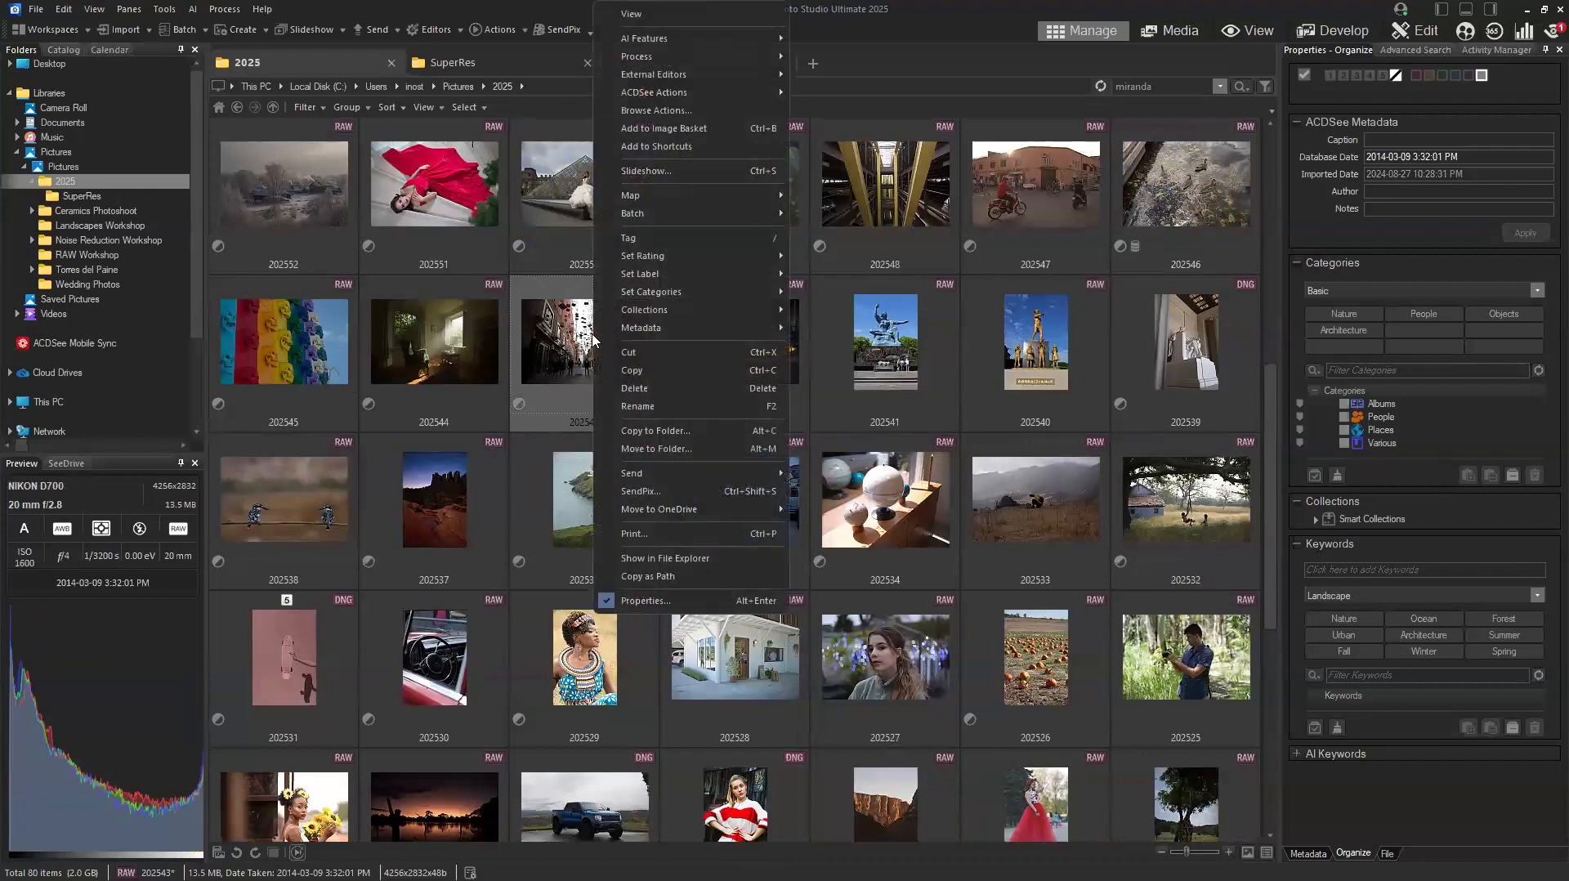
{"action": "left_click", "coordinate": [679, 577]}
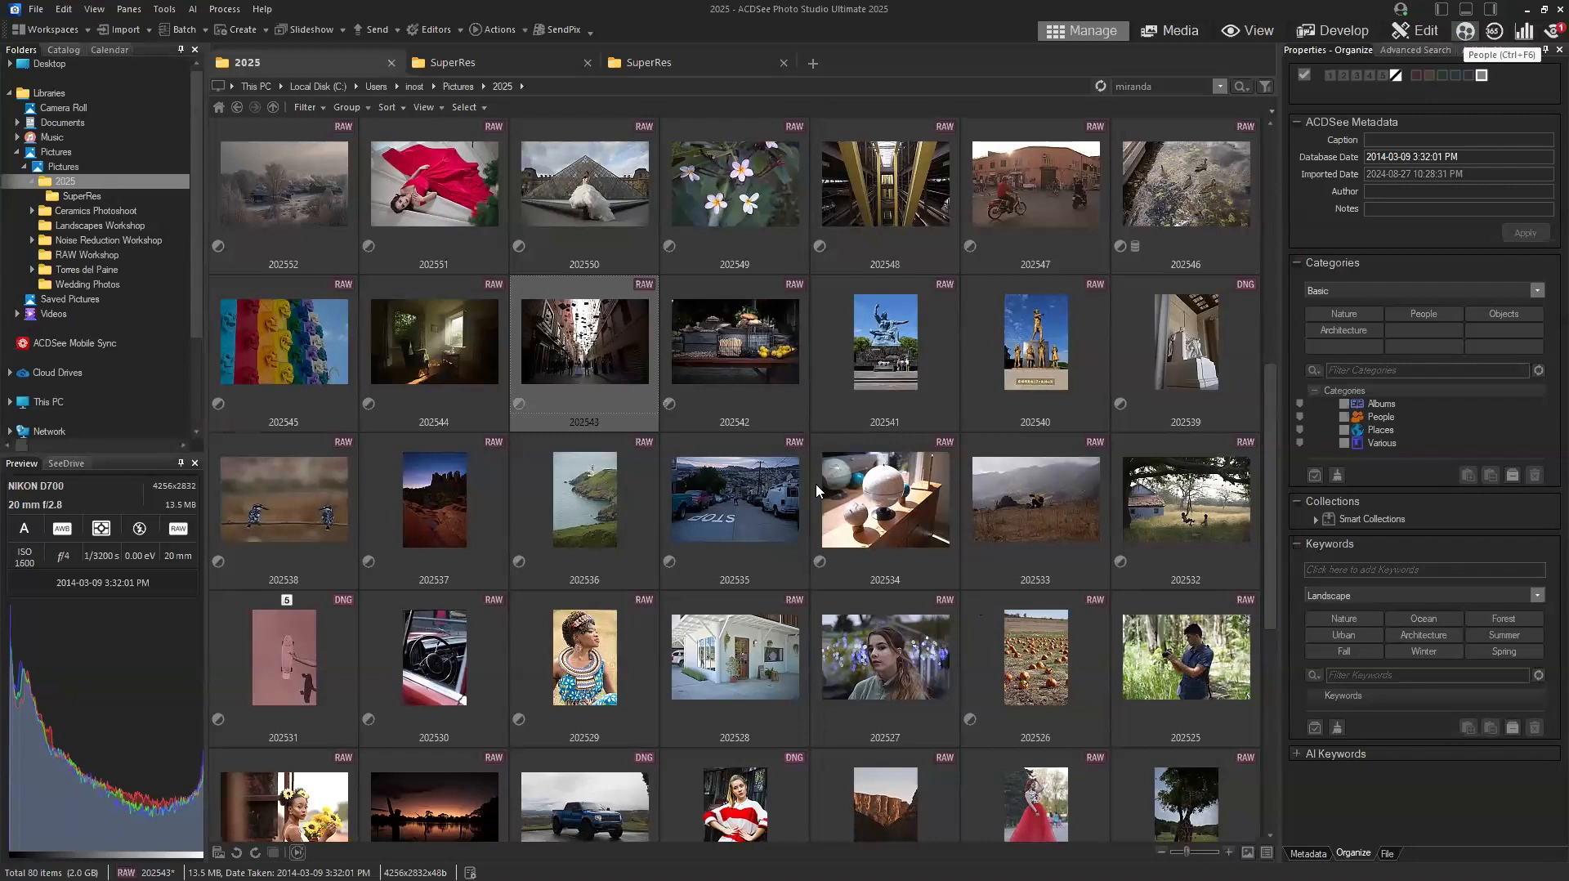
Show the unnamed faces in People mode and assign a person's name to the third face in the first row.
{"action": "key", "text": "ctrl+F6"}
{"action": "left_click", "coordinate": [937, 54]}
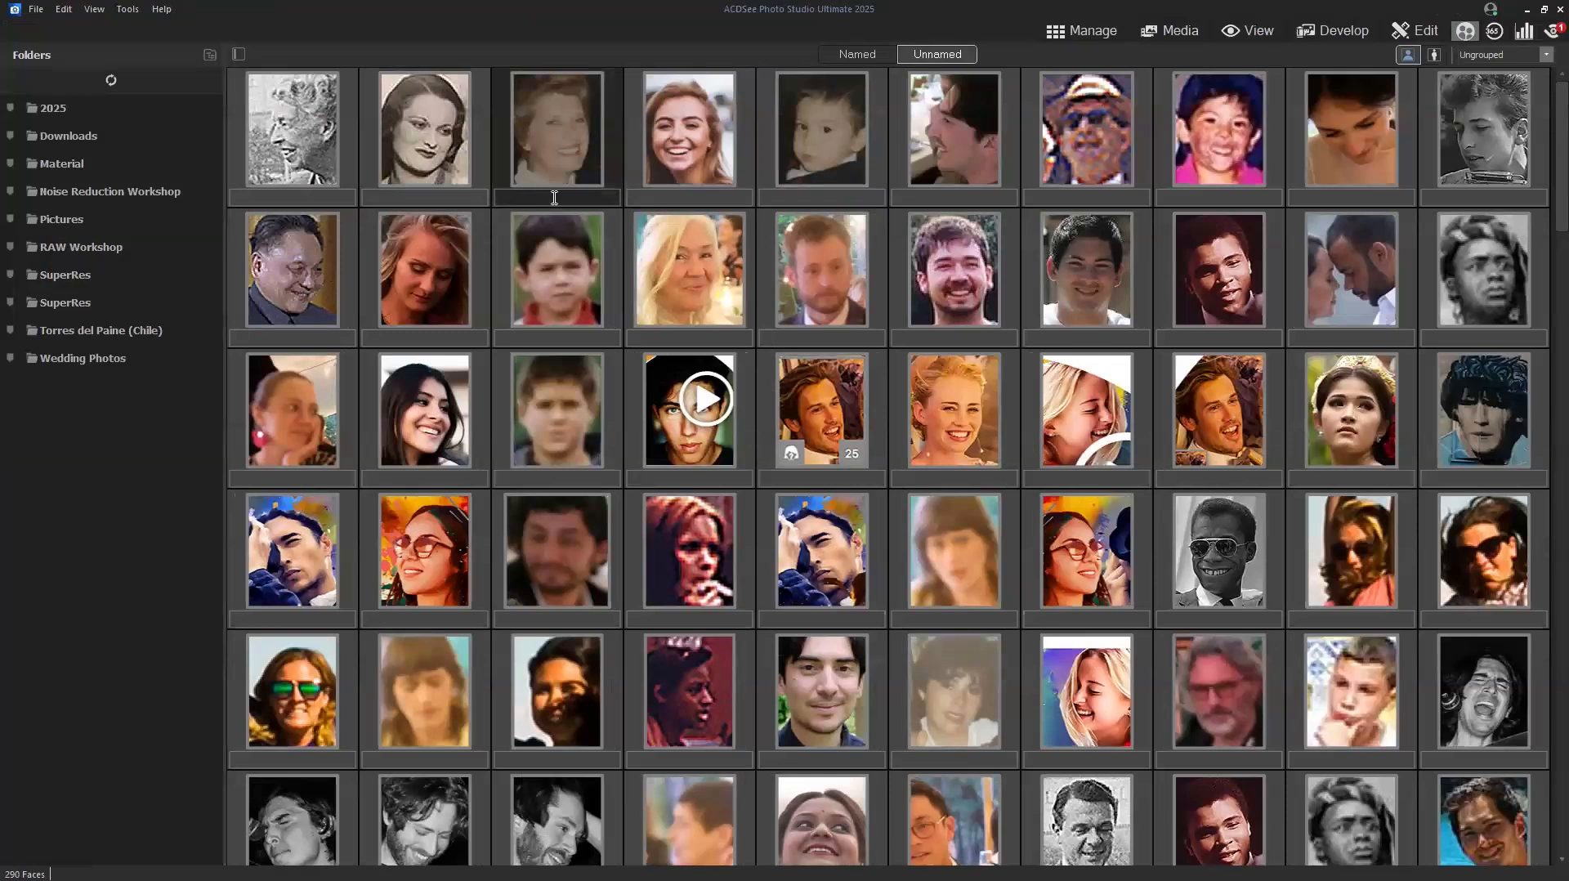
{"action": "left_click", "coordinate": [553, 198]}
{"action": "type", "text": "cLYDE"}
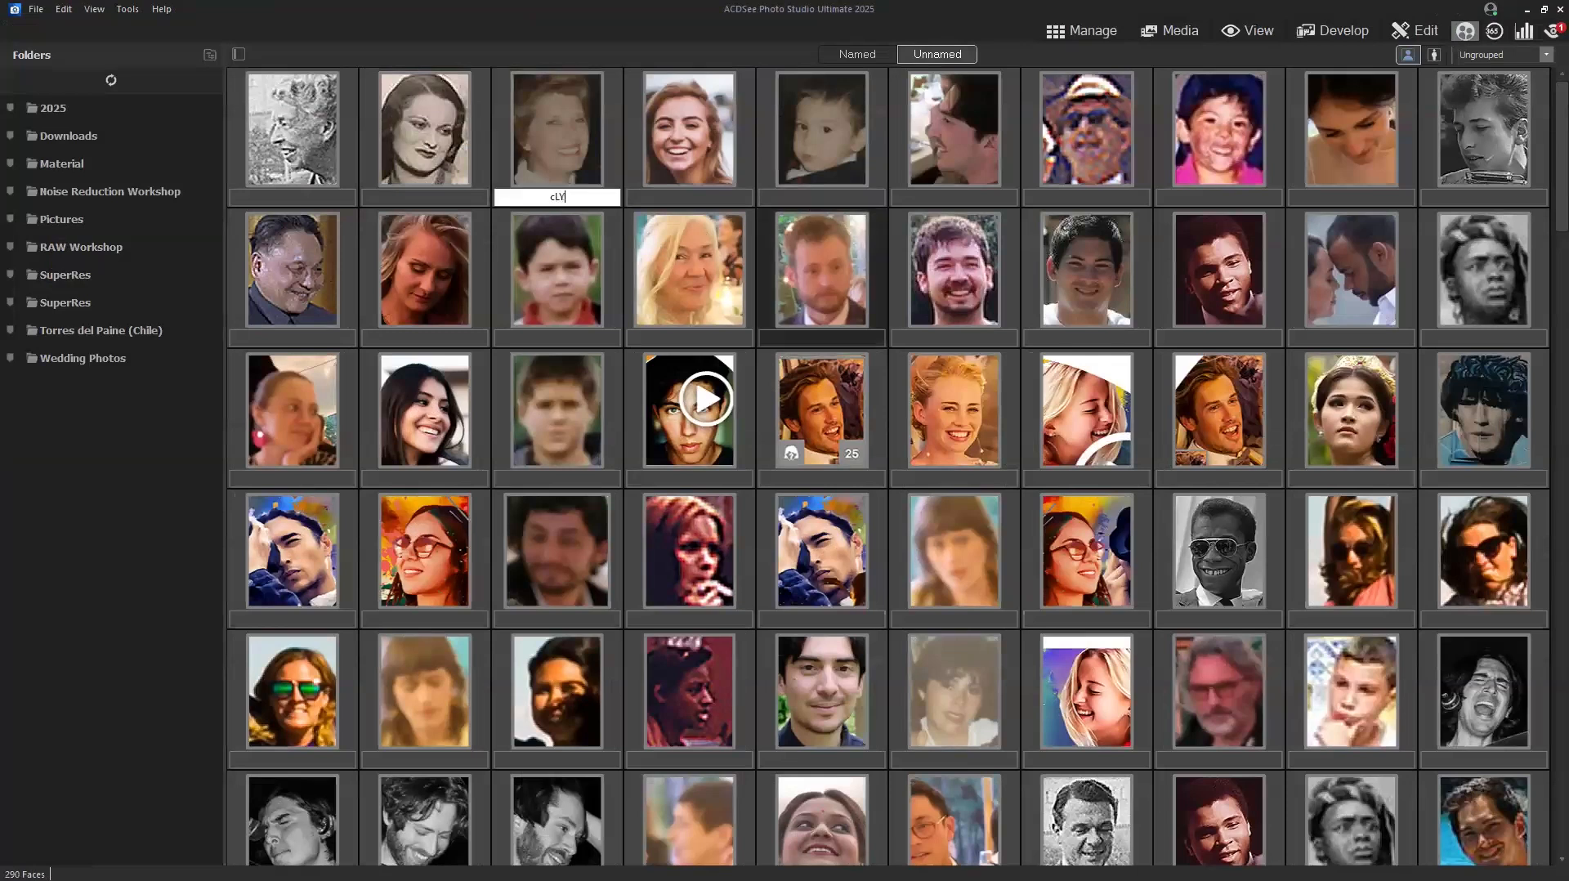
{"action": "key", "text": "BackSpace"}
{"action": "key", "text": "BackSpace"}
{"action": "key", "text": "BackSpace"}
{"action": "key", "text": "BackSpace"}
{"action": "key", "text": "BackSpace"}
{"action": "type", "text": "Cly"}
{"action": "key", "text": "Return"}
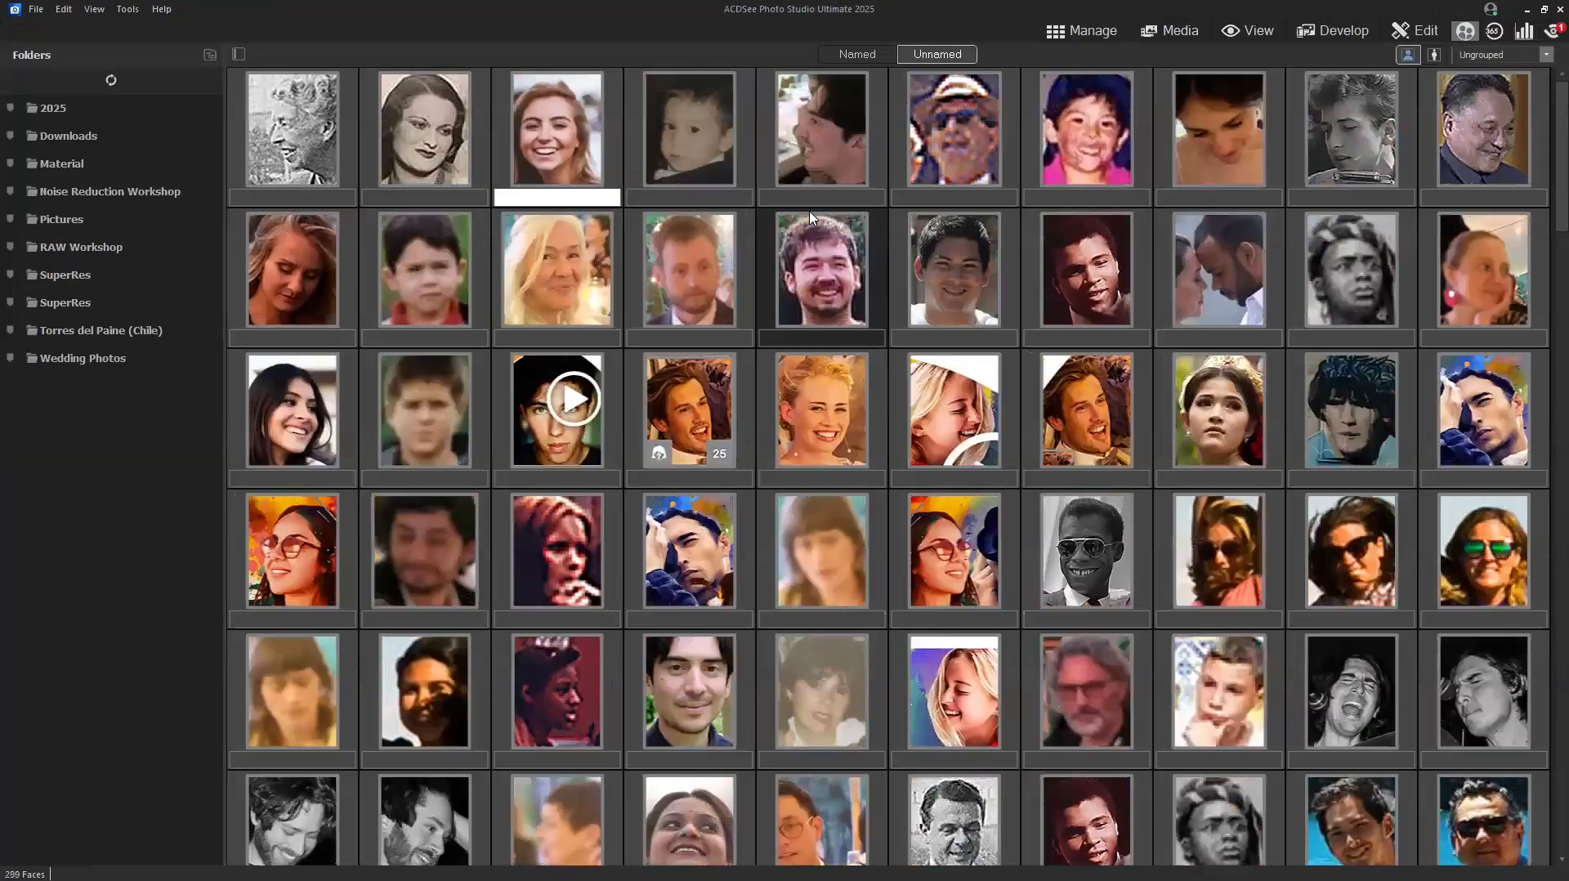
Assign a person's name to the smiling young woman's face in the first row and take the following two faces off the unnamed list.
{"action": "left_click", "coordinate": [821, 222]}
{"action": "left_click", "coordinate": [570, 205]}
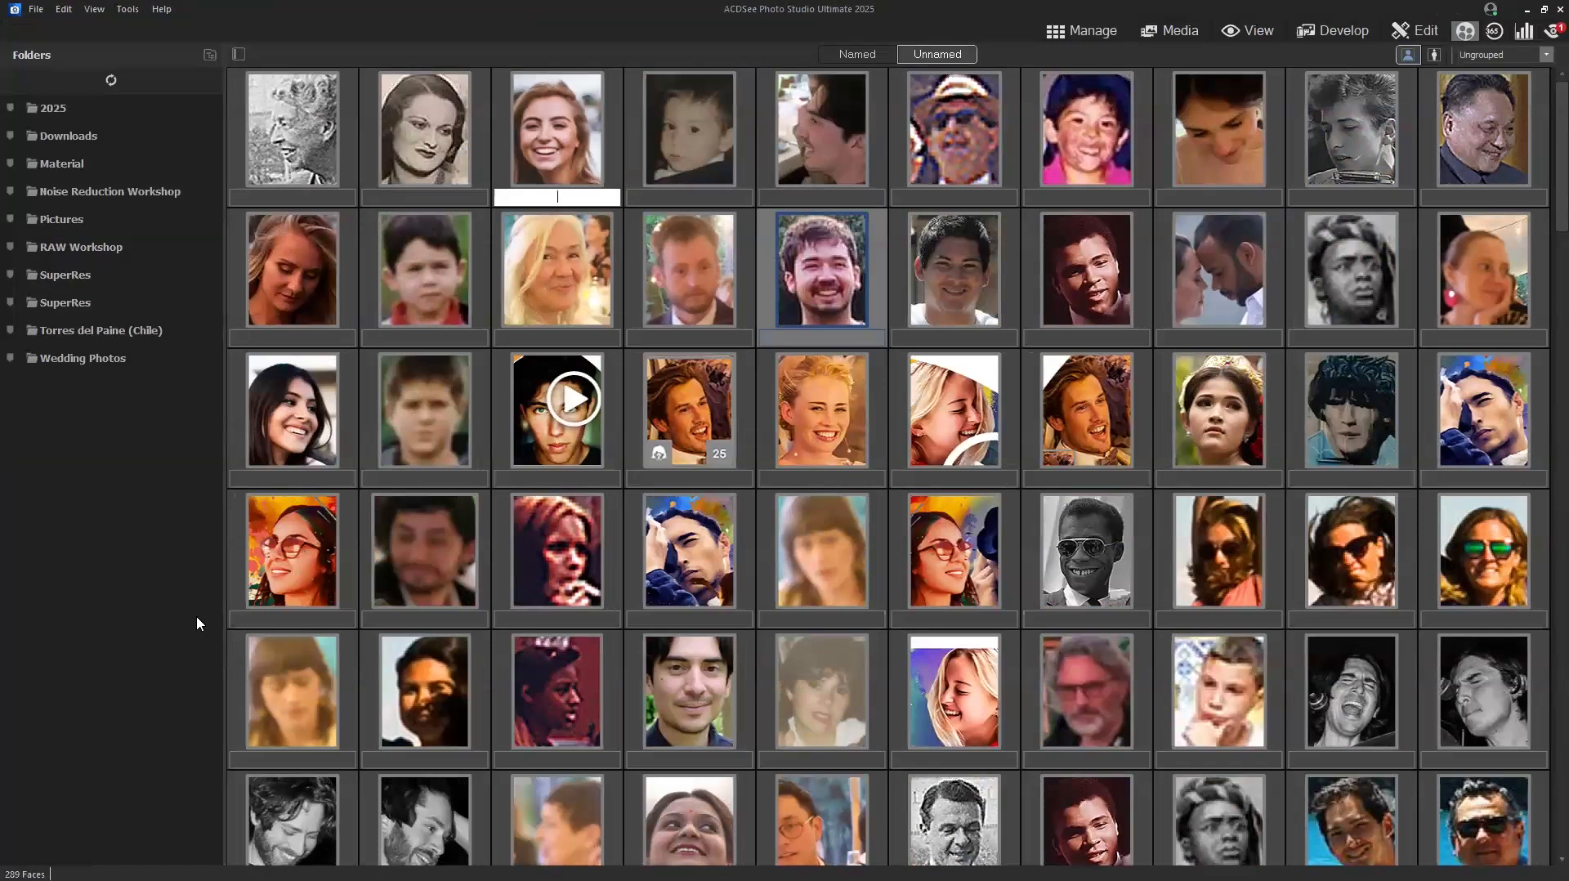
{"action": "type", "text": "Sarah"}
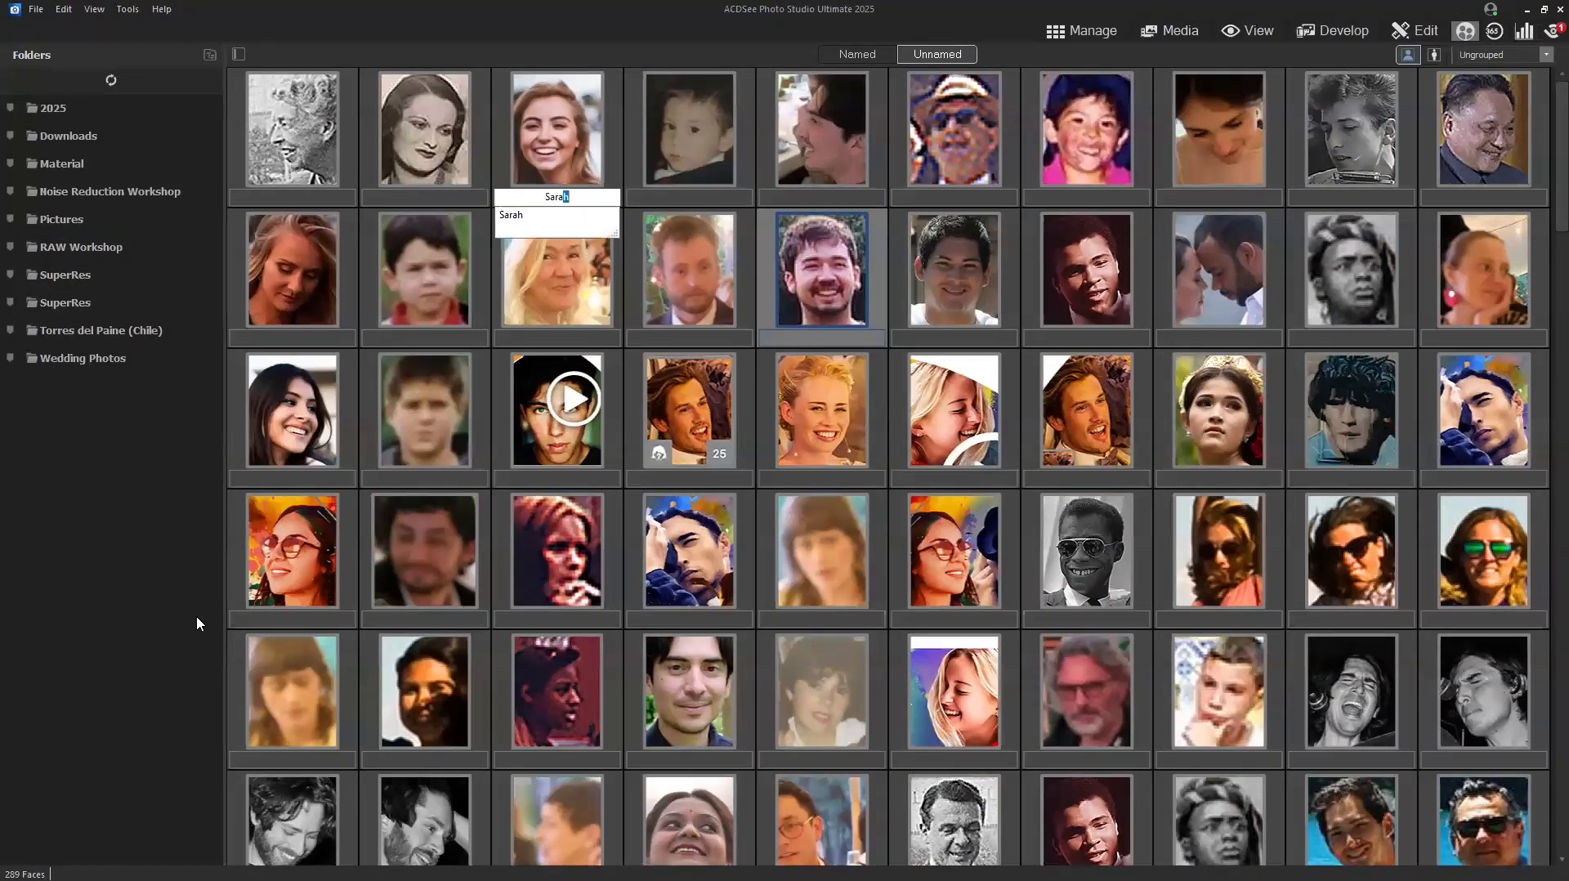
{"action": "key", "text": "Return"}
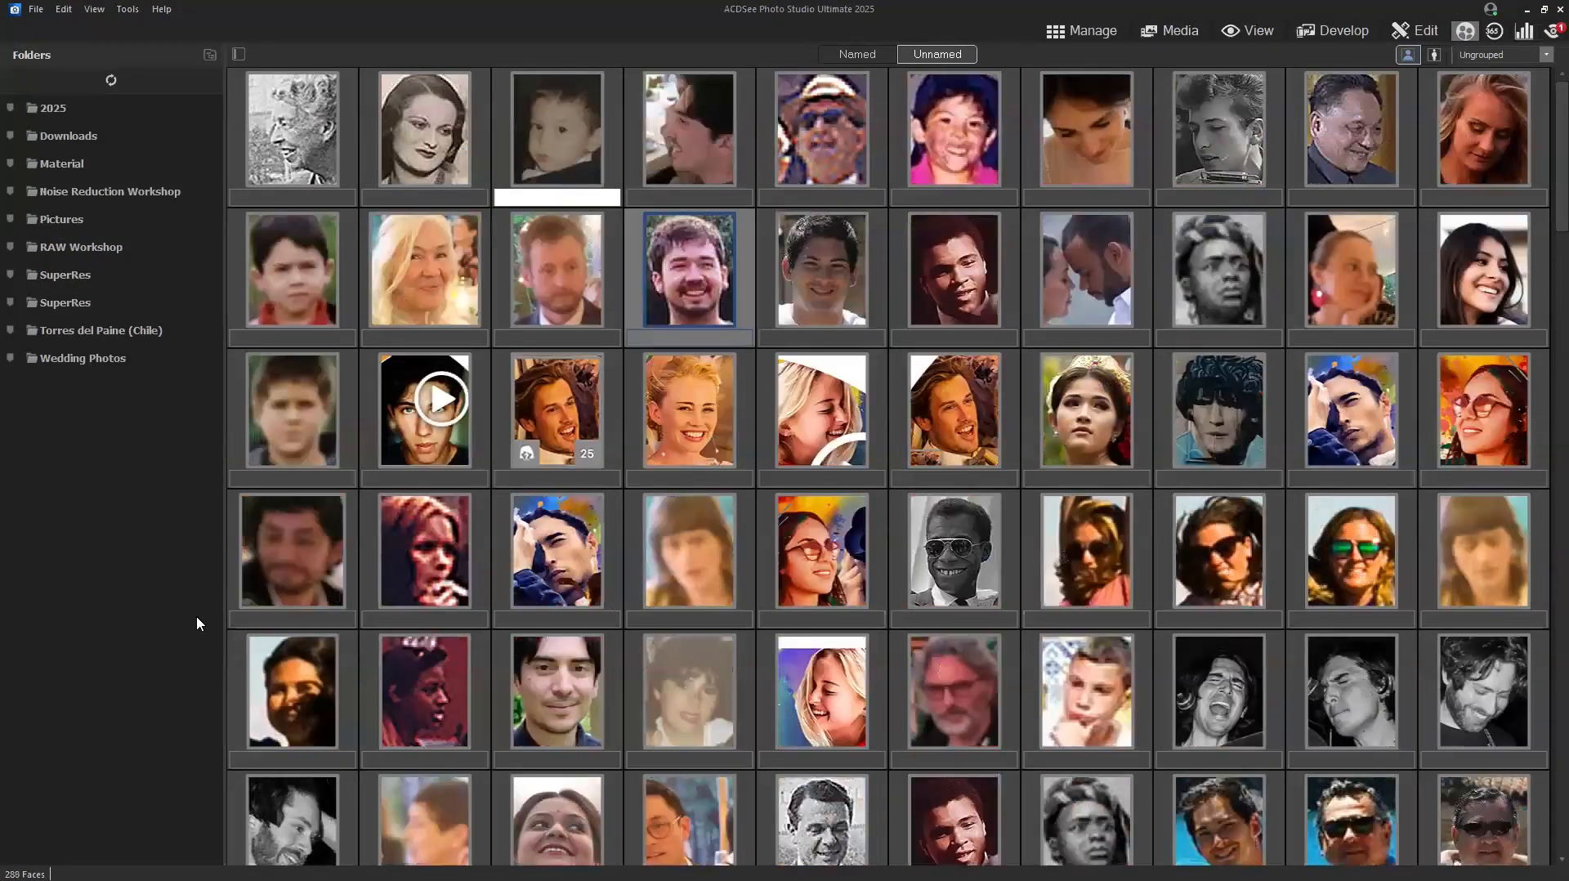
{"action": "key", "text": "Return"}
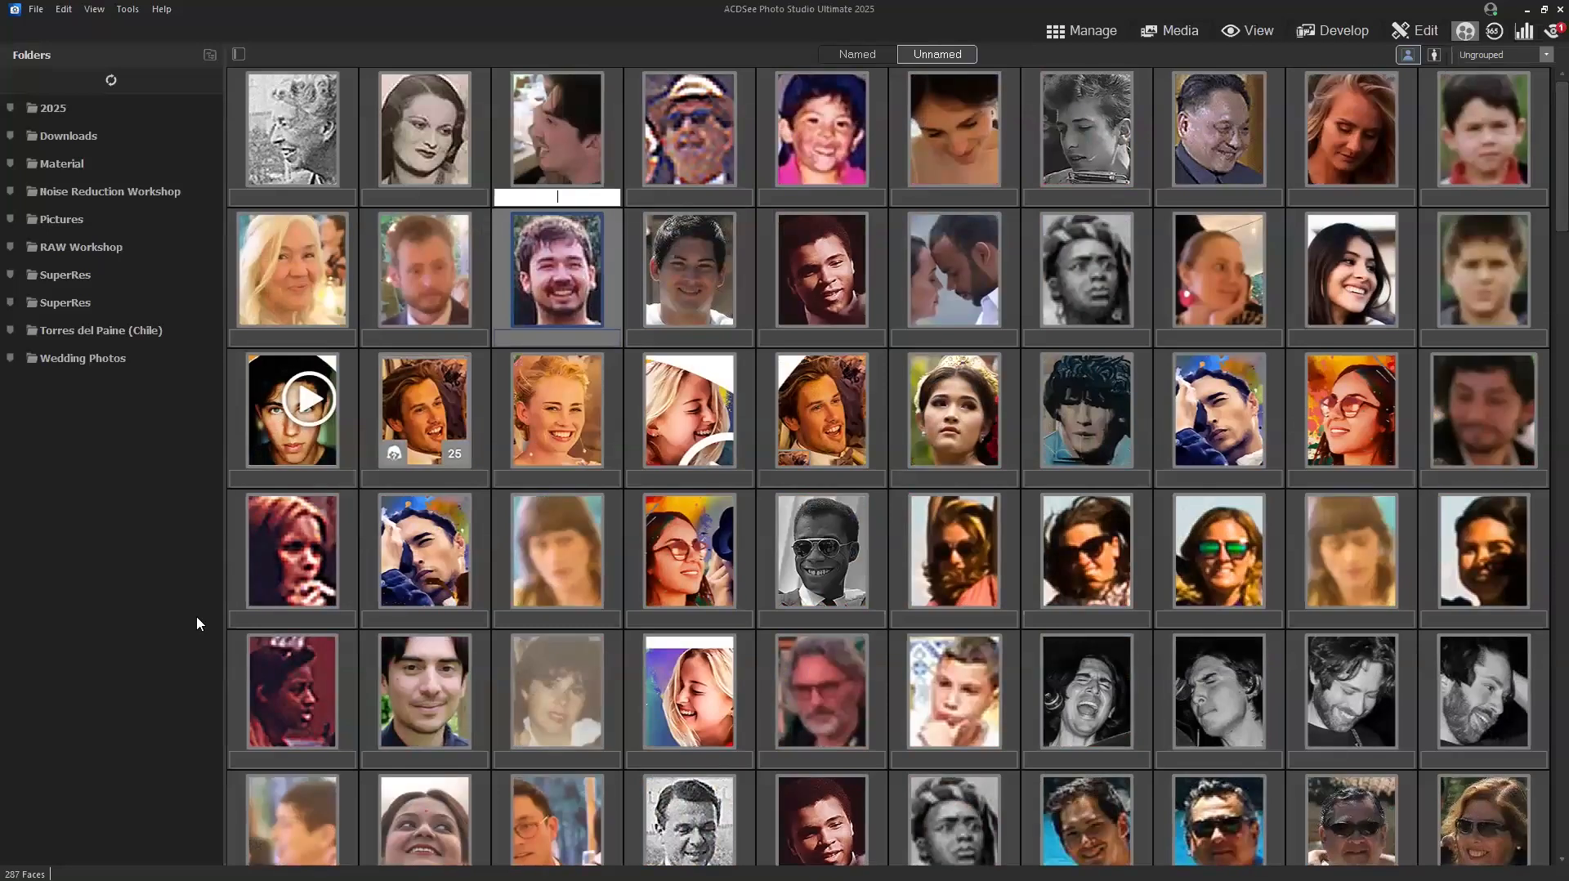
{"action": "key", "text": "Delete"}
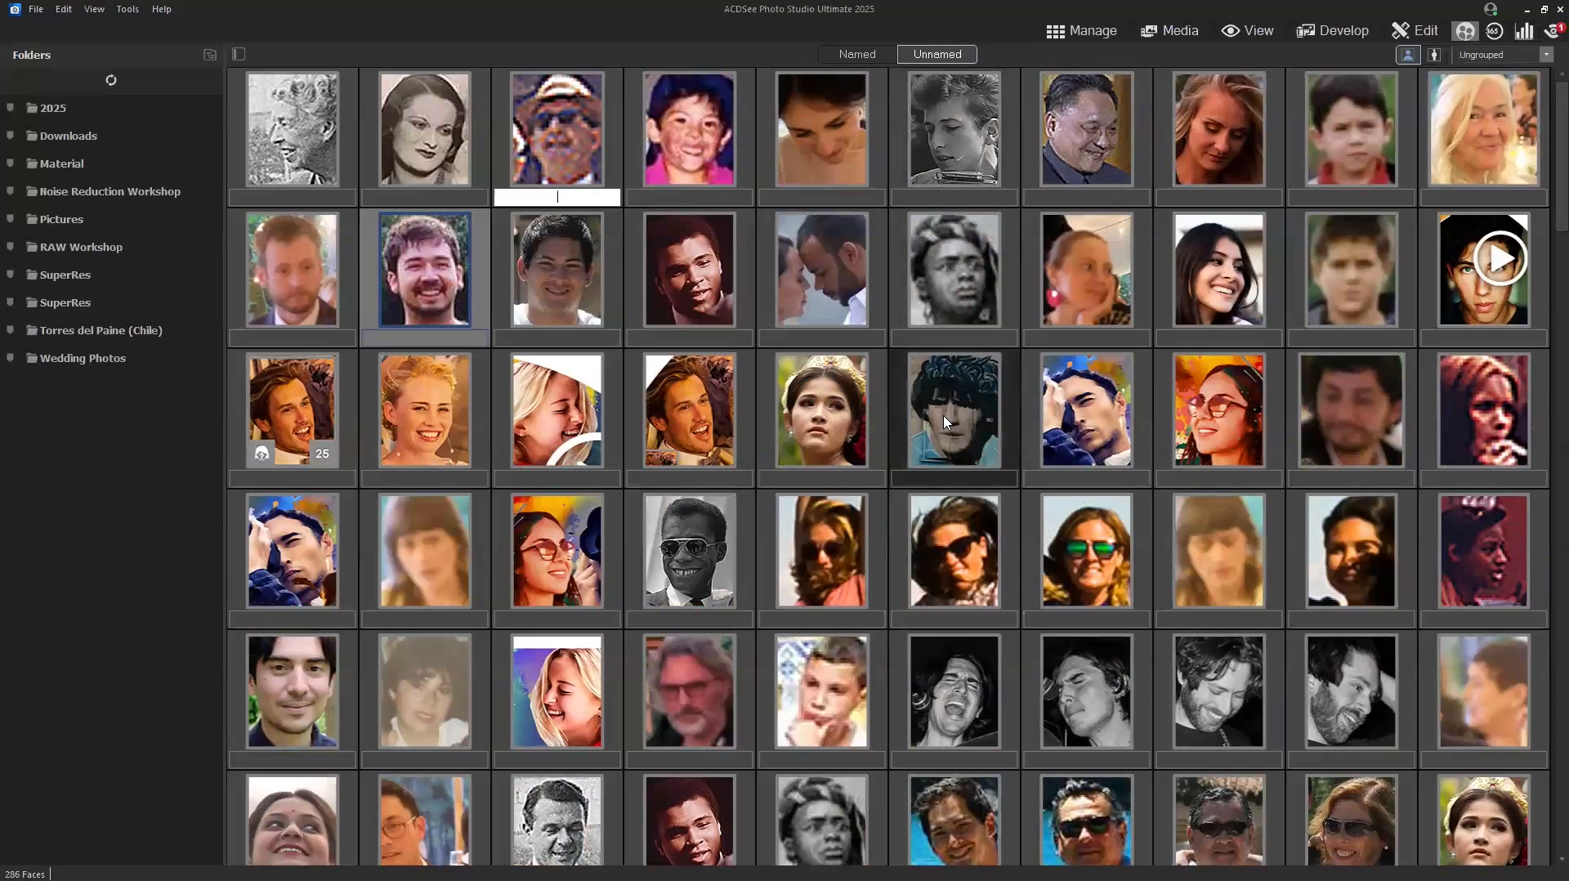
Return to Manage mode and display the 2025 folder's files in Details view.
{"action": "left_click", "coordinate": [1062, 33]}
{"action": "left_click", "coordinate": [423, 109]}
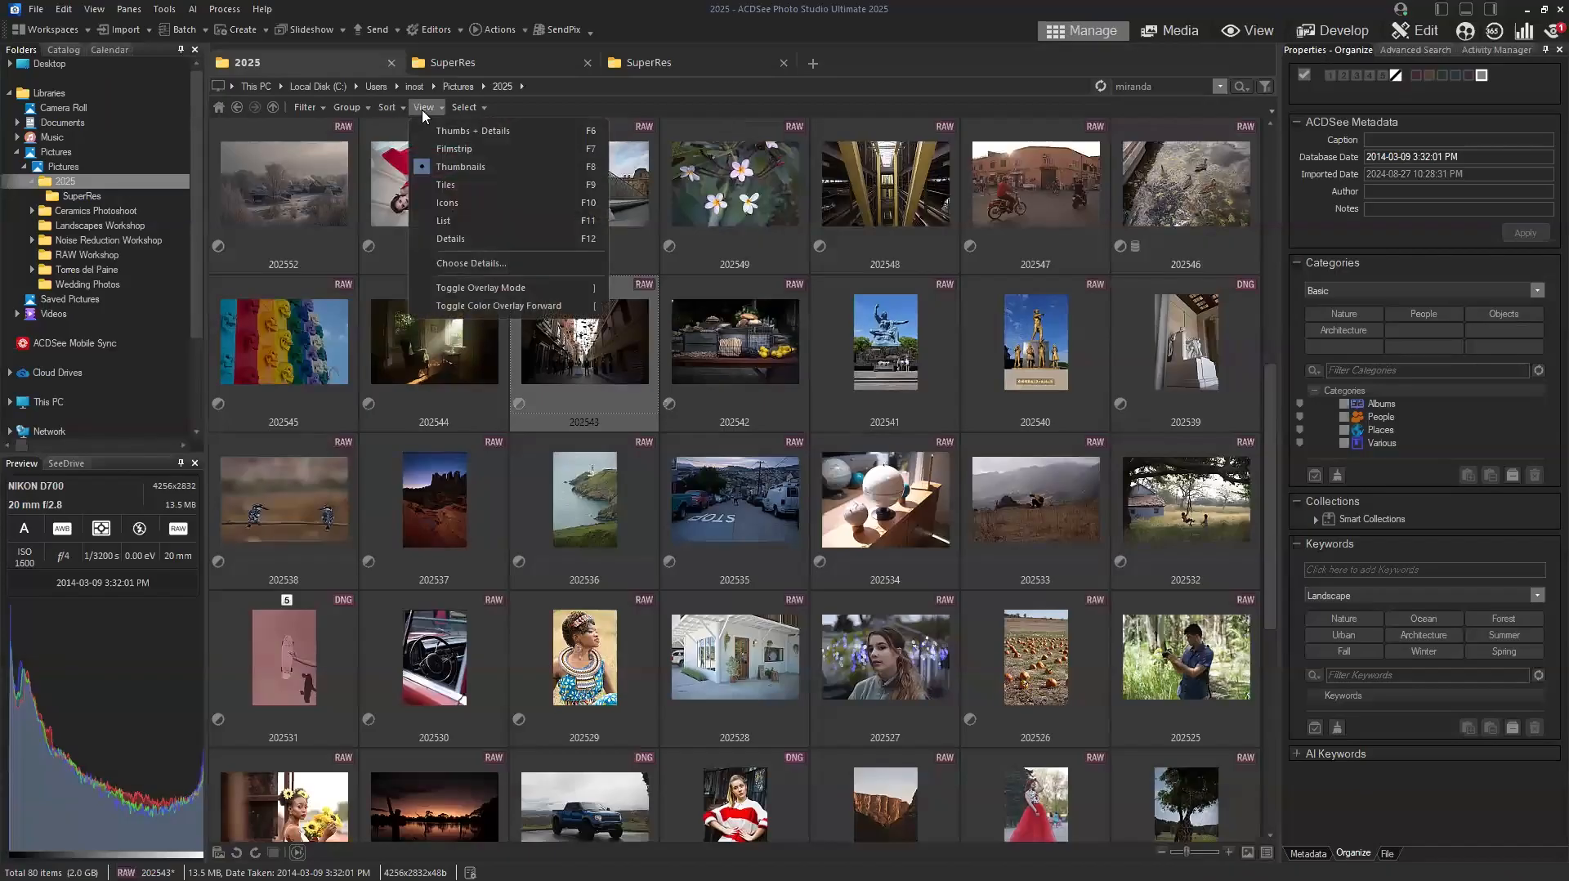
{"action": "left_click", "coordinate": [452, 244]}
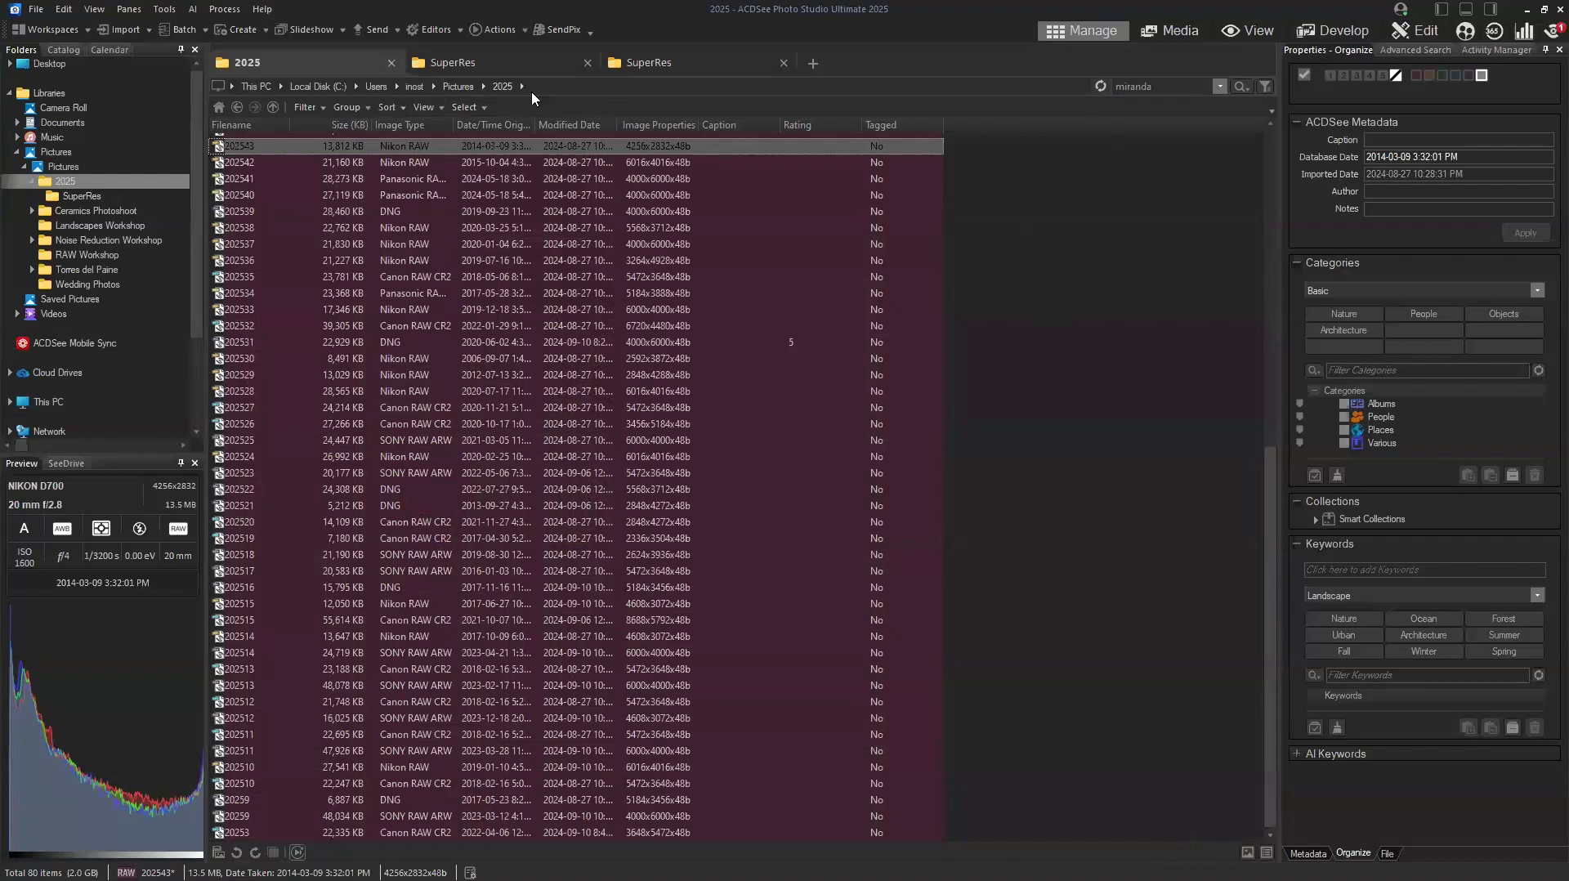
{"action": "left_click", "coordinate": [425, 108]}
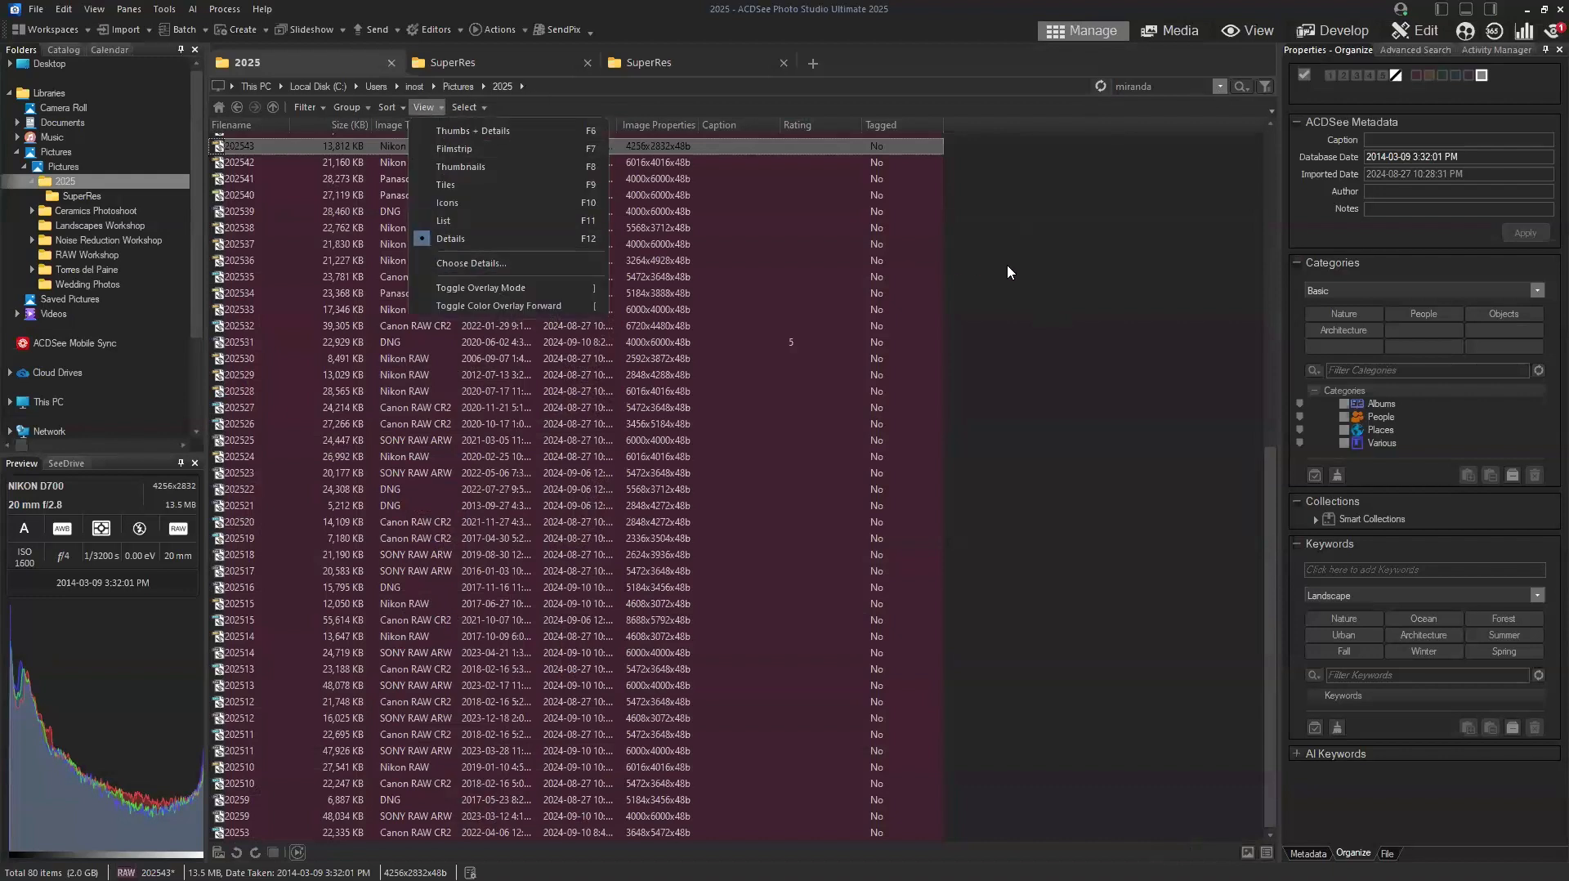
{"action": "left_click", "coordinate": [469, 240]}
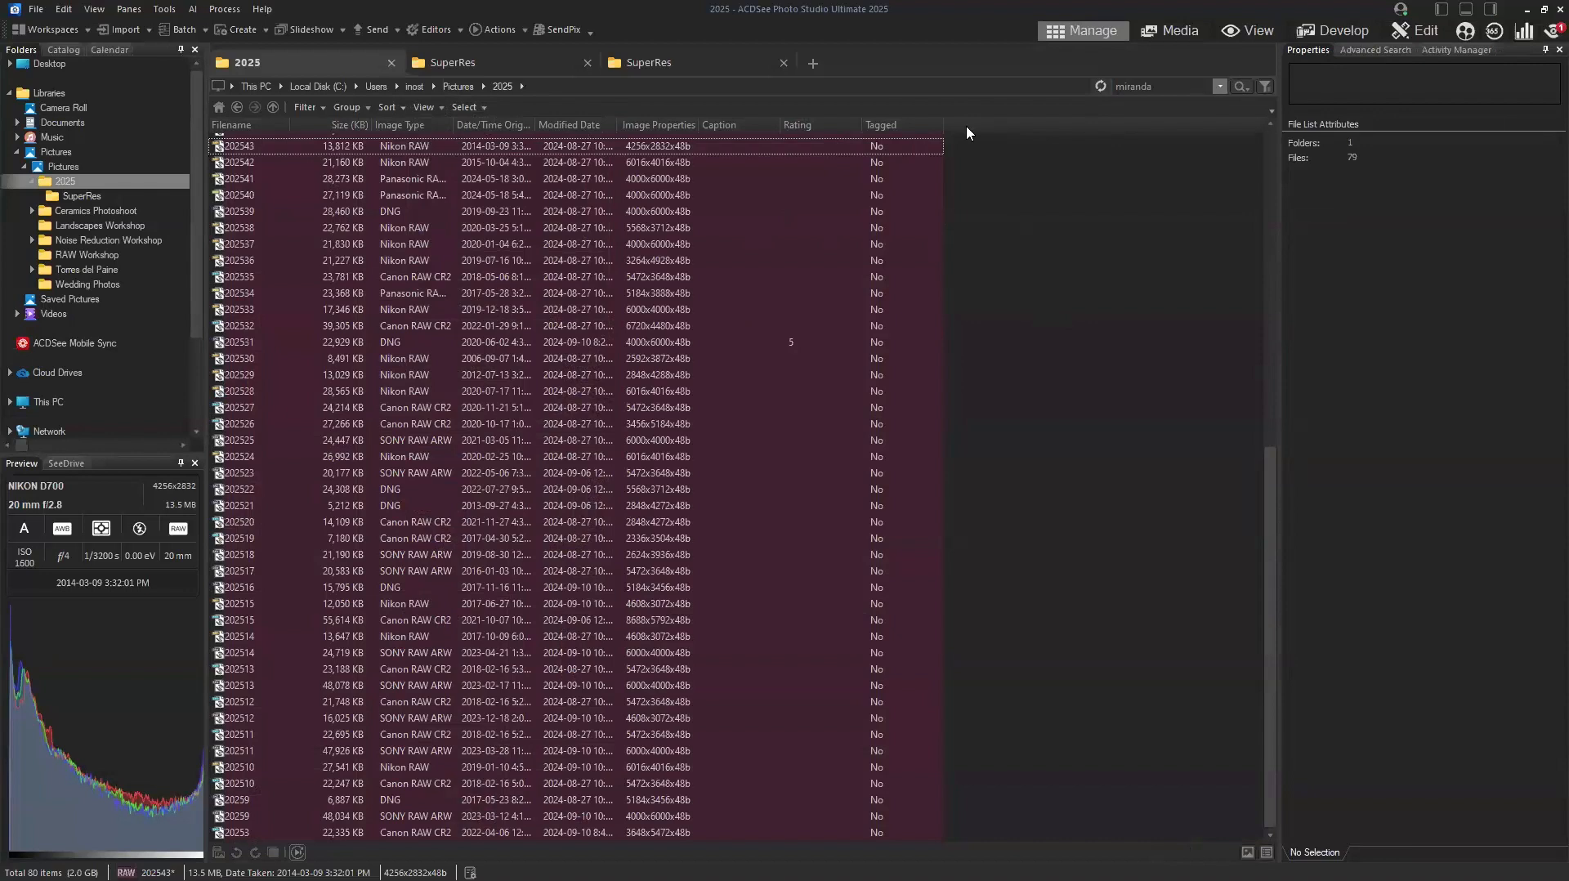
Open the Pictures library folder and add the AI Keywords and People columns to its Details view.
{"action": "left_click", "coordinate": [65, 168]}
{"action": "right_click", "coordinate": [1007, 130]}
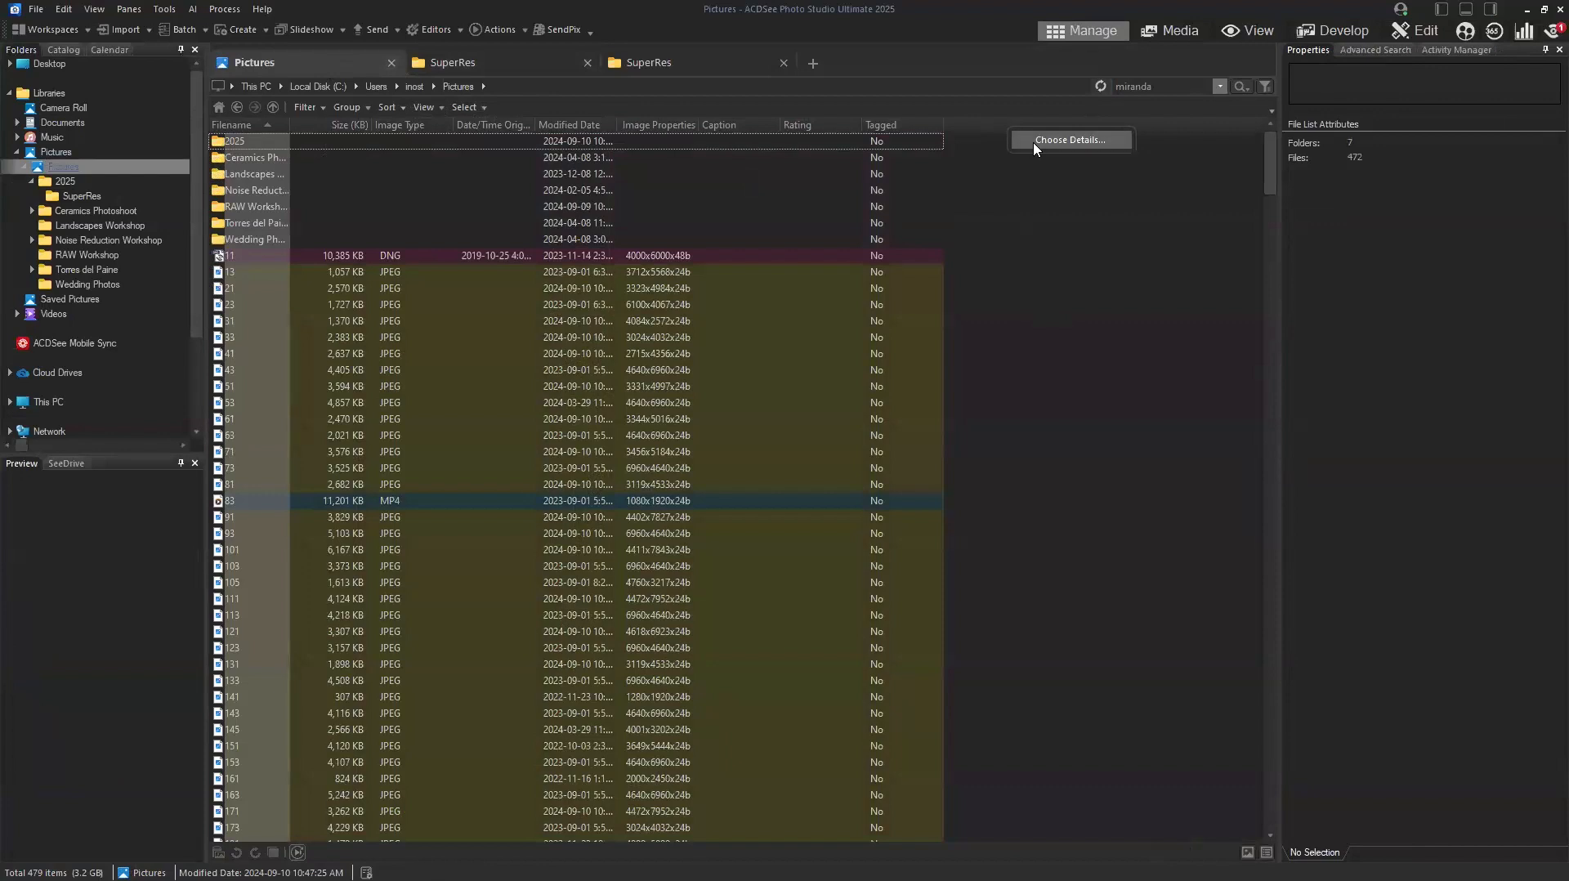
{"action": "left_click", "coordinate": [1032, 142]}
{"action": "left_click", "coordinate": [590, 274]}
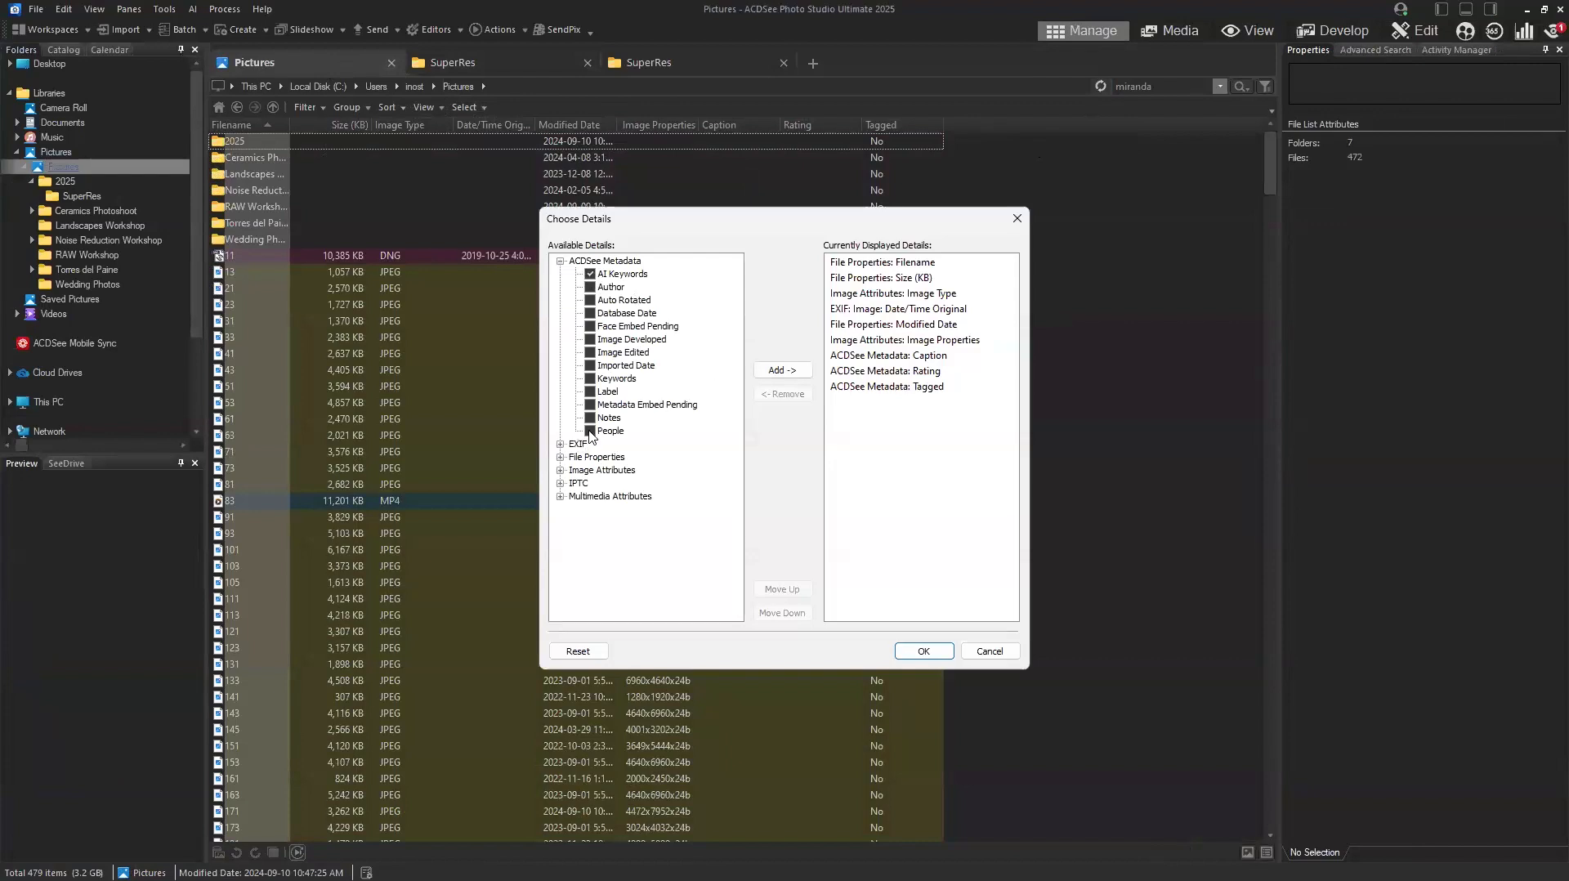
{"action": "left_click", "coordinate": [783, 372]}
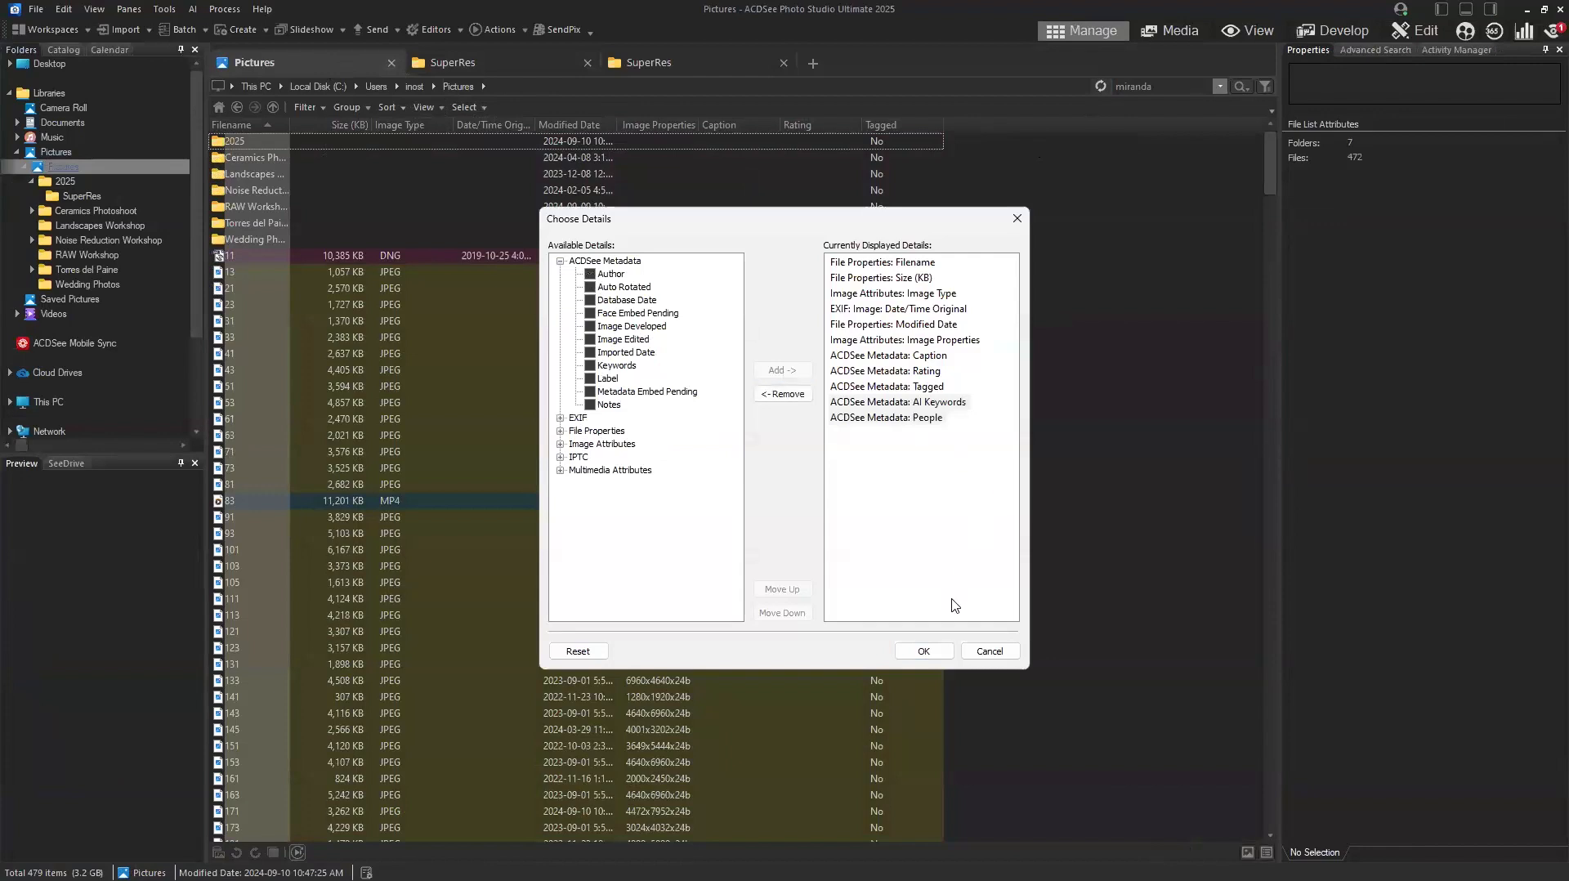
{"action": "left_click", "coordinate": [937, 653]}
Examine the People column entries for several JPEG files in the Pictures folder, from file 21 down to file 131.
{"action": "left_click", "coordinate": [1063, 290]}
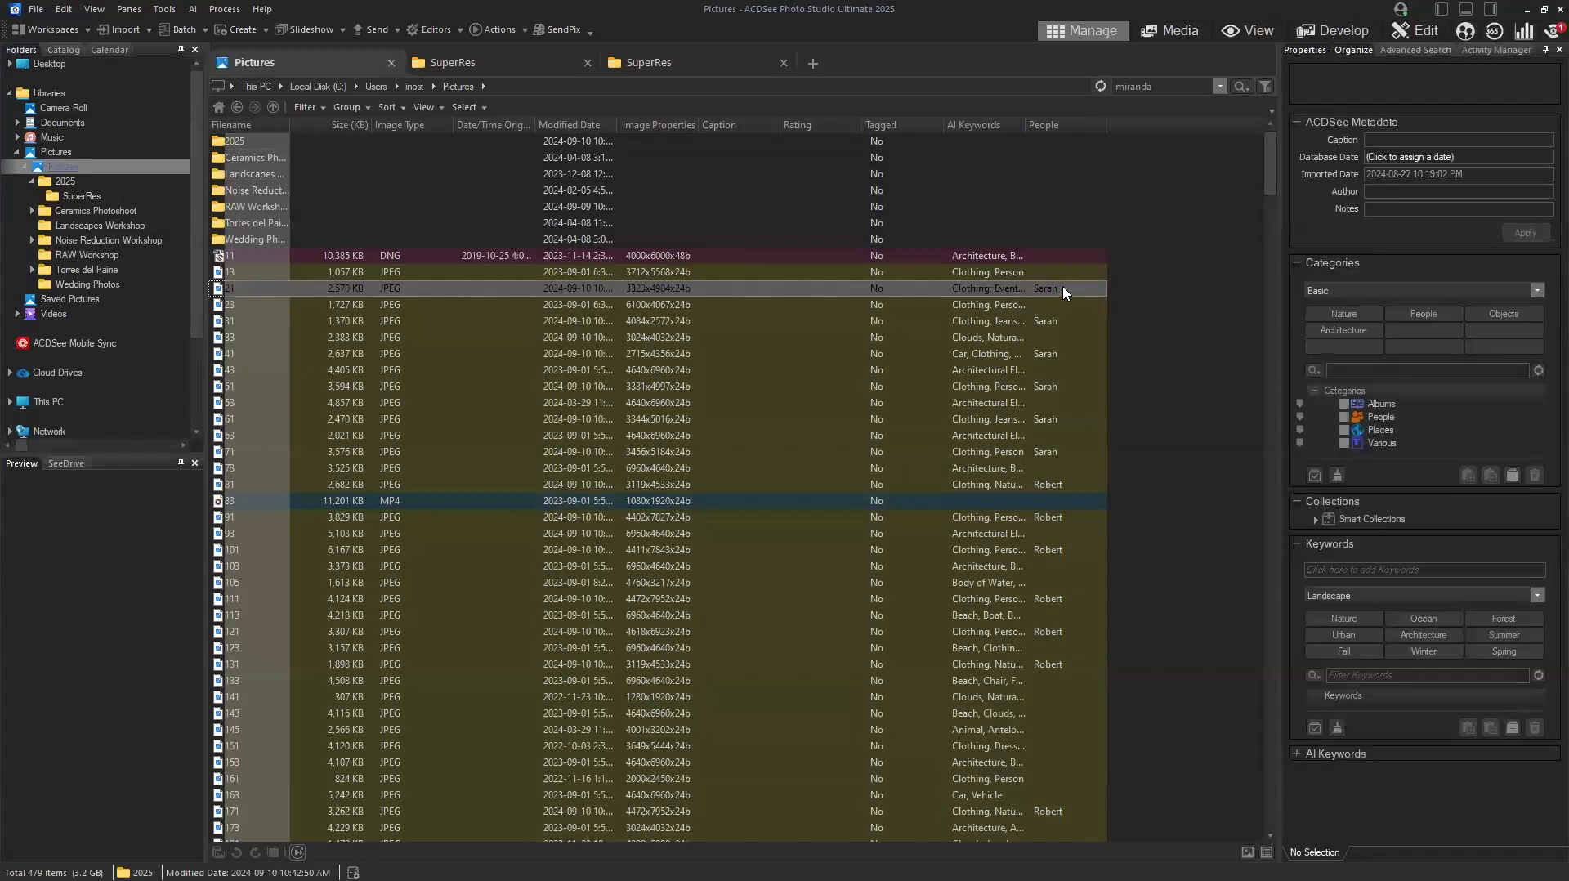
{"action": "left_click", "coordinate": [1054, 353]}
{"action": "left_click", "coordinate": [1054, 419]}
{"action": "left_click", "coordinate": [1054, 451]}
{"action": "left_click", "coordinate": [1054, 484]}
{"action": "left_click", "coordinate": [1054, 516]}
{"action": "left_click", "coordinate": [1054, 549]}
{"action": "left_click", "coordinate": [1050, 599]}
{"action": "left_click", "coordinate": [1049, 631]}
{"action": "left_click", "coordinate": [1047, 664]}
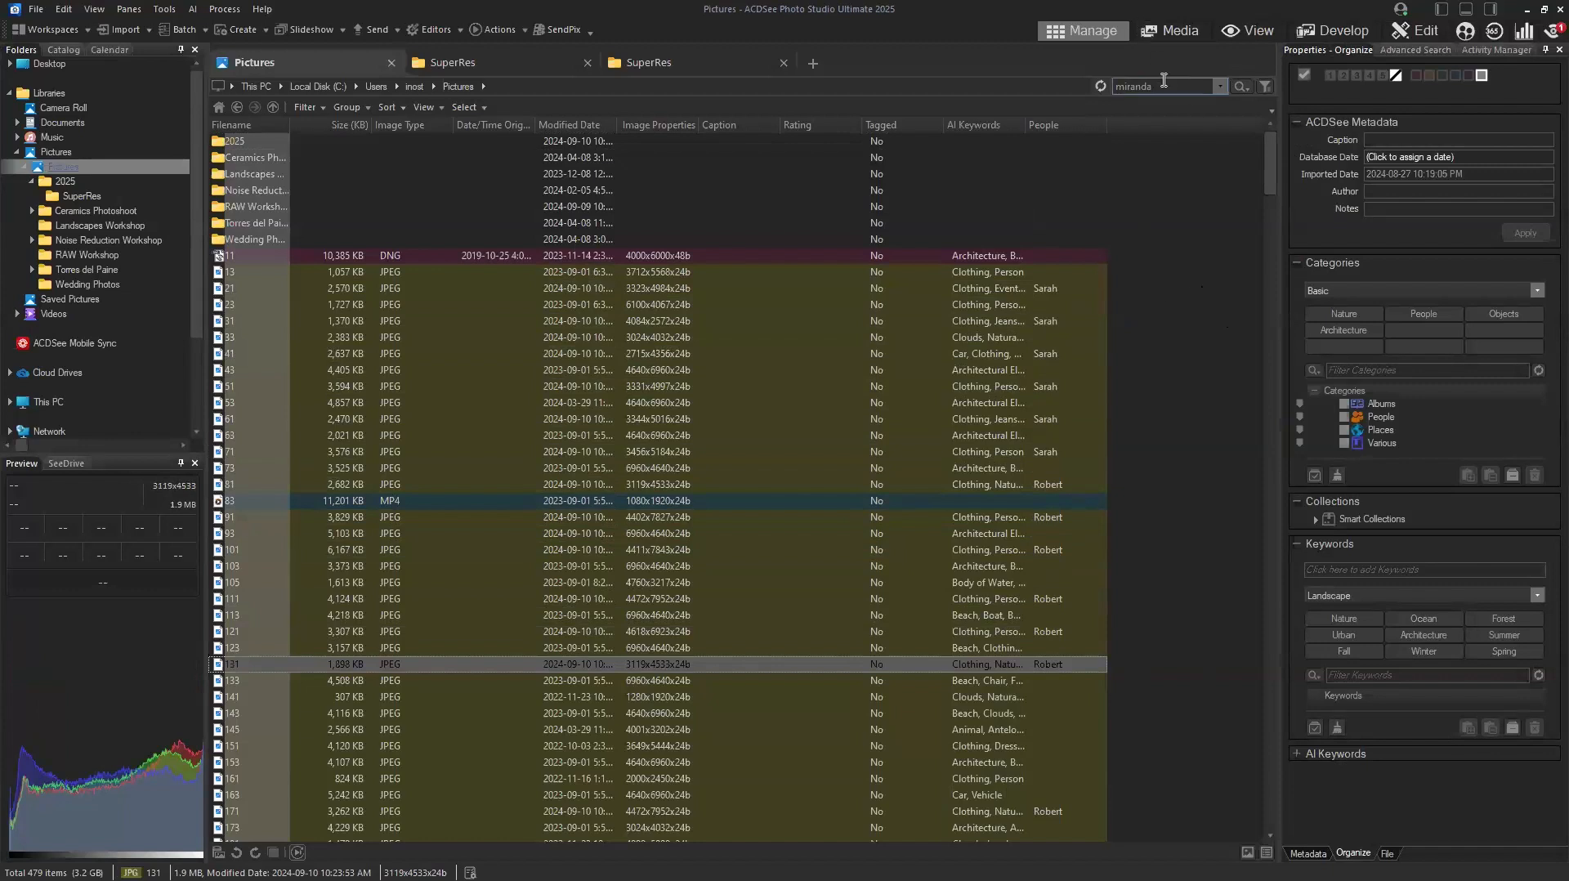
{"action": "left_click", "coordinate": [1077, 86]}
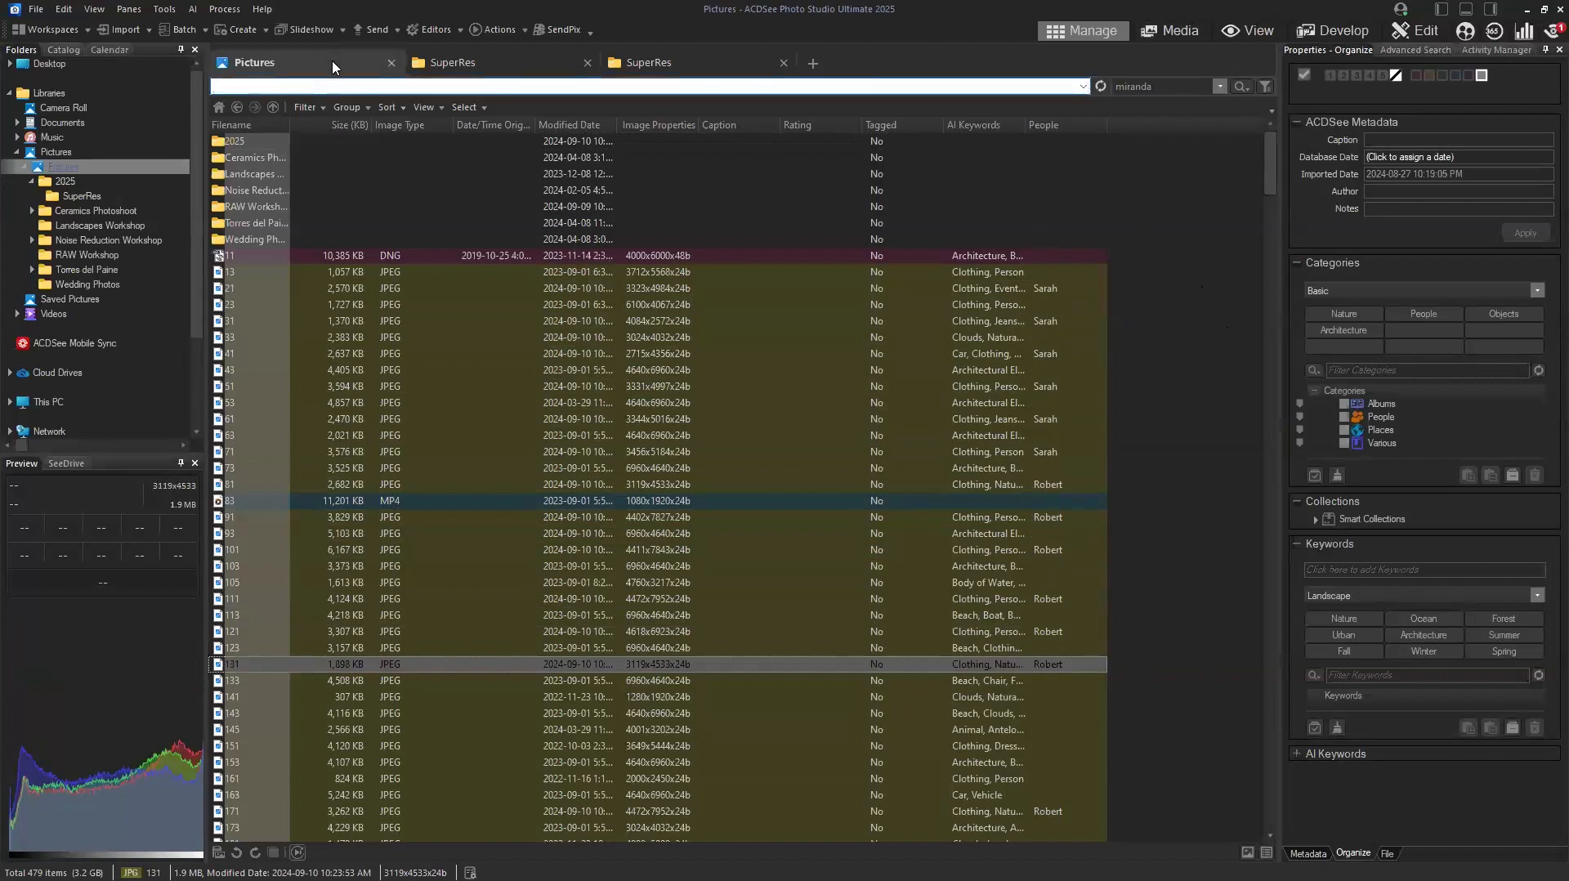
Return to the 2025 folder and display its files as thumbnails.
{"action": "left_click", "coordinate": [66, 181]}
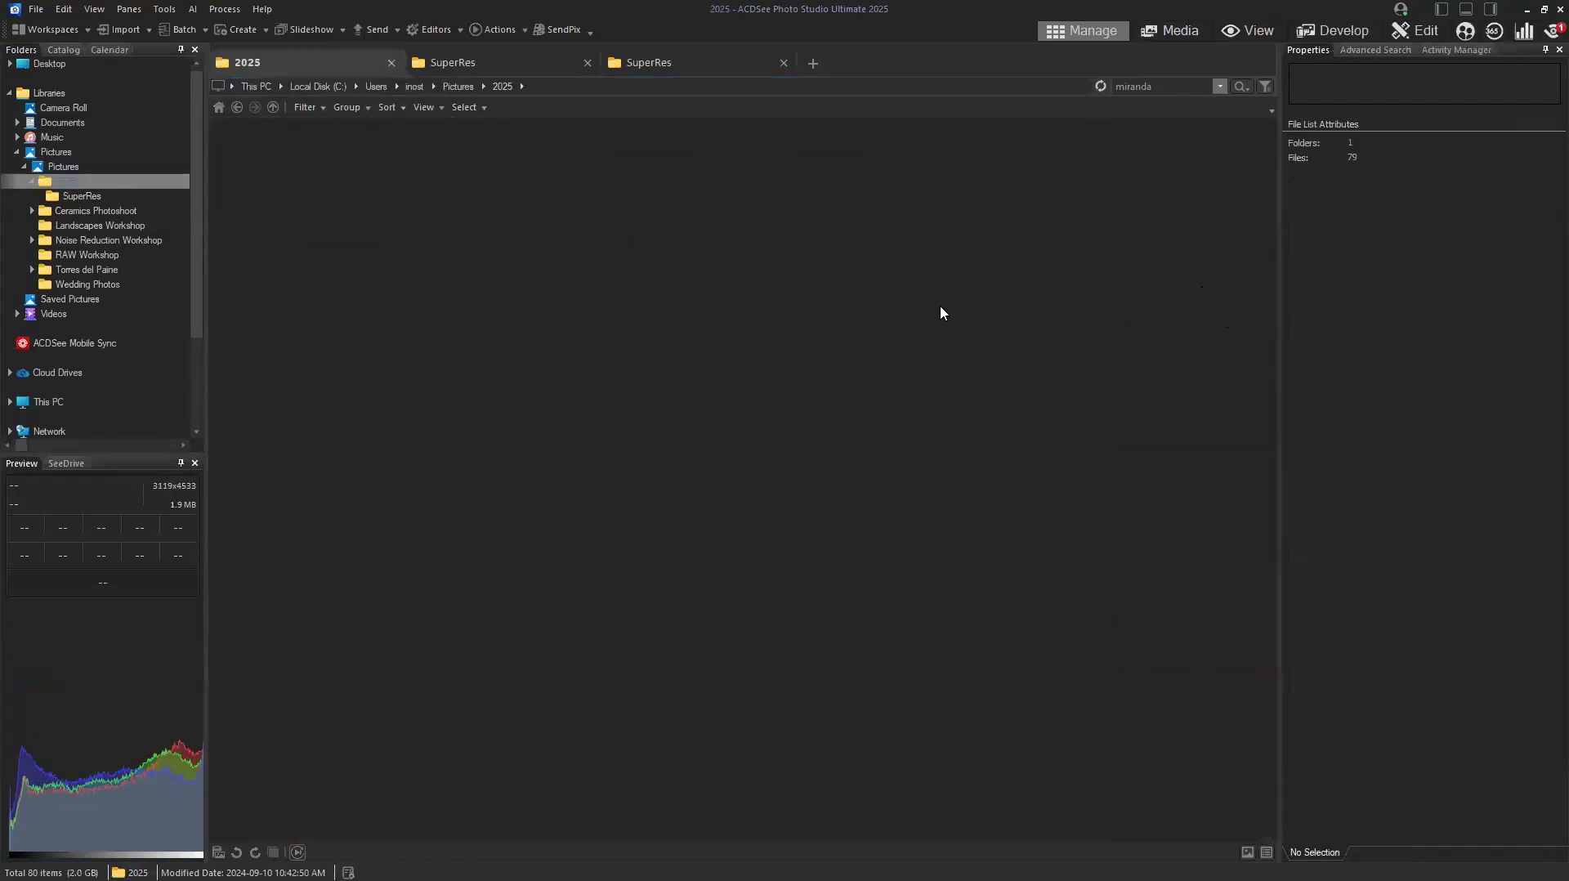
{"action": "left_click", "coordinate": [424, 108]}
{"action": "left_click", "coordinate": [454, 173]}
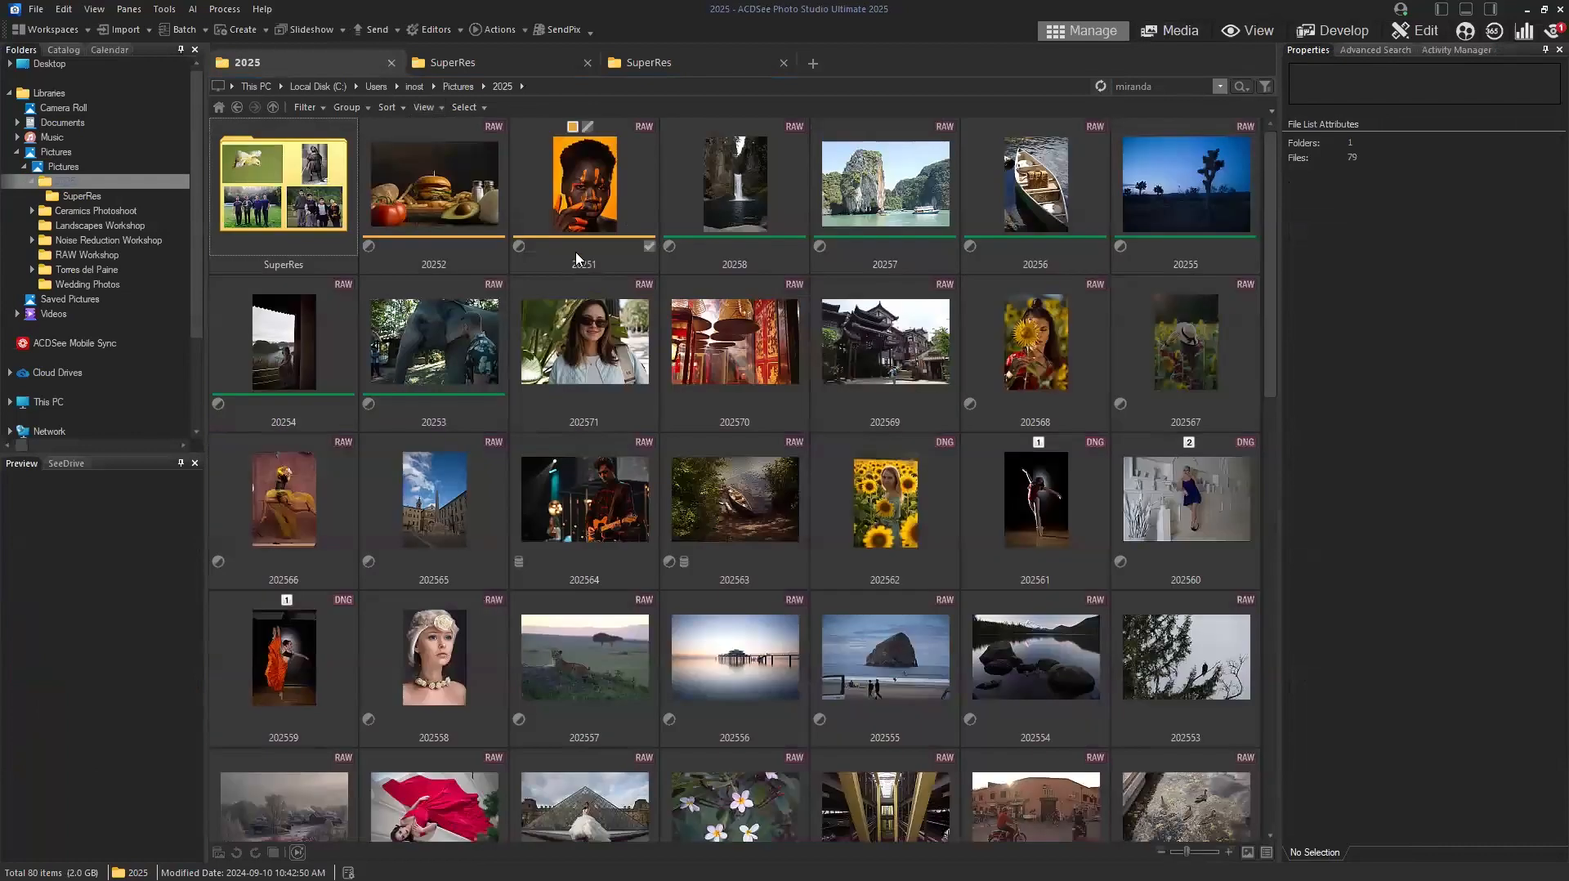